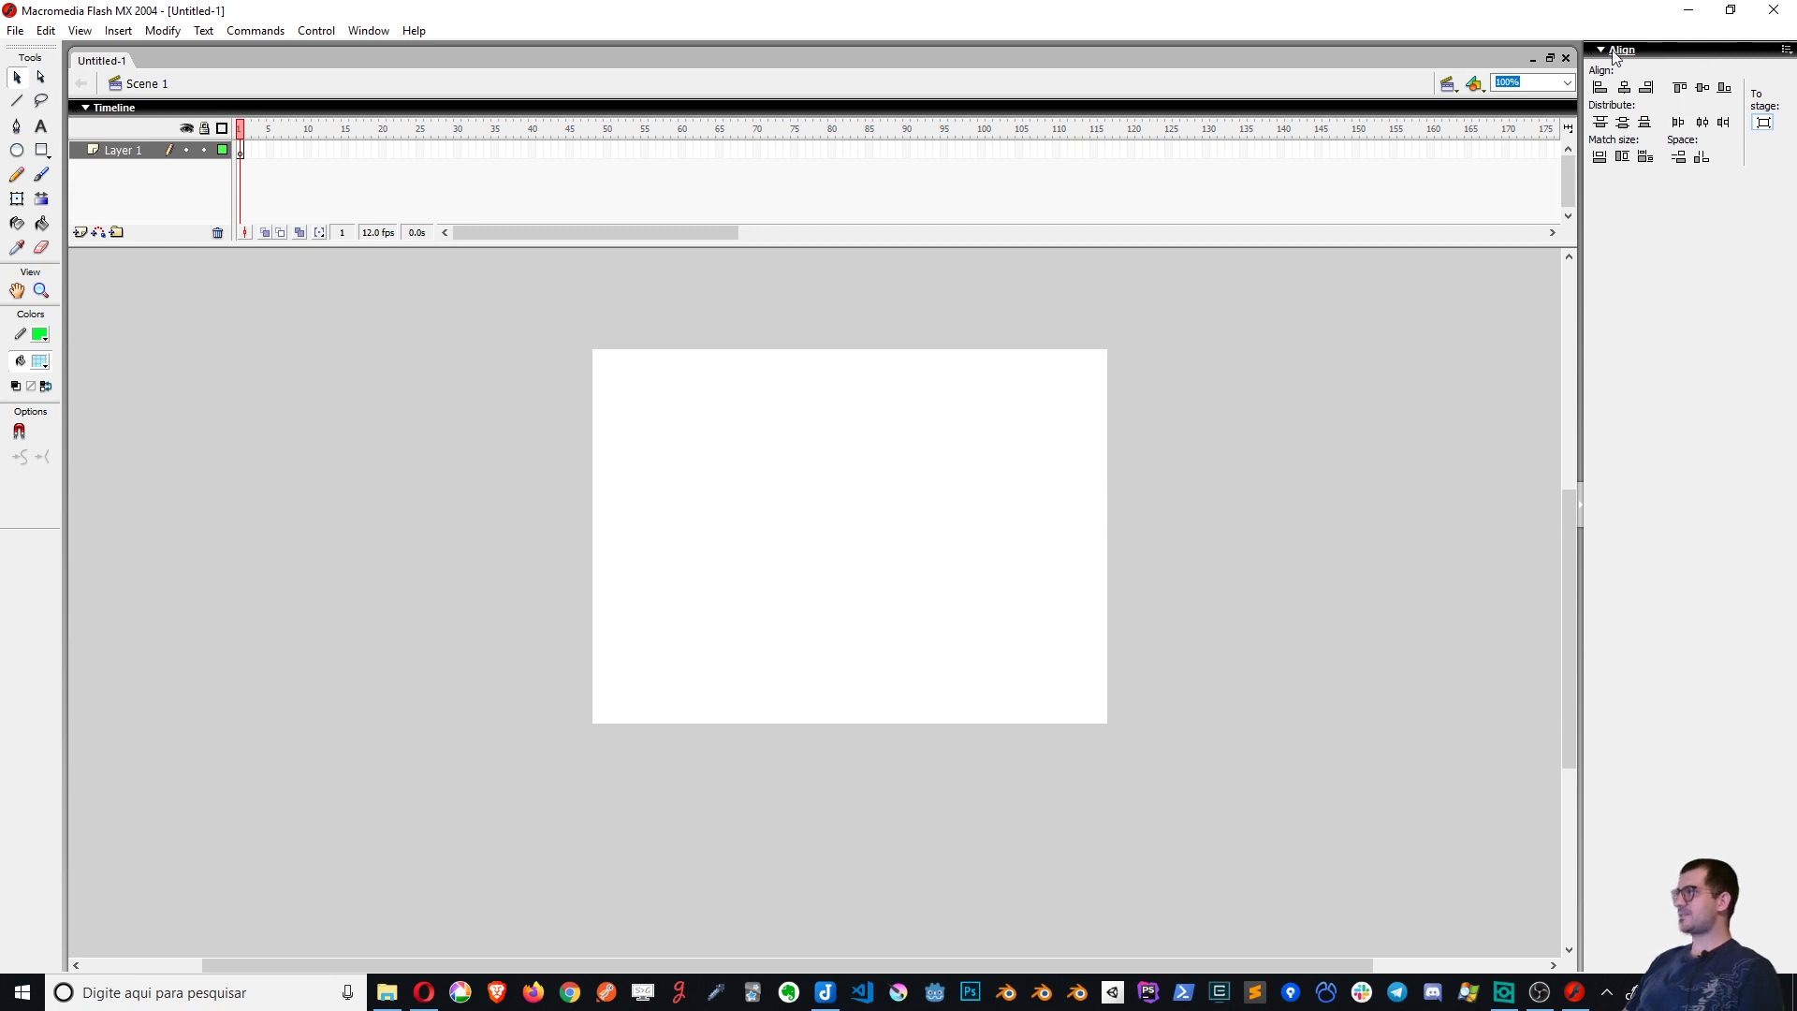
# Close the Align panel and display the Properties panel docked beneath the stage
pyautogui.click(1787, 50)
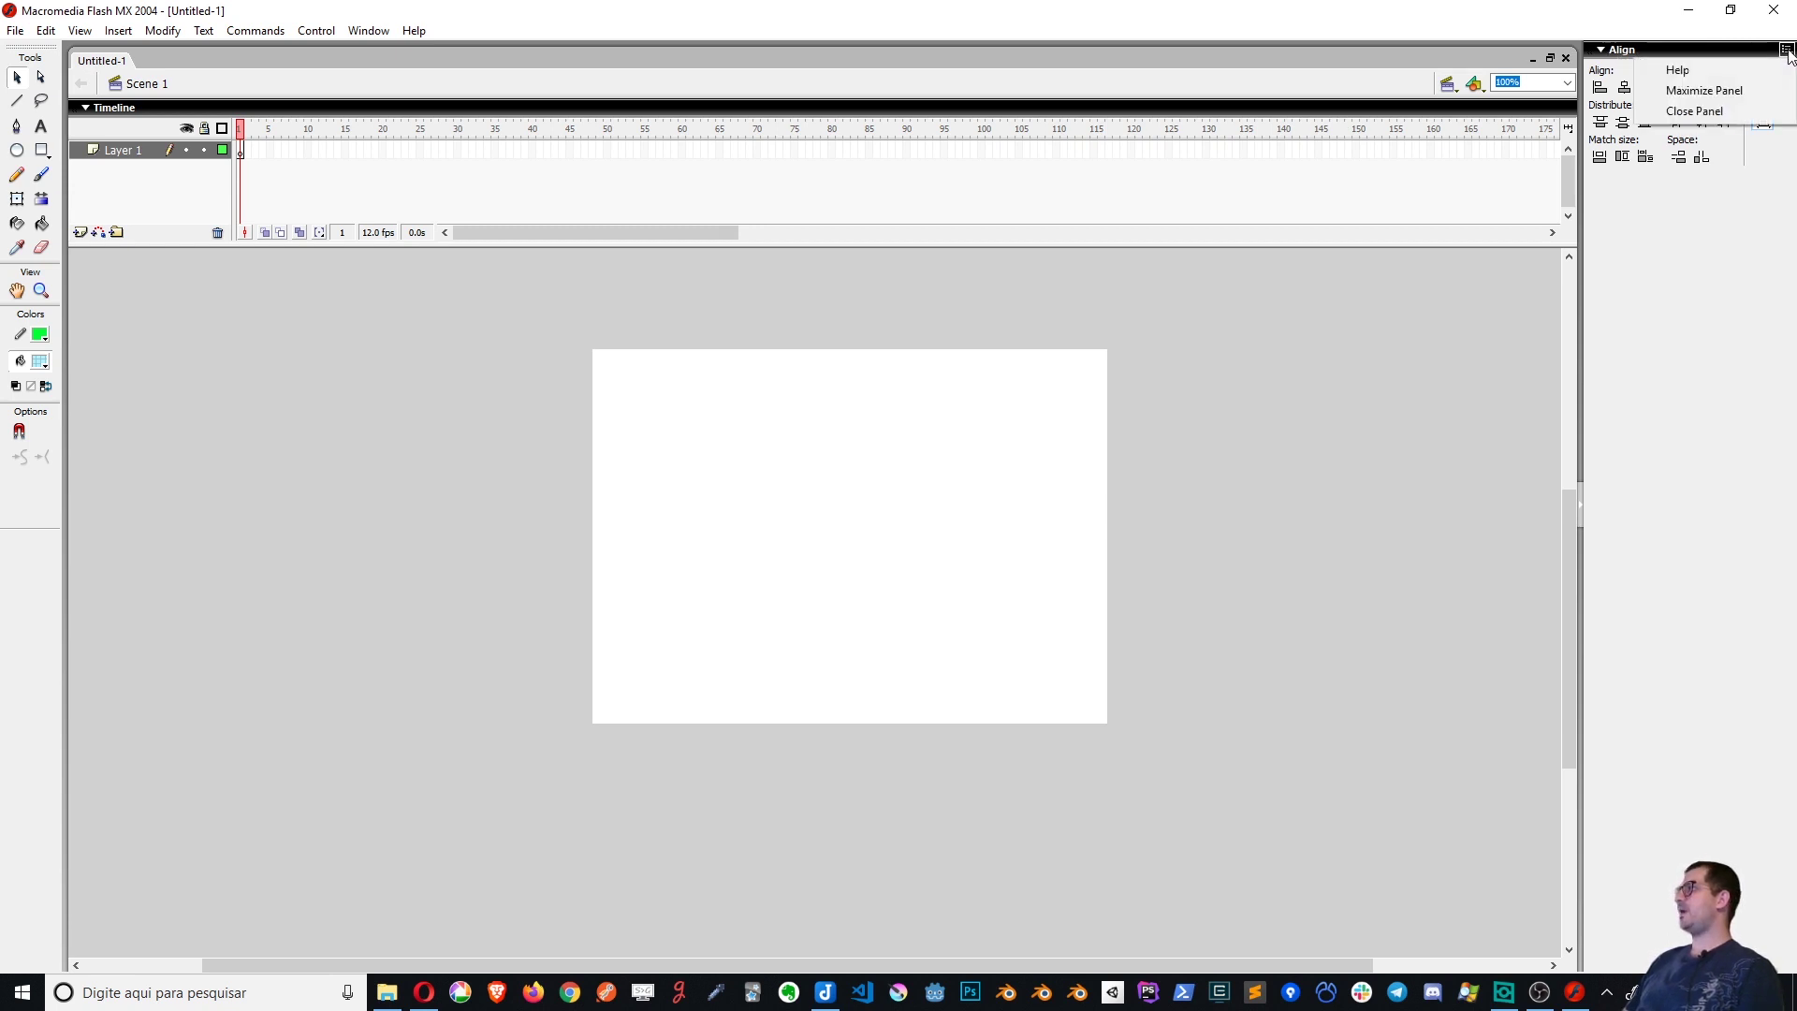
pyautogui.click(1702, 115)
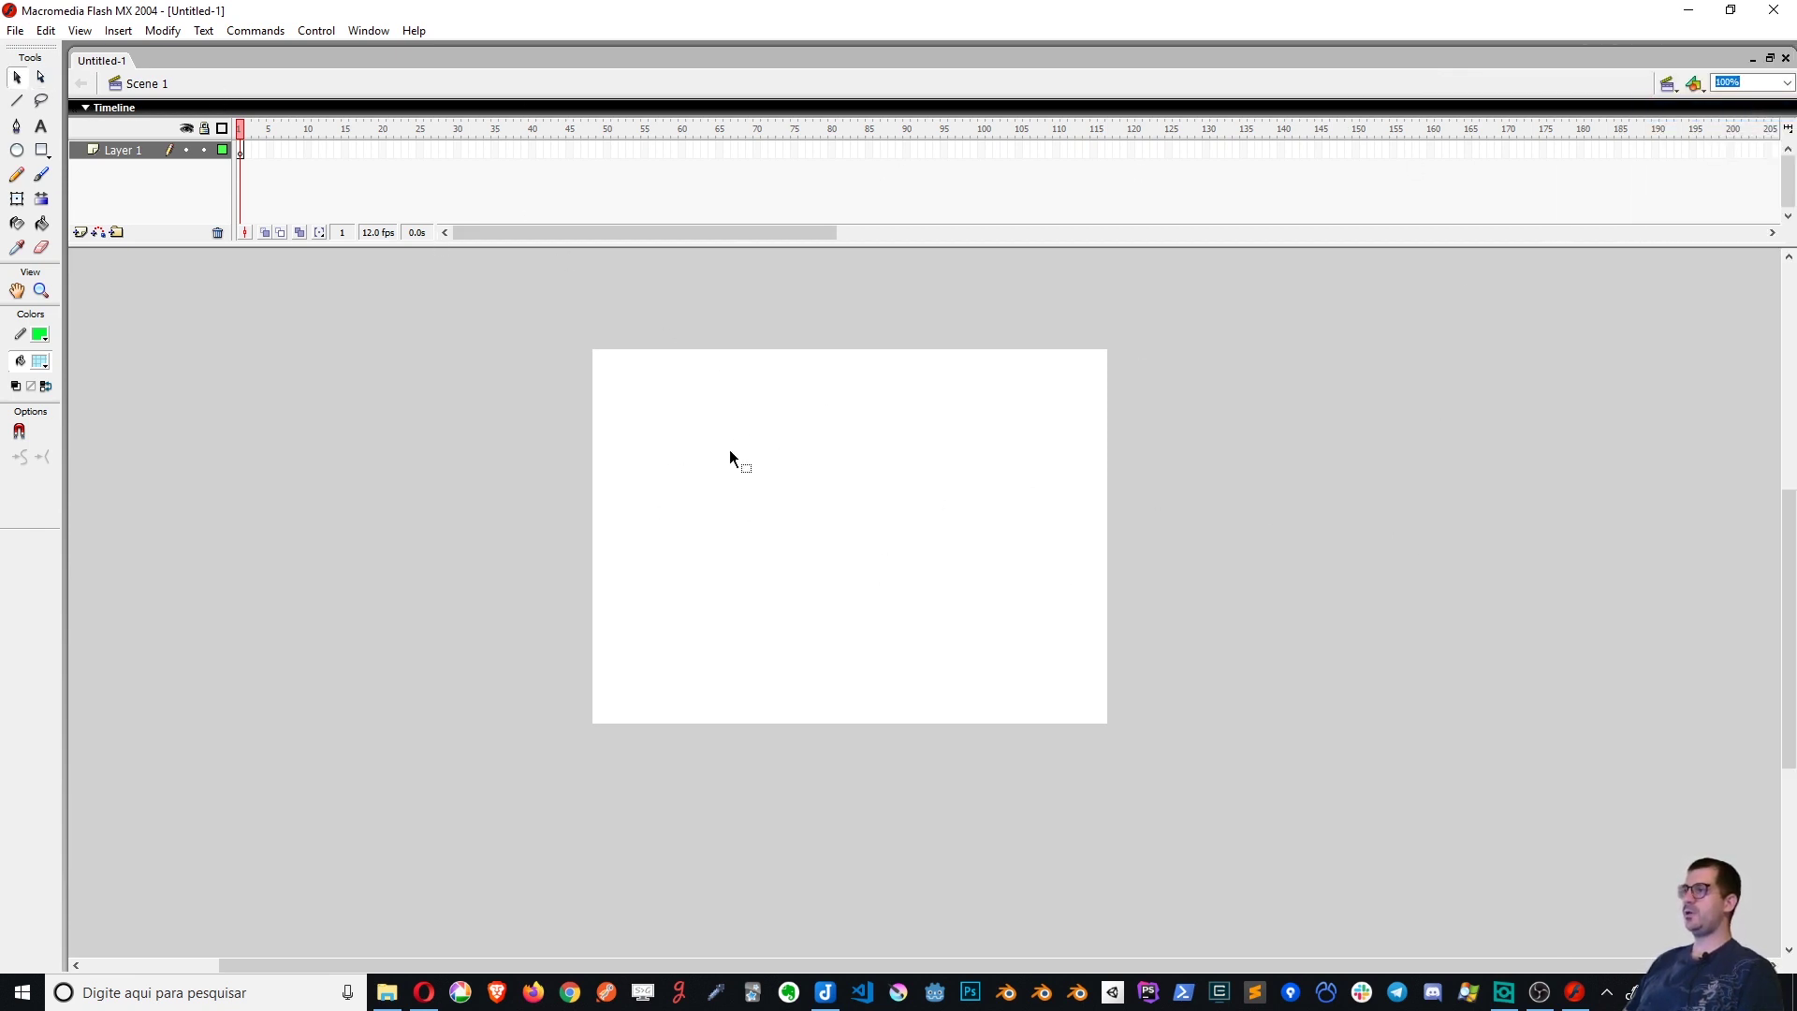
pyautogui.click(362, 32)
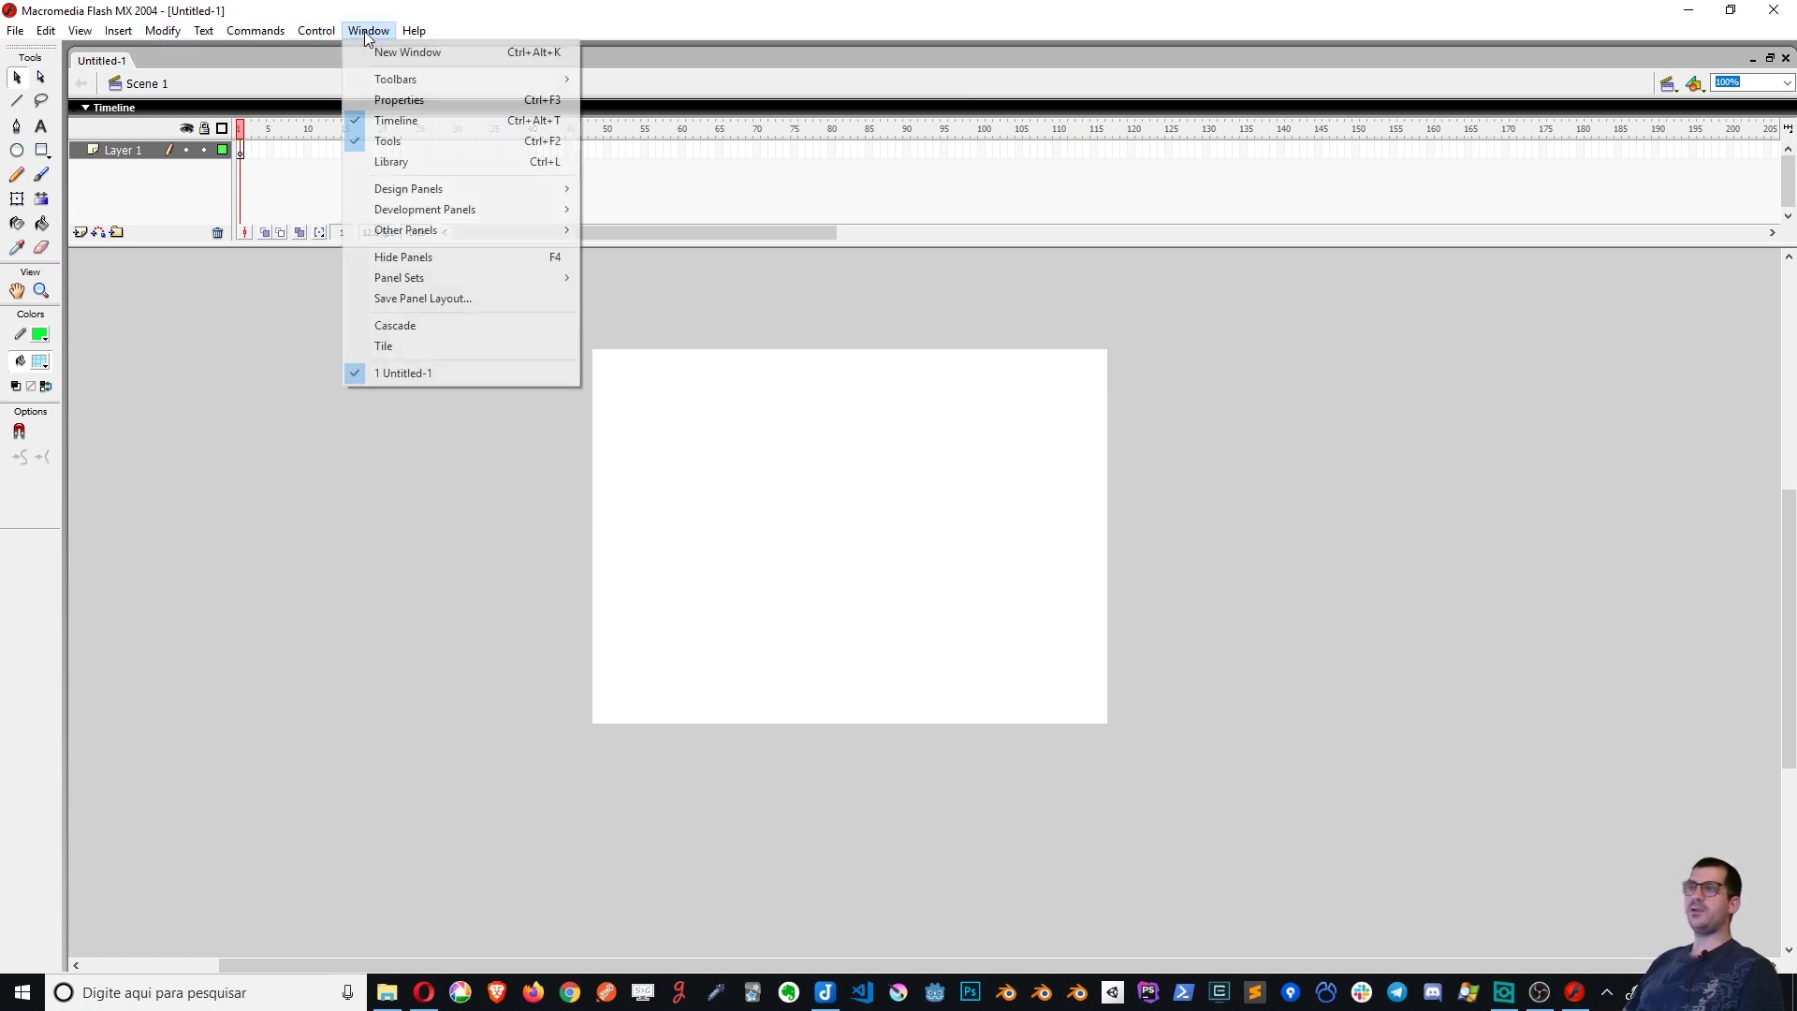
pyautogui.click(452, 99)
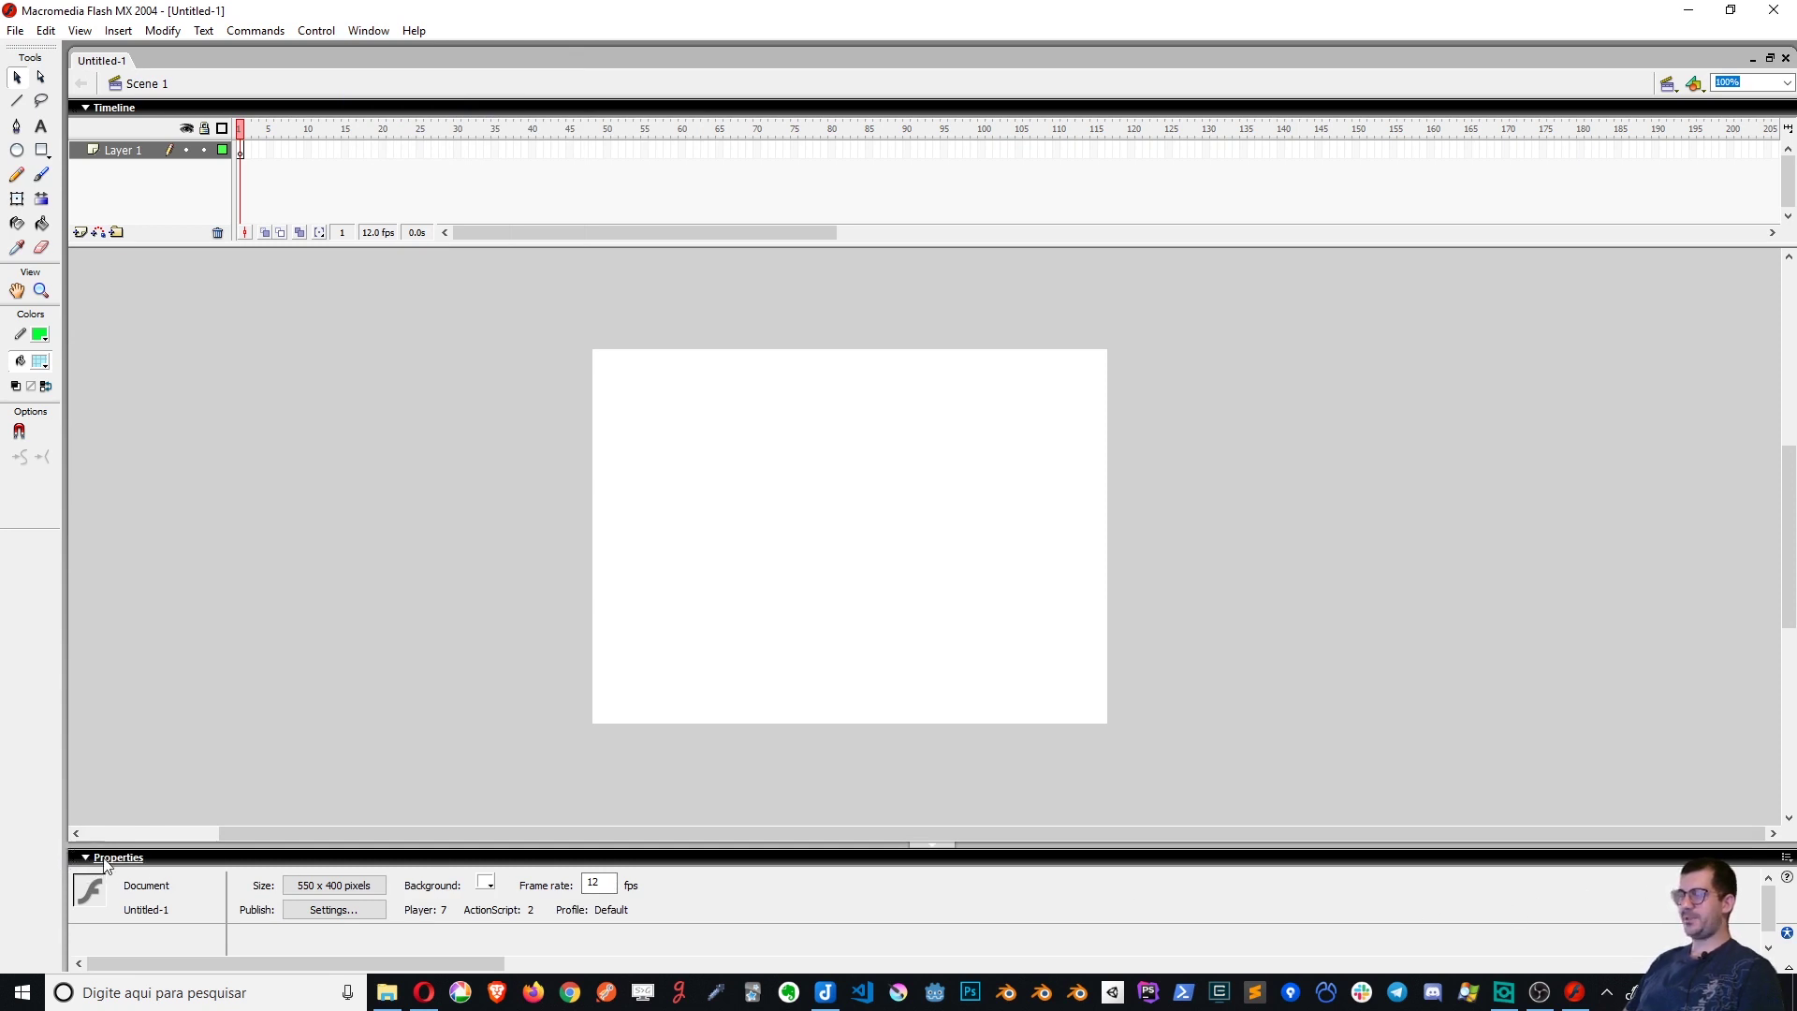
pyautogui.moveTo(74, 854); pyautogui.dragTo(88, 937)
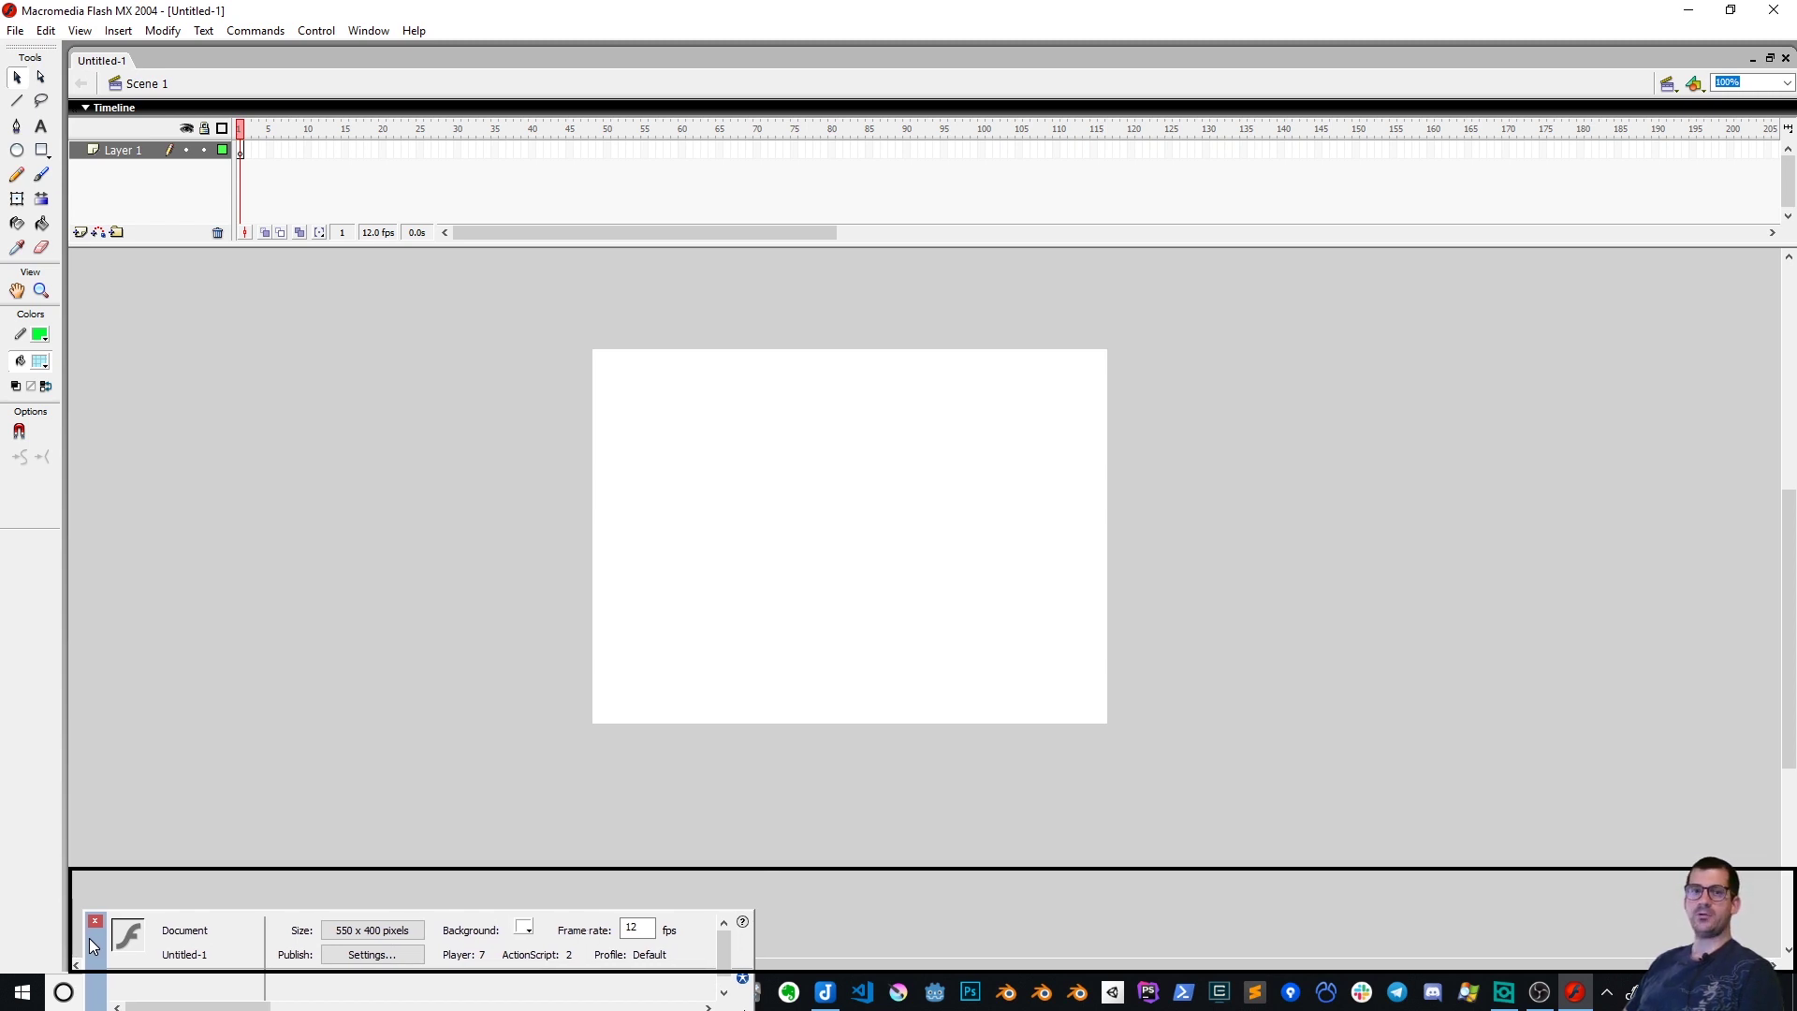
pyautogui.moveTo(88, 938); pyautogui.dragTo(88, 938)
# Display the document's Library panel docked beside the stage
pyautogui.click(369, 30)
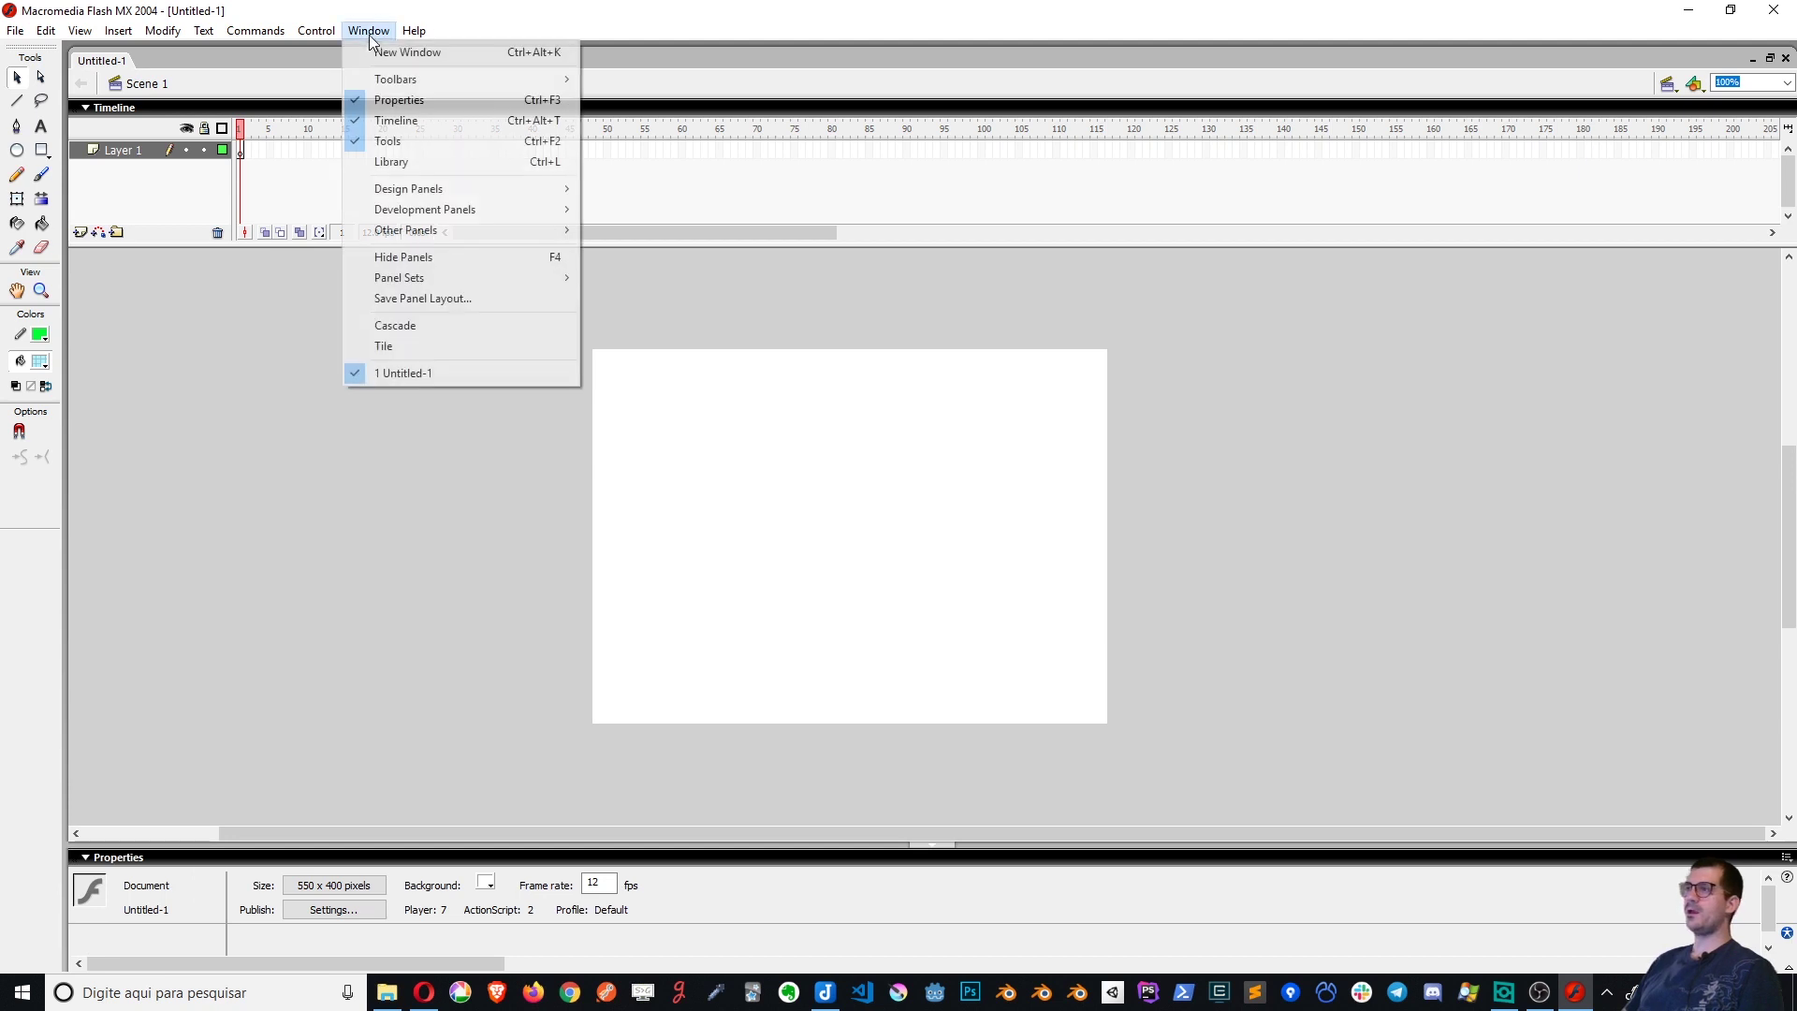
pyautogui.click(432, 163)
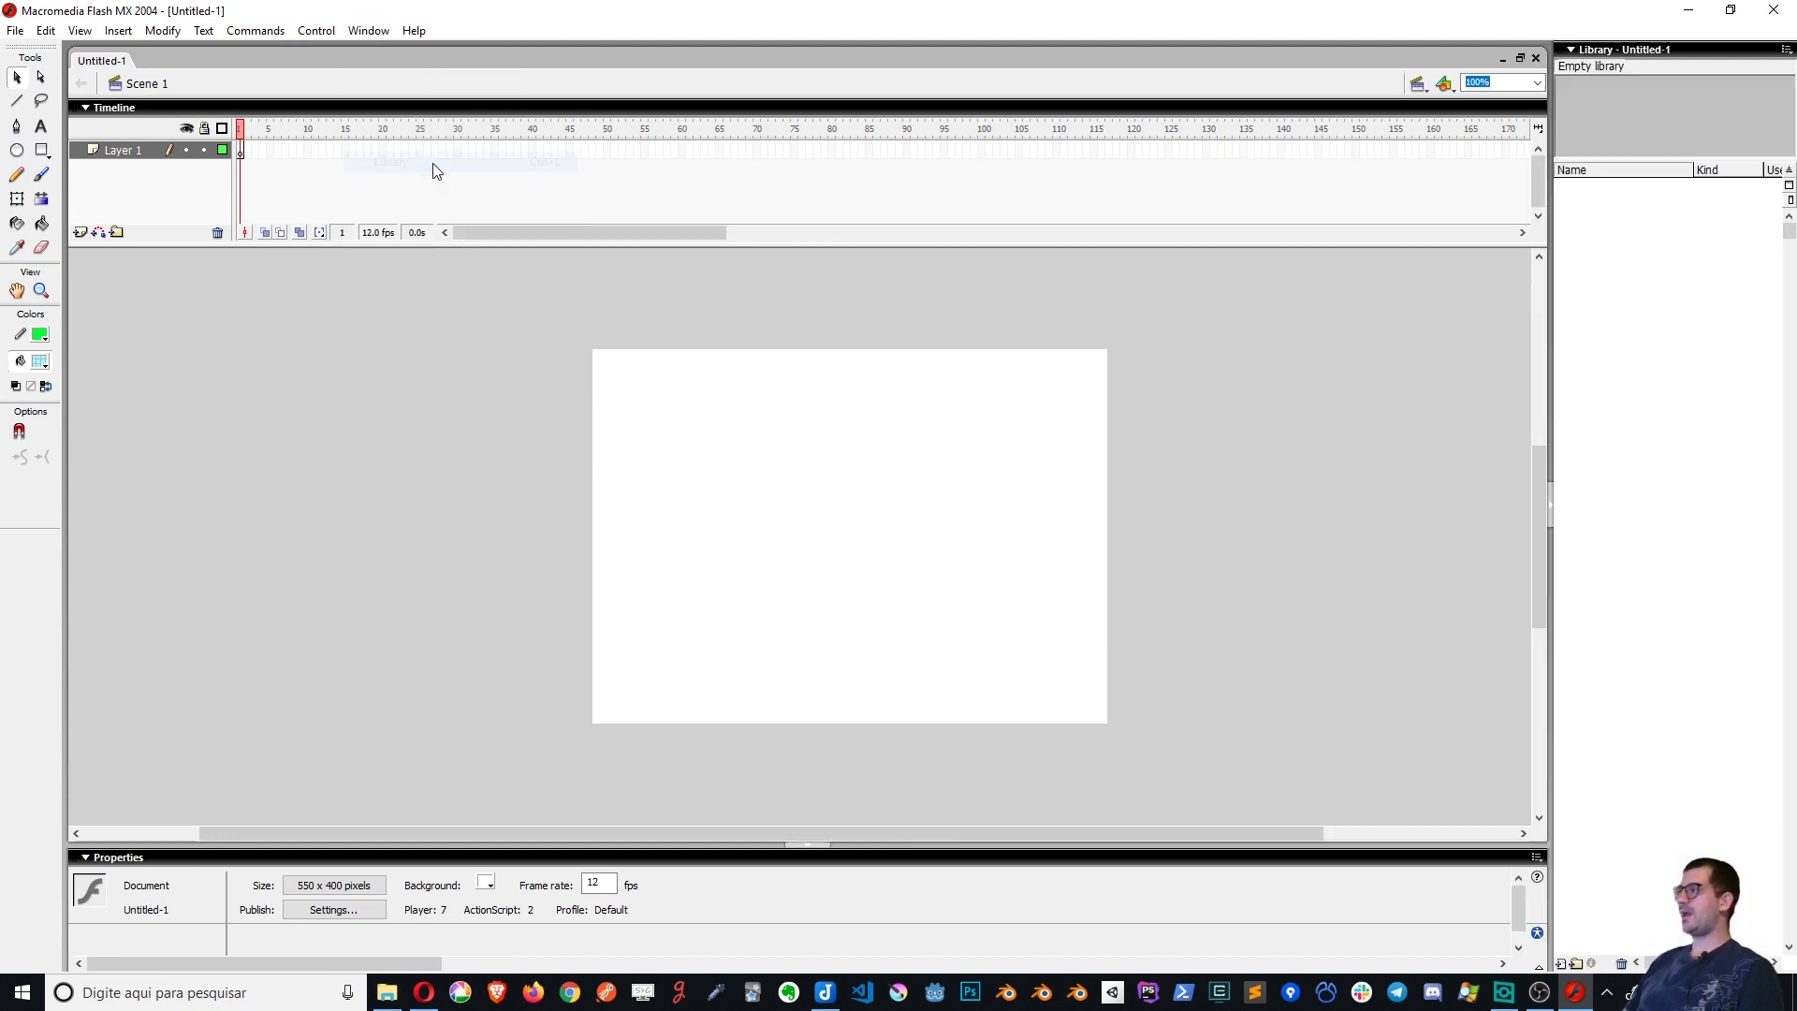
pyautogui.moveTo(1560, 49); pyautogui.dragTo(1684, 638)
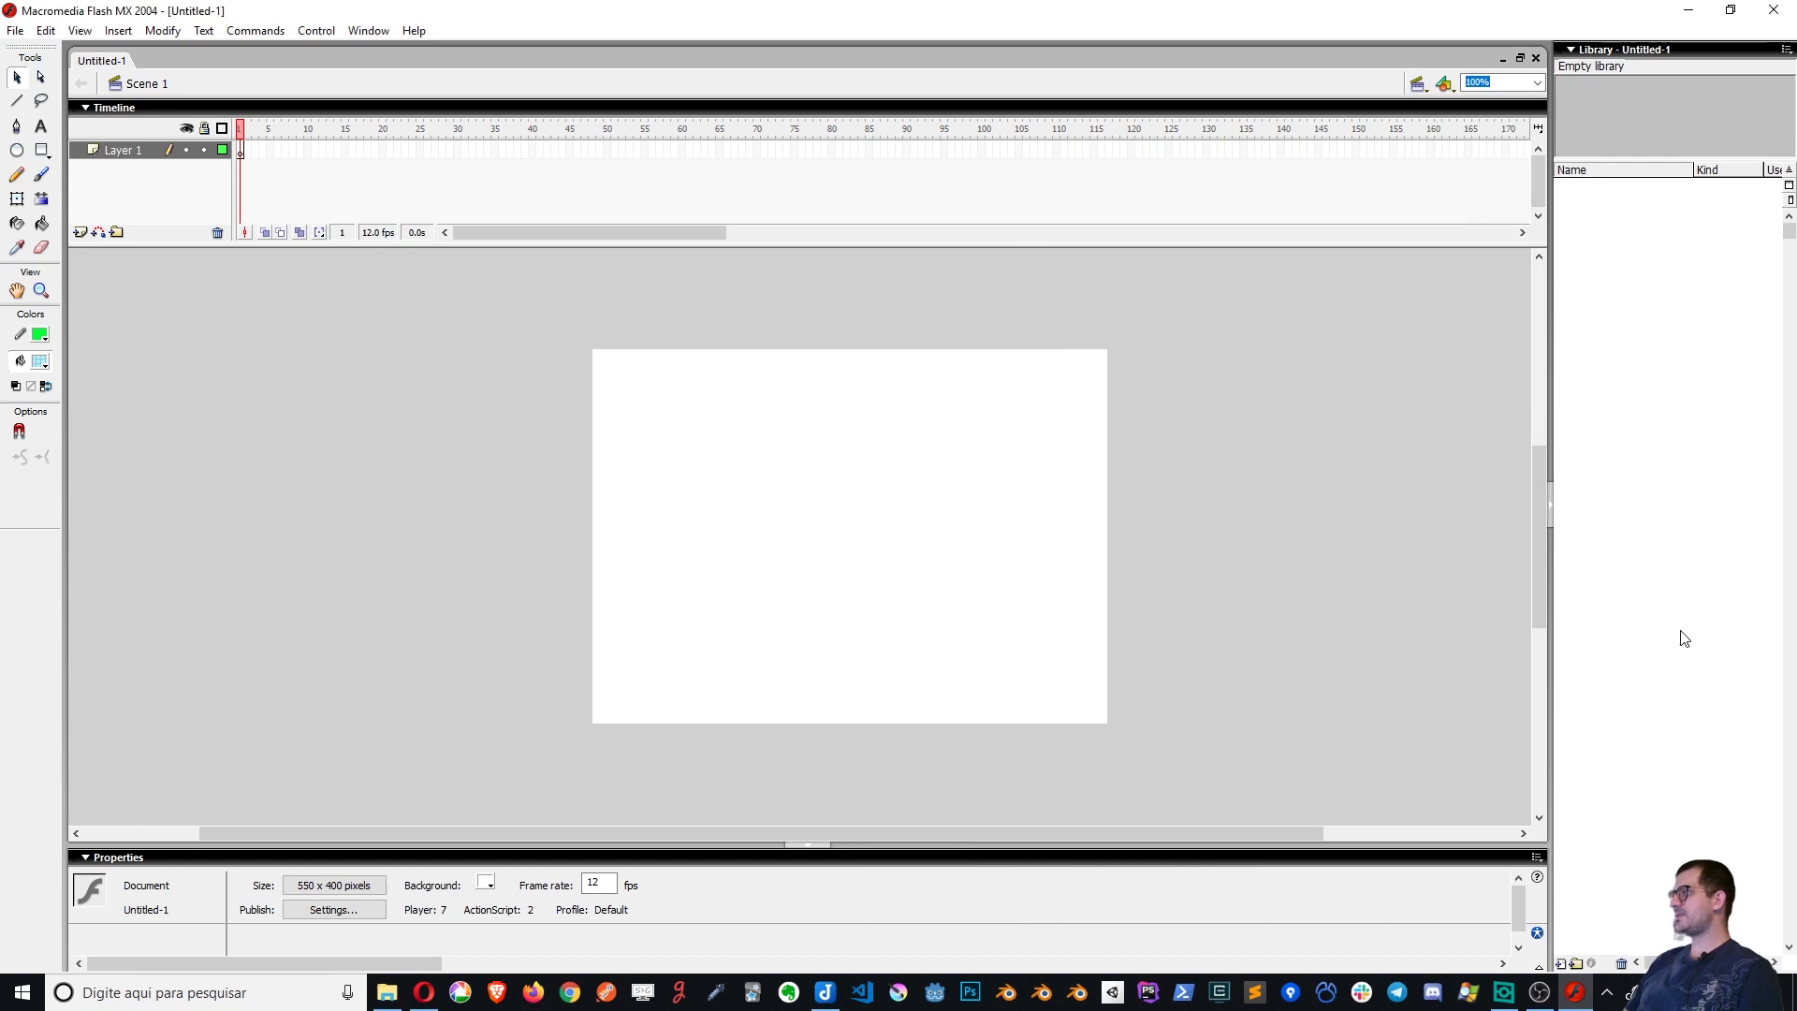
# Display the Align design panel in its own column between the stage and the Library
pyautogui.click(354, 31)
pyautogui.moveTo(446, 188)
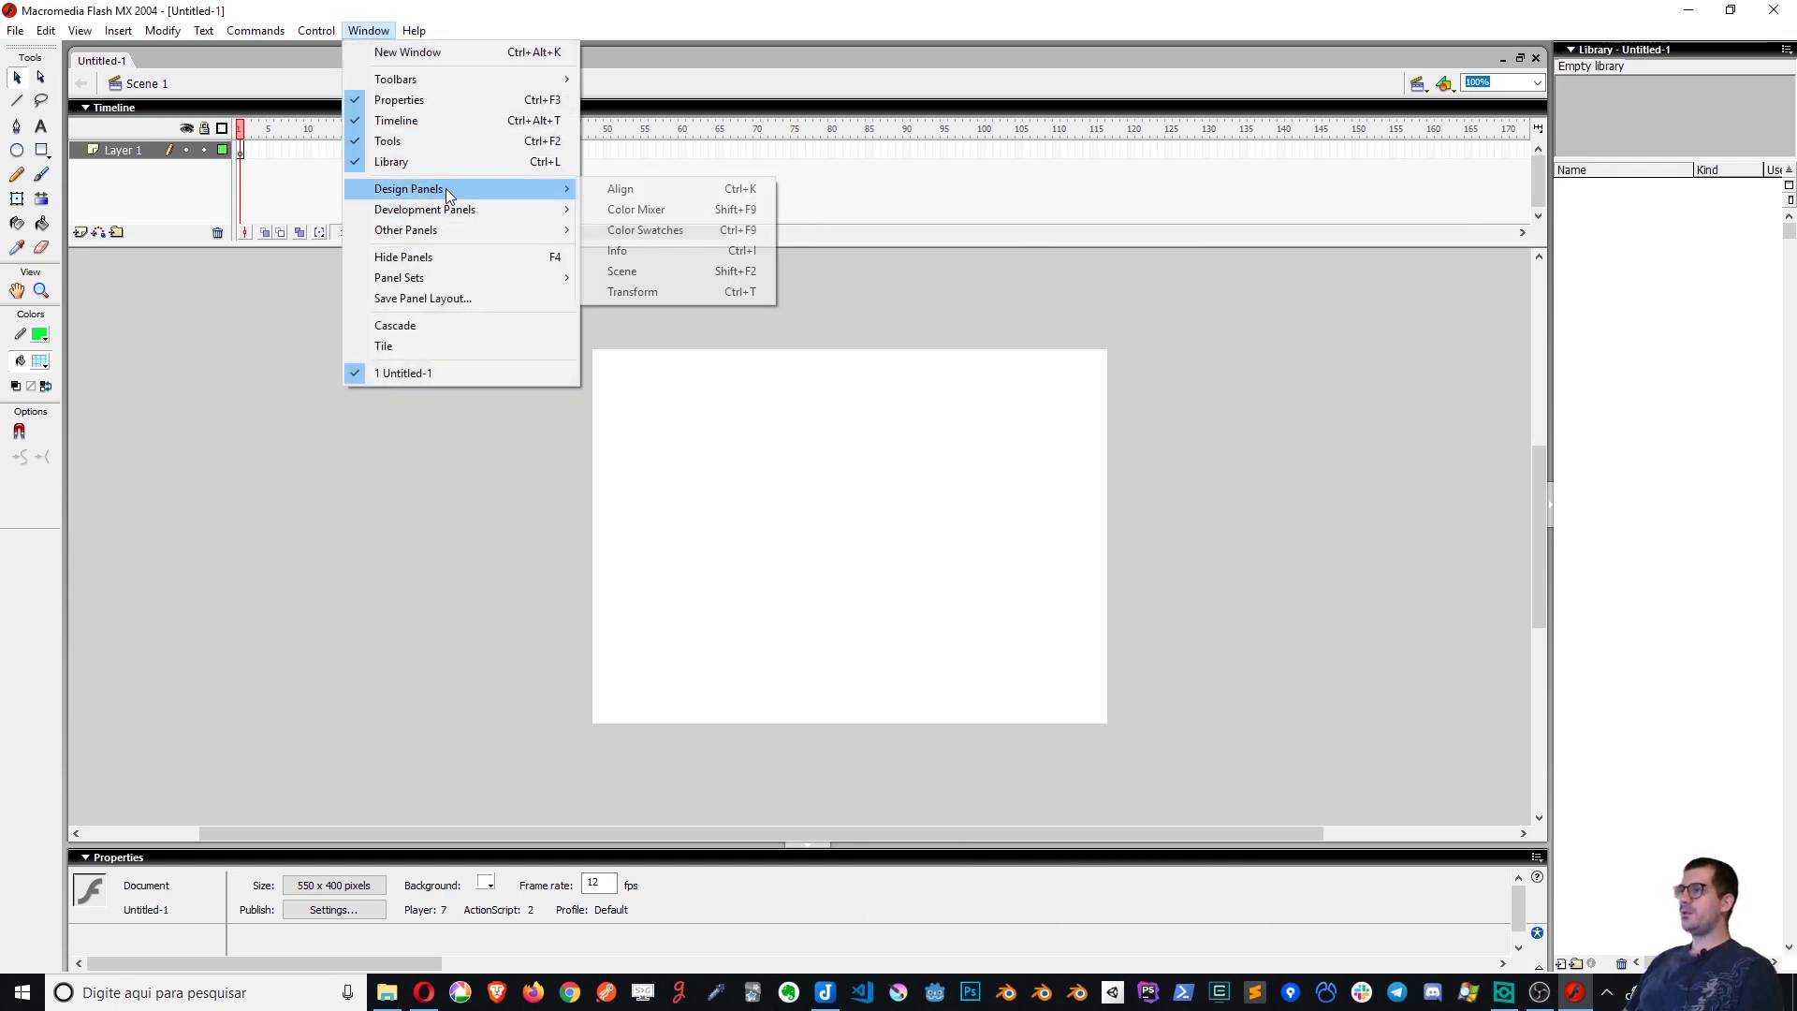
pyautogui.click(700, 196)
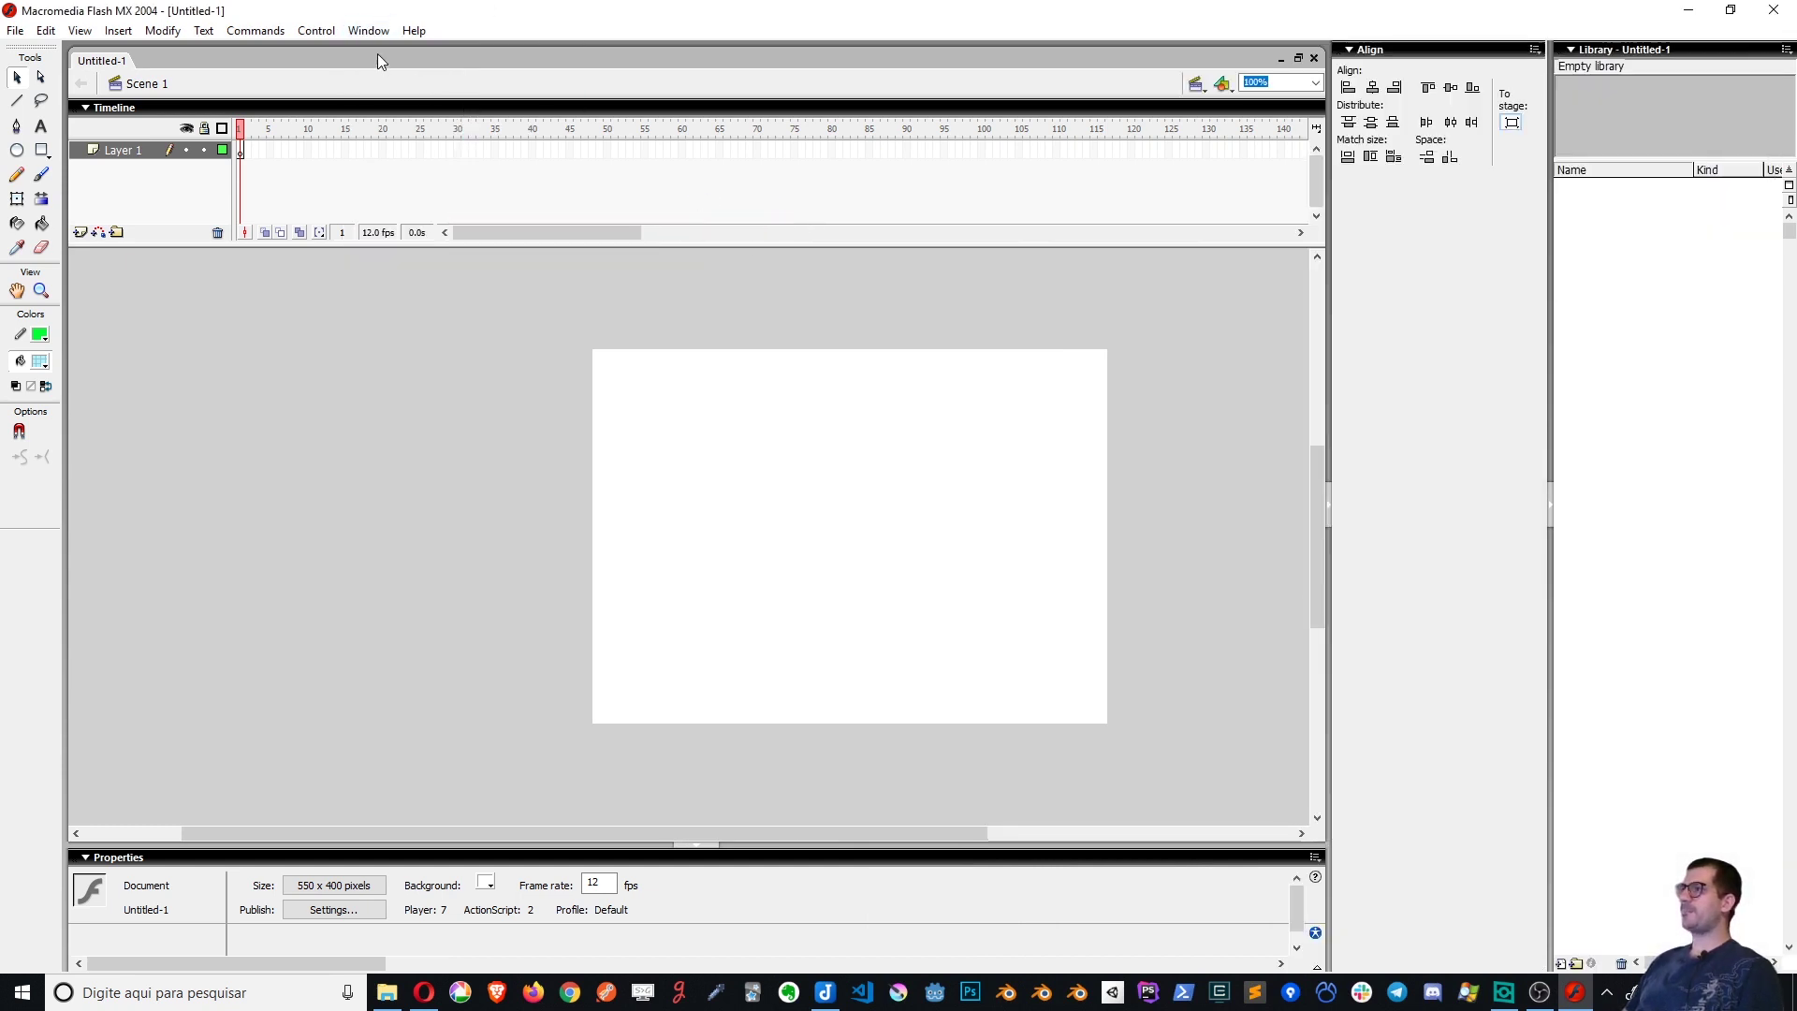
# Display the Color Mixer panel, float it over the stage, and dock it back above the Library
pyautogui.click(369, 31)
pyautogui.moveTo(435, 187)
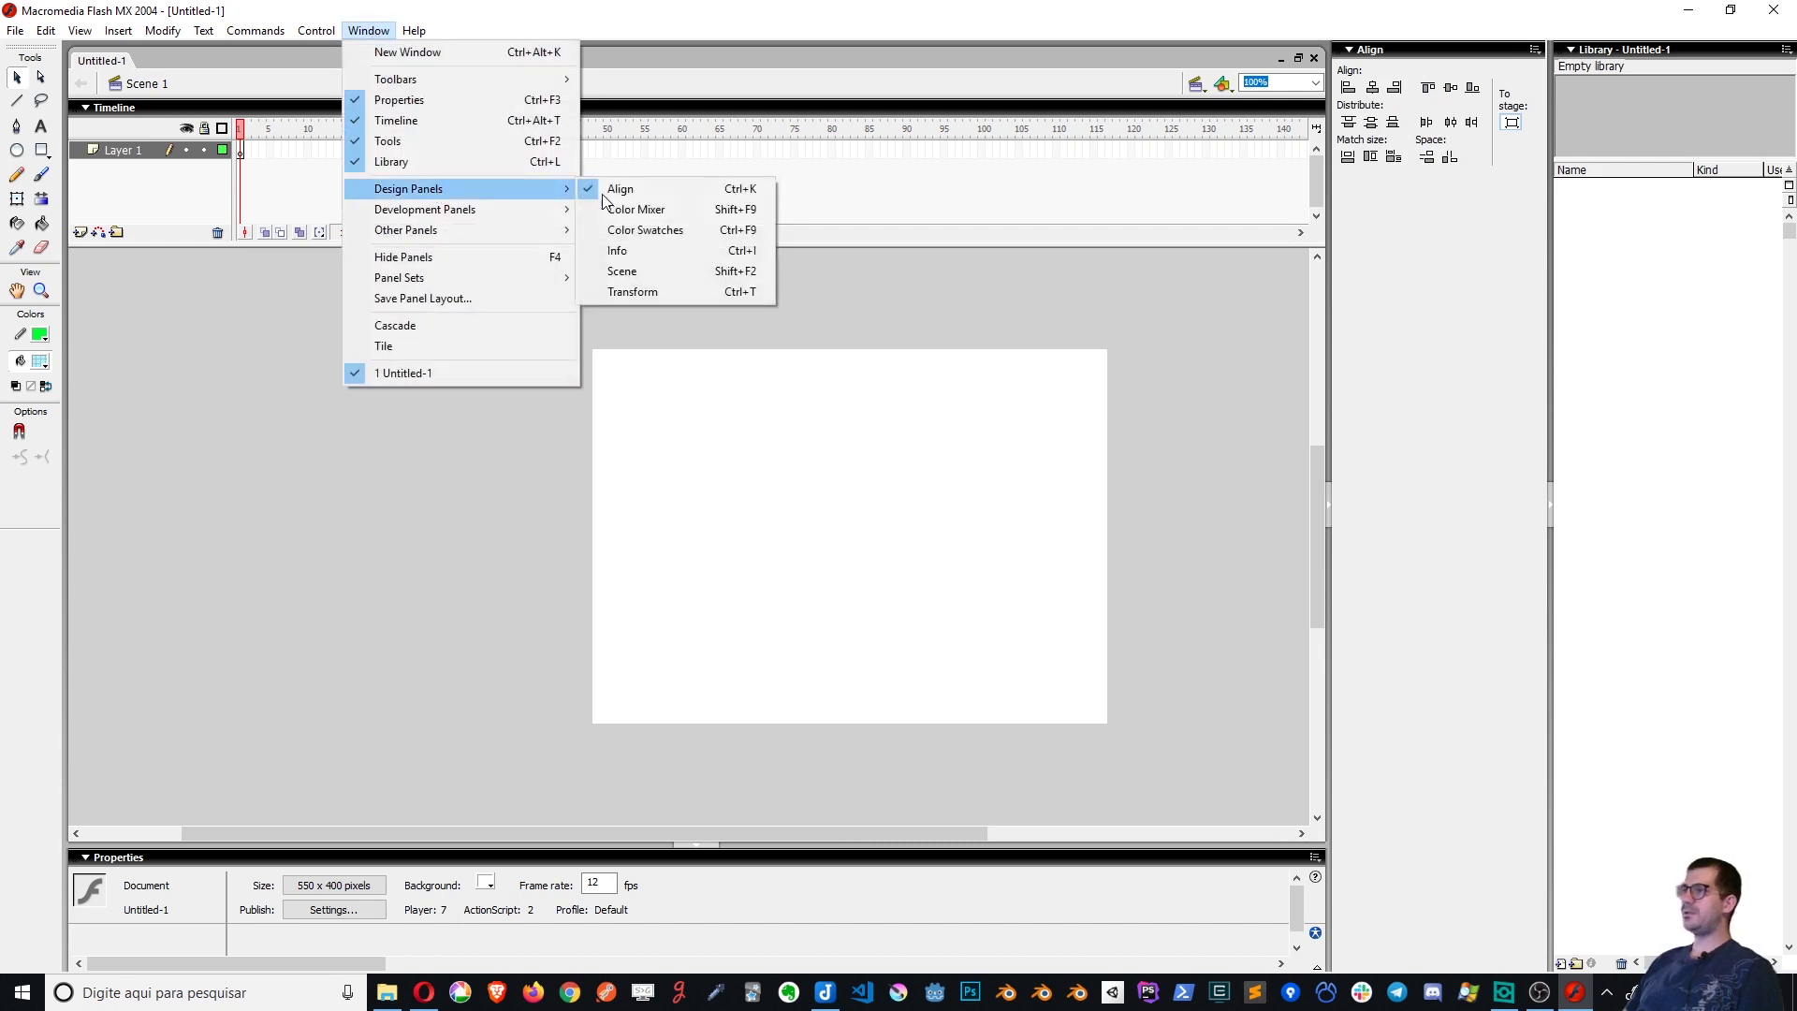
pyautogui.click(706, 212)
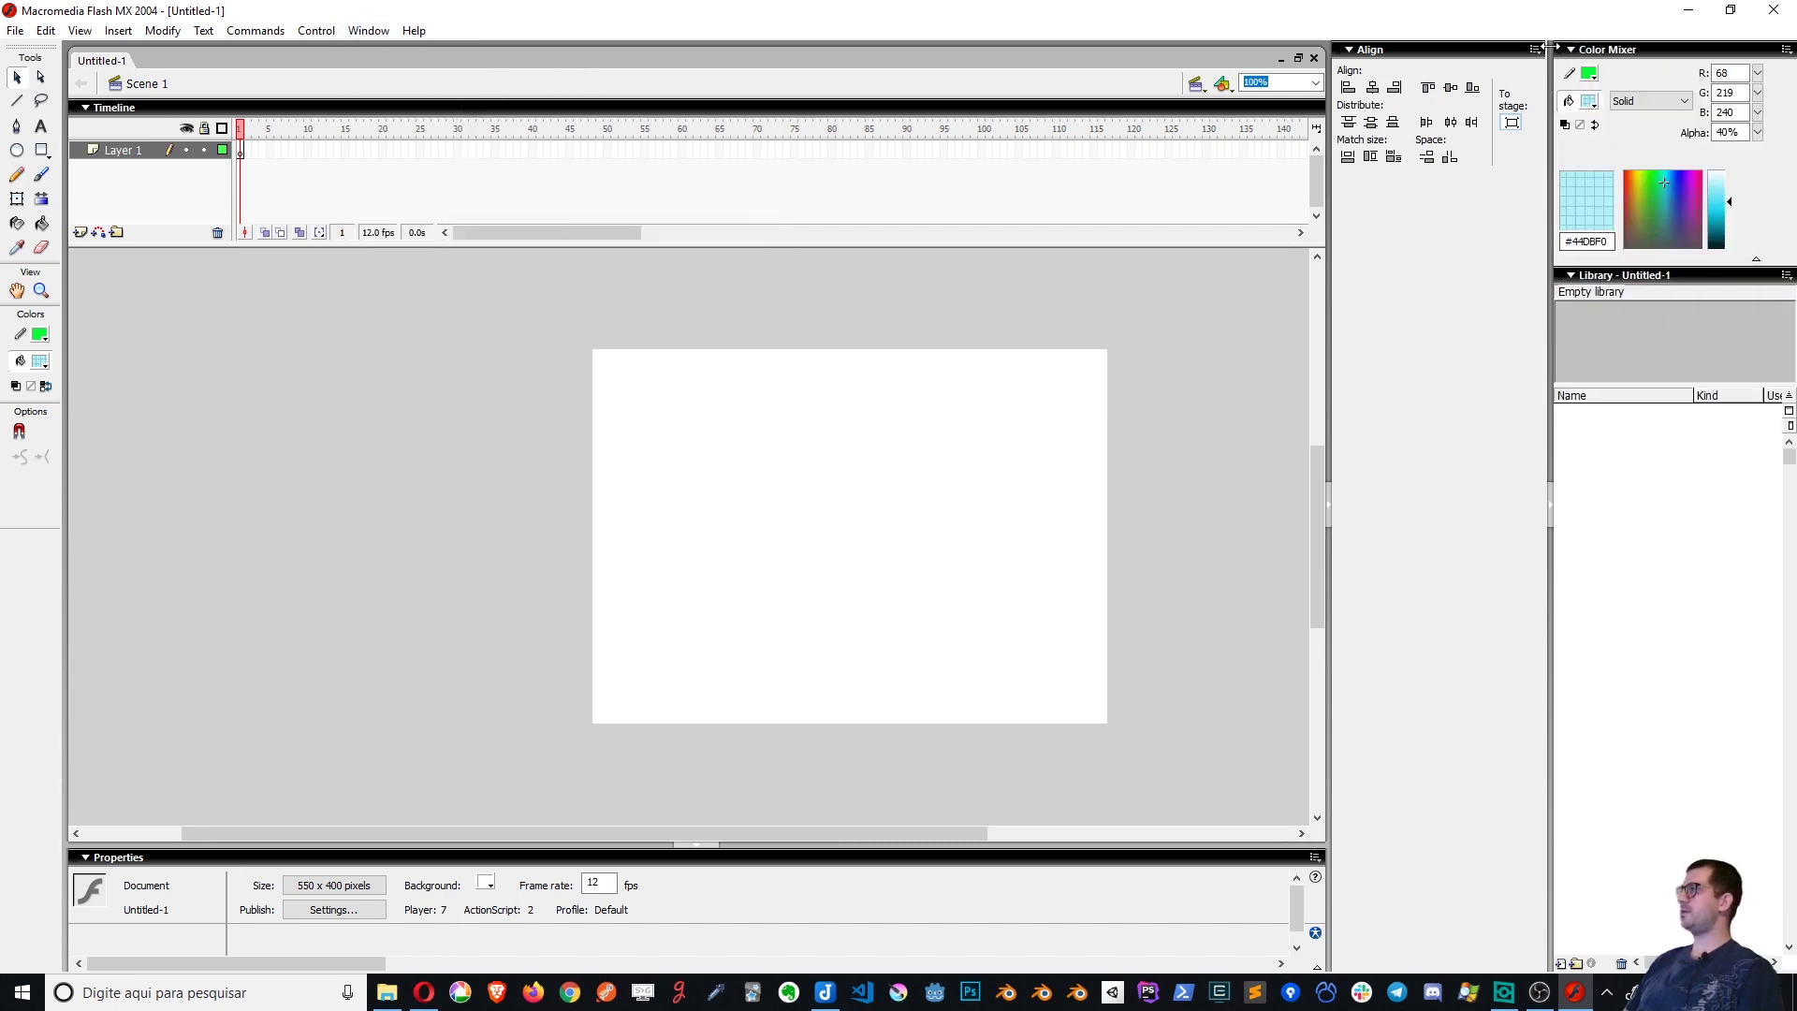
pyautogui.moveTo(1562, 49); pyautogui.dragTo(611, 288)
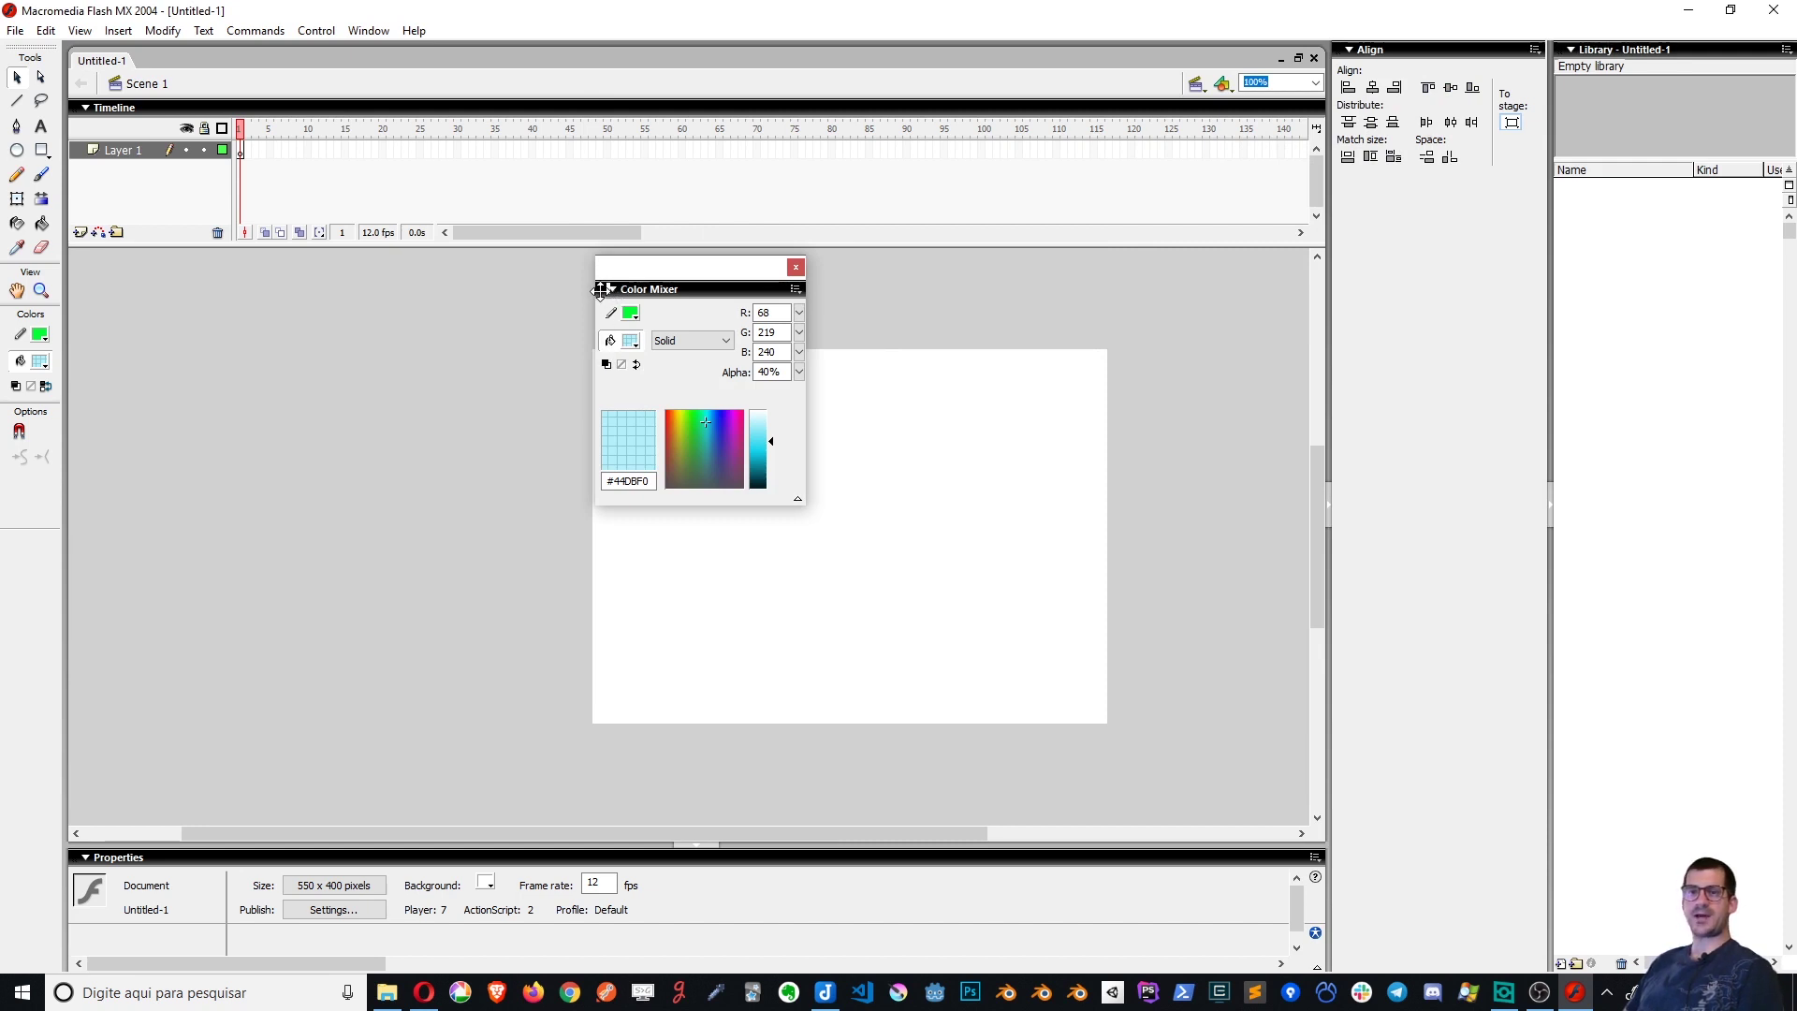
pyautogui.moveTo(600, 291); pyautogui.dragTo(1588, 54)
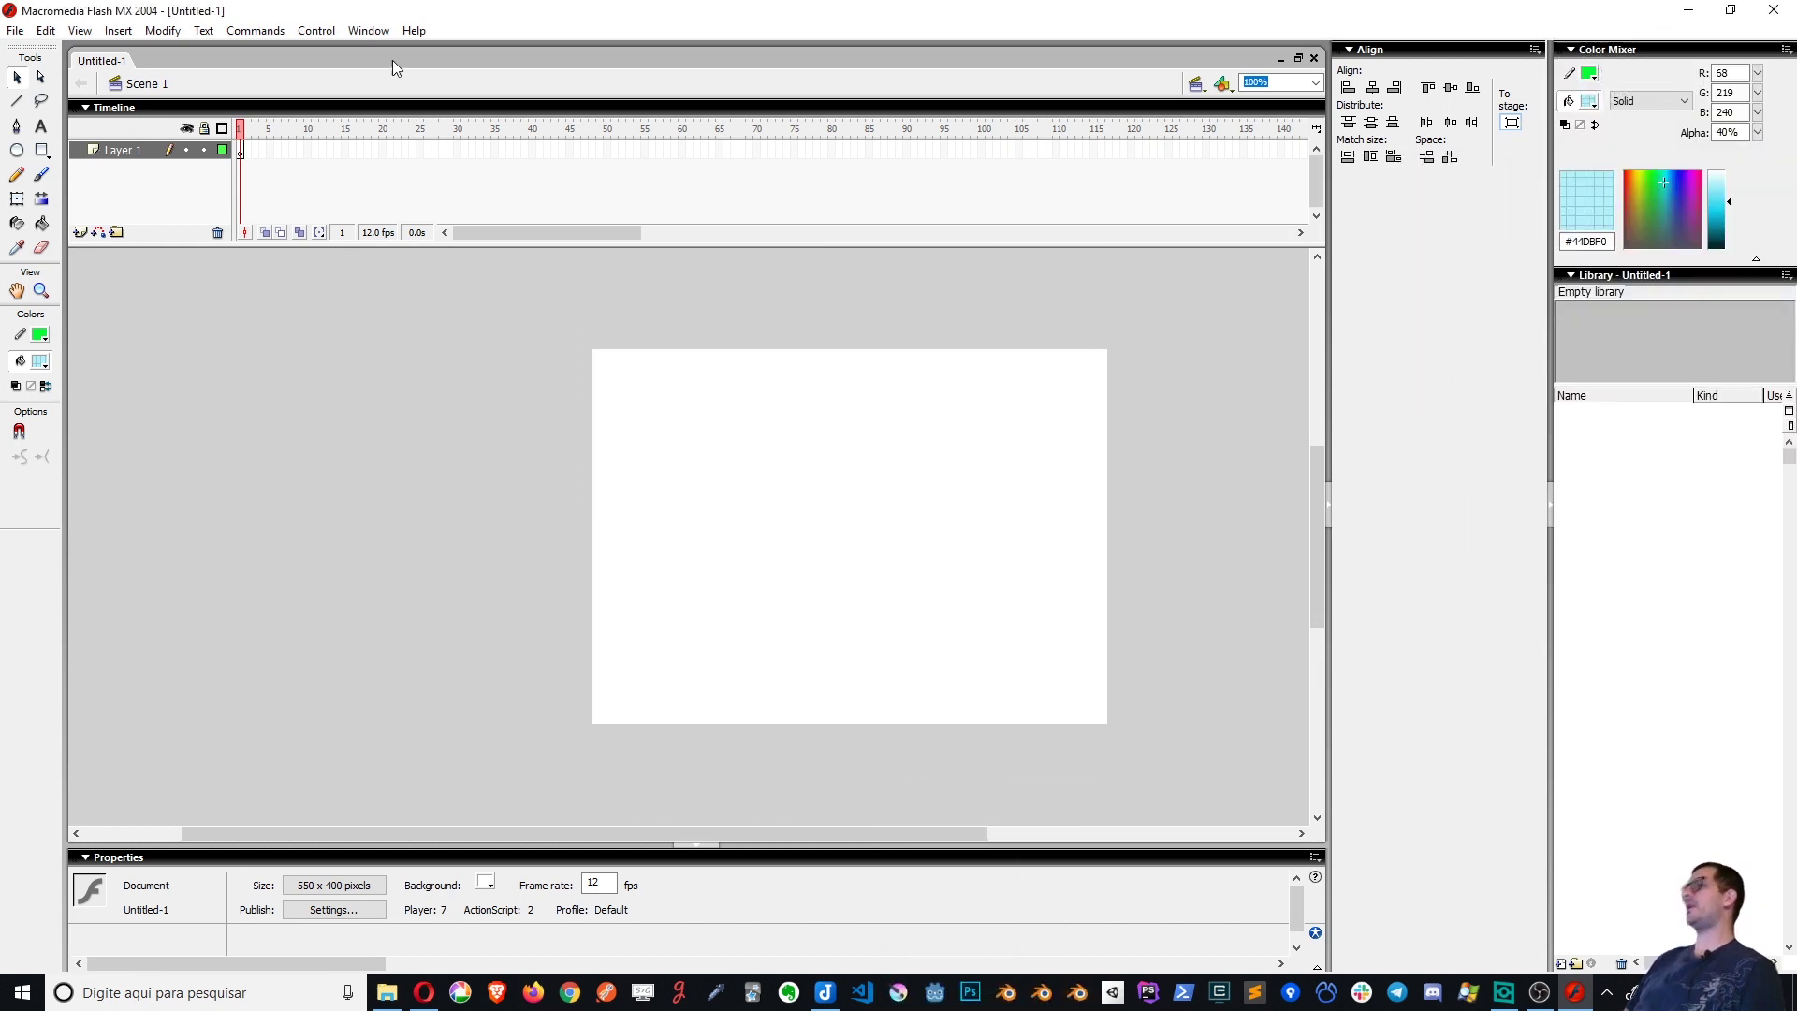
# Display the Color Swatches panel between the Color Mixer and the Library, and reduce its height
pyautogui.click(367, 30)
pyautogui.moveTo(468, 188)
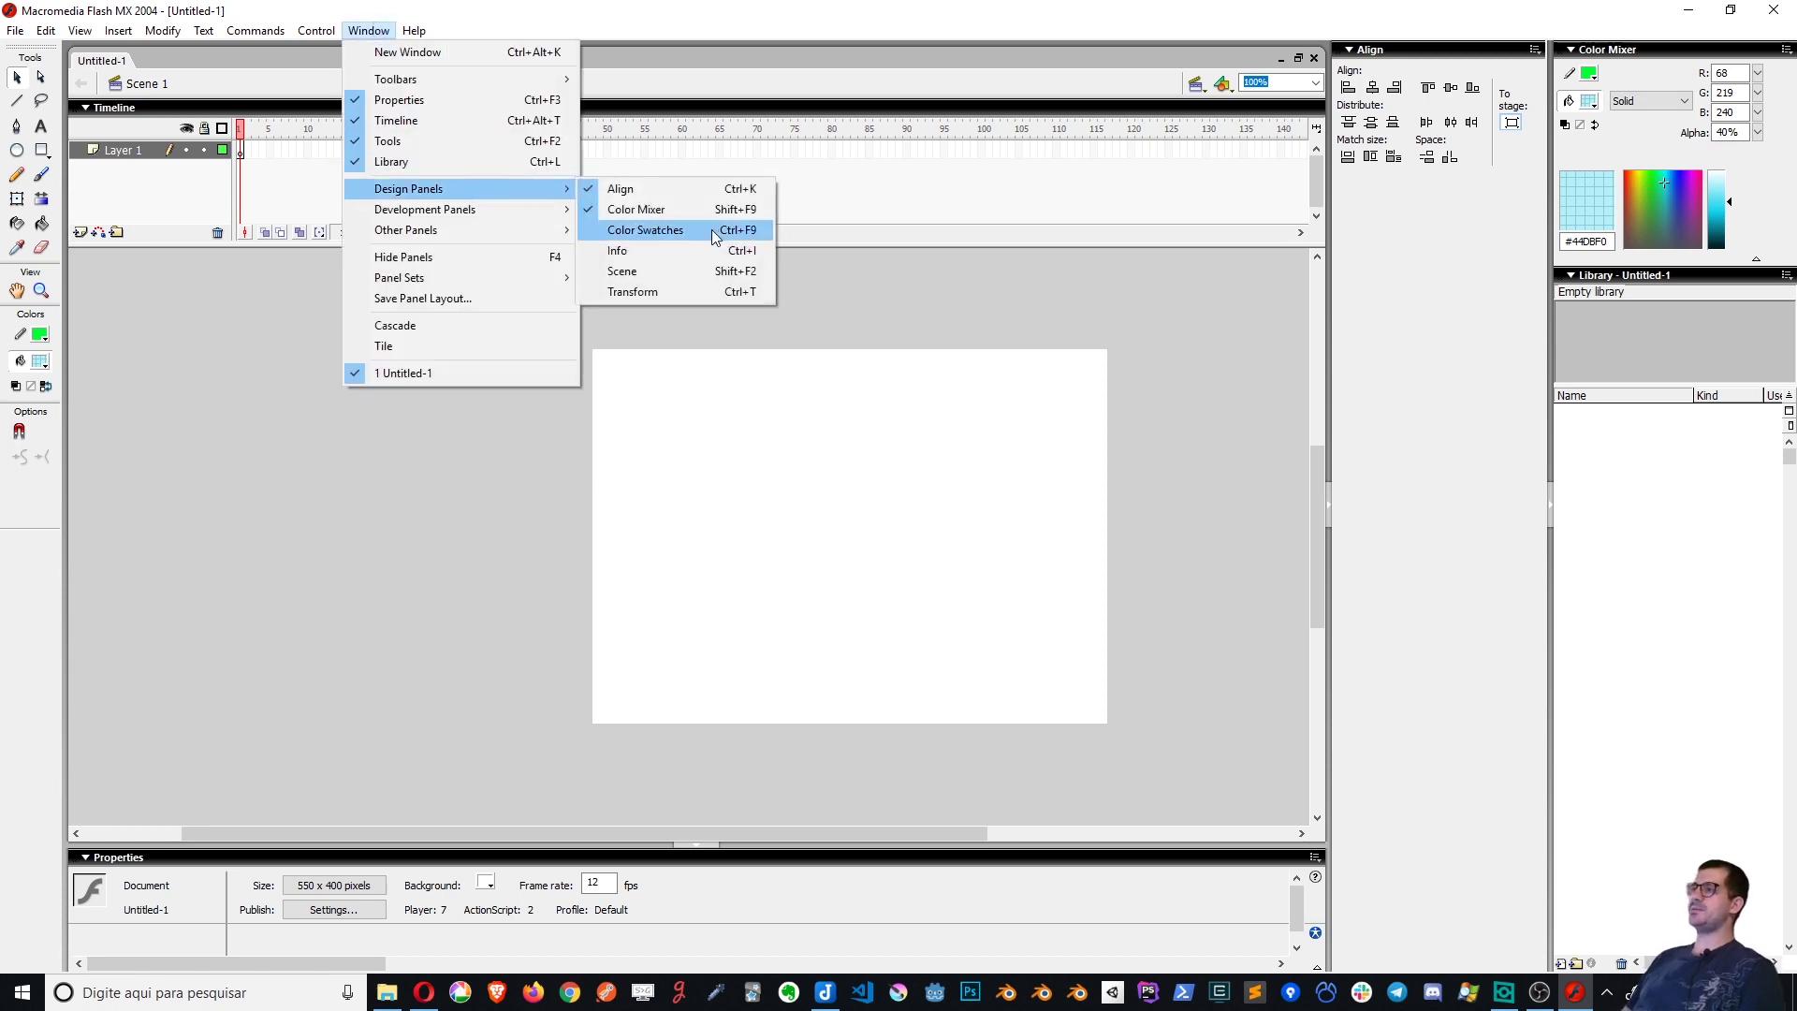
pyautogui.click(714, 234)
pyautogui.moveTo(1561, 521); pyautogui.dragTo(1569, 43)
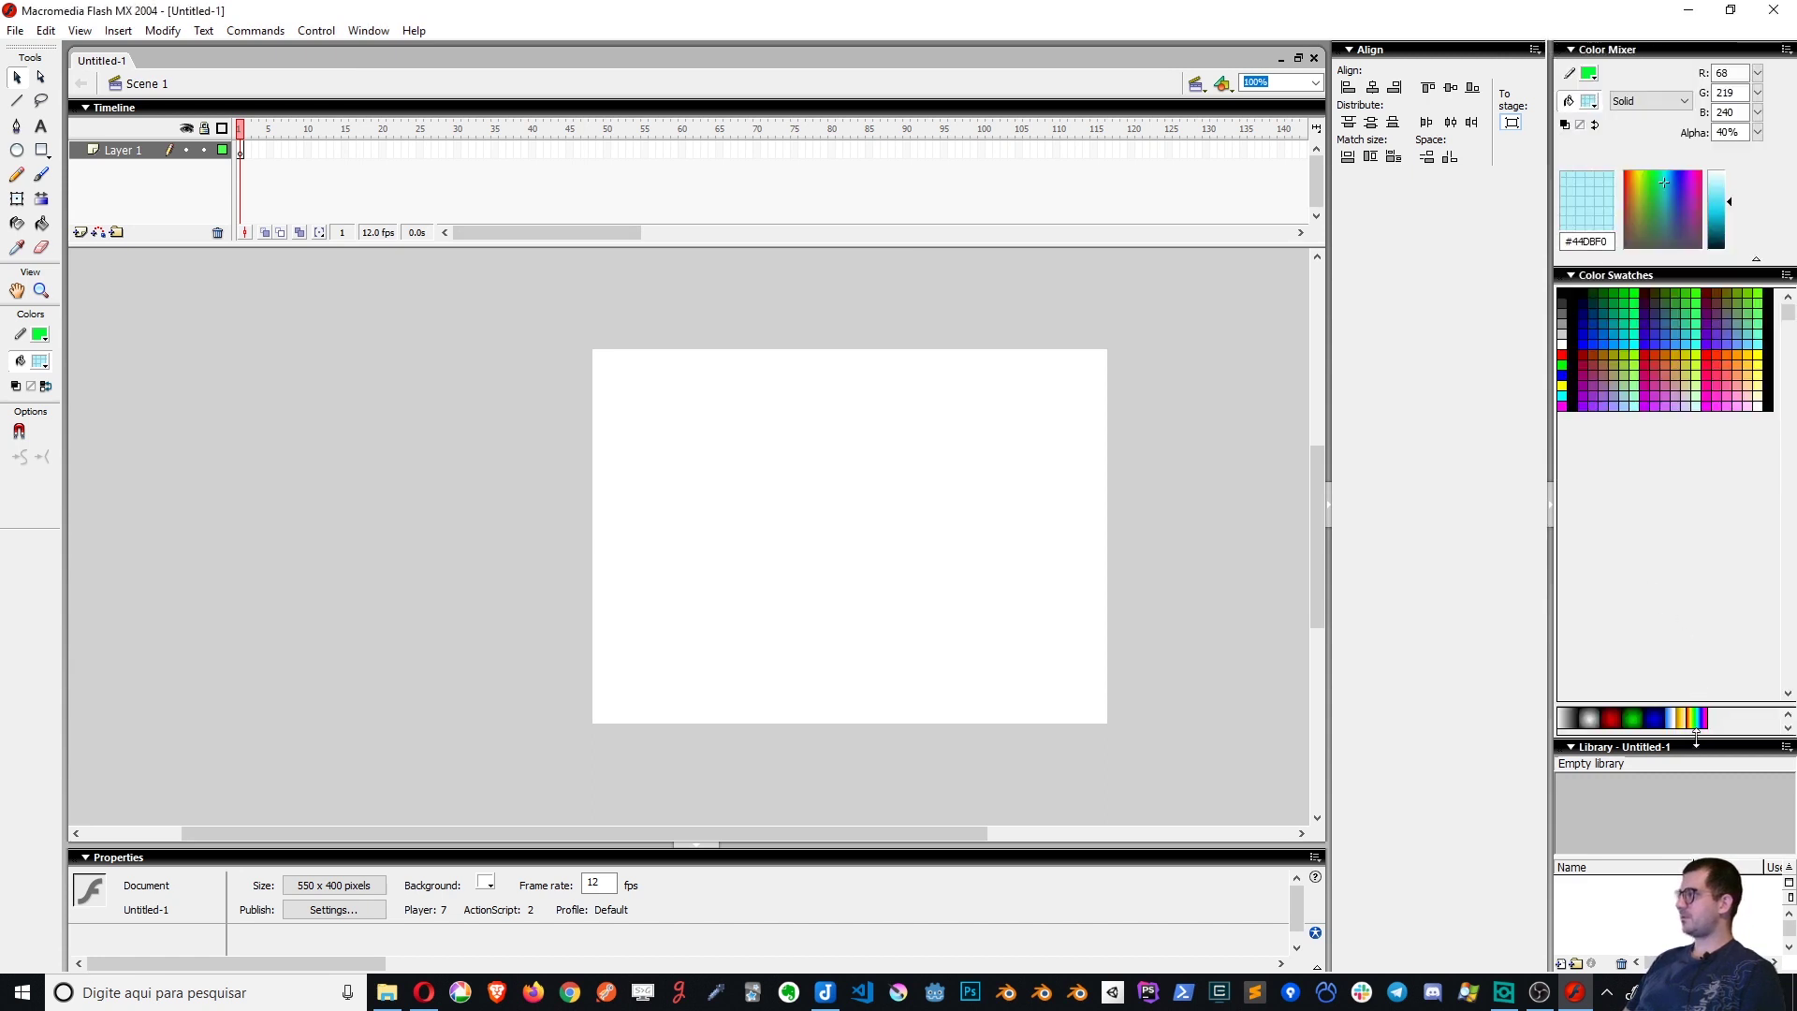
pyautogui.moveTo(1697, 739); pyautogui.dragTo(1697, 527)
# Display the Info design panel docked below the Align panel
pyautogui.click(380, 36)
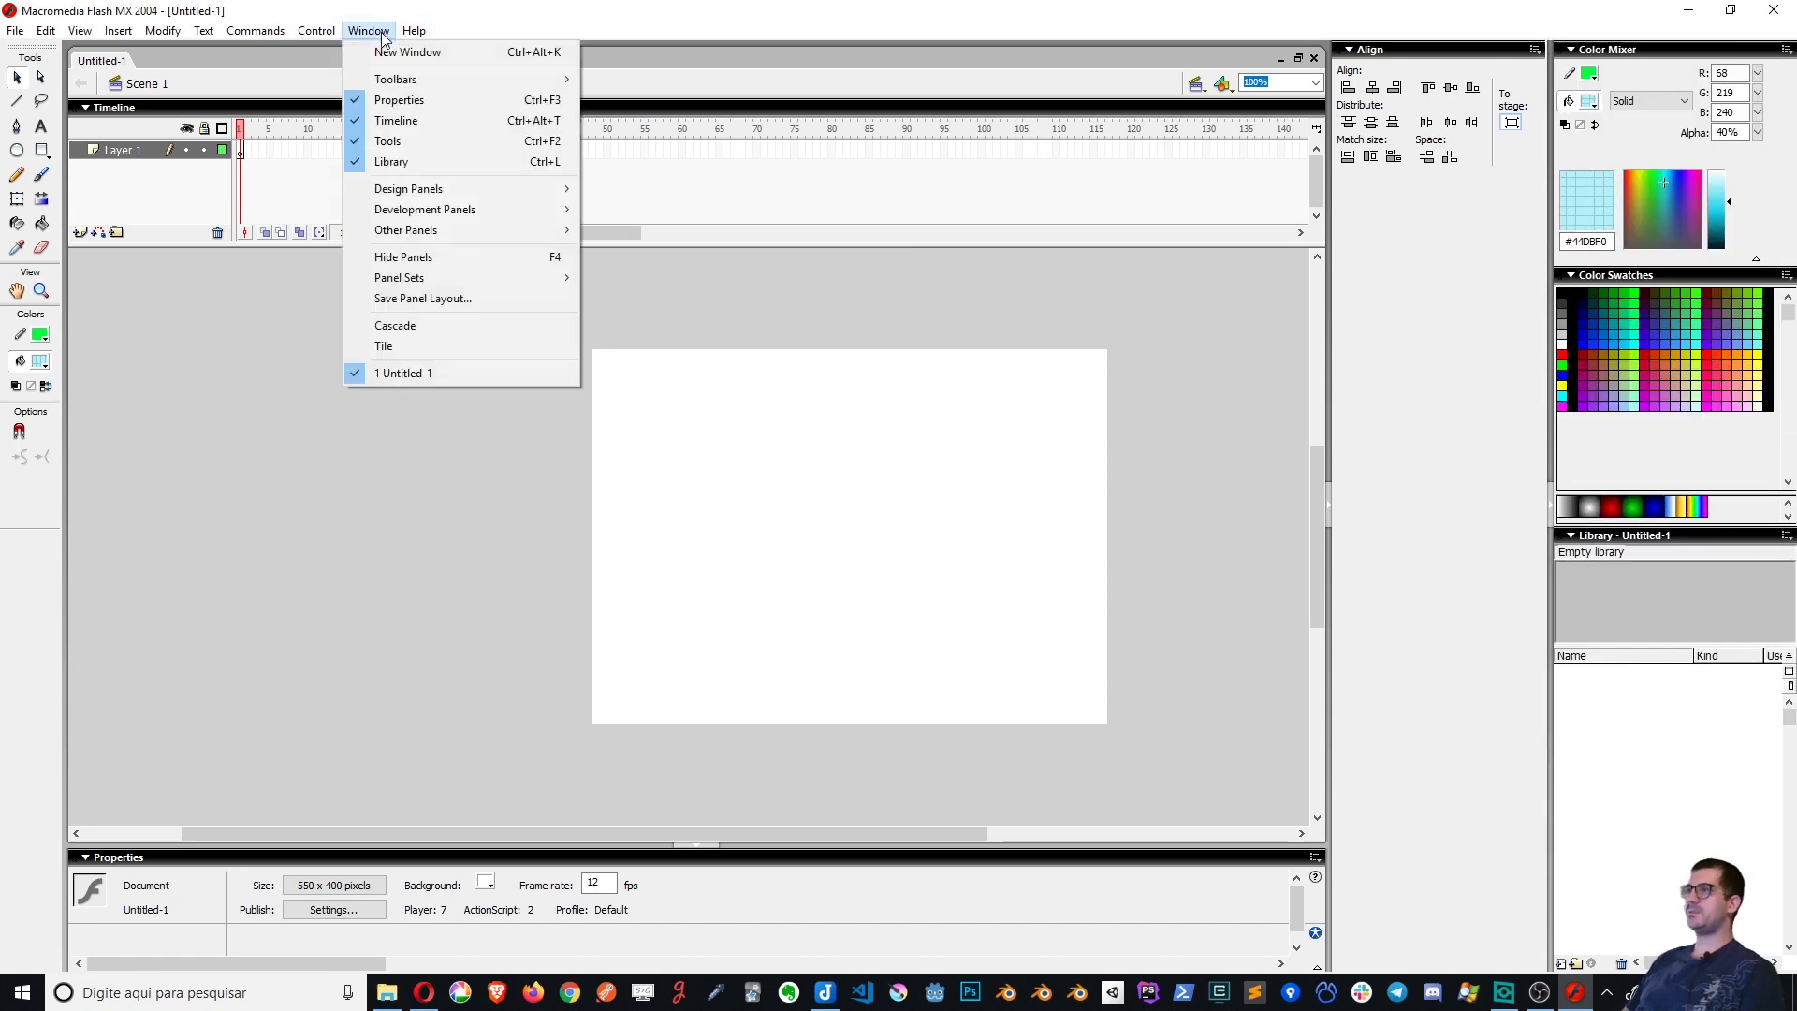
pyautogui.moveTo(435, 192)
pyautogui.click(689, 249)
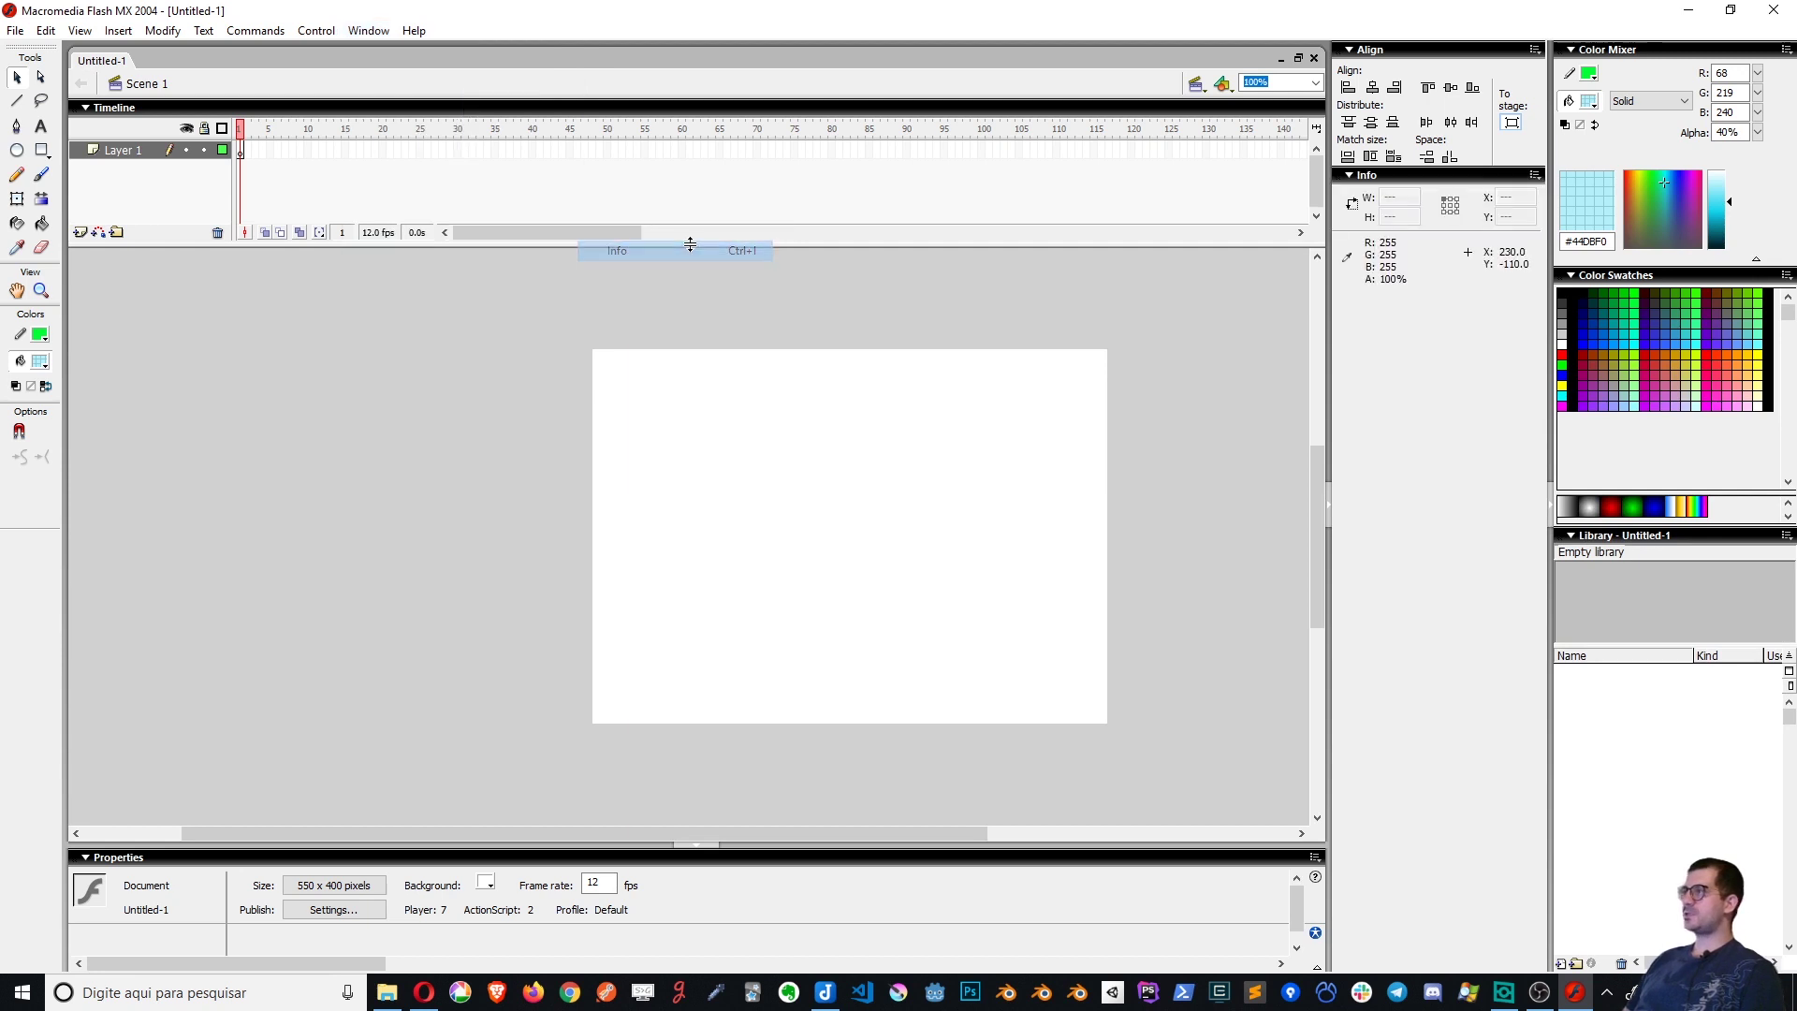
pyautogui.moveTo(1340, 175); pyautogui.dragTo(1308, 267)
# Display the Transform design panel docked between the Align and Info panels
pyautogui.click(361, 30)
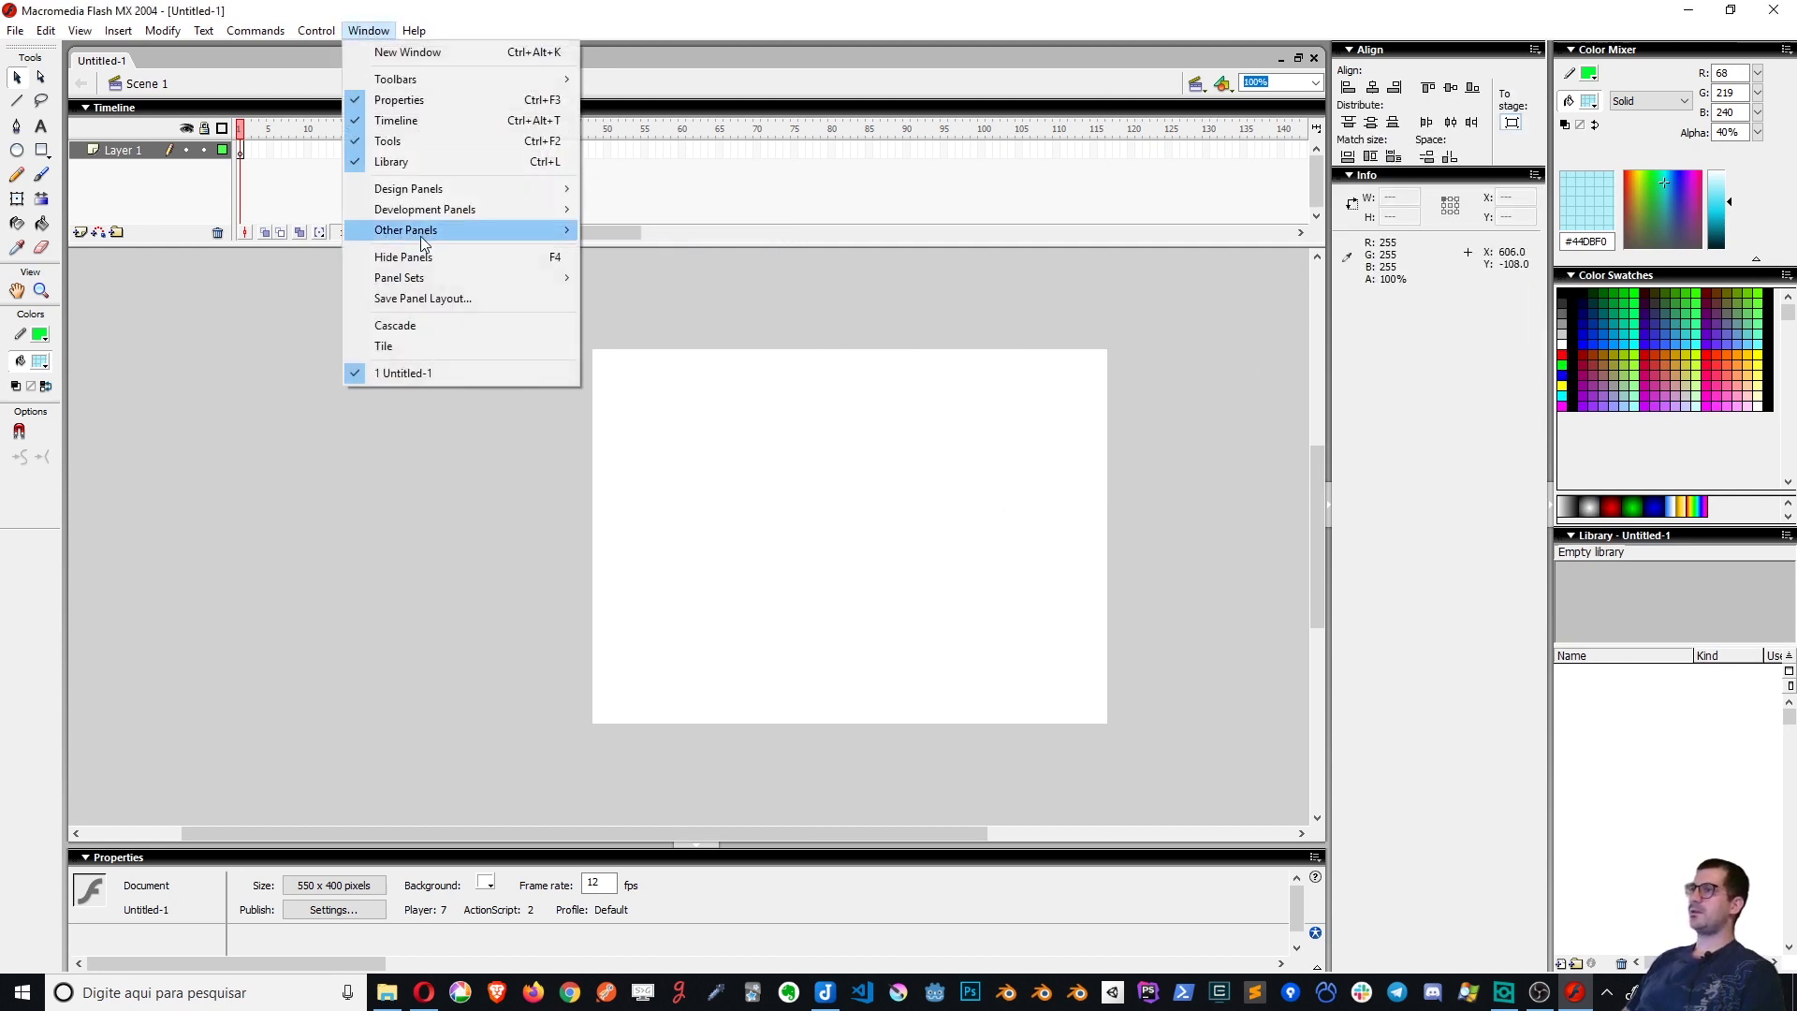
pyautogui.moveTo(442, 192)
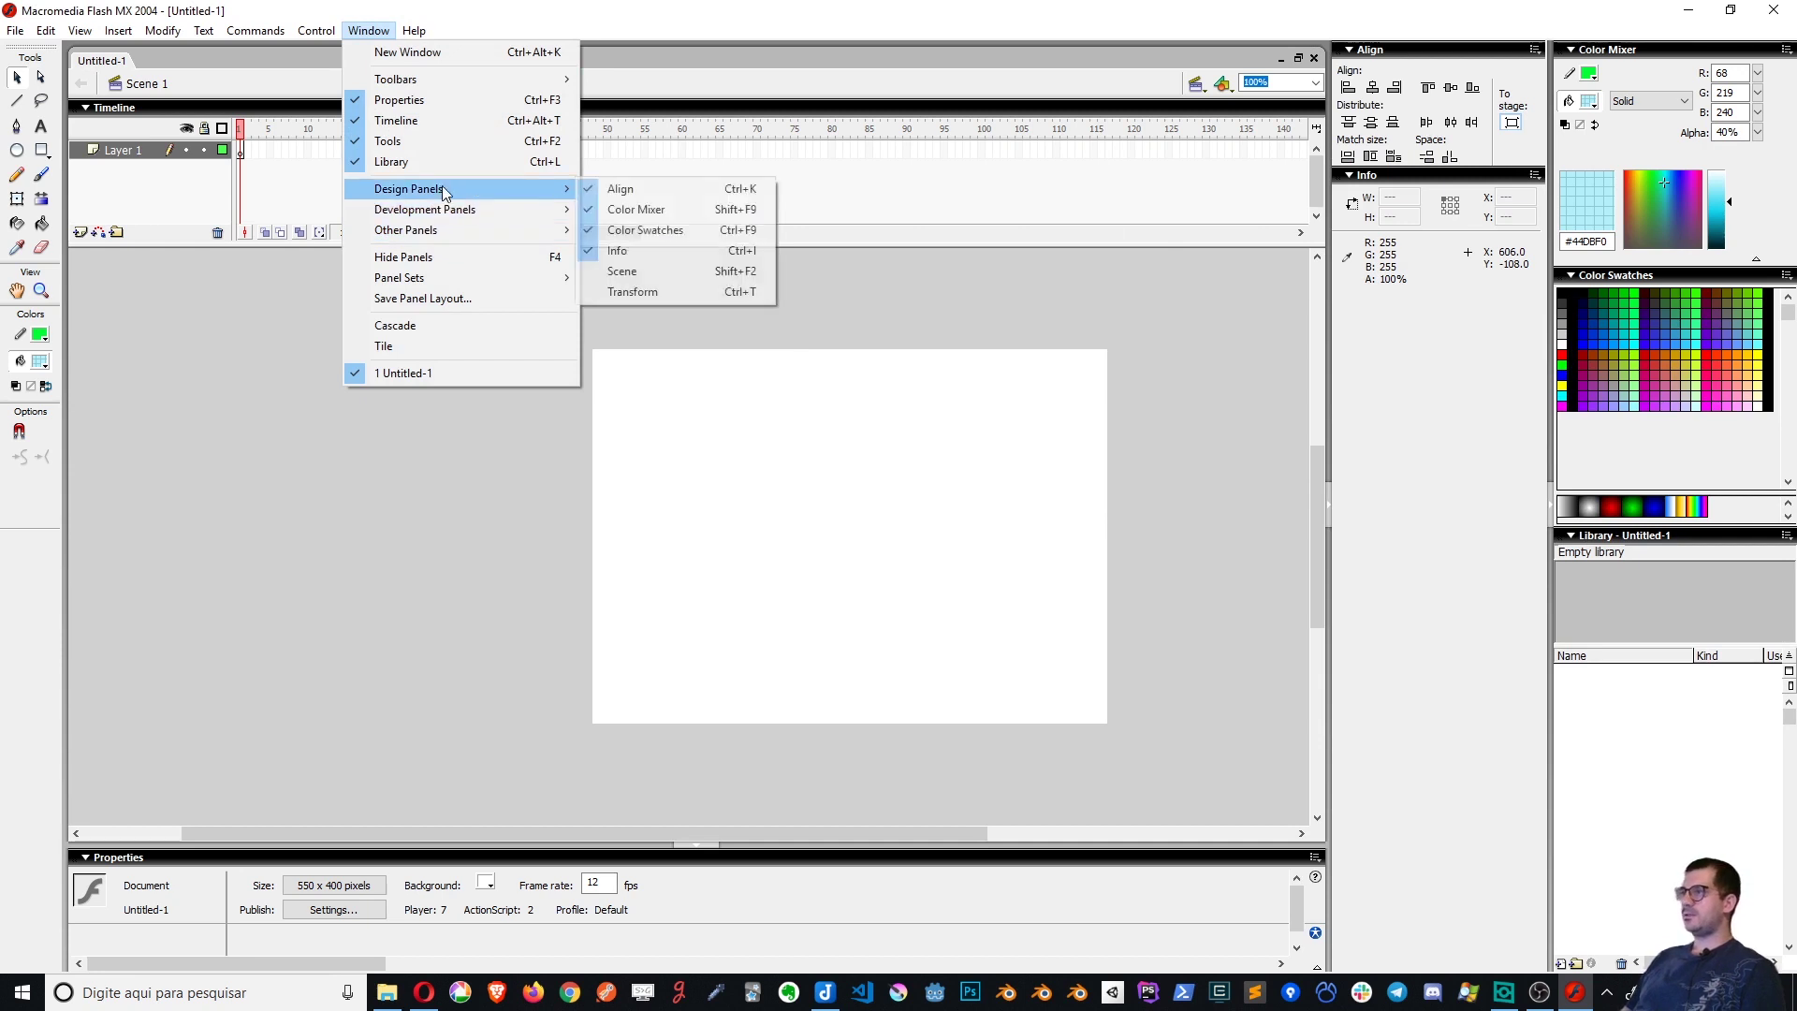
pyautogui.click(646, 291)
# Save the current panel arrangement as a panel layout named "Meu Layout"
pyautogui.click(371, 31)
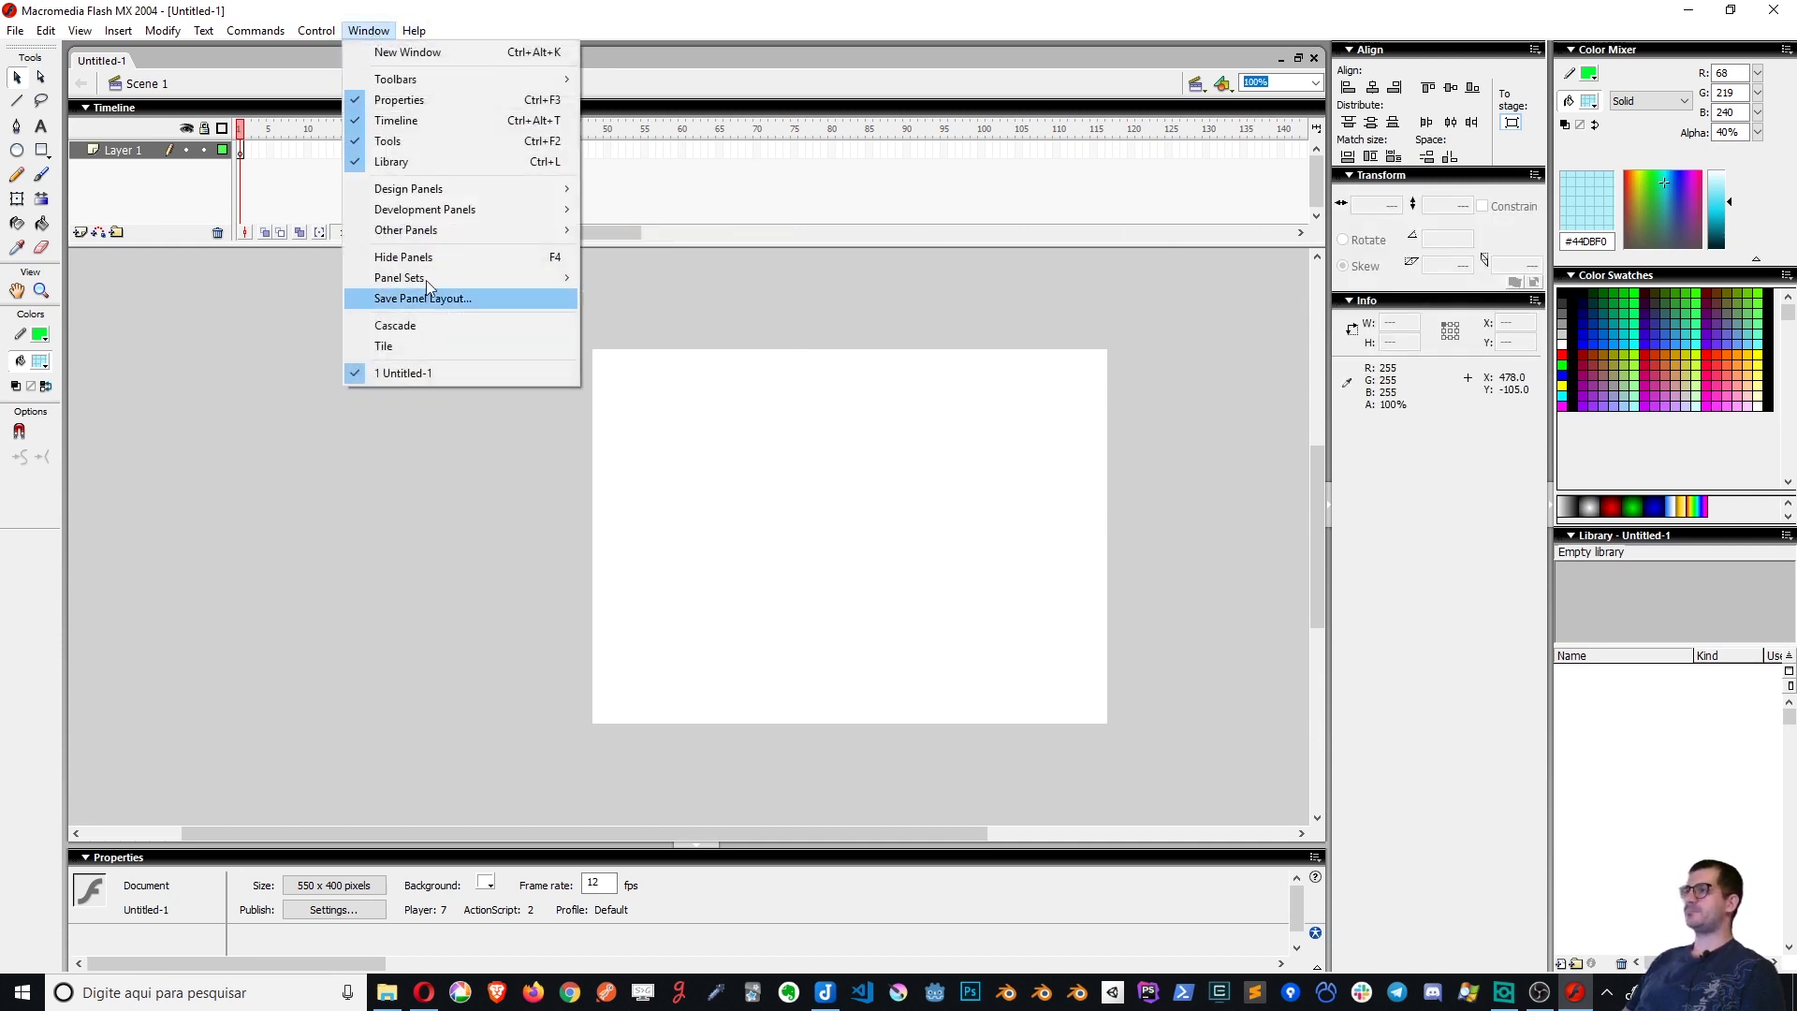
pyautogui.moveTo(444, 231)
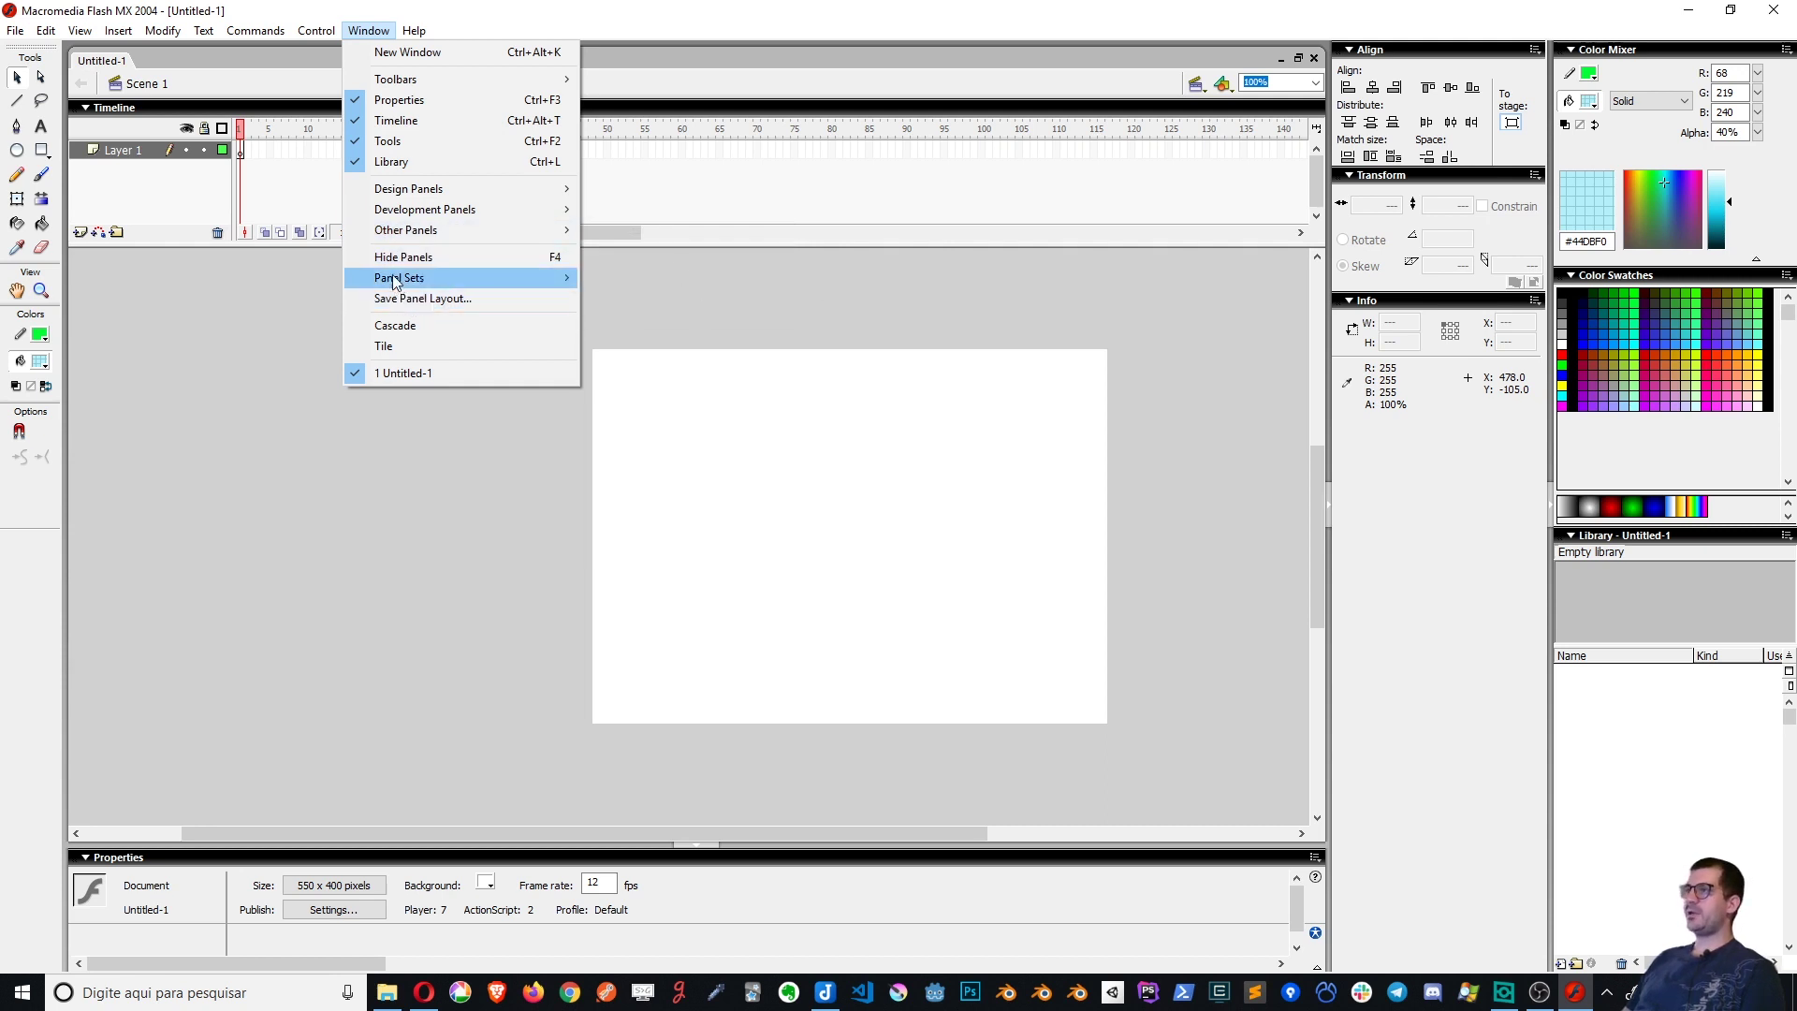
pyautogui.click(456, 299)
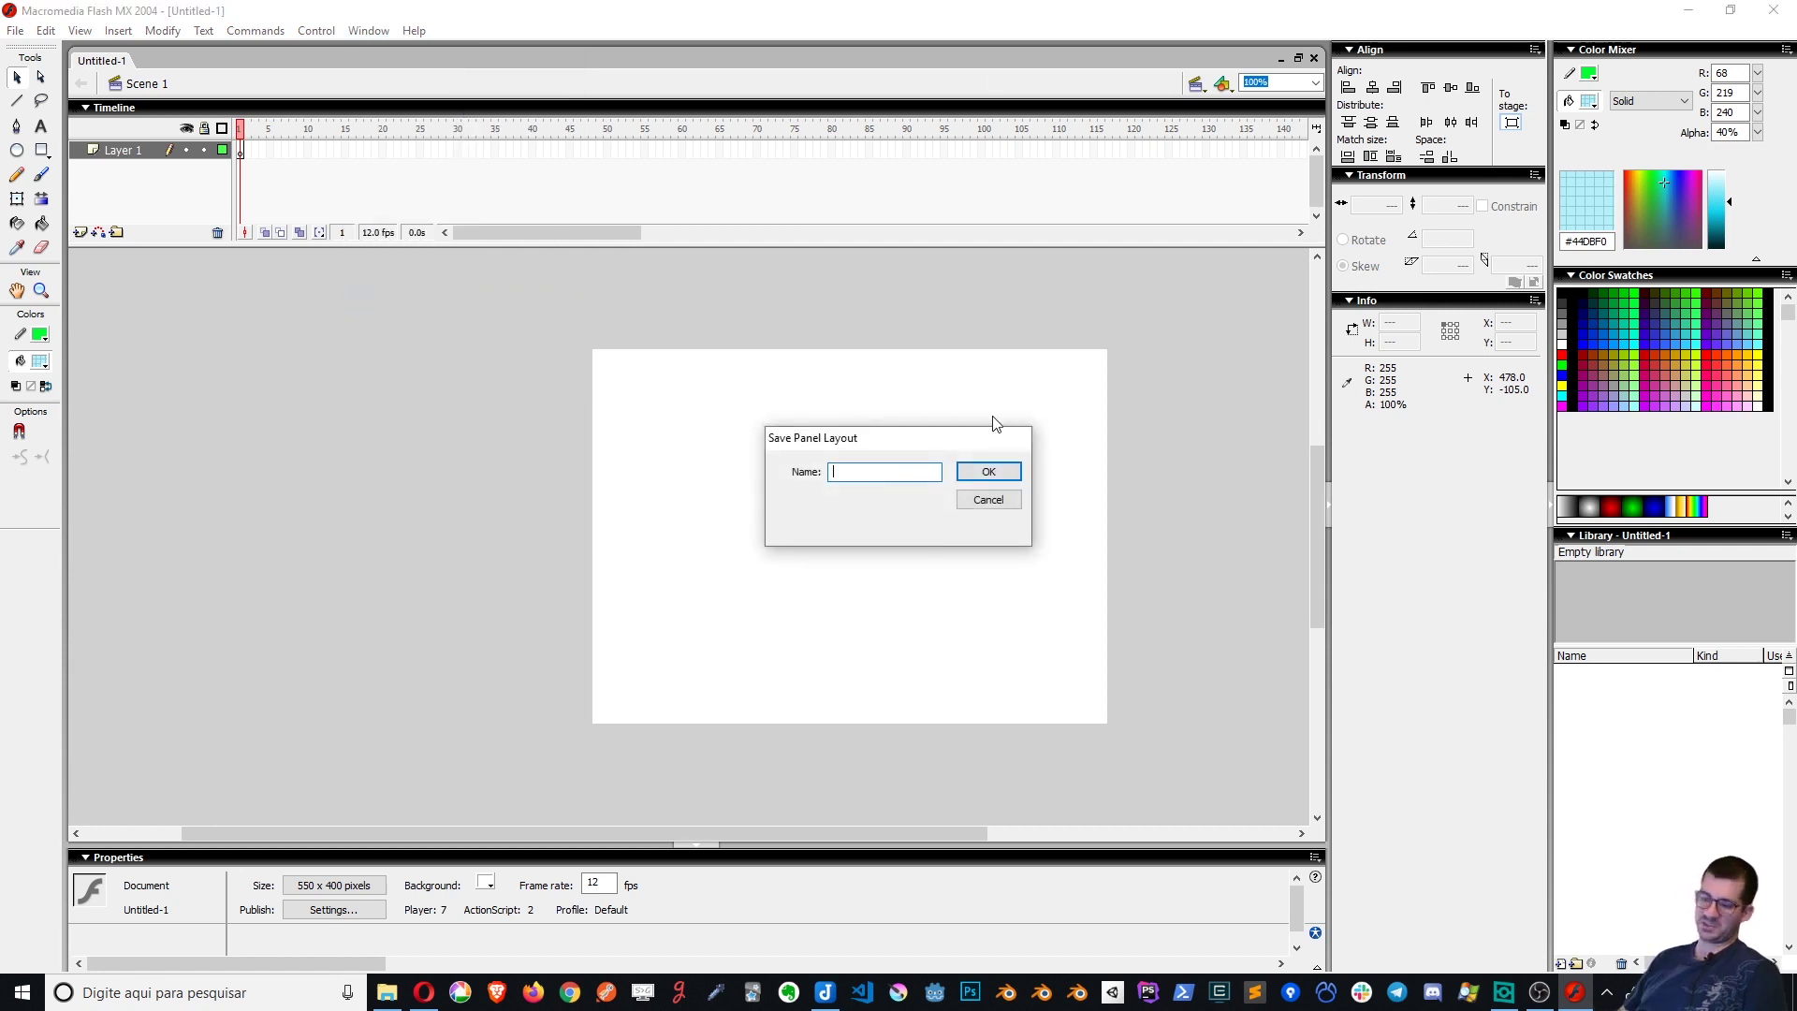
pyautogui.write('Meu')
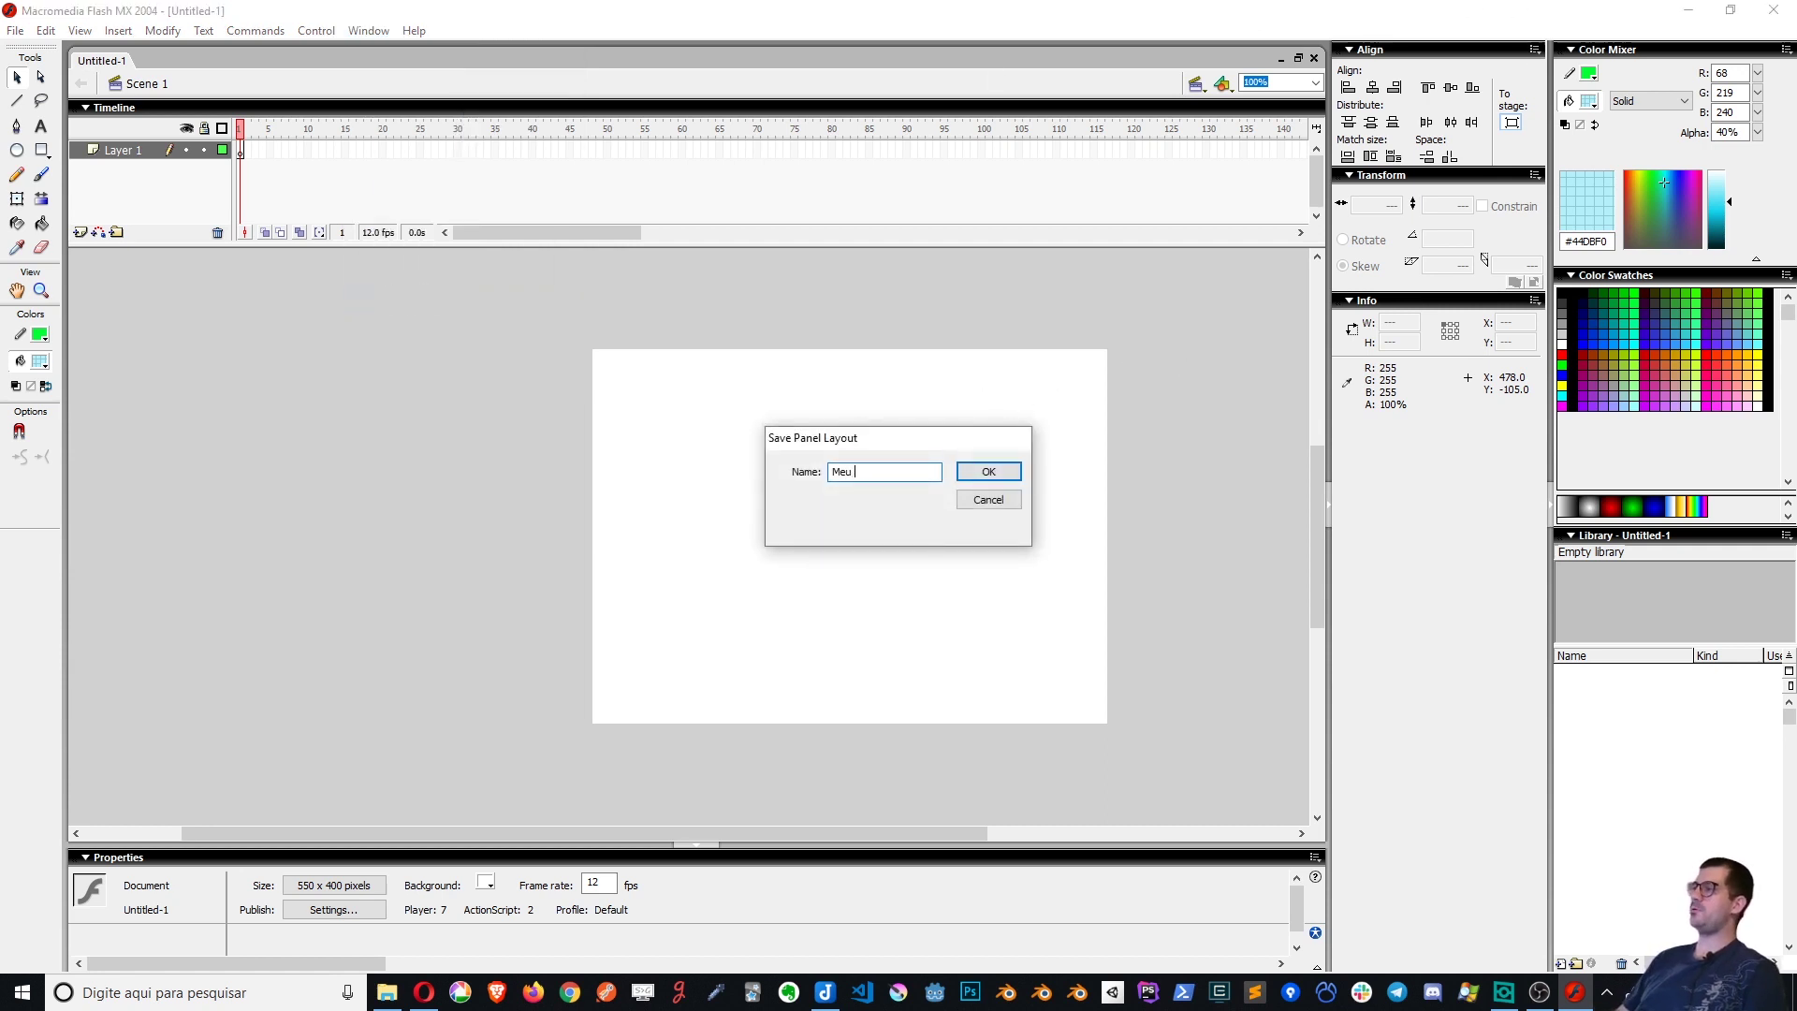
pyautogui.write('Layou')
pyautogui.press('Return')
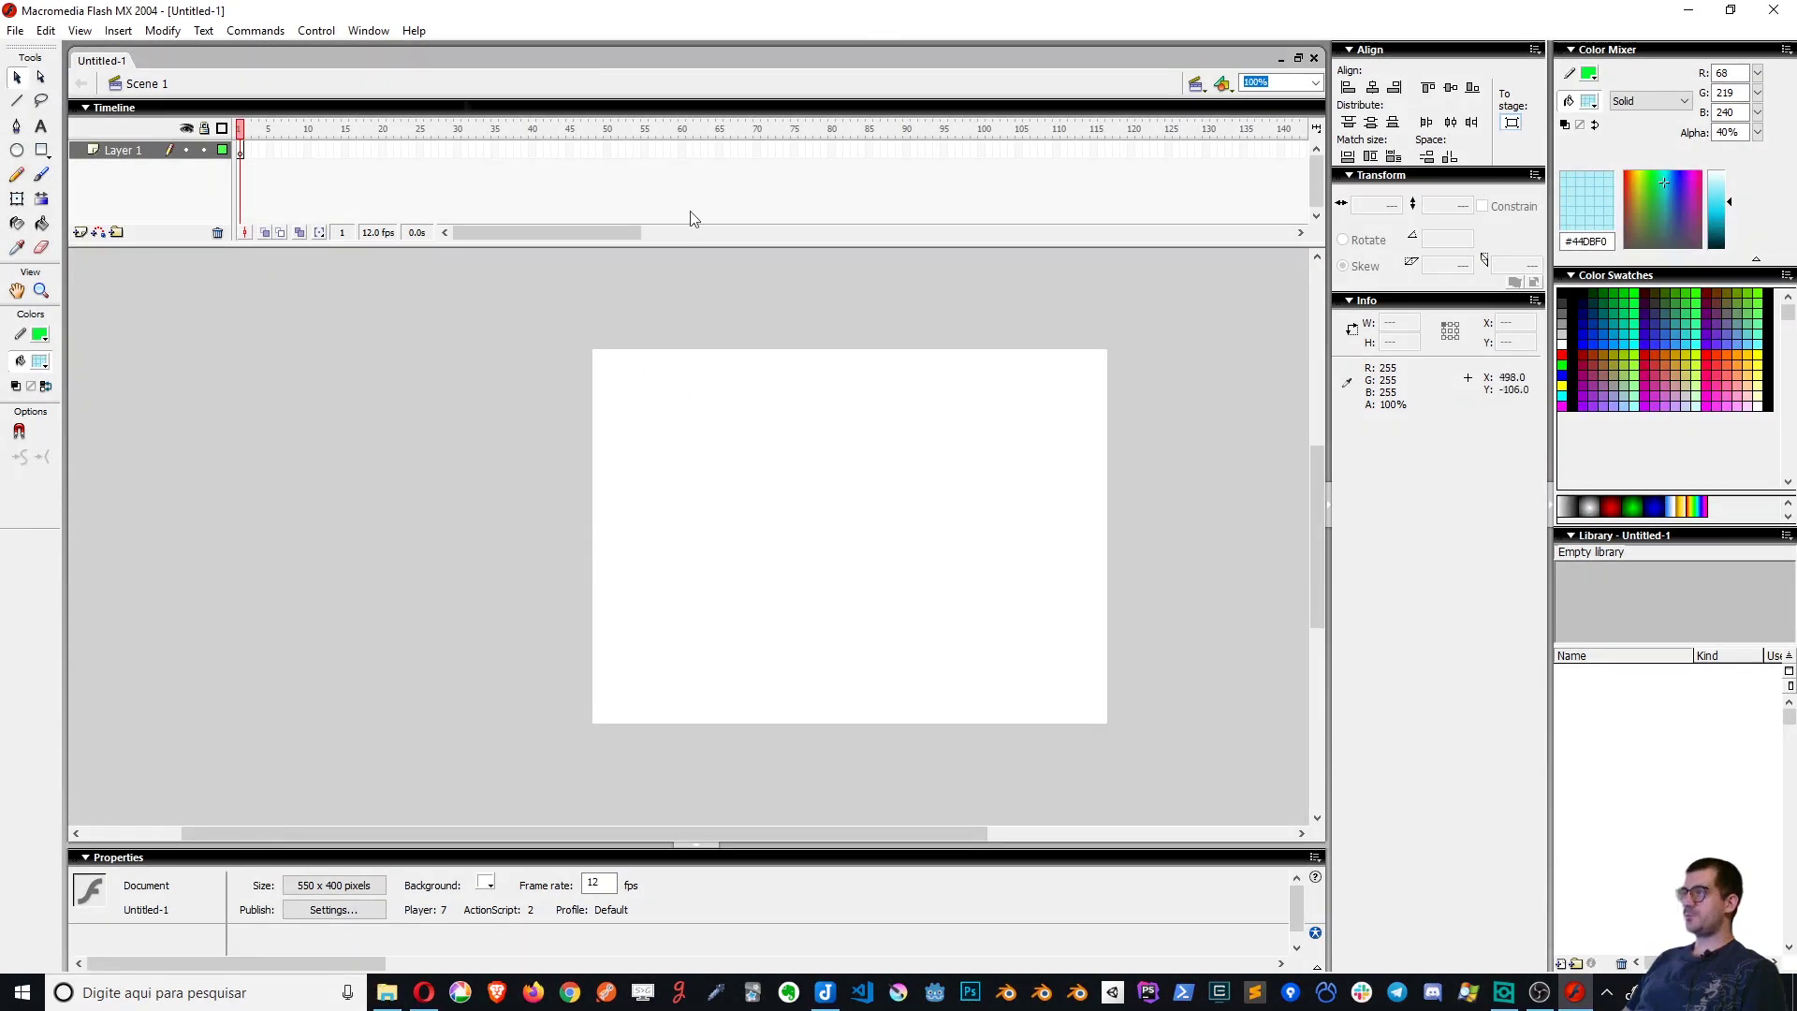
# Set the document dimensions to 1920 px wide by 1080 px high
pyautogui.click(329, 886)
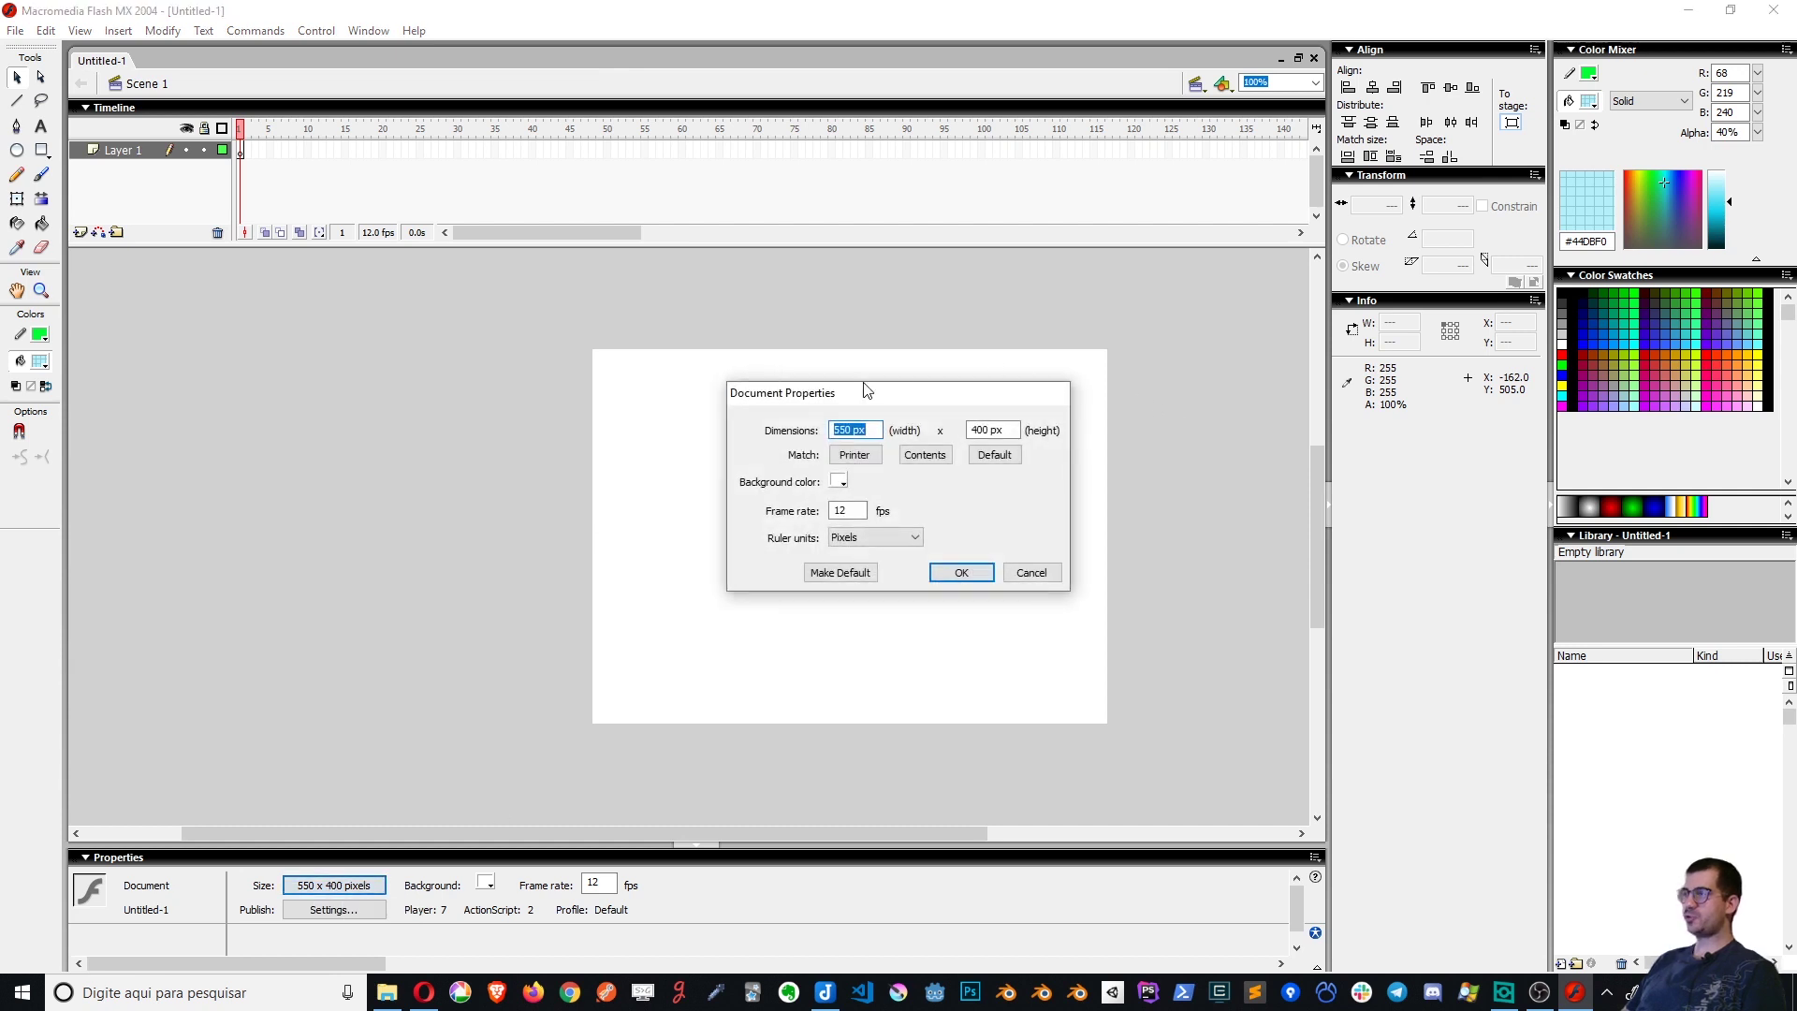
pyautogui.moveTo(868, 391); pyautogui.dragTo(564, 466)
pyautogui.write('1920')
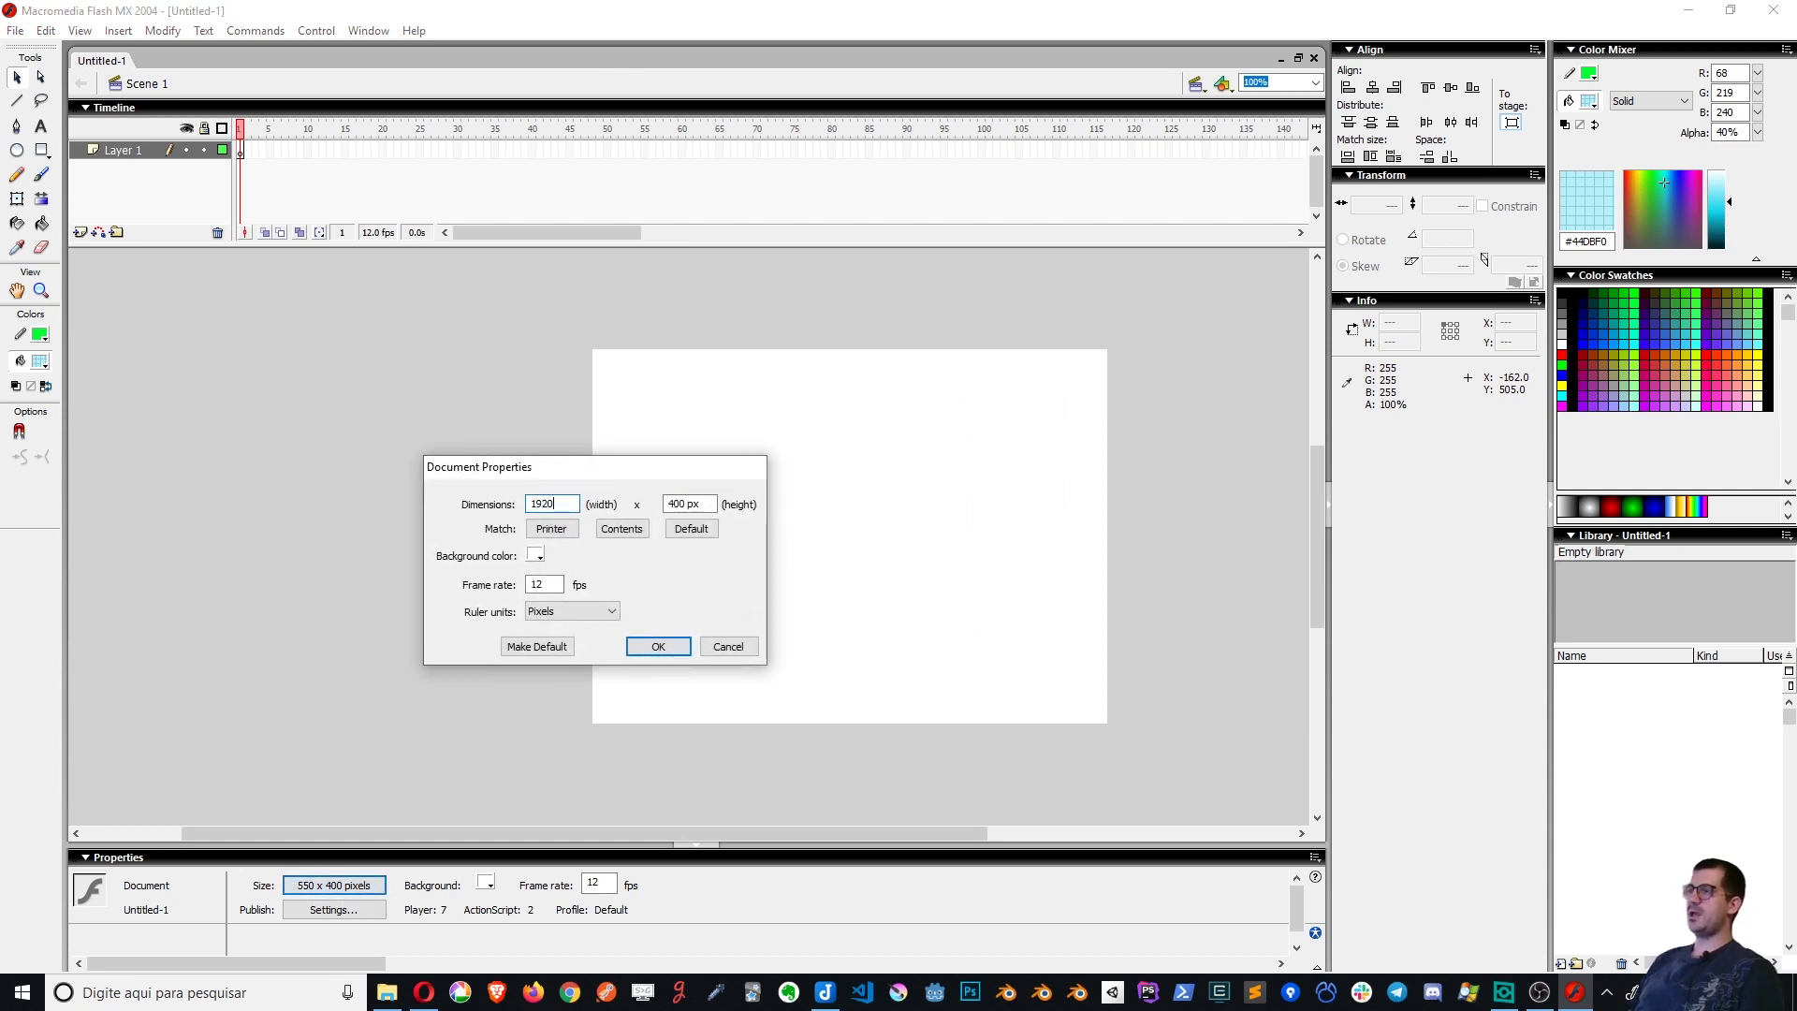
pyautogui.press('Tab')
pyautogui.write('10')
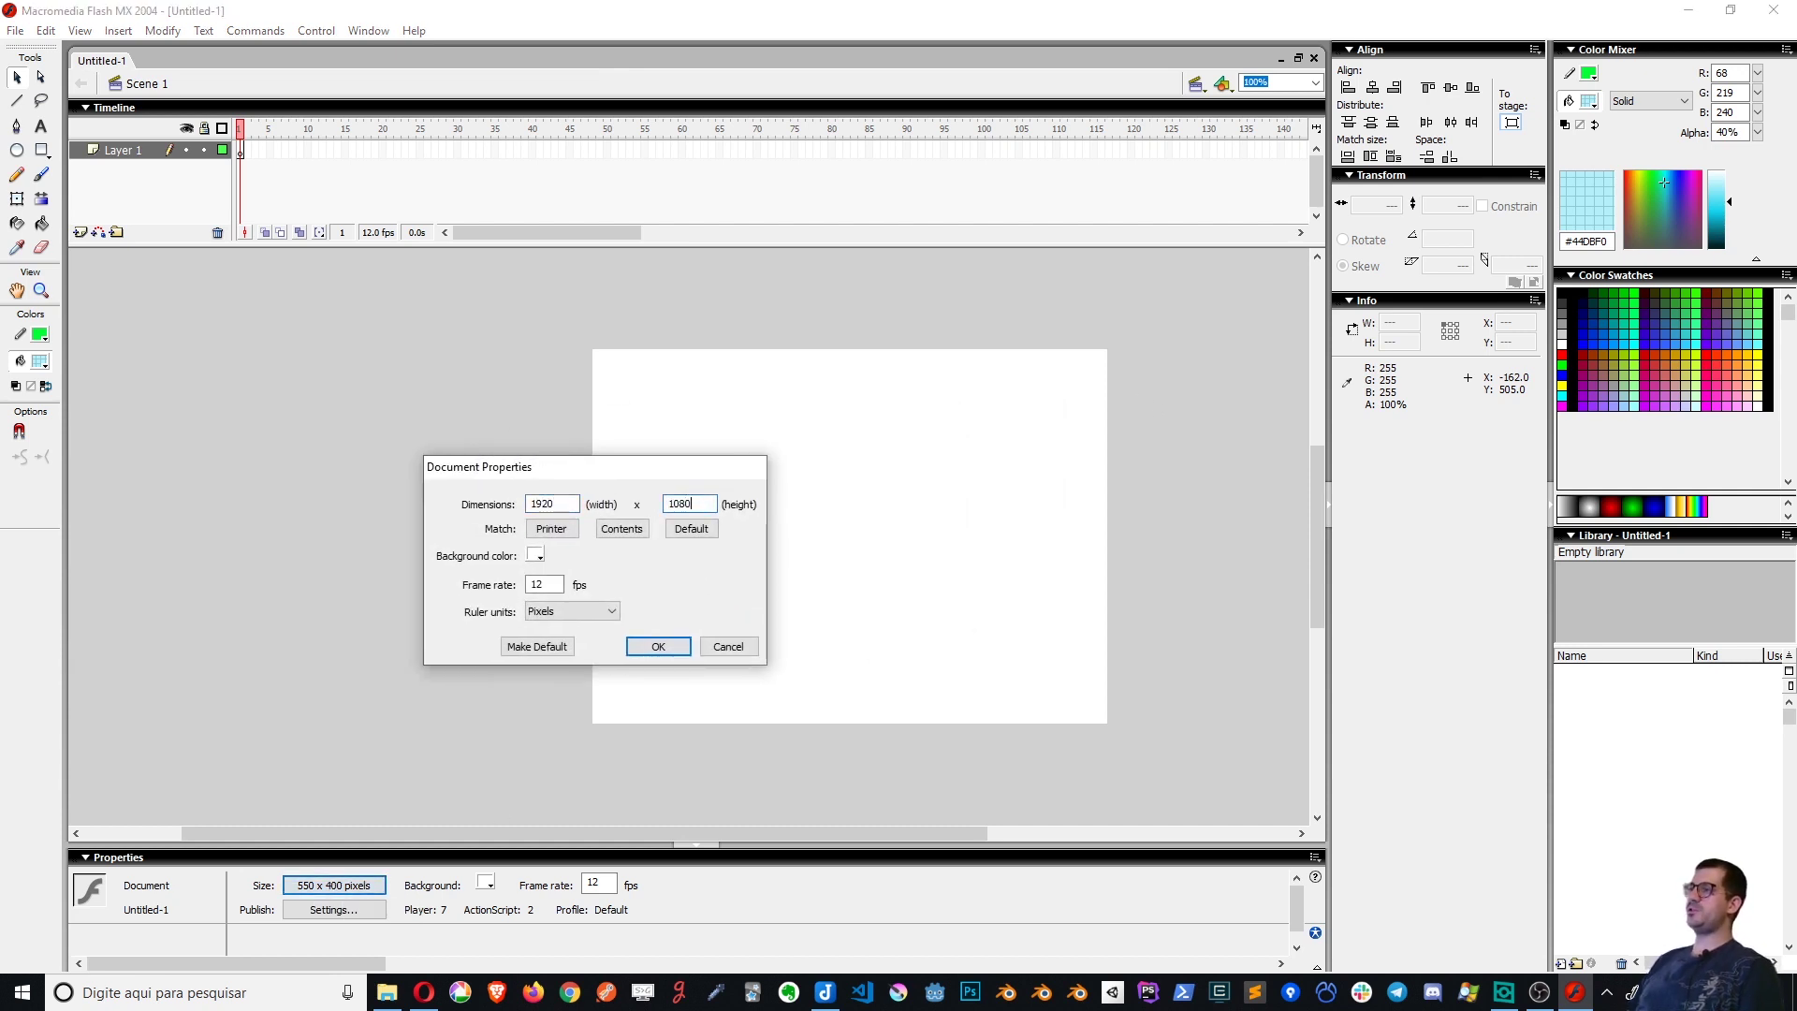
pyautogui.write('80')
pyautogui.click(667, 644)
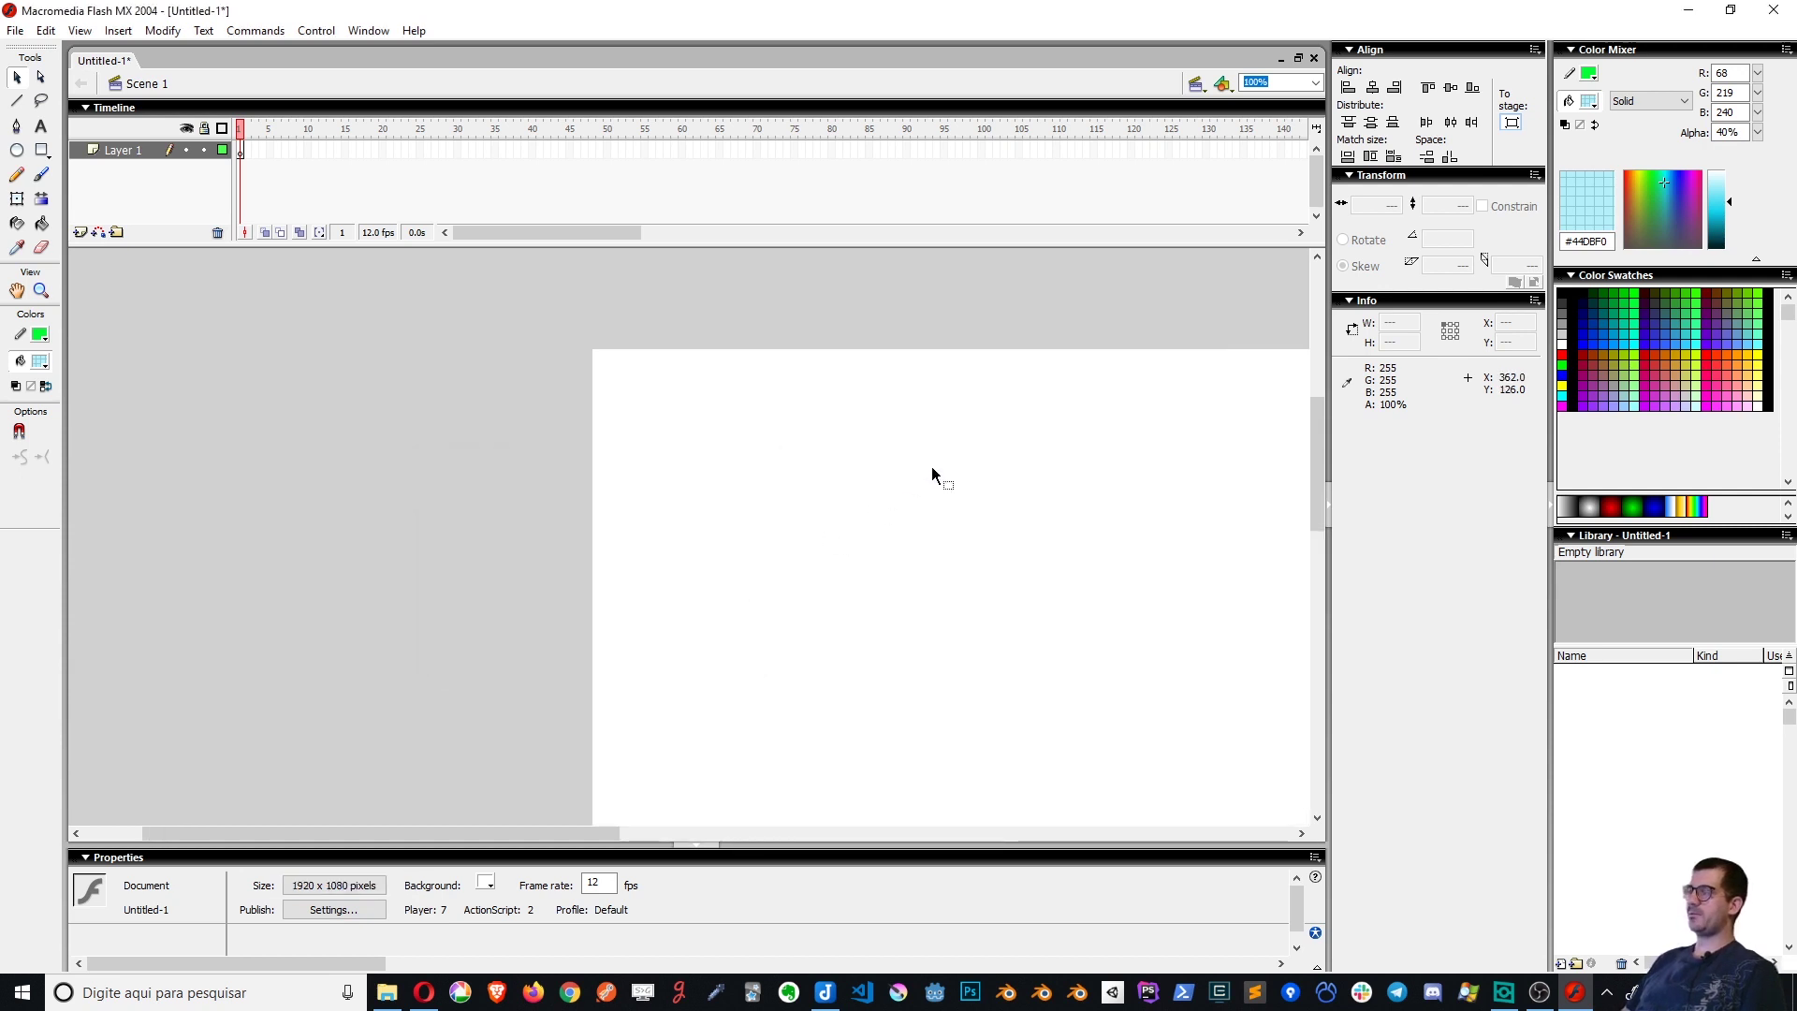
# Pan across the enlarged stage with the Hand tool and with temporary panning from the Selection tool
pyautogui.press('space')
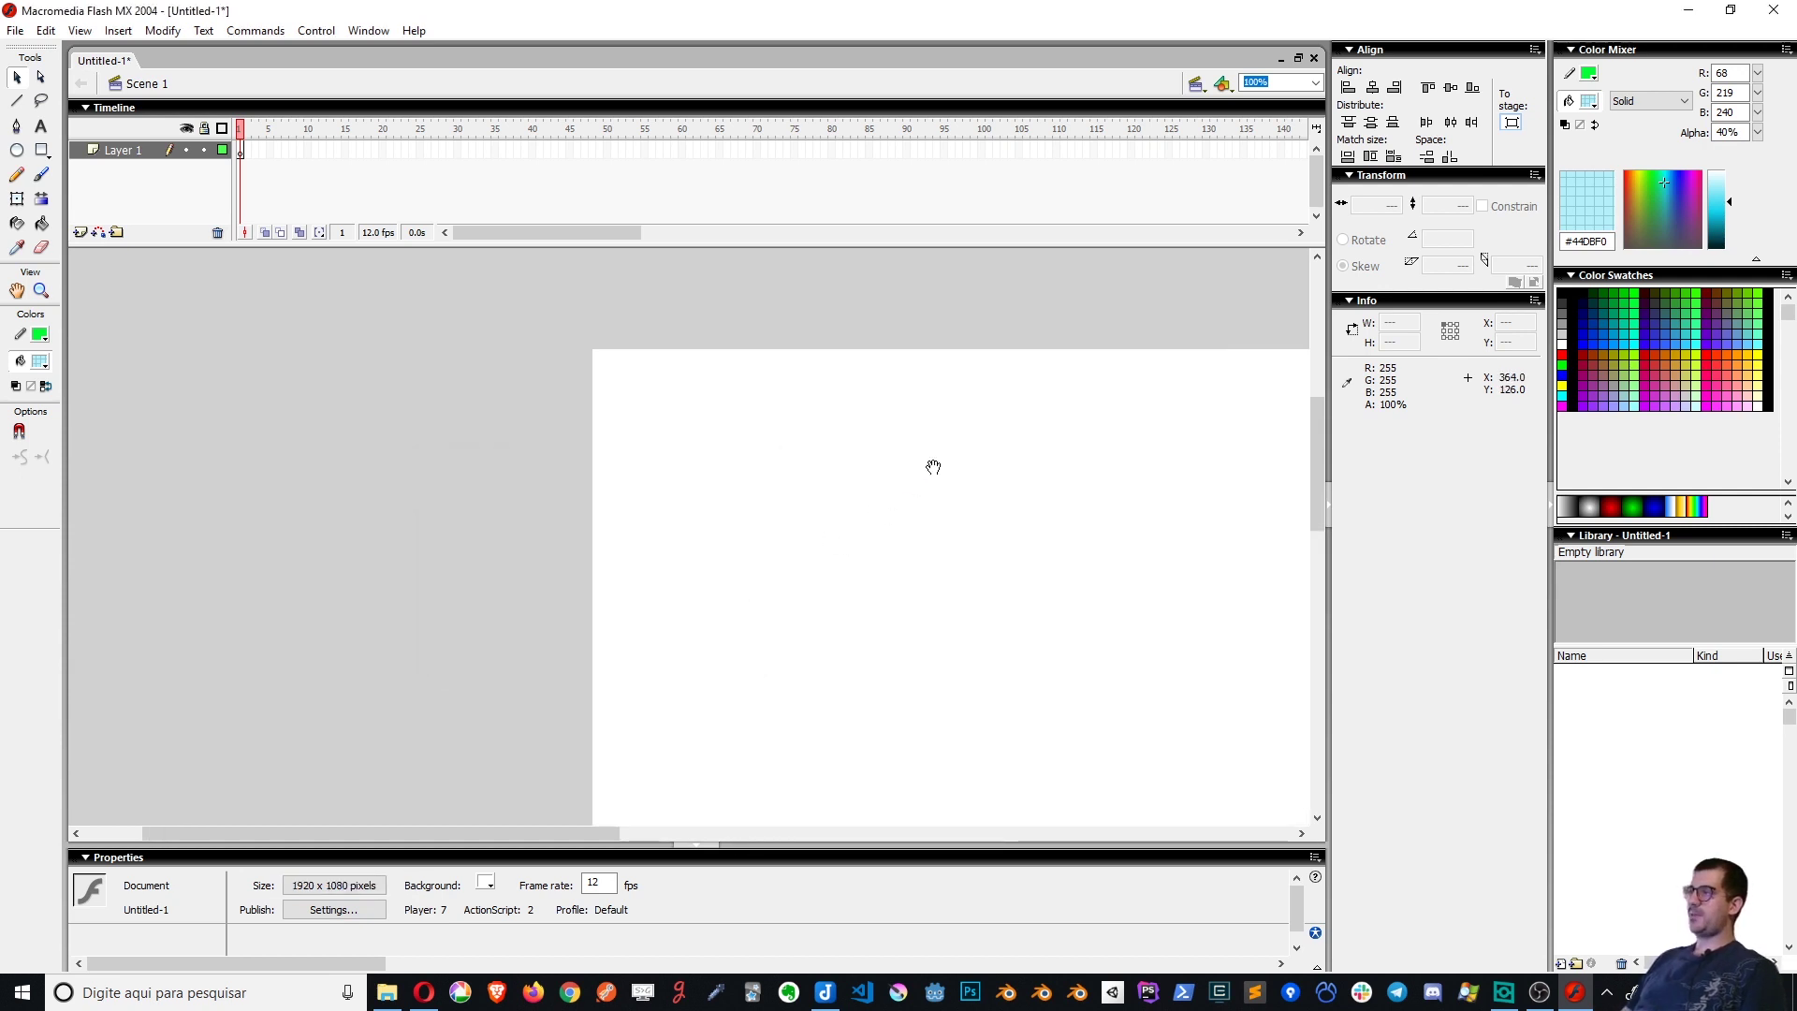
pyautogui.click(17, 291)
pyautogui.moveTo(946, 481); pyautogui.dragTo(867, 277)
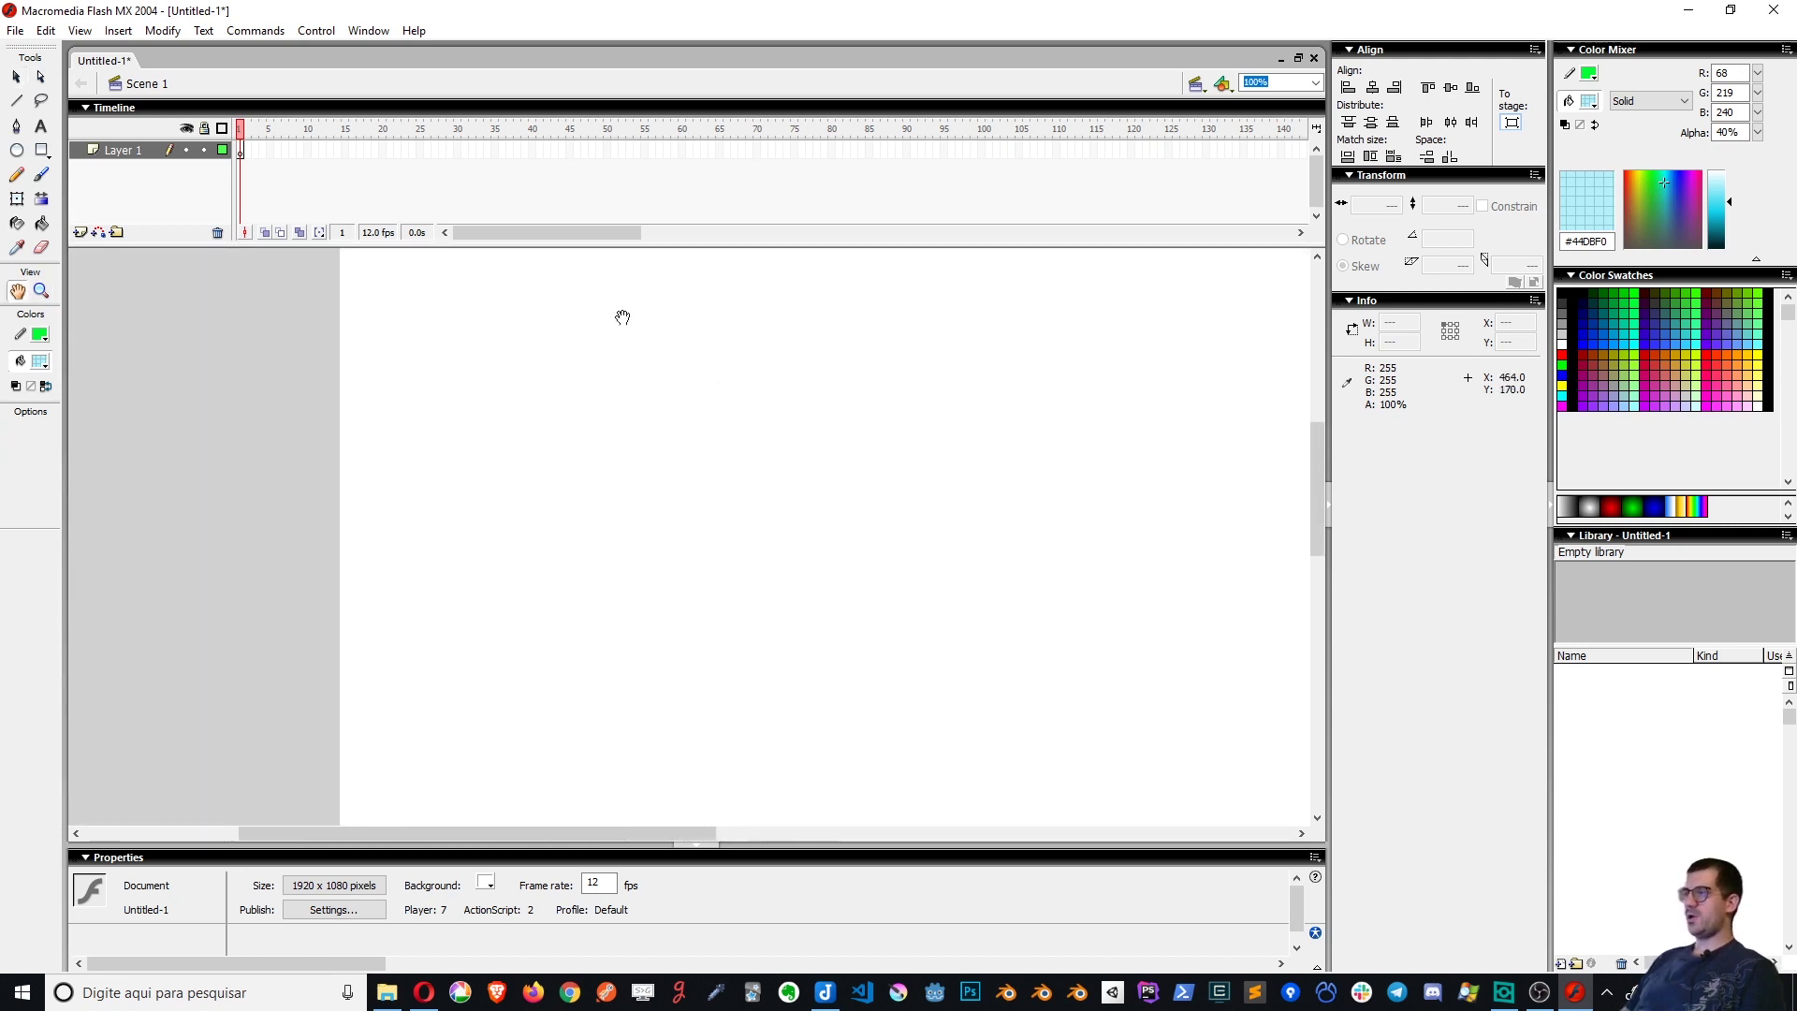
pyautogui.click(16, 80)
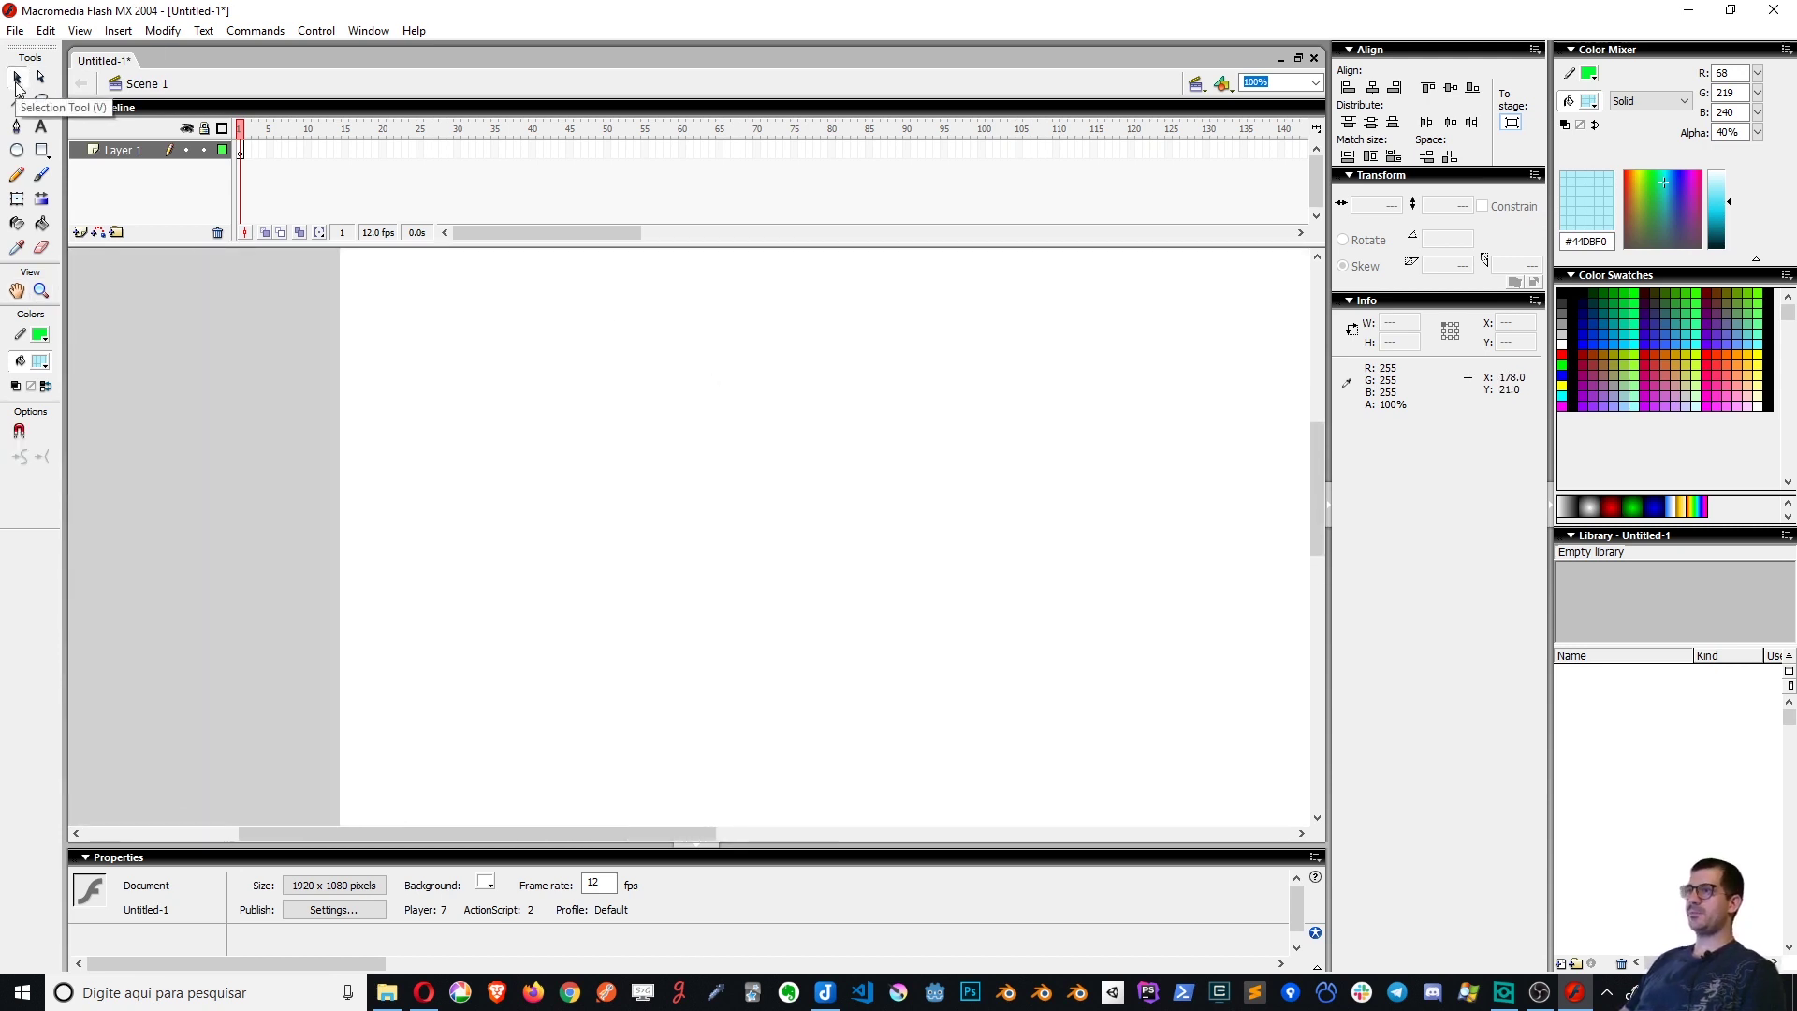
pyautogui.moveTo(947, 444); pyautogui.dragTo(1600, 786)
pyautogui.moveTo(1134, 451); pyautogui.dragTo(645, 346)
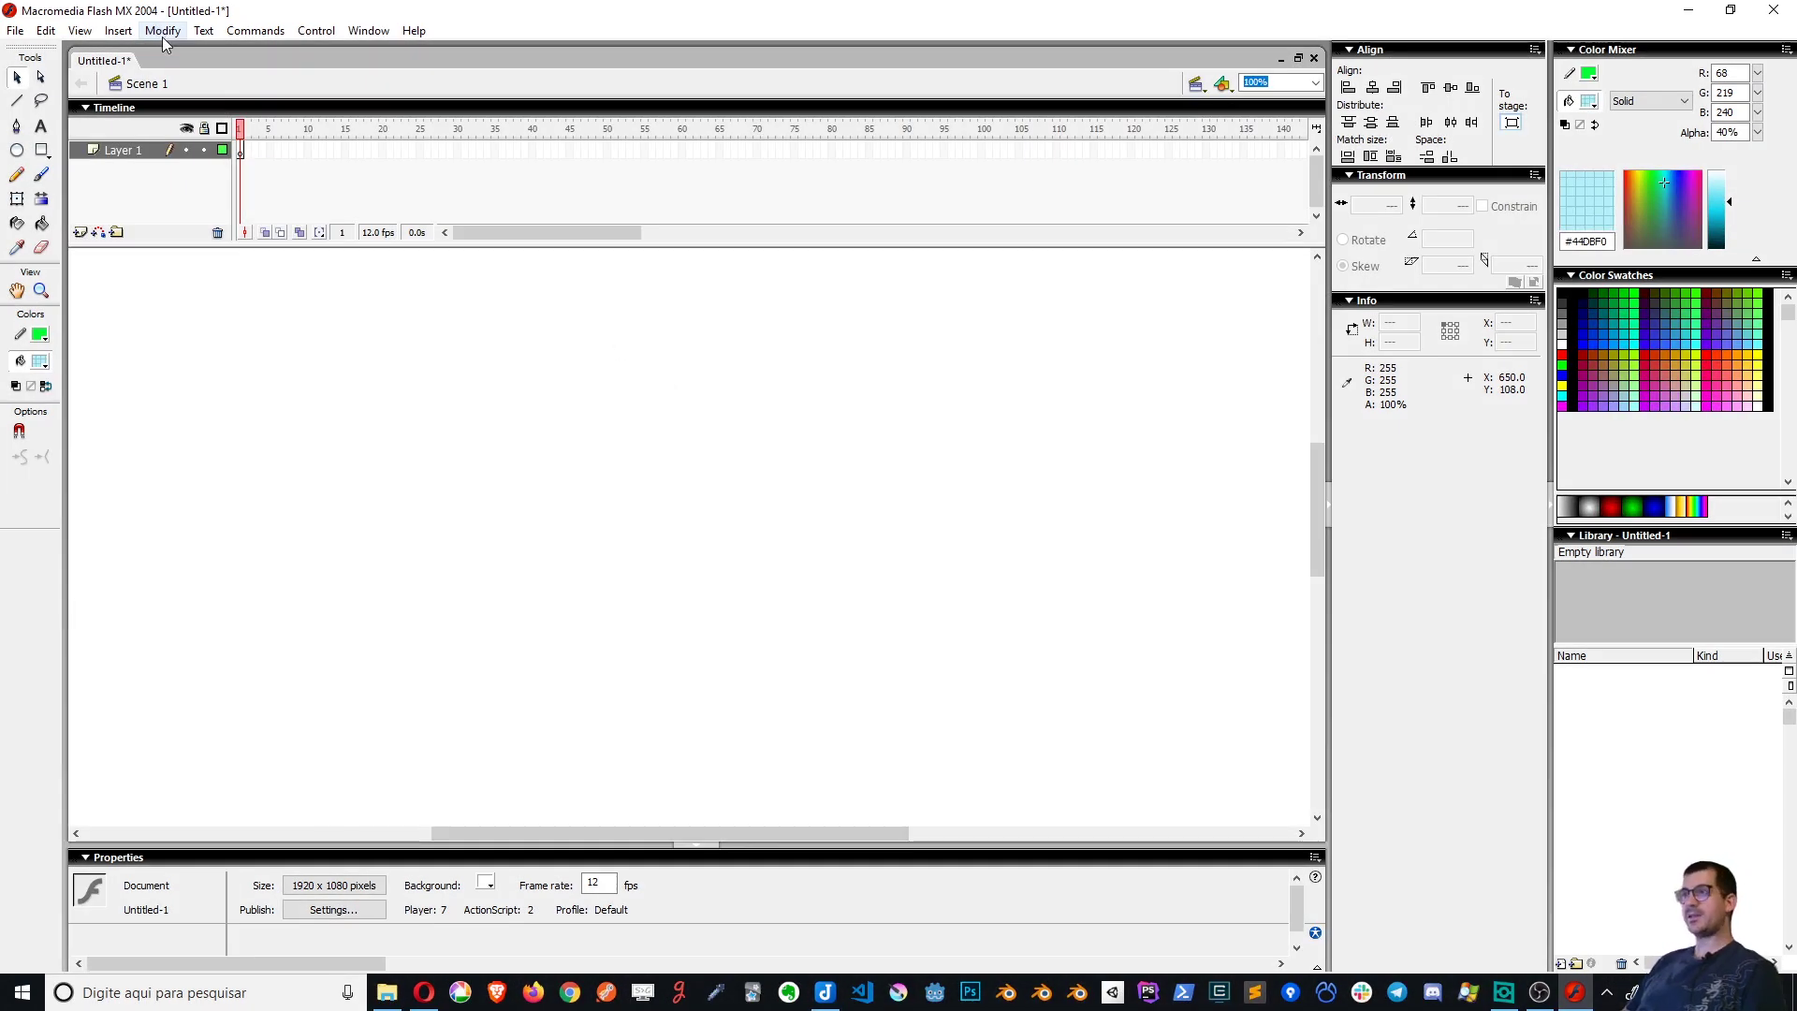
# Duplicate the Macromedia Standard keyboard shortcut set under the name "MinhasTeclasAtalho"
pyautogui.click(47, 31)
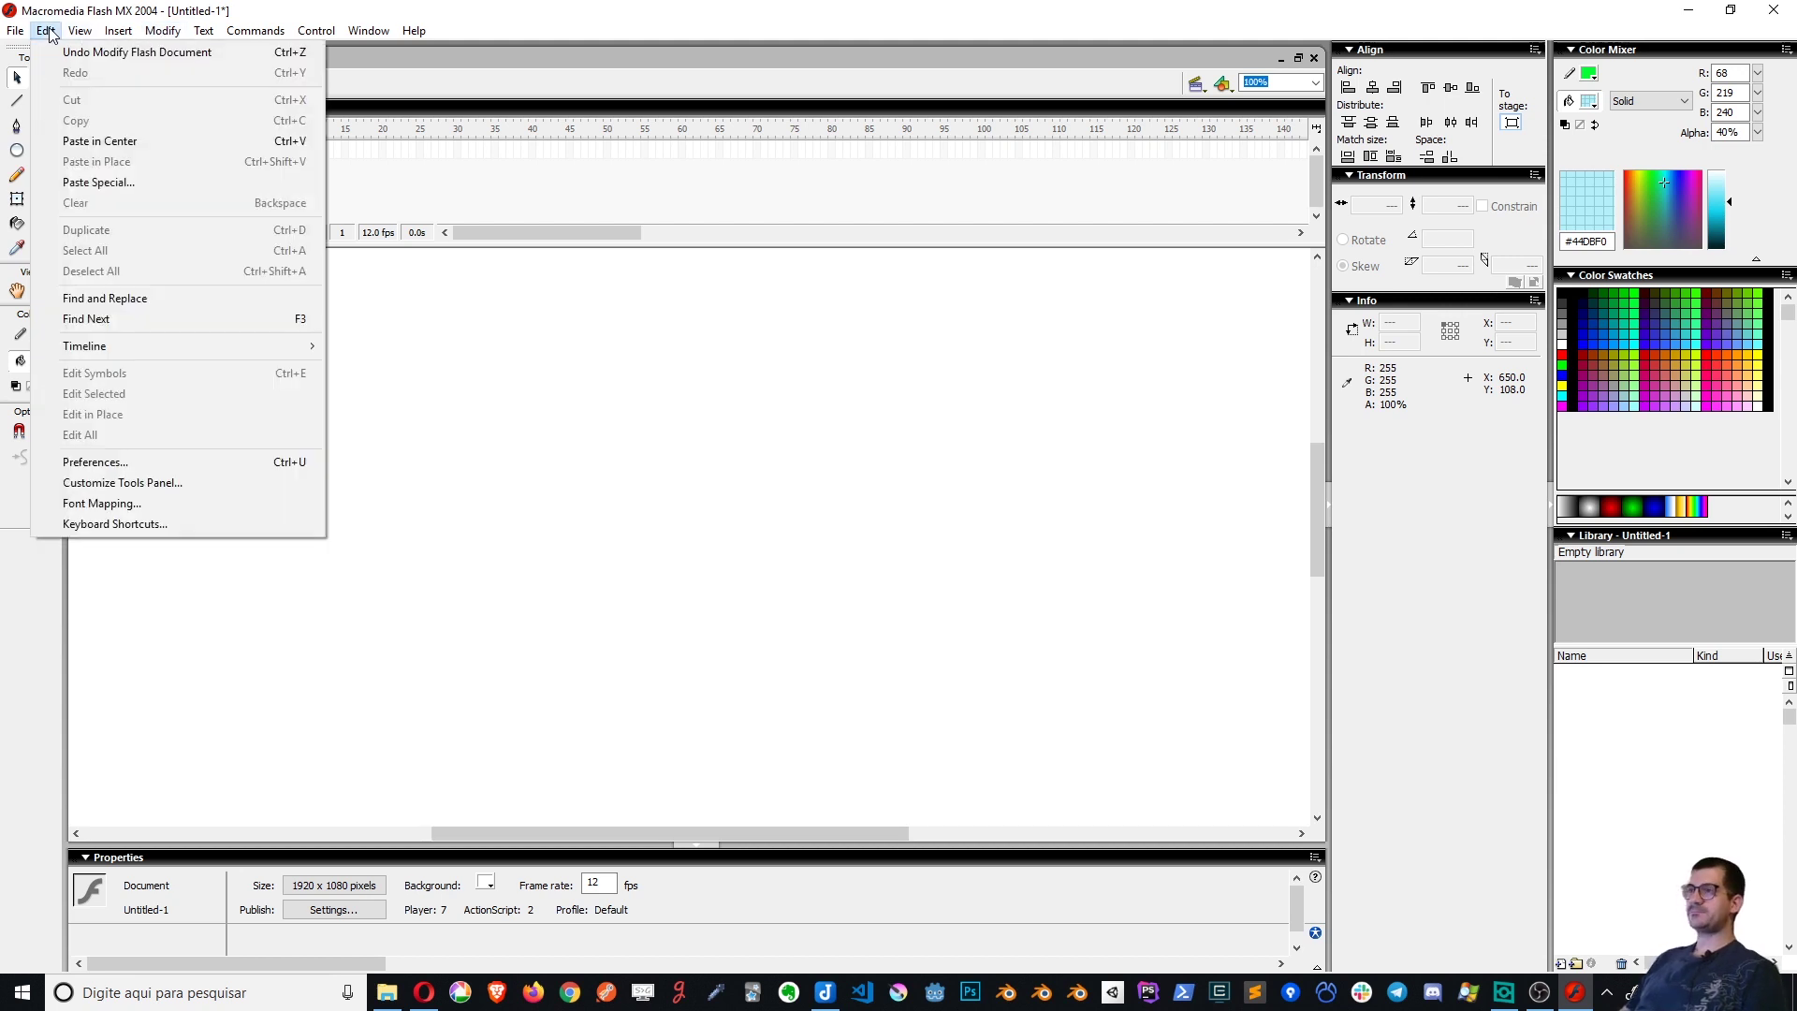
pyautogui.click(204, 527)
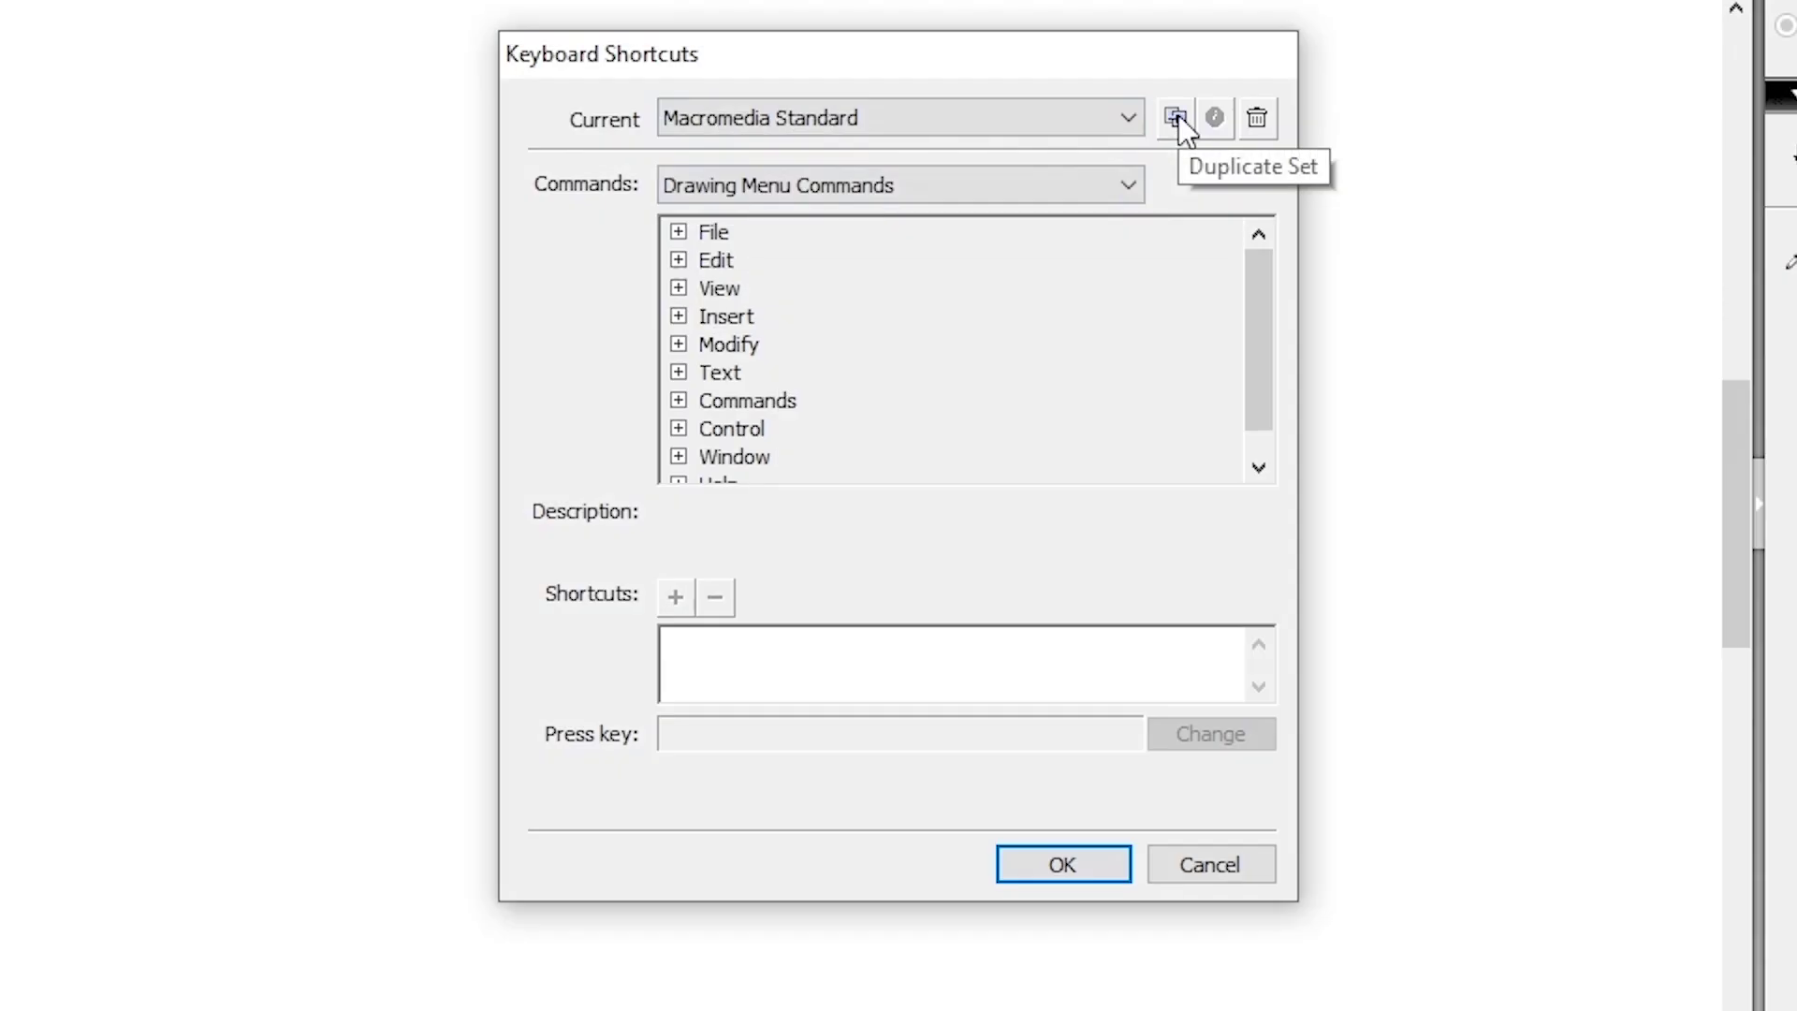
pyautogui.click(1175, 117)
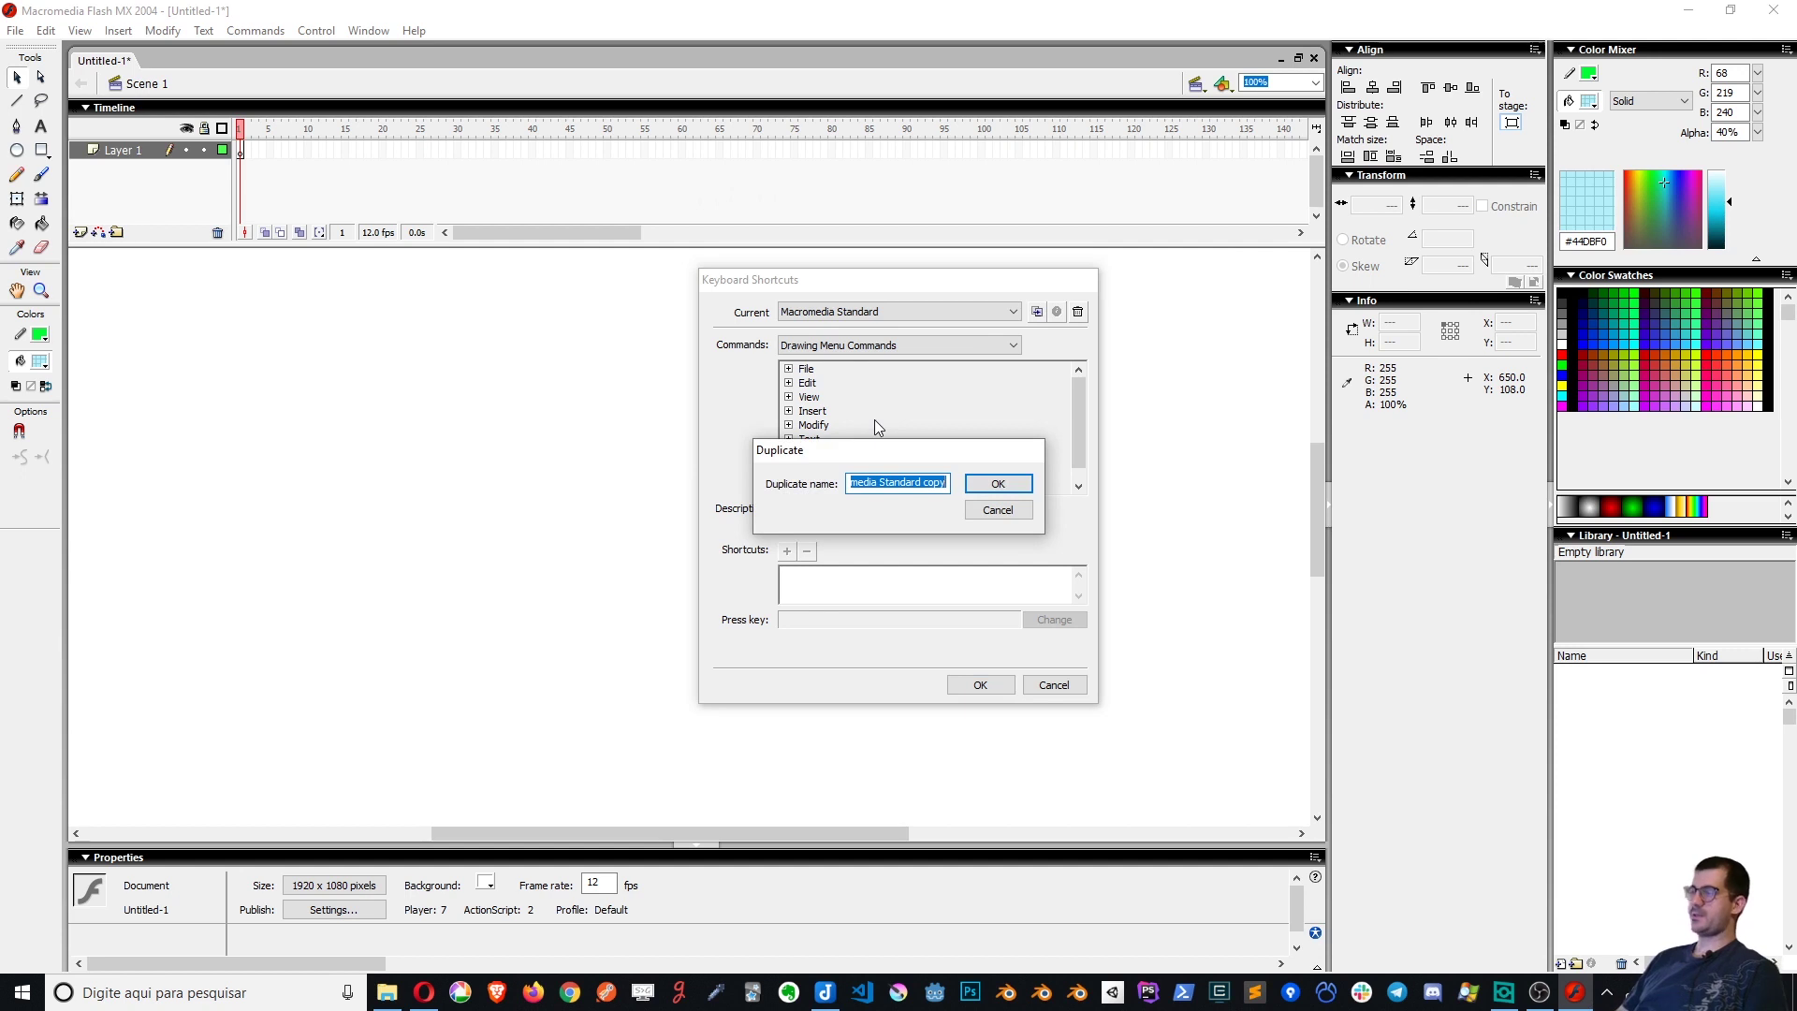
pyautogui.write('MinhasTeclasAtal')
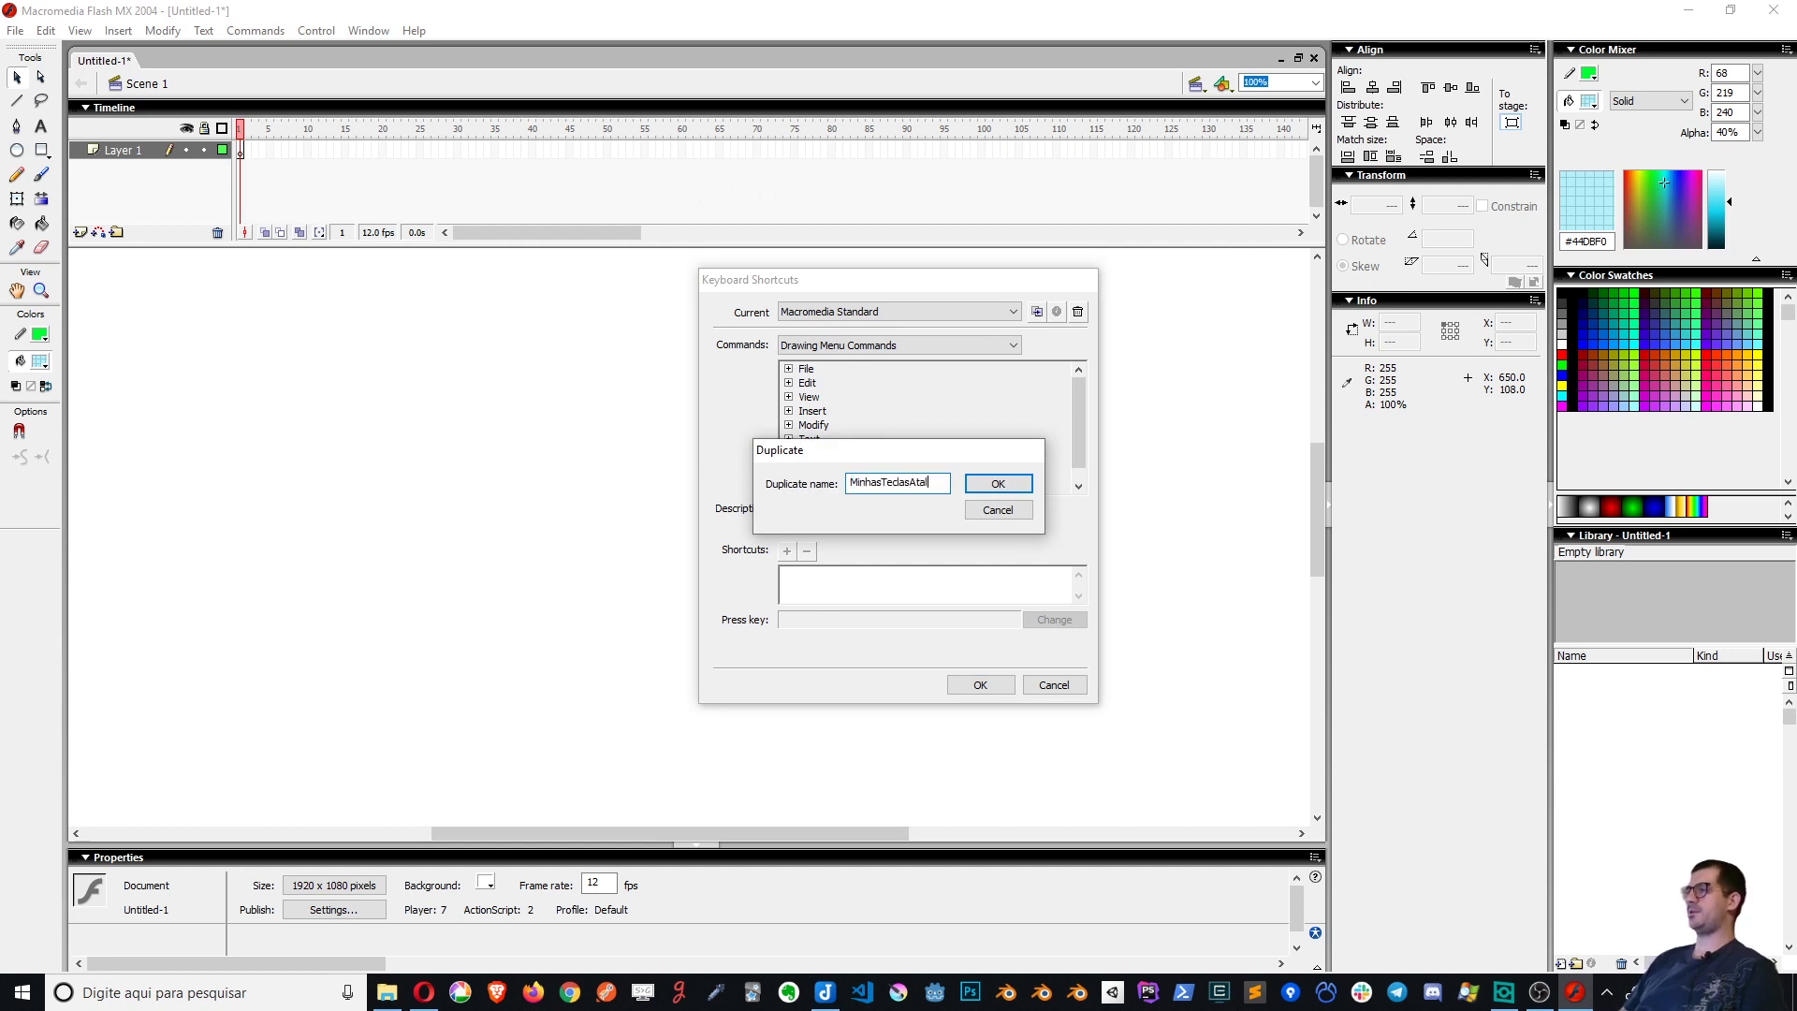
pyautogui.write('ho')
pyautogui.click(1015, 482)
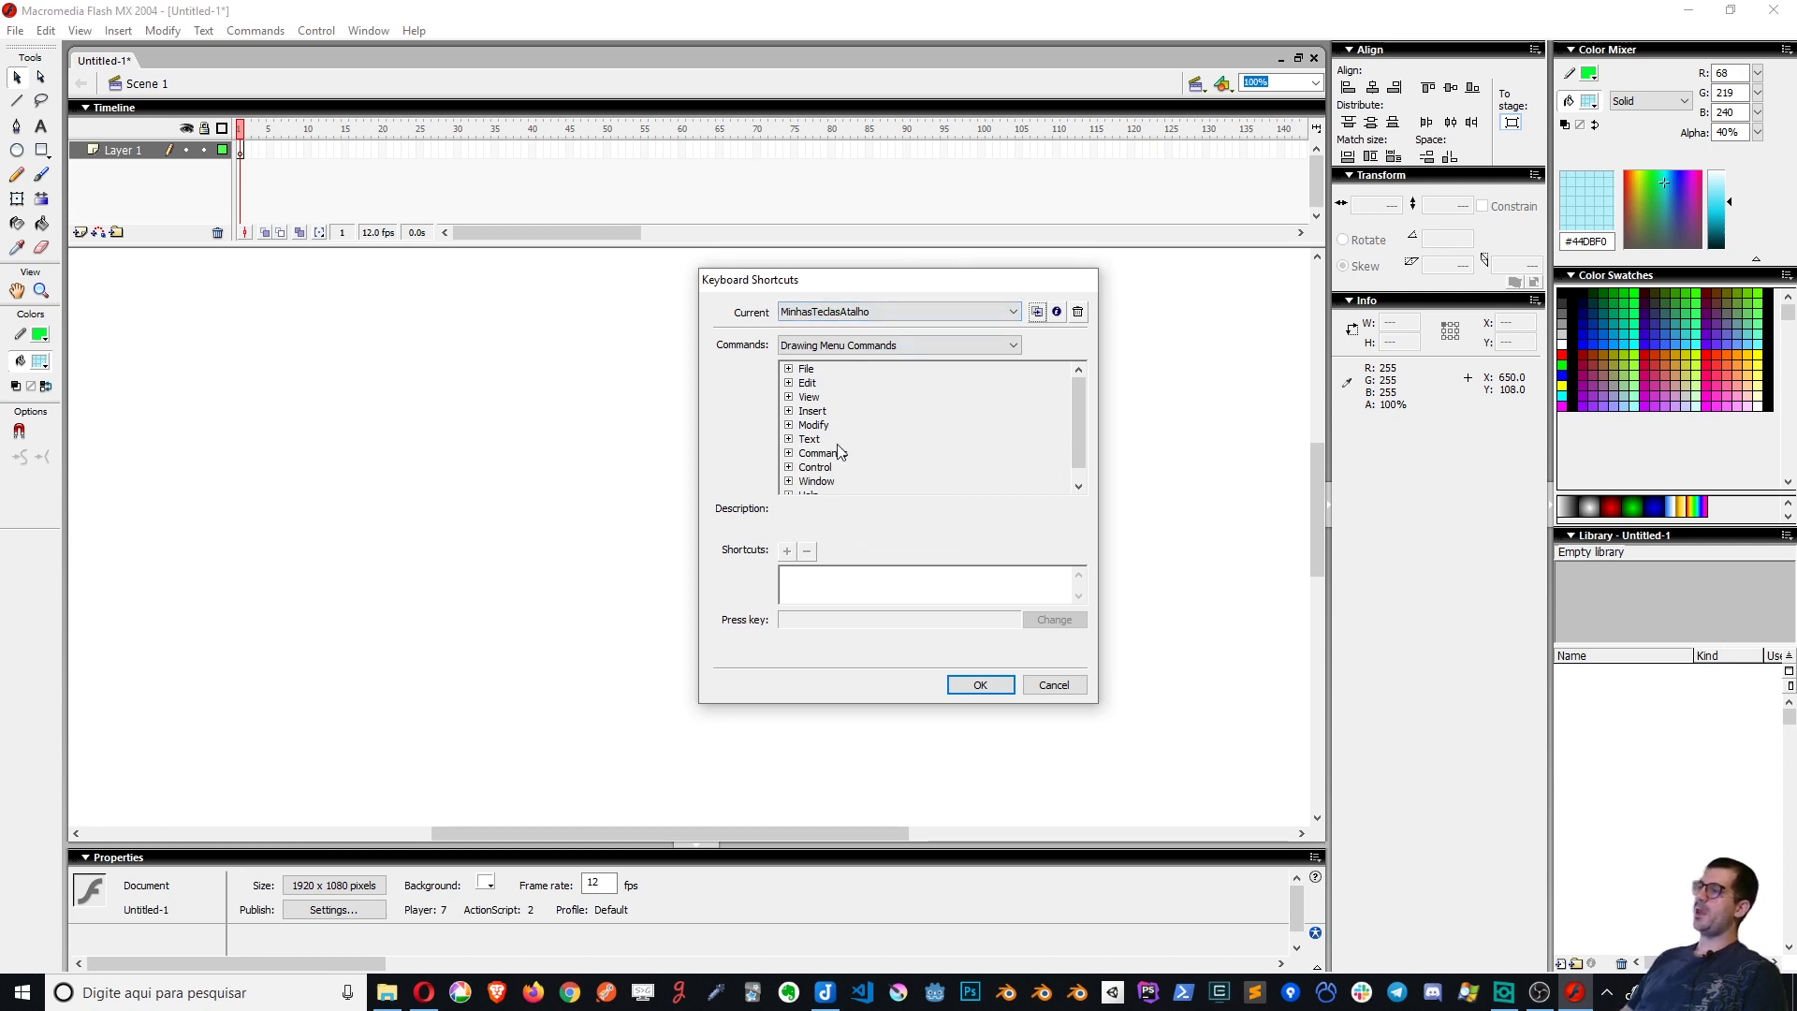
# Assign the shortcut Ctrl+Shift+F to the Flip Vertical command in the Modify > Transform group
pyautogui.scroll(-1, 861, 455)
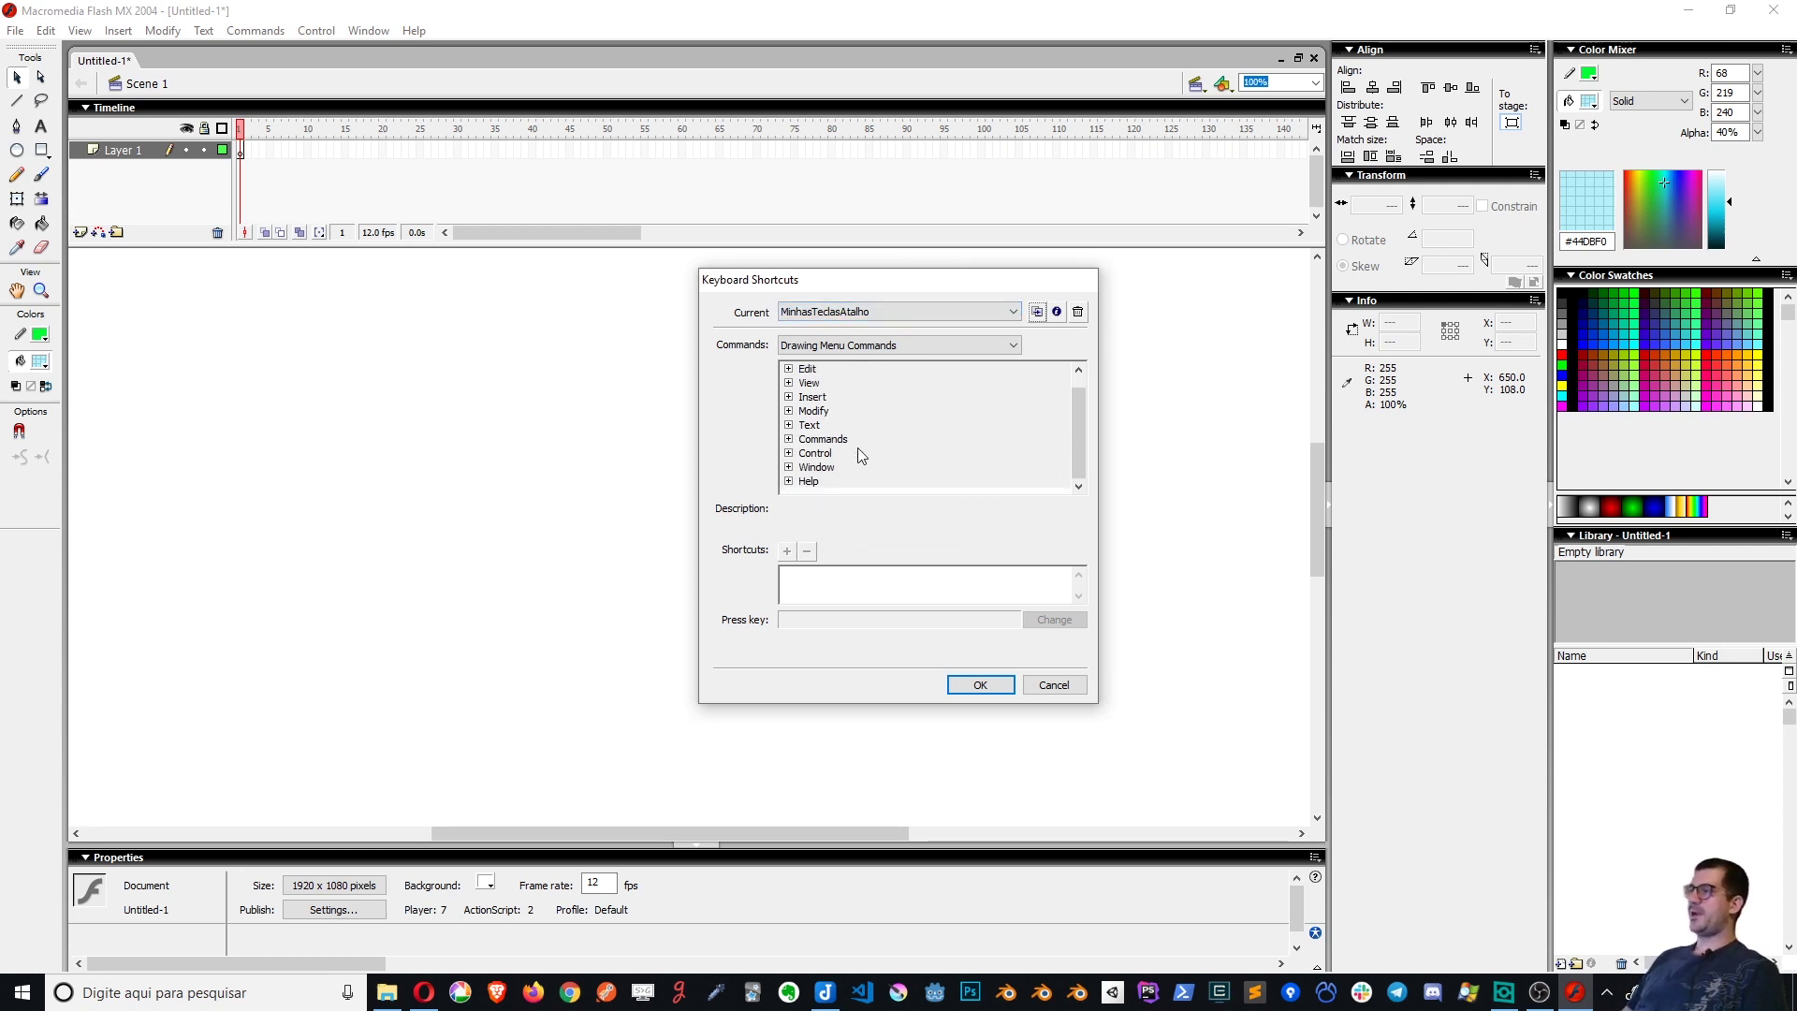
pyautogui.click(789, 412)
pyautogui.scroll(-4, 811, 442)
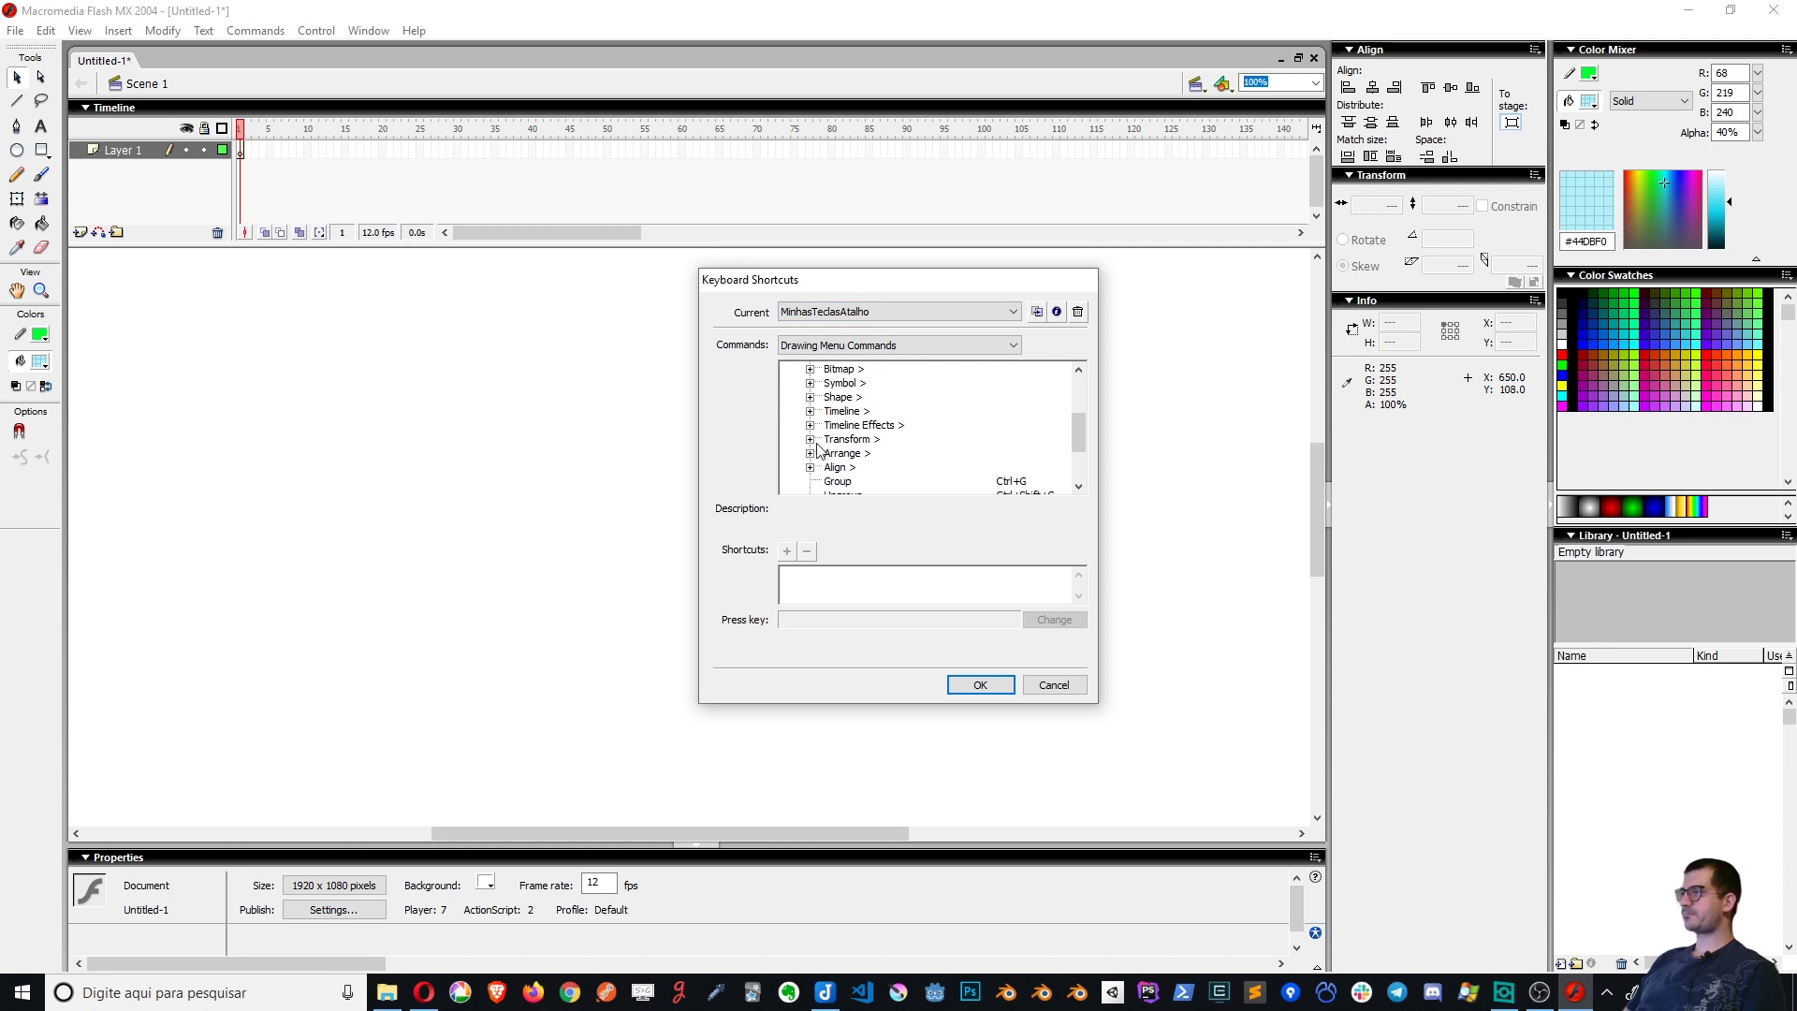
pyautogui.click(810, 440)
pyautogui.scroll(-3, 973, 433)
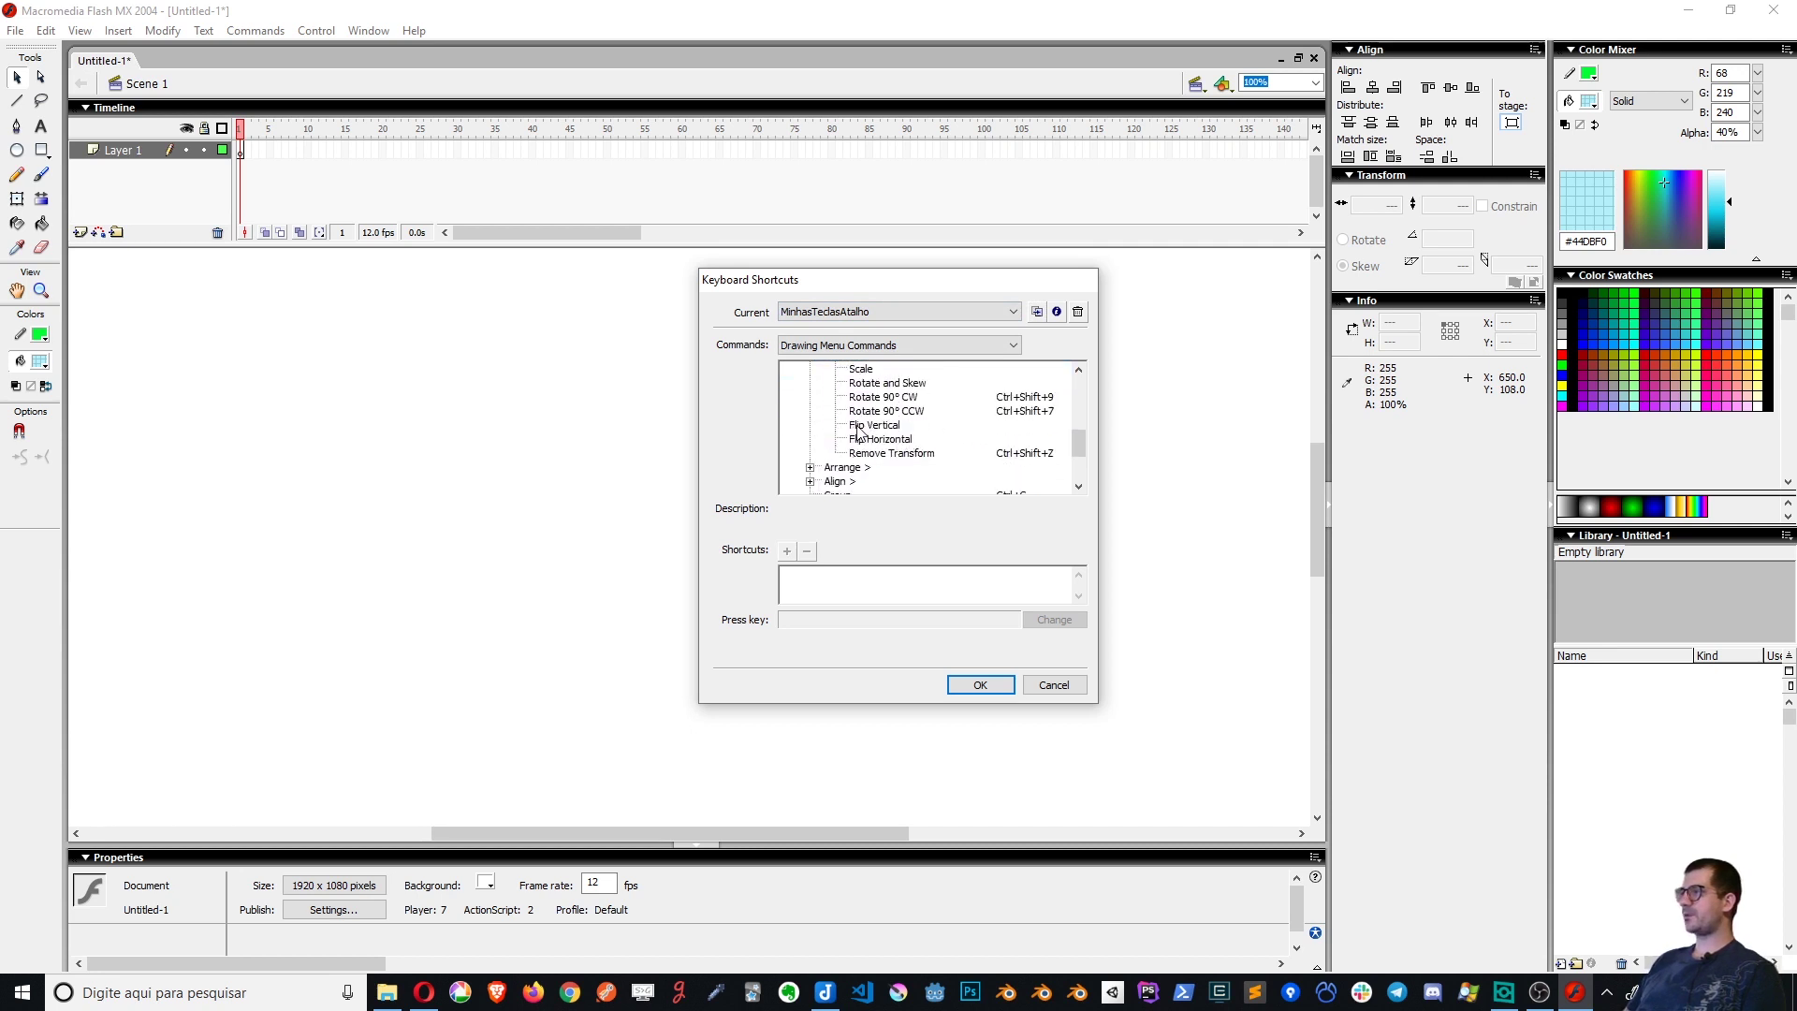
pyautogui.click(858, 429)
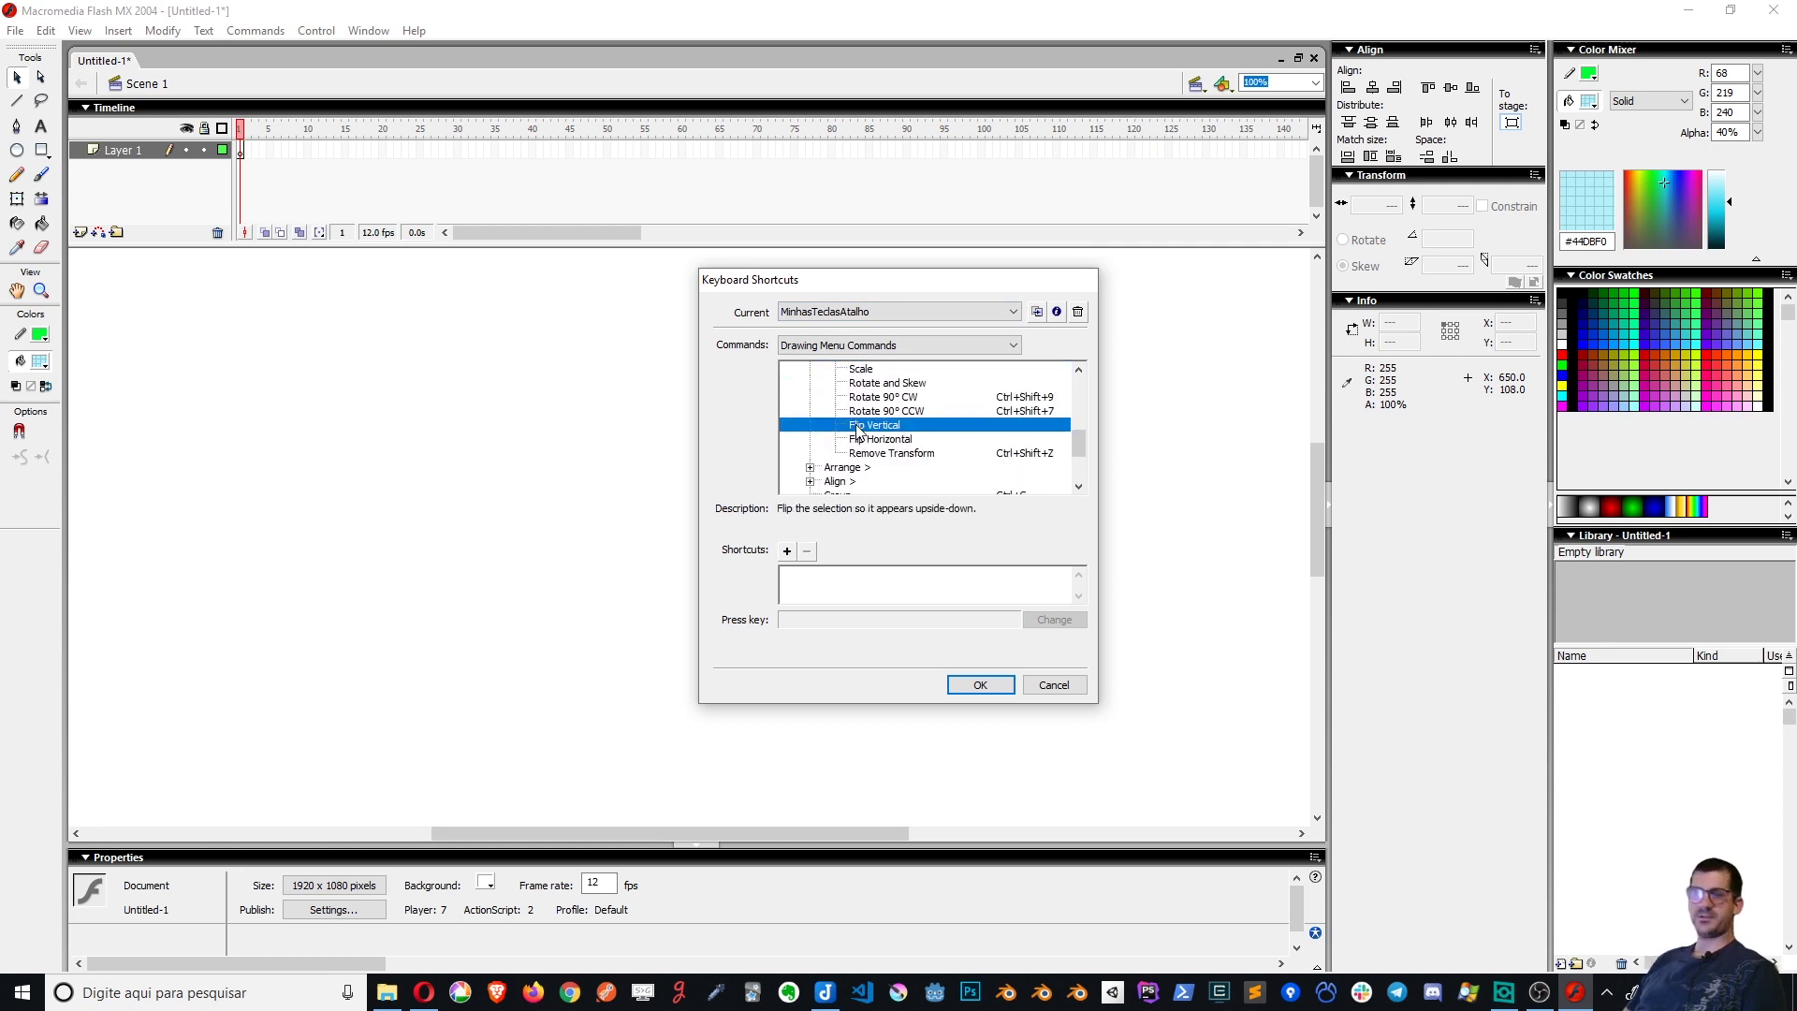
pyautogui.click(788, 551)
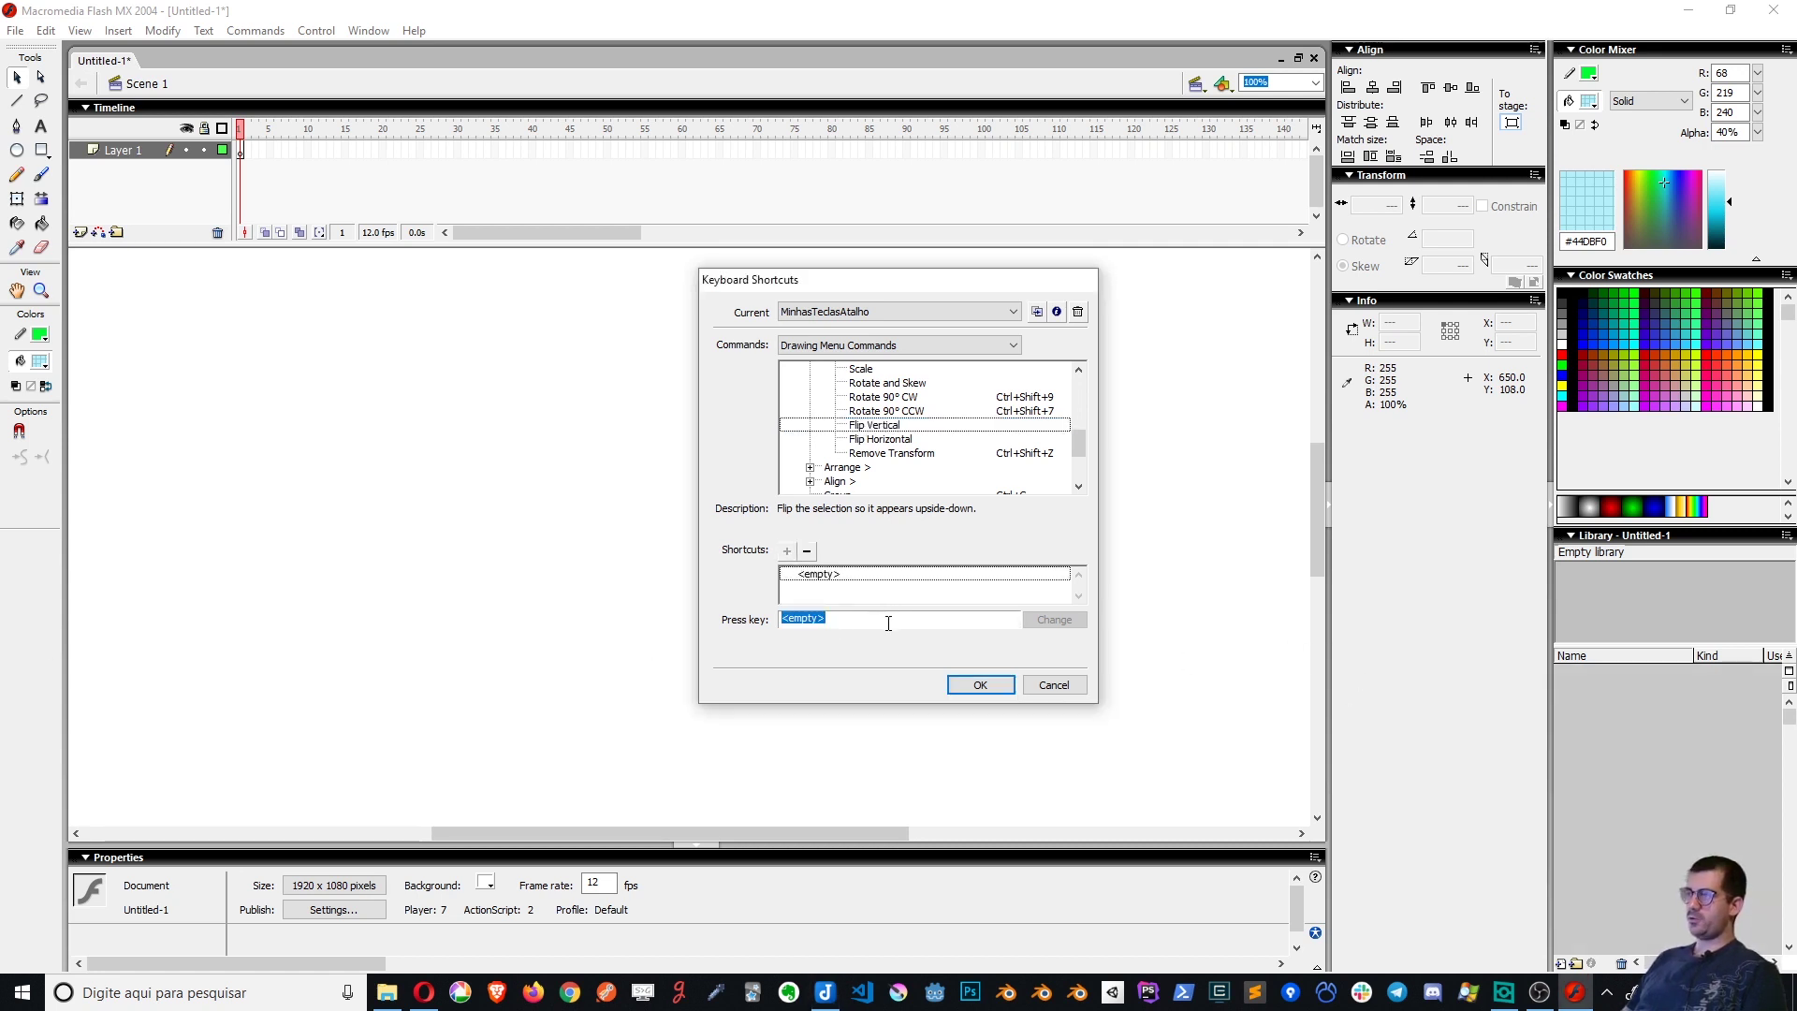
pyautogui.hotkey('ctrl', 'shift', 'f')
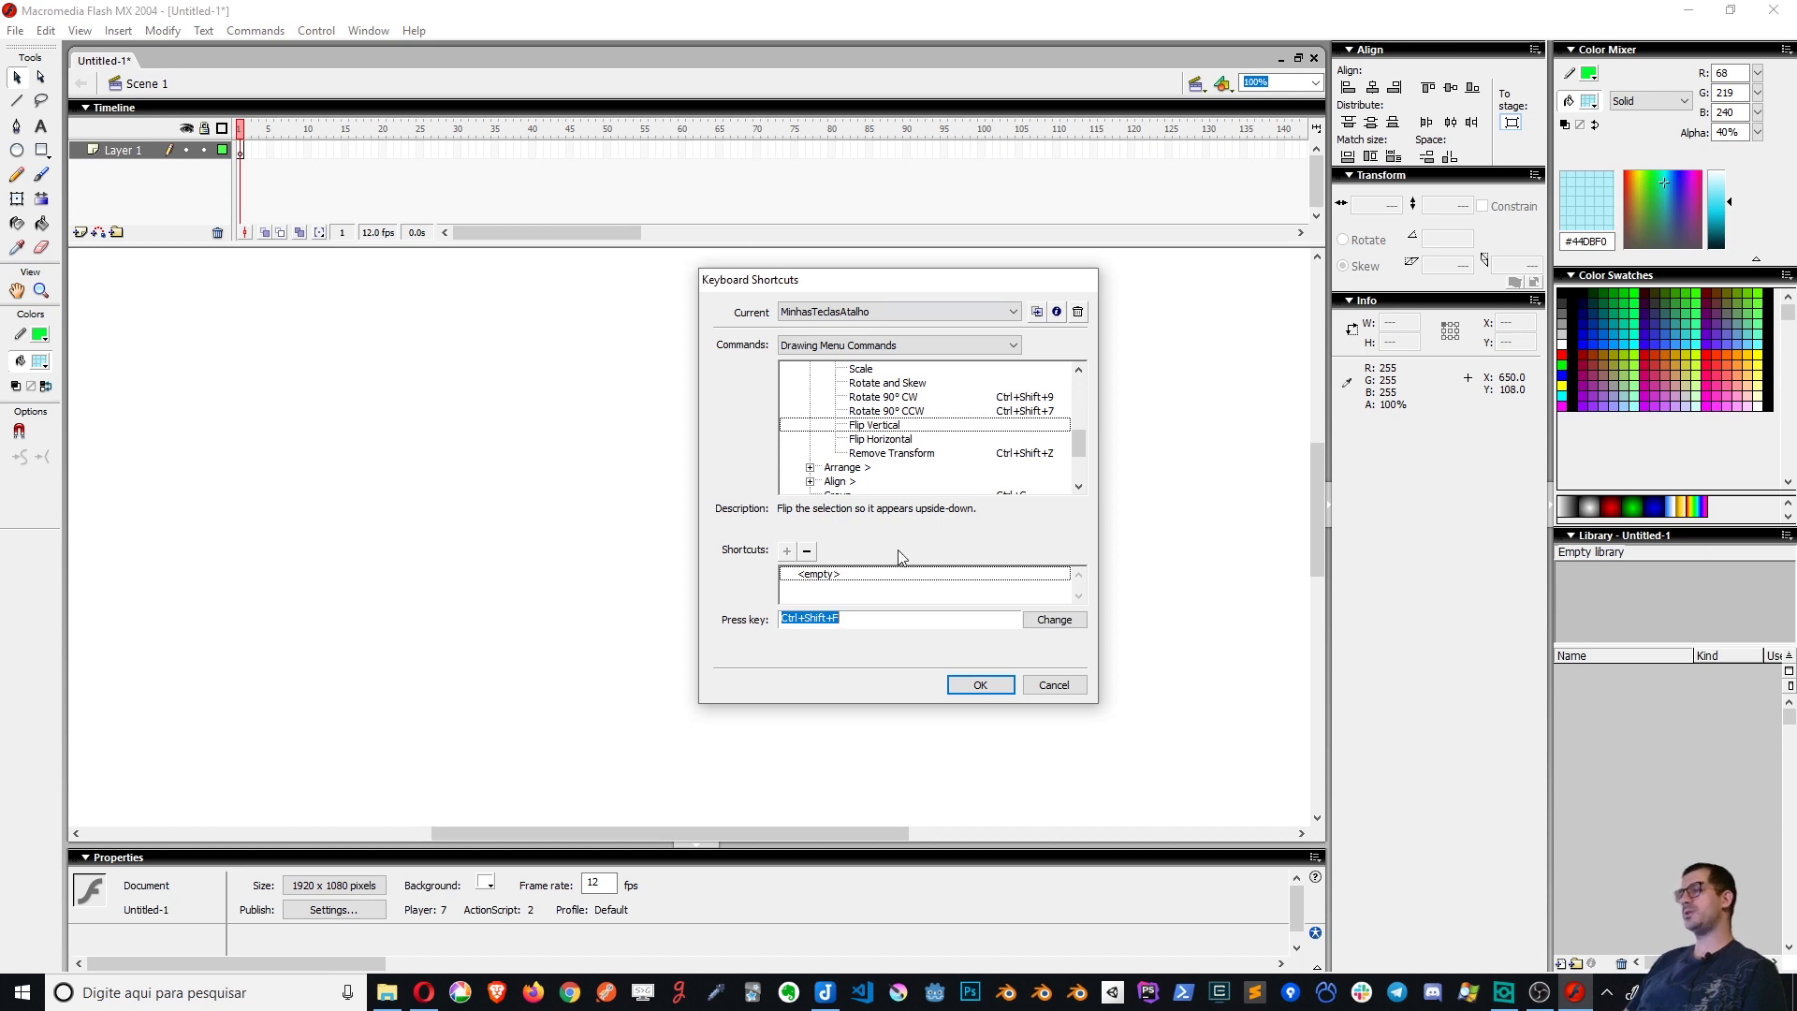
pyautogui.click(1080, 623)
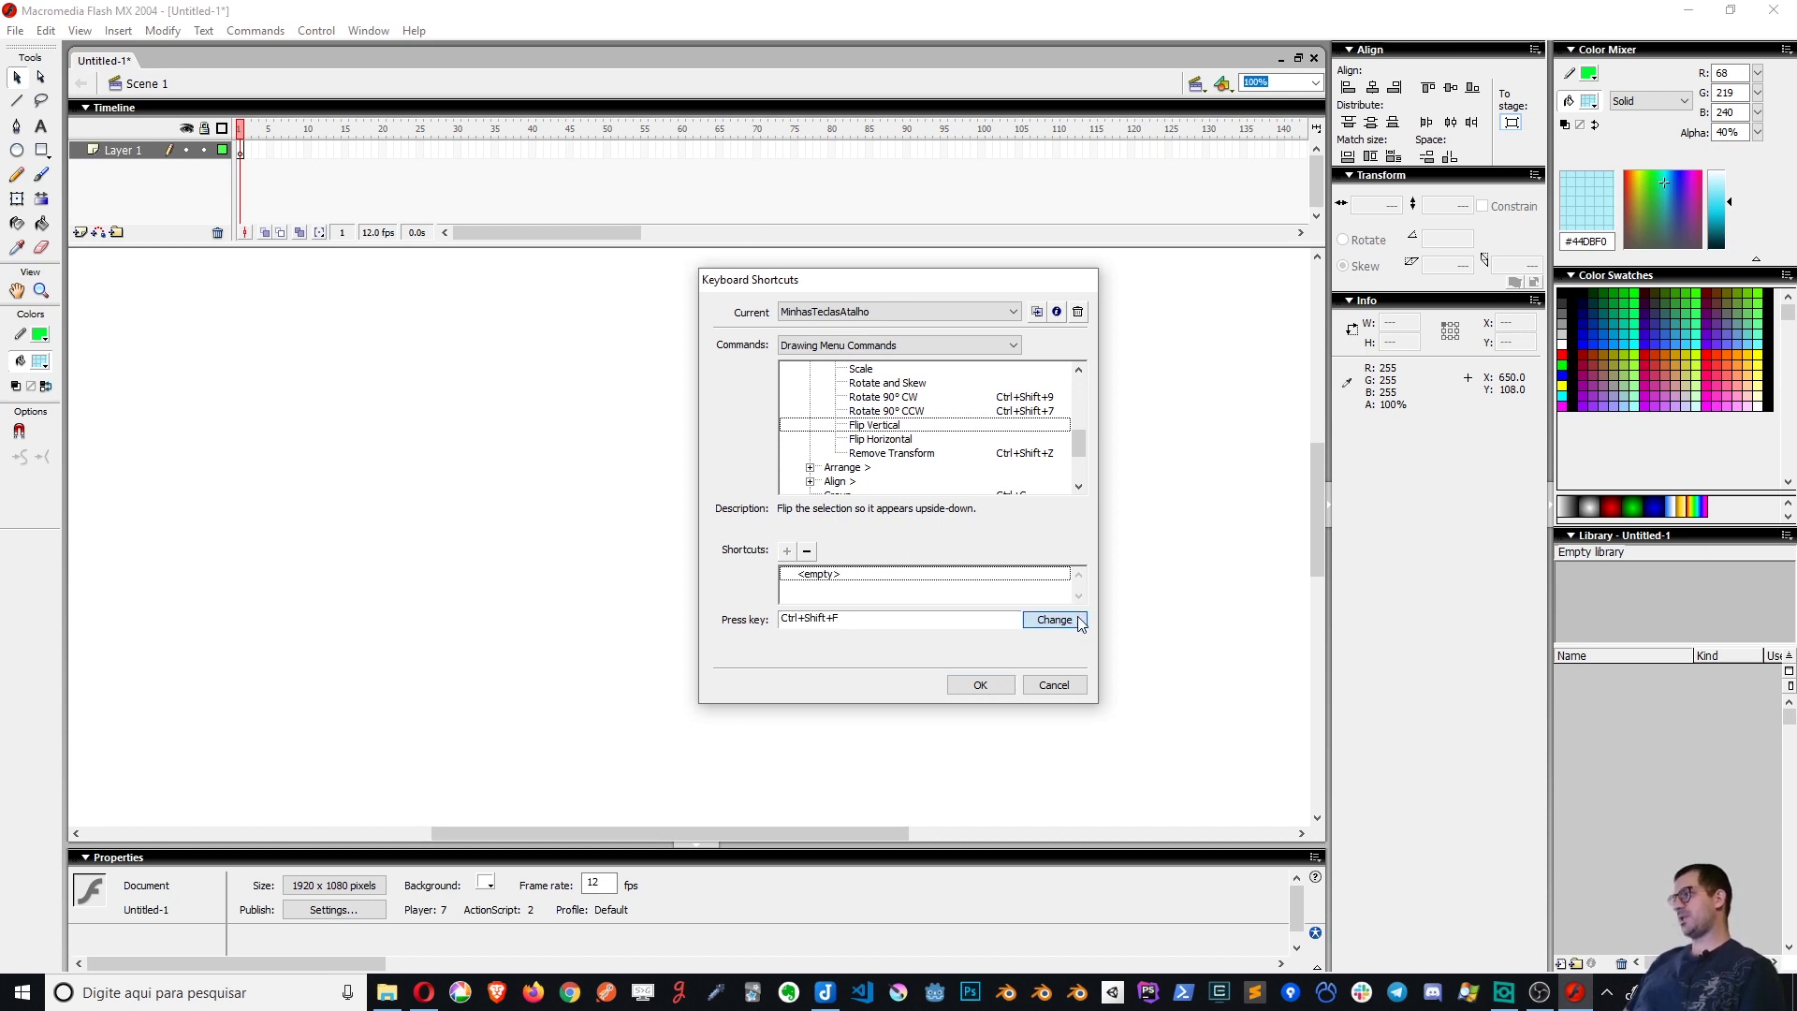
# Assign the shortcut Ctrl+F to the Flip Horizontal command, reassigning it from Find and Replace
pyautogui.click(864, 442)
pyautogui.click(788, 552)
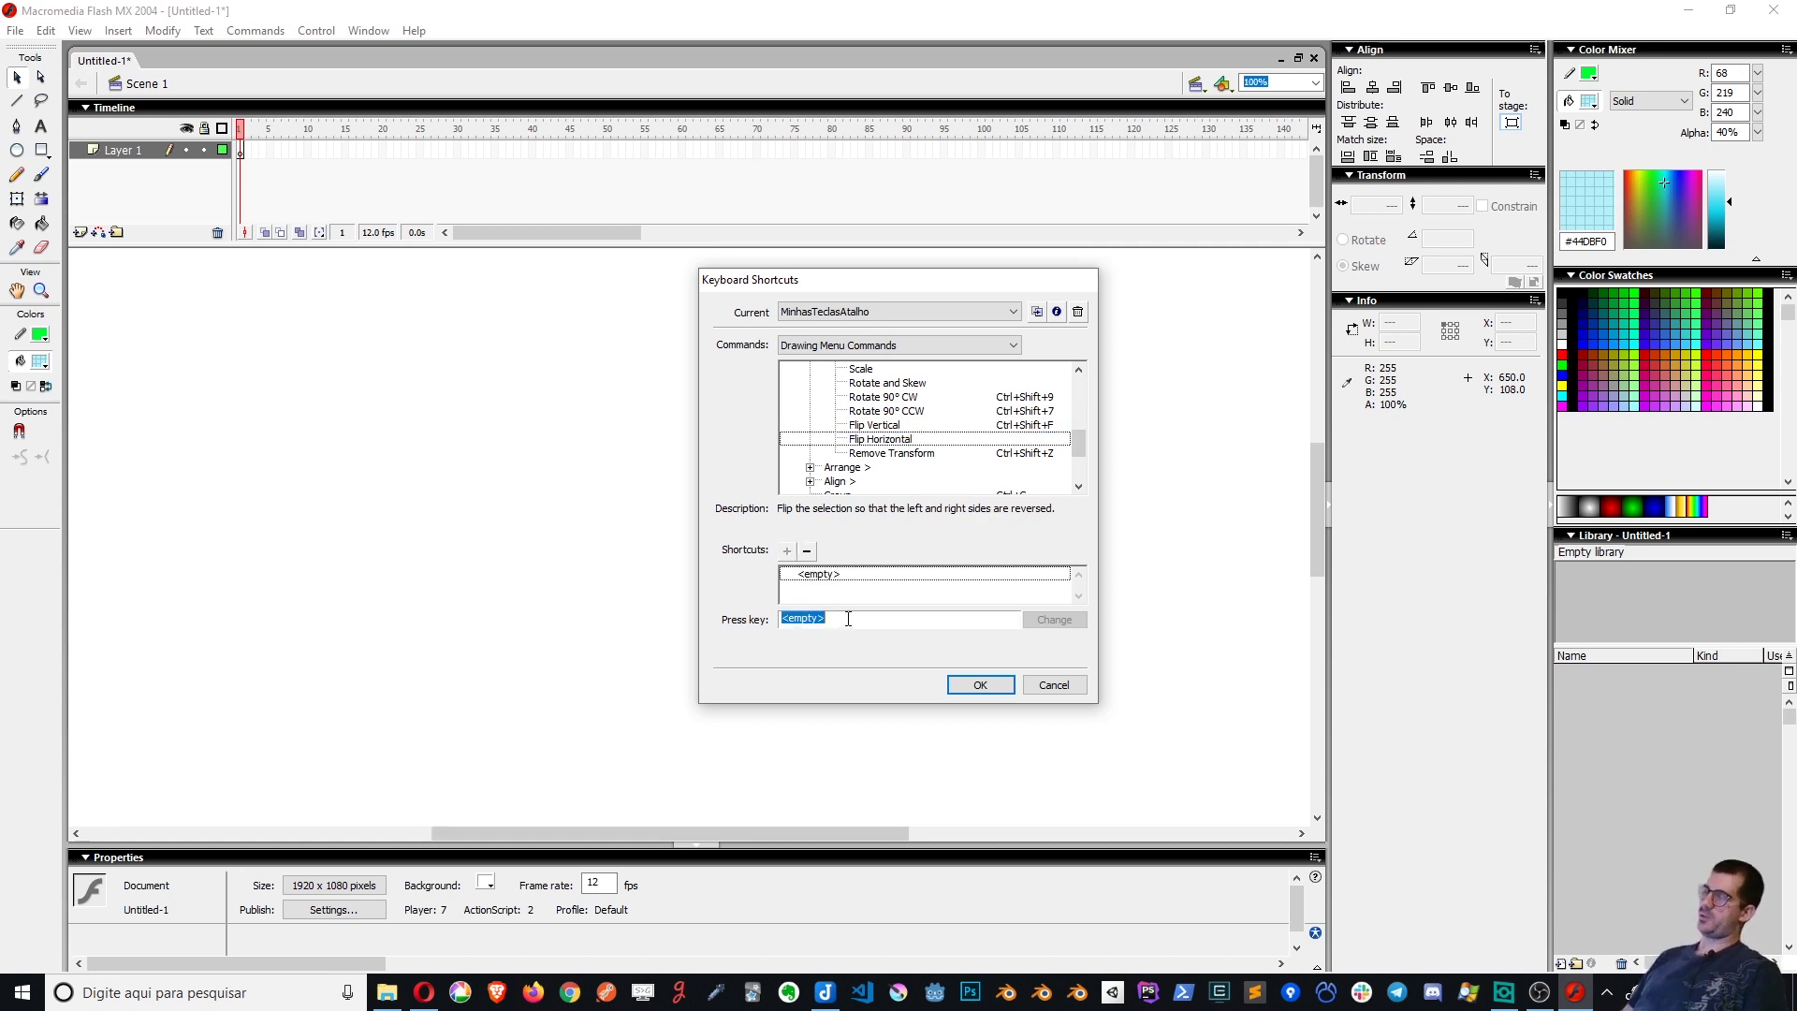
pyautogui.hotkey('ctrl', 'f')
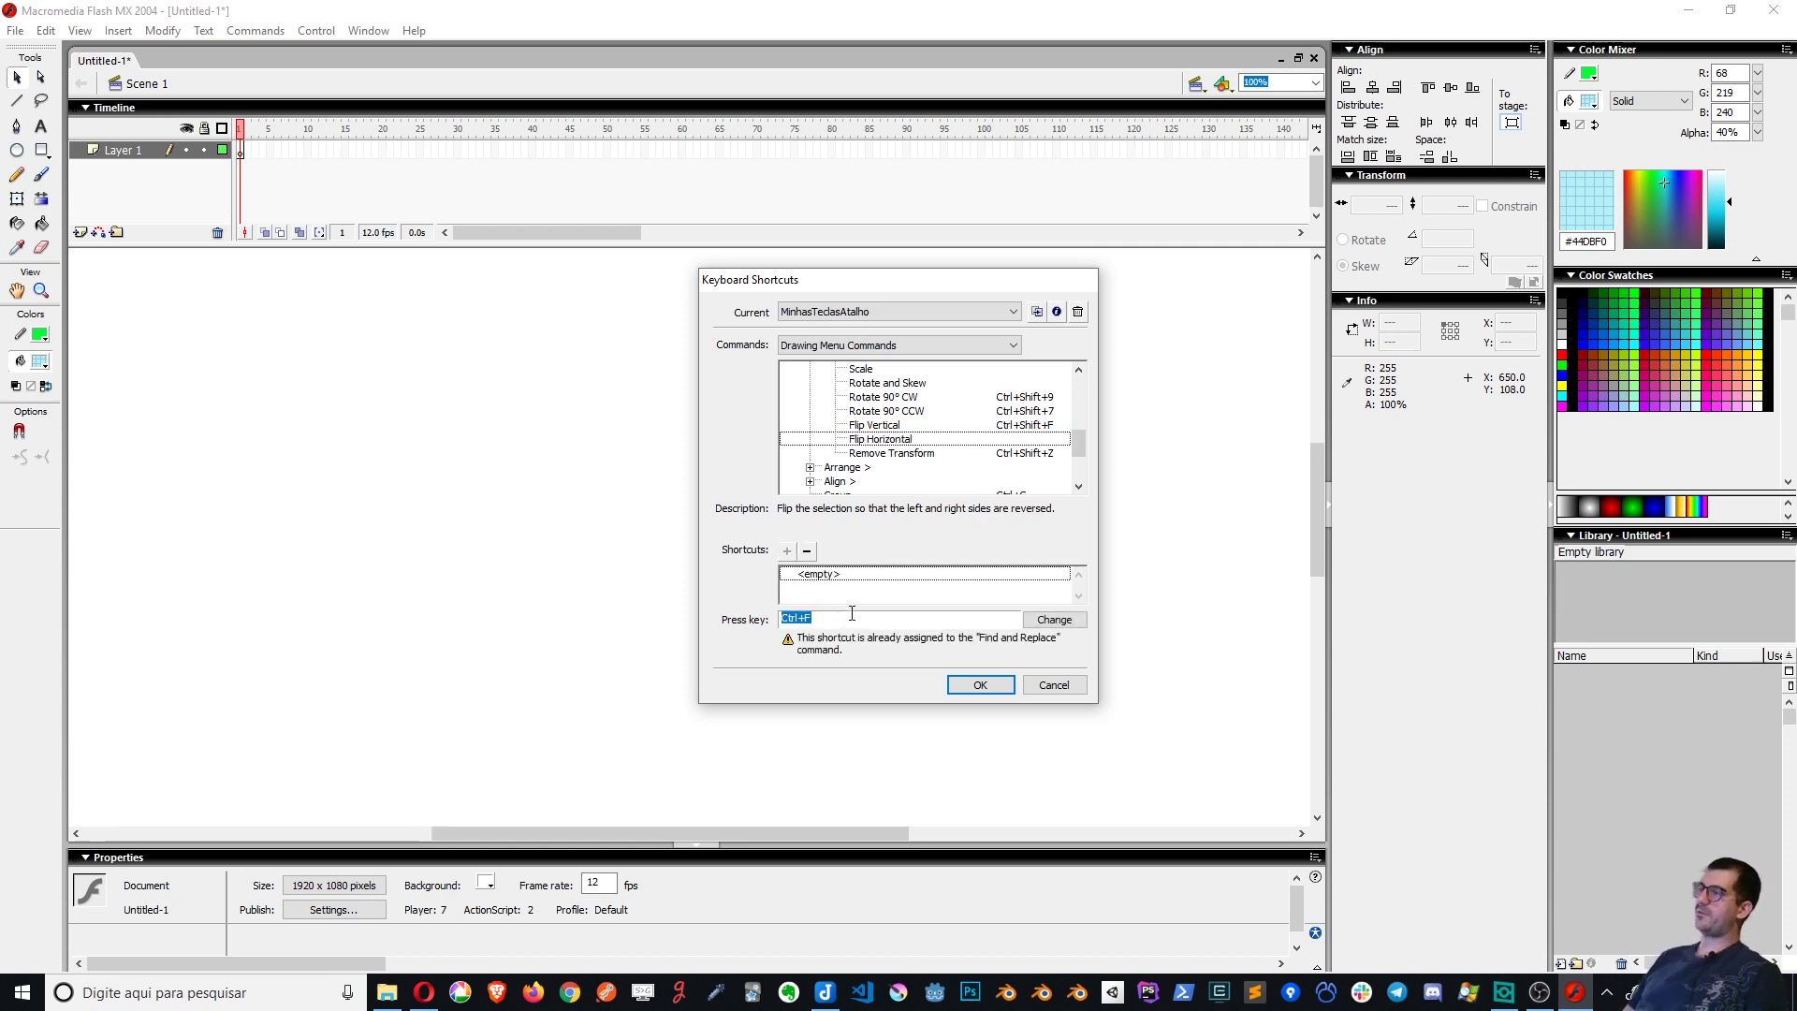
pyautogui.click(1034, 622)
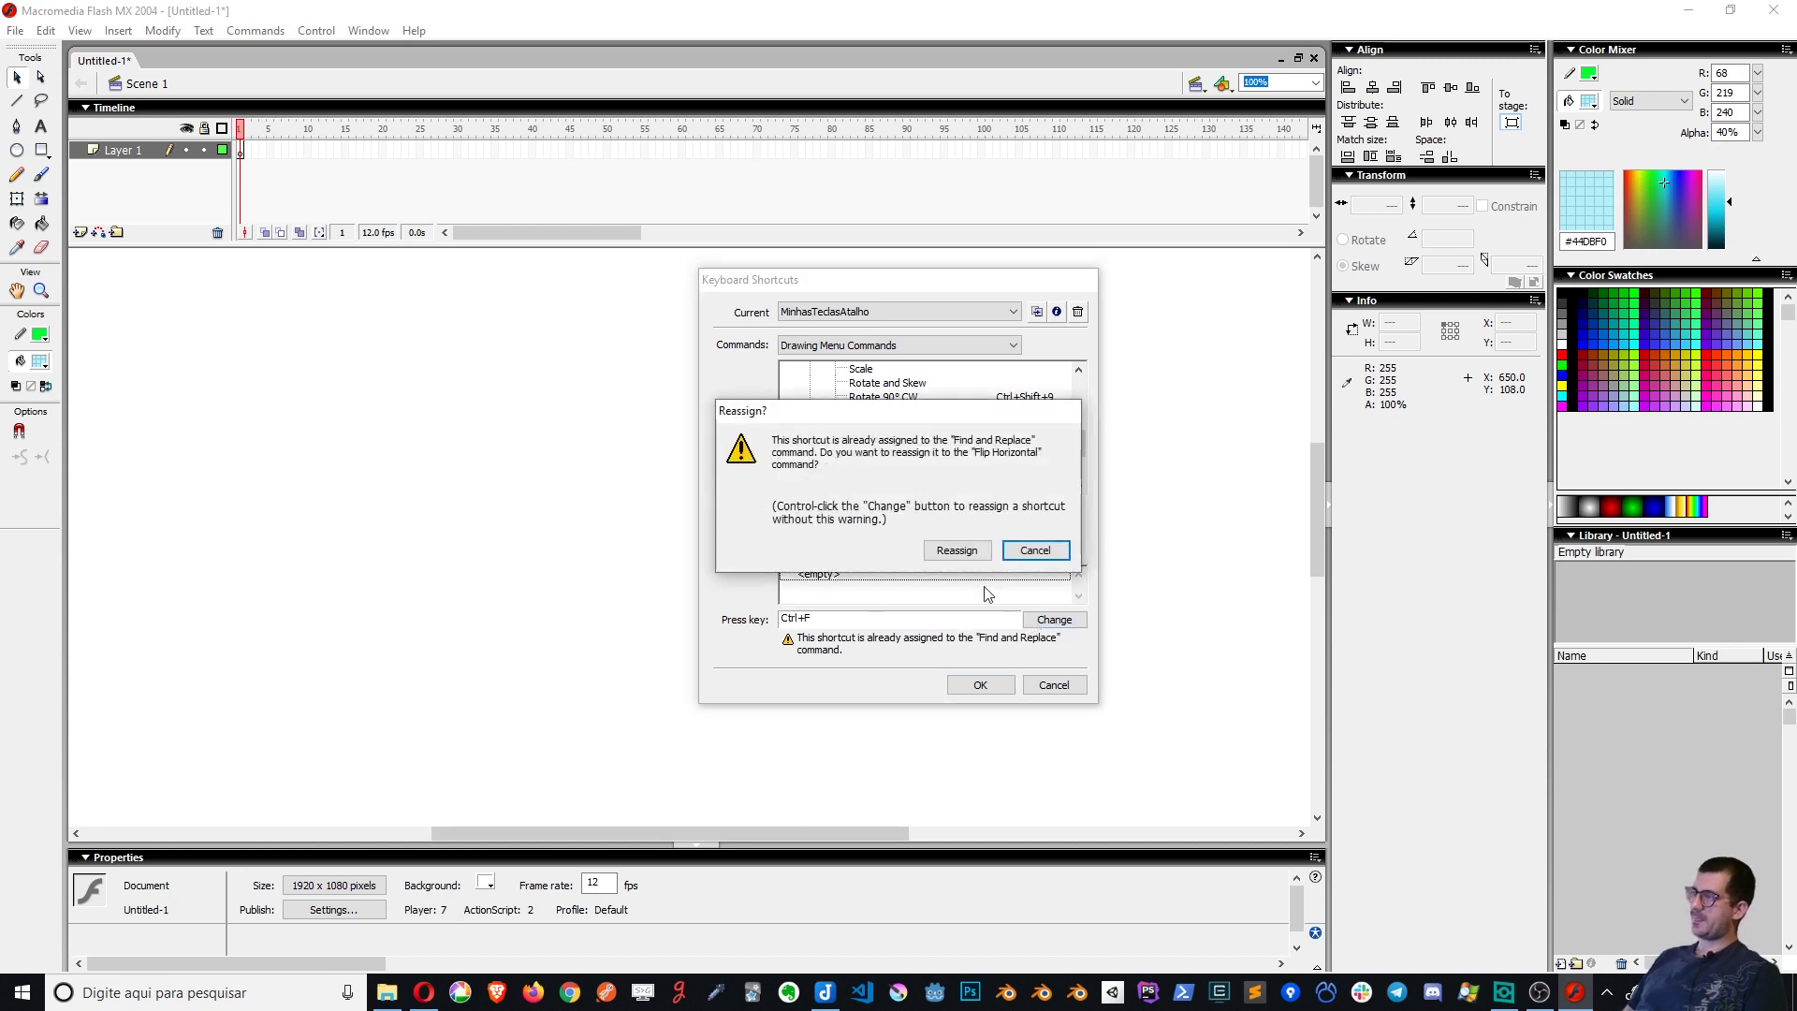
pyautogui.click(953, 552)
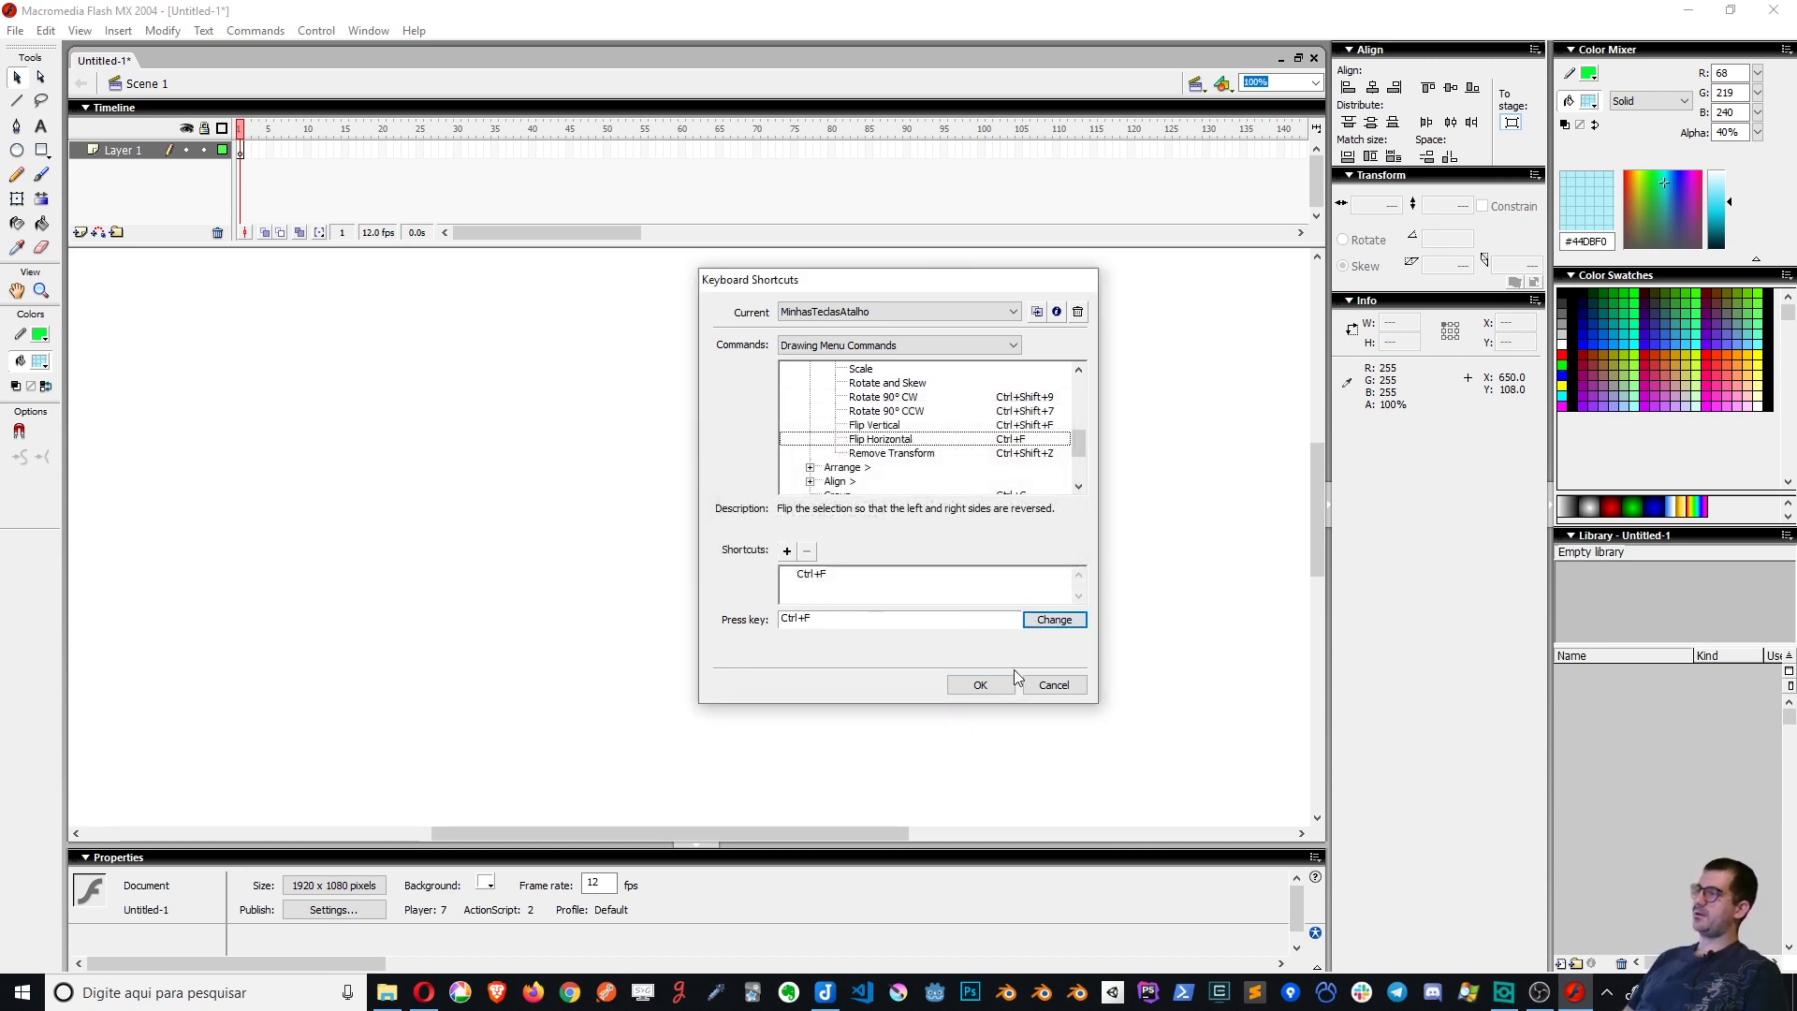
# Change the Lasso tool's shortcut to N in the Drawing Tools set, reassigning it from the Line tool
pyautogui.click(825, 346)
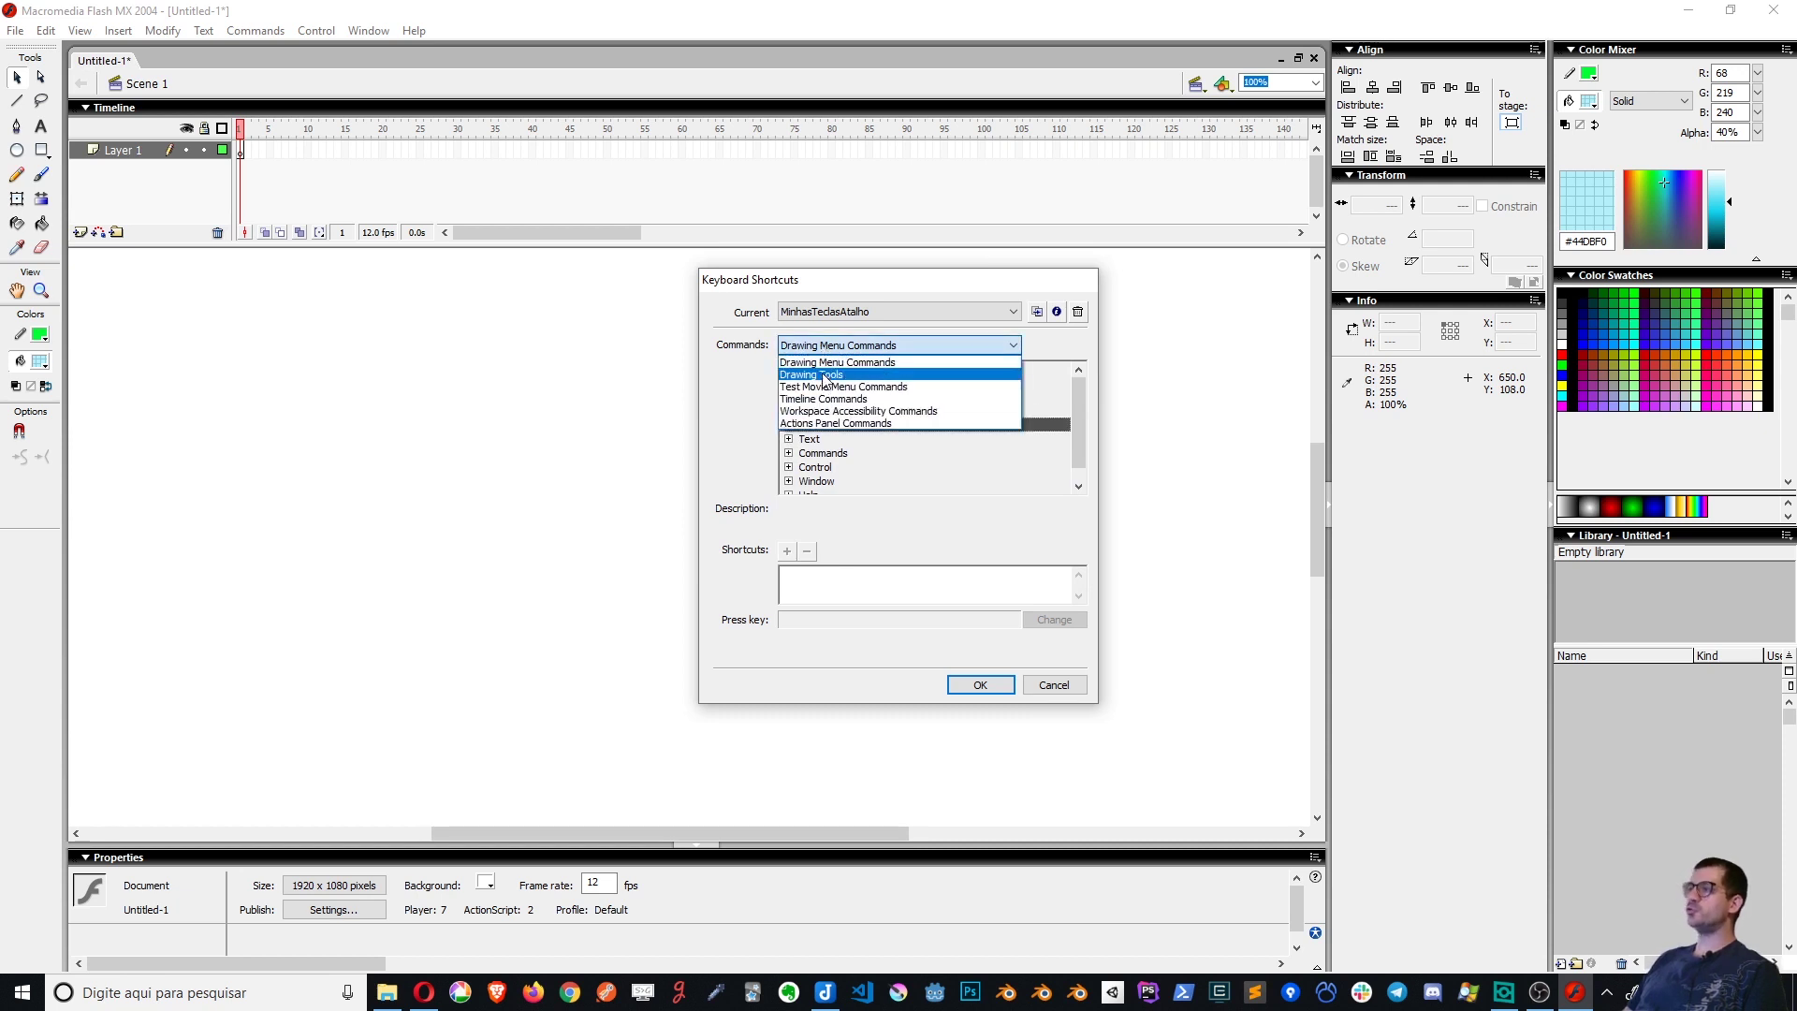
pyautogui.click(732, 352)
pyautogui.click(810, 349)
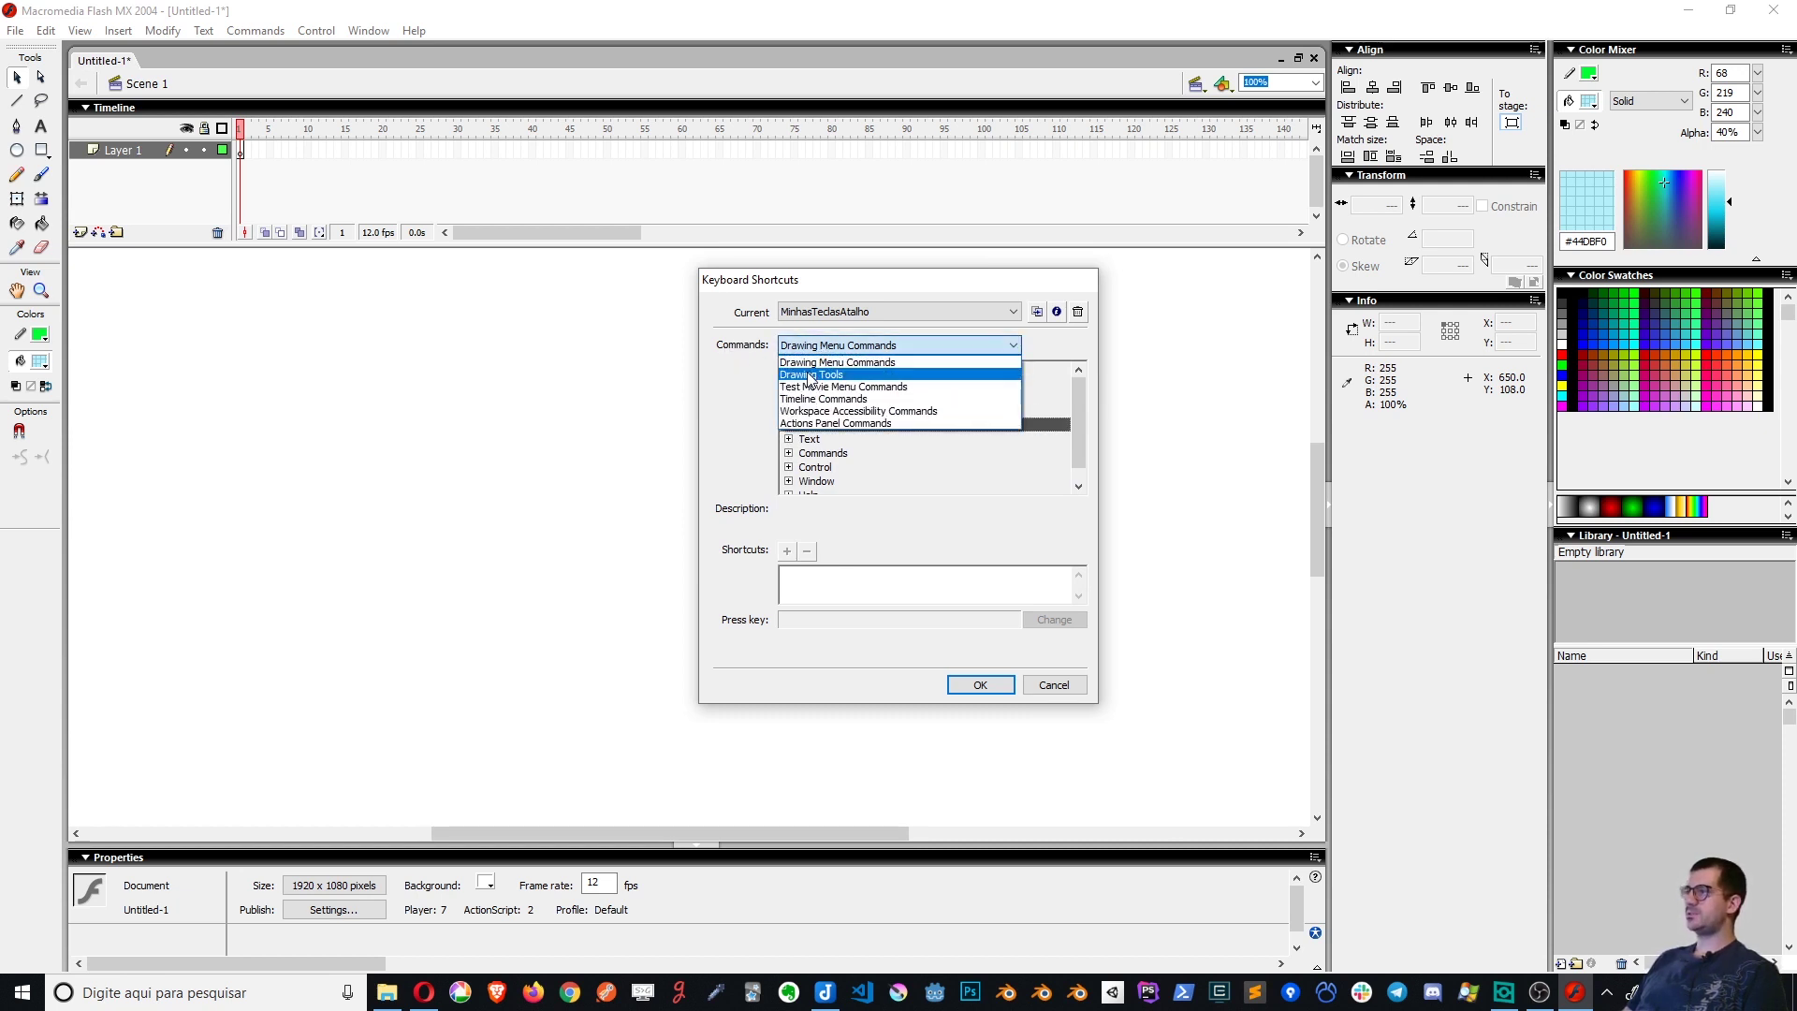
pyautogui.click(811, 375)
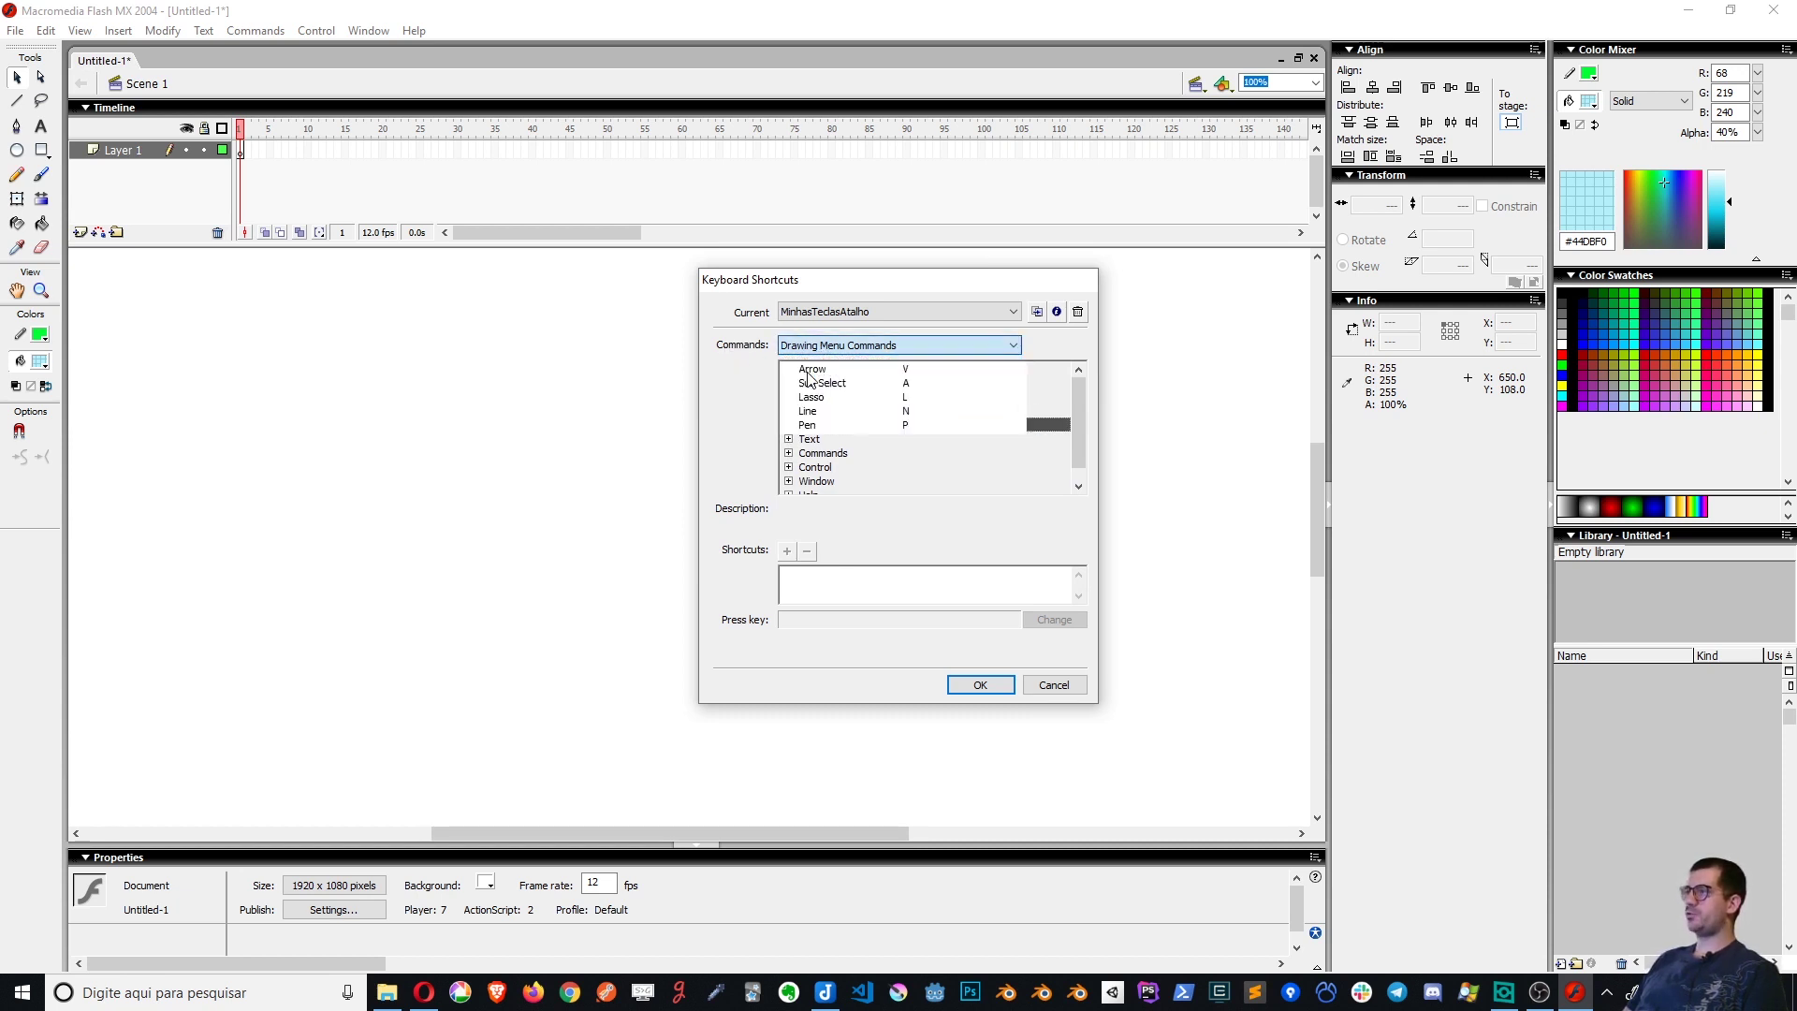
pyautogui.click(899, 397)
pyautogui.click(807, 614)
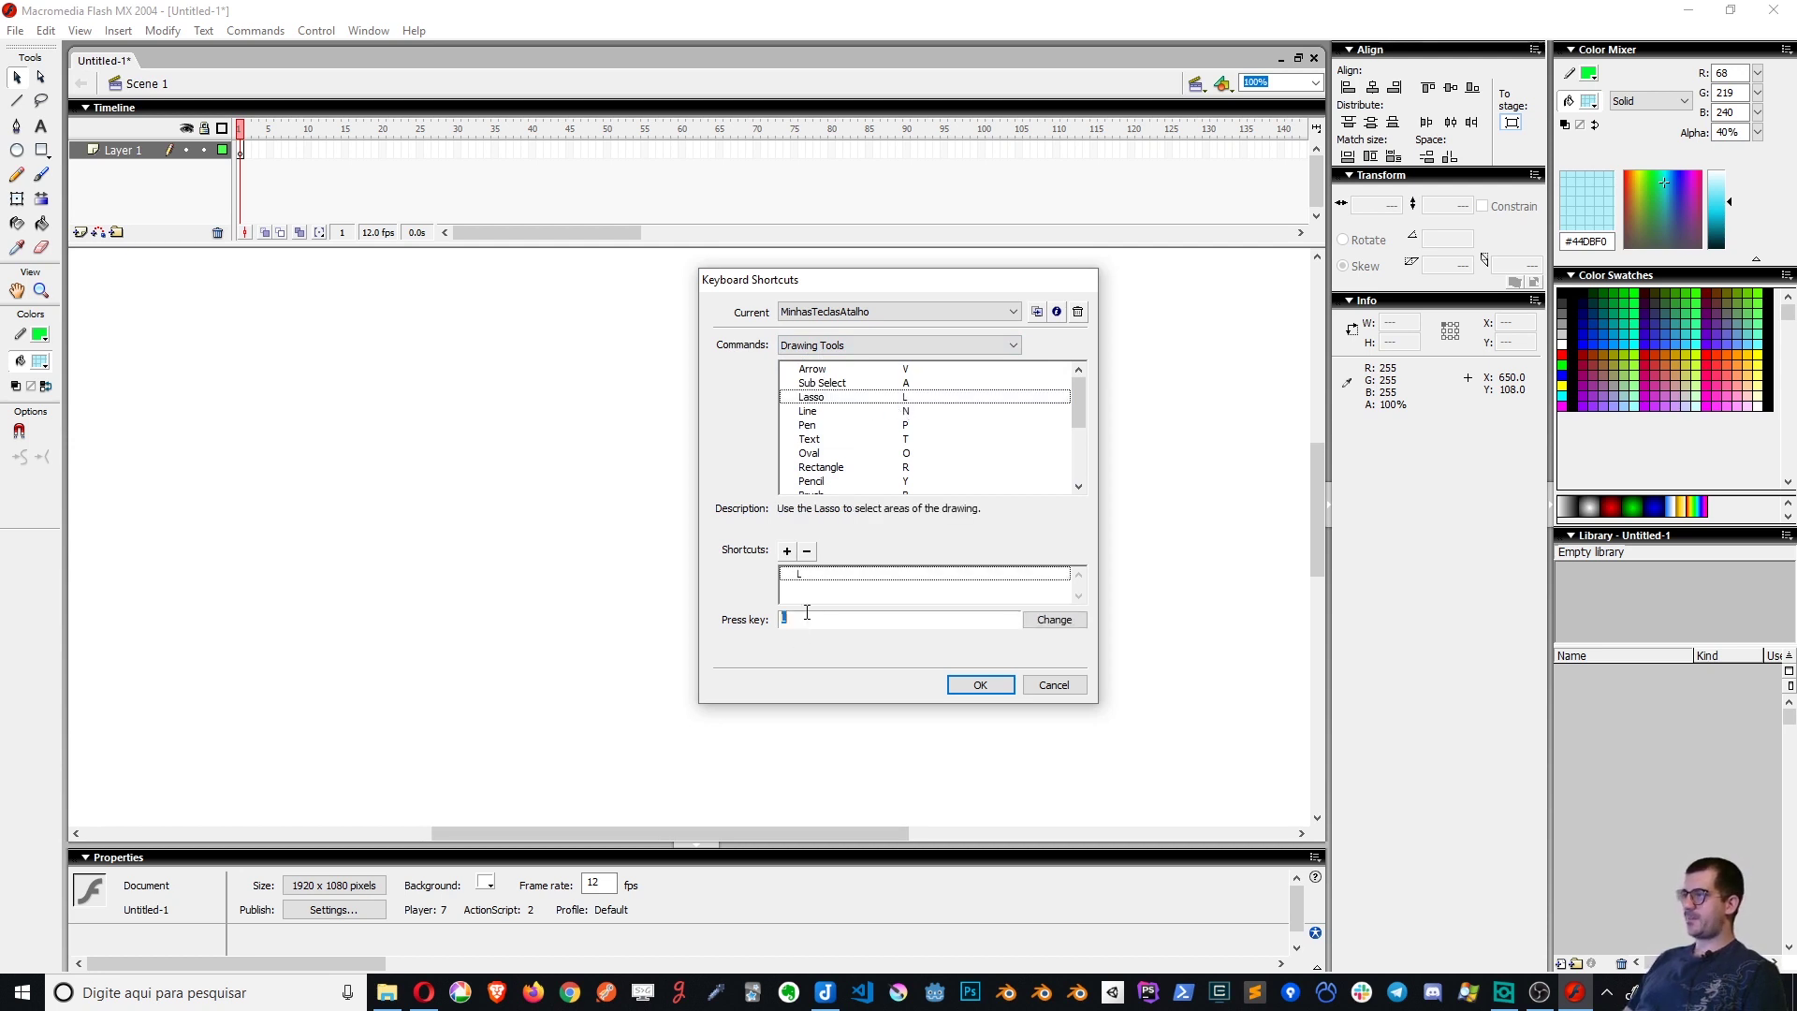
pyautogui.hotkey('shift', 'n')
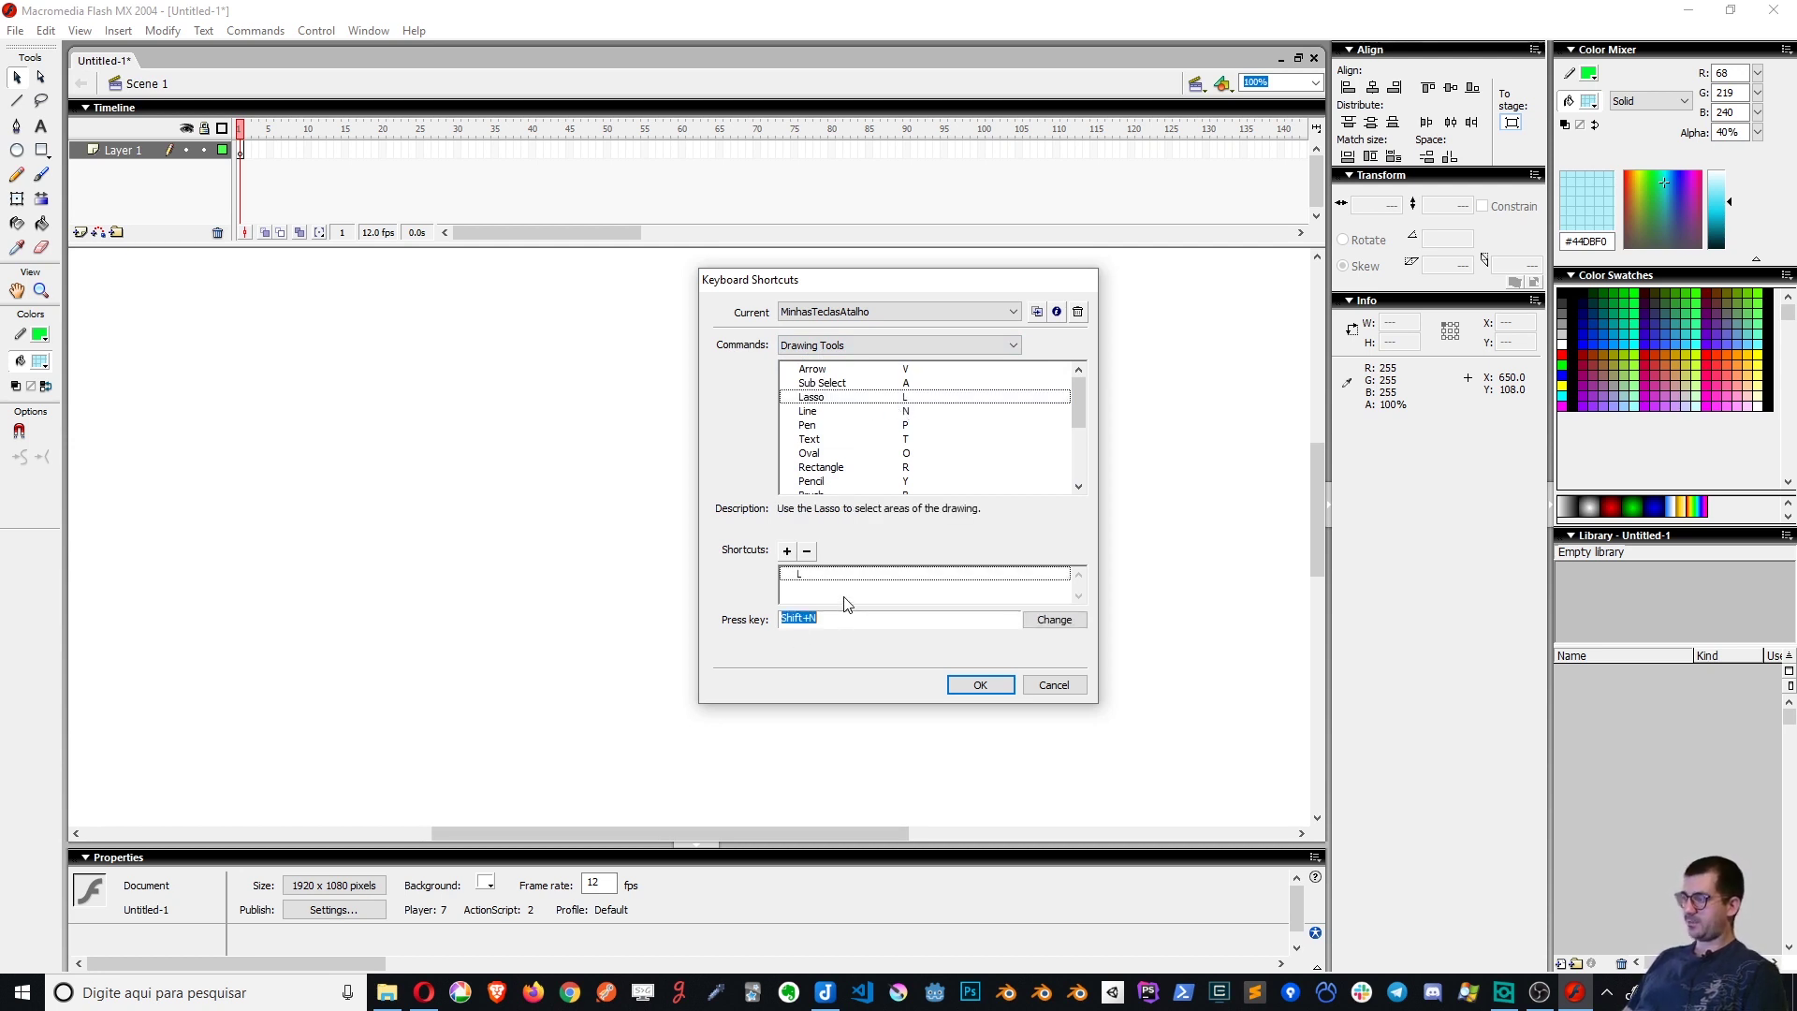
pyautogui.press('n')
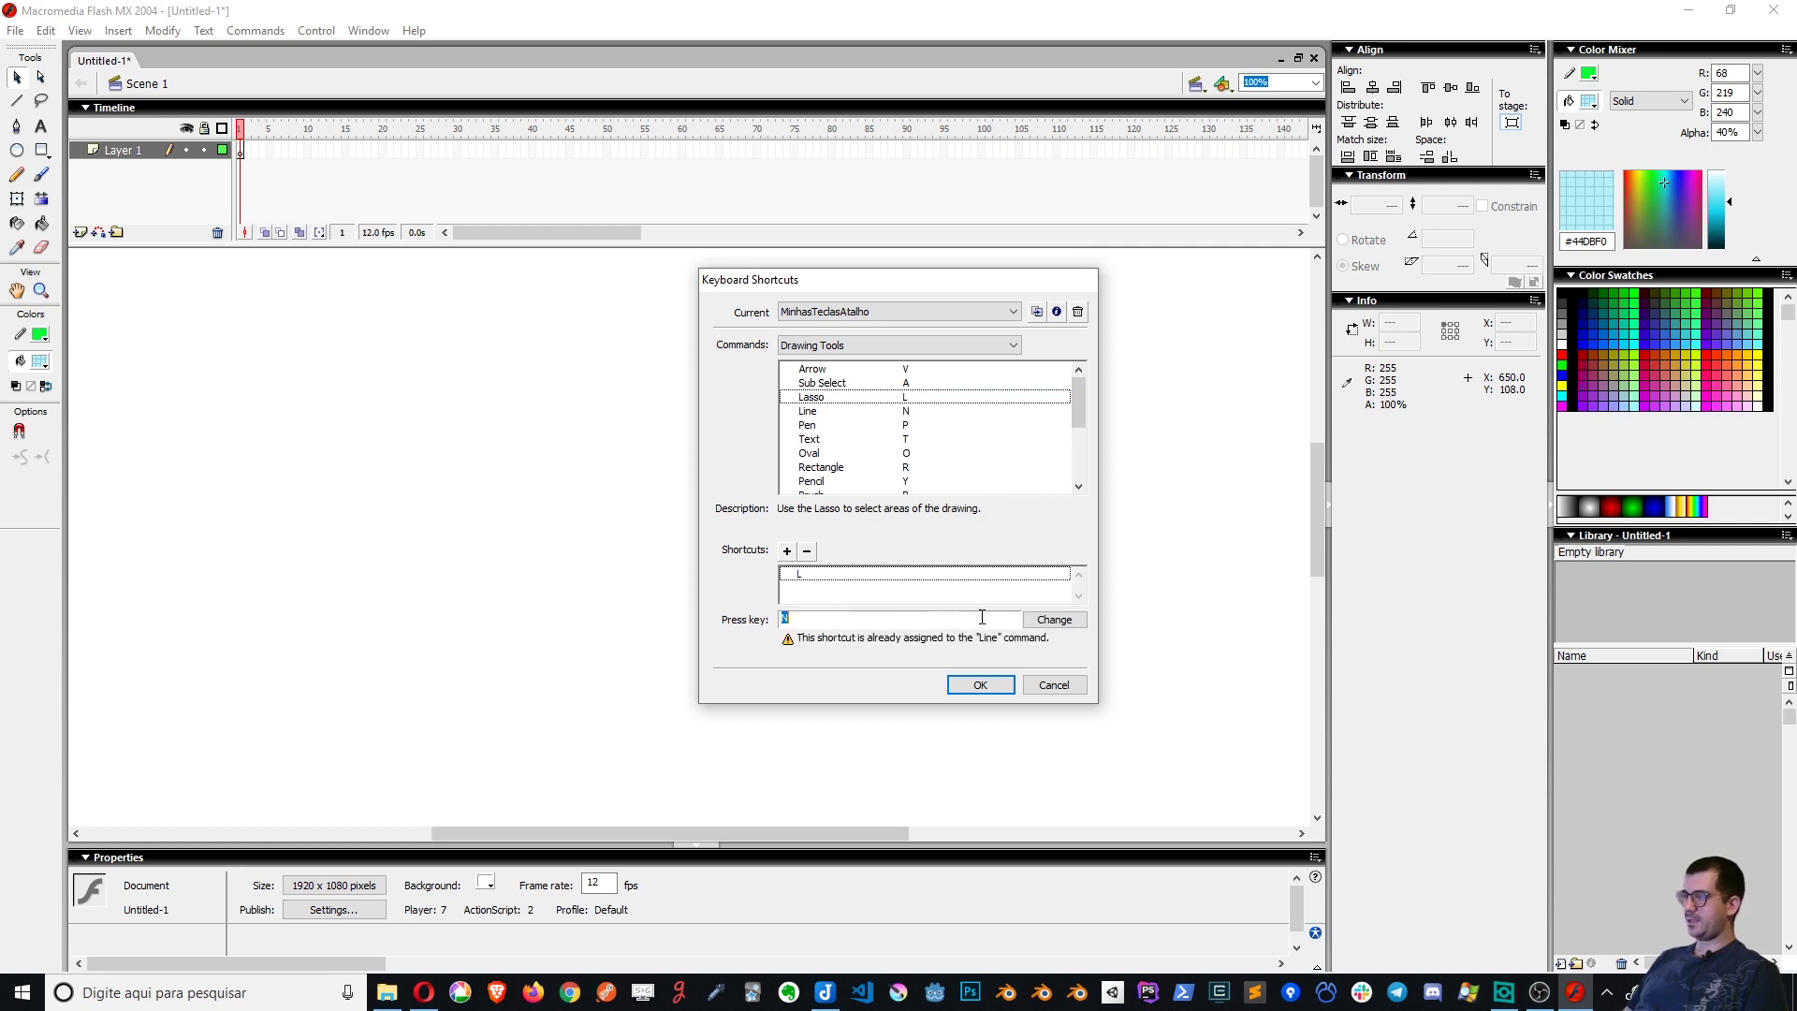
pyautogui.click(1053, 619)
pyautogui.click(945, 553)
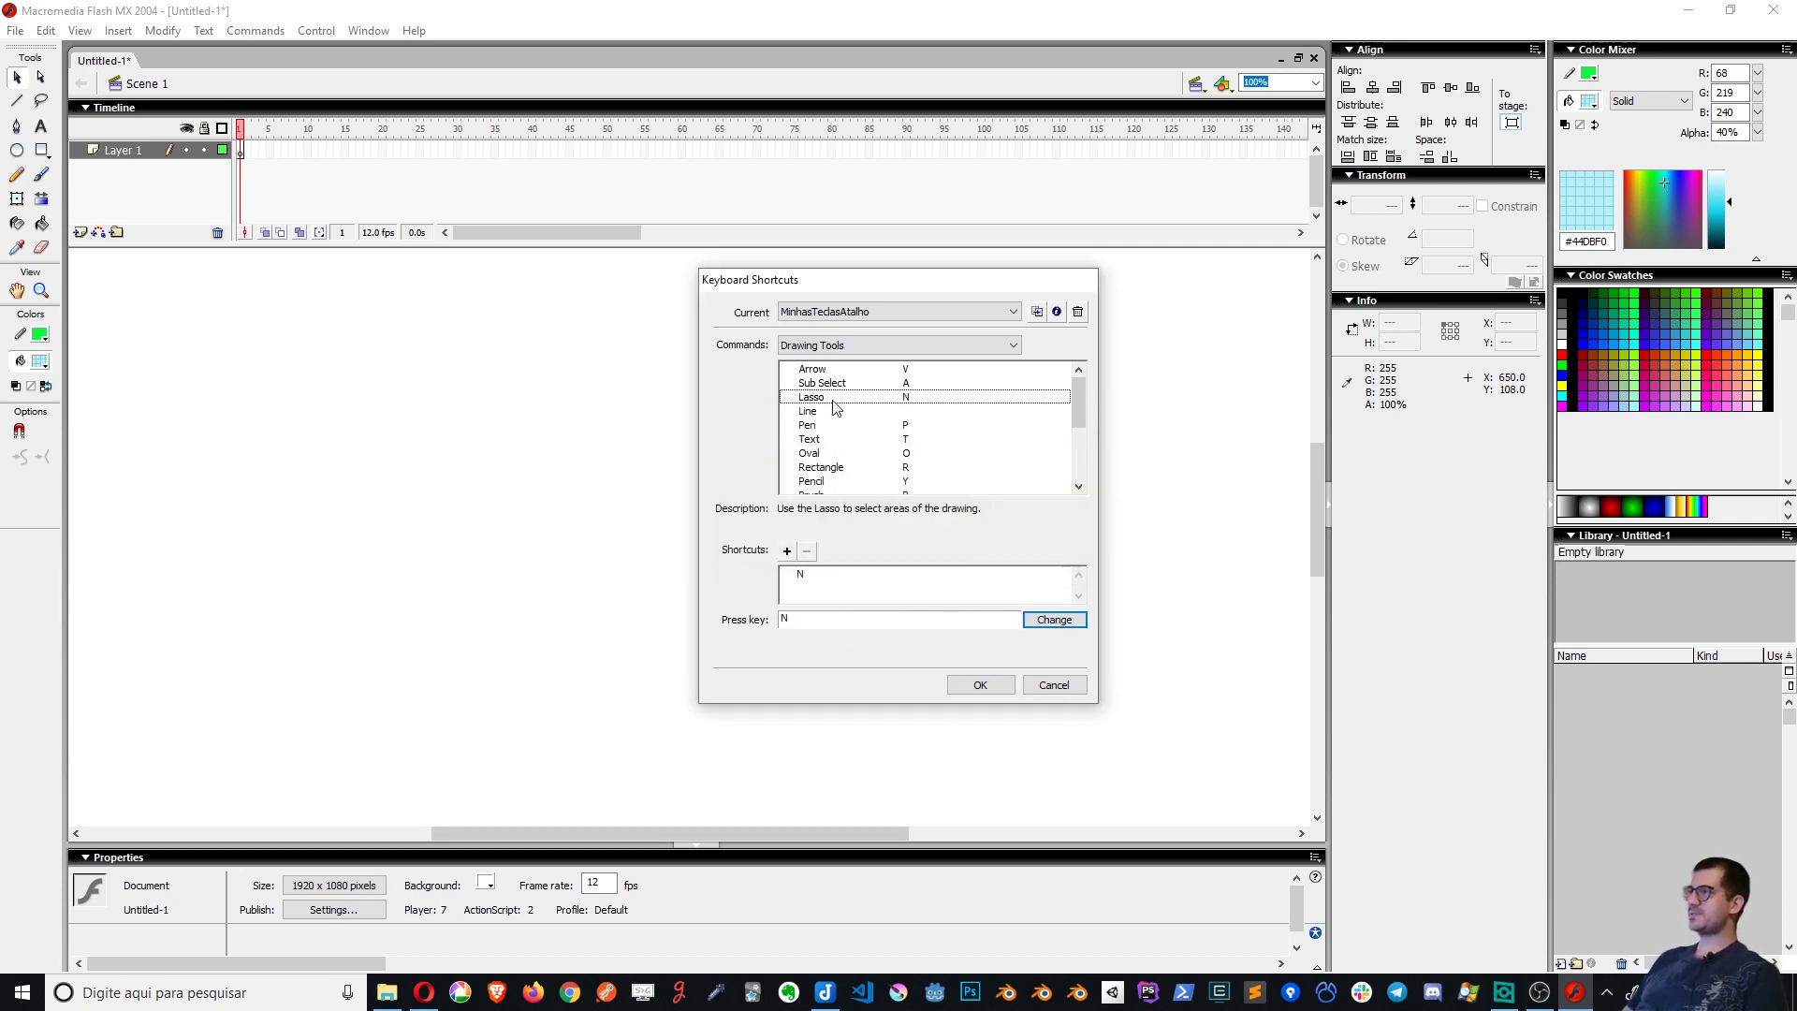
# Assign the shortcut L to the Line tool and save the customized shortcut set
pyautogui.click(833, 411)
pyautogui.click(787, 551)
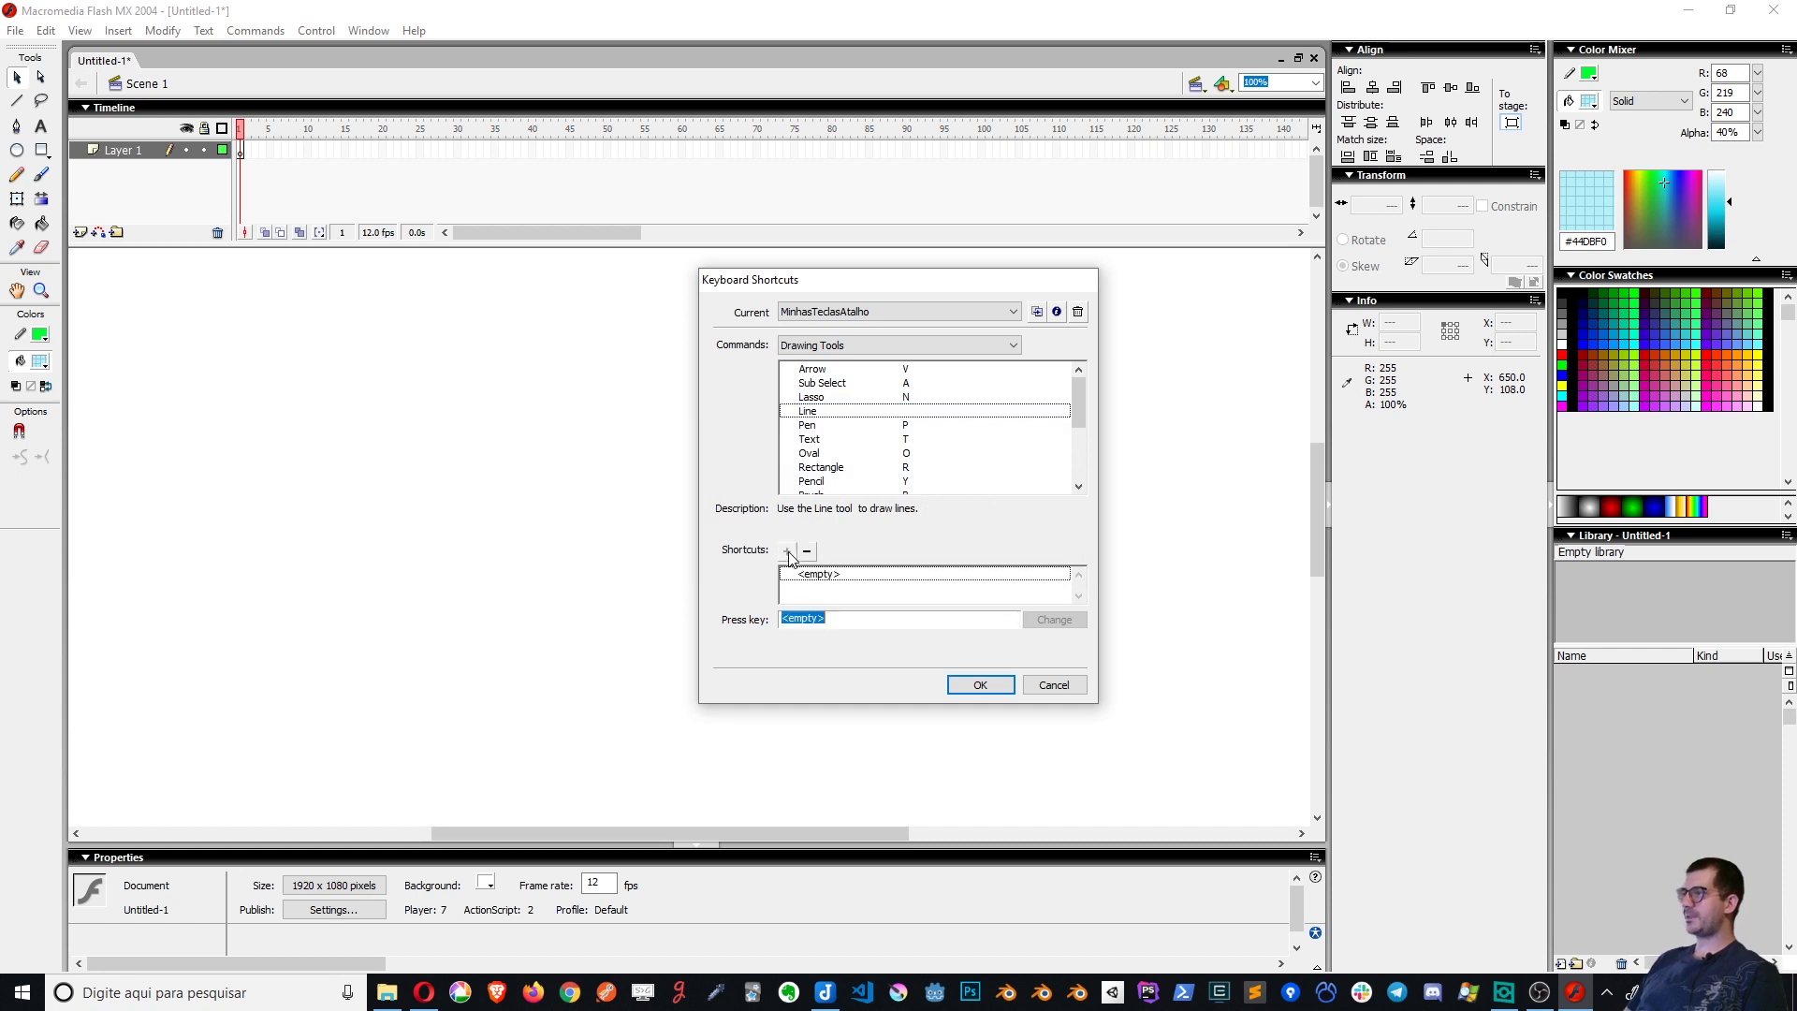
pyautogui.press('l')
pyautogui.click(1048, 620)
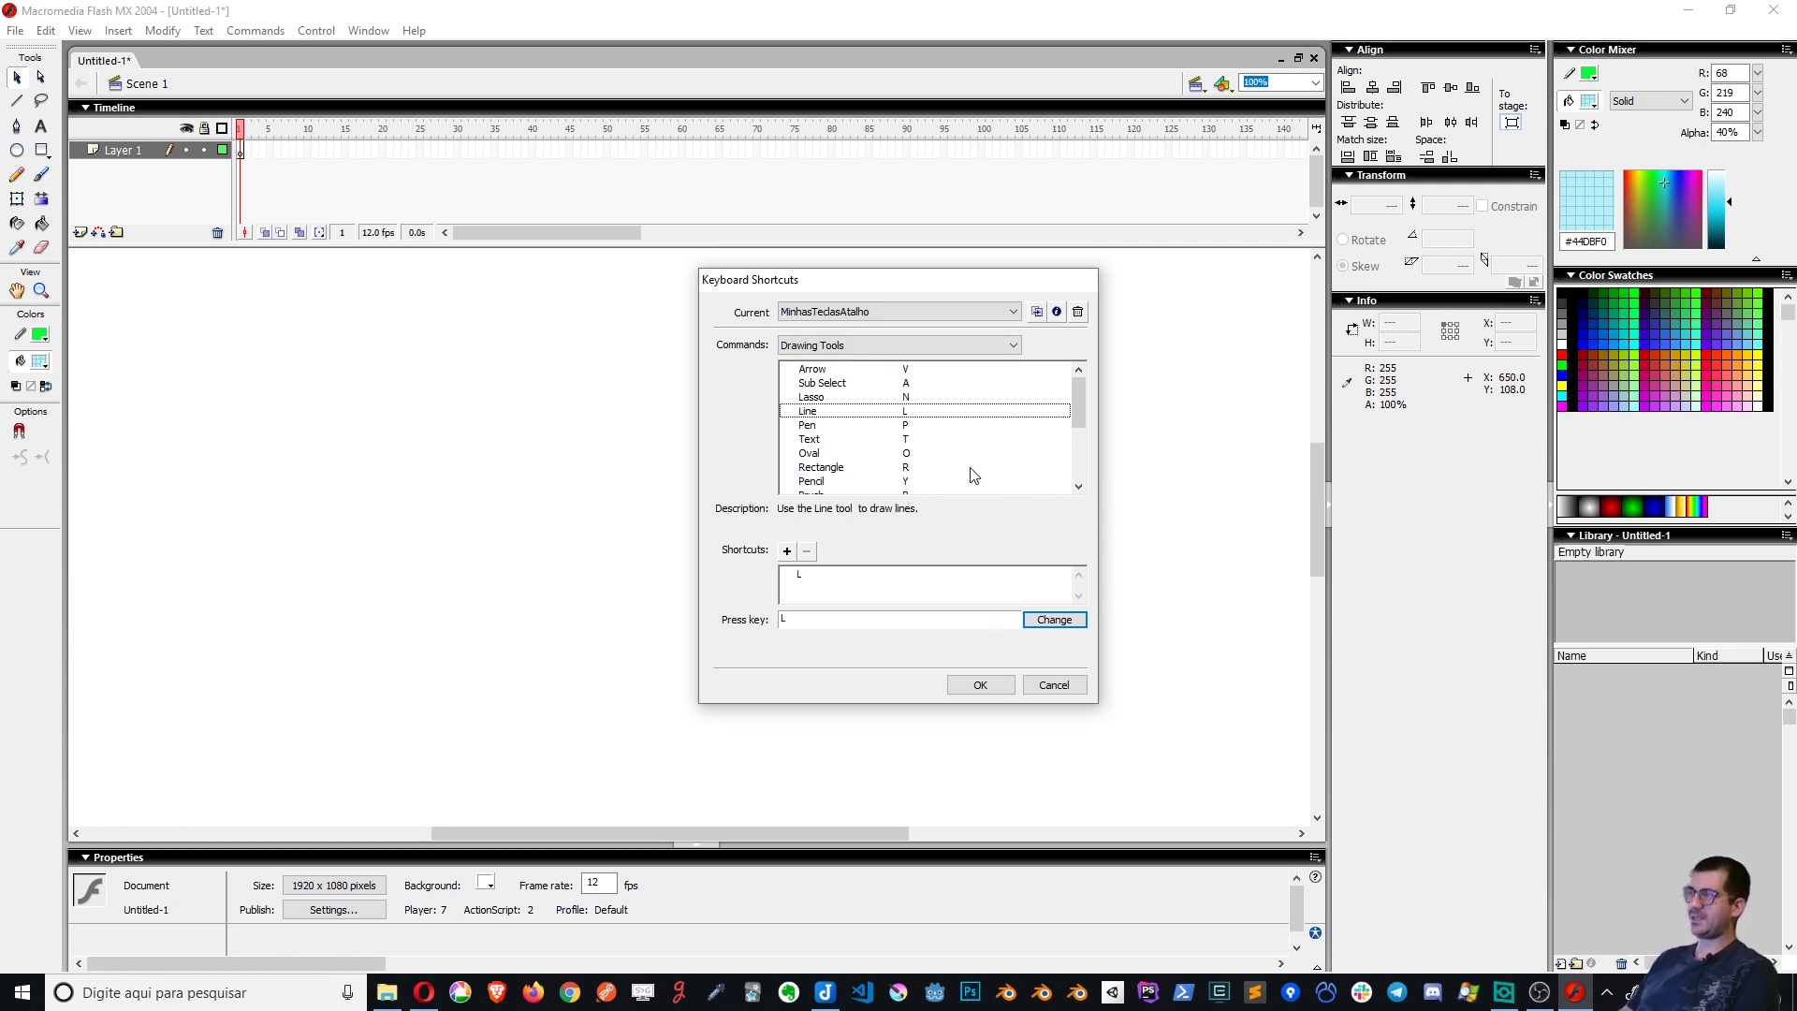
pyautogui.scroll(-1, 906, 476)
pyautogui.click(973, 688)
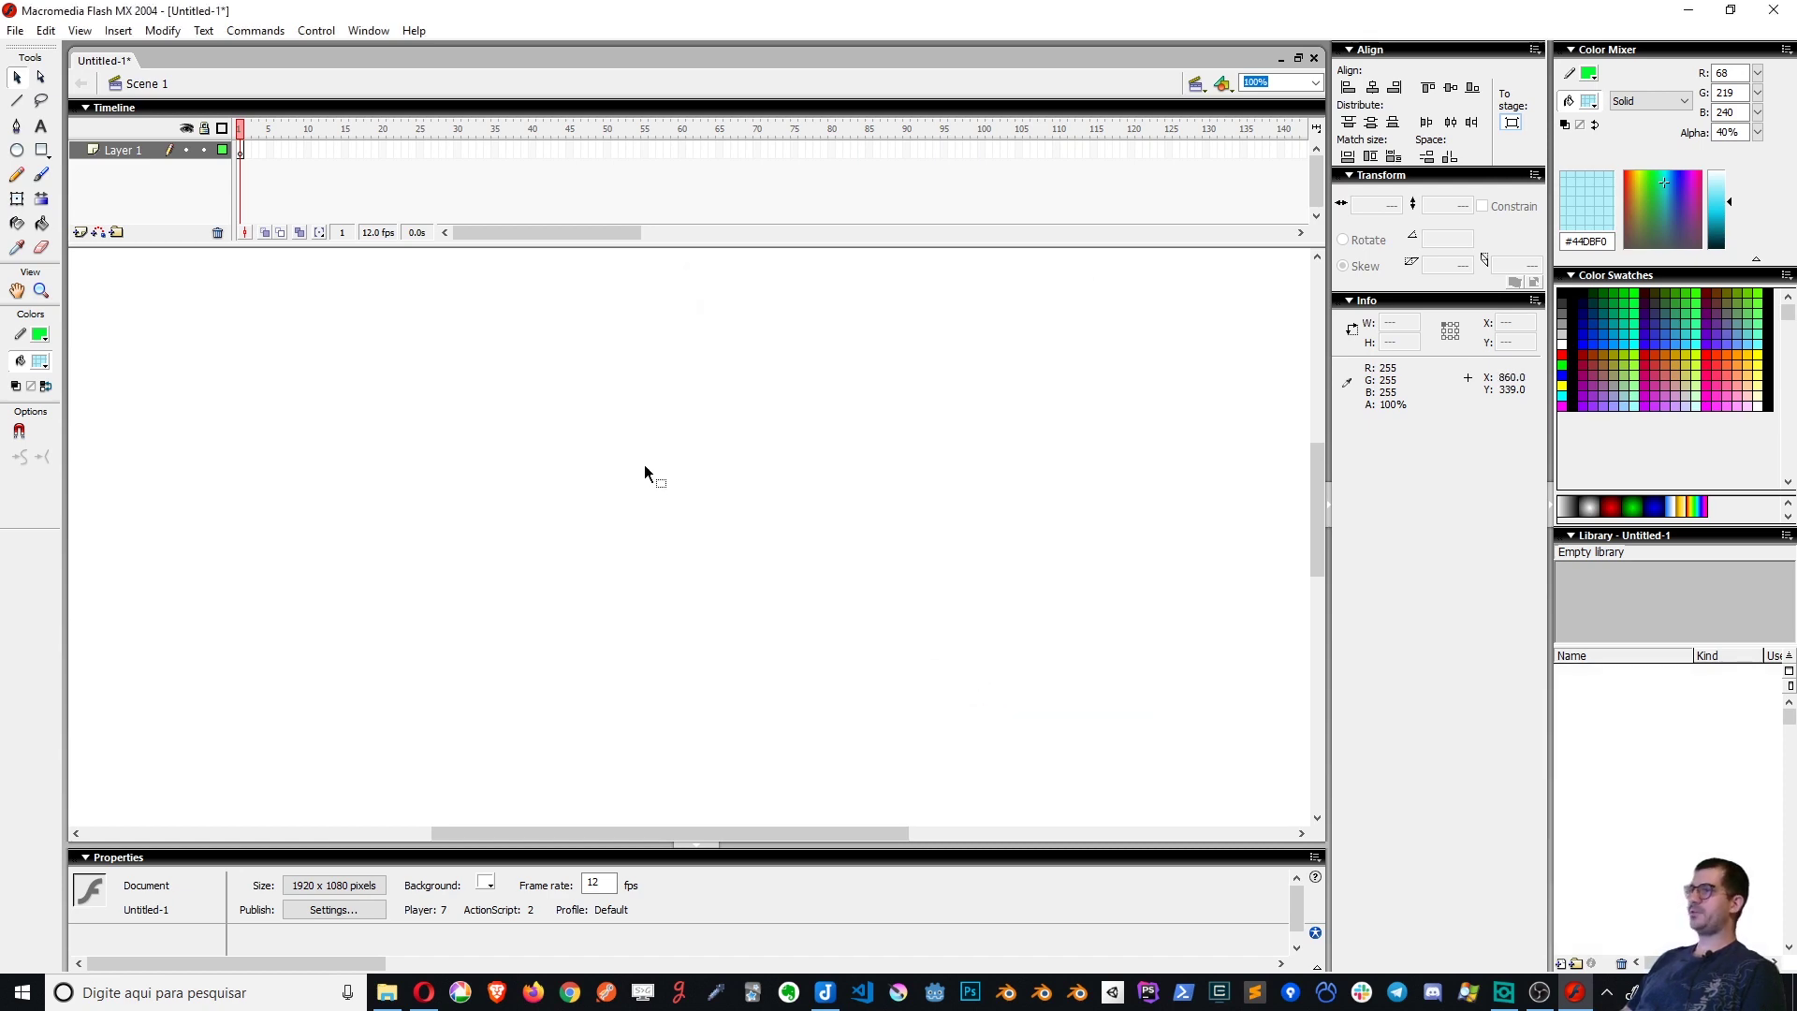
# Draw a large green rectangle with a thin black outline on the stage using the Rectangle tool
pyautogui.press('r')
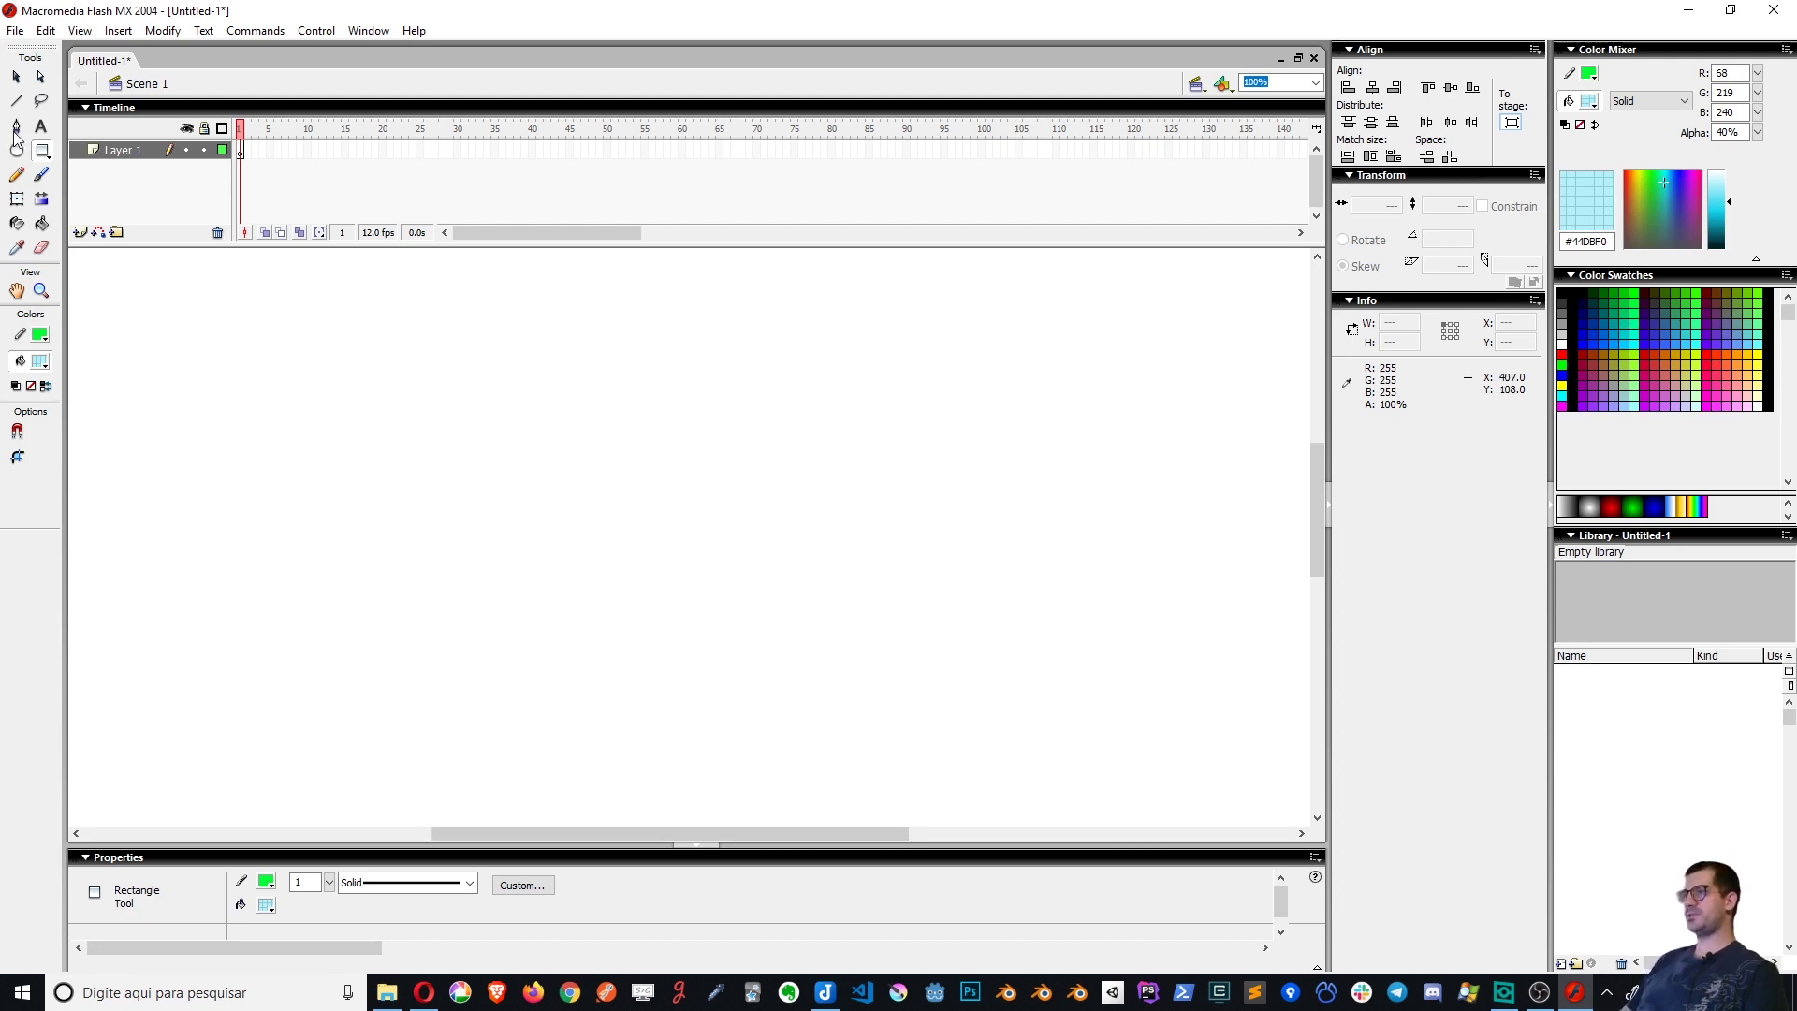
pyautogui.moveTo(297, 321); pyautogui.dragTo(842, 574)
pyautogui.hotkey('ctrl', 'z')
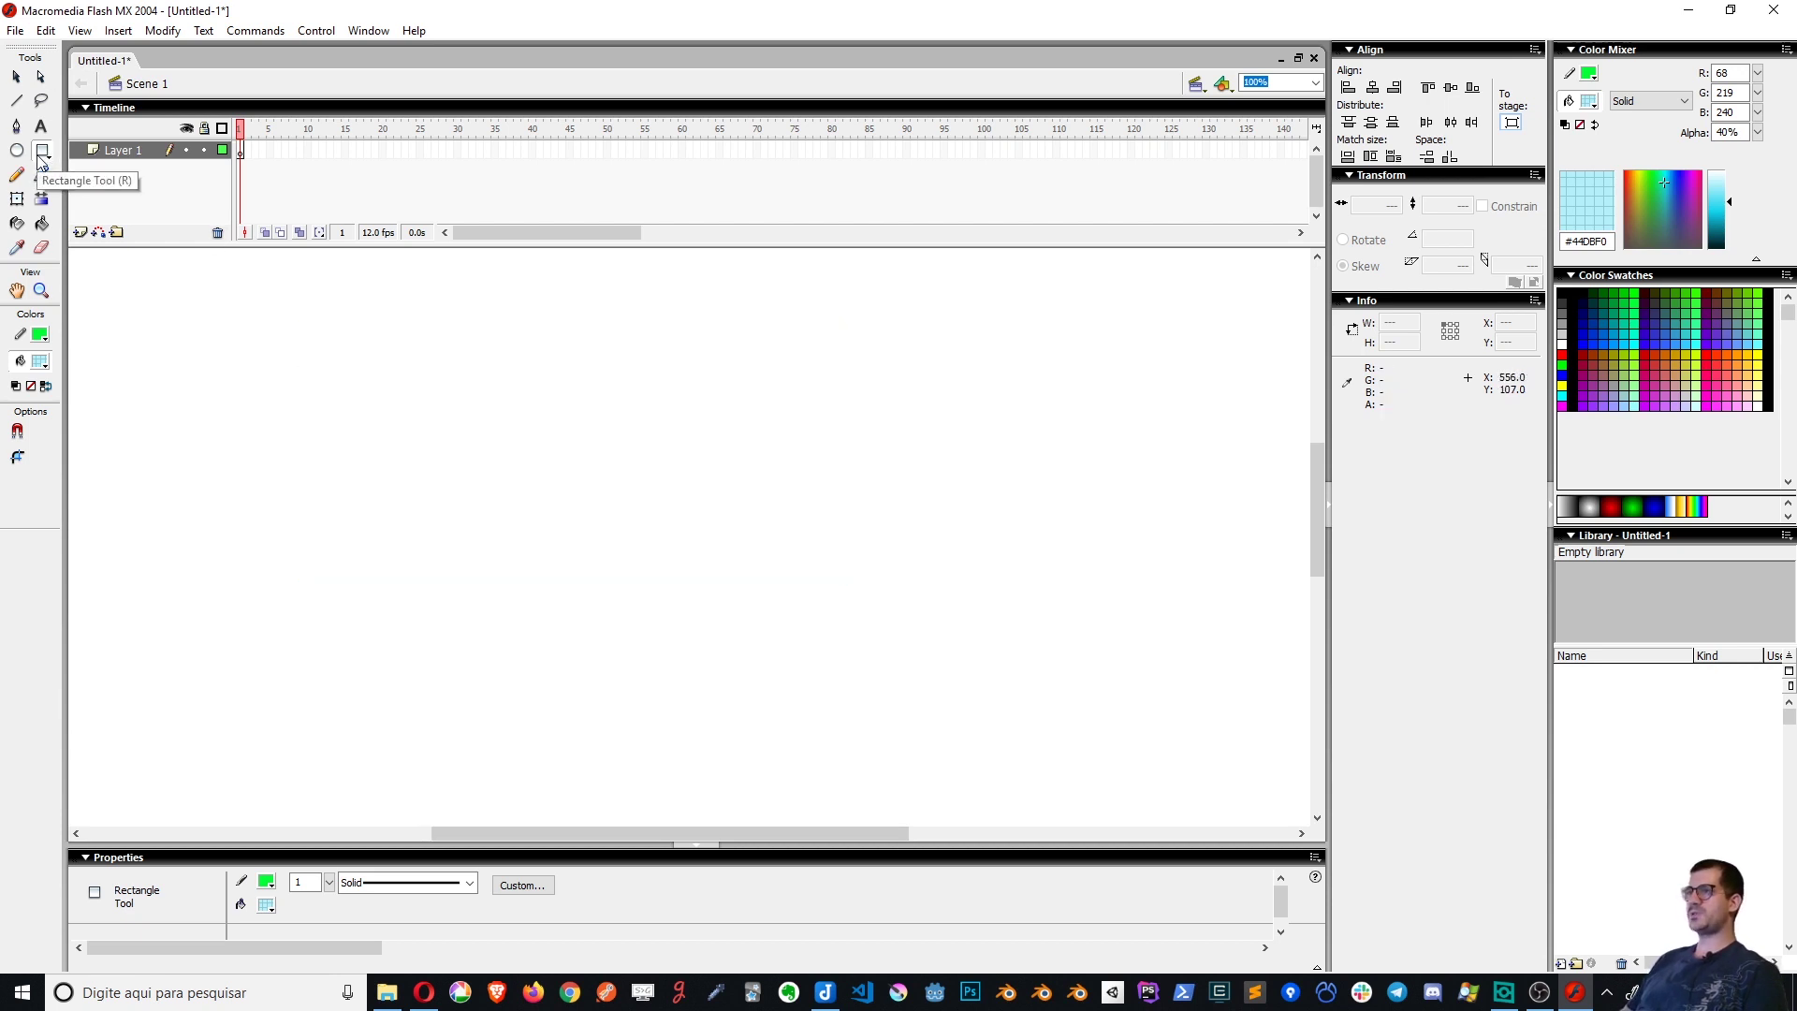
pyautogui.moveTo(301, 327); pyautogui.dragTo(866, 664)
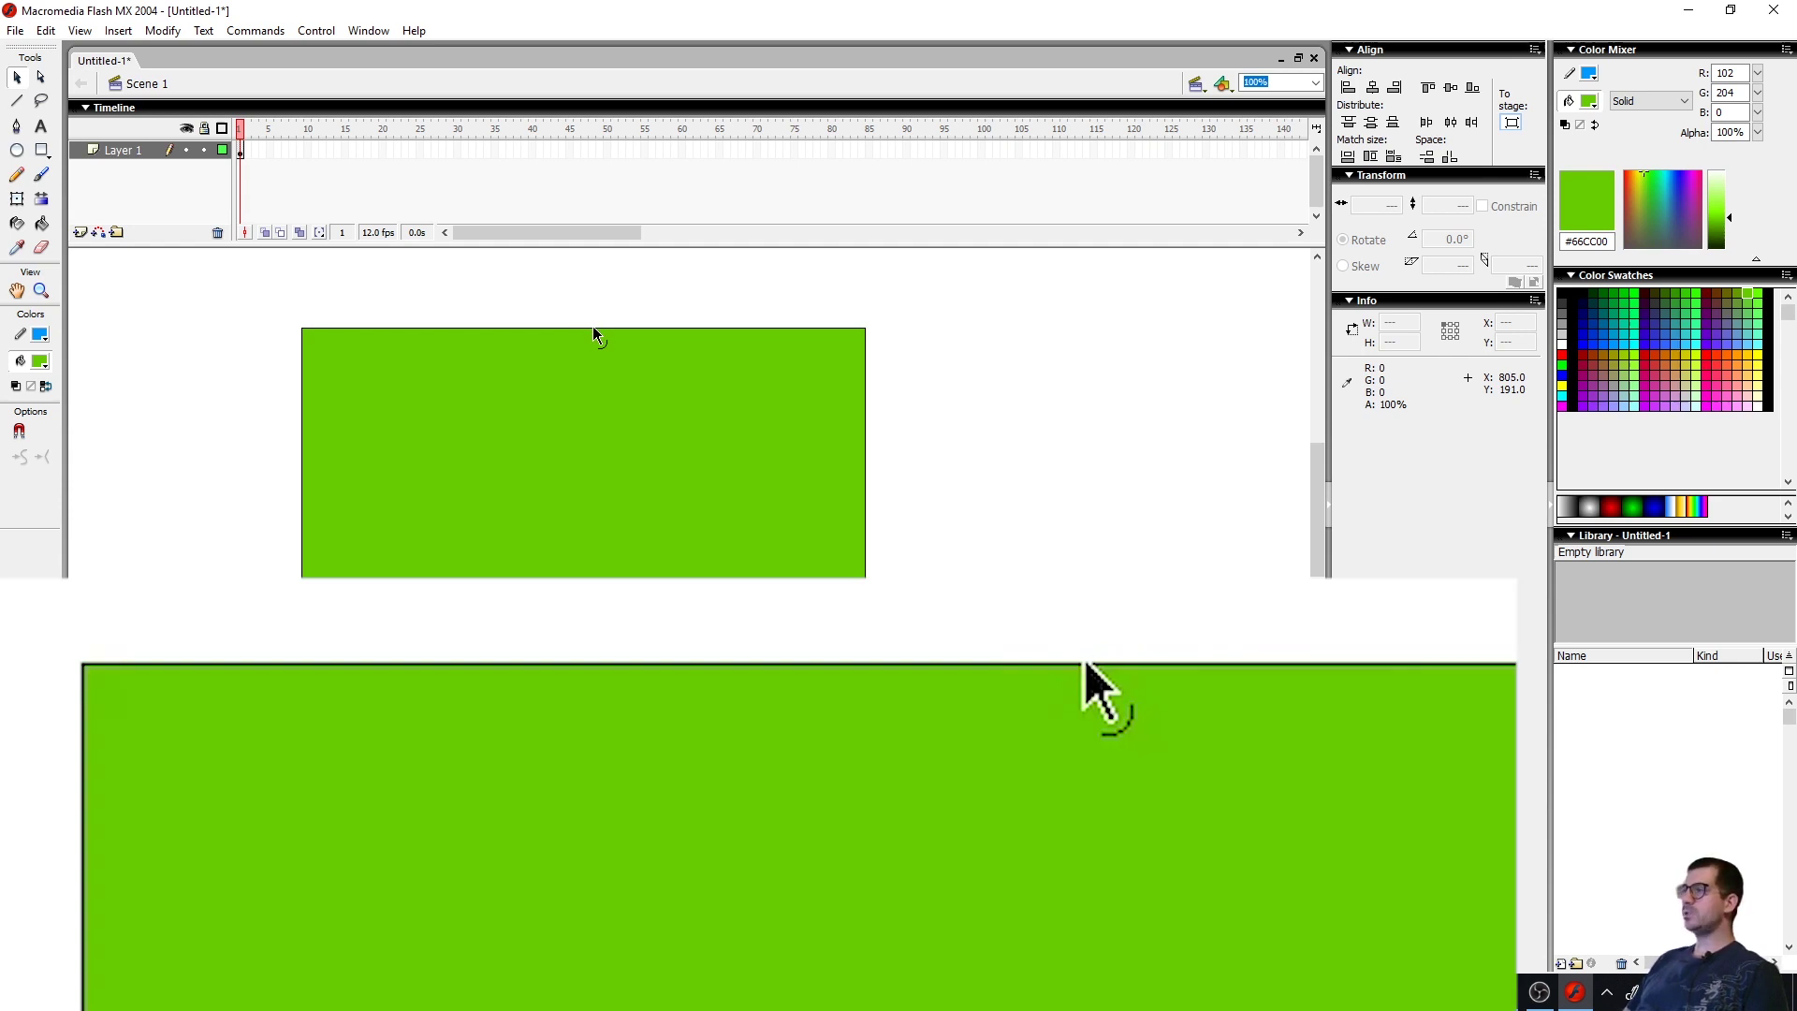
# Try bending the rectangle's top, left, bottom and right edges inward with the Selection tool, undoing each bend
pyautogui.moveTo(593, 325); pyautogui.dragTo(575, 382)
pyautogui.hotkey('ctrl', 'z')
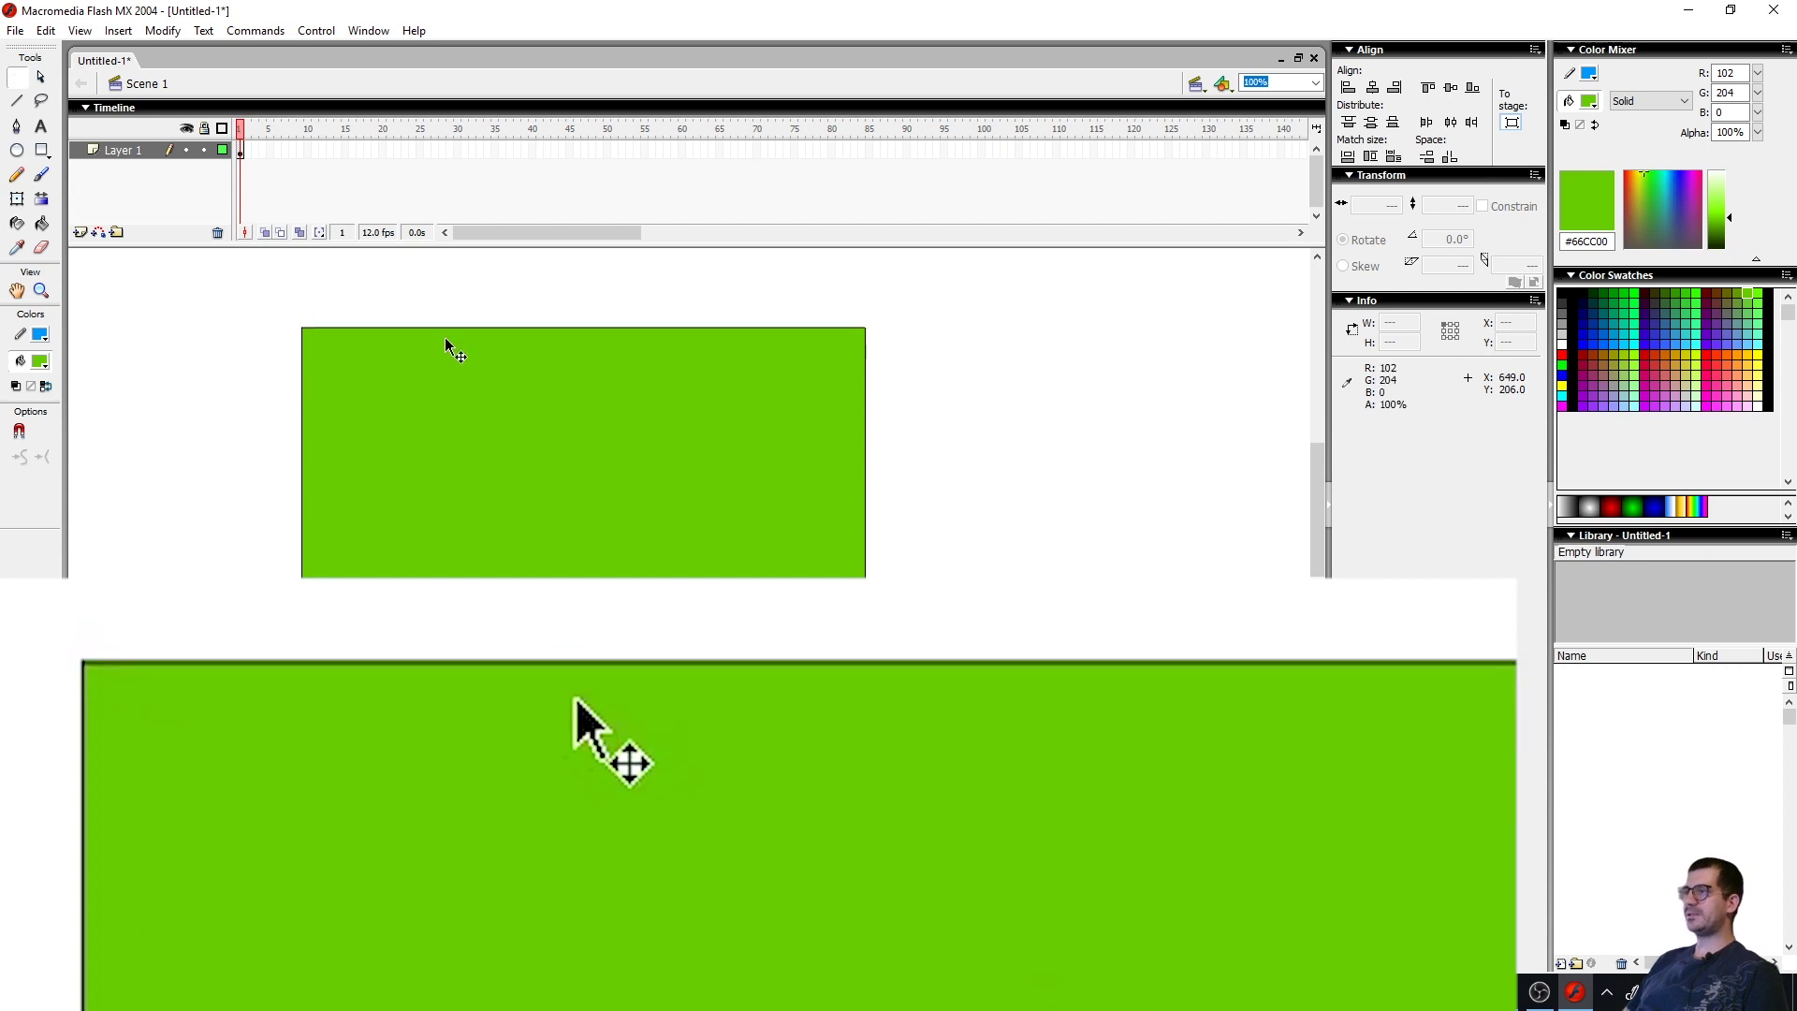
pyautogui.moveTo(391, 329)
pyautogui.mouseDown()
pyautogui.moveTo(393, 384)
pyautogui.moveTo(428, 405)
pyautogui.mouseUp()
pyautogui.hotkey('ctrl', 'z')
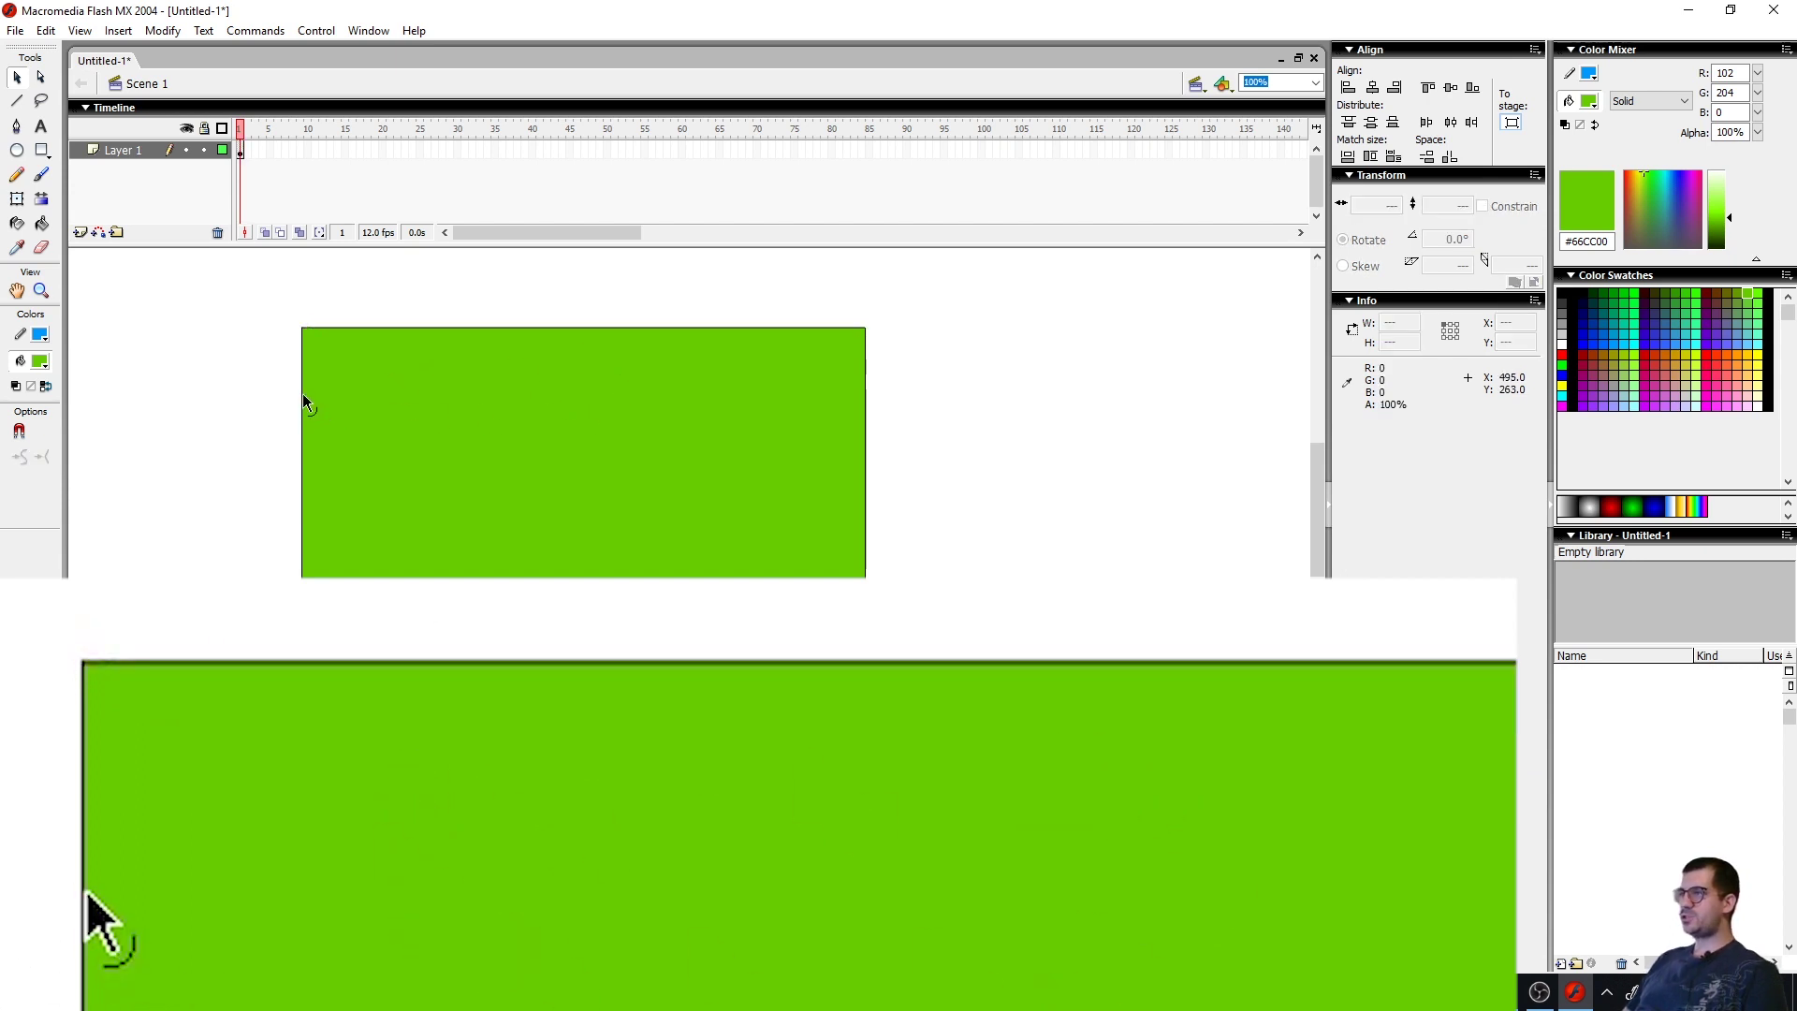
pyautogui.moveTo(301, 401); pyautogui.dragTo(346, 393)
pyautogui.hotkey('ctrl', 'z')
pyautogui.moveTo(567, 665); pyautogui.dragTo(577, 590)
pyautogui.hotkey('ctrl', 'z')
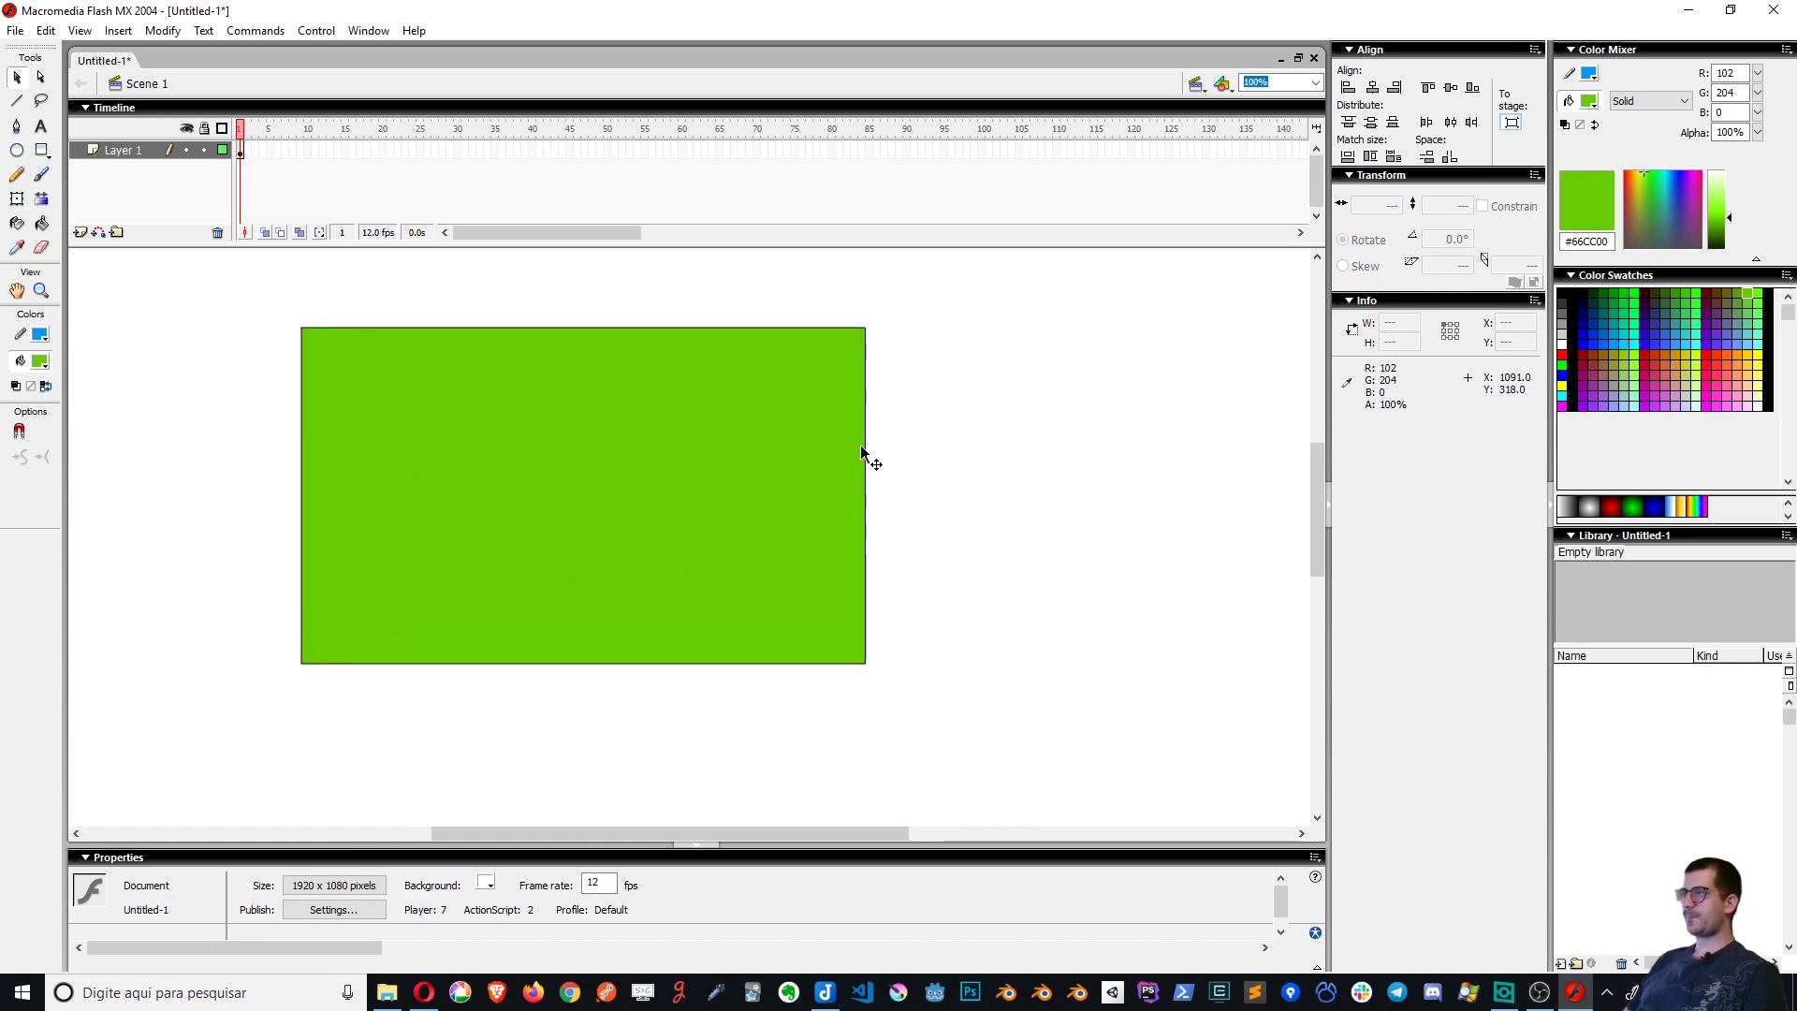
pyautogui.moveTo(862, 446); pyautogui.dragTo(802, 494)
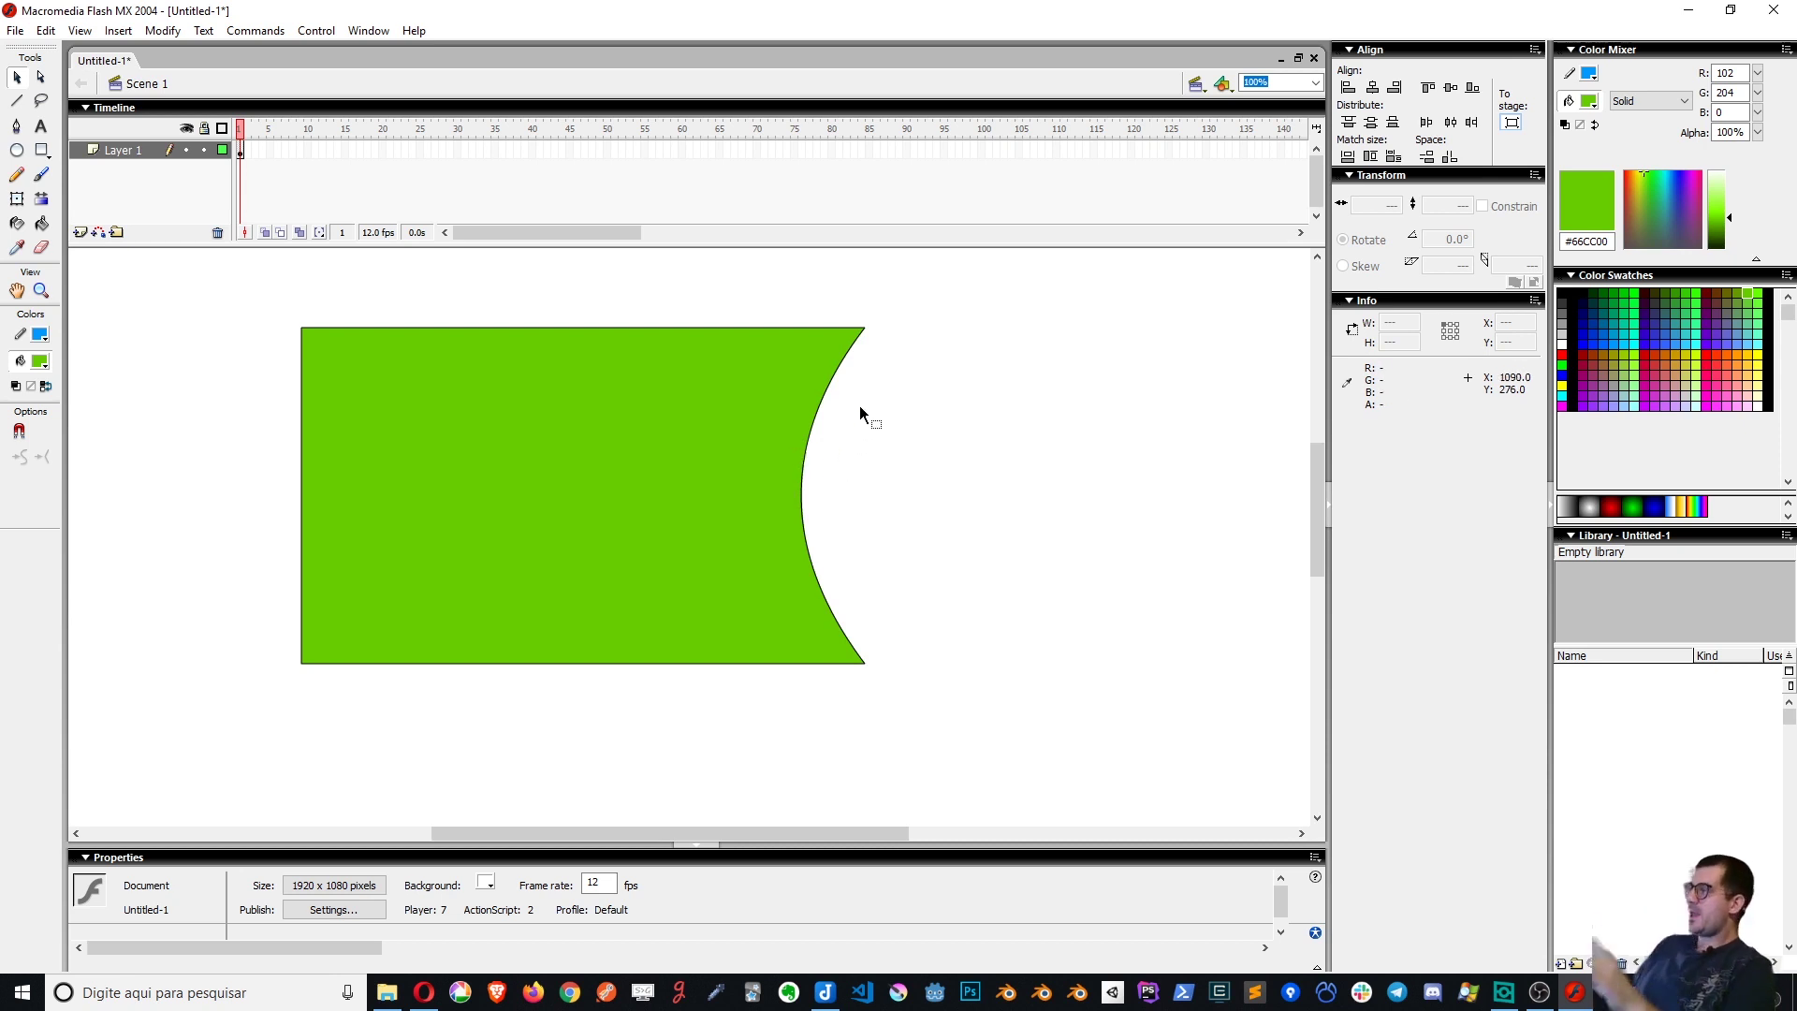
pyautogui.hotkey('ctrl', 'z')
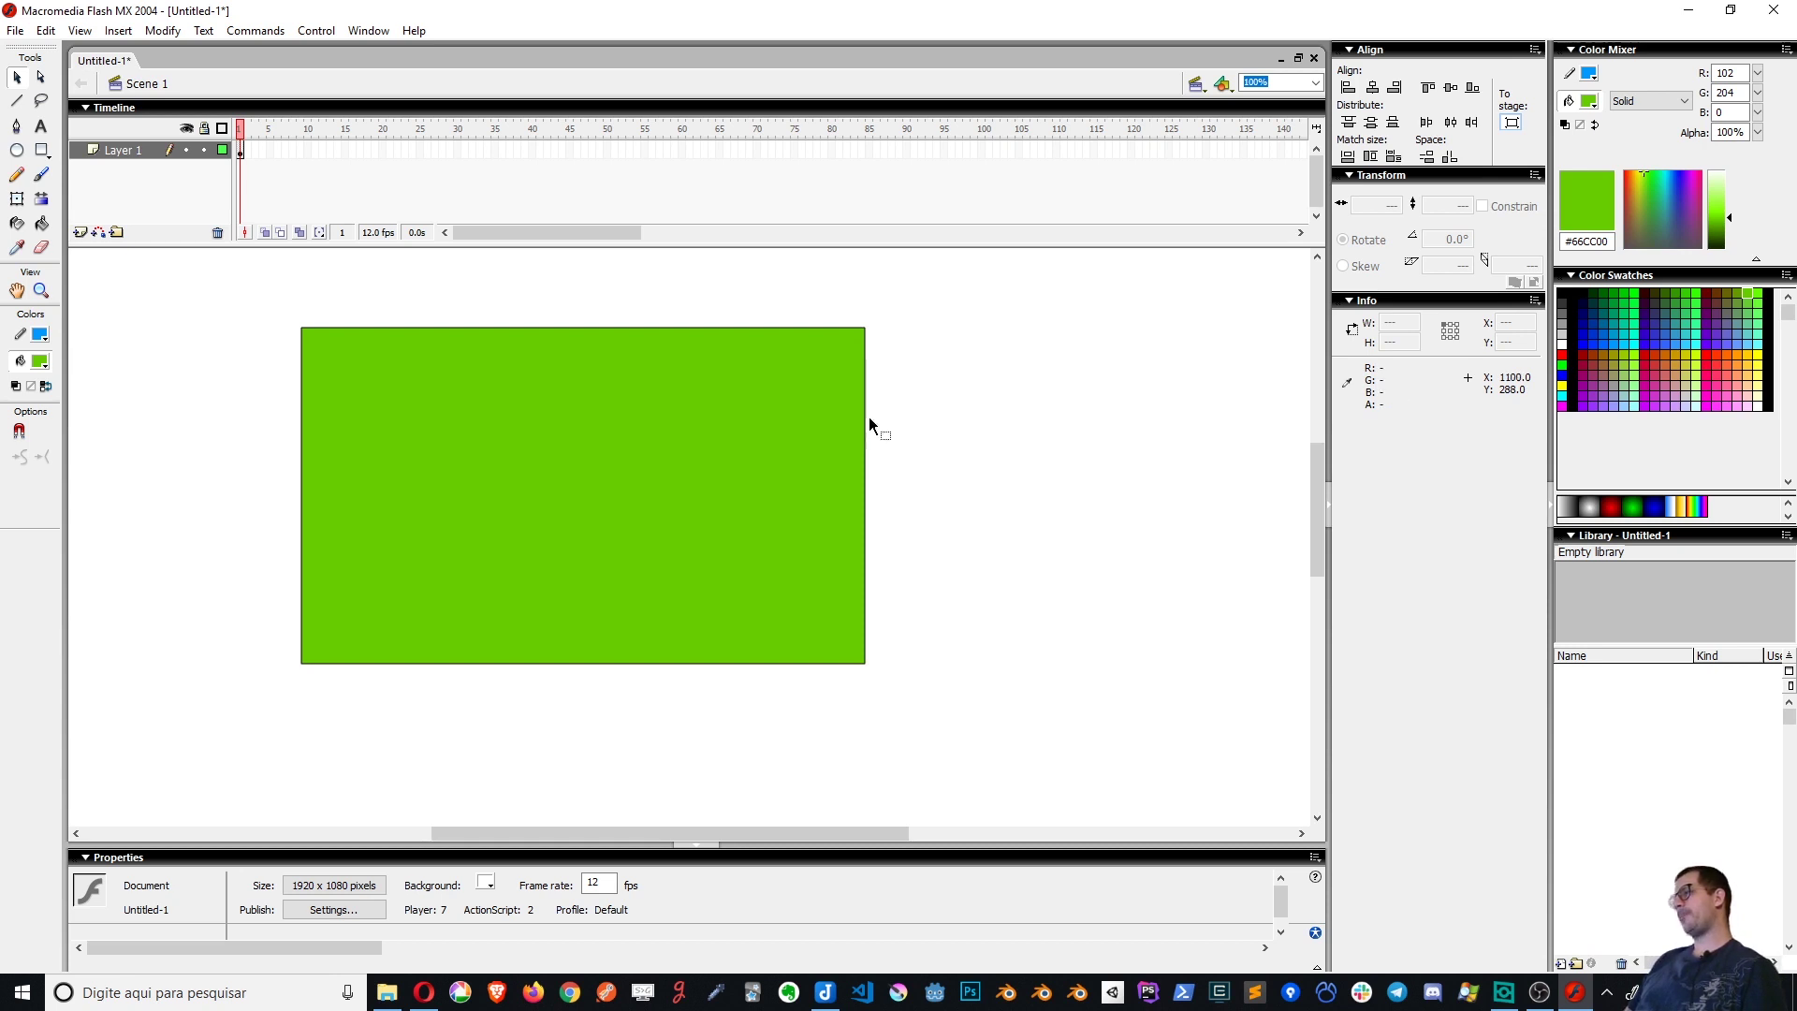
# Bend the rectangle's right edge outward into a rounded curve with the Selection tool
pyautogui.moveTo(867, 417); pyautogui.dragTo(998, 423)
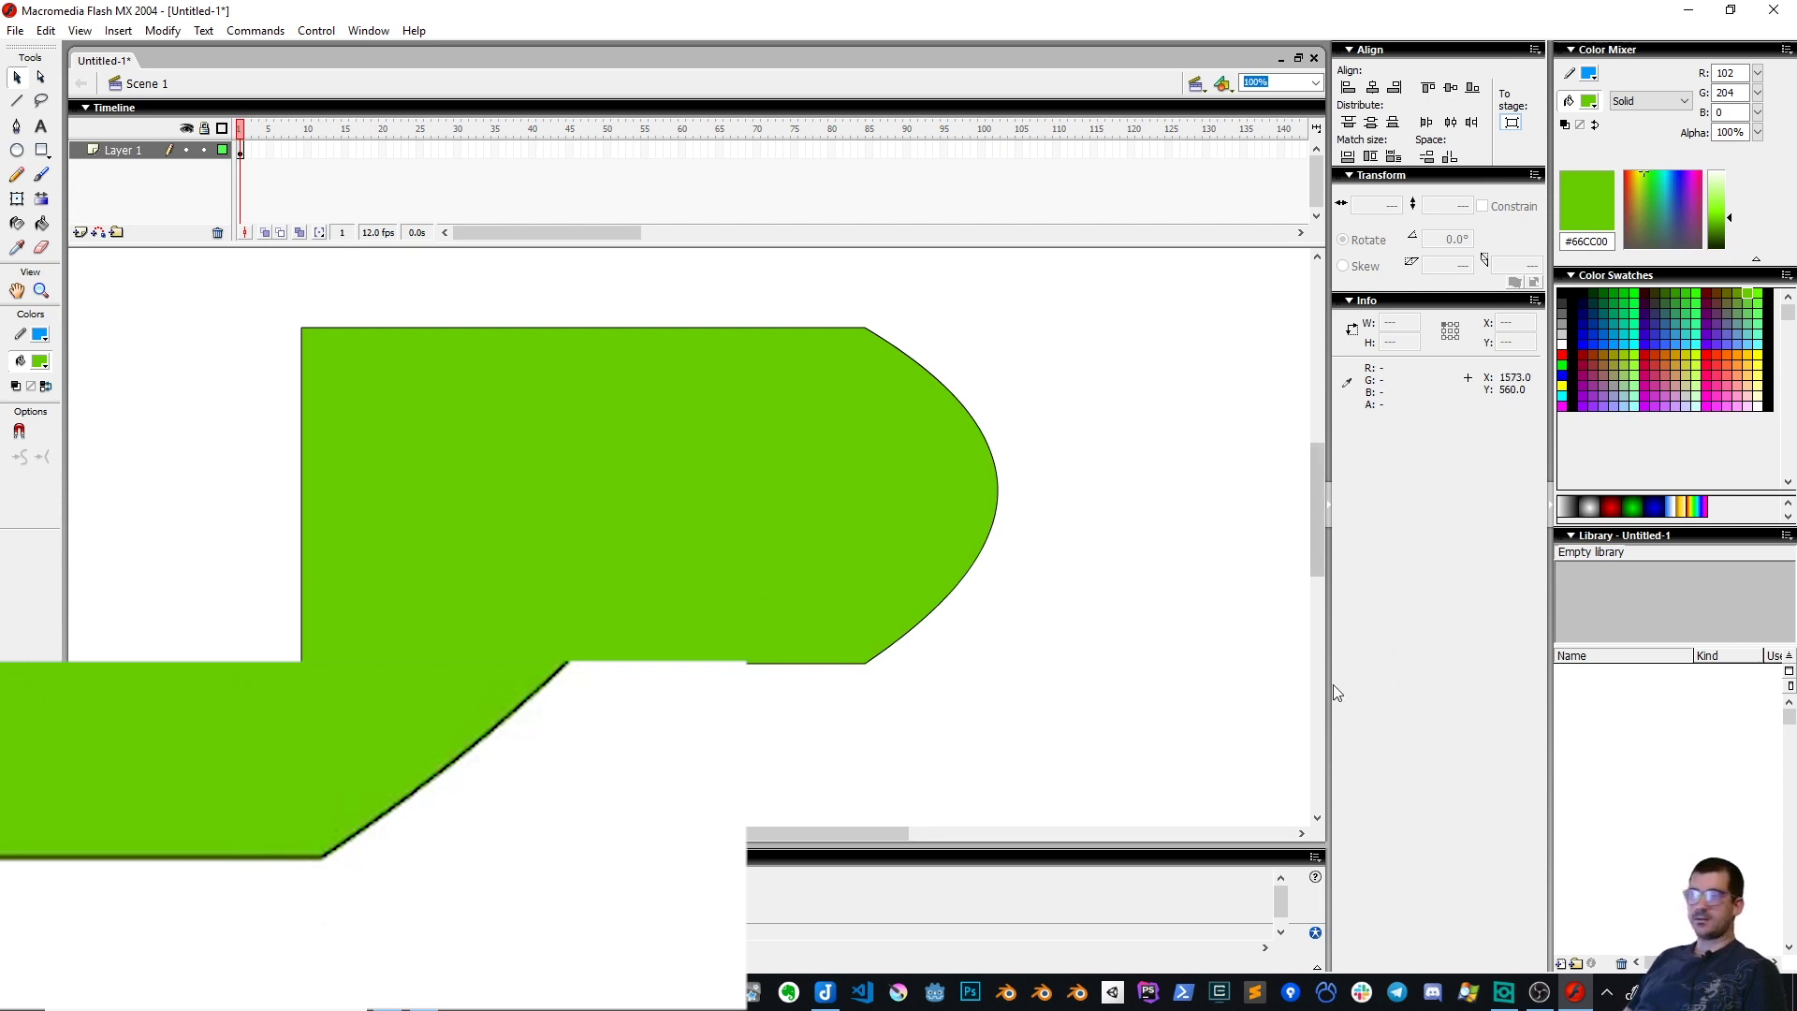
# Reshape the green shape's right side into an inward curve by repositioning its lower-right corner and bending the edge with the Selection tool
pyautogui.moveTo(873, 662); pyautogui.dragTo(774, 520)
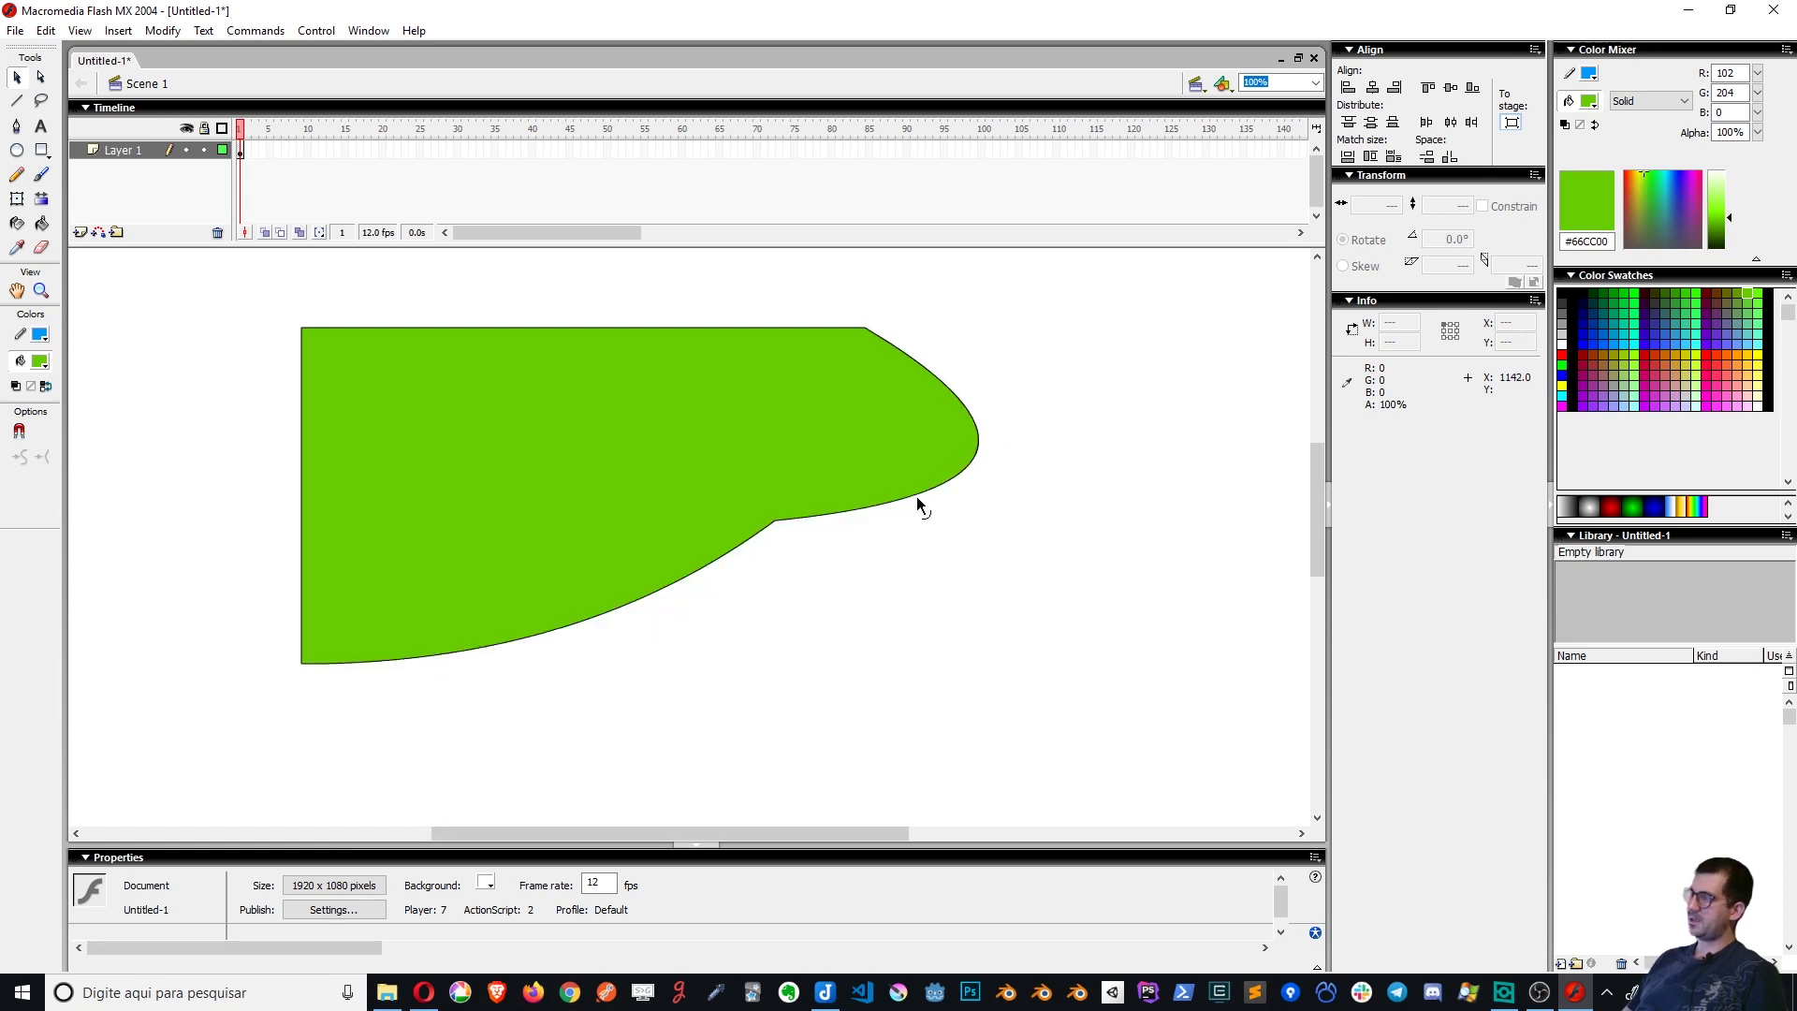
pyautogui.moveTo(975, 429); pyautogui.dragTo(697, 468)
pyautogui.moveTo(775, 521); pyautogui.dragTo(812, 663)
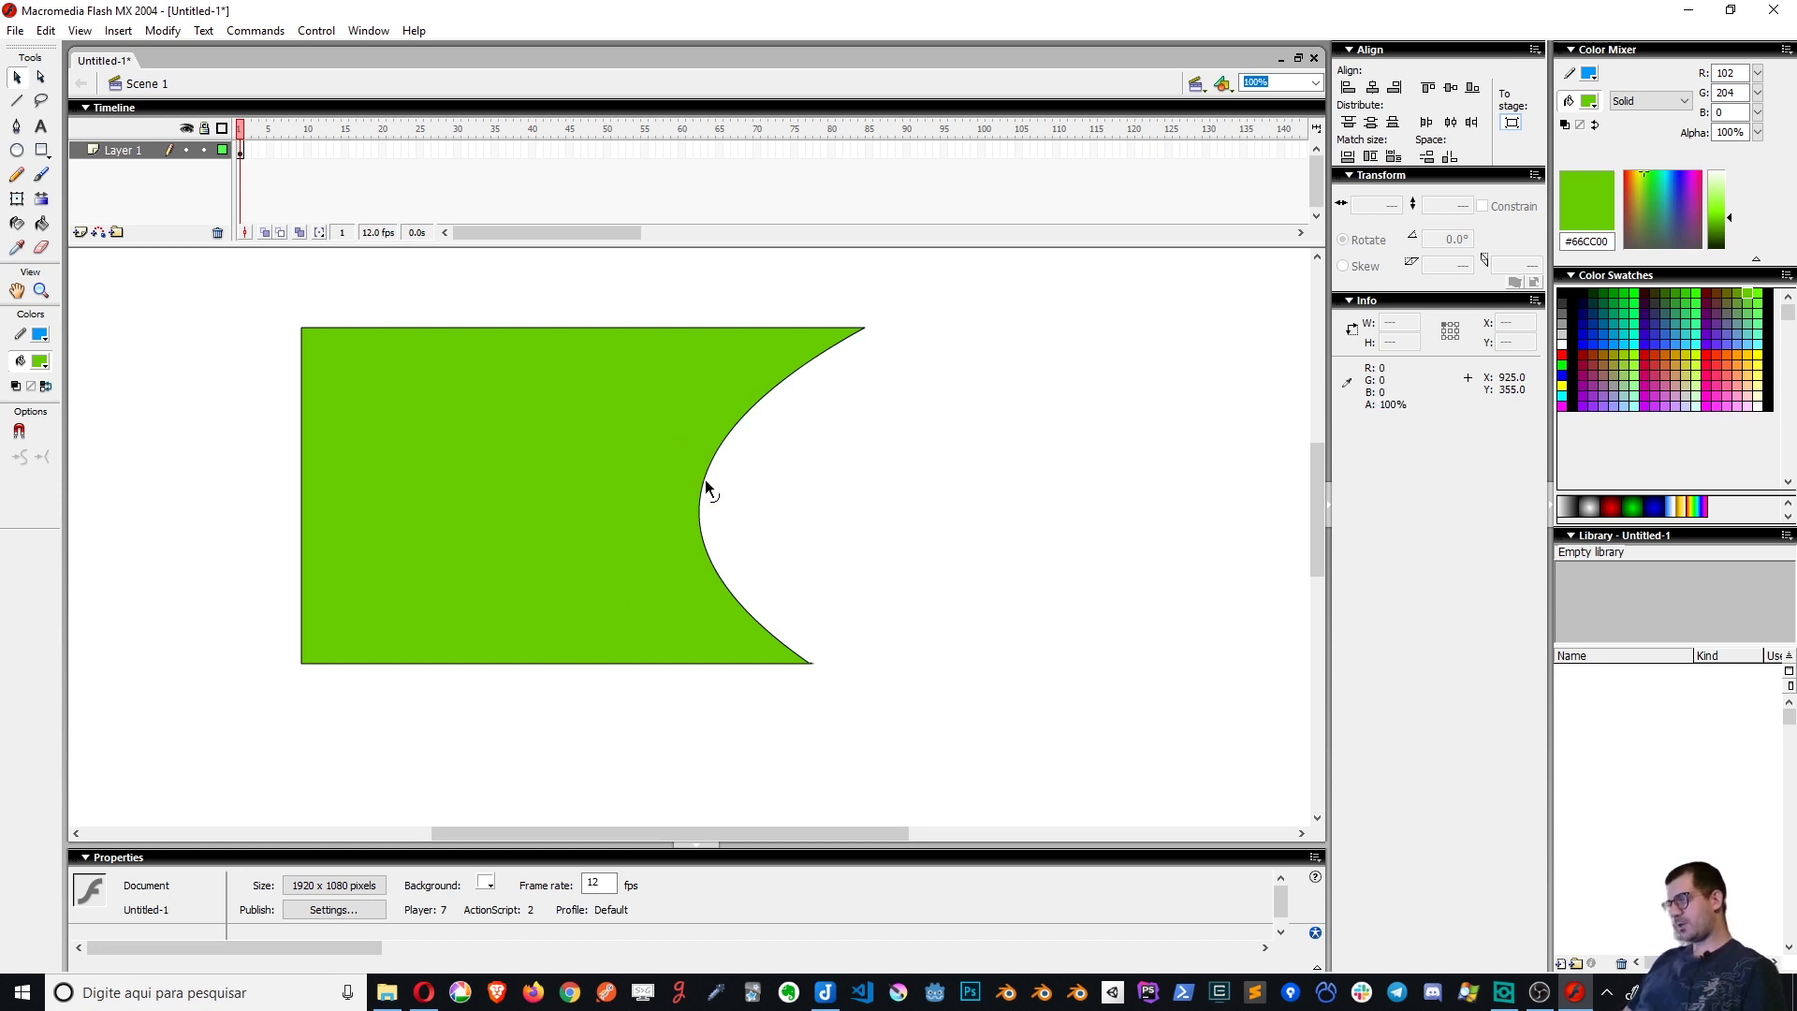
# Pull a new corner outward from the middle of the right edge as a spike and adjust the inward curves on both sides
pyautogui.moveTo(705, 479); pyautogui.dragTo(905, 476)
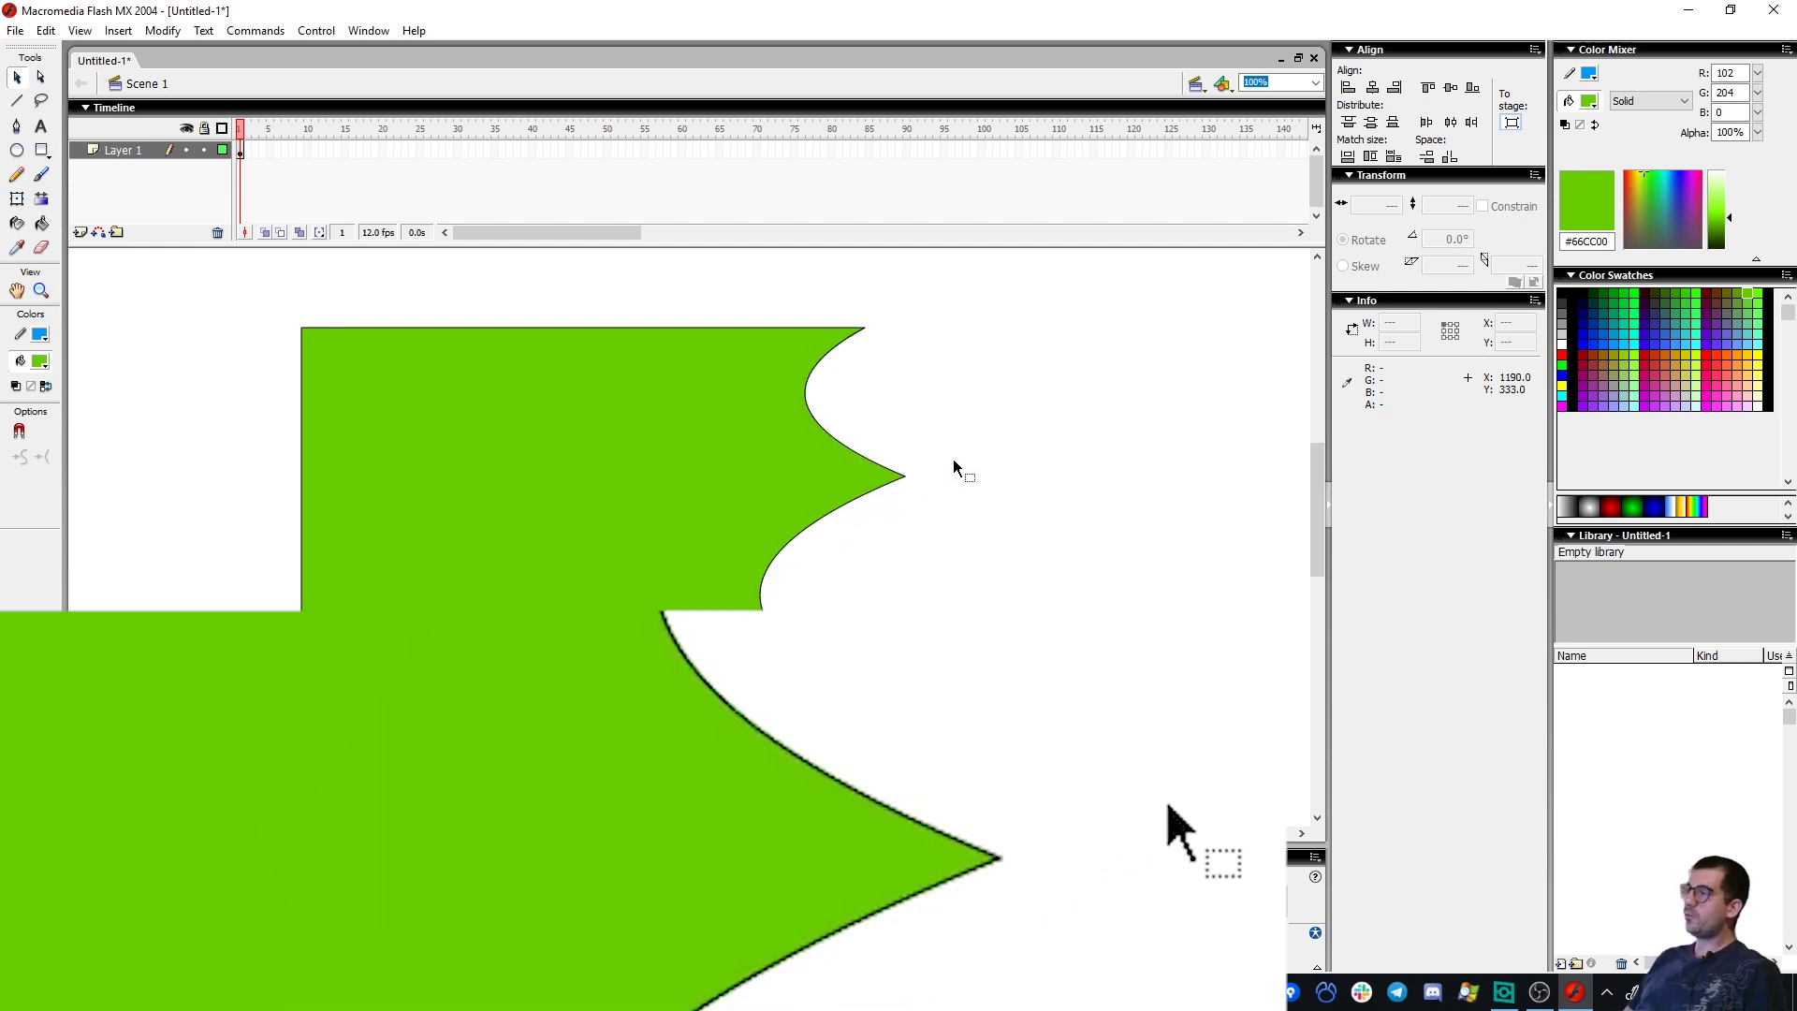
pyautogui.moveTo(805, 391); pyautogui.dragTo(844, 410)
pyautogui.moveTo(767, 563); pyautogui.dragTo(704, 570)
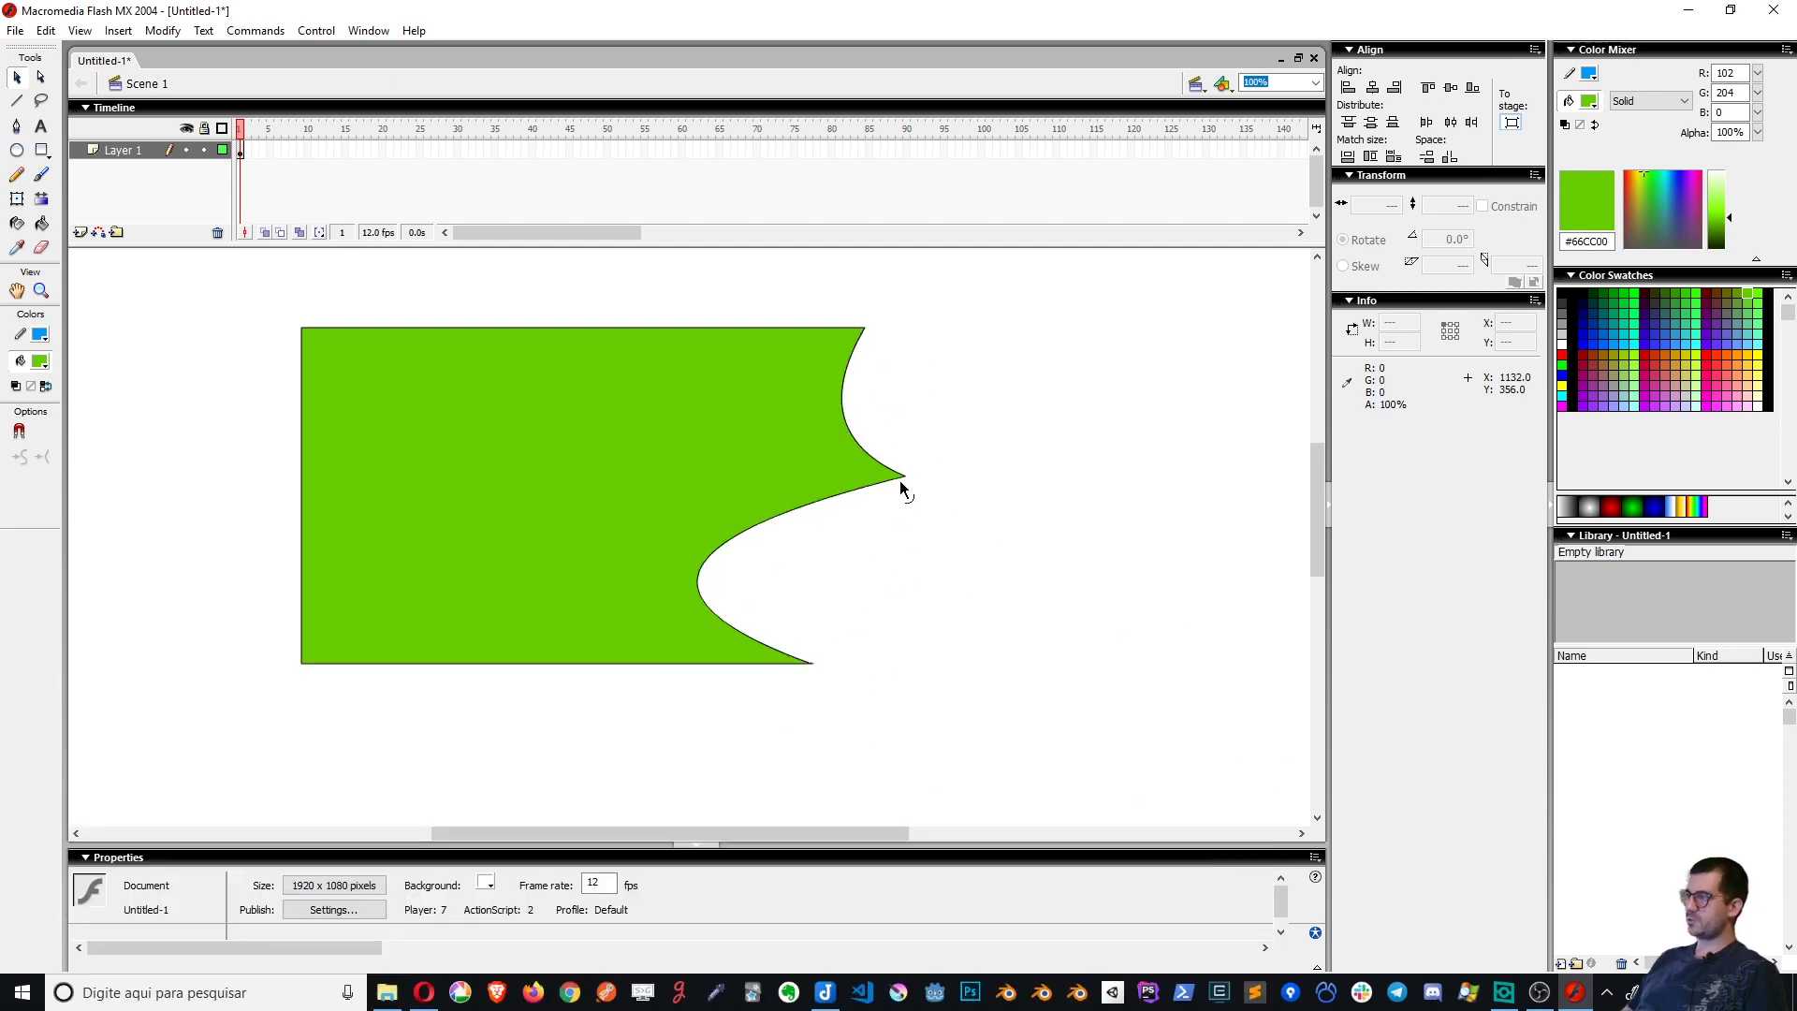
pyautogui.moveTo(906, 475); pyautogui.dragTo(974, 468)
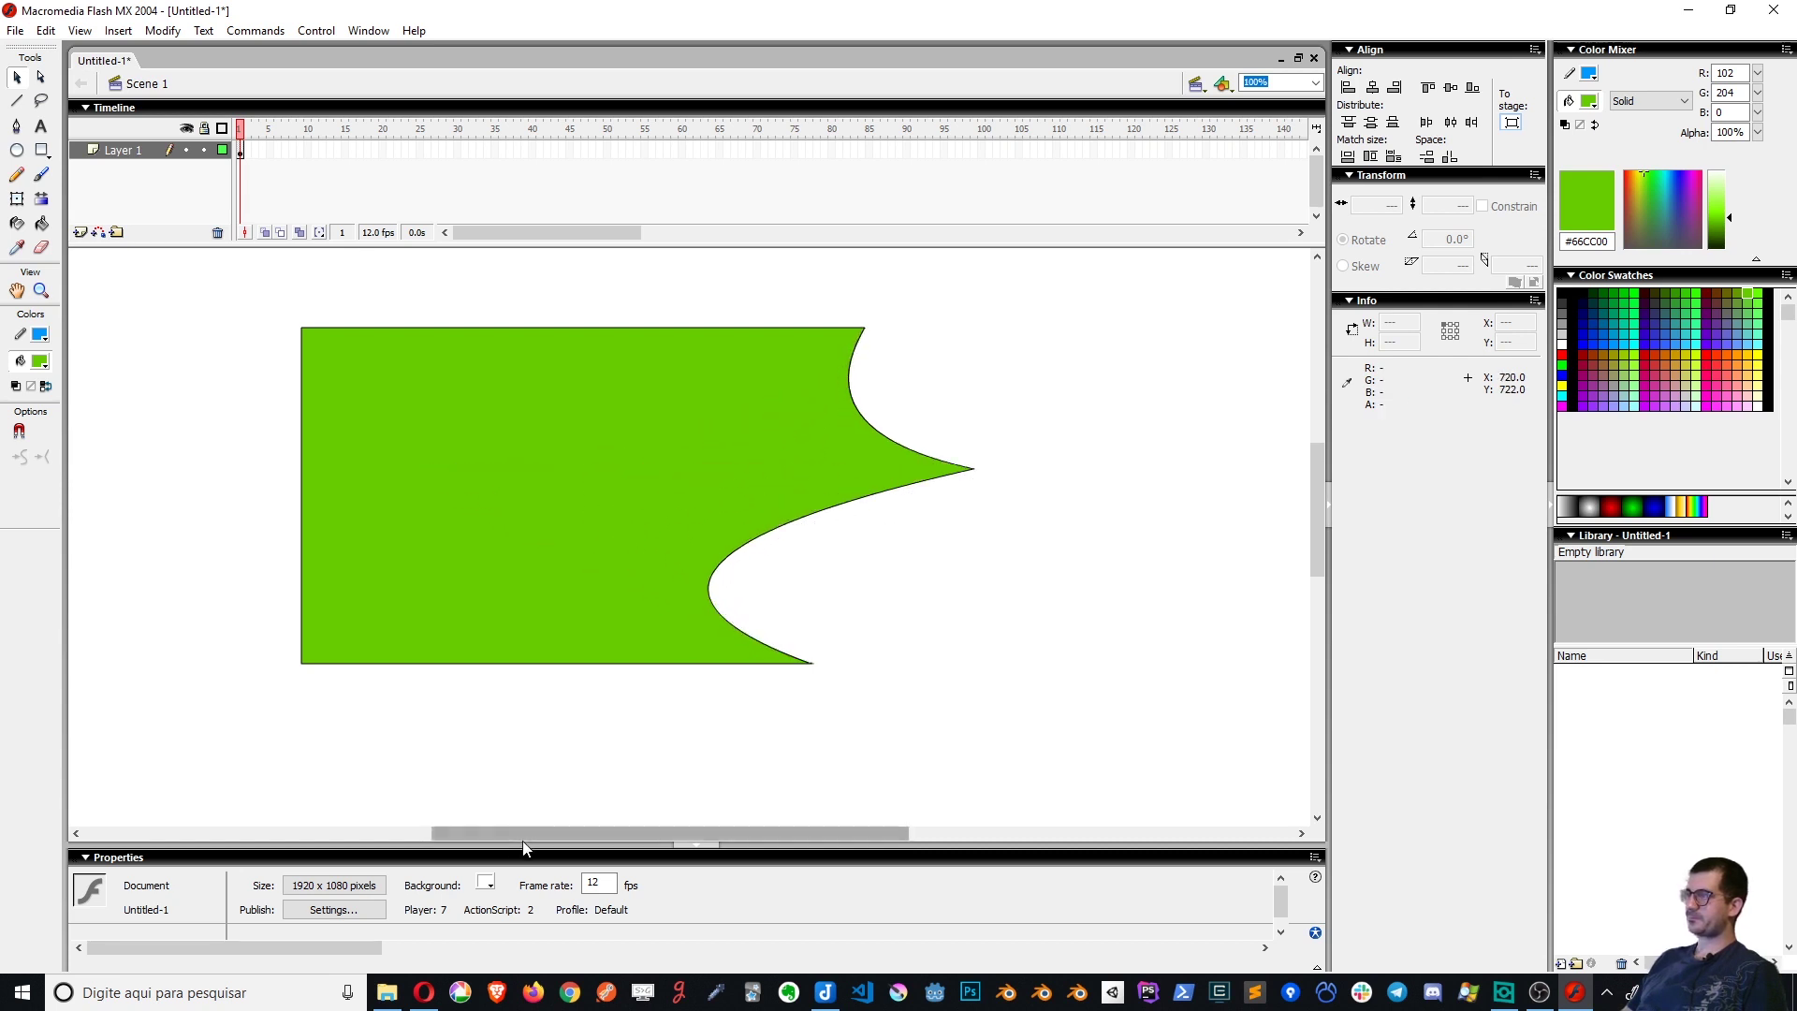
# Bend both curves beside the spike outward and pull the corner between them out into a single rounded tip
pyautogui.moveTo(702, 585); pyautogui.dragTo(1029, 538)
pyautogui.moveTo(854, 402); pyautogui.dragTo(1043, 395)
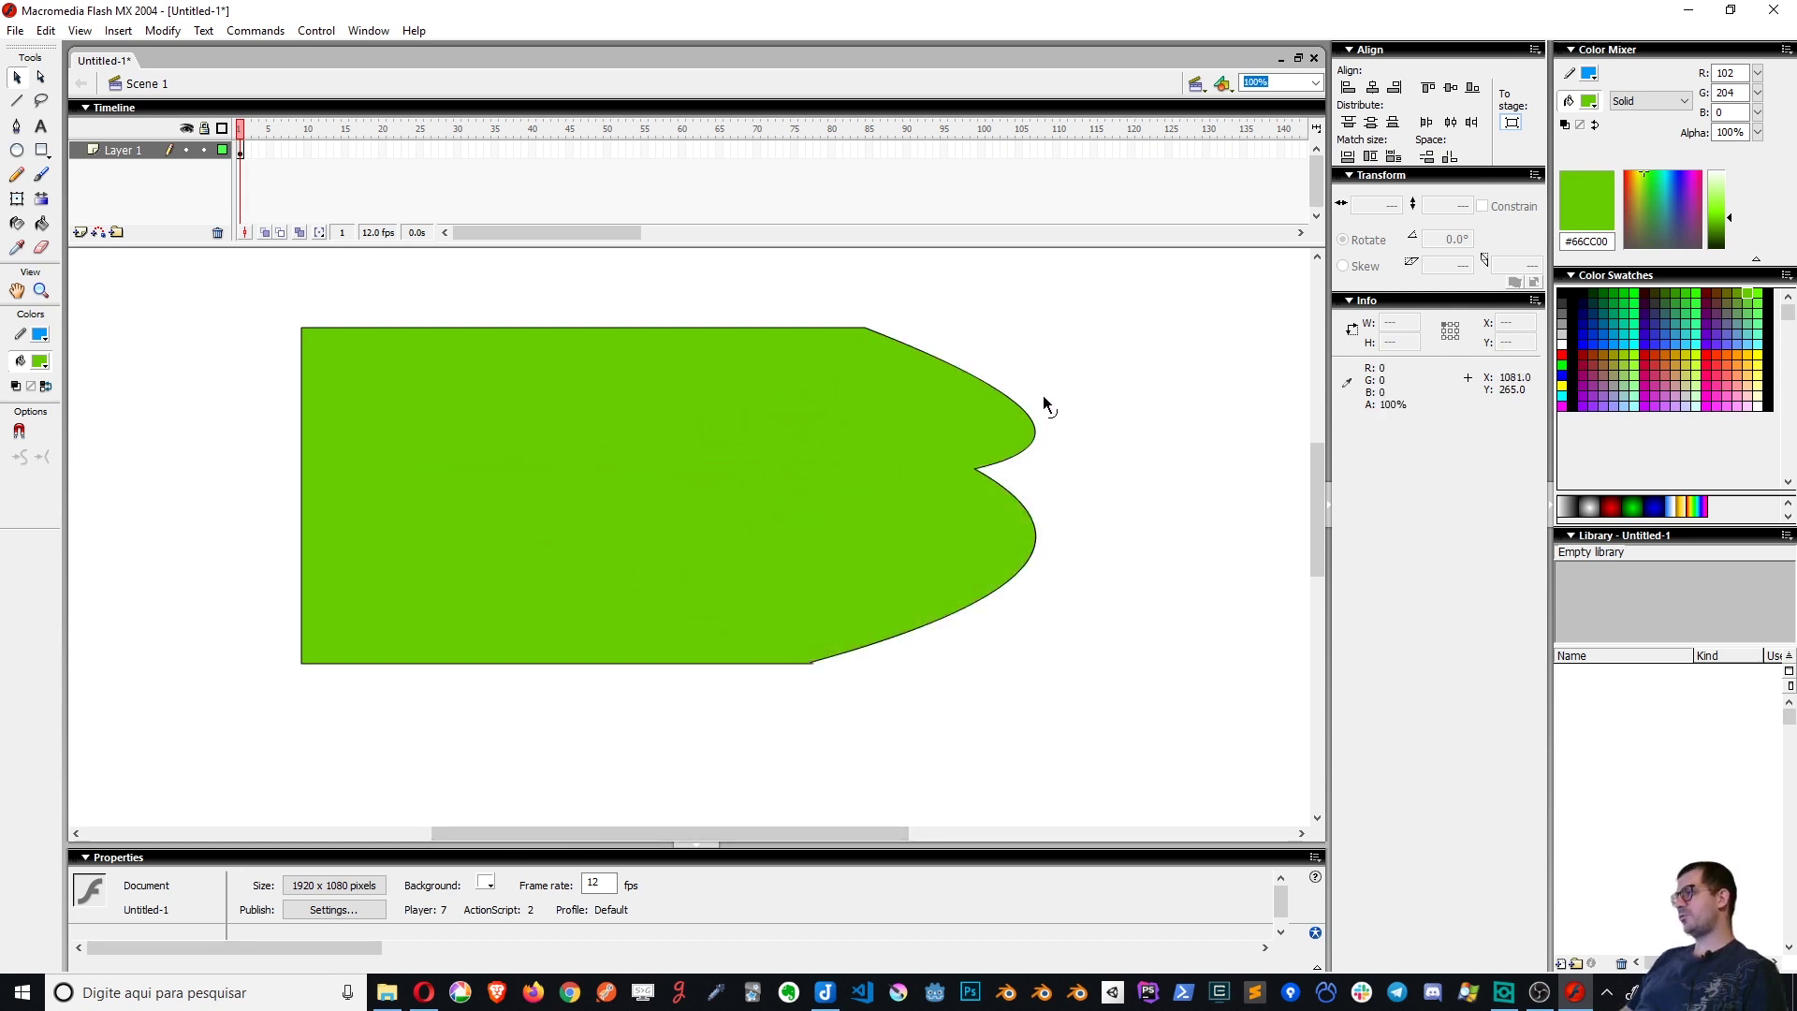
pyautogui.moveTo(974, 469); pyautogui.dragTo(1146, 474)
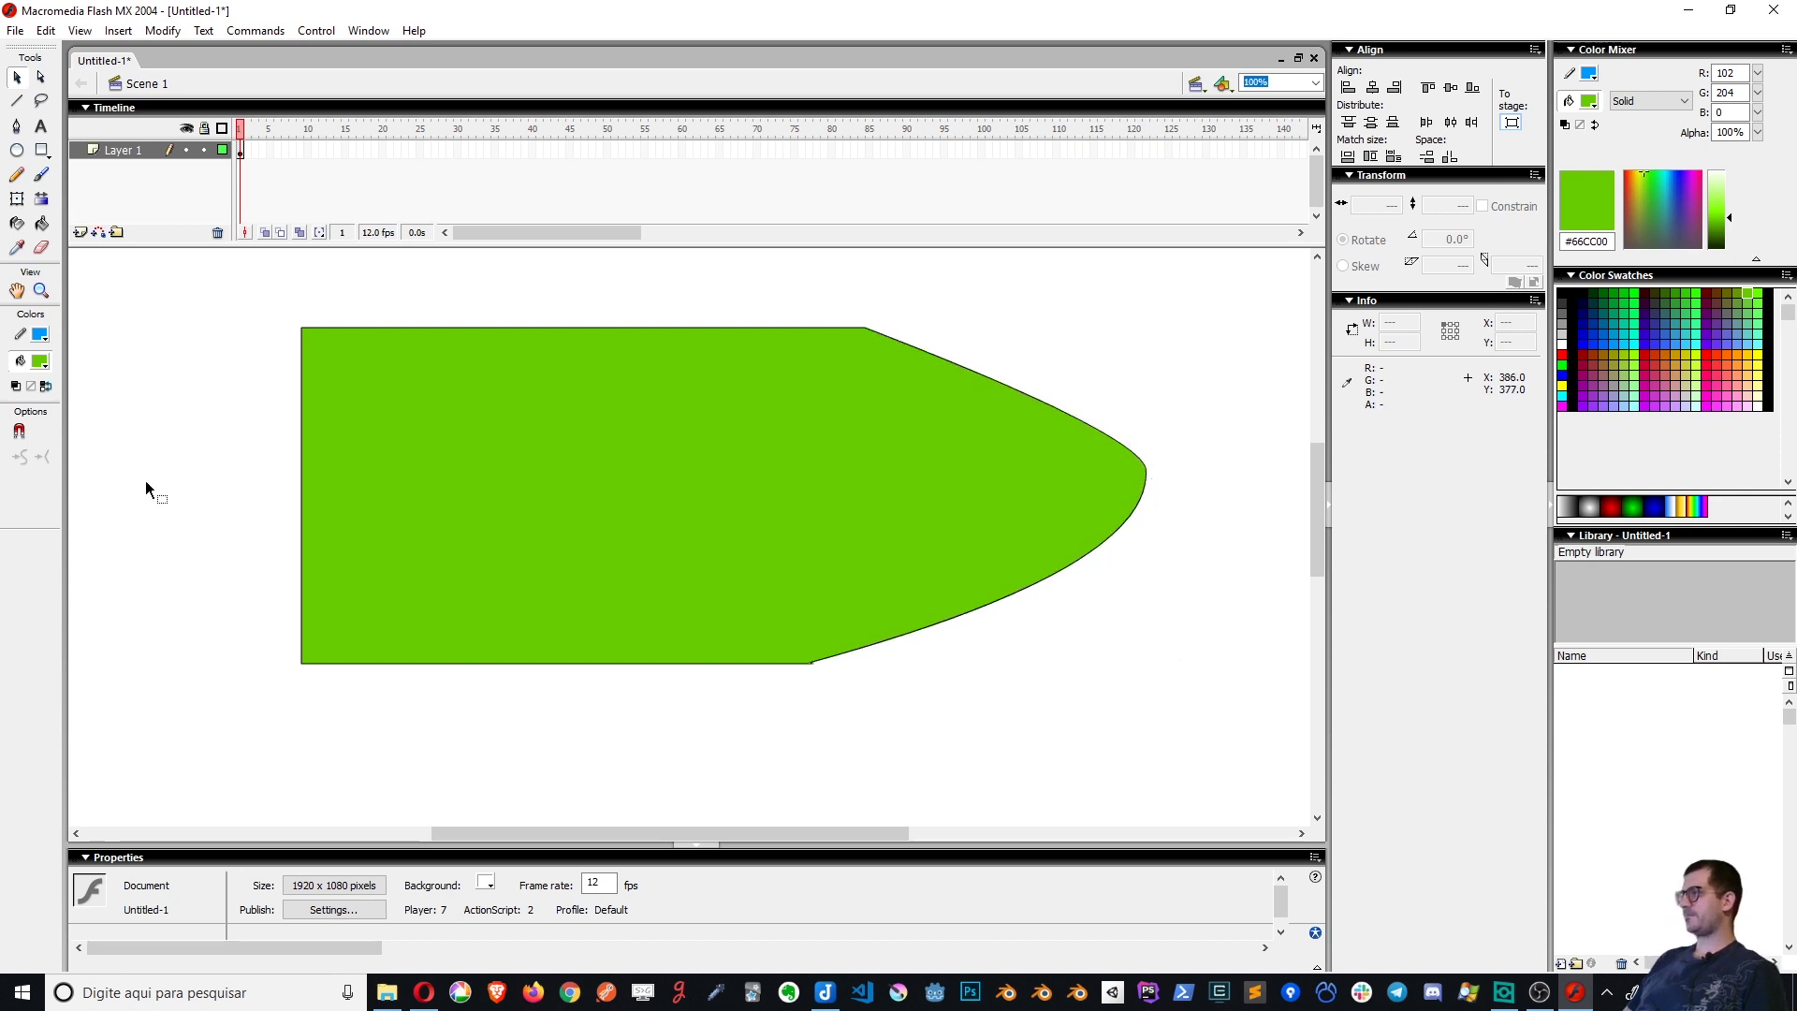
# Turn on Snap to Objects and move the shape's rounded right tip slightly down and back inward
pyautogui.click(20, 431)
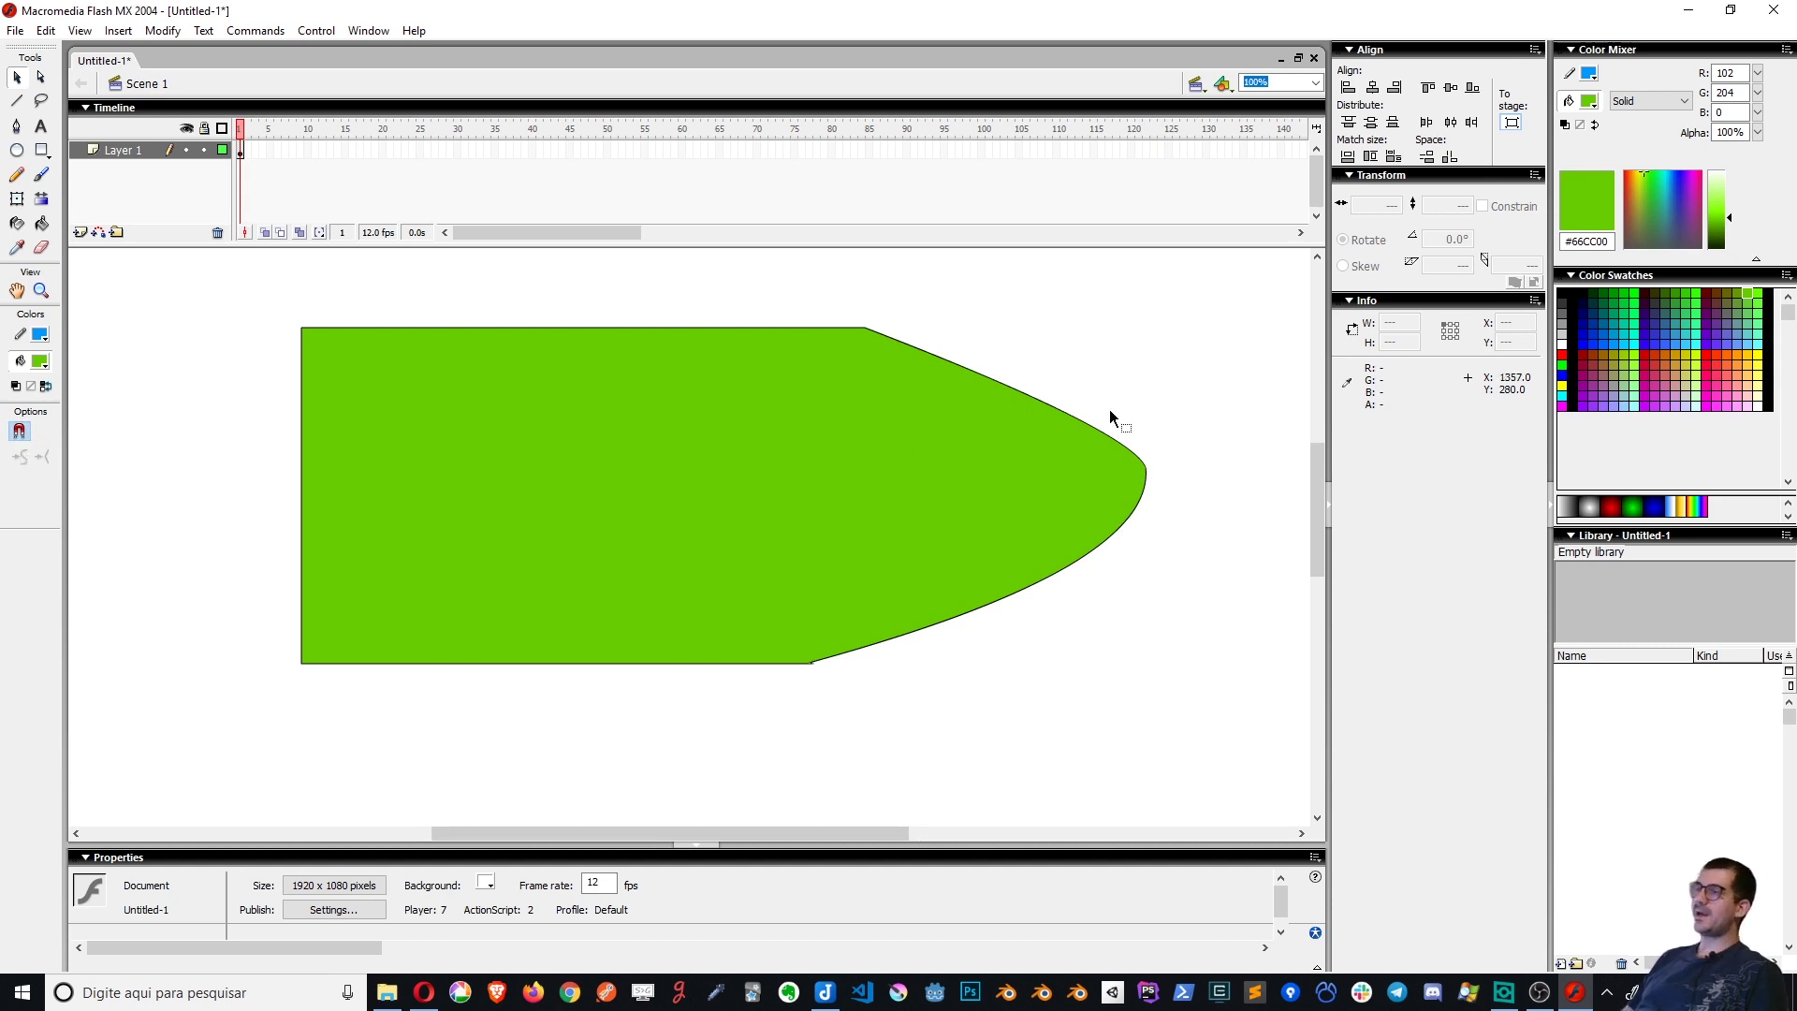
pyautogui.moveTo(1144, 467)
pyautogui.mouseDown()
pyautogui.moveTo(1175, 472)
pyautogui.moveTo(1138, 475)
pyautogui.moveTo(1142, 493)
pyautogui.mouseUp()
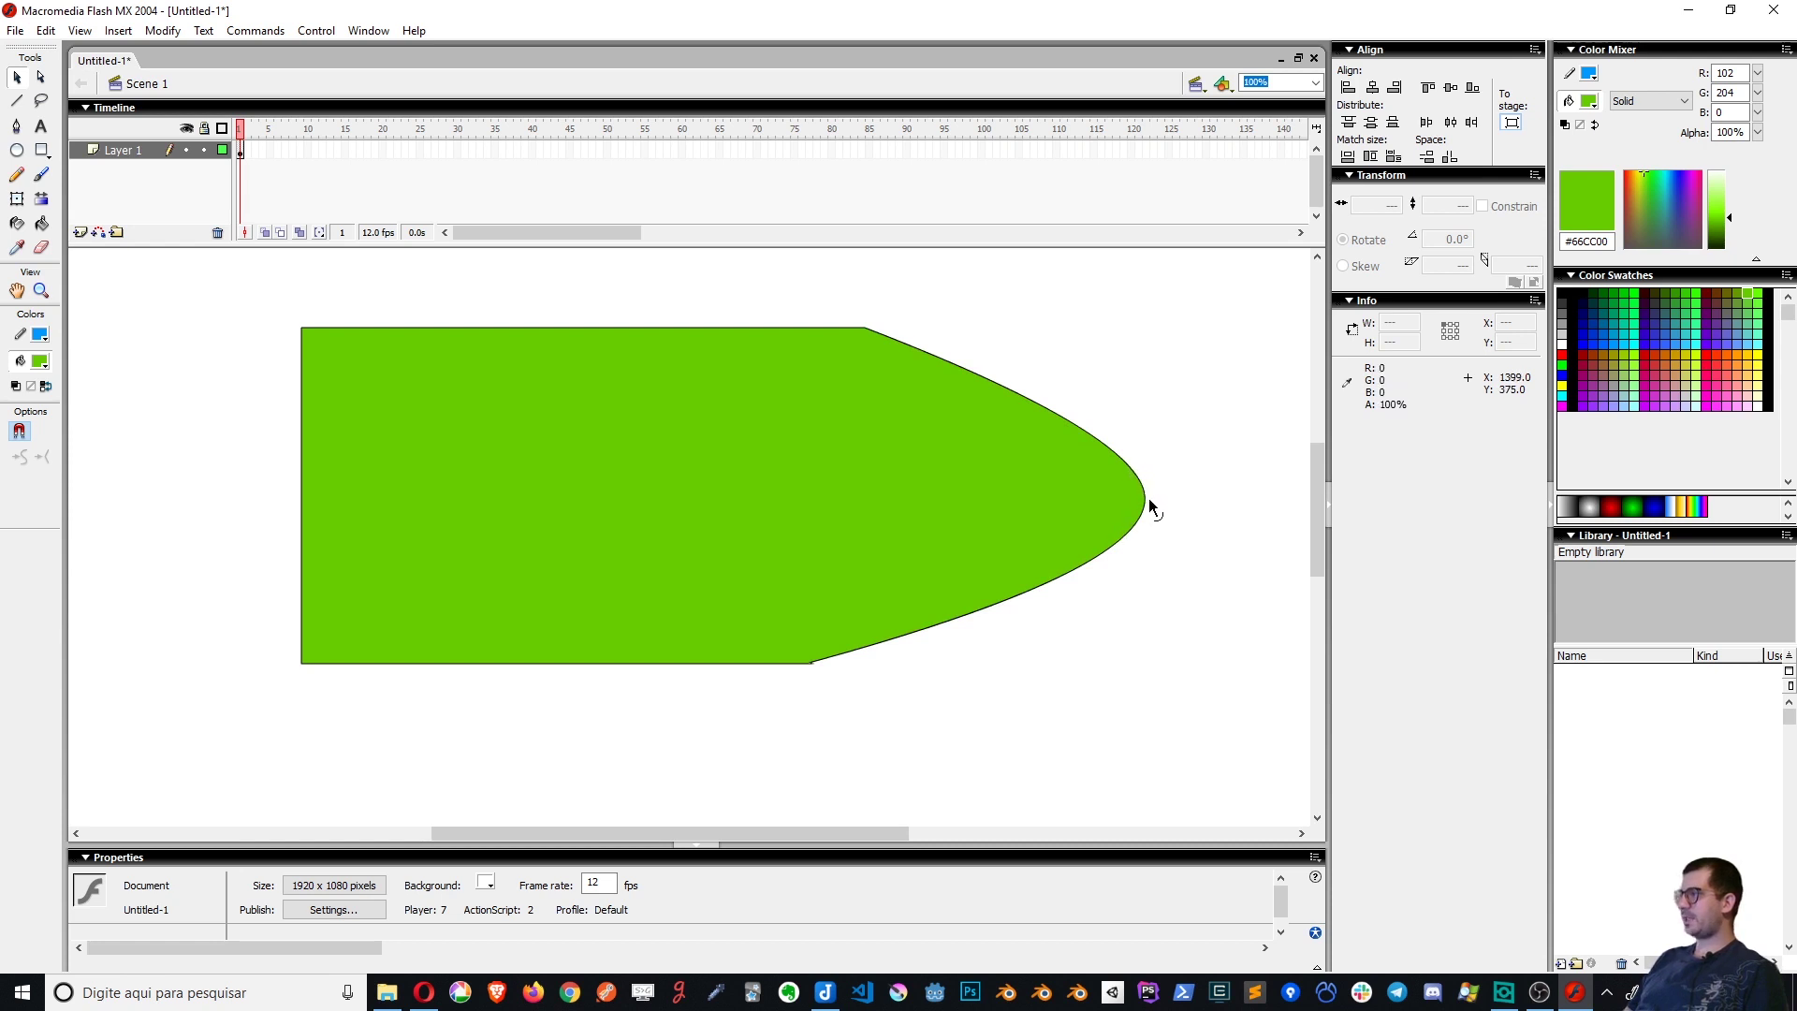
pyautogui.moveTo(1142, 494); pyautogui.dragTo(1035, 475)
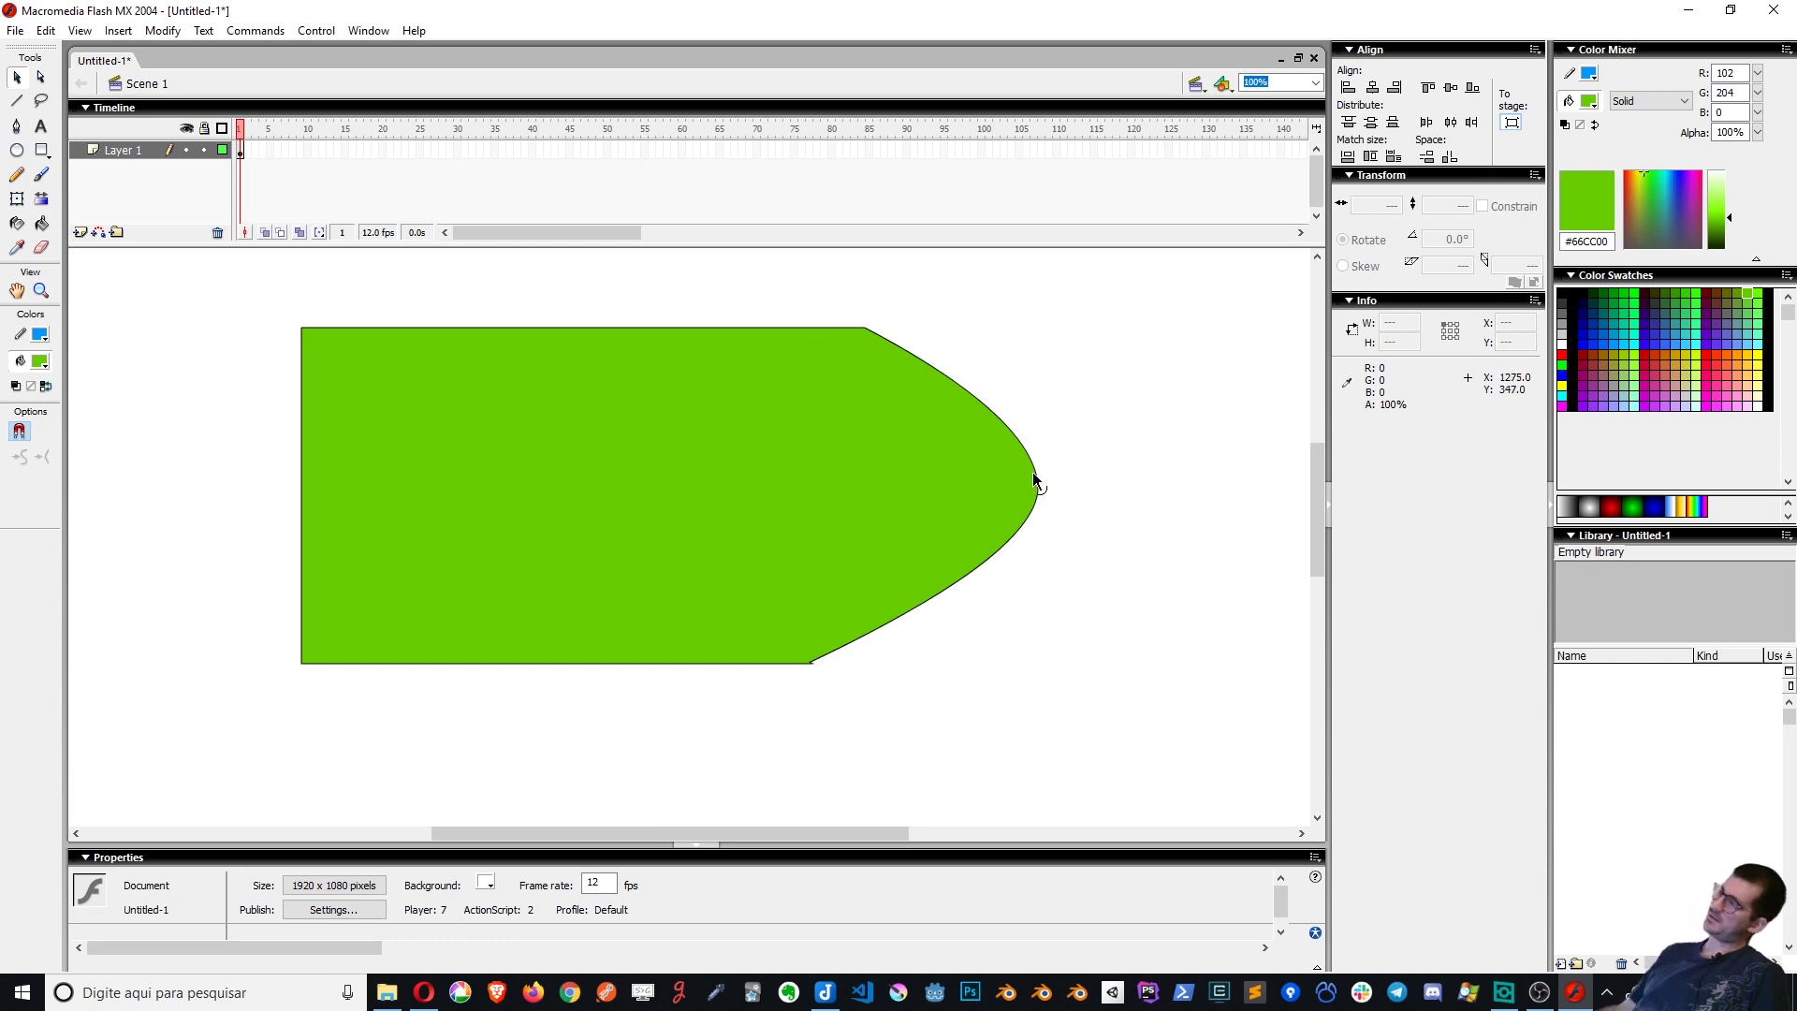
# Try pulling a new corner into the middle of the right curve and bending the edge deeply inward, undoing these changes
pyautogui.moveTo(1034, 478); pyautogui.dragTo(901, 490)
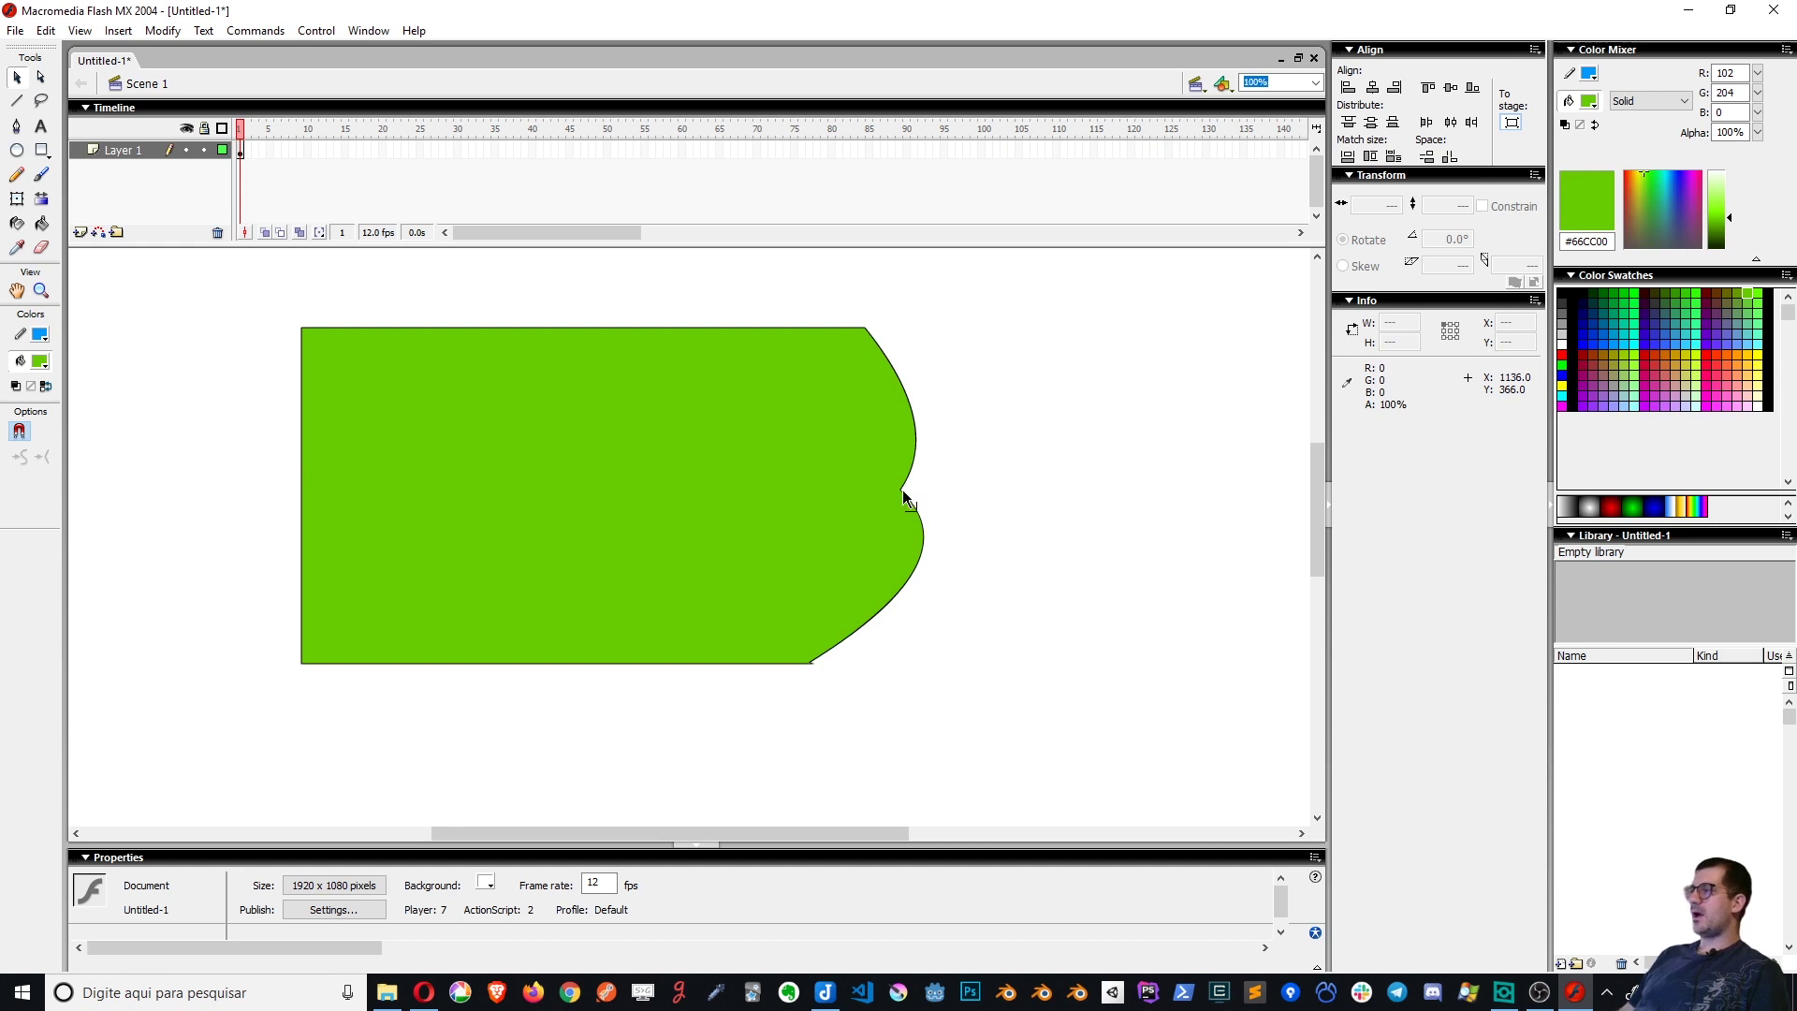
pyautogui.moveTo(898, 491)
pyautogui.mouseDown()
pyautogui.moveTo(956, 491)
pyautogui.moveTo(897, 484)
pyautogui.mouseUp()
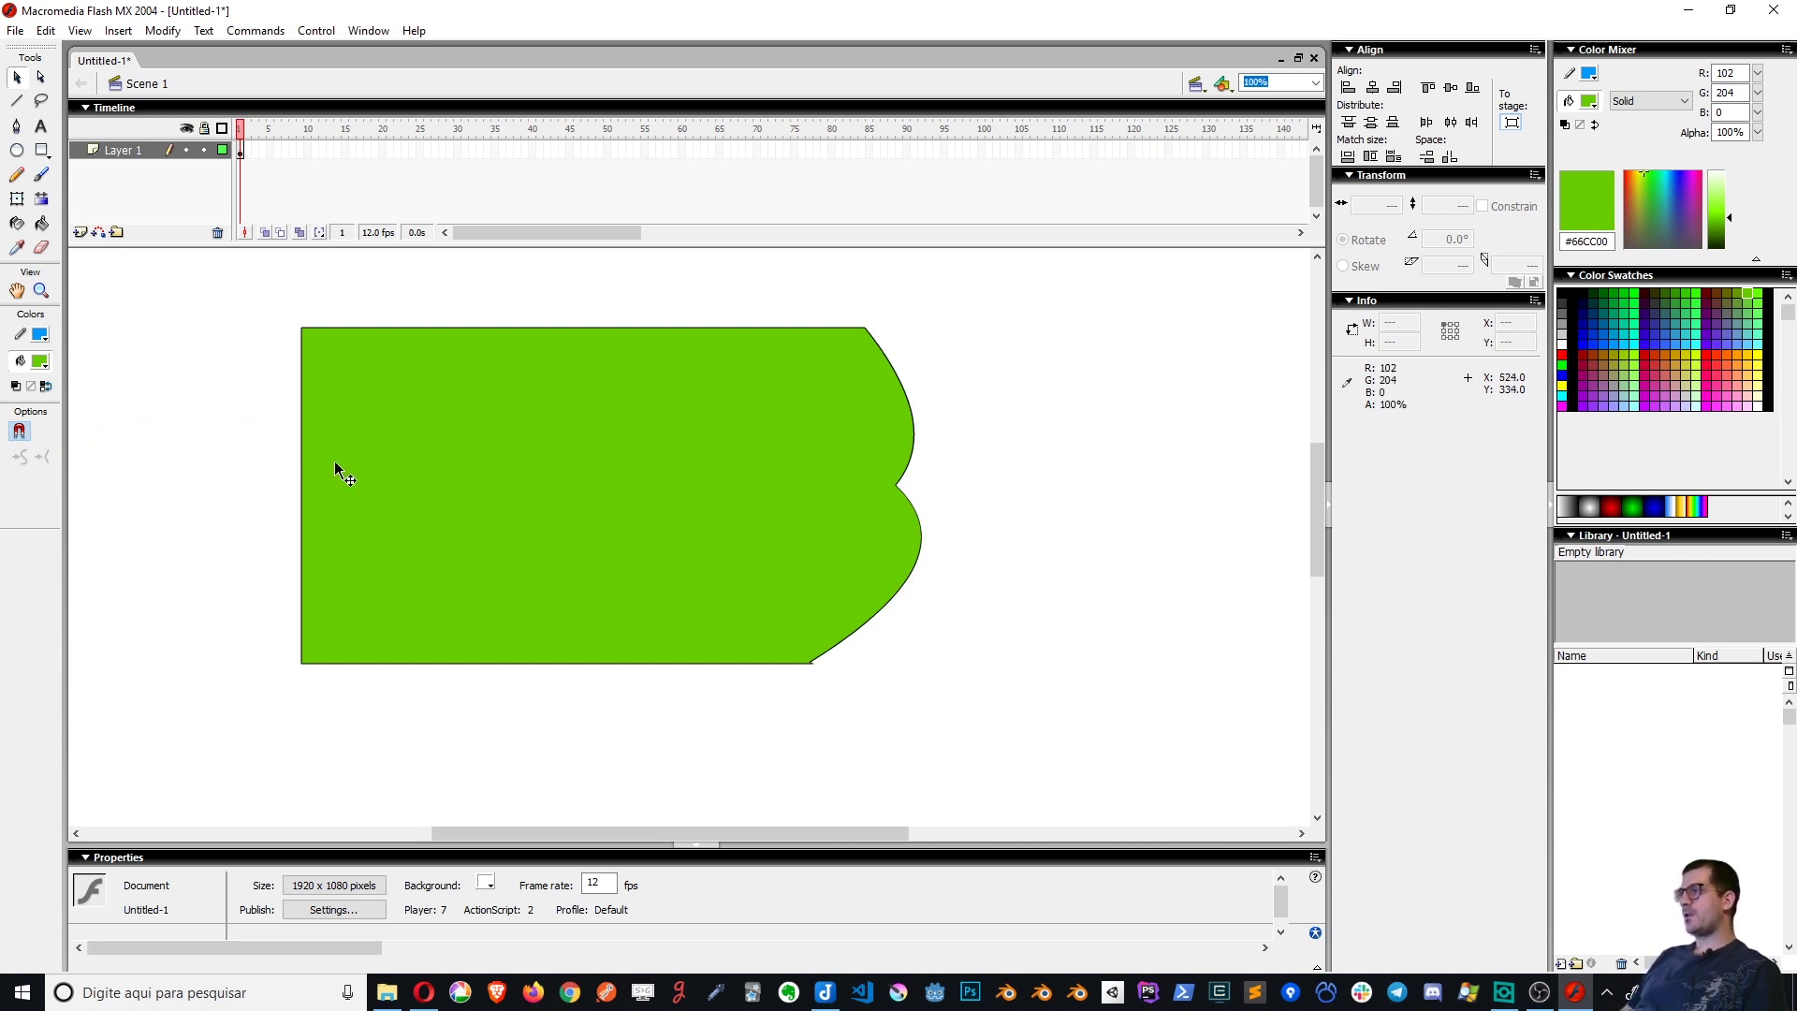
pyautogui.moveTo(895, 485); pyautogui.dragTo(494, 504)
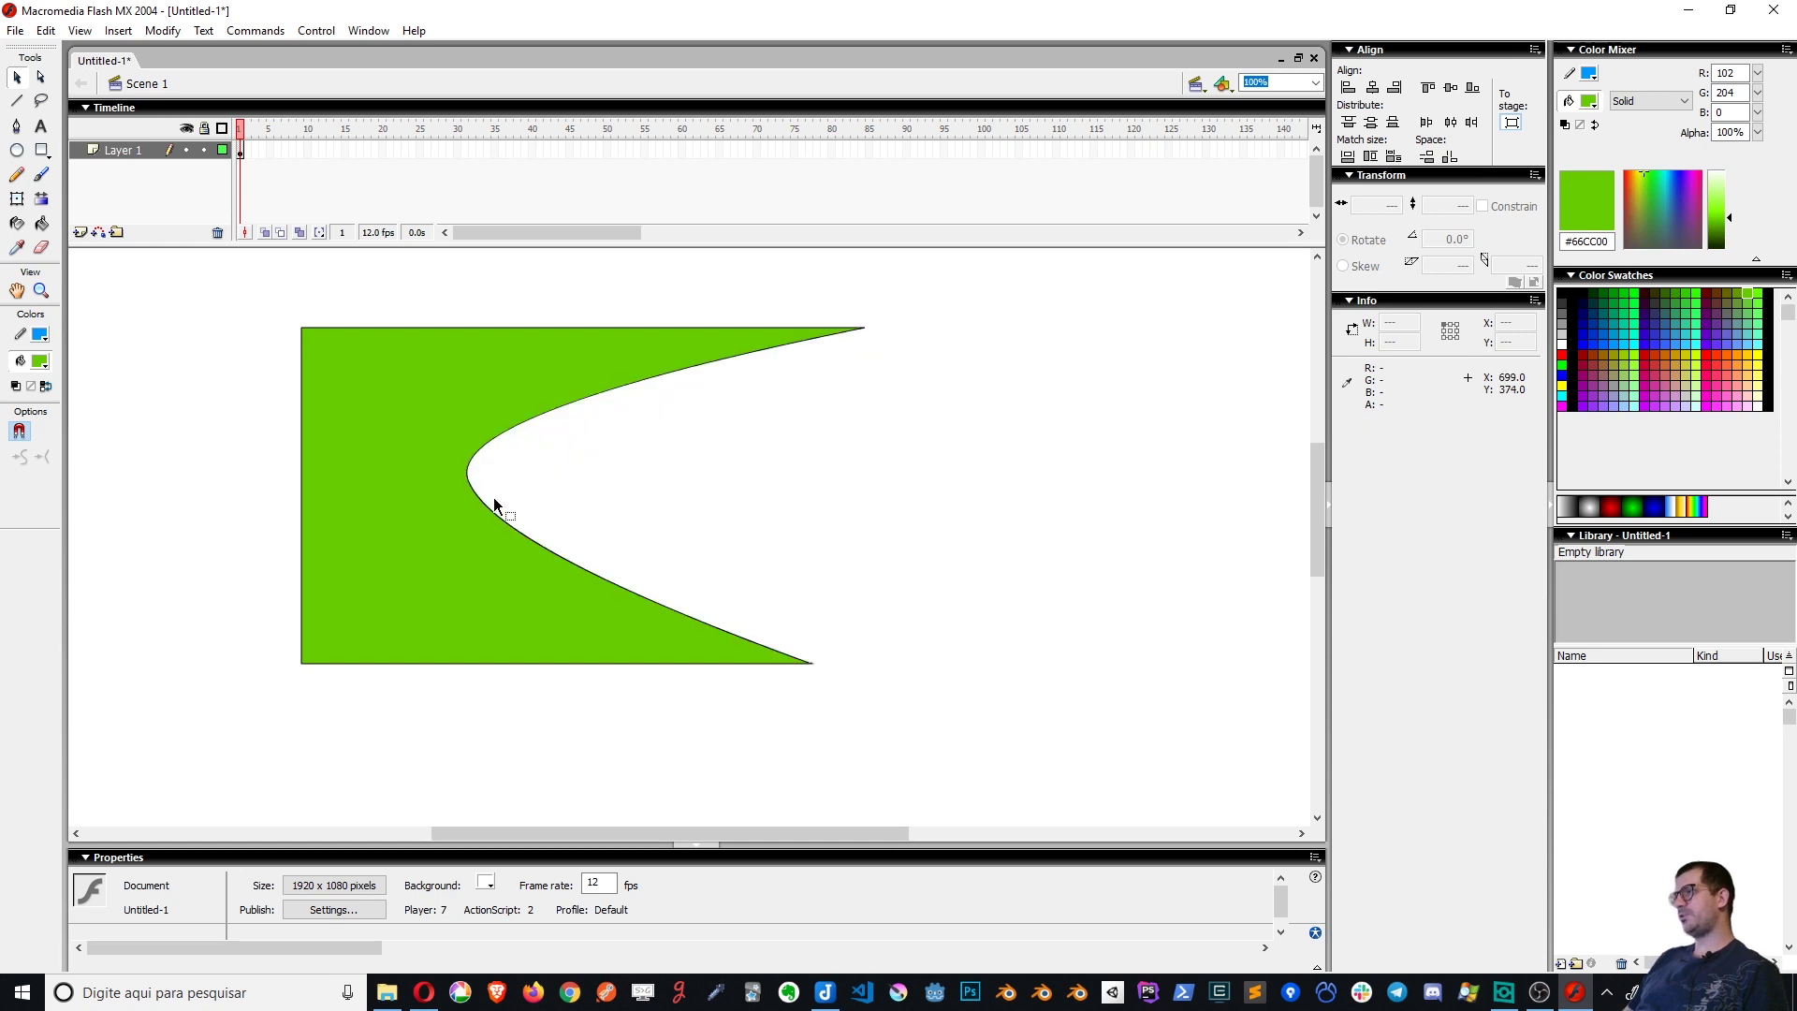
pyautogui.hotkey('ctrl', 'z')
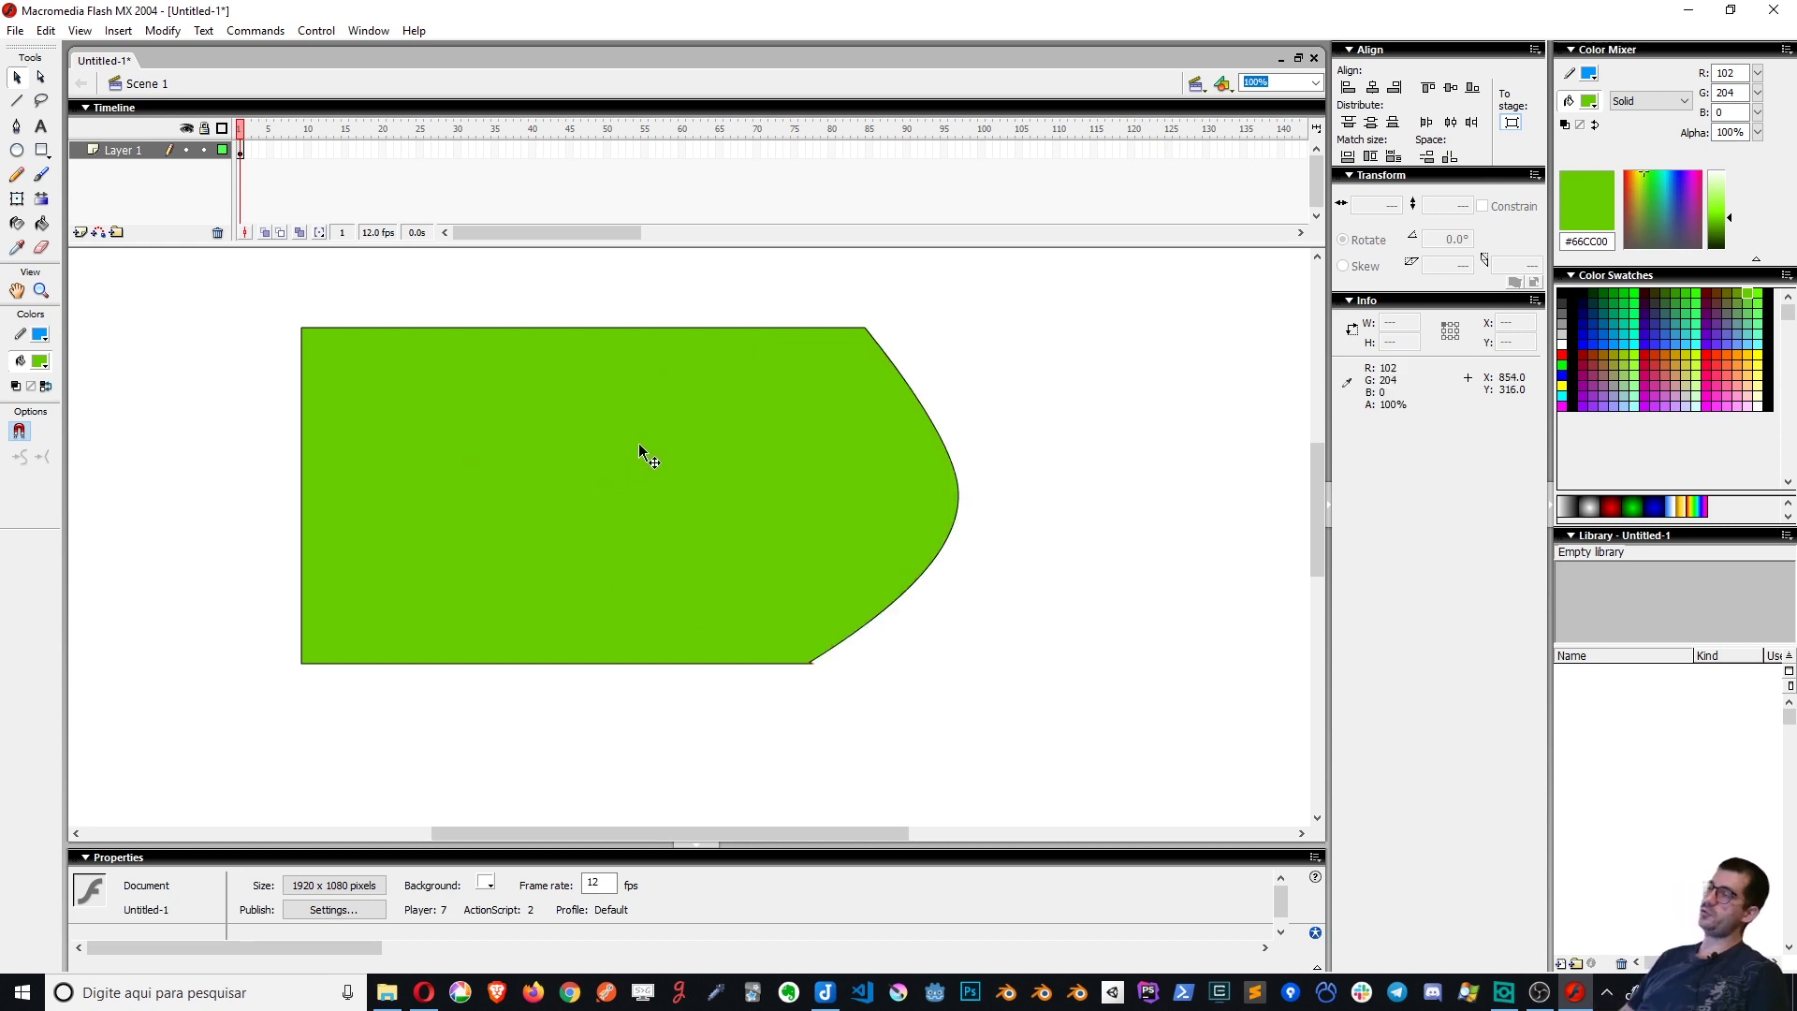
# Bend the shape's top edge slightly inward and pull a new corner inward from the right curve to form a notch
pyautogui.moveTo(570, 328)
pyautogui.mouseDown()
pyautogui.moveTo(576, 423)
pyautogui.moveTo(578, 333)
pyautogui.mouseUp()
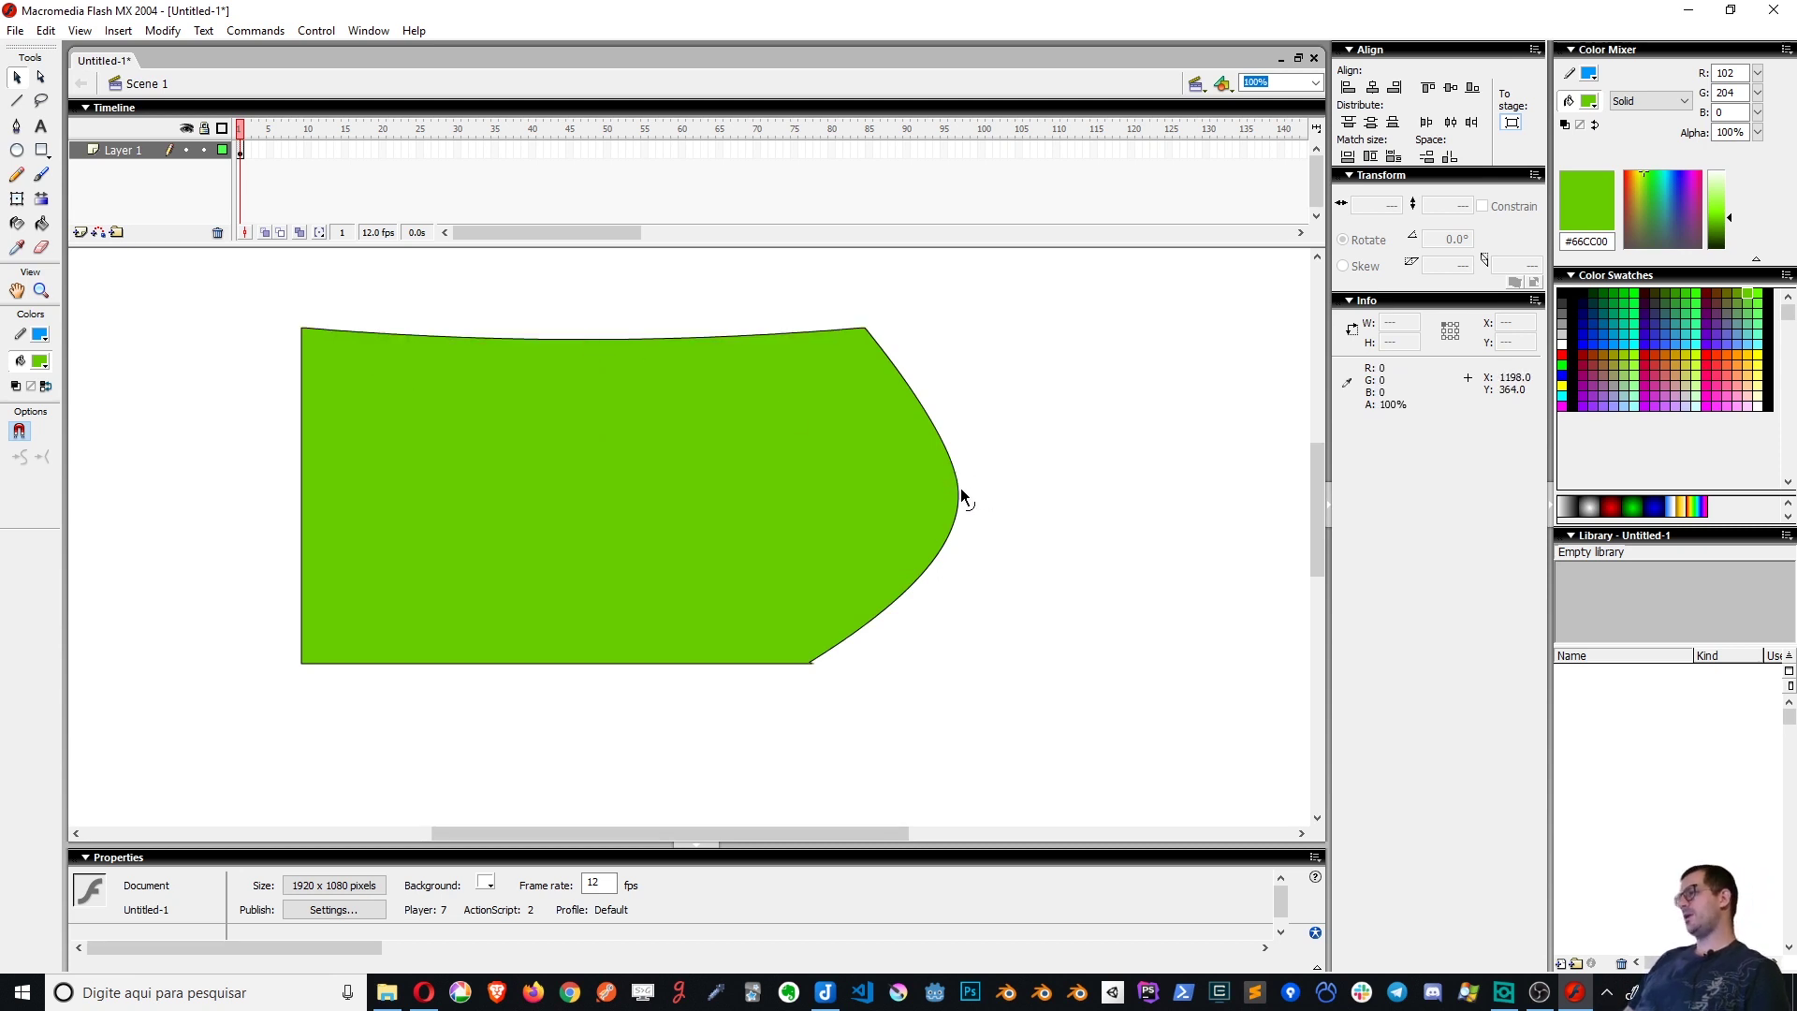
pyautogui.moveTo(956, 487); pyautogui.dragTo(898, 486)
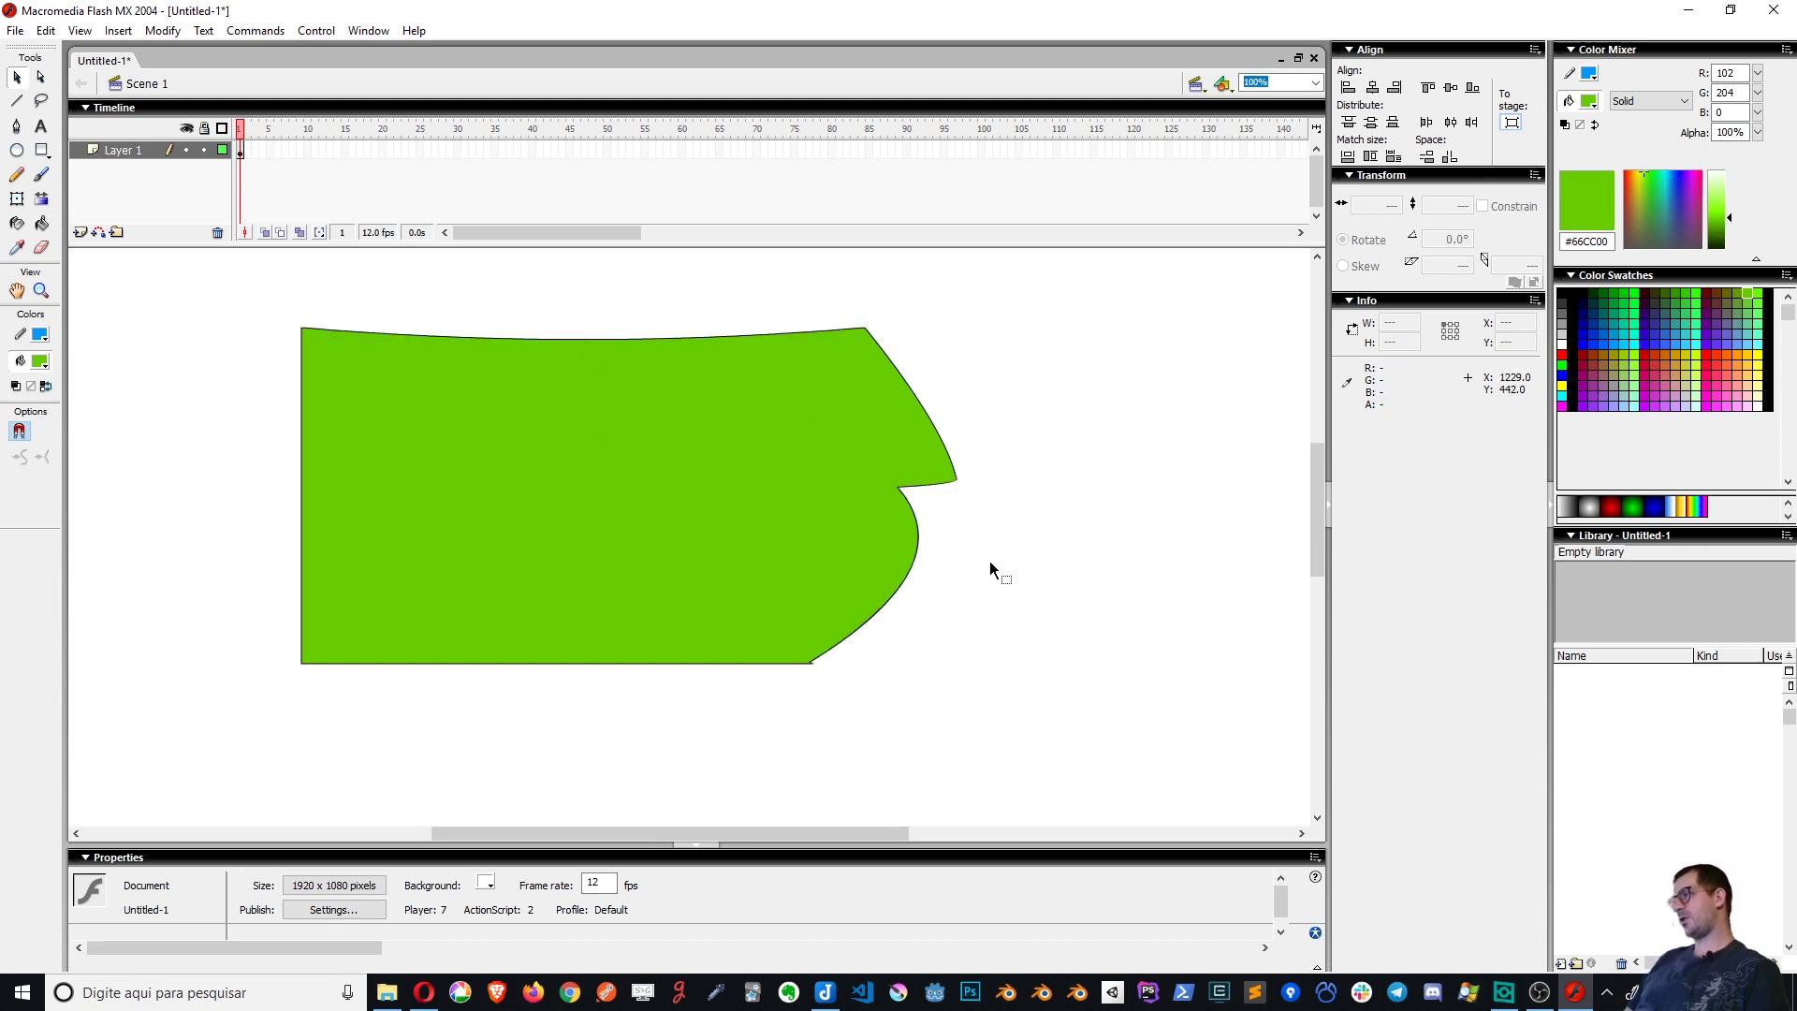
# Display the outline's anchor points around the notch on the right side with the Subselection tool
pyautogui.click(38, 77)
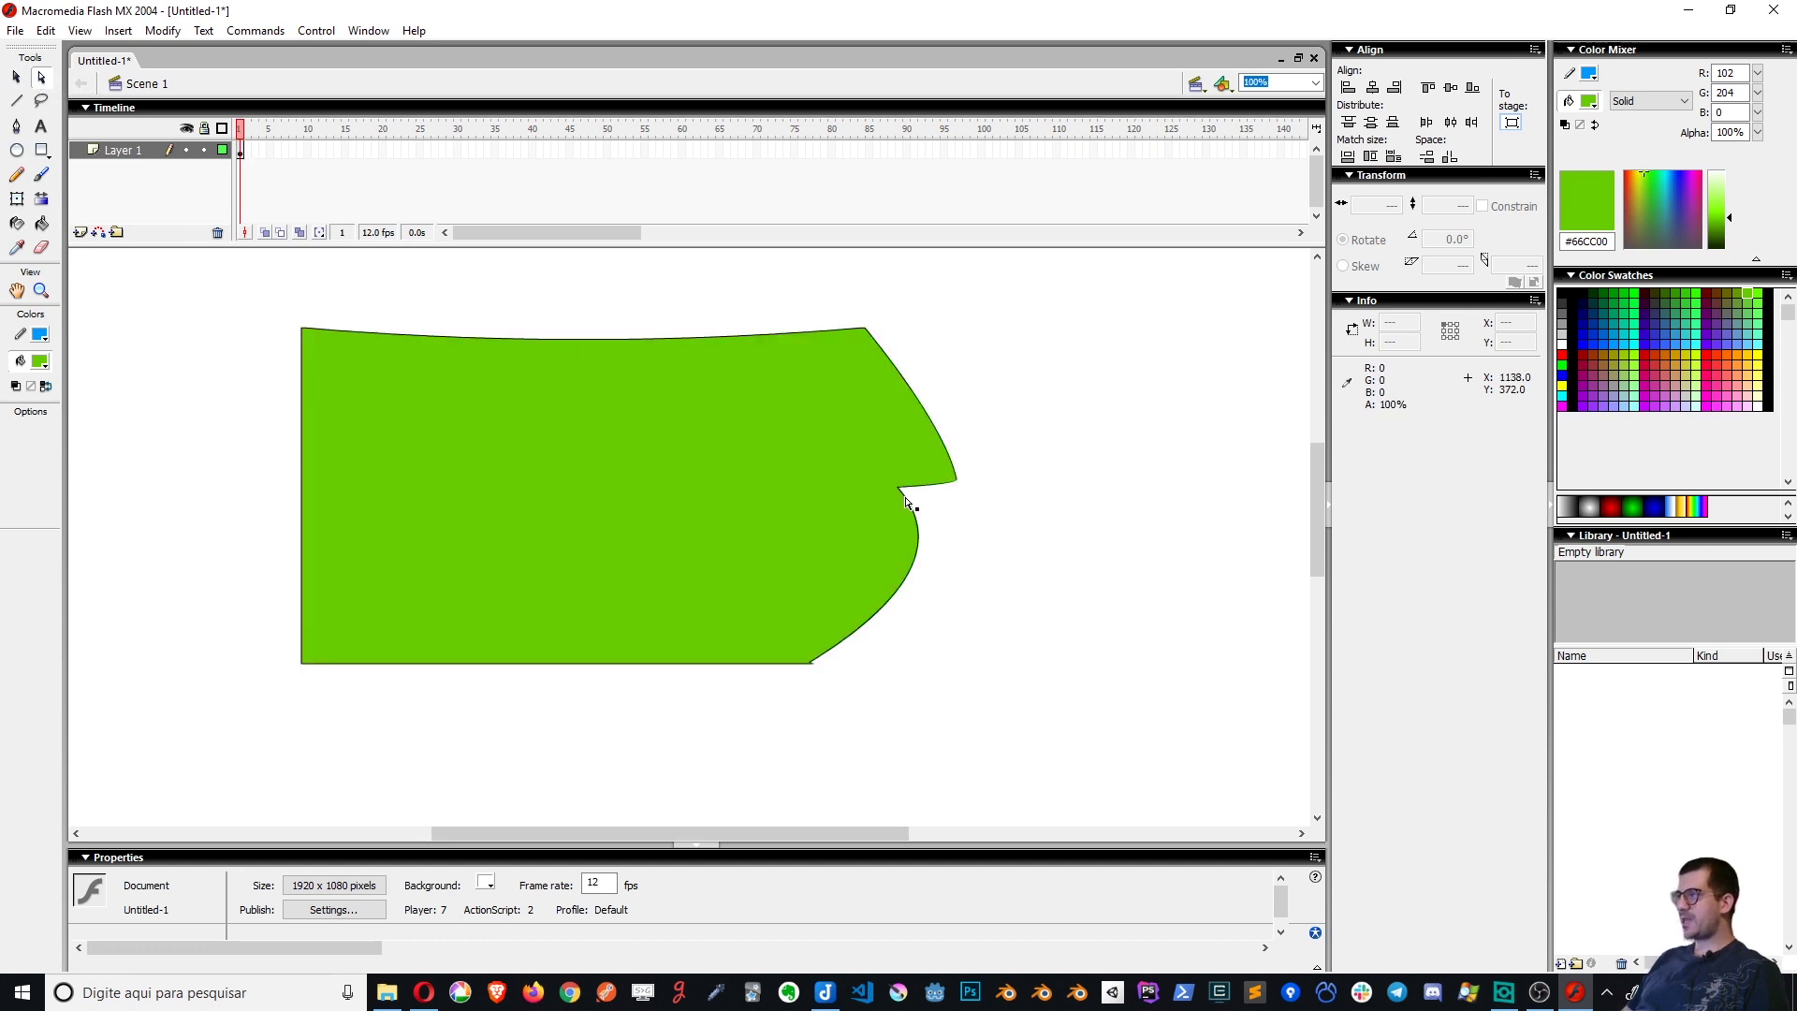
pyautogui.press('z')
pyautogui.moveTo(832, 380); pyautogui.dragTo(1042, 594)
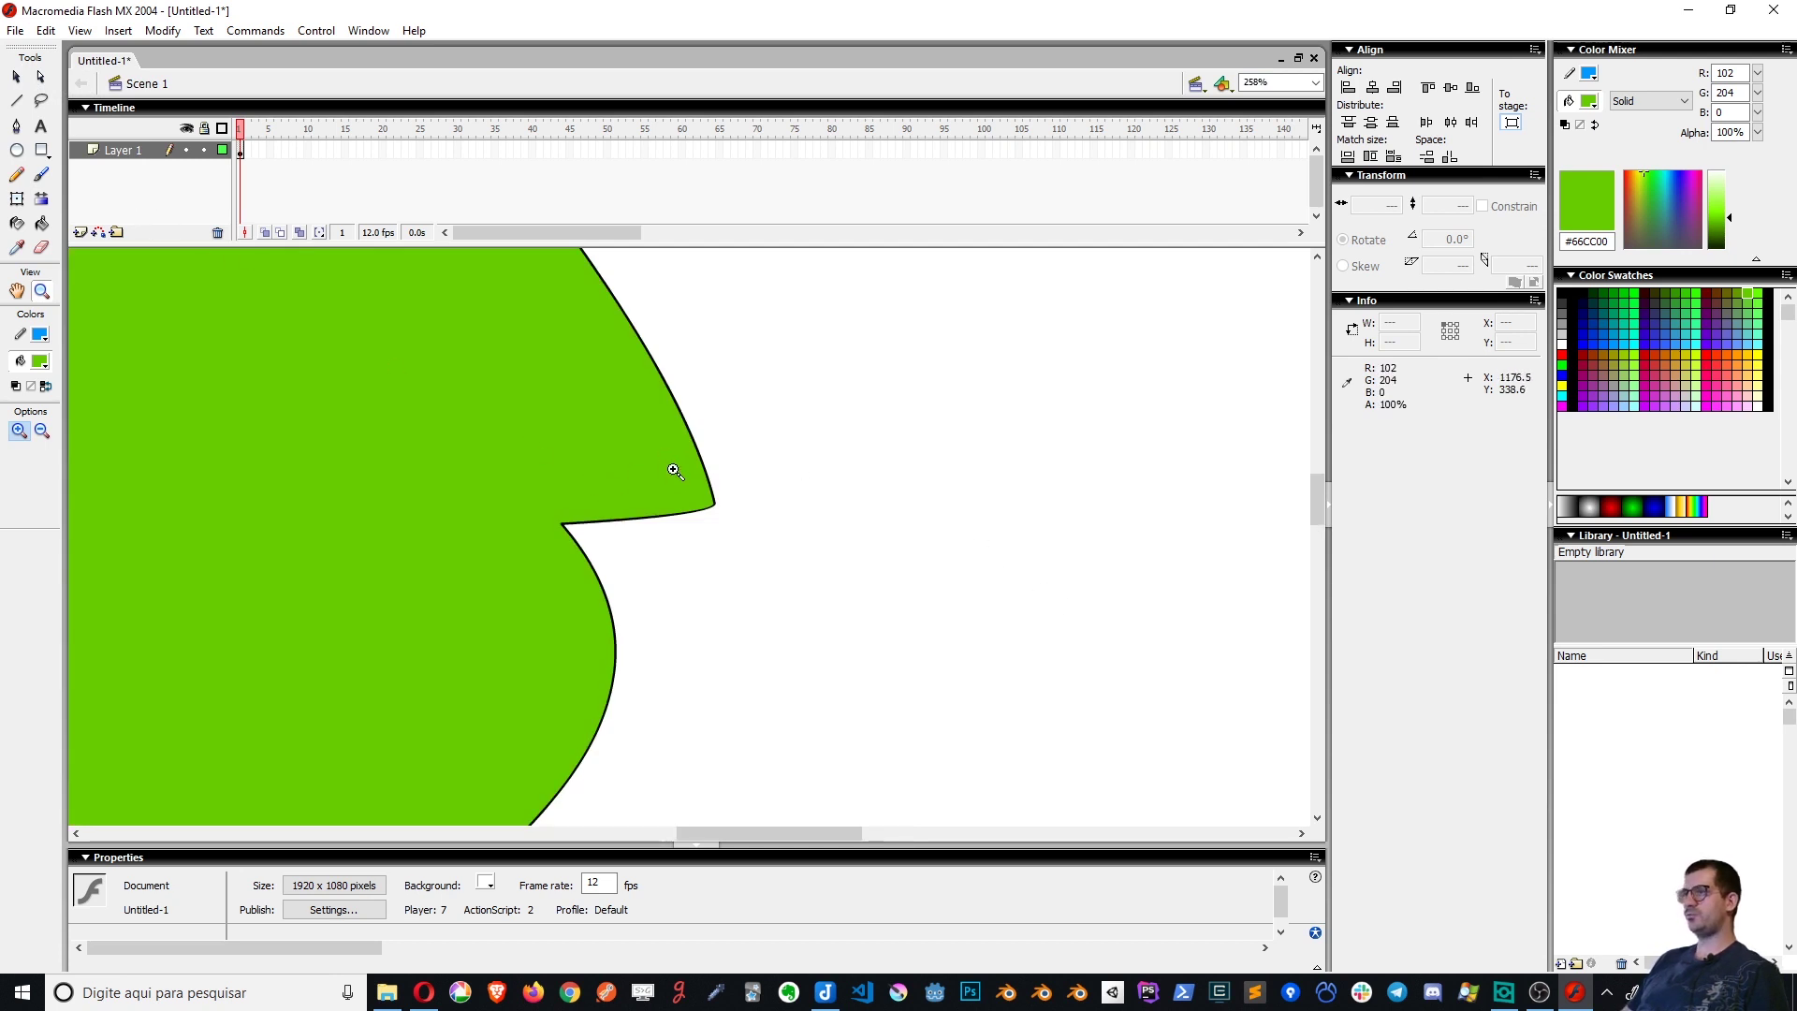
pyautogui.press('a')
pyautogui.click(564, 526)
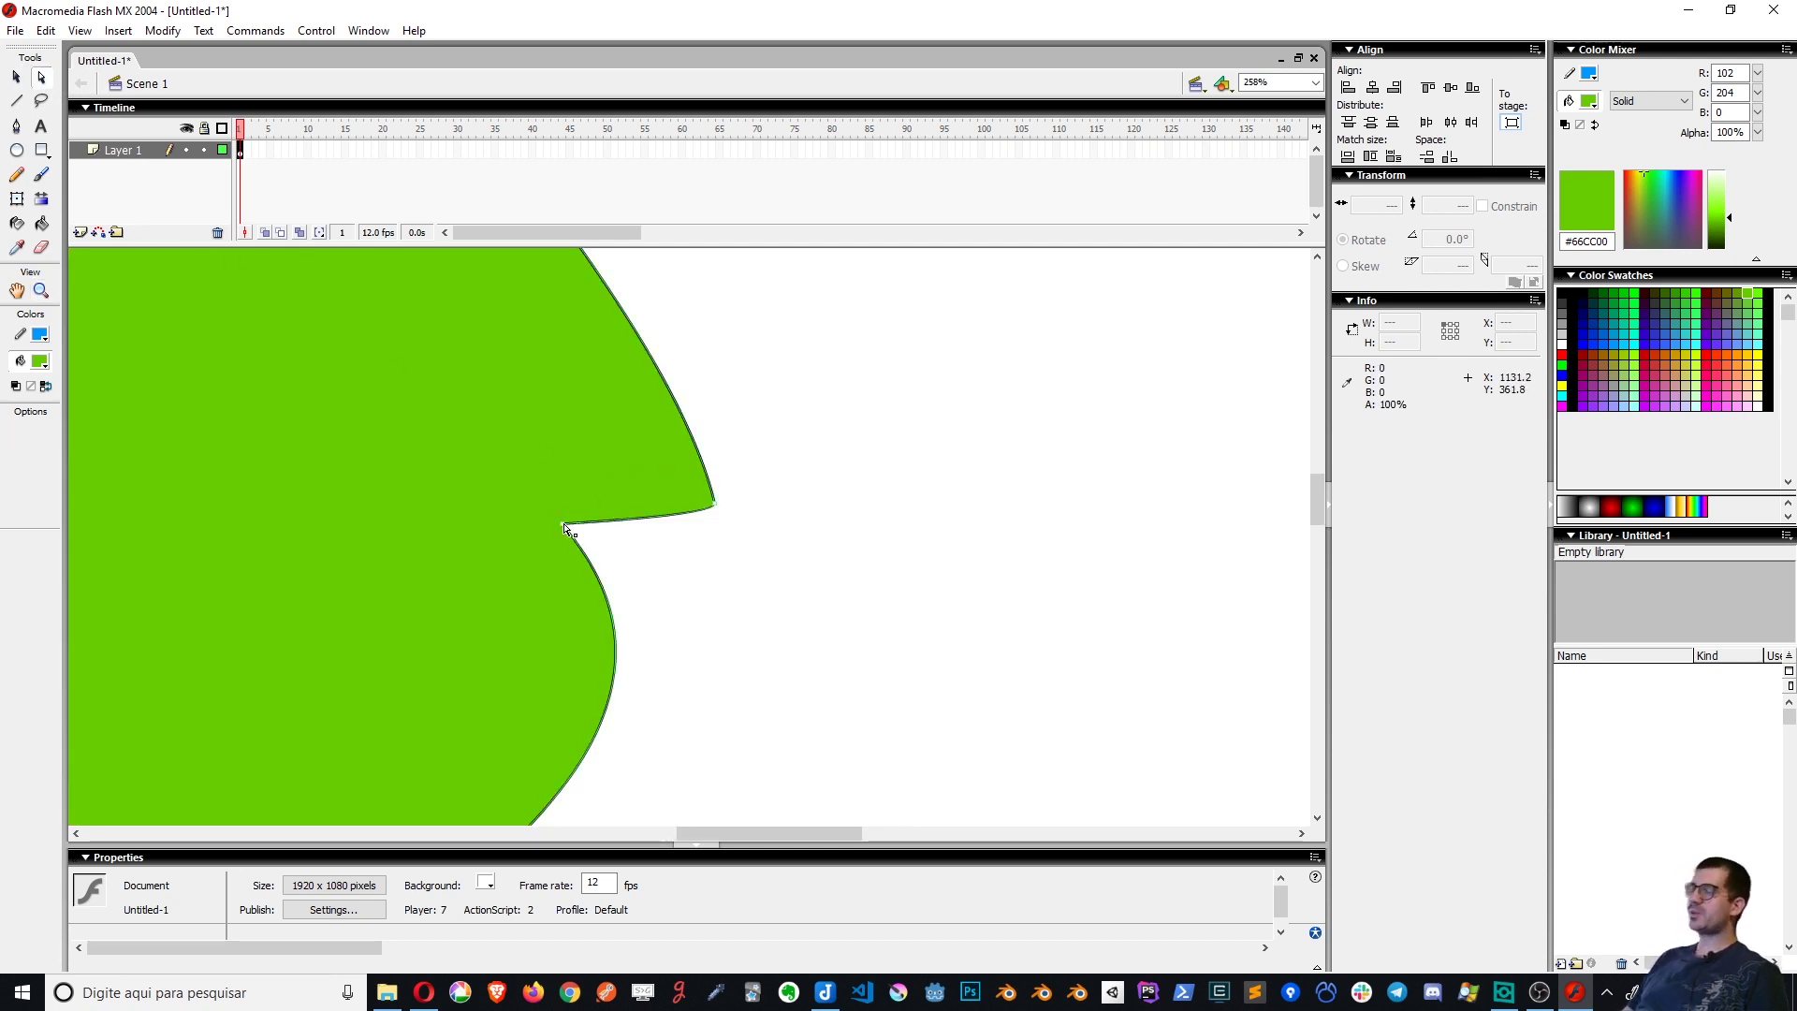
# Switch to the browser, review the Pen Tool handout's diagrams on anchor points and curves, and return to Flash
pyautogui.click(424, 992)
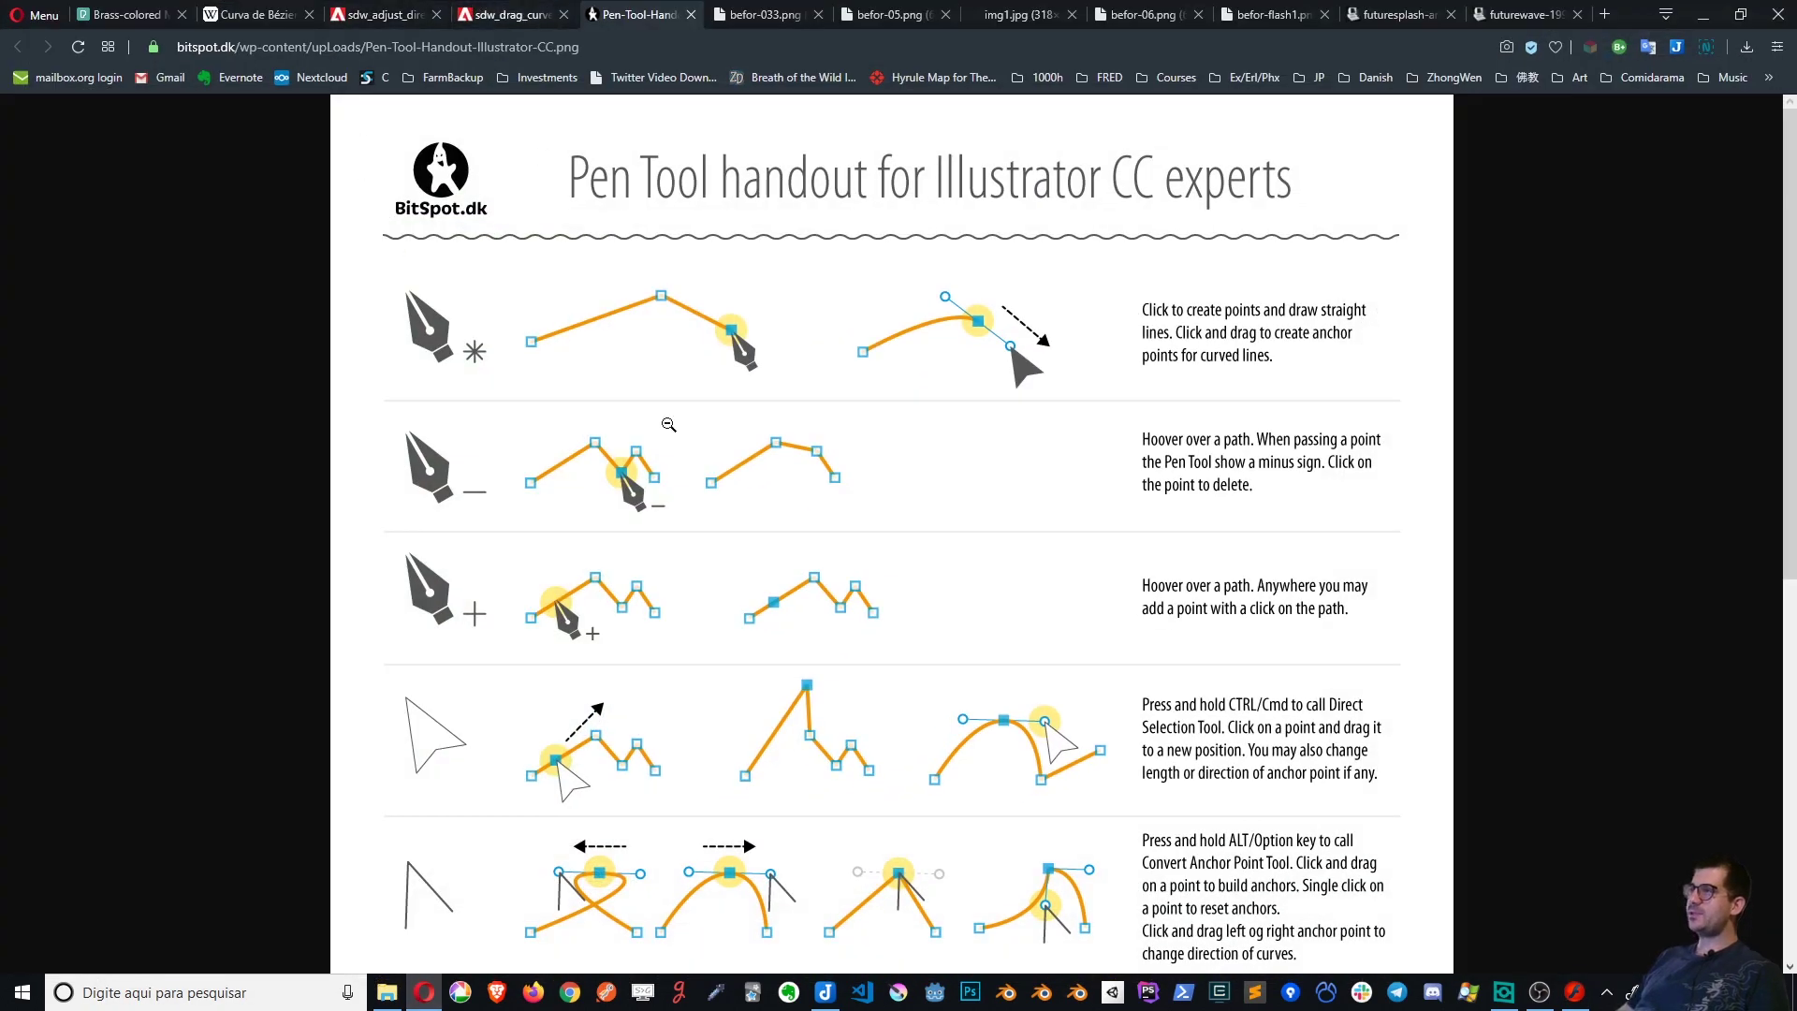
pyautogui.scroll(-4, 668, 424)
pyautogui.scroll(-4, 780, 222)
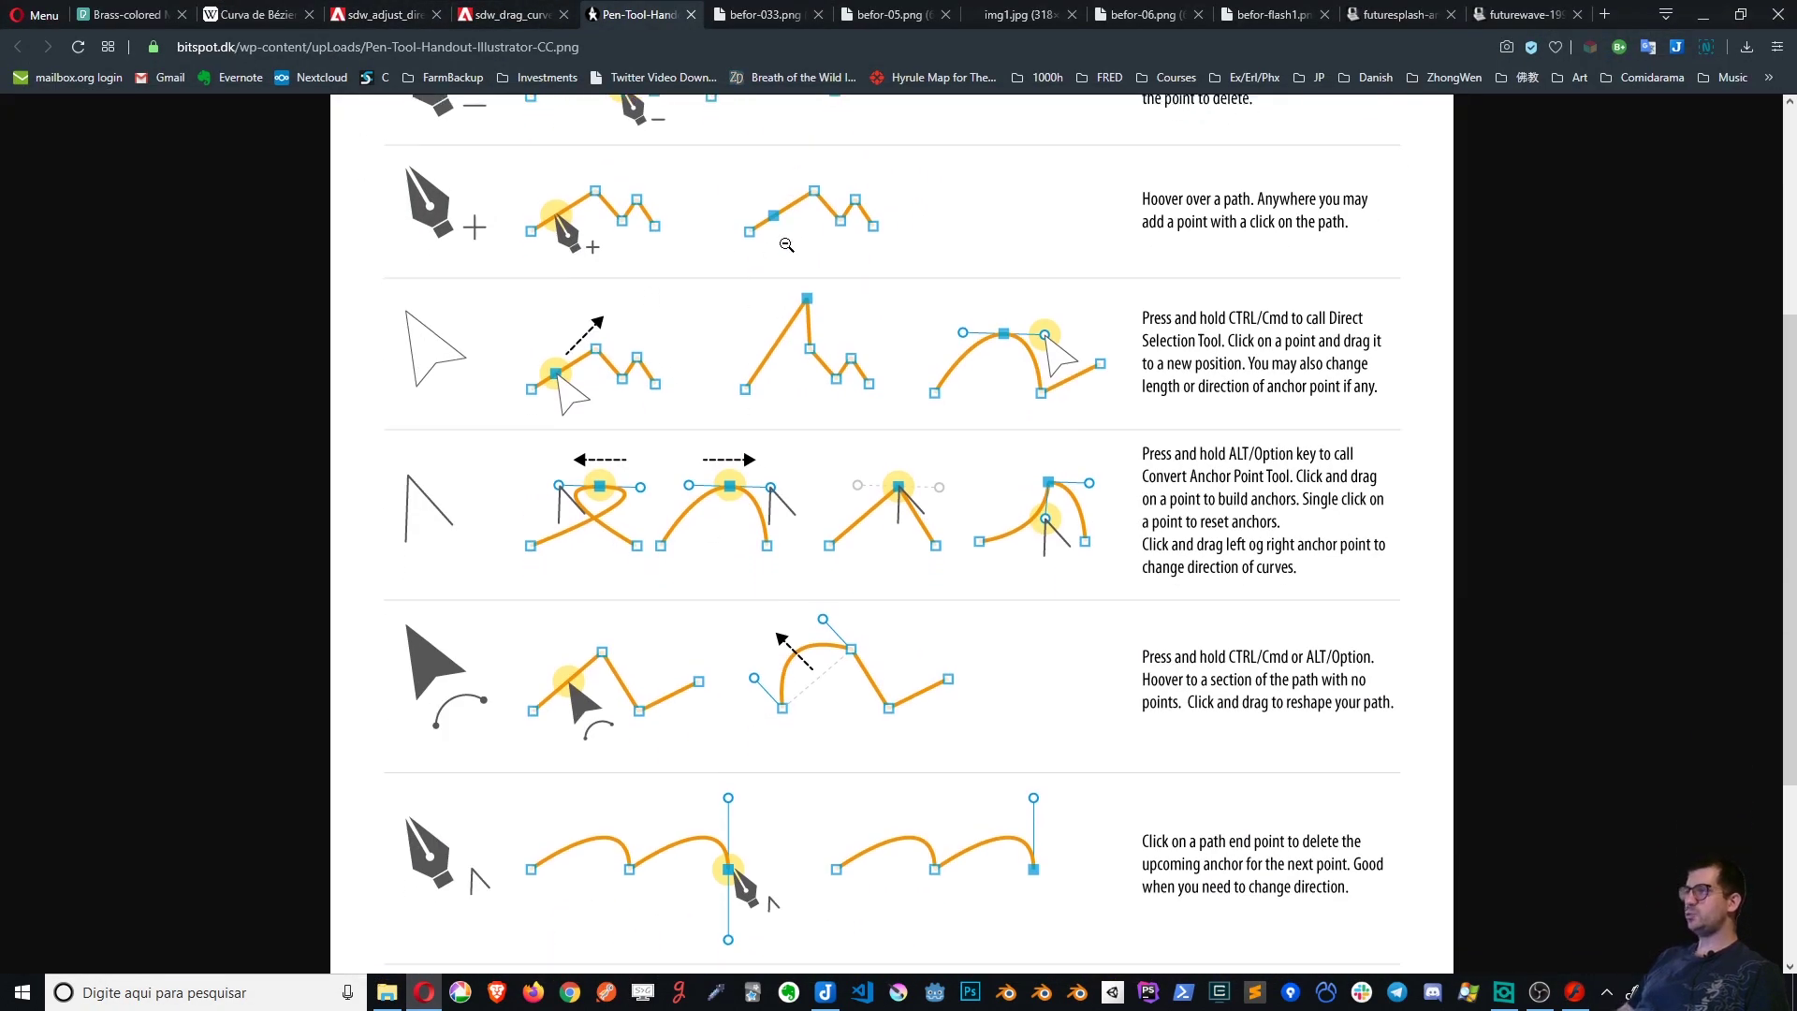
pyautogui.scroll(4, 871, 446)
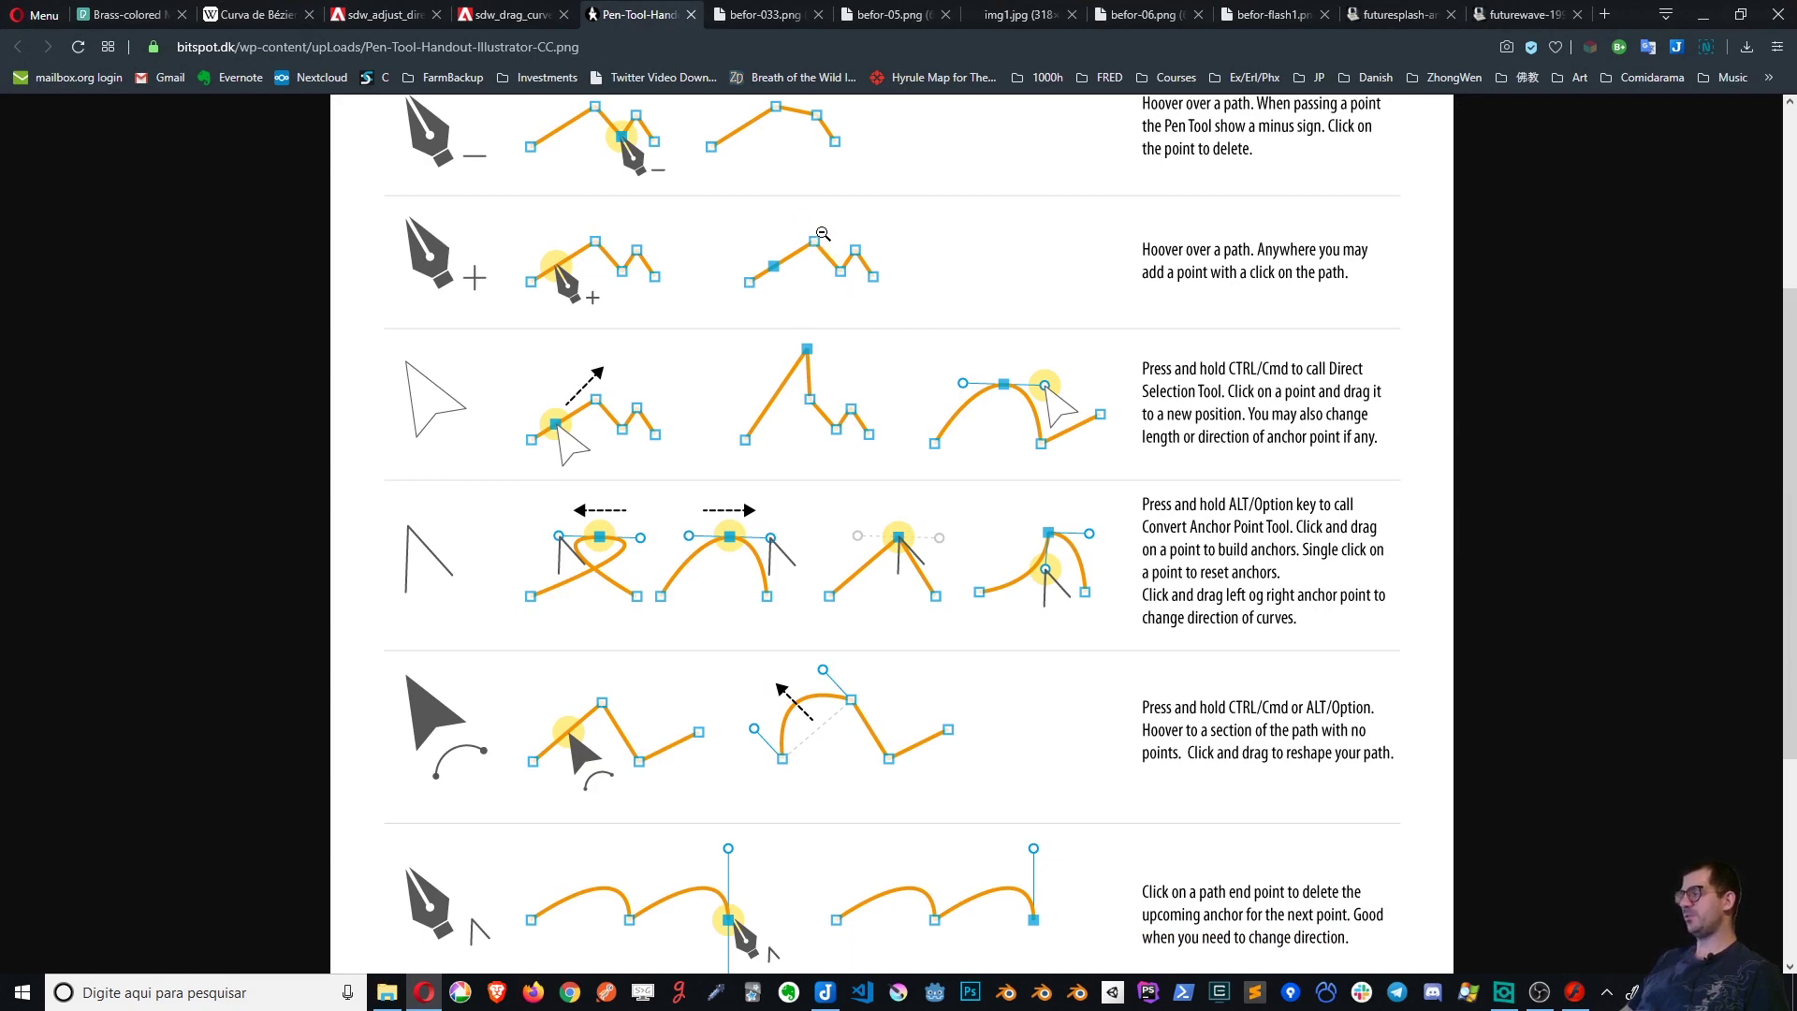
pyautogui.hotkey('alt', 'Tab')
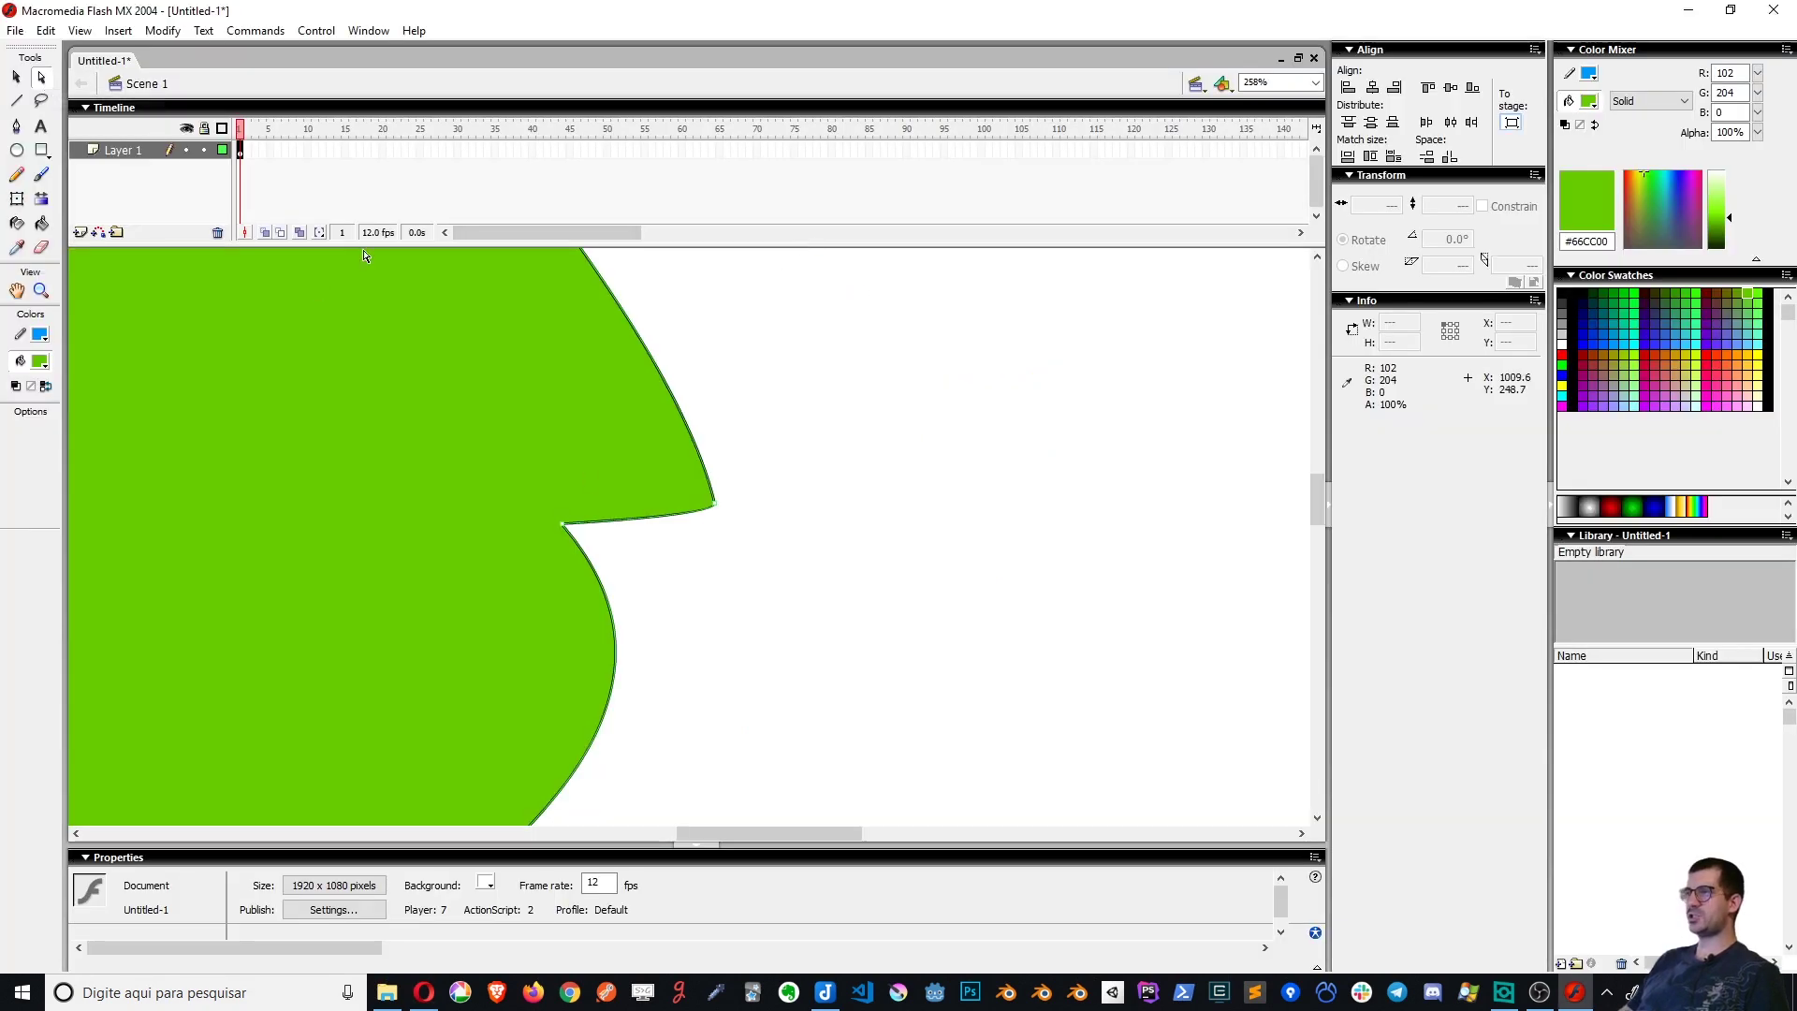
# Select the notch's anchor point and move it outward and down with the Subselection tool
pyautogui.click(664, 412)
pyautogui.click(565, 525)
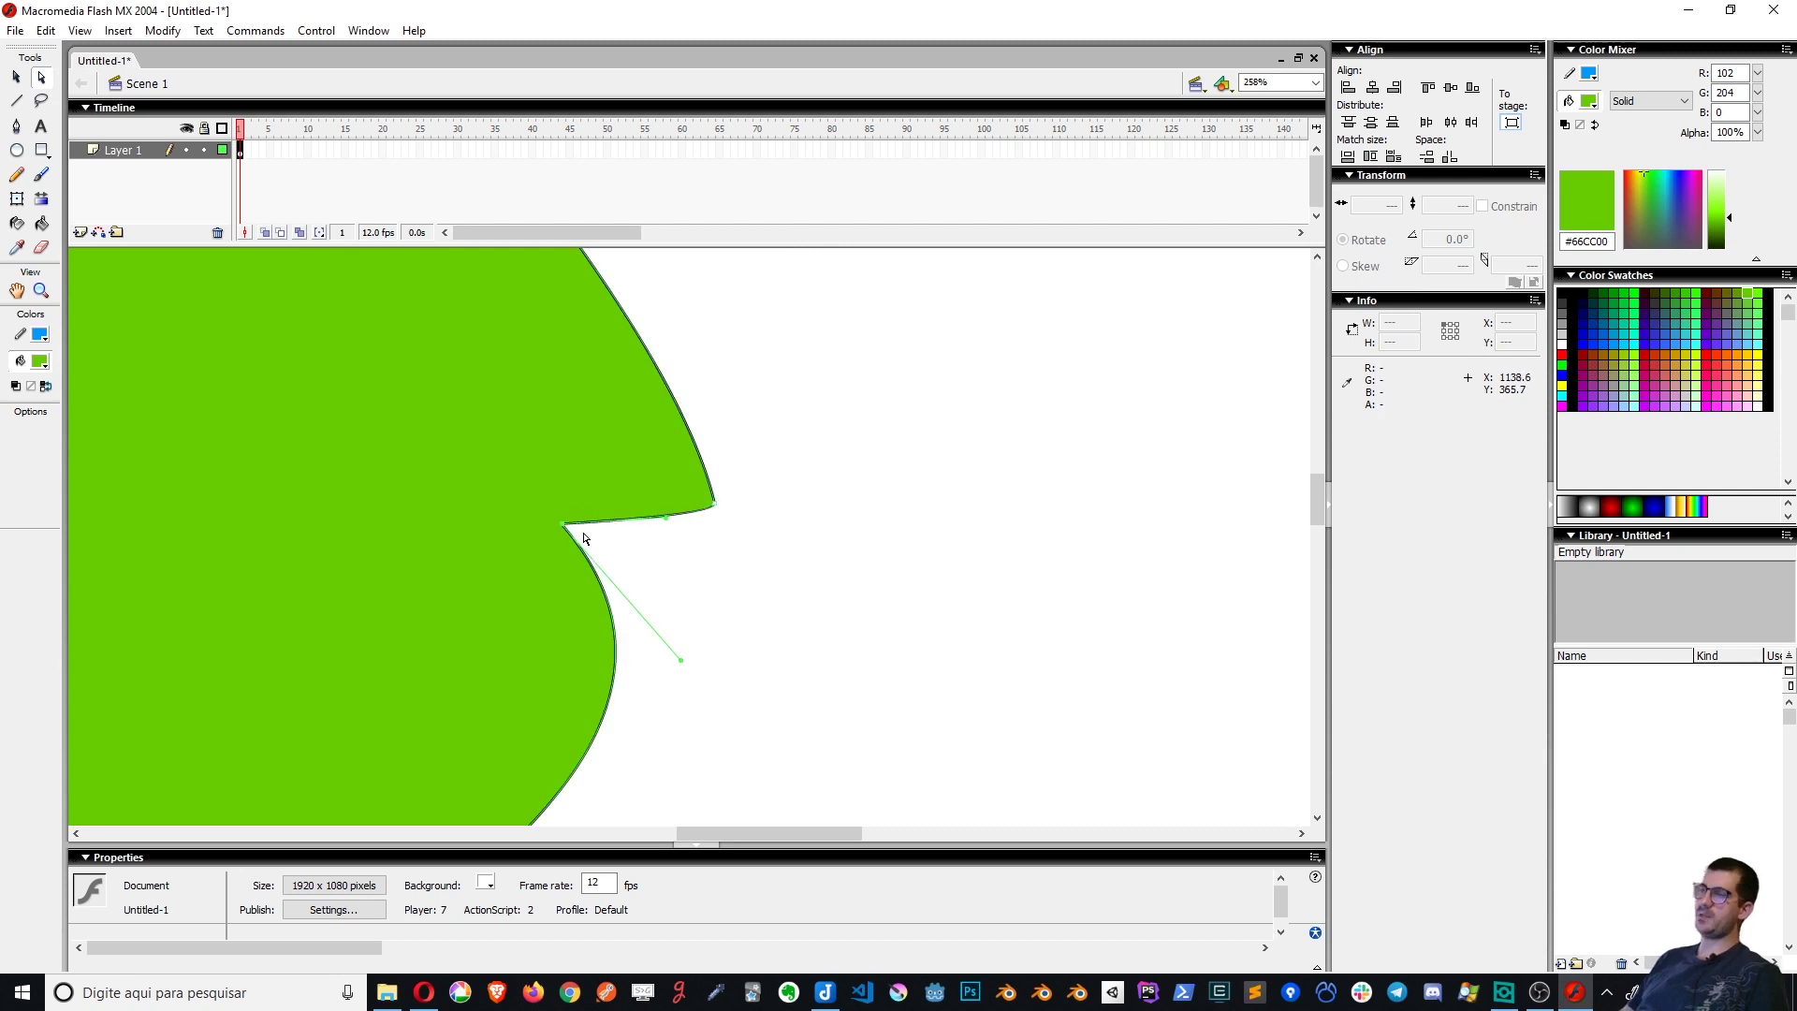
pyautogui.moveTo(565, 525); pyautogui.dragTo(786, 625)
pyautogui.click(788, 624)
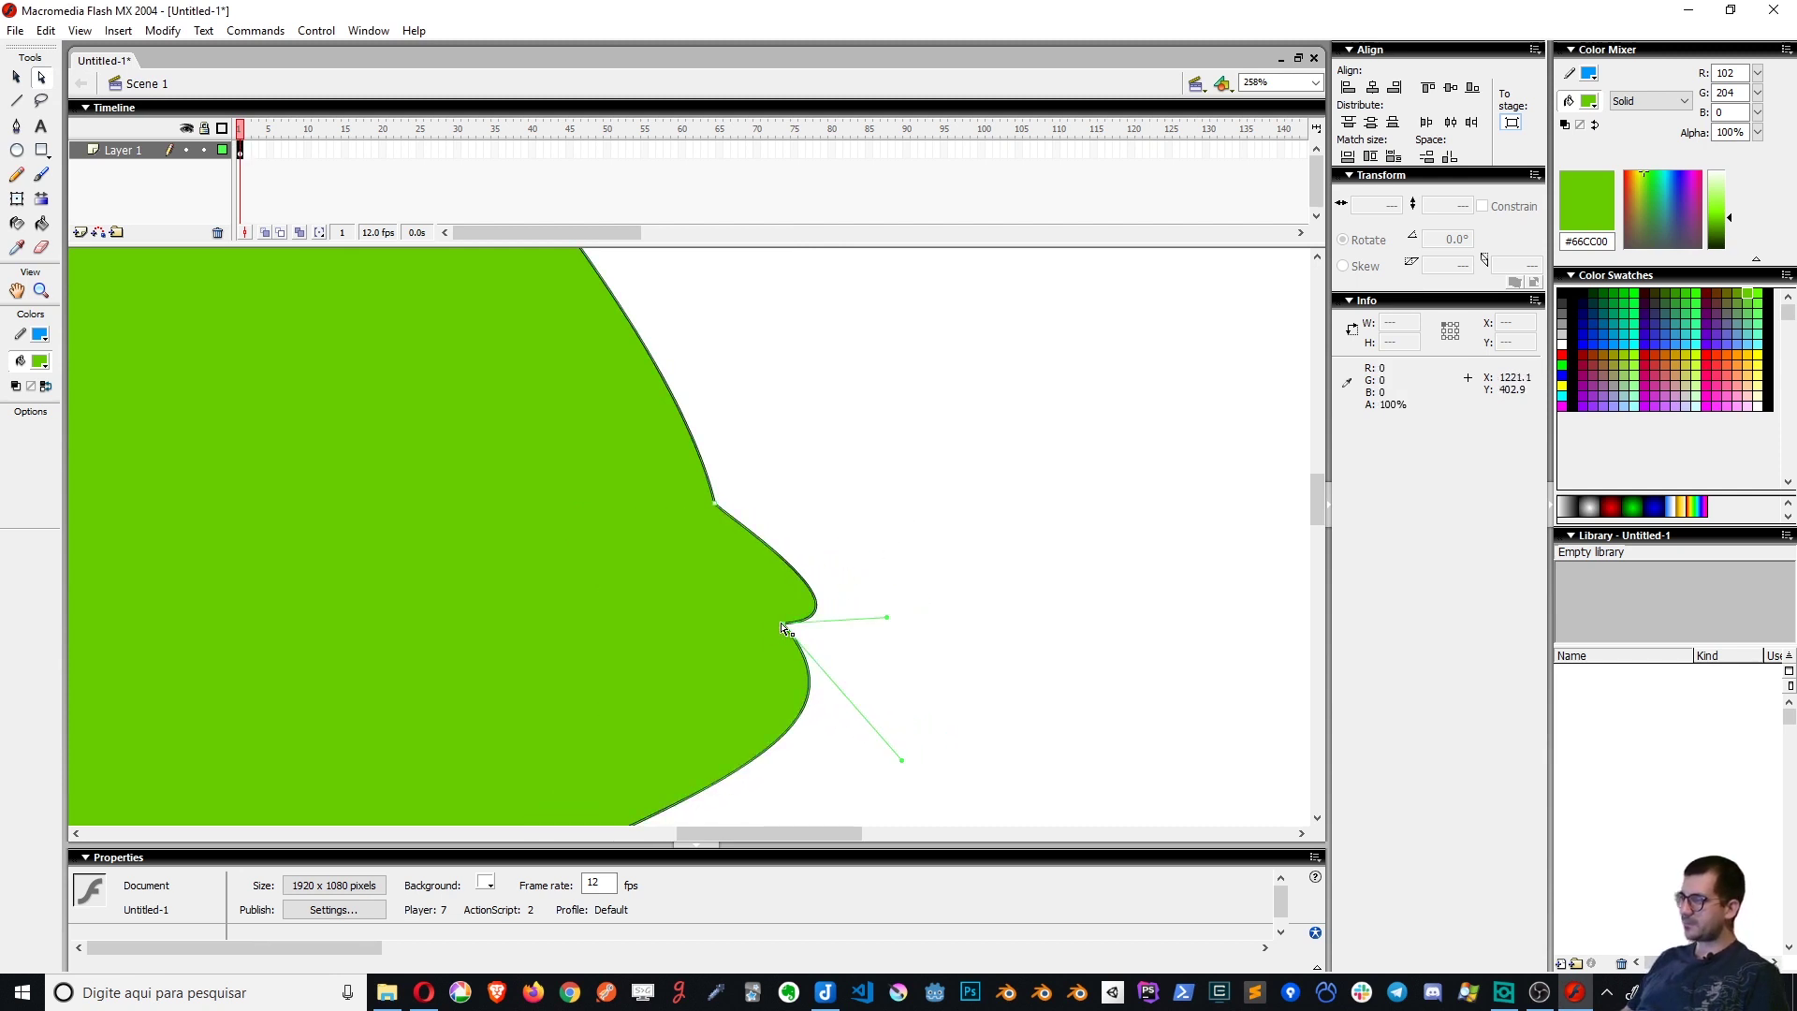
# Delete the notch's anchor point and the anchor point at the corner above the bulge
pyautogui.click(745, 595)
pyautogui.click(784, 625)
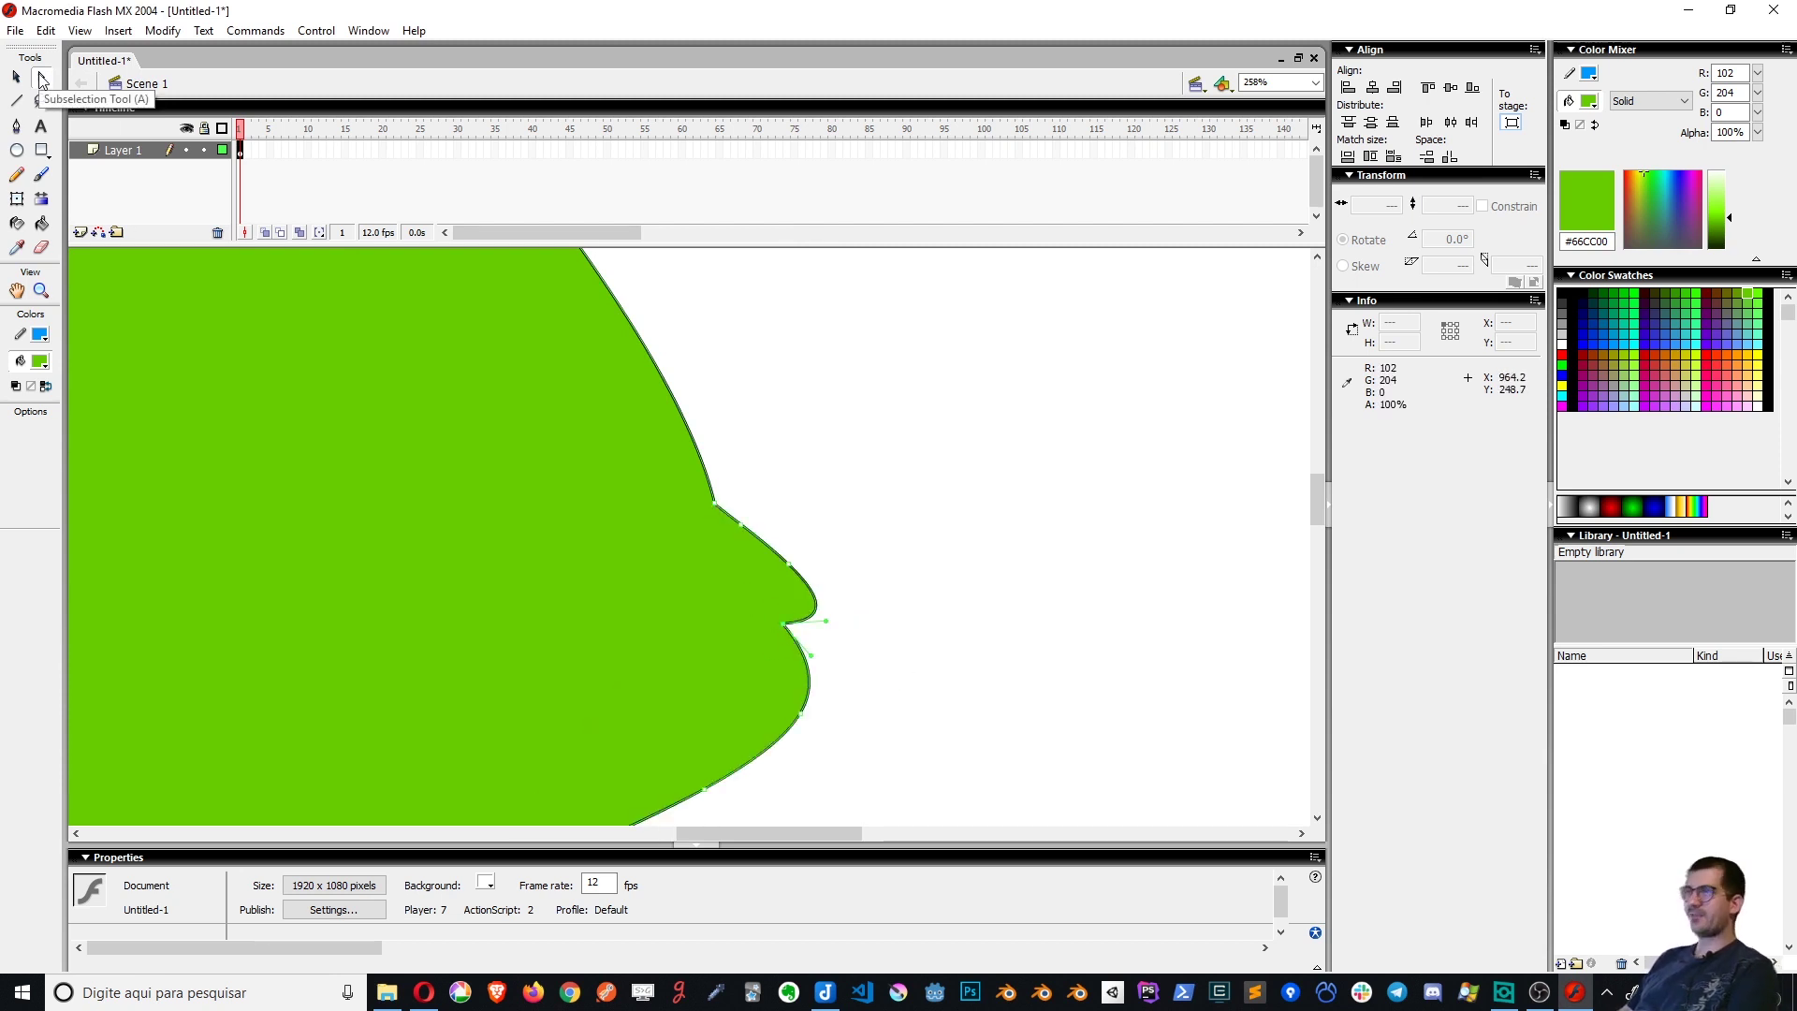
pyautogui.moveTo(53, 80); pyautogui.dragTo(192, 234)
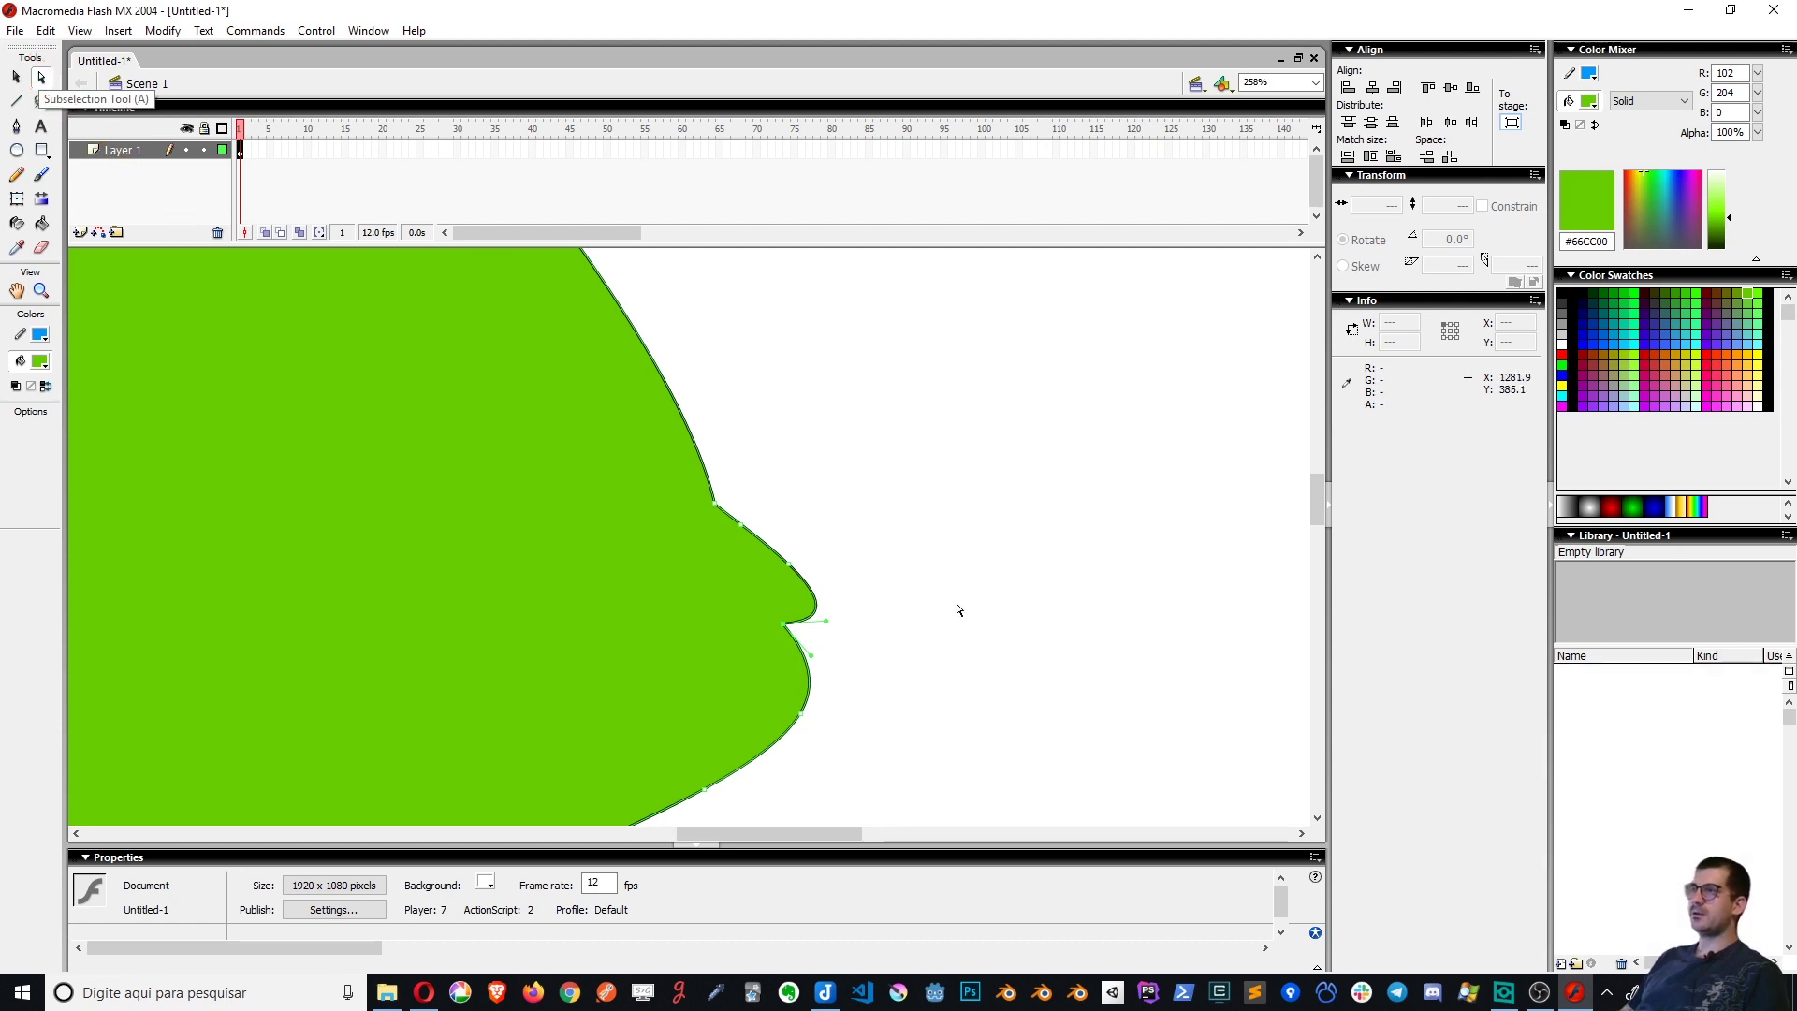
pyautogui.press('Delete')
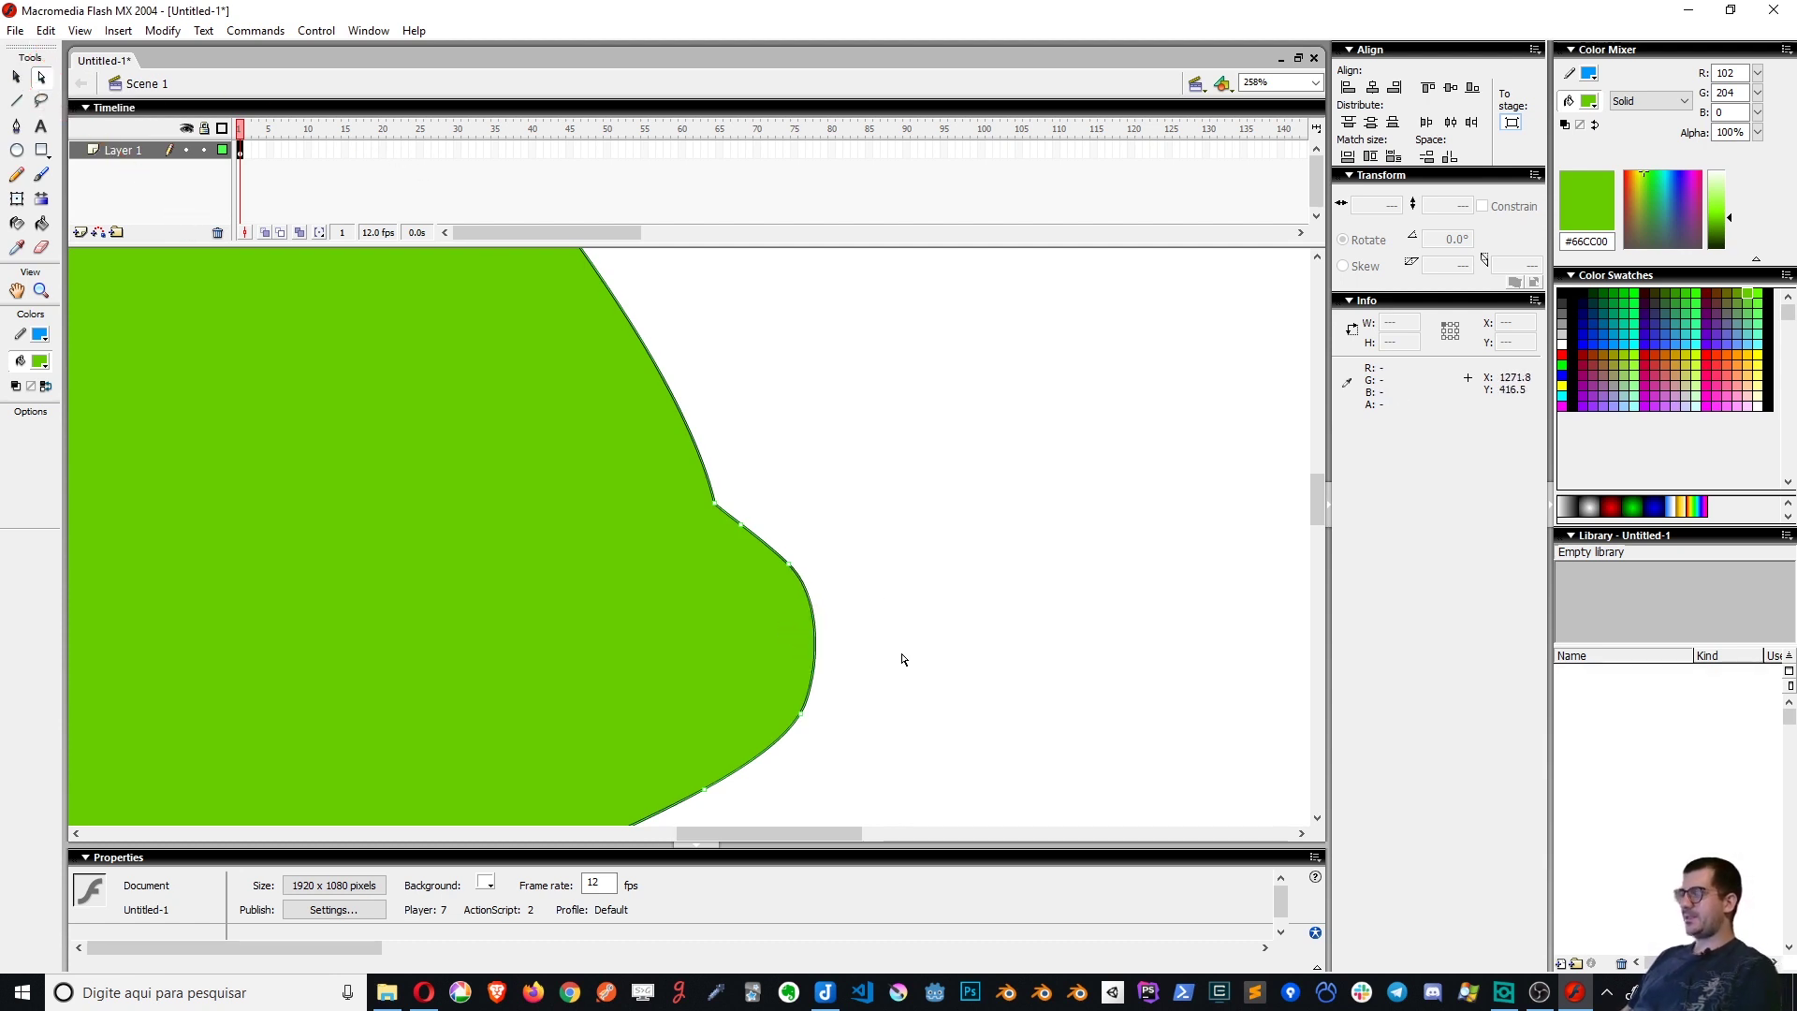
pyautogui.click(810, 565)
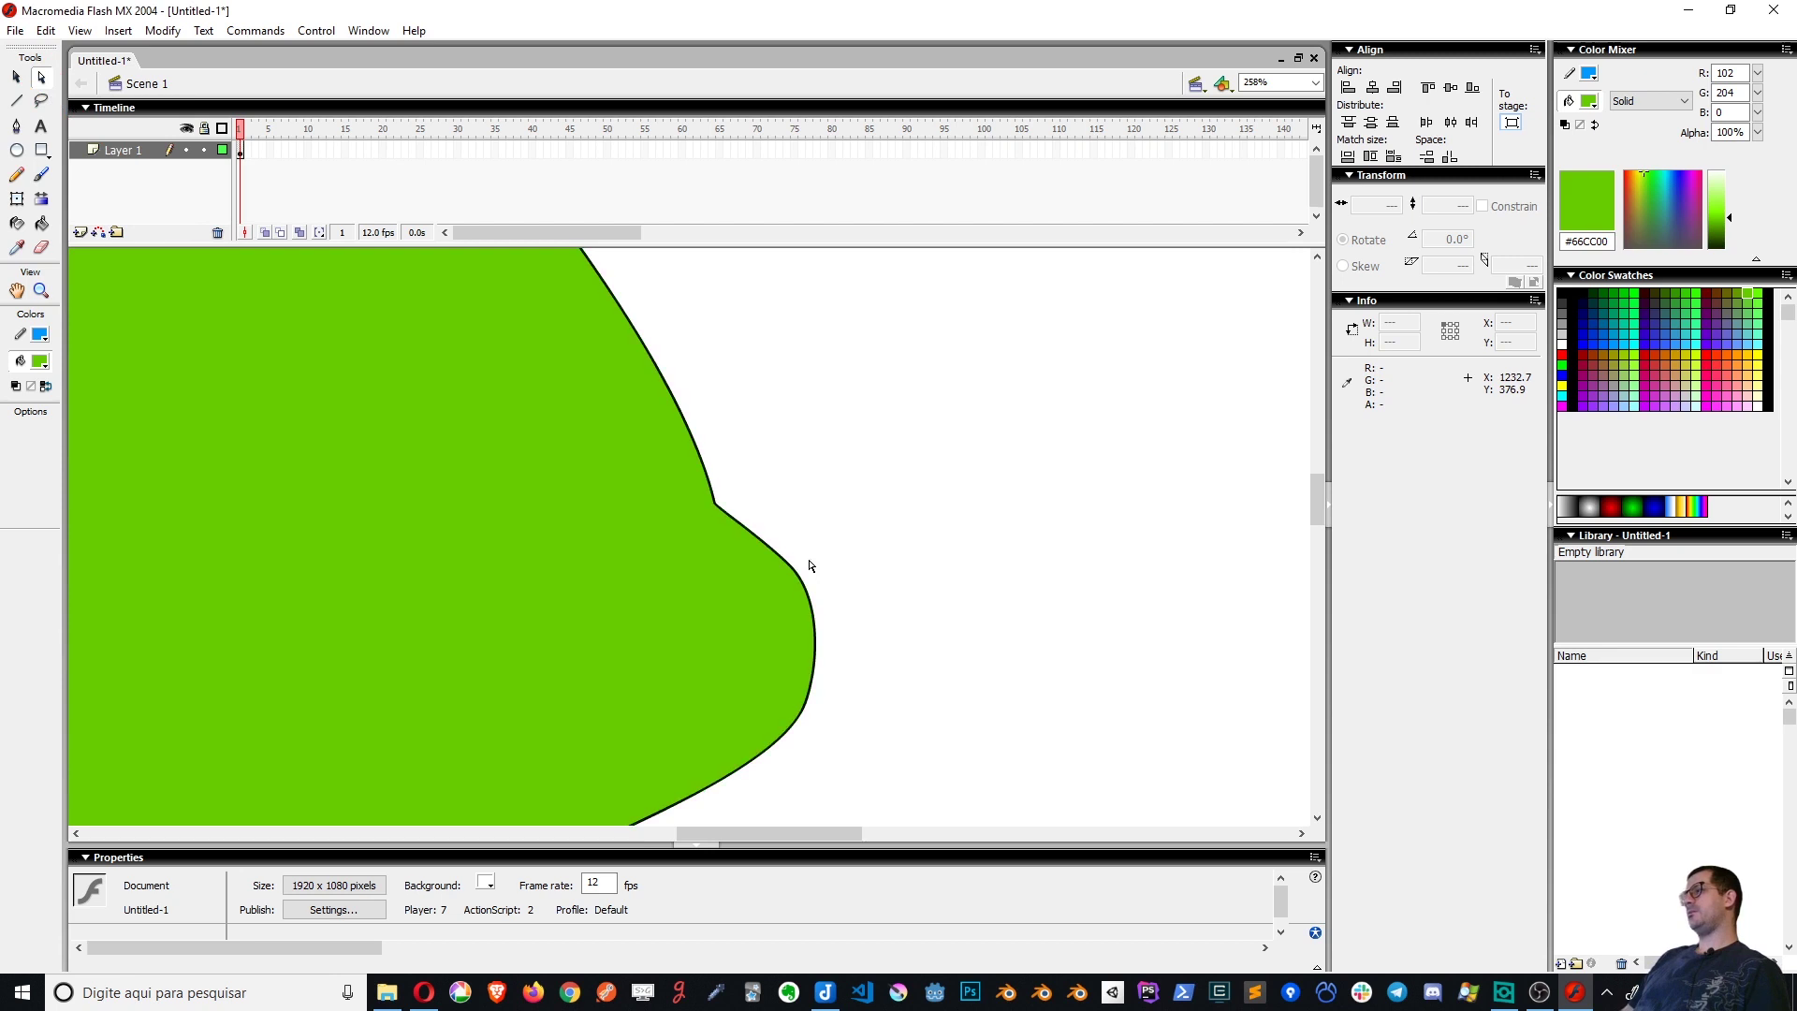
pyautogui.click(715, 509)
pyautogui.click(715, 510)
pyautogui.press('Delete')
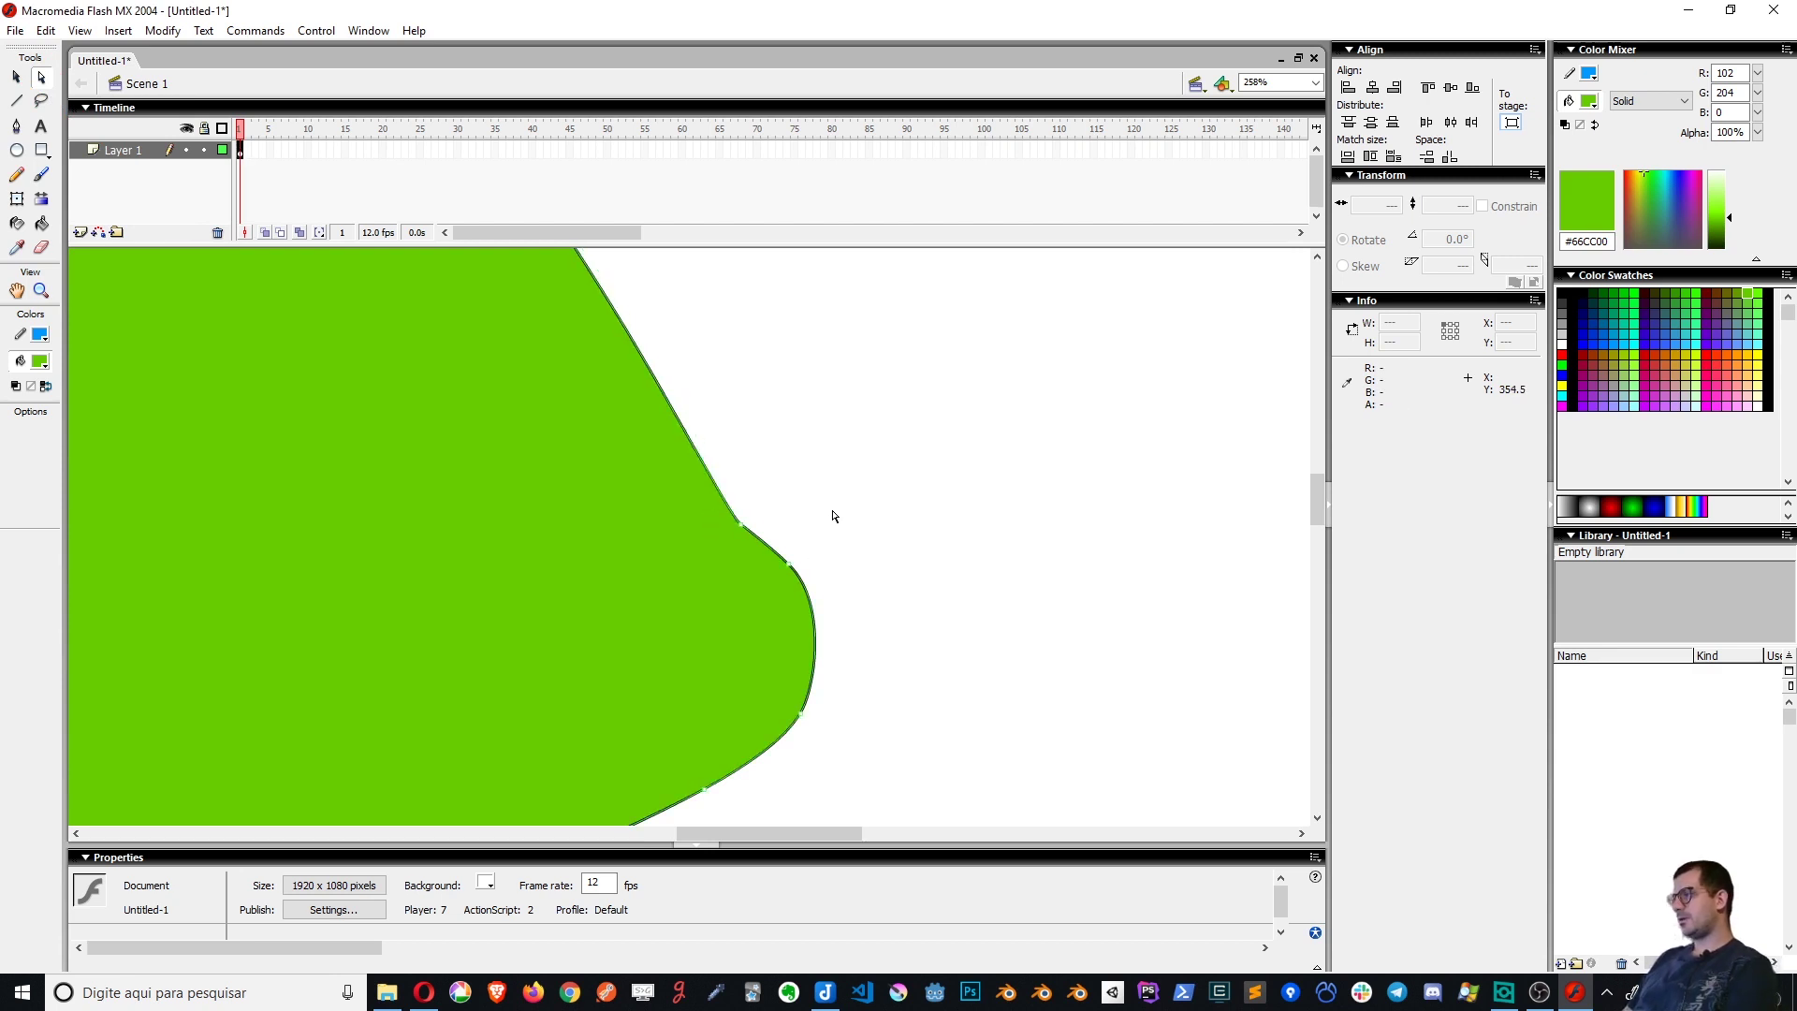
# Move the corner above the bulge upward and pull the right edge outward into a long narrow tip with the Selection tool
pyautogui.press('v')
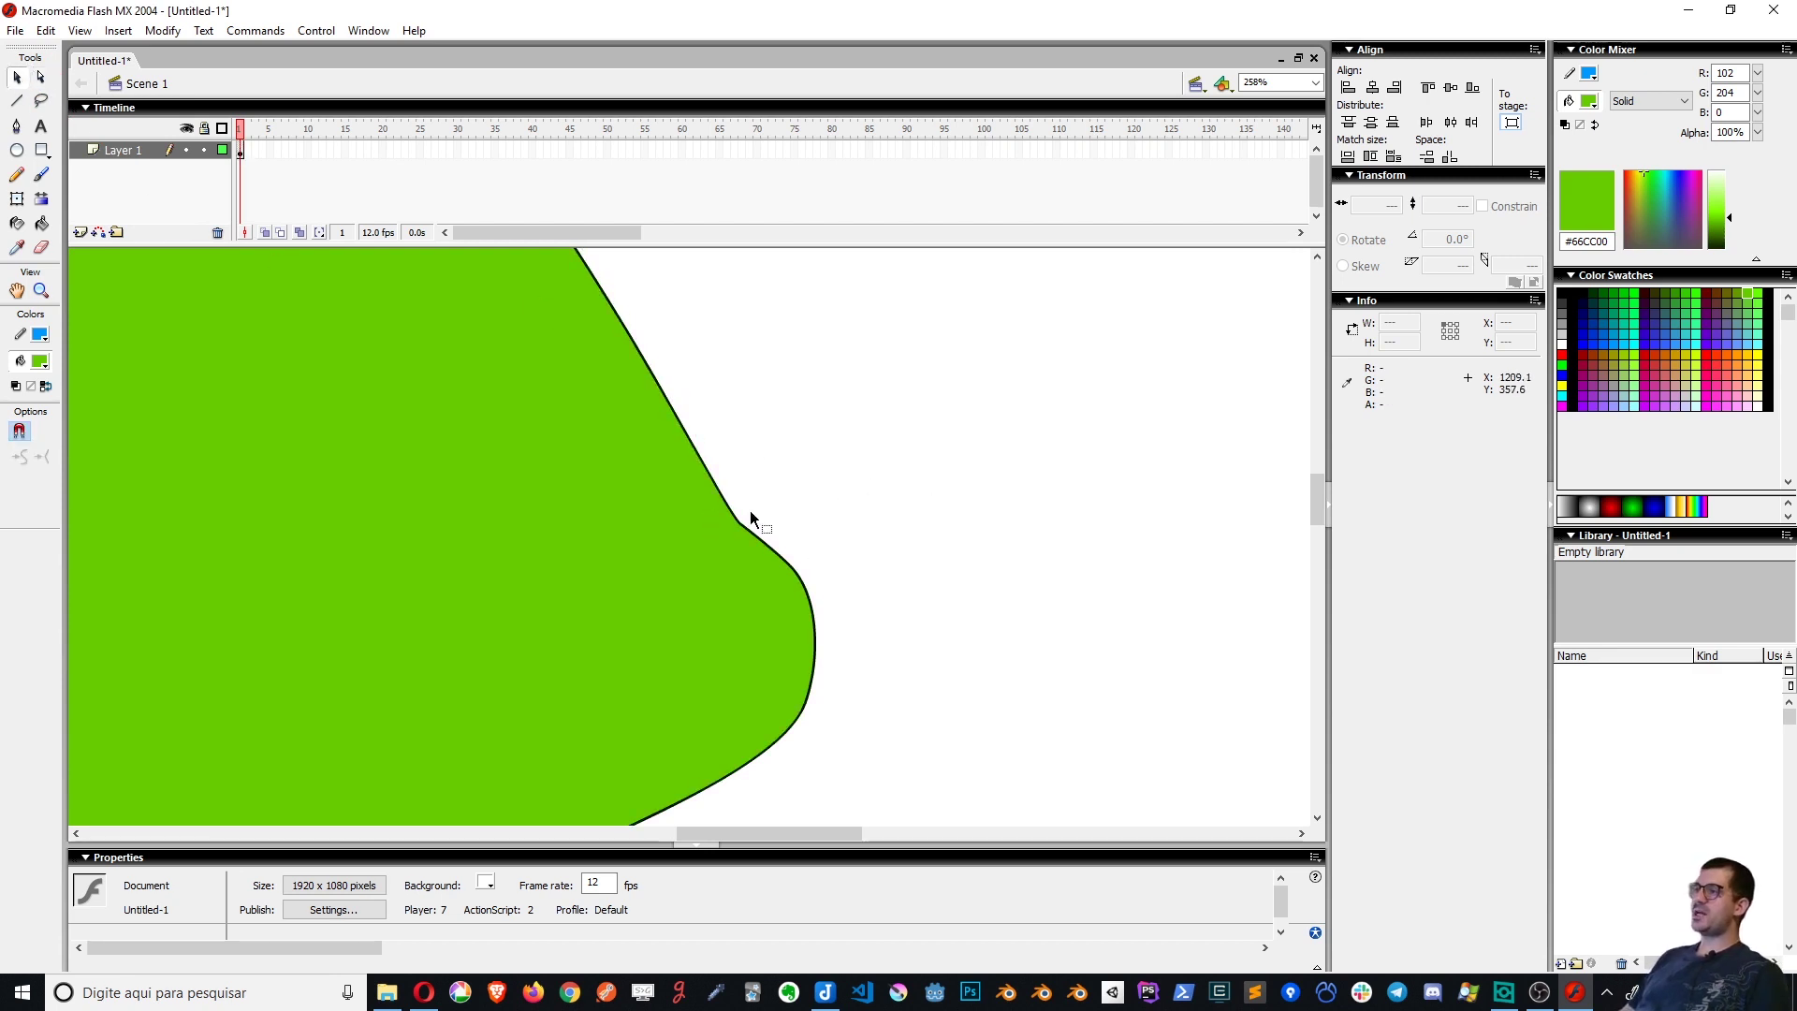
pyautogui.moveTo(741, 522); pyautogui.dragTo(753, 463)
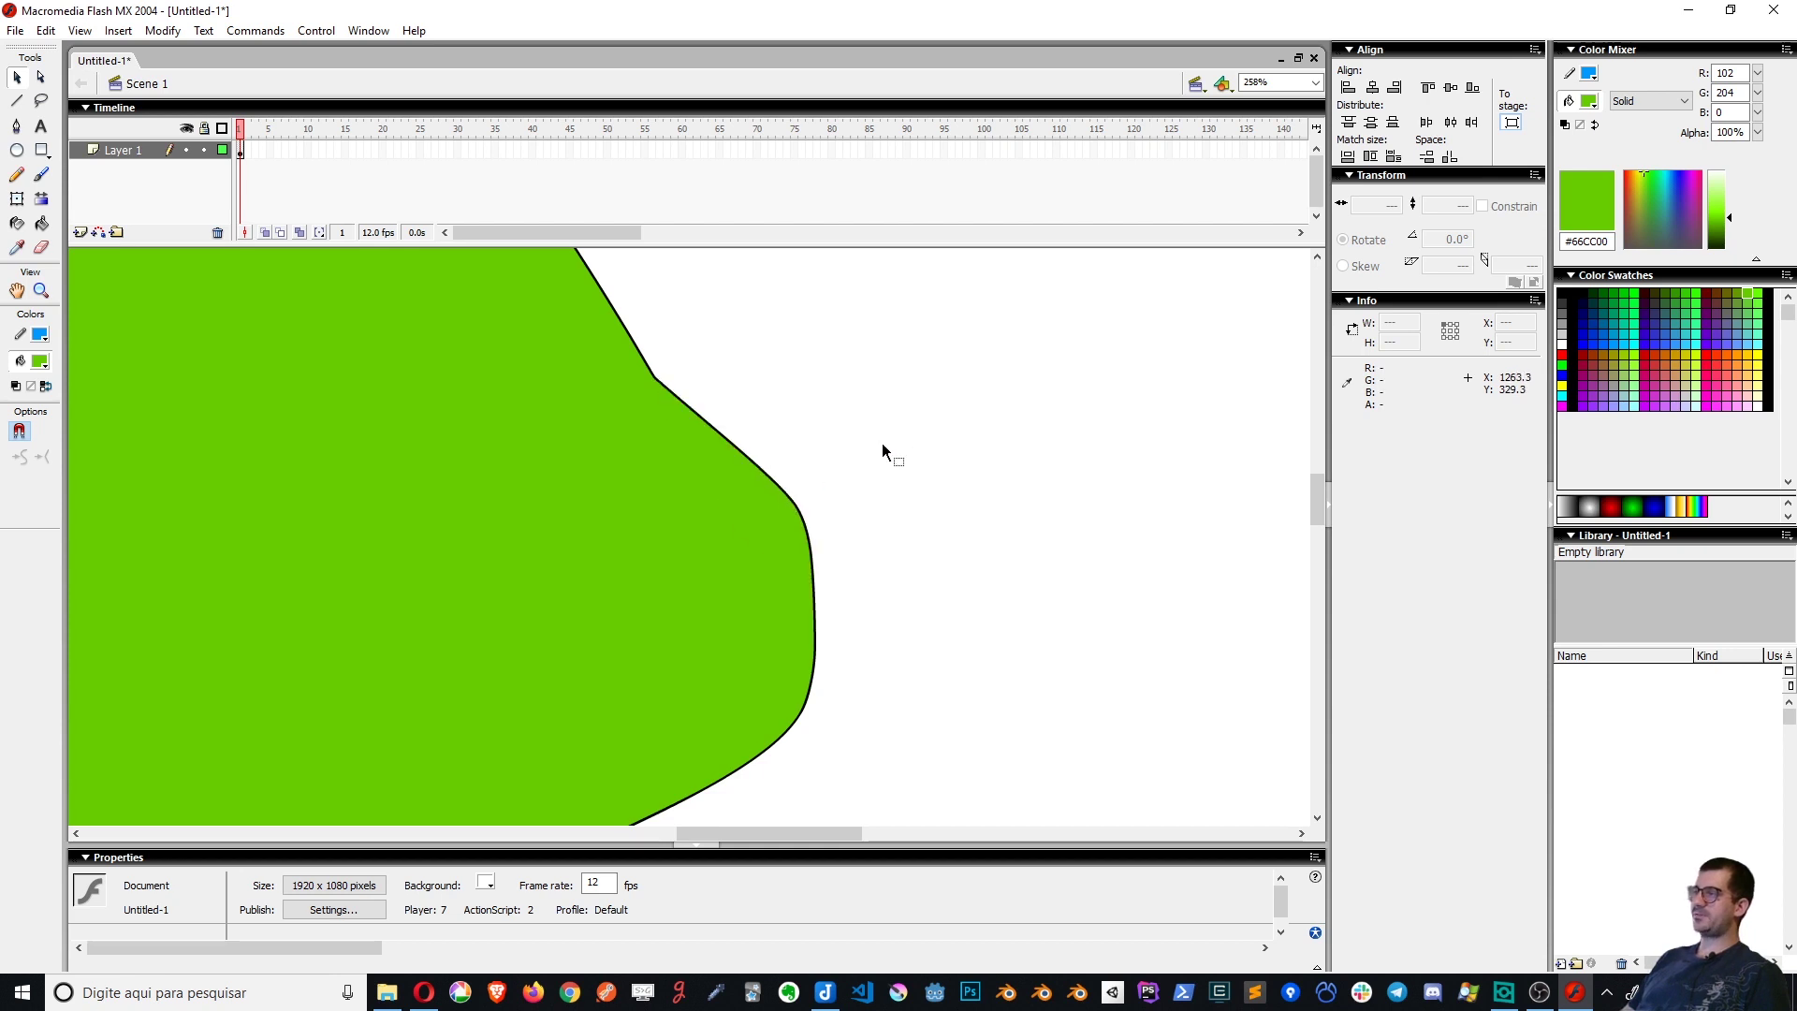
pyautogui.hotkey('ctrl', '-')
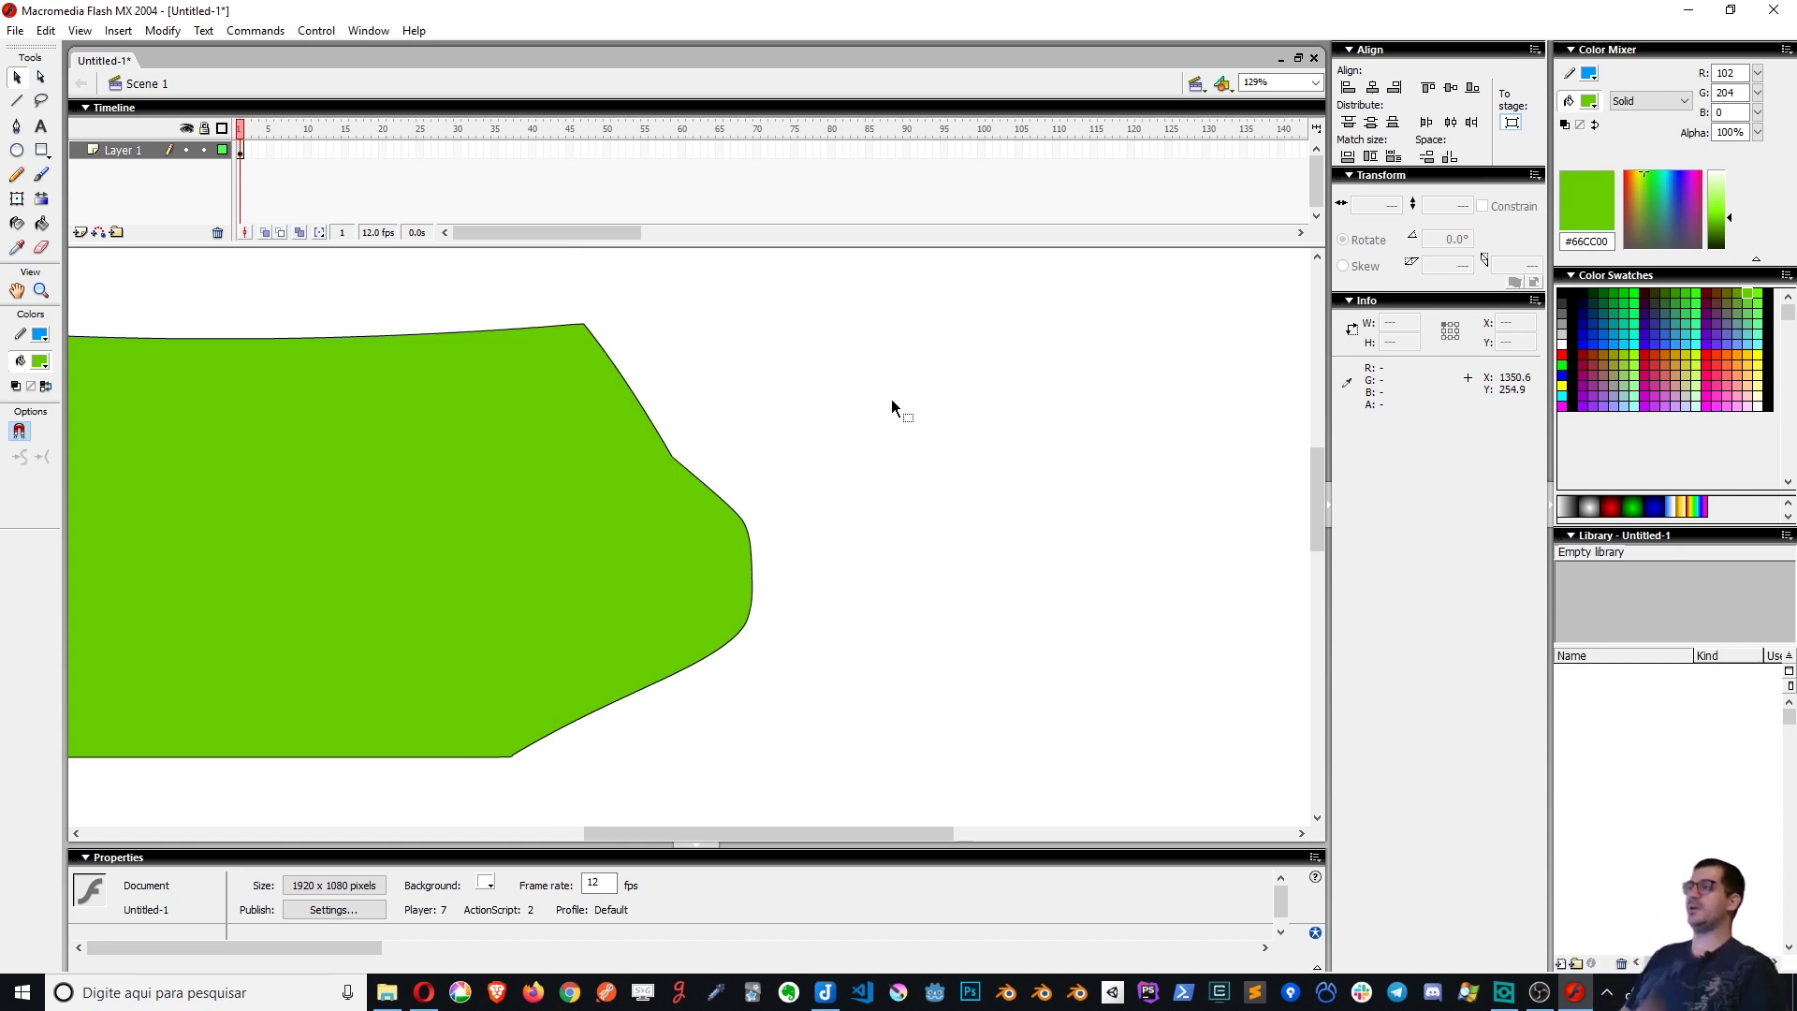
pyautogui.moveTo(750, 591); pyautogui.dragTo(949, 559)
# Delete the entire green shape with its outline from the stage
pyautogui.hotkey('ctrl', '-')
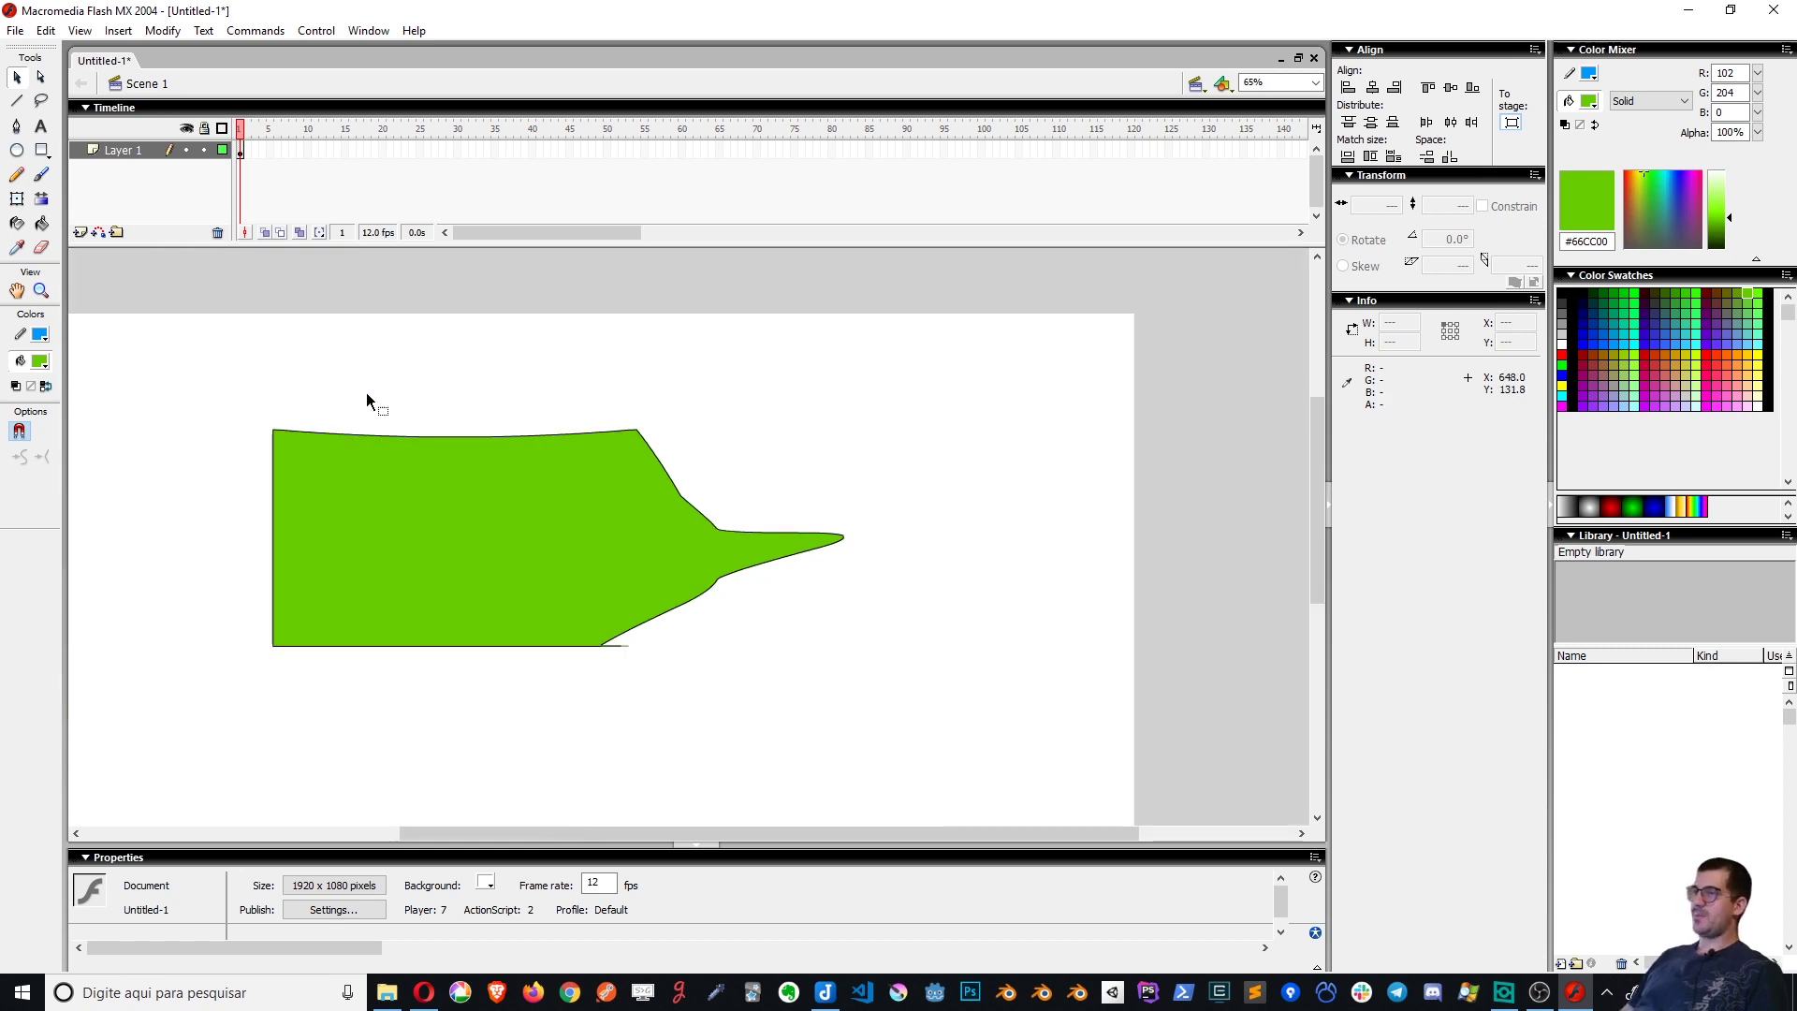
pyautogui.moveTo(172, 364); pyautogui.dragTo(956, 727)
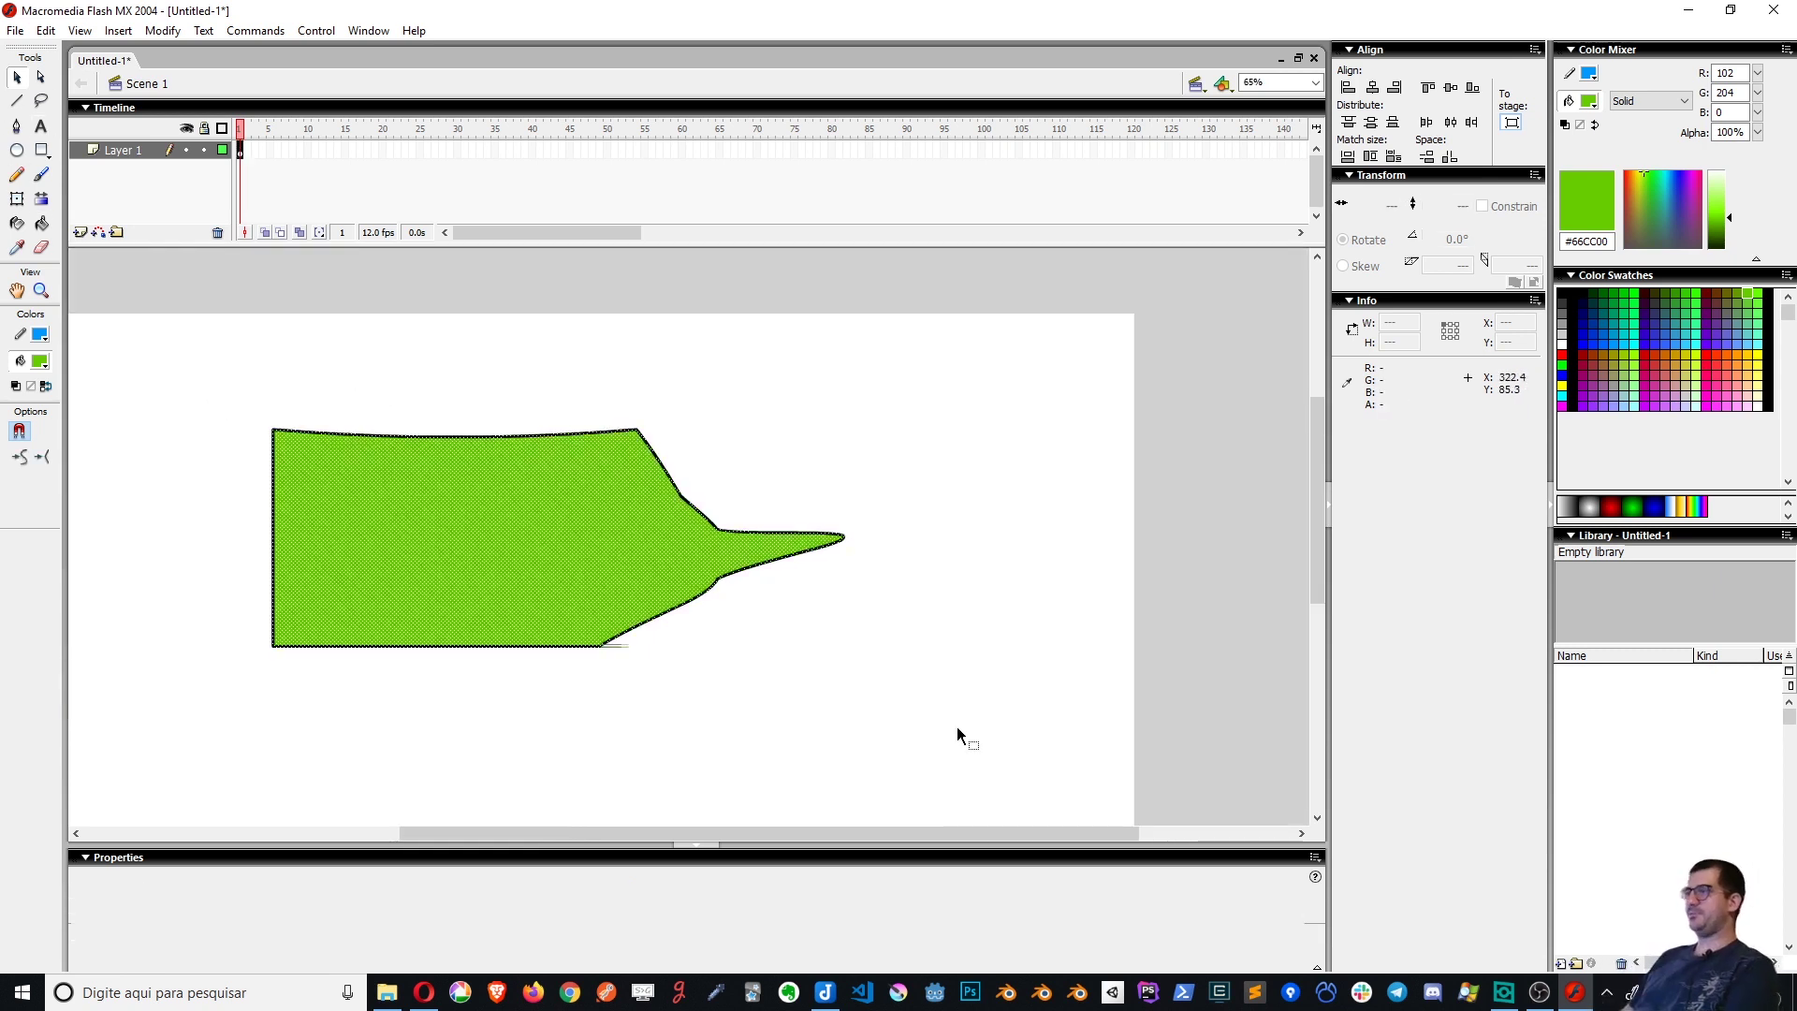
pyautogui.press('Delete')
# Draw a closed, wavy freeform outline across the stage with the Pen tool, ending at its starting anchor point
pyautogui.click(17, 126)
pyautogui.moveTo(192, 409)
pyautogui.mouseDown()
pyautogui.moveTo(412, 442)
pyautogui.moveTo(518, 544)
pyautogui.mouseUp()
pyautogui.moveTo(680, 522); pyautogui.dragTo(834, 453)
pyautogui.moveTo(945, 483); pyautogui.dragTo(942, 561)
pyautogui.moveTo(951, 629); pyautogui.dragTo(1135, 630)
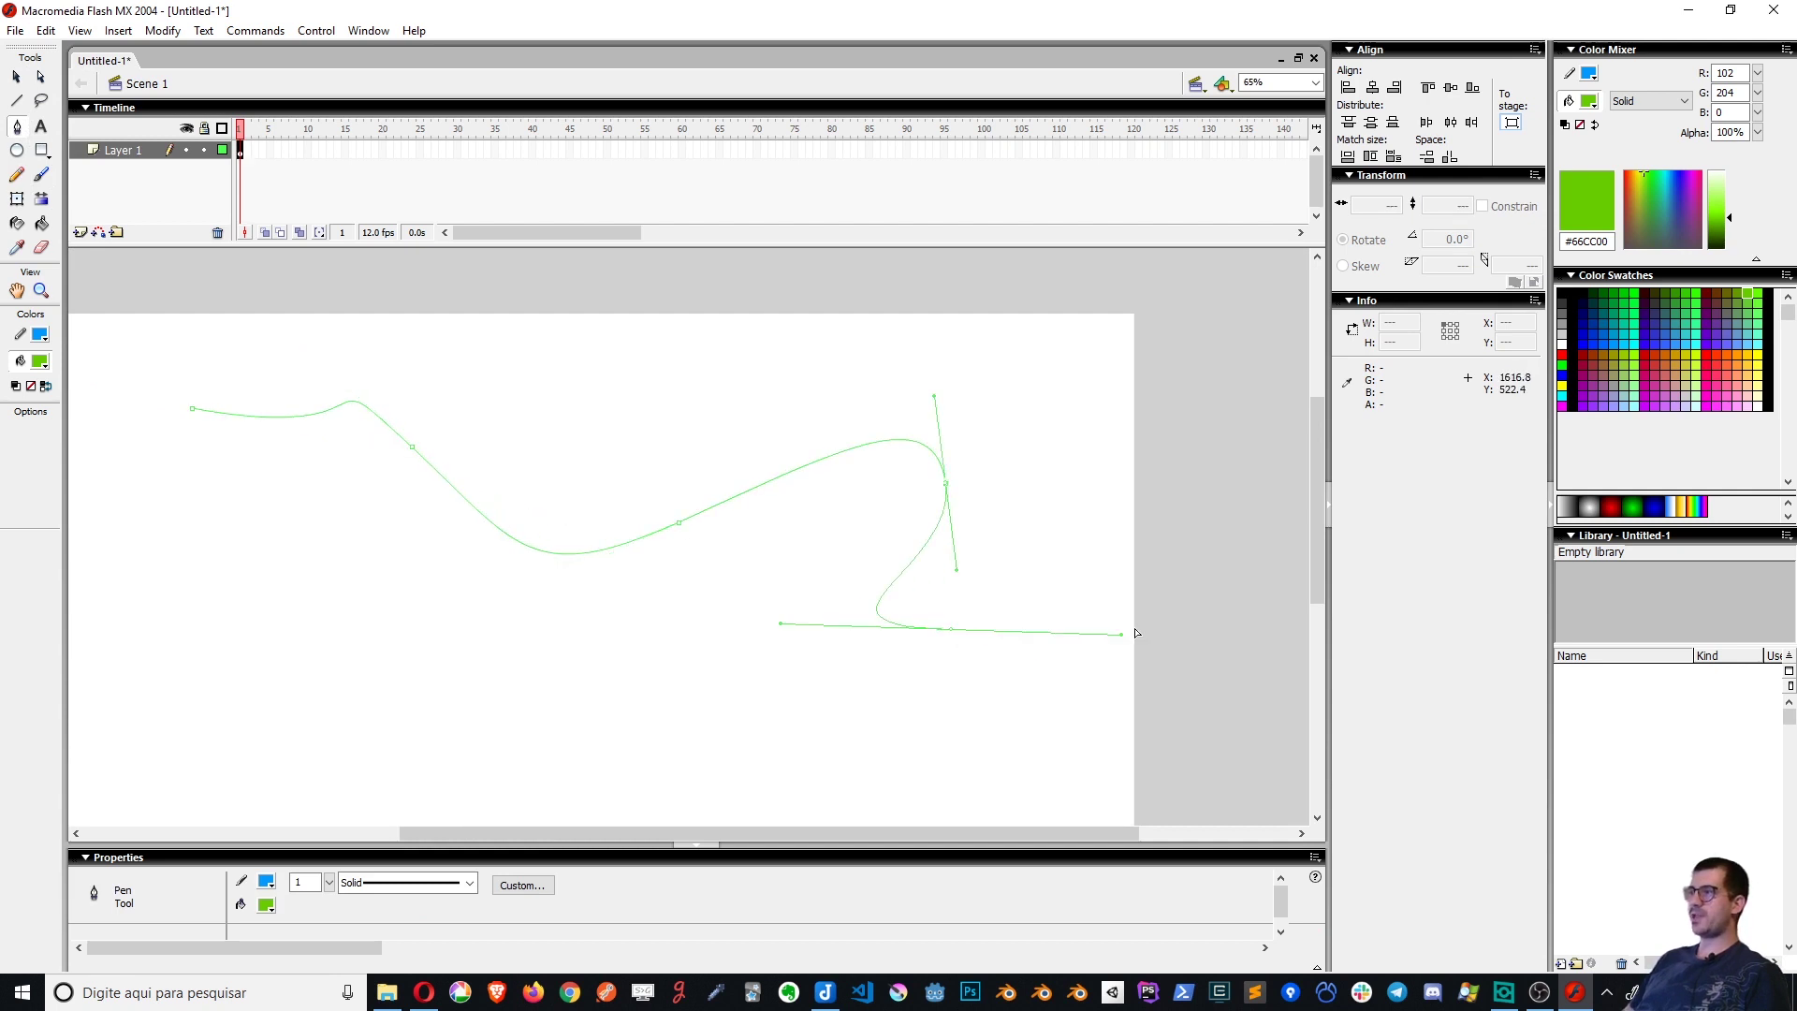
pyautogui.moveTo(1049, 704); pyautogui.dragTo(823, 735)
pyautogui.click(702, 730)
pyautogui.moveTo(470, 726); pyautogui.dragTo(234, 562)
pyautogui.click(266, 477)
pyautogui.click(192, 409)
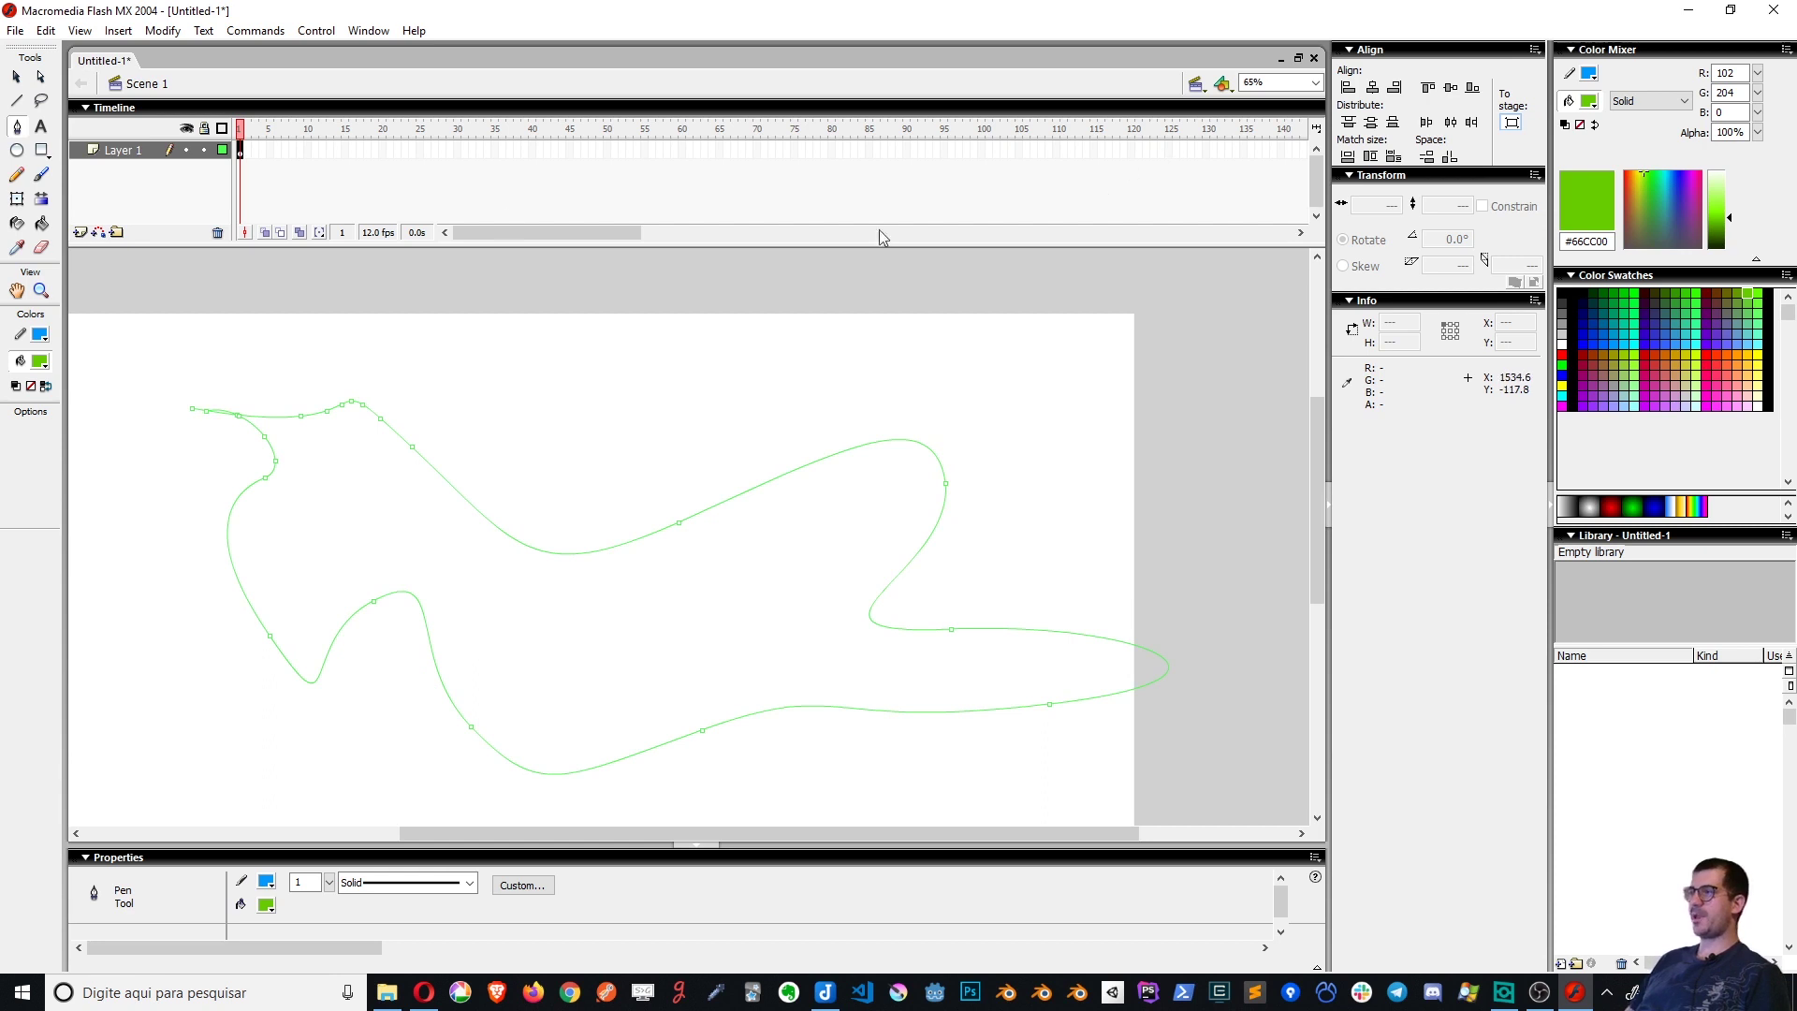
# Bend the descending part of the freeform outline's upper edge outward with the Selection tool, and clear the outline from the stage
pyautogui.click(16, 79)
pyautogui.moveTo(409, 442); pyautogui.dragTo(353, 404)
pyautogui.hotkey('ctrl', 'z')
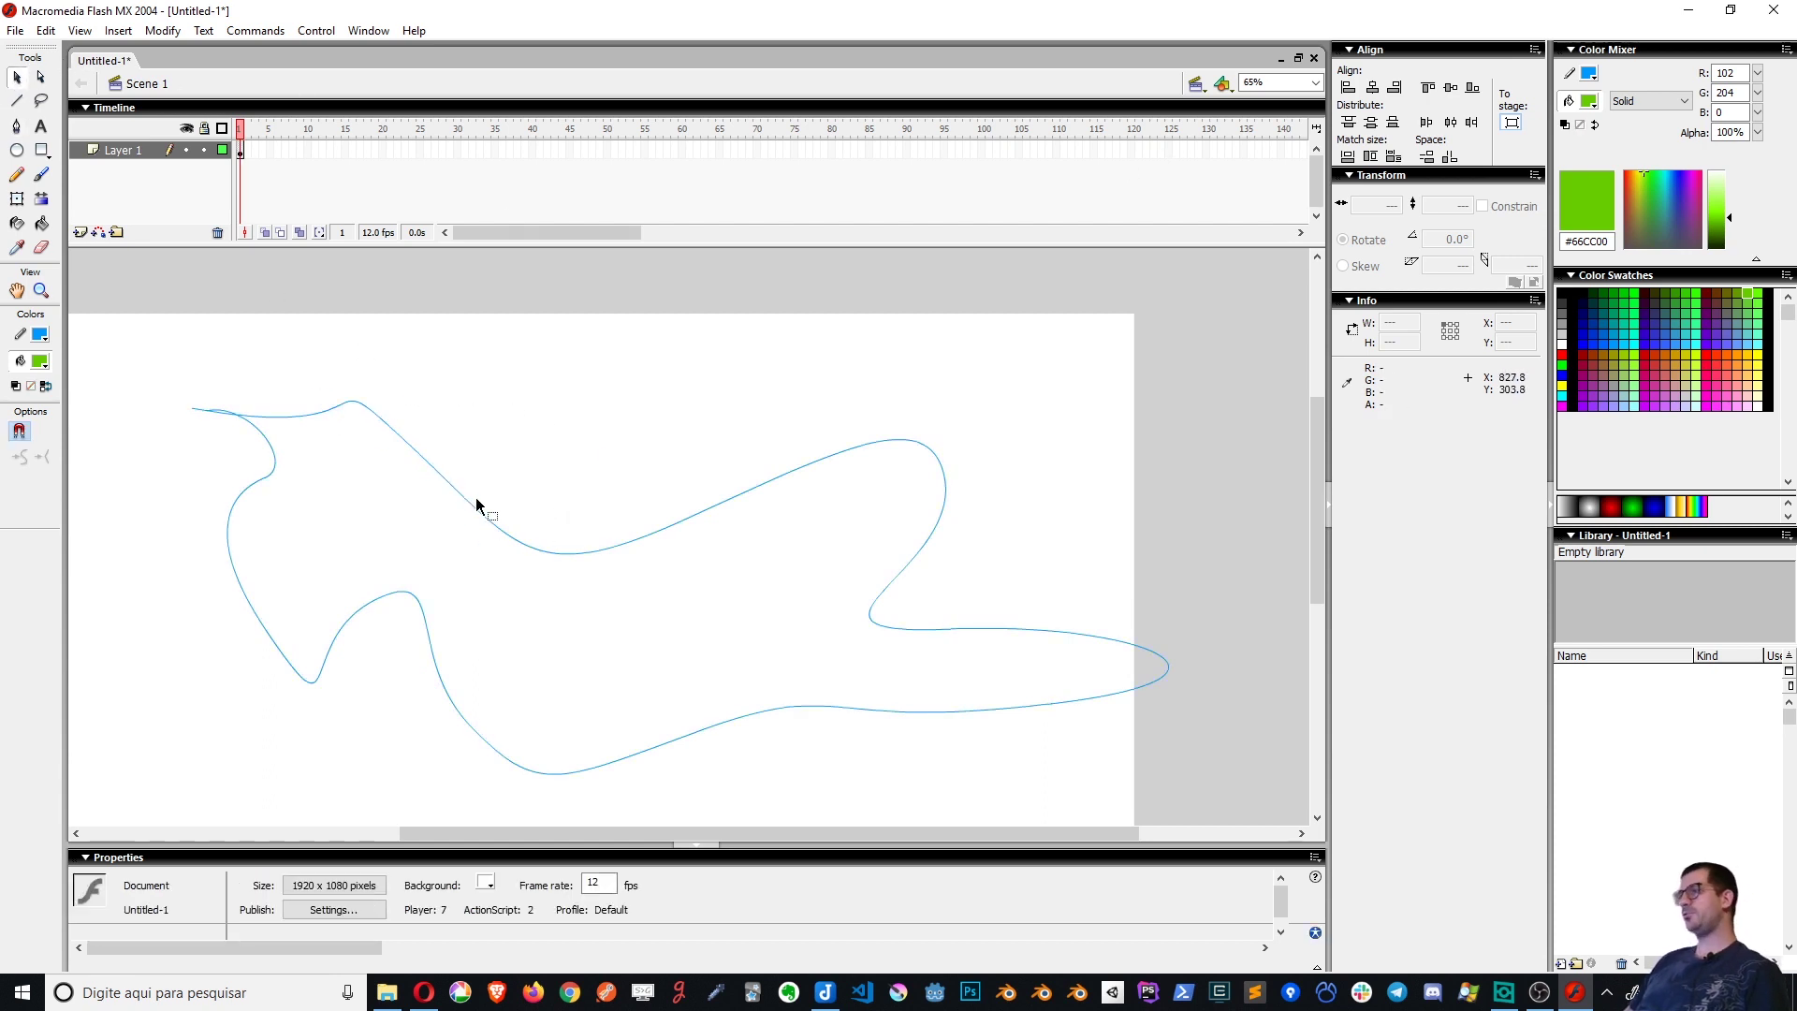
pyautogui.moveTo(469, 502); pyautogui.dragTo(517, 502)
pyautogui.click(594, 554)
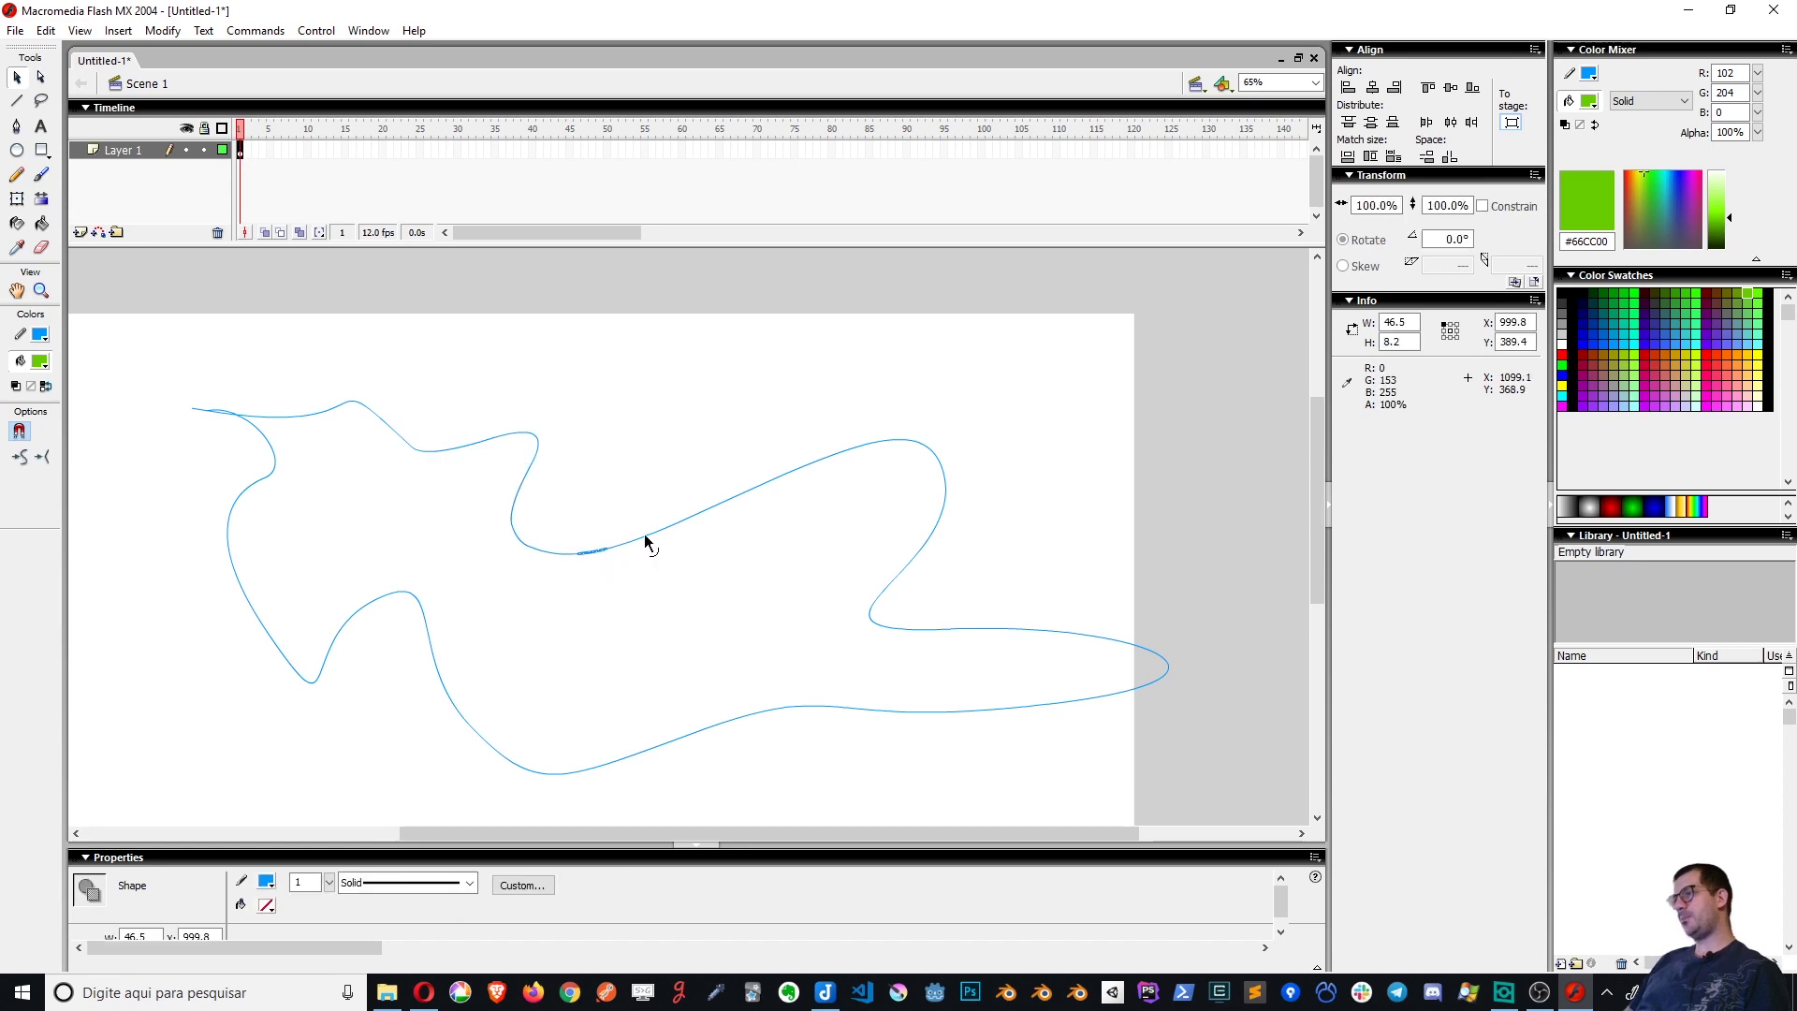
pyautogui.click(715, 445)
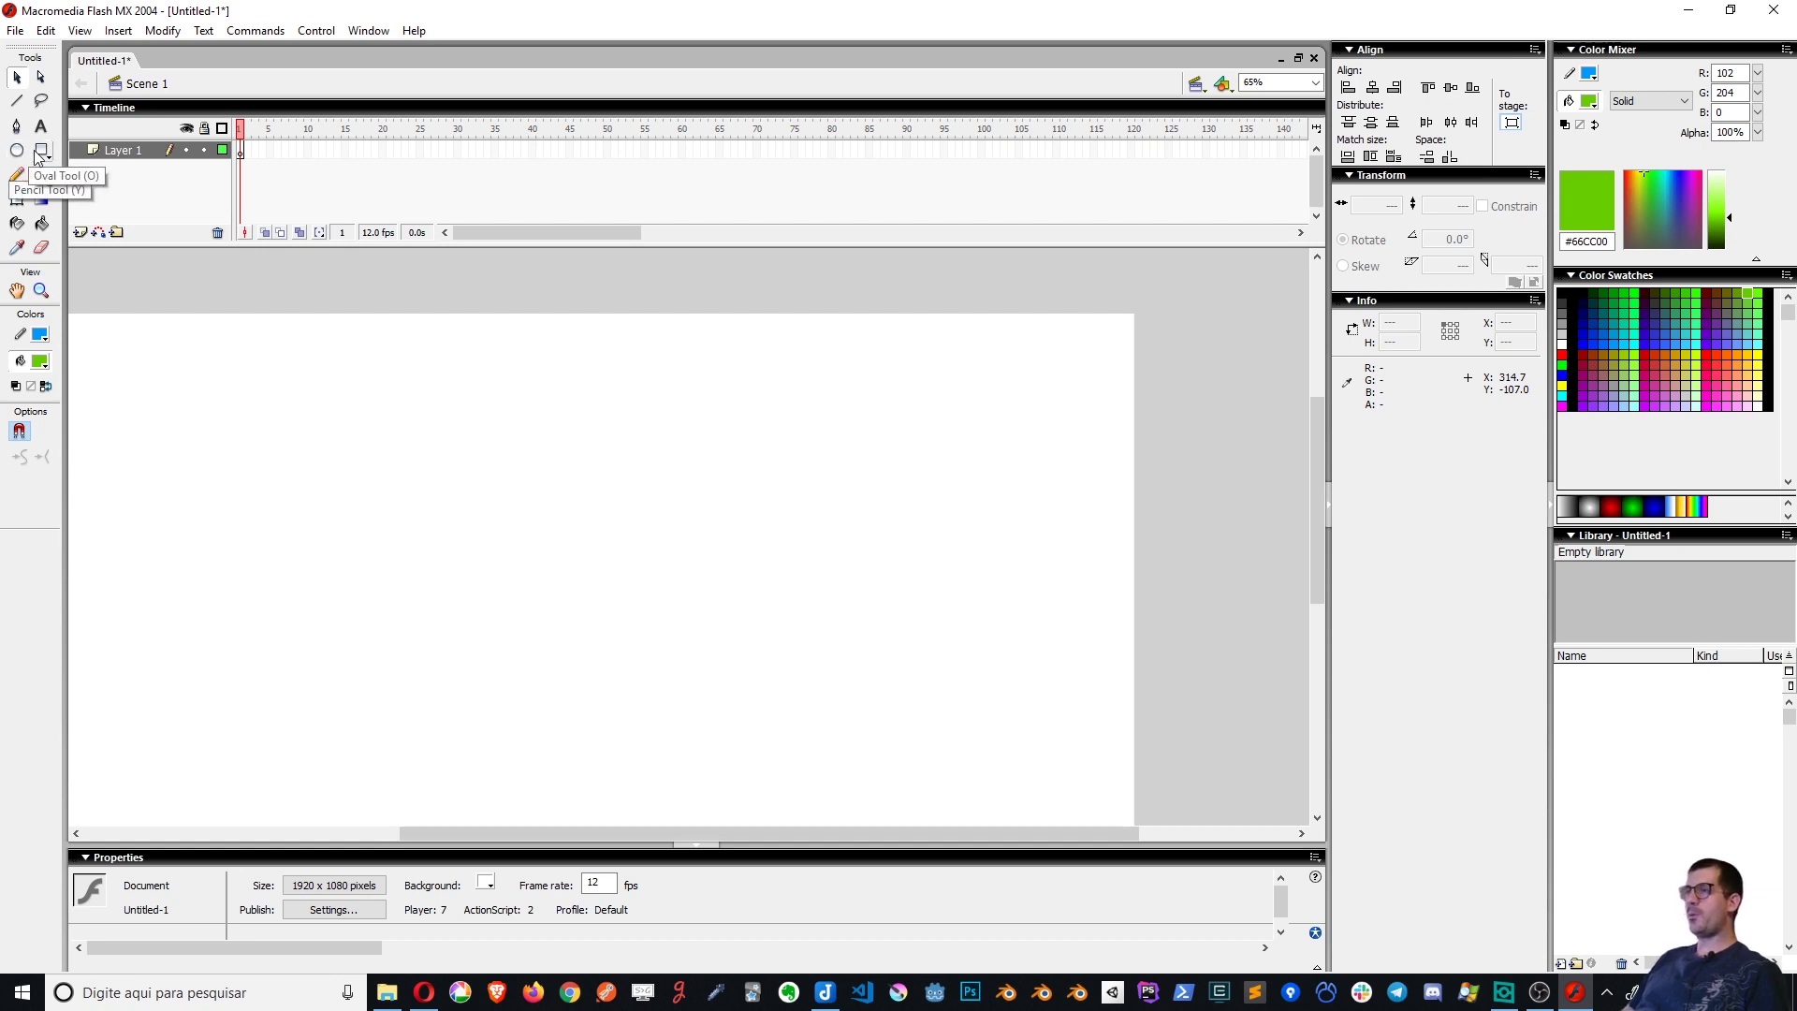
# Draw a green rectangle on the empty stage and a circle about 327 px in diameter inside it
pyautogui.click(41, 151)
pyautogui.moveTo(353, 376)
pyautogui.mouseDown()
pyautogui.moveTo(551, 565)
pyautogui.moveTo(652, 697)
pyautogui.mouseUp()
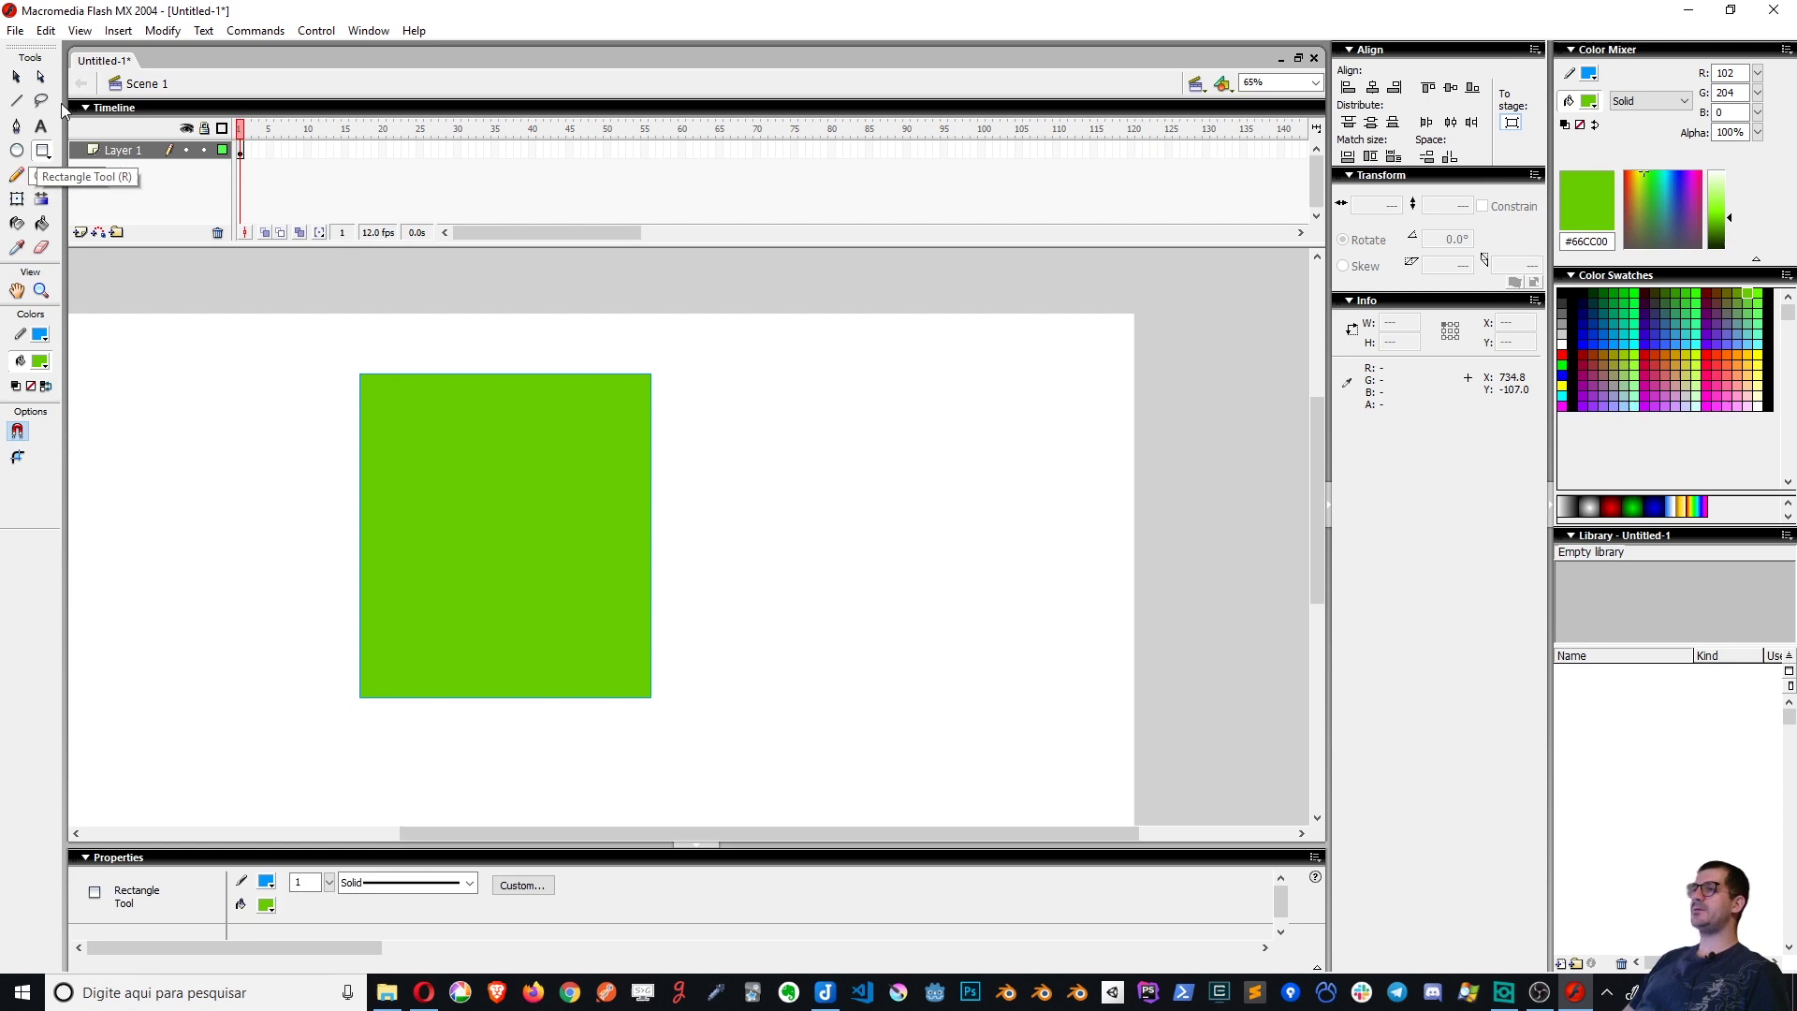
pyautogui.click(17, 151)
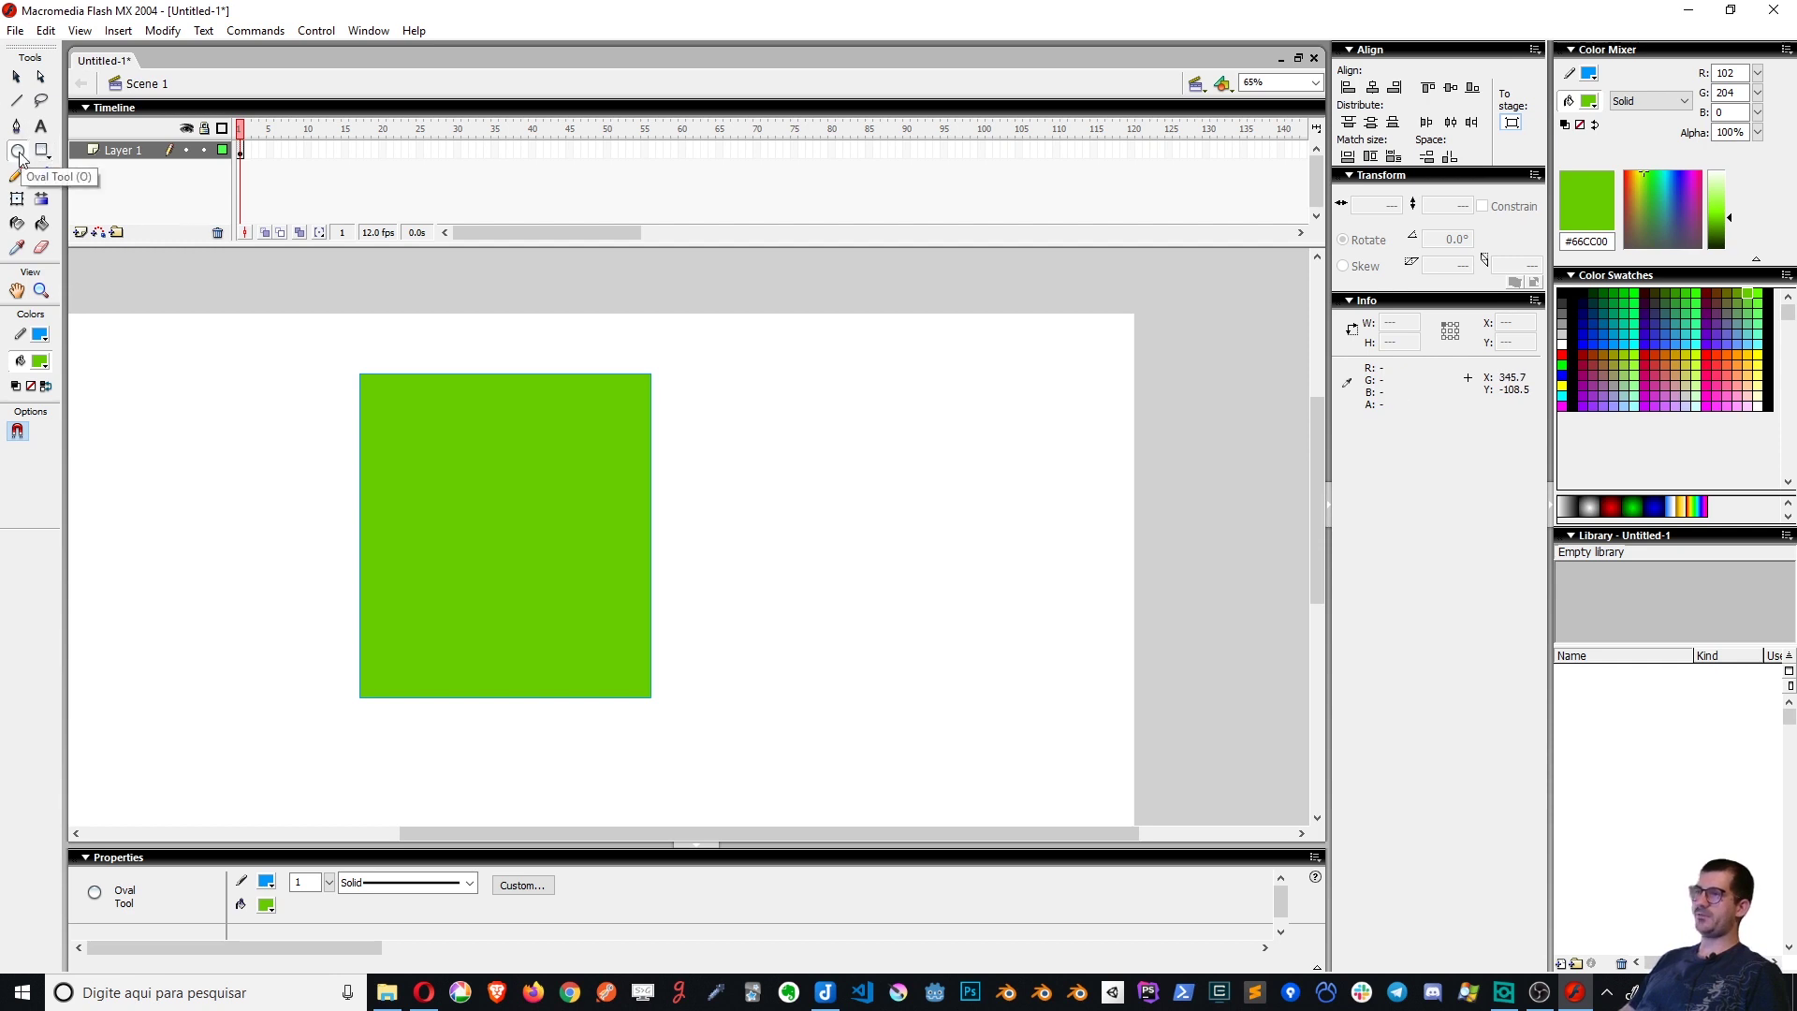
pyautogui.moveTo(401, 433); pyautogui.dragTo(599, 630)
# Delete the circle's fill to cut a round hole in the rectangle
pyautogui.press('v')
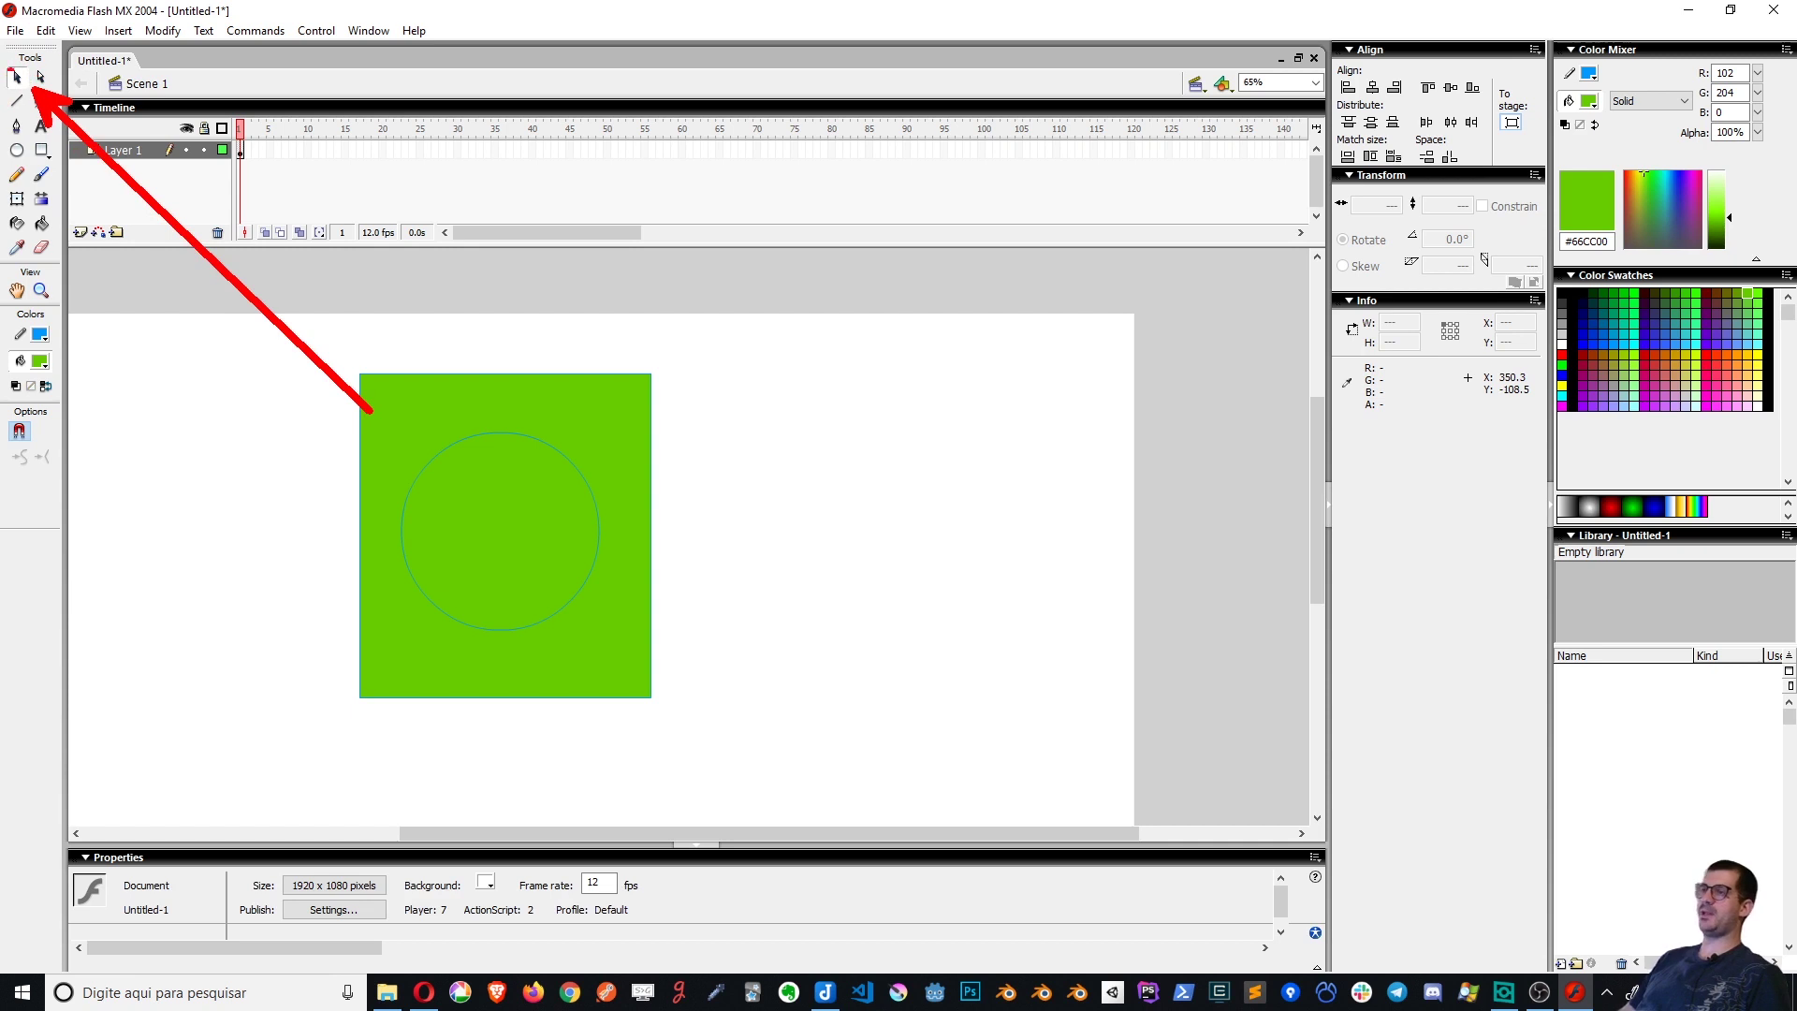
pyautogui.click(496, 492)
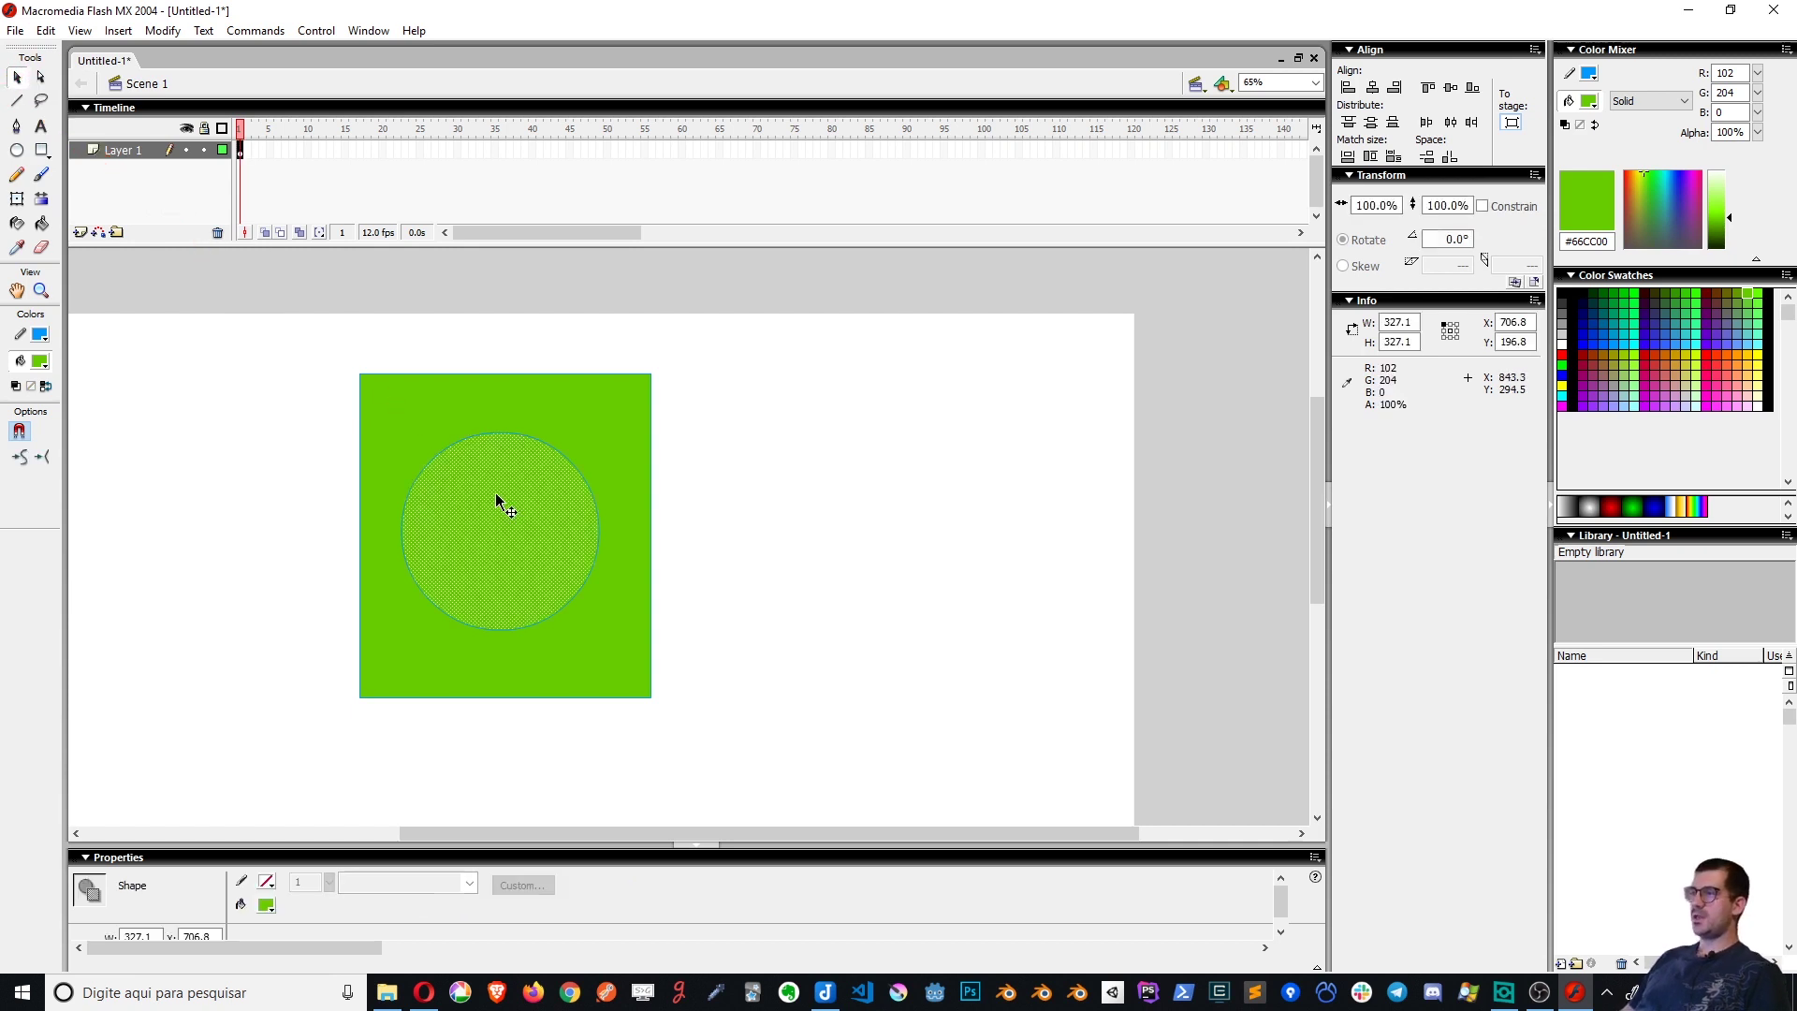
pyautogui.press('Delete')
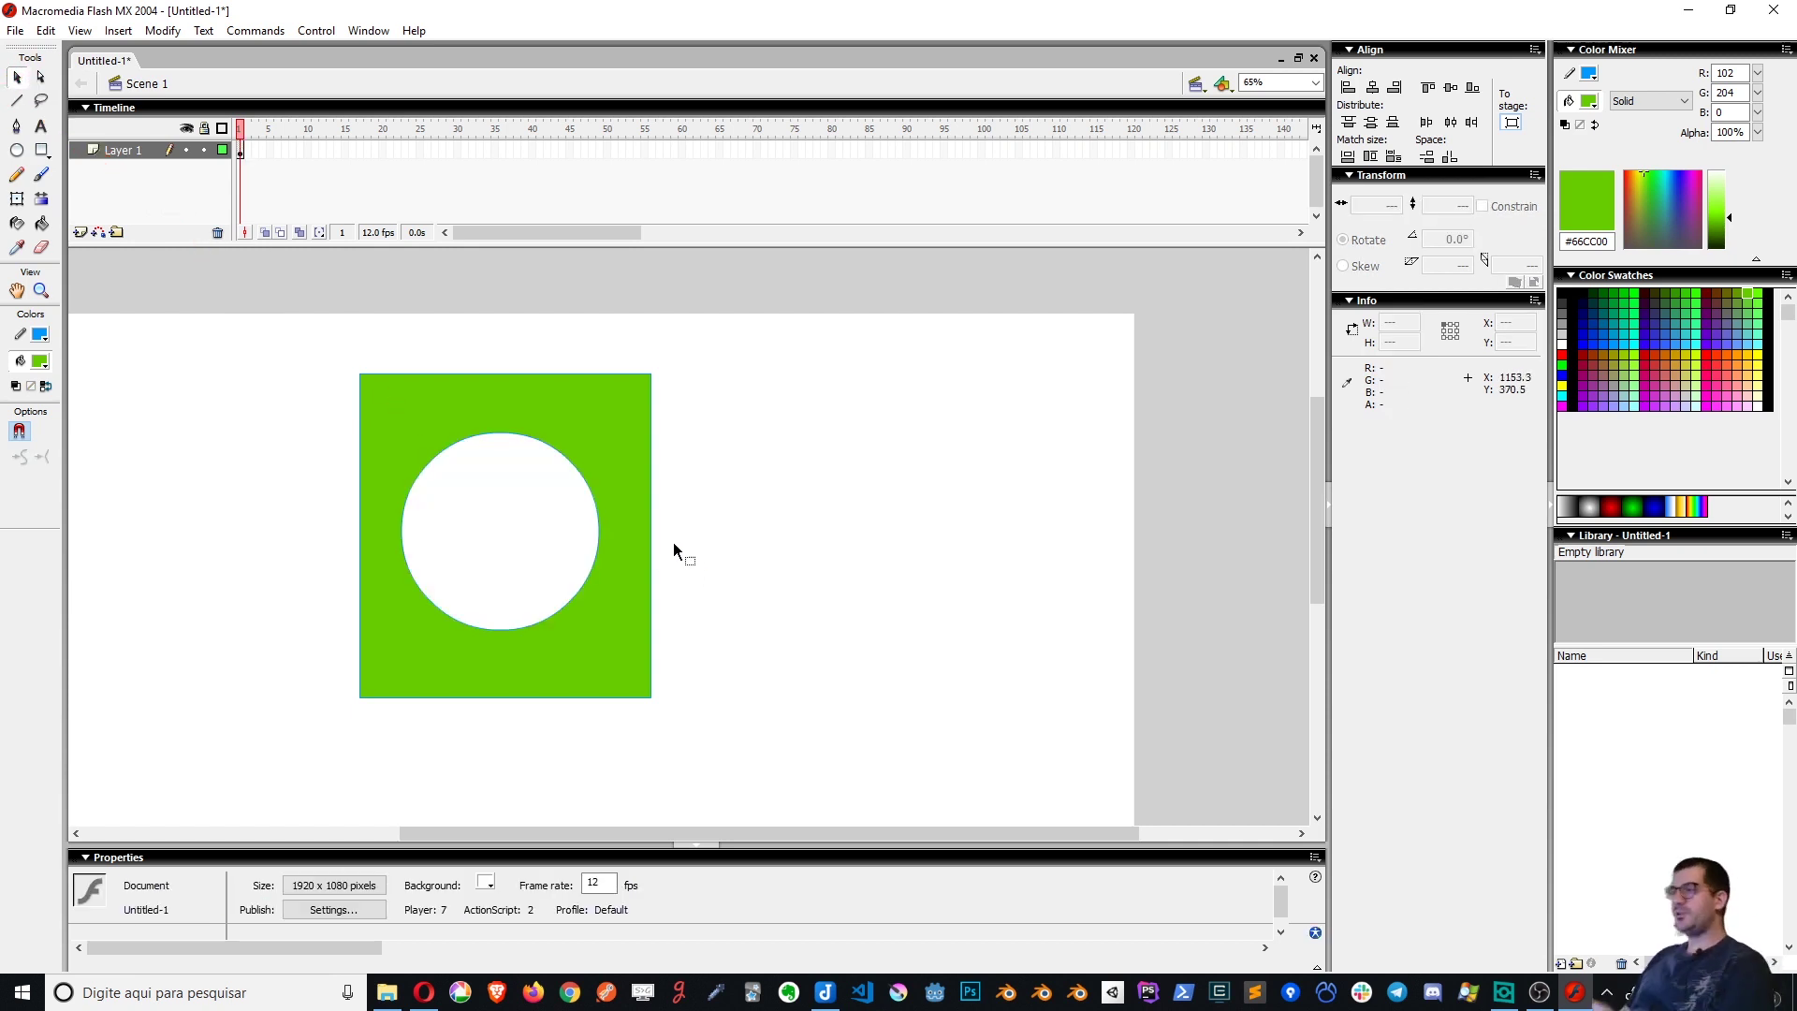
# Draw a second green circle about 348 px in diameter overlapping the rectangle's right edge
pyautogui.click(16, 151)
pyautogui.moveTo(610, 439); pyautogui.dragTo(821, 650)
pyautogui.press('v')
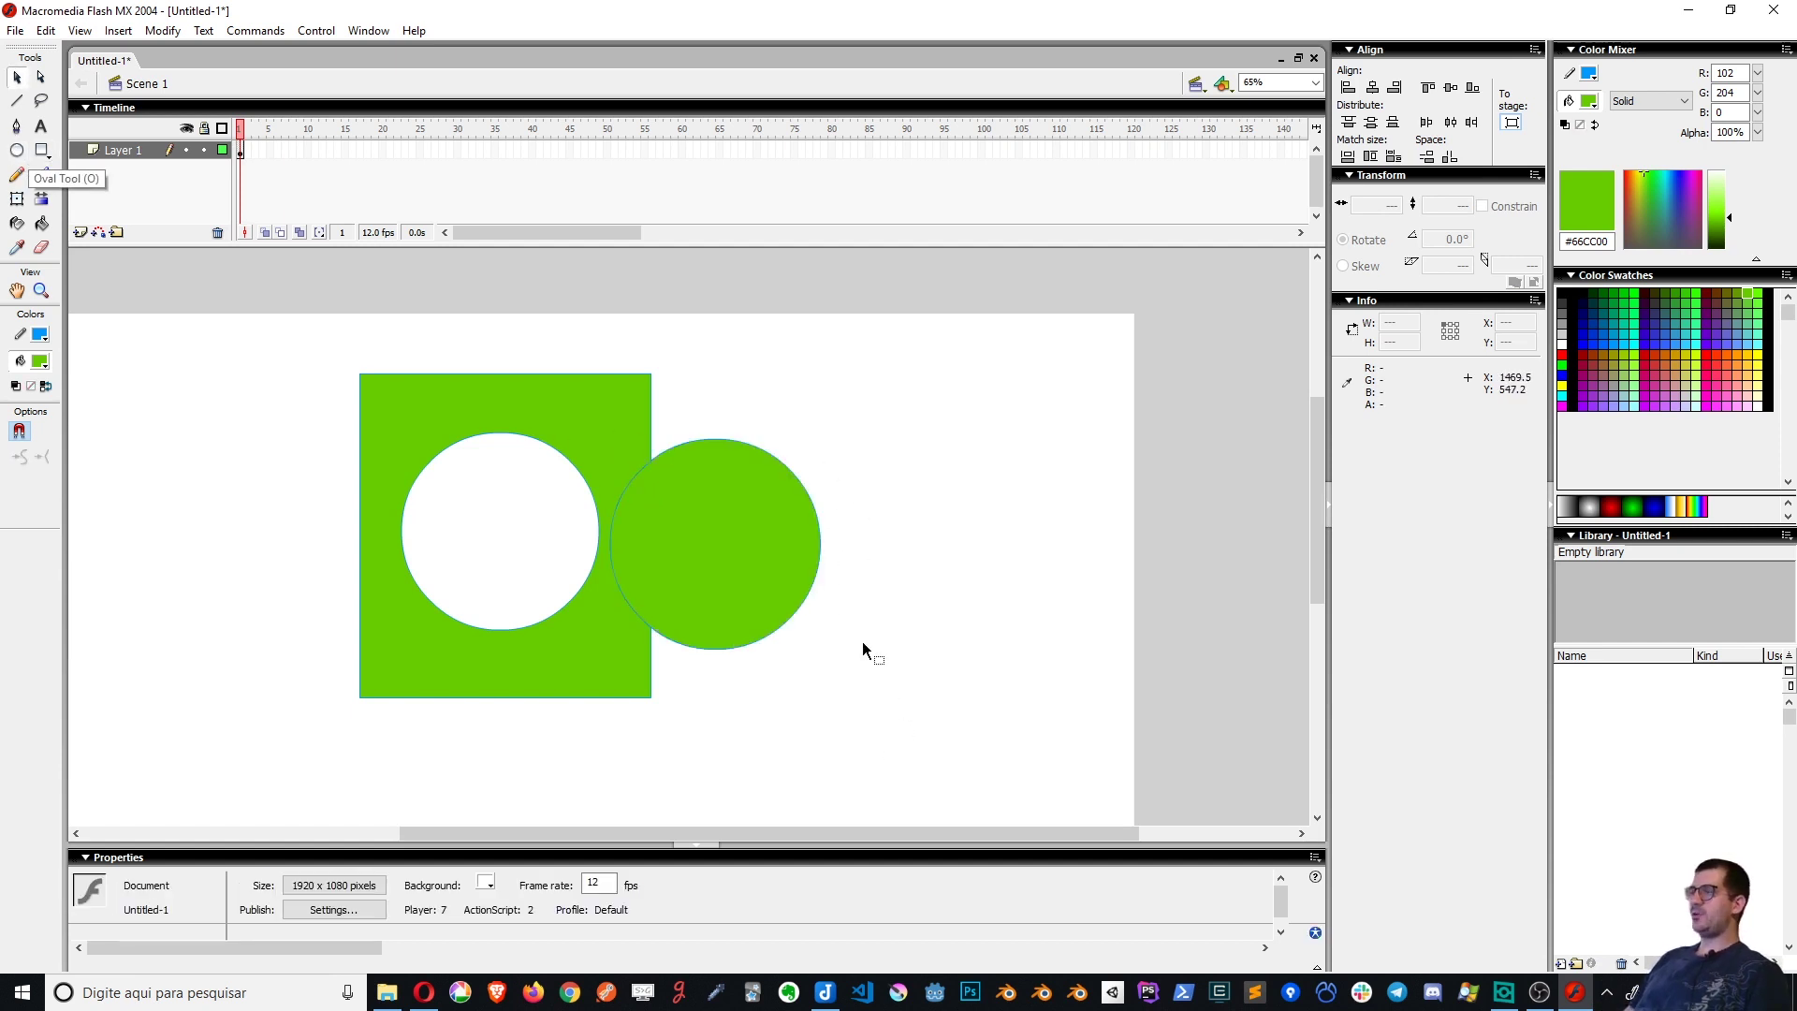
# Try moving the second circle's fill away from the rectangle, and undo the move
pyautogui.moveTo(714, 520); pyautogui.dragTo(902, 535)
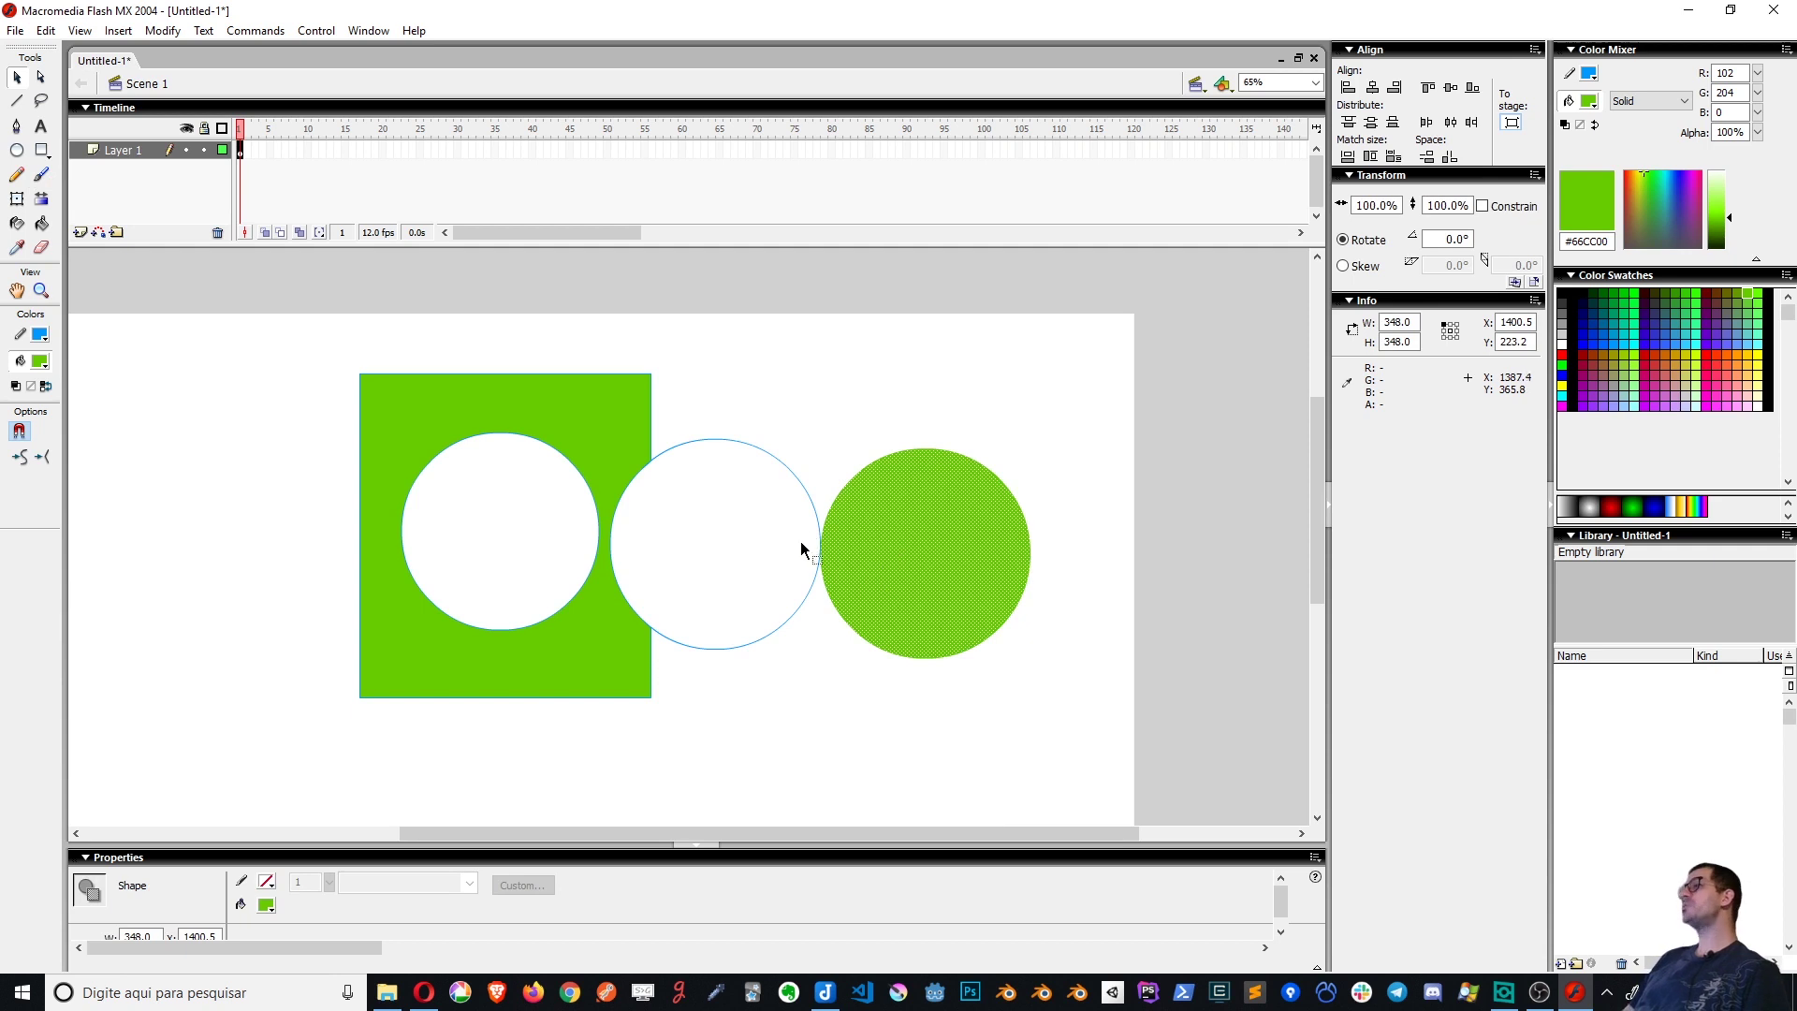
pyautogui.hotkey('ctrl', 'z')
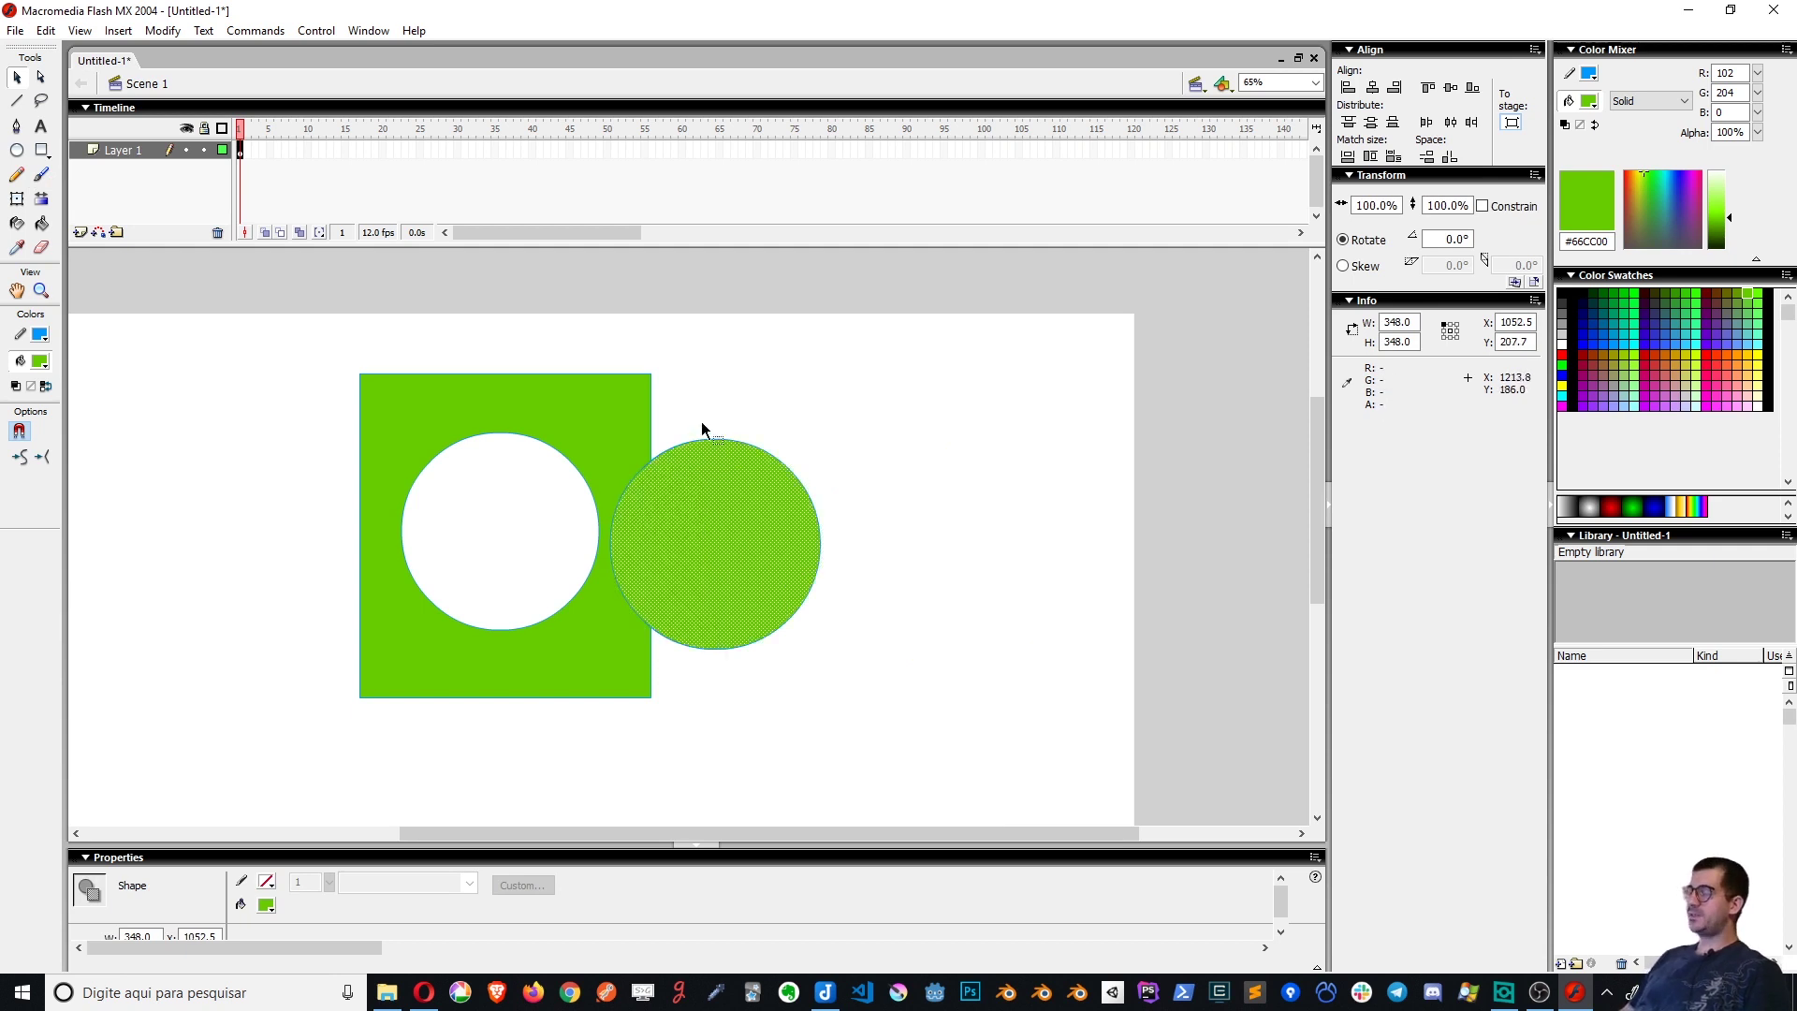
pyautogui.press('z')
pyautogui.press('v')
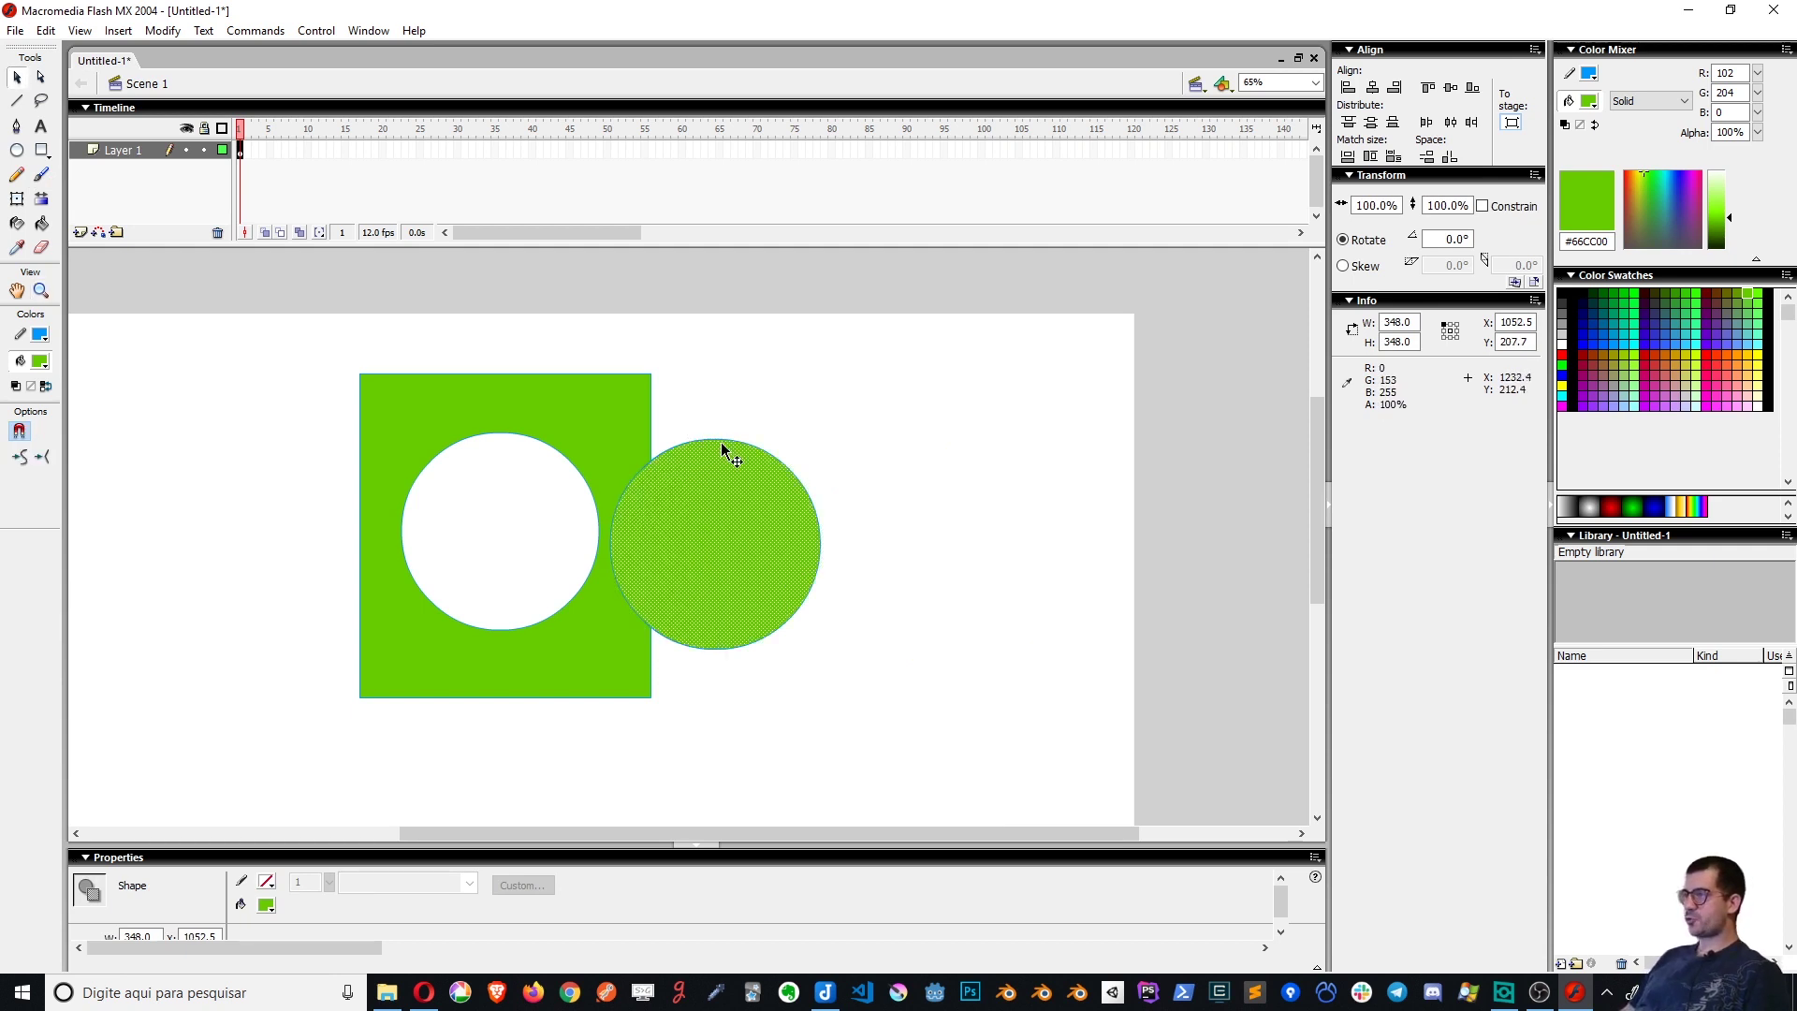
# Delete the second circle's outline, both the outer arc and the arc inside the rectangle
pyautogui.click(719, 440)
pyautogui.doubleClick(721, 443)
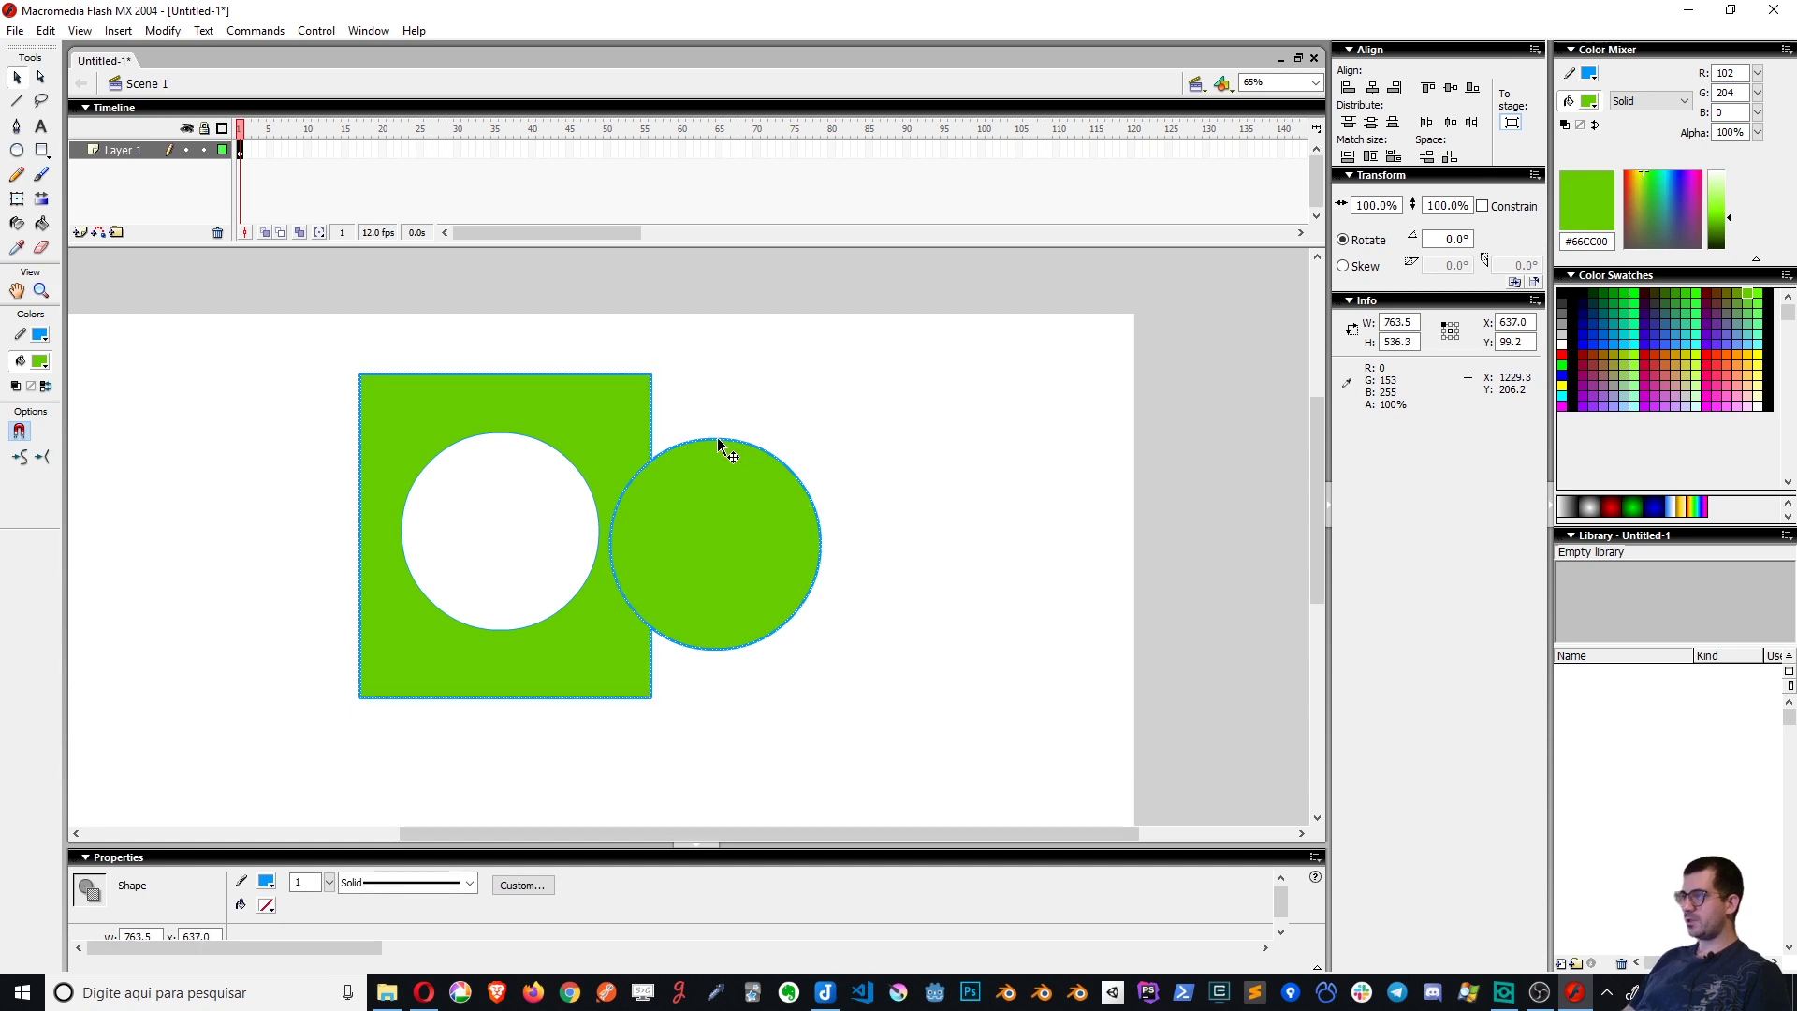
pyautogui.click(733, 448)
pyautogui.doubleClick(732, 448)
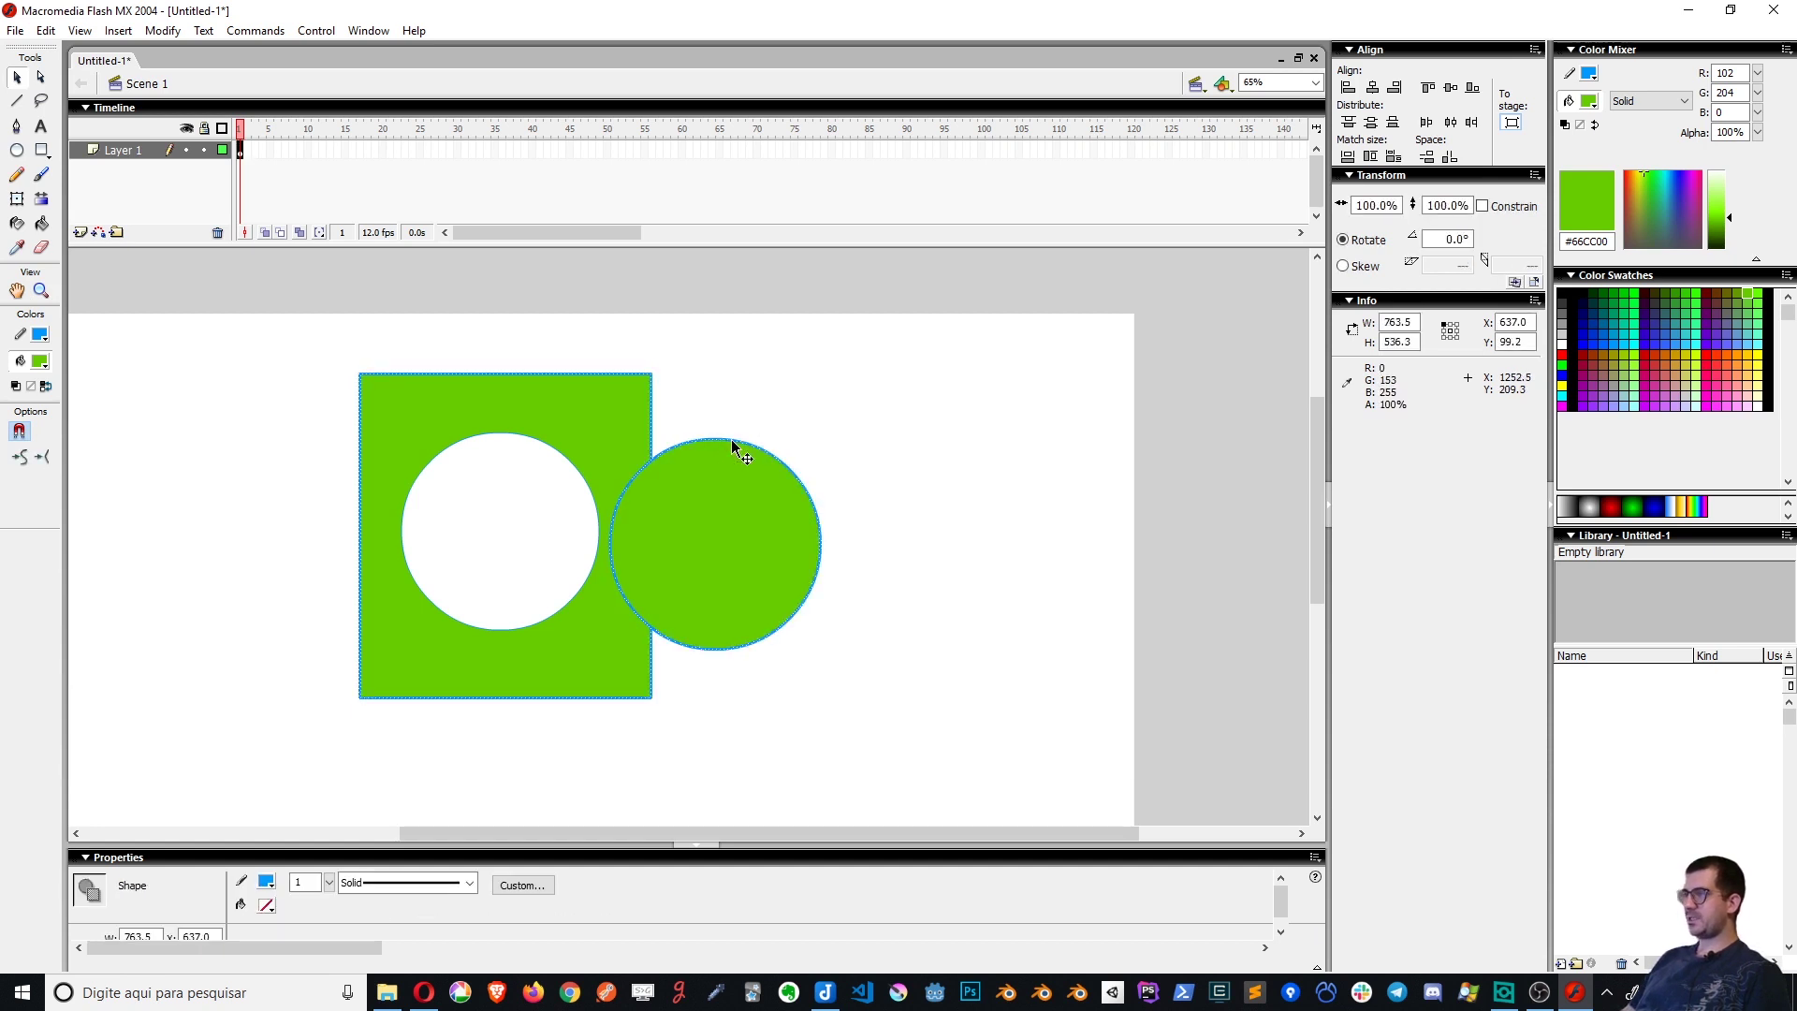
pyautogui.click(851, 405)
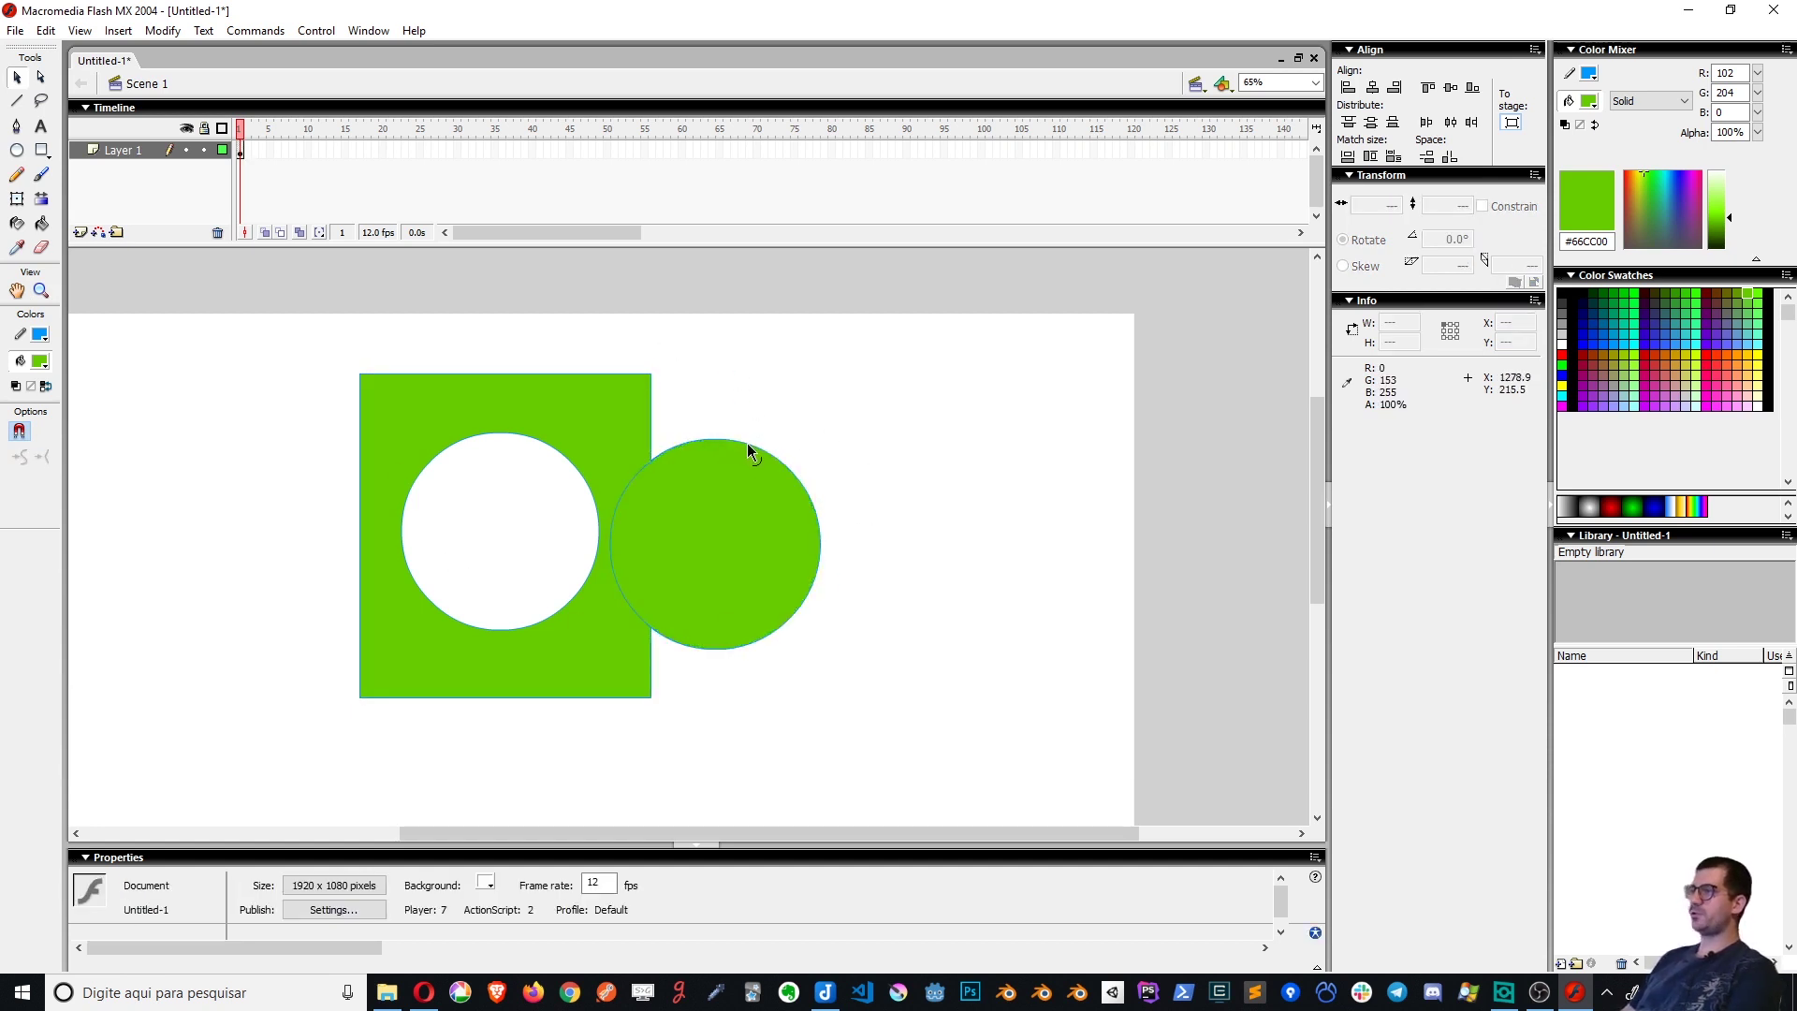
pyautogui.click(750, 442)
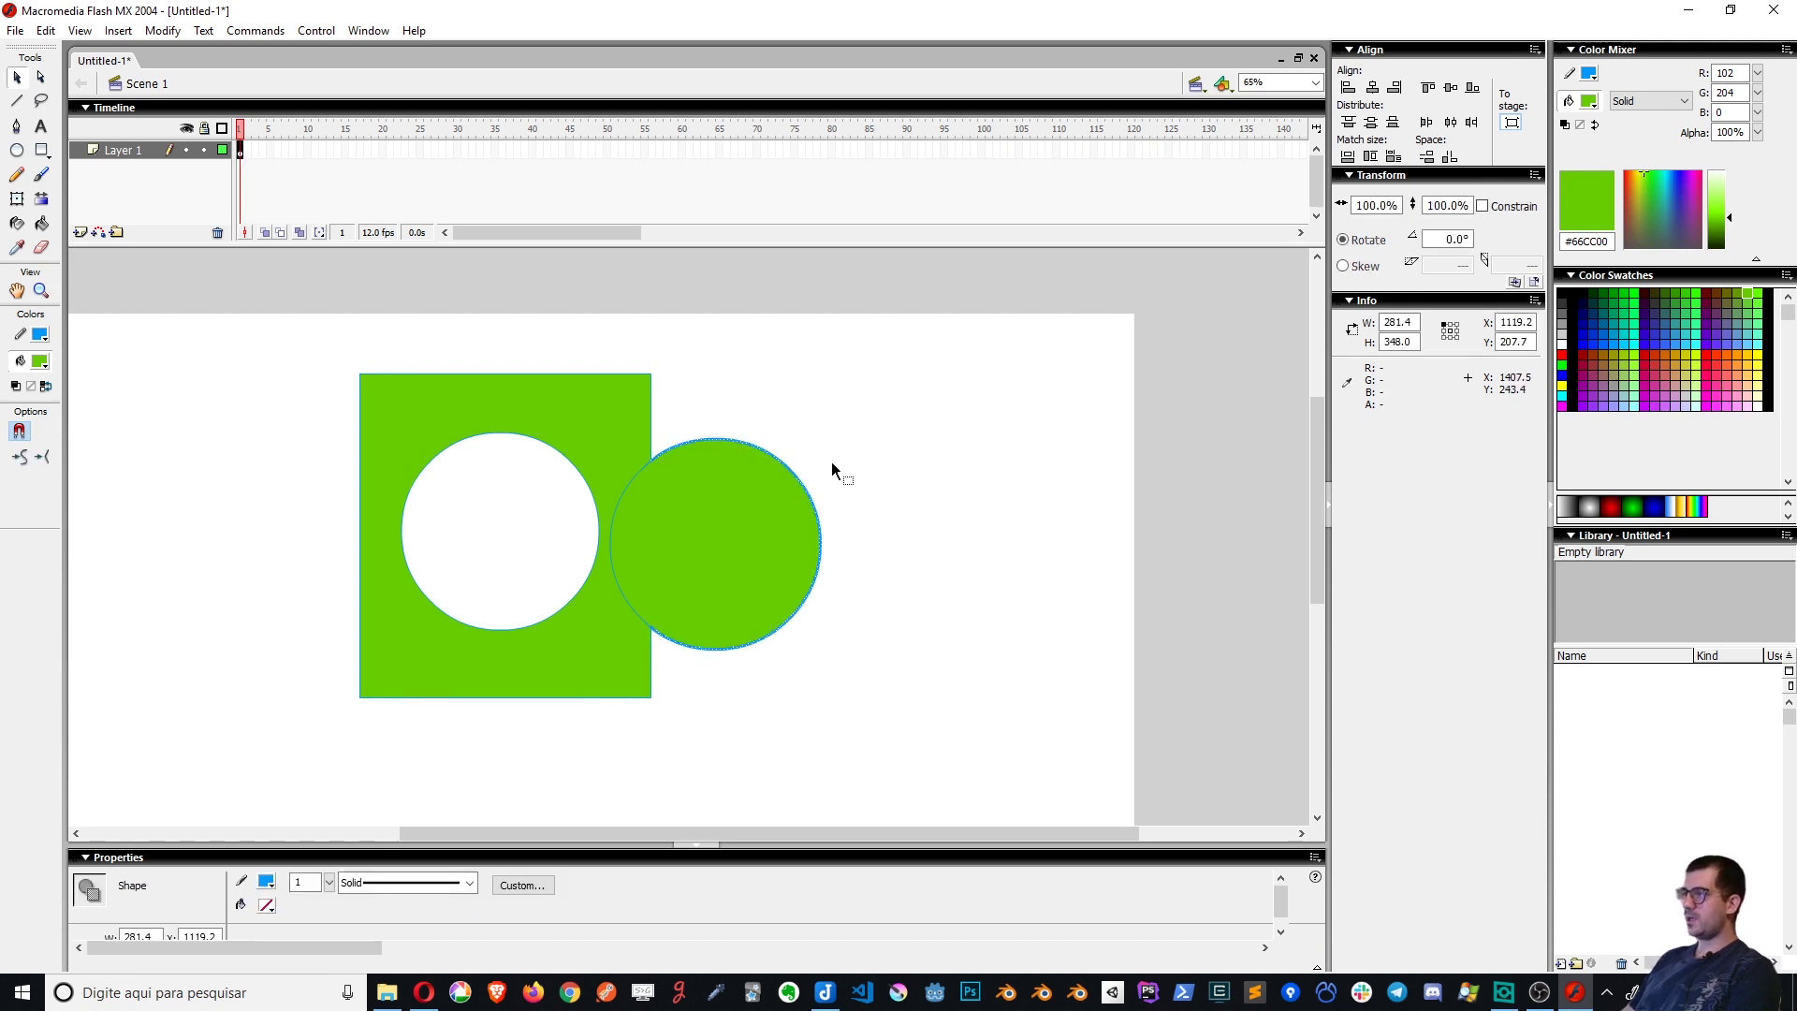
pyautogui.click(622, 490)
pyautogui.press('Delete')
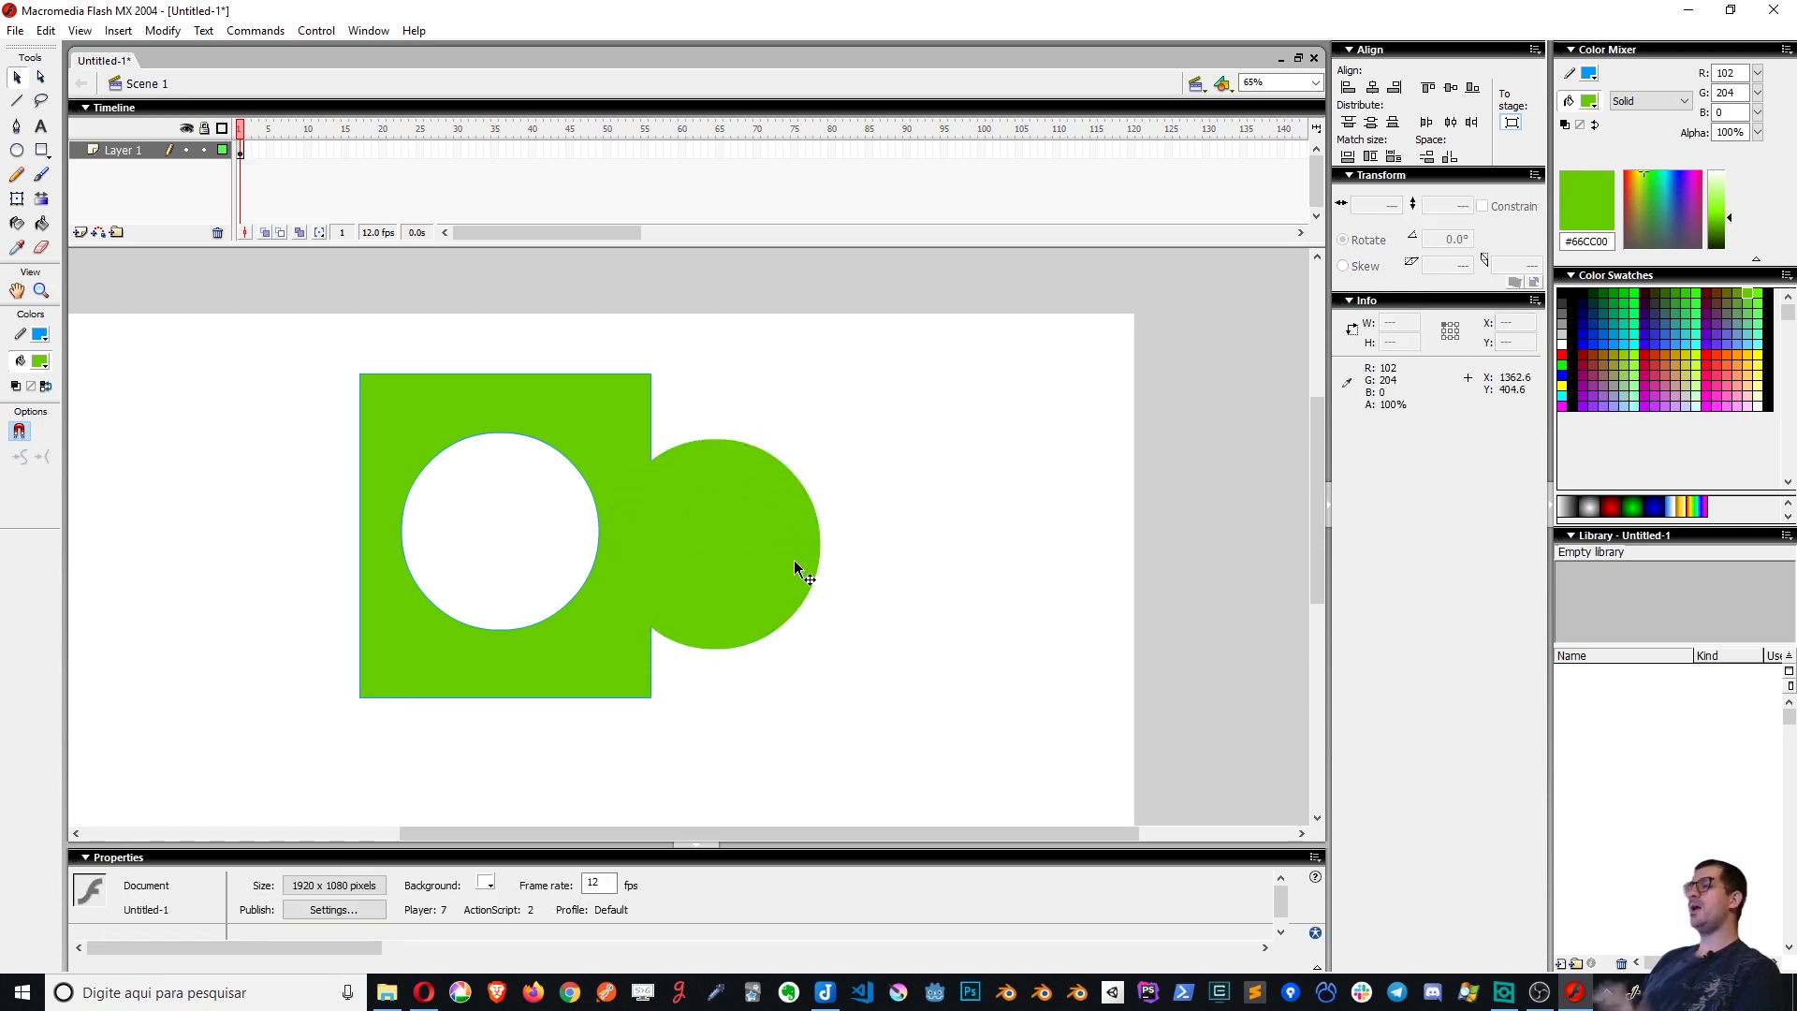
# Try moving the merged rectangle and circle fill off its outlines, and undo the move
pyautogui.moveTo(710, 566); pyautogui.dragTo(917, 550)
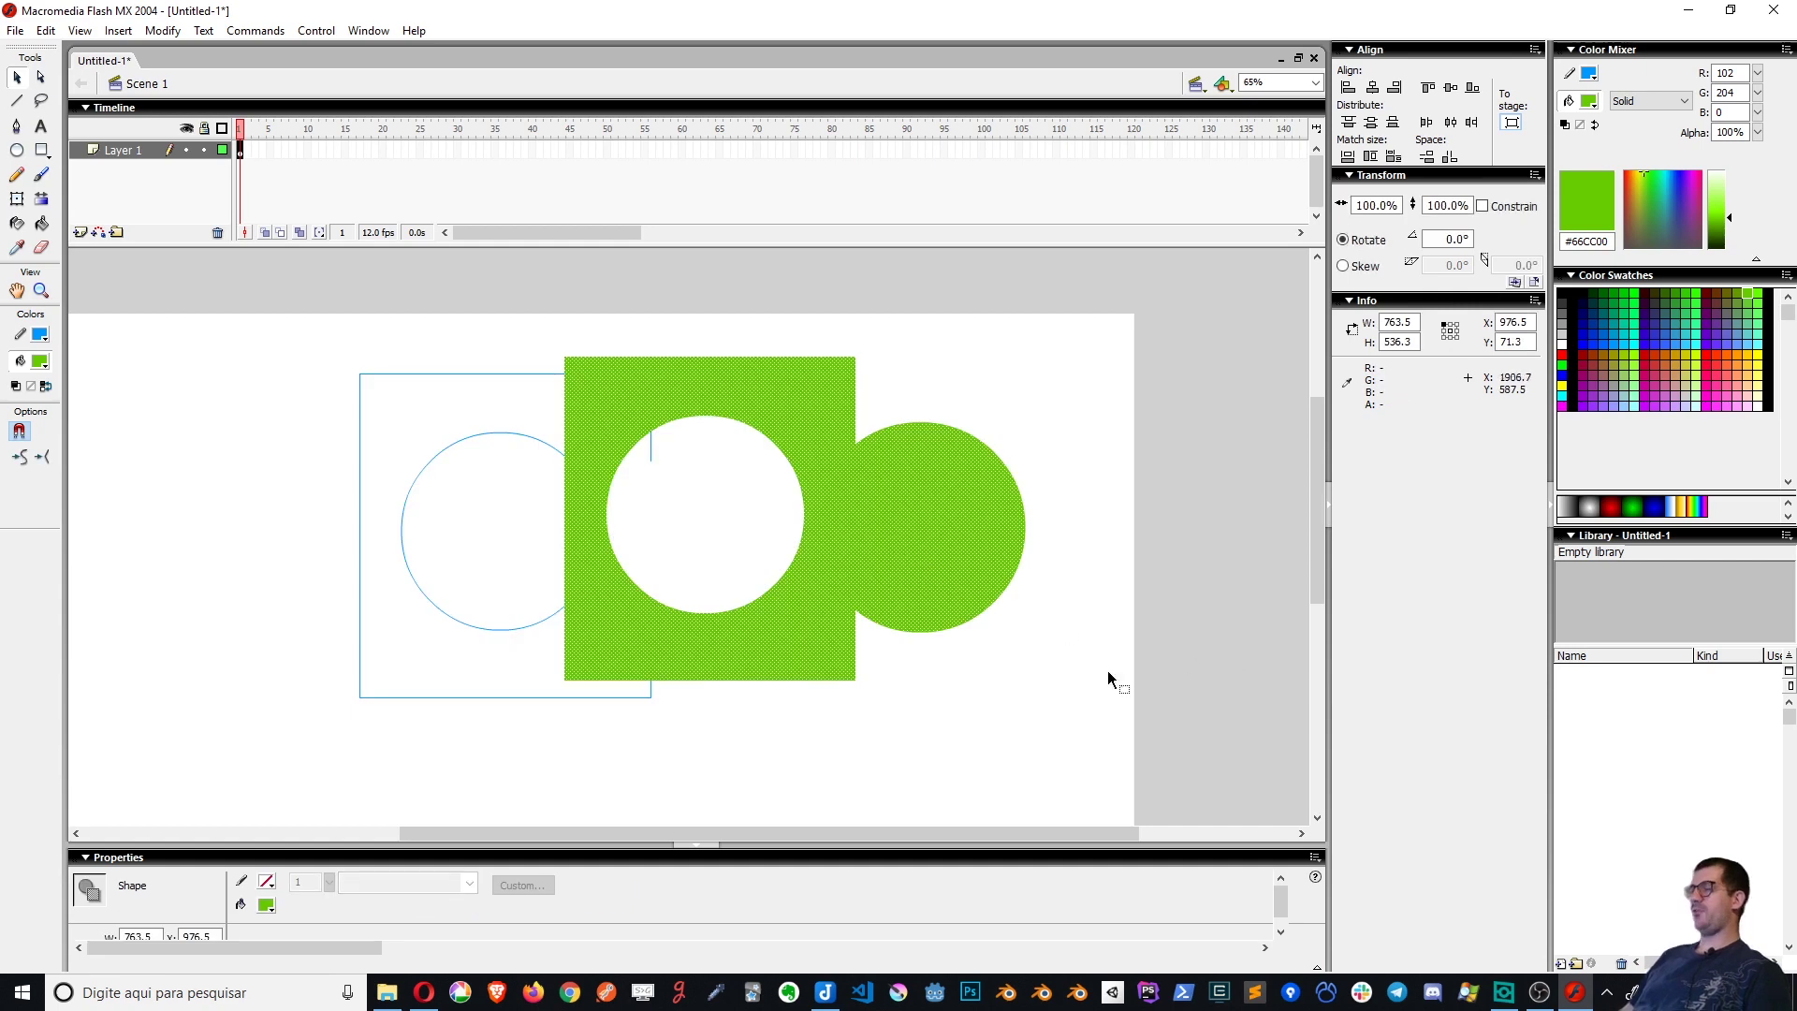
pyautogui.click(1034, 690)
pyautogui.hotkey('ctrl', 'z')
pyautogui.hotkey('ctrl', 'z')
pyautogui.click(964, 687)
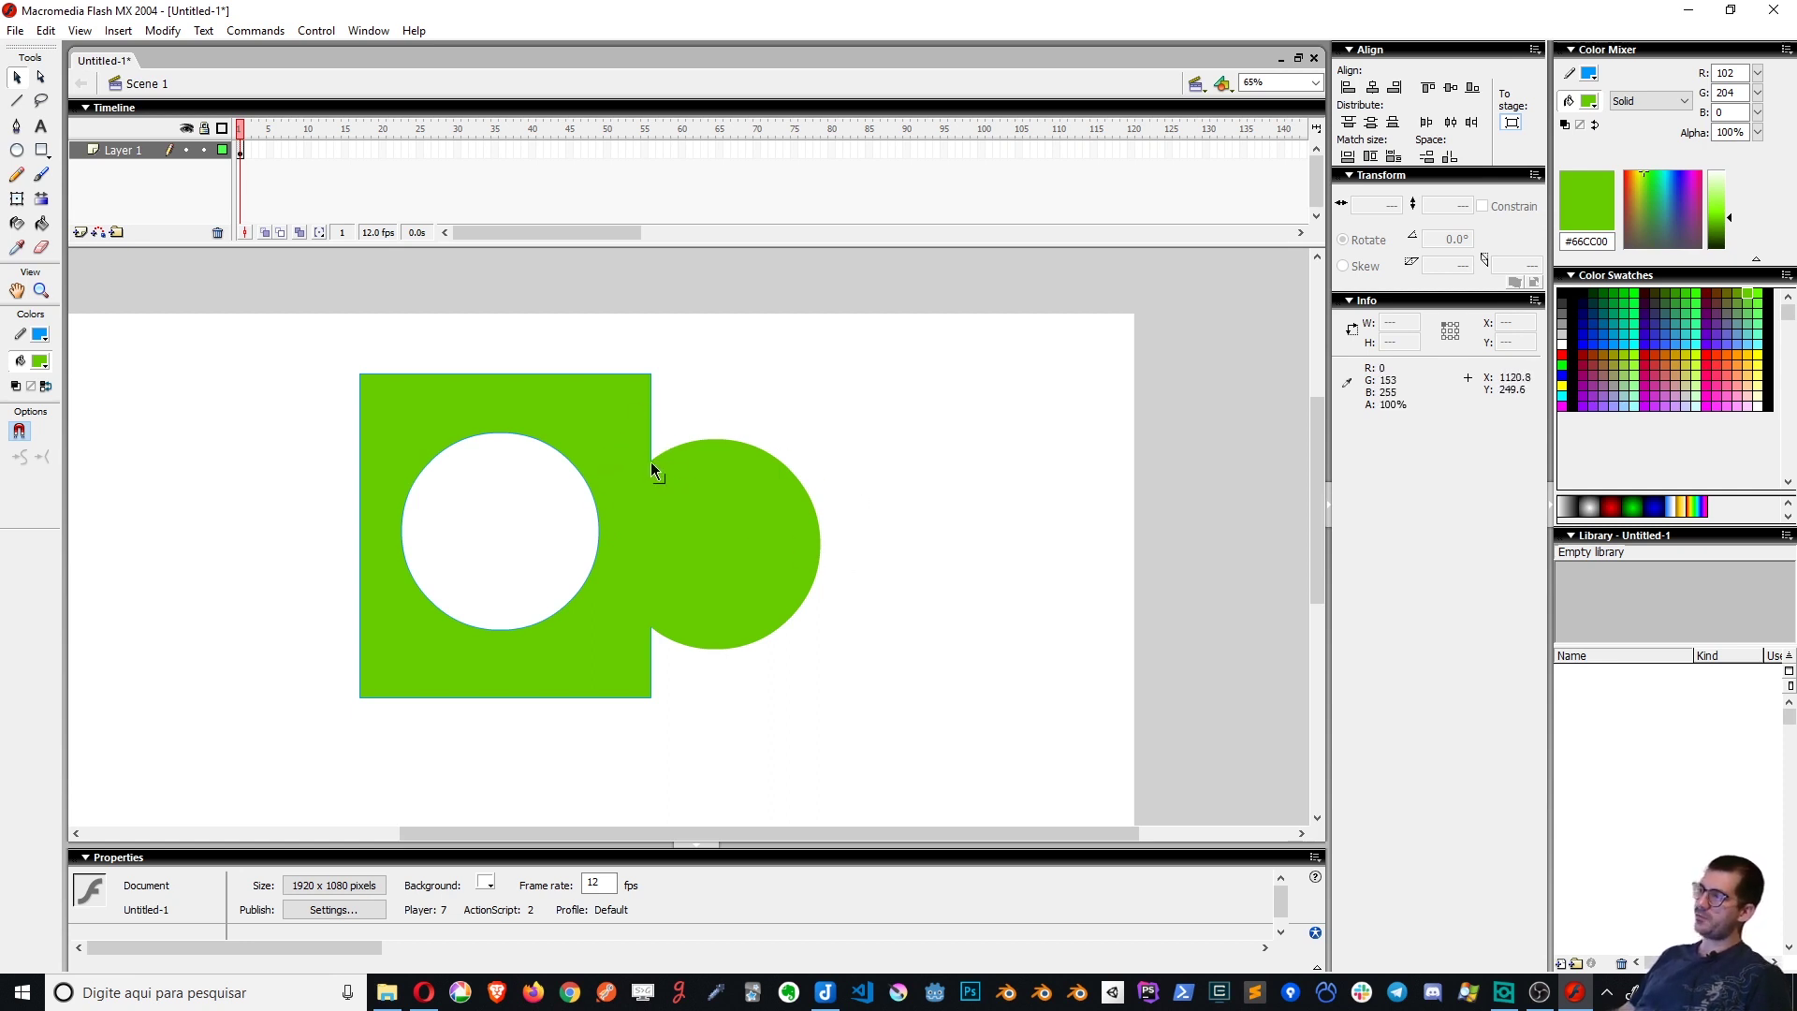
# Try deleting the outline of the rectangle's round hole, and undo the deletion
pyautogui.click(711, 510)
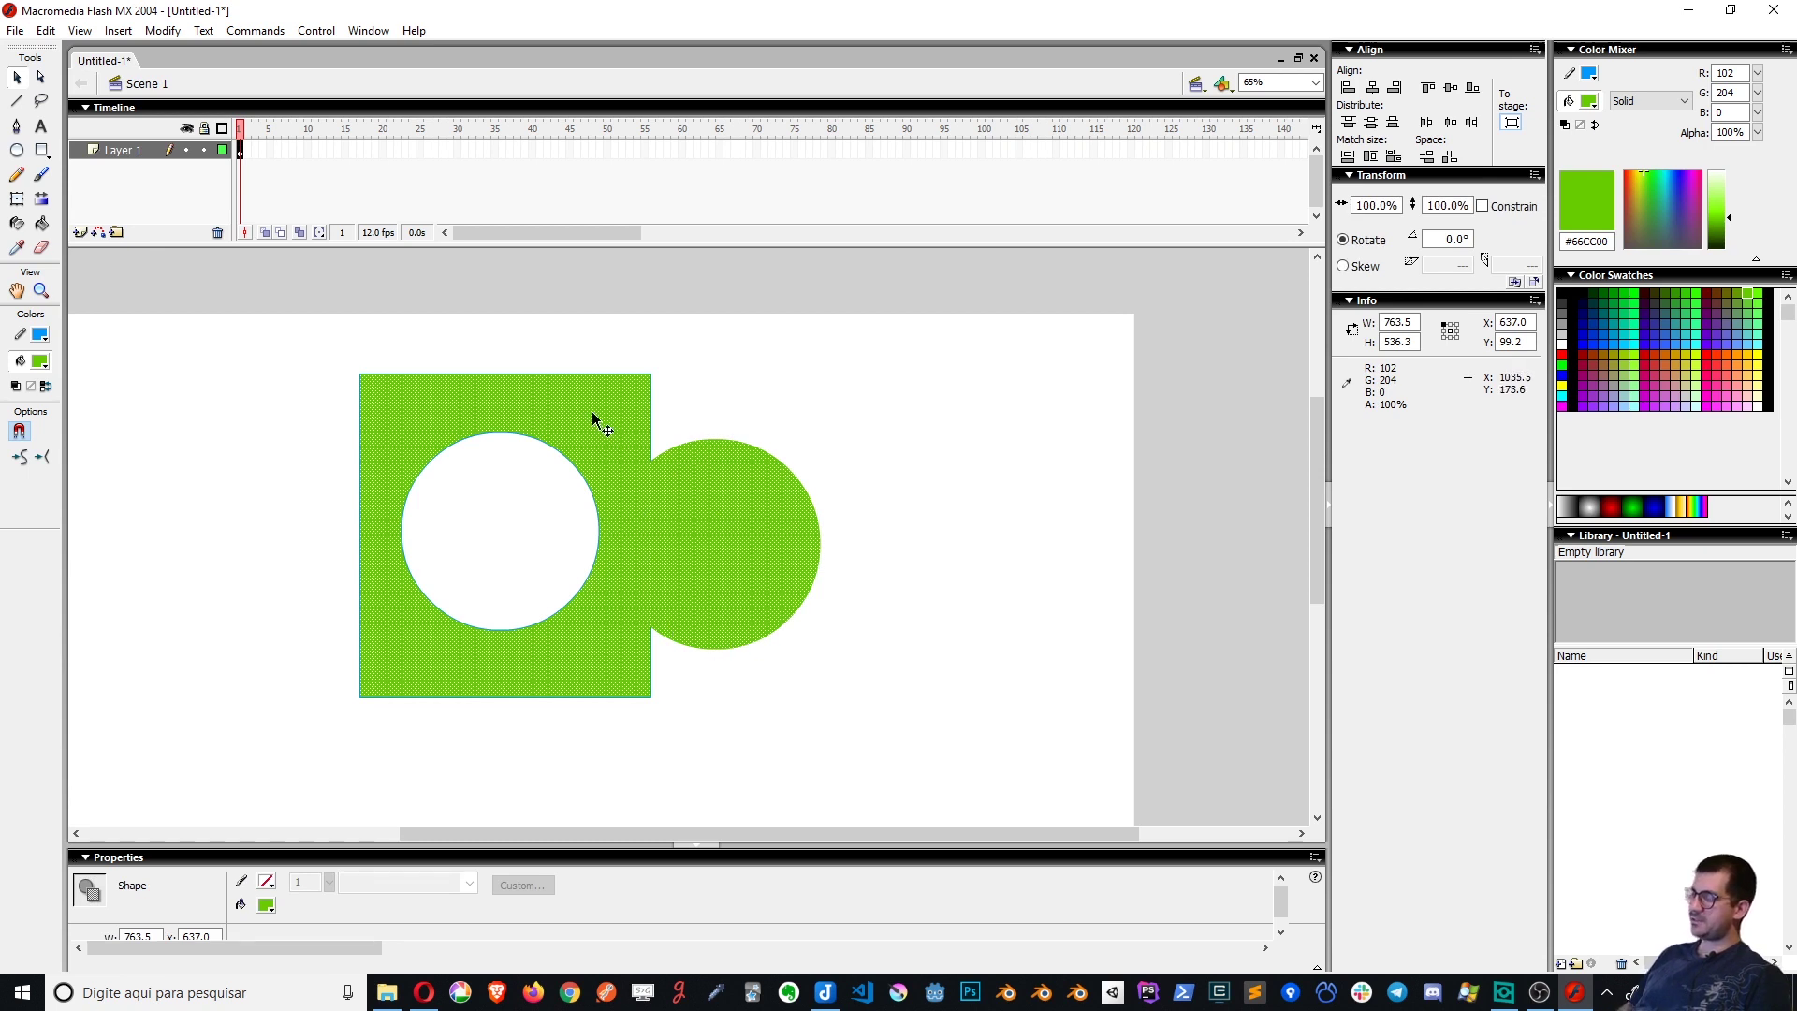
pyautogui.click(546, 449)
pyautogui.press('Delete')
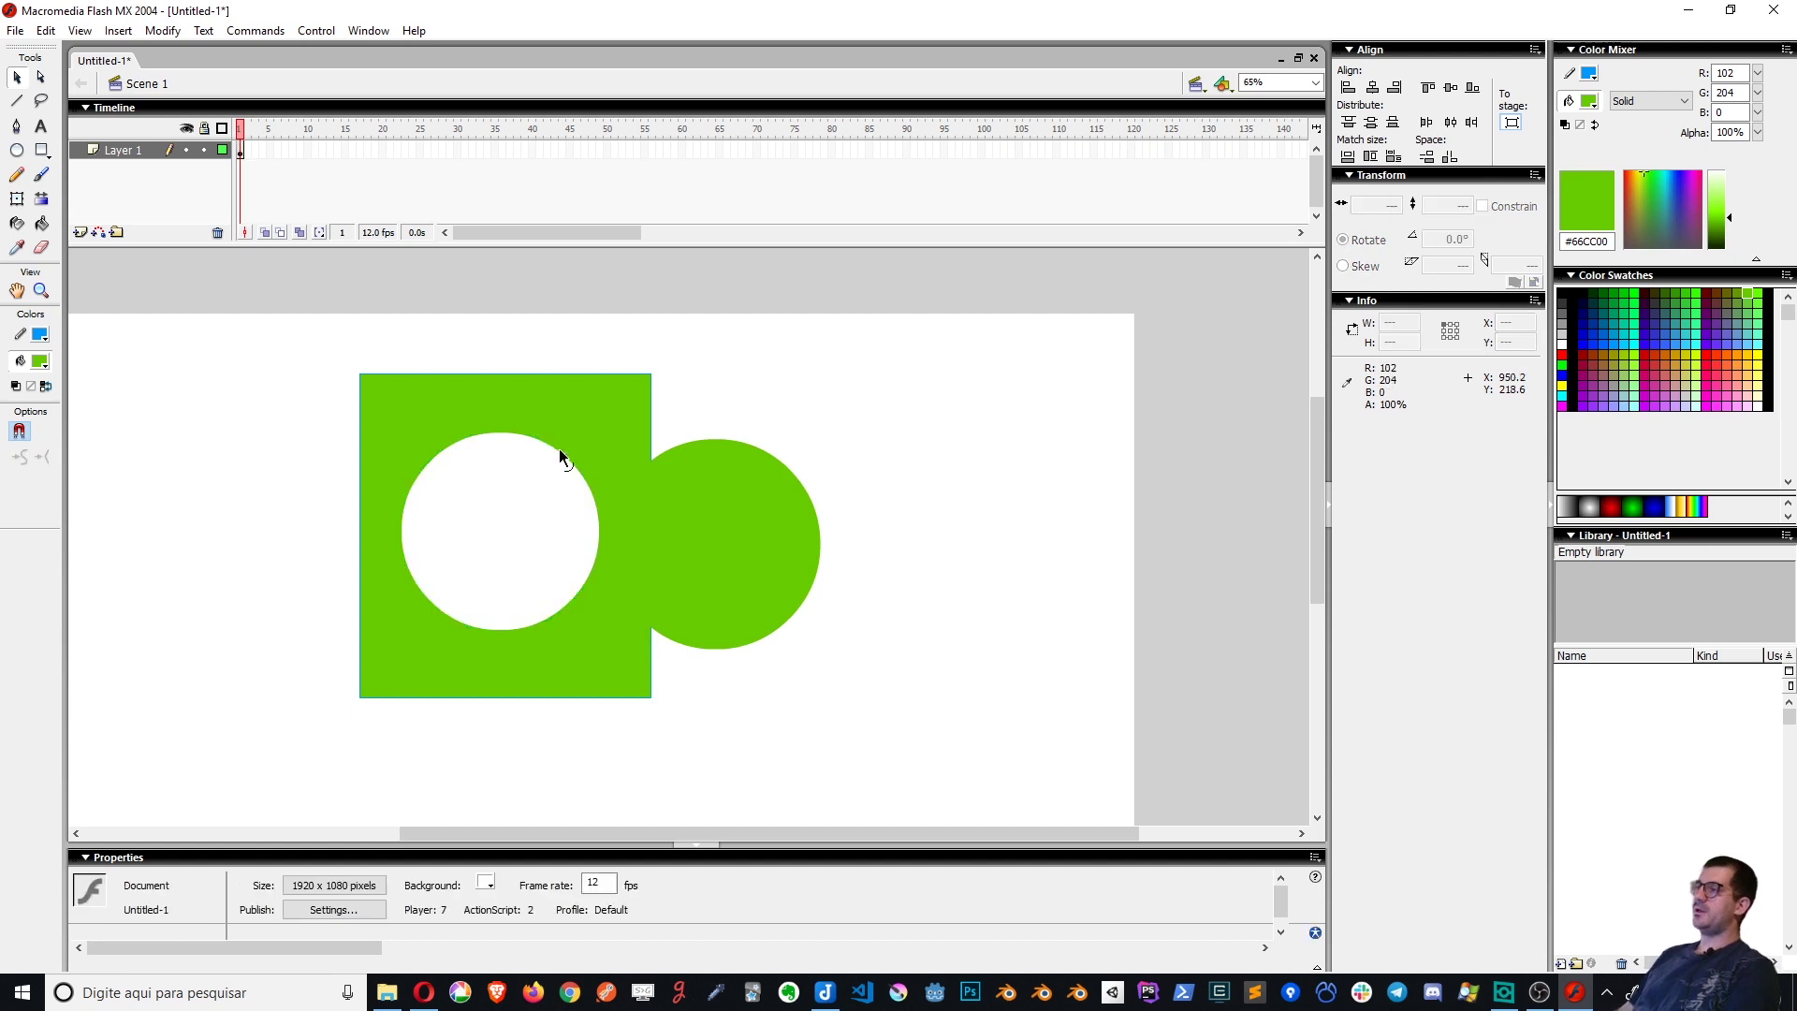
pyautogui.hotkey('ctrl', 'z')
pyautogui.hotkey('ctrl', 'y')
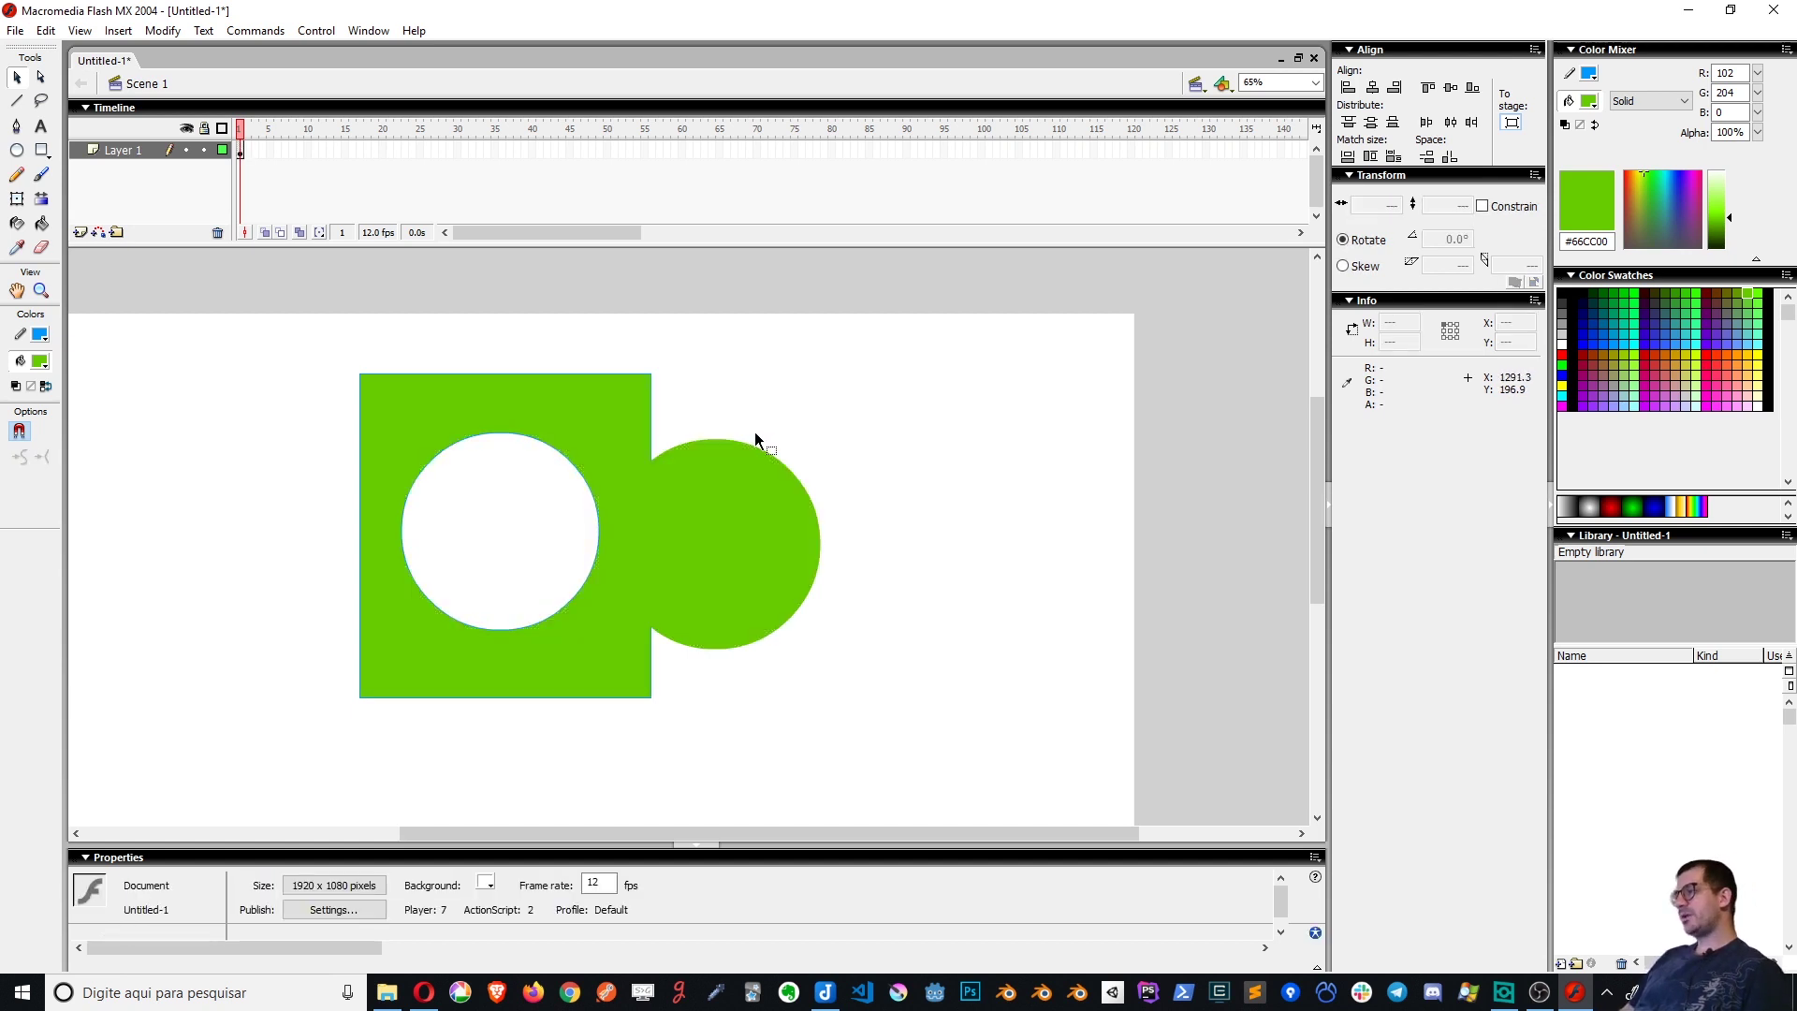
# Restore the second circle's arc inside the rectangle, test moving the circle's fill aside, and undo that move
pyautogui.hotkey('ctrl', 'z')
pyautogui.click(767, 438)
pyautogui.moveTo(706, 563); pyautogui.dragTo(915, 557)
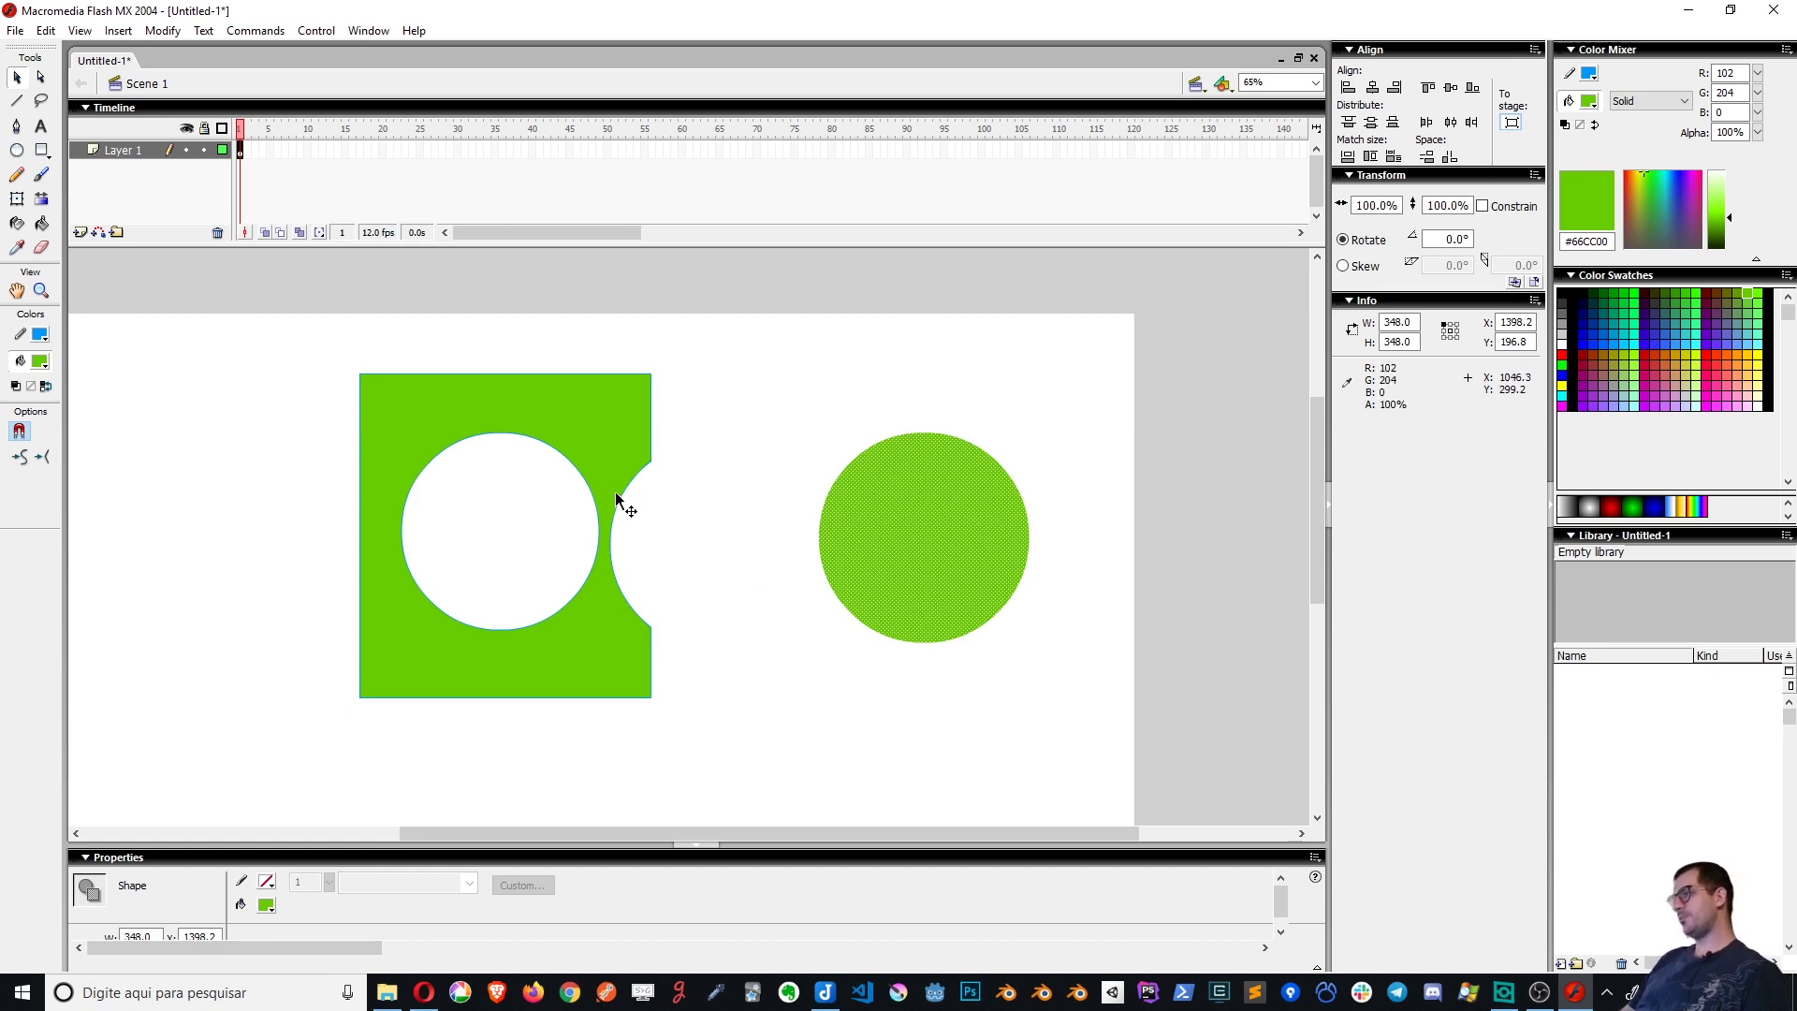
pyautogui.hotkey('ctrl', 'z')
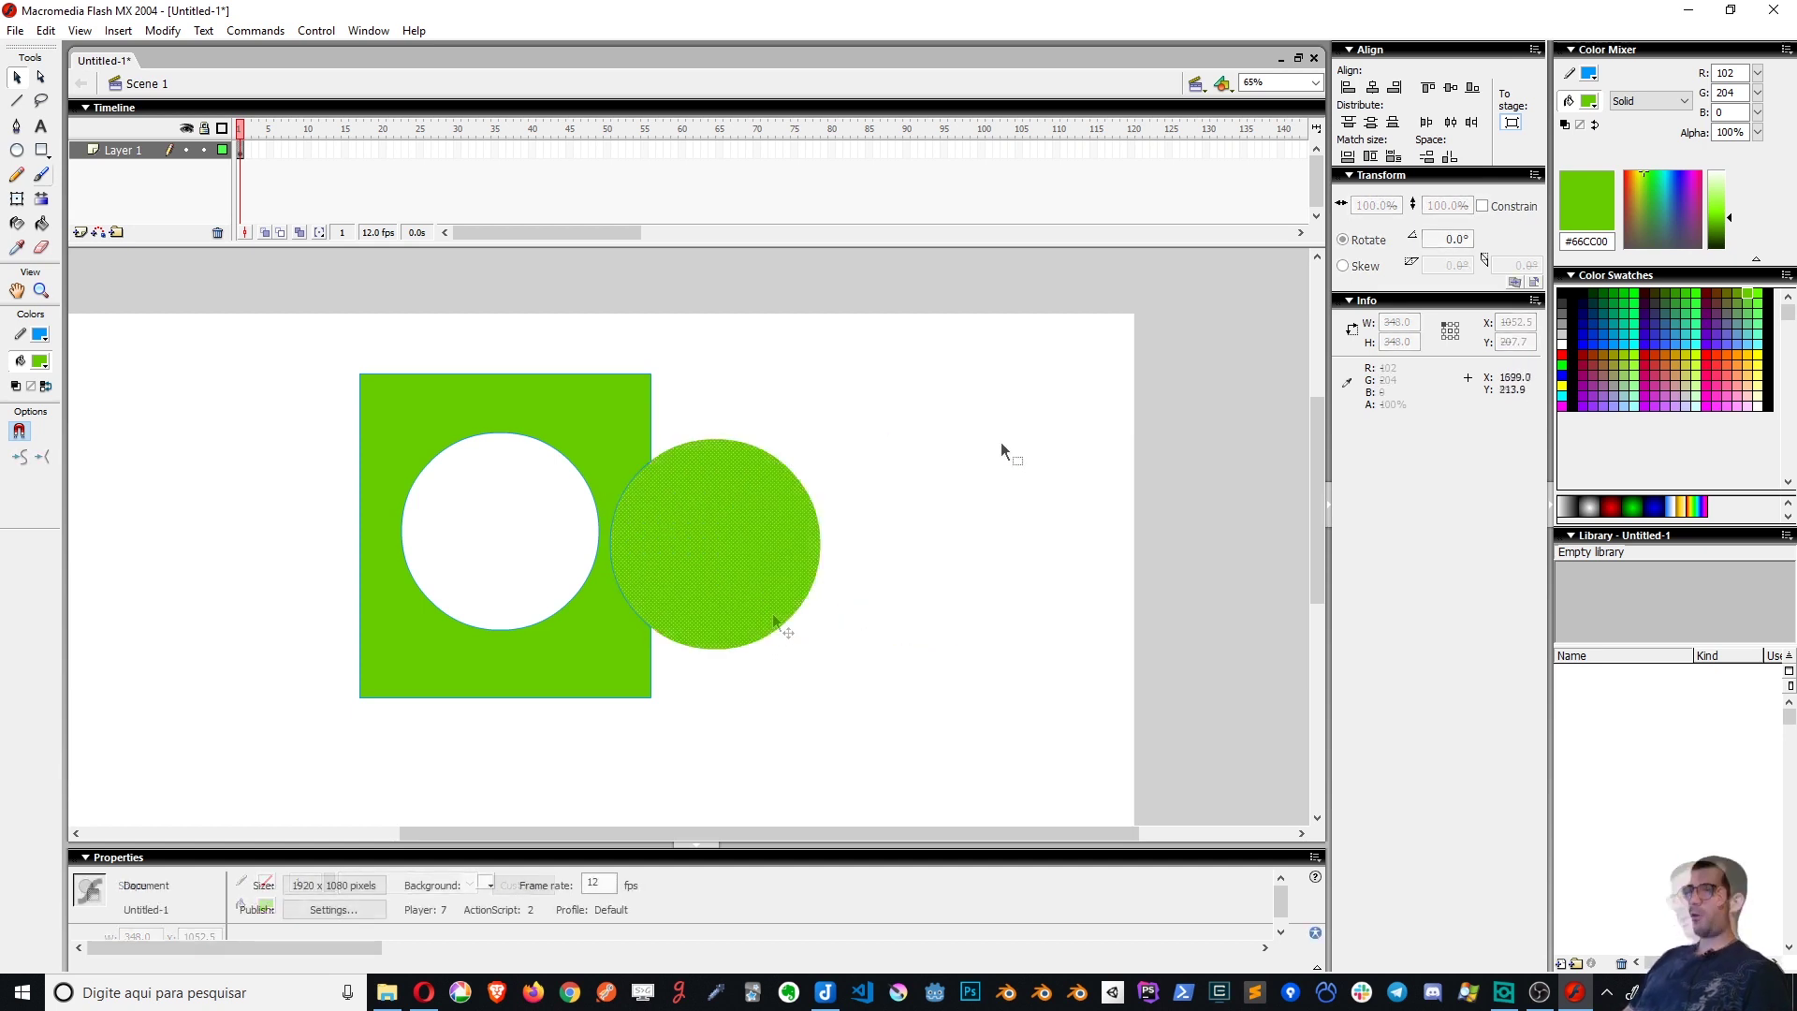
pyautogui.click(1001, 442)
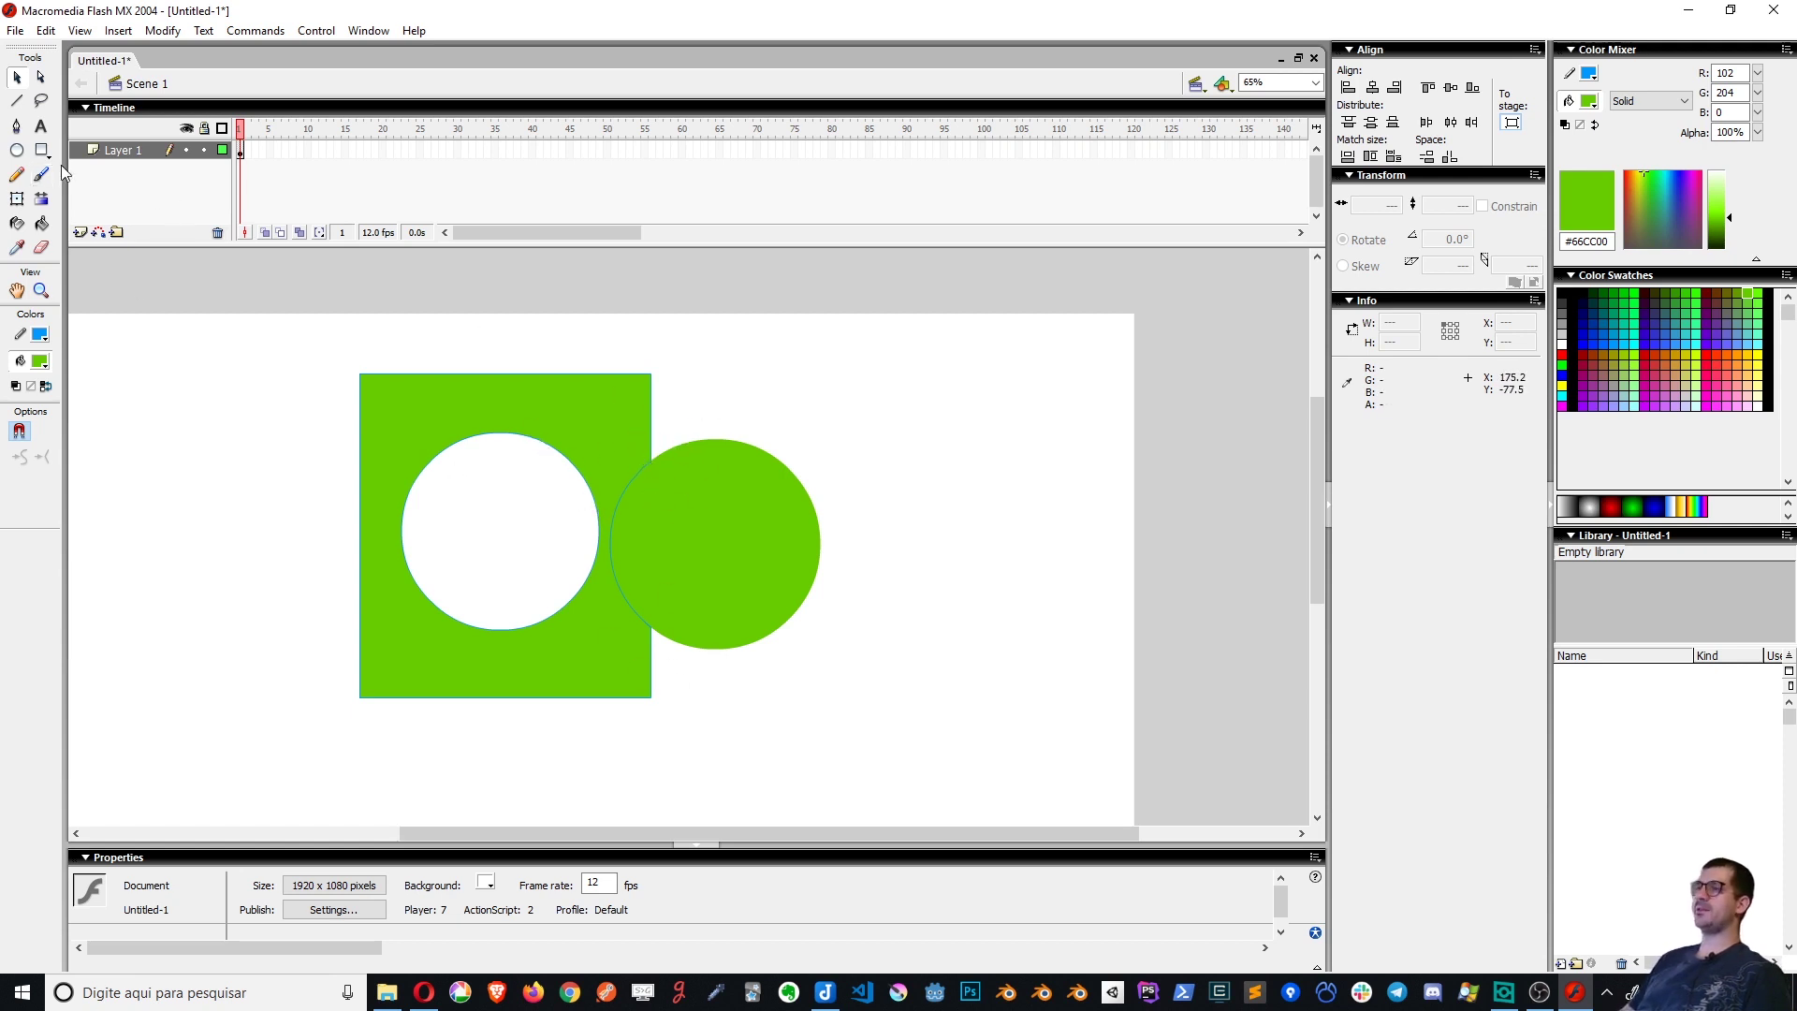
# Draw a straight snapped line with the Line tool between the two points where the second circle meets the rectangle's right edge
pyautogui.press('n')
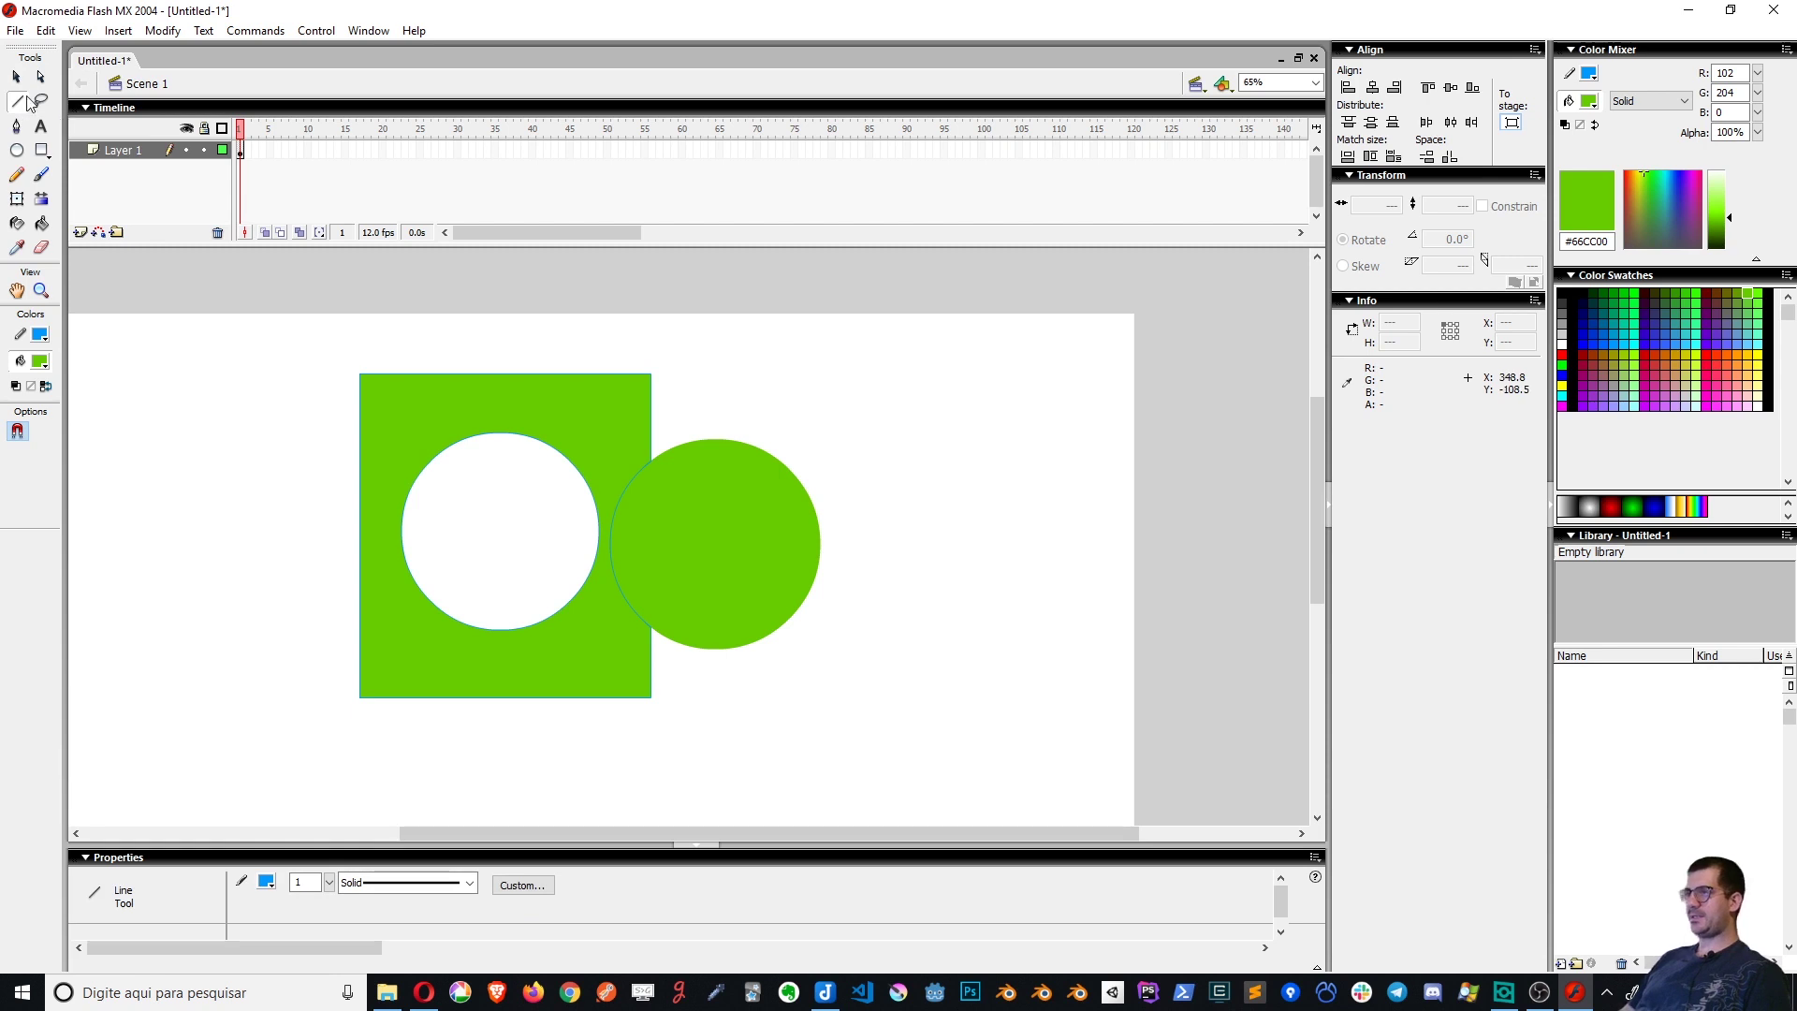
pyautogui.click(18, 431)
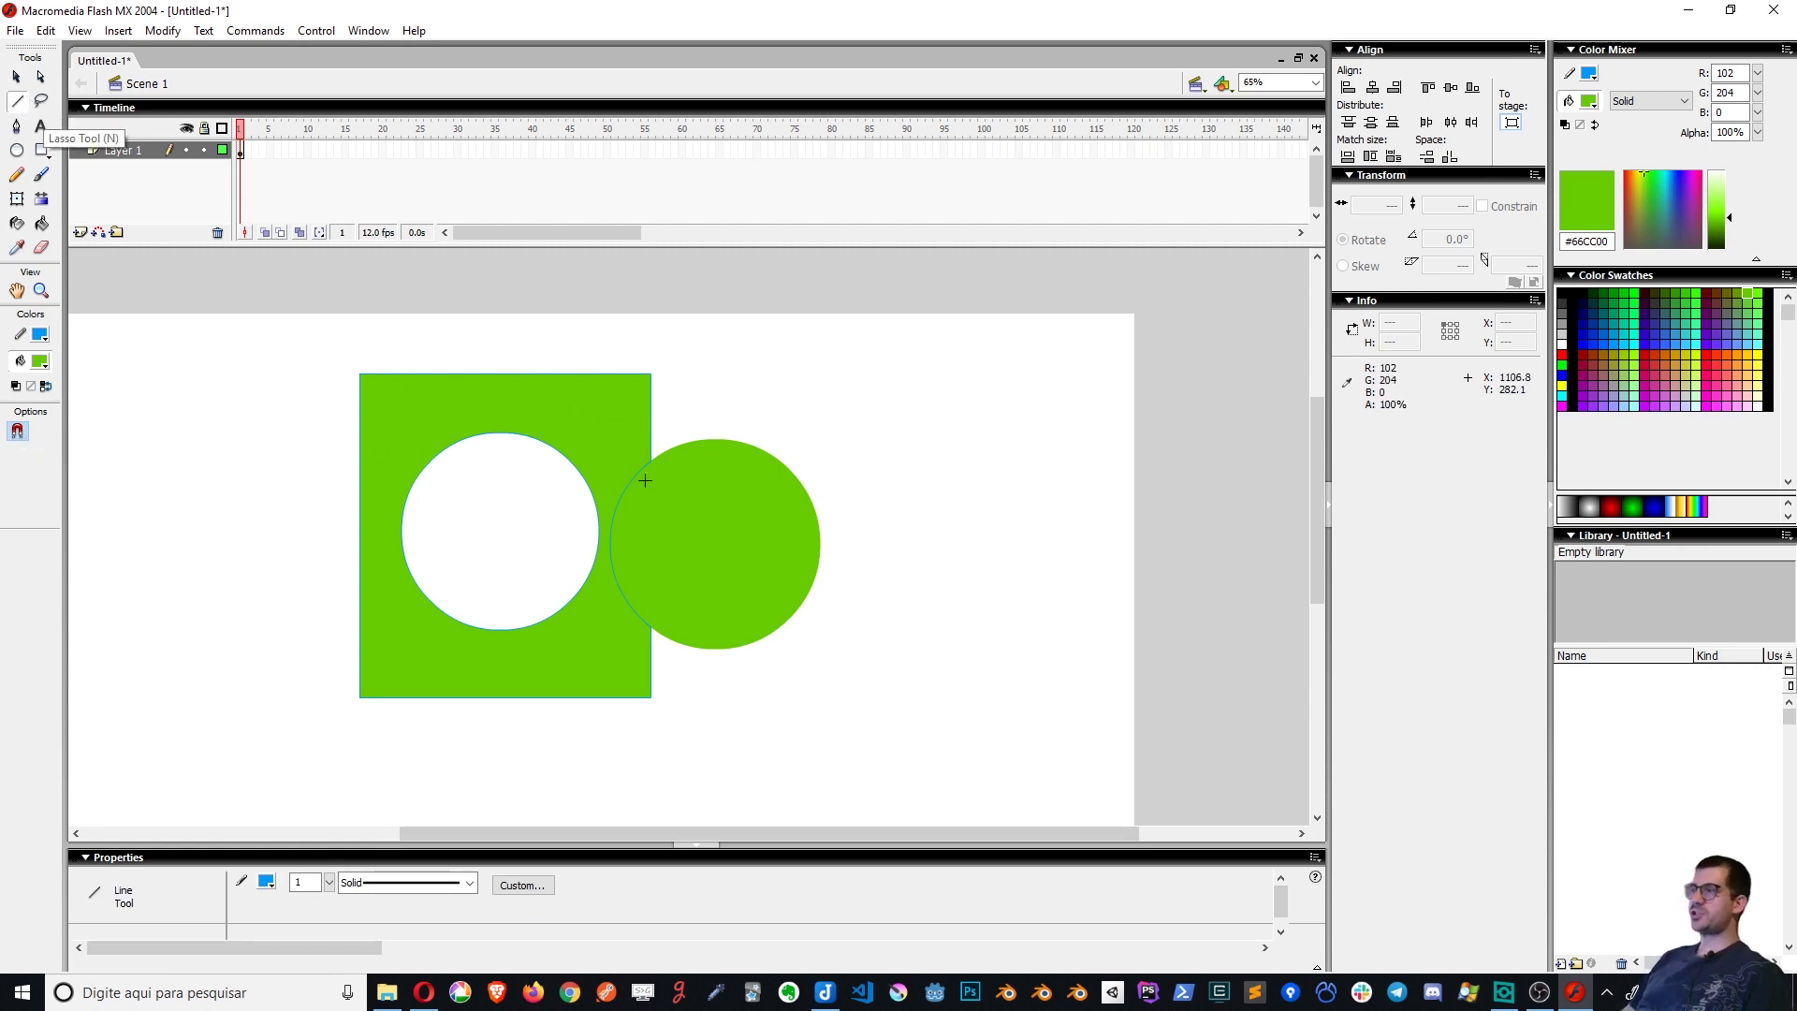
pyautogui.moveTo(661, 518)
pyautogui.mouseDown()
pyautogui.moveTo(651, 469)
pyautogui.moveTo(680, 497)
pyautogui.mouseUp()
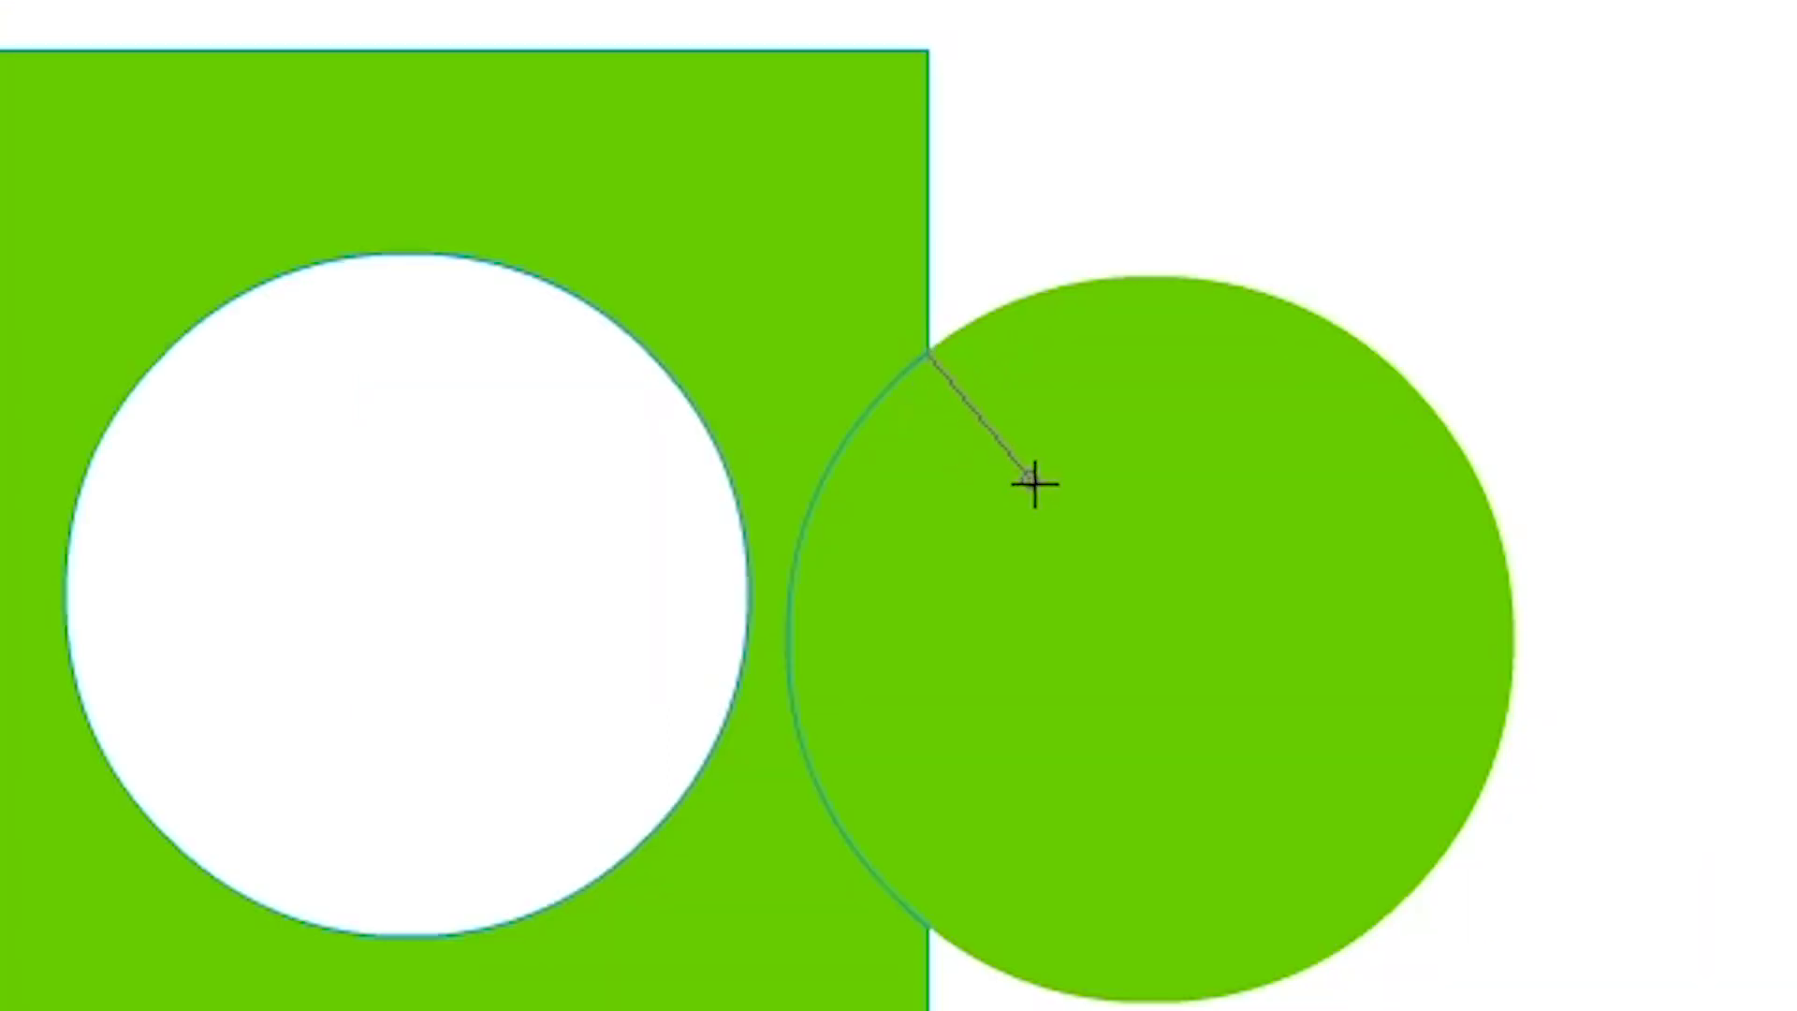
pyautogui.moveTo(1035, 484); pyautogui.dragTo(1038, 487)
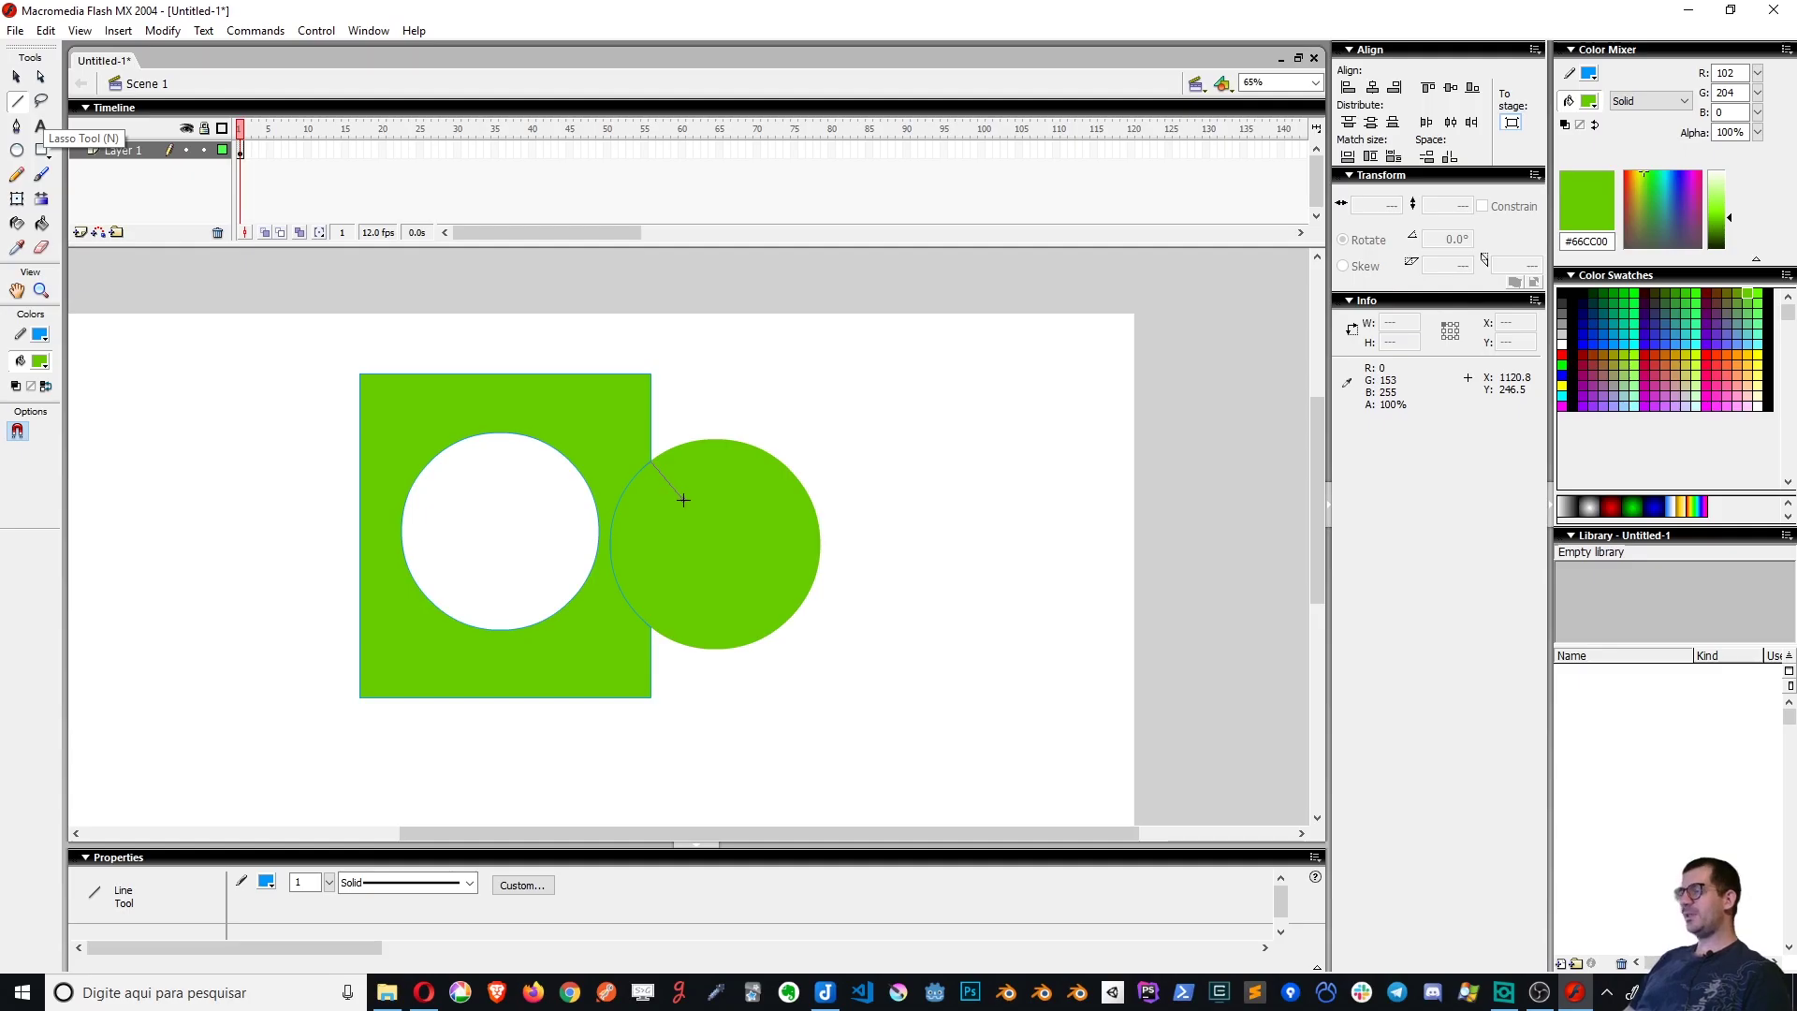
pyautogui.moveTo(683, 500); pyautogui.dragTo(639, 500)
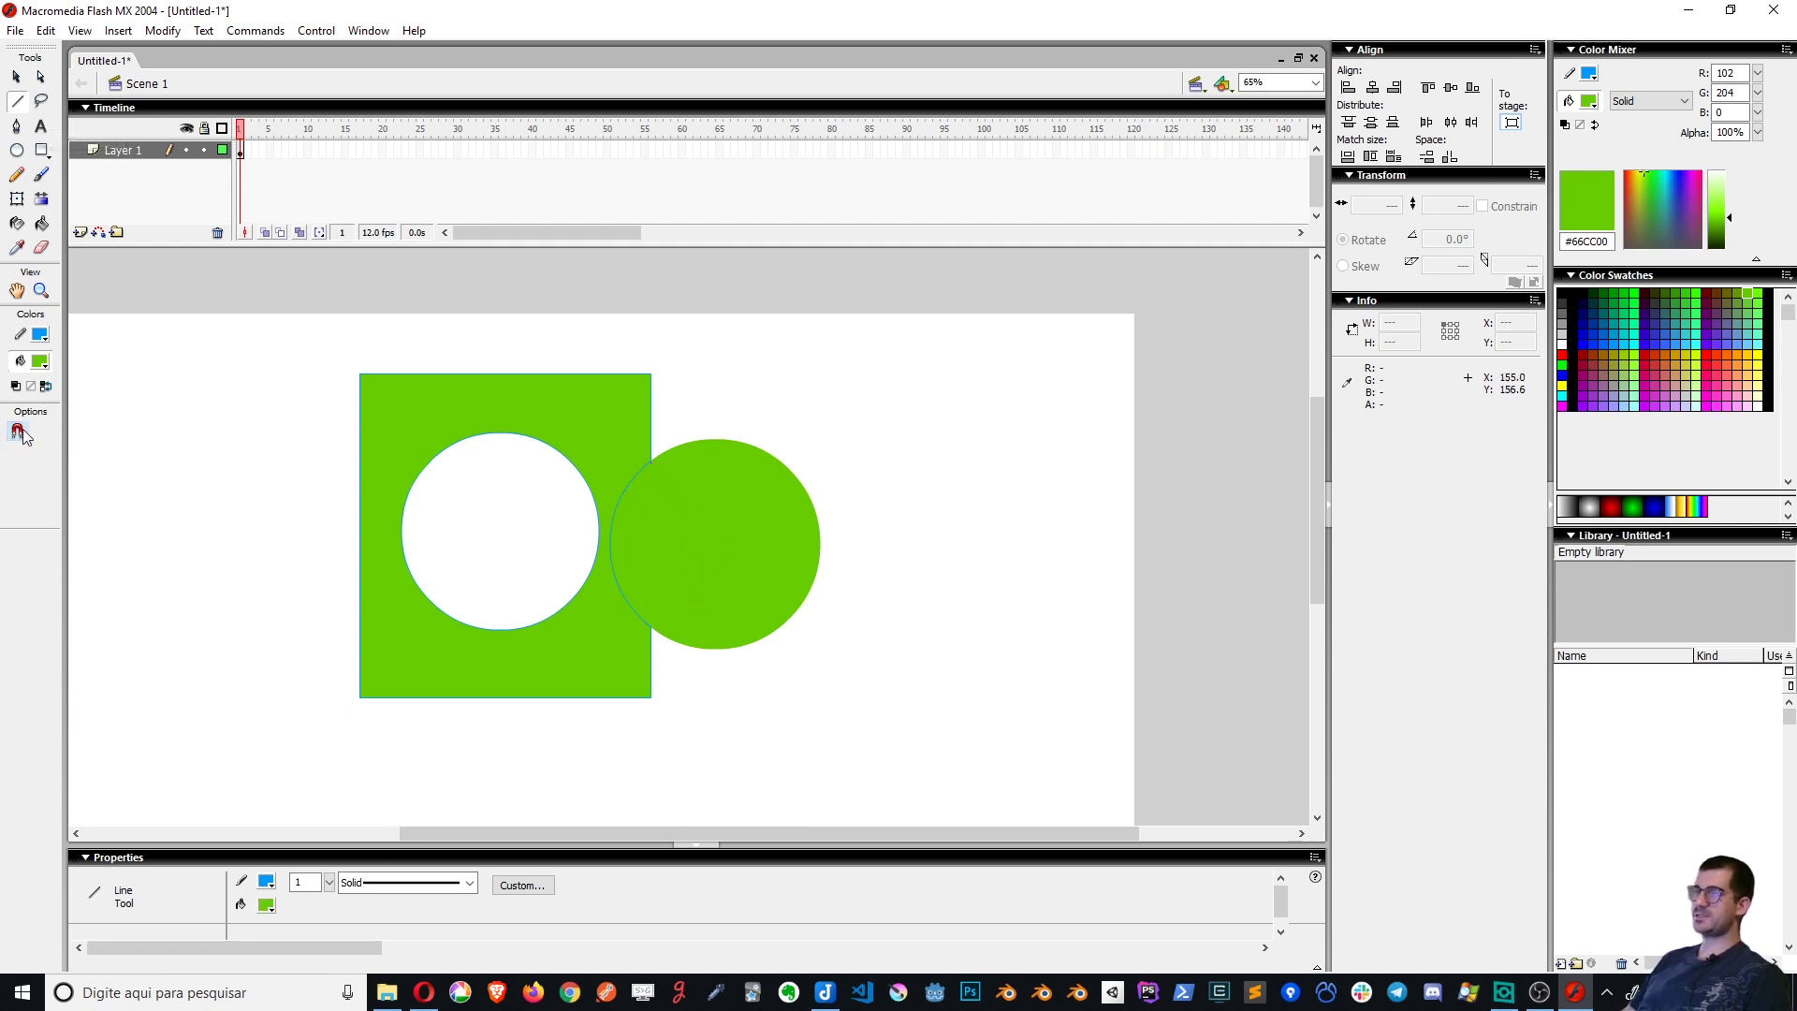
pyautogui.click(21, 432)
pyautogui.moveTo(654, 461); pyautogui.dragTo(652, 627)
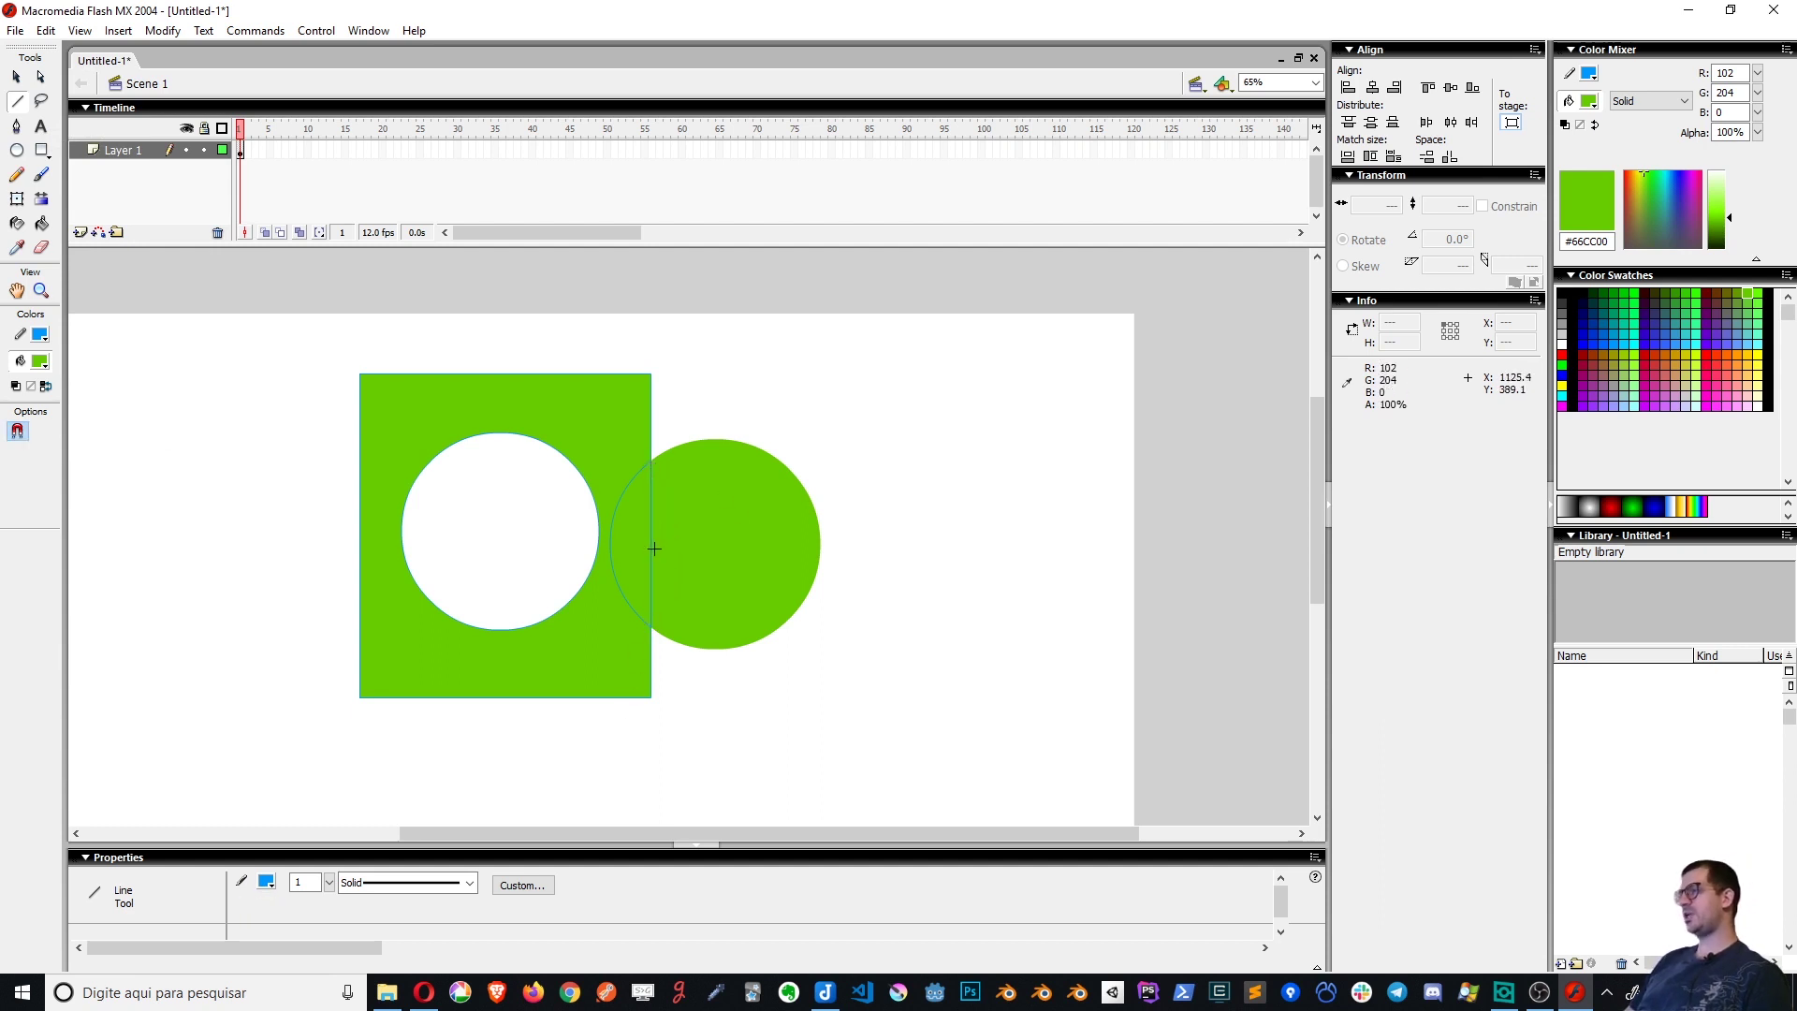
# Bend the straight line between the intersection points outward into the second circle, and delete the lens-shaped fill enclosed by the two curves
pyautogui.press('v')
pyautogui.moveTo(650, 531); pyautogui.dragTo(699, 528)
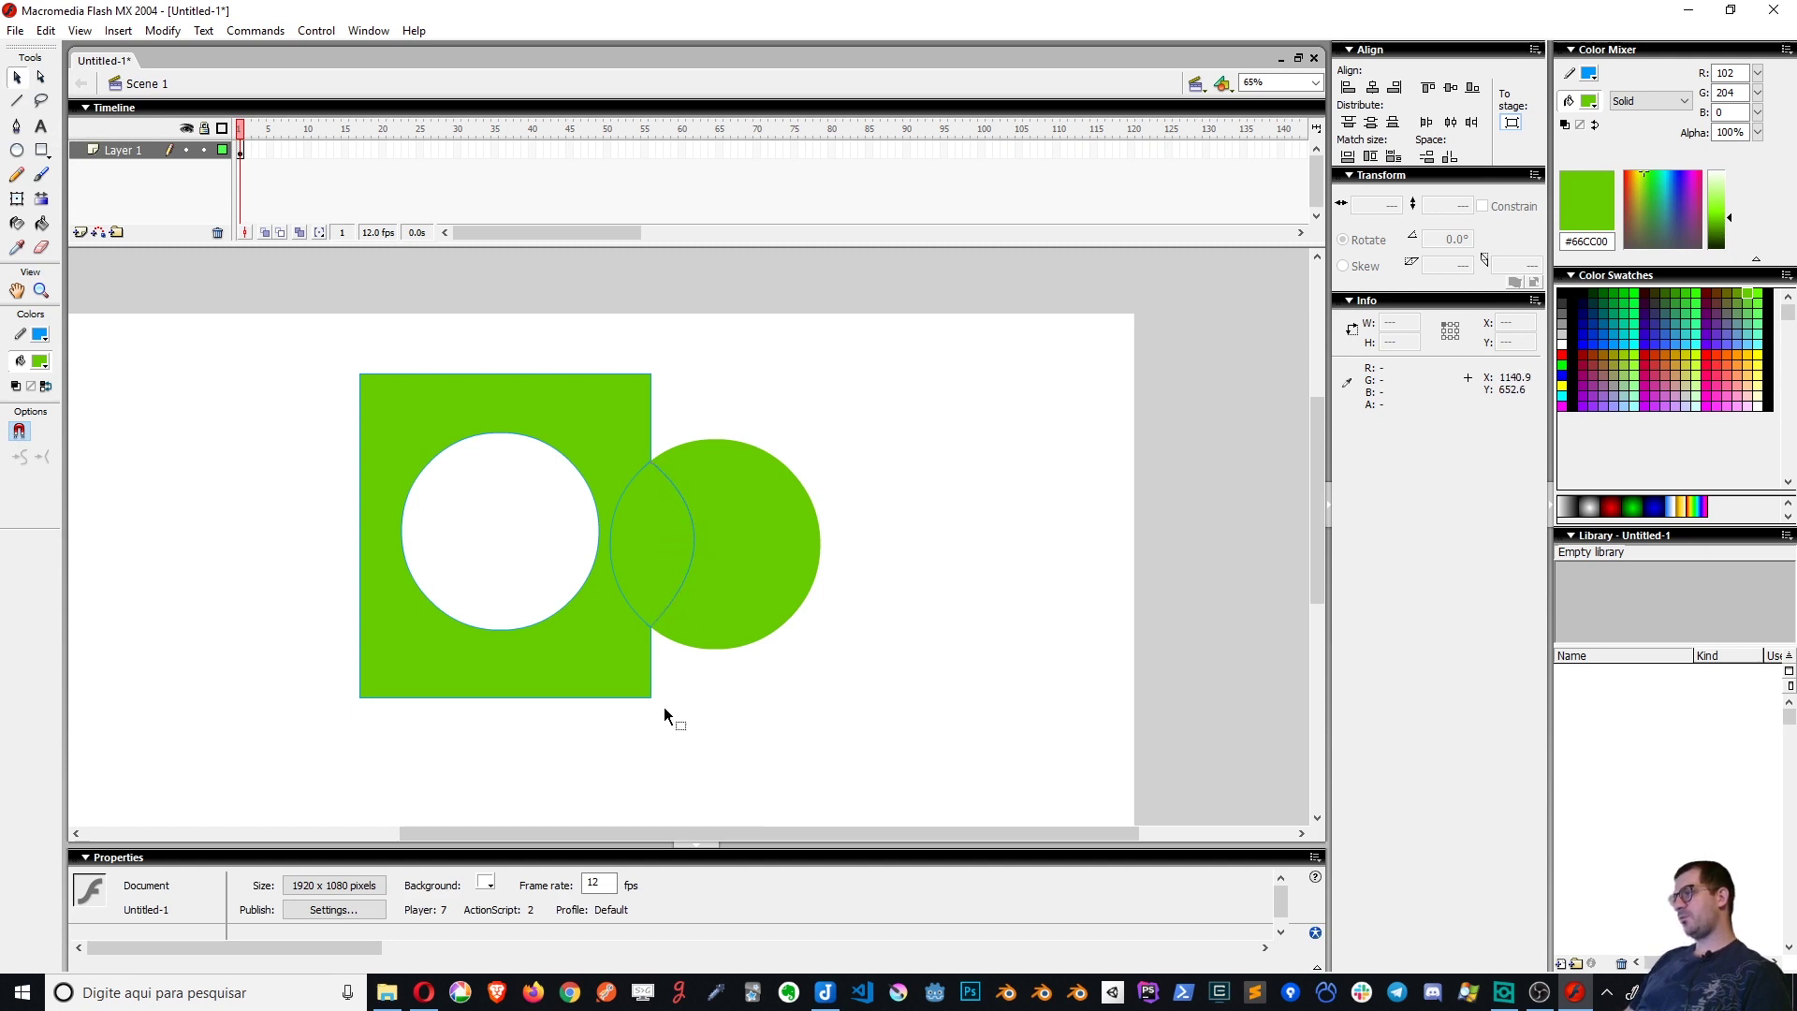
pyautogui.click(654, 526)
pyautogui.press('Delete')
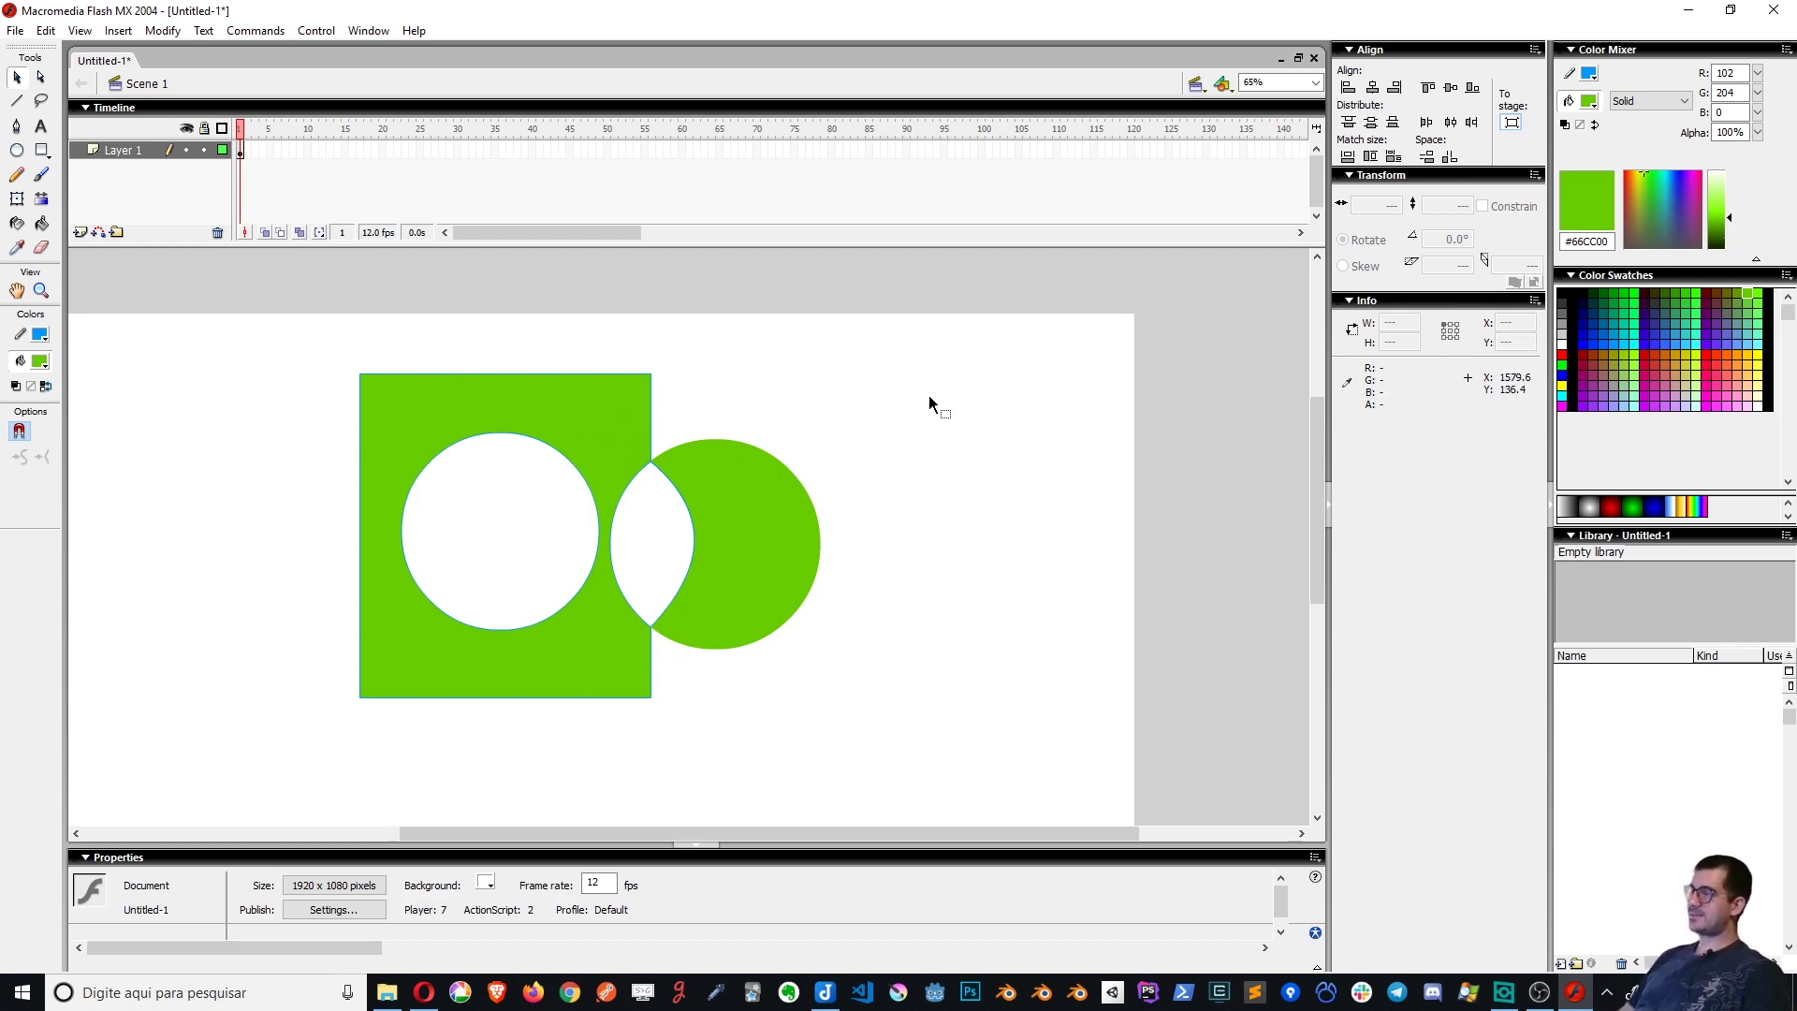
# Select the whole drawing and move it left across the stage, then back to the right
pyautogui.moveTo(573, 413)
pyautogui.mouseDown()
pyautogui.moveTo(462, 418)
pyautogui.moveTo(760, 490)
pyautogui.mouseUp()
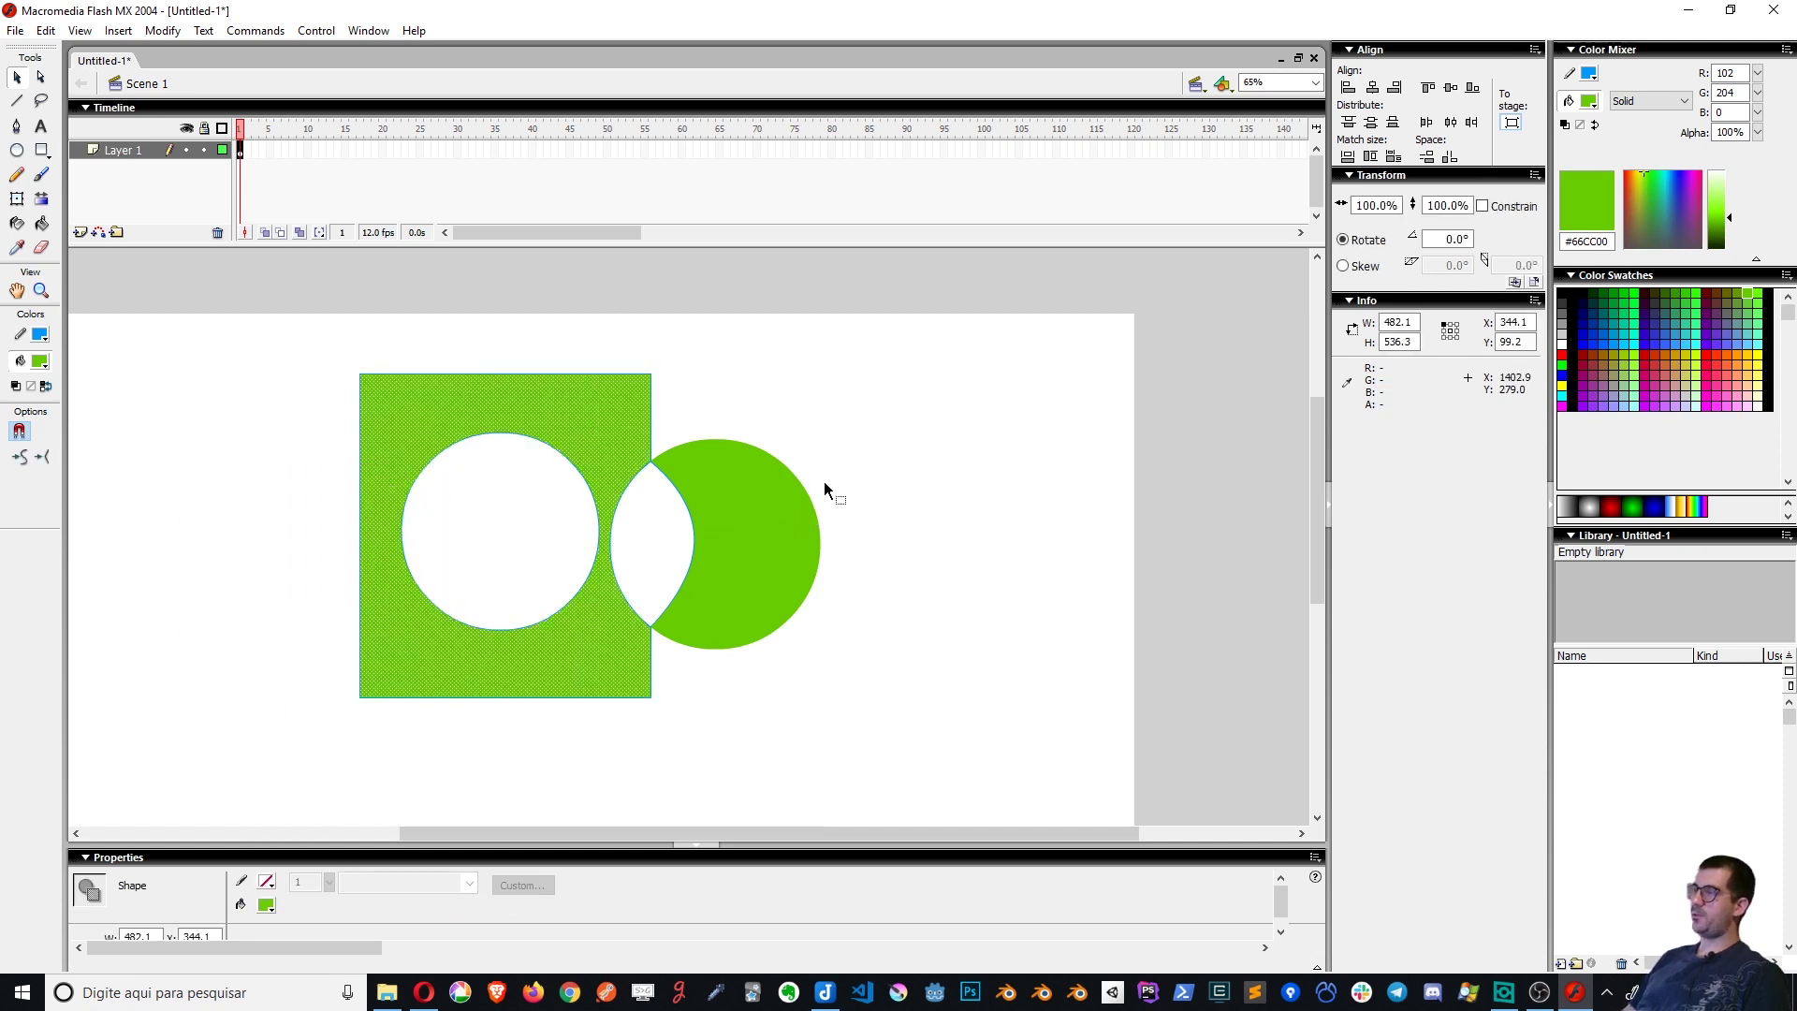
pyautogui.click(293, 341)
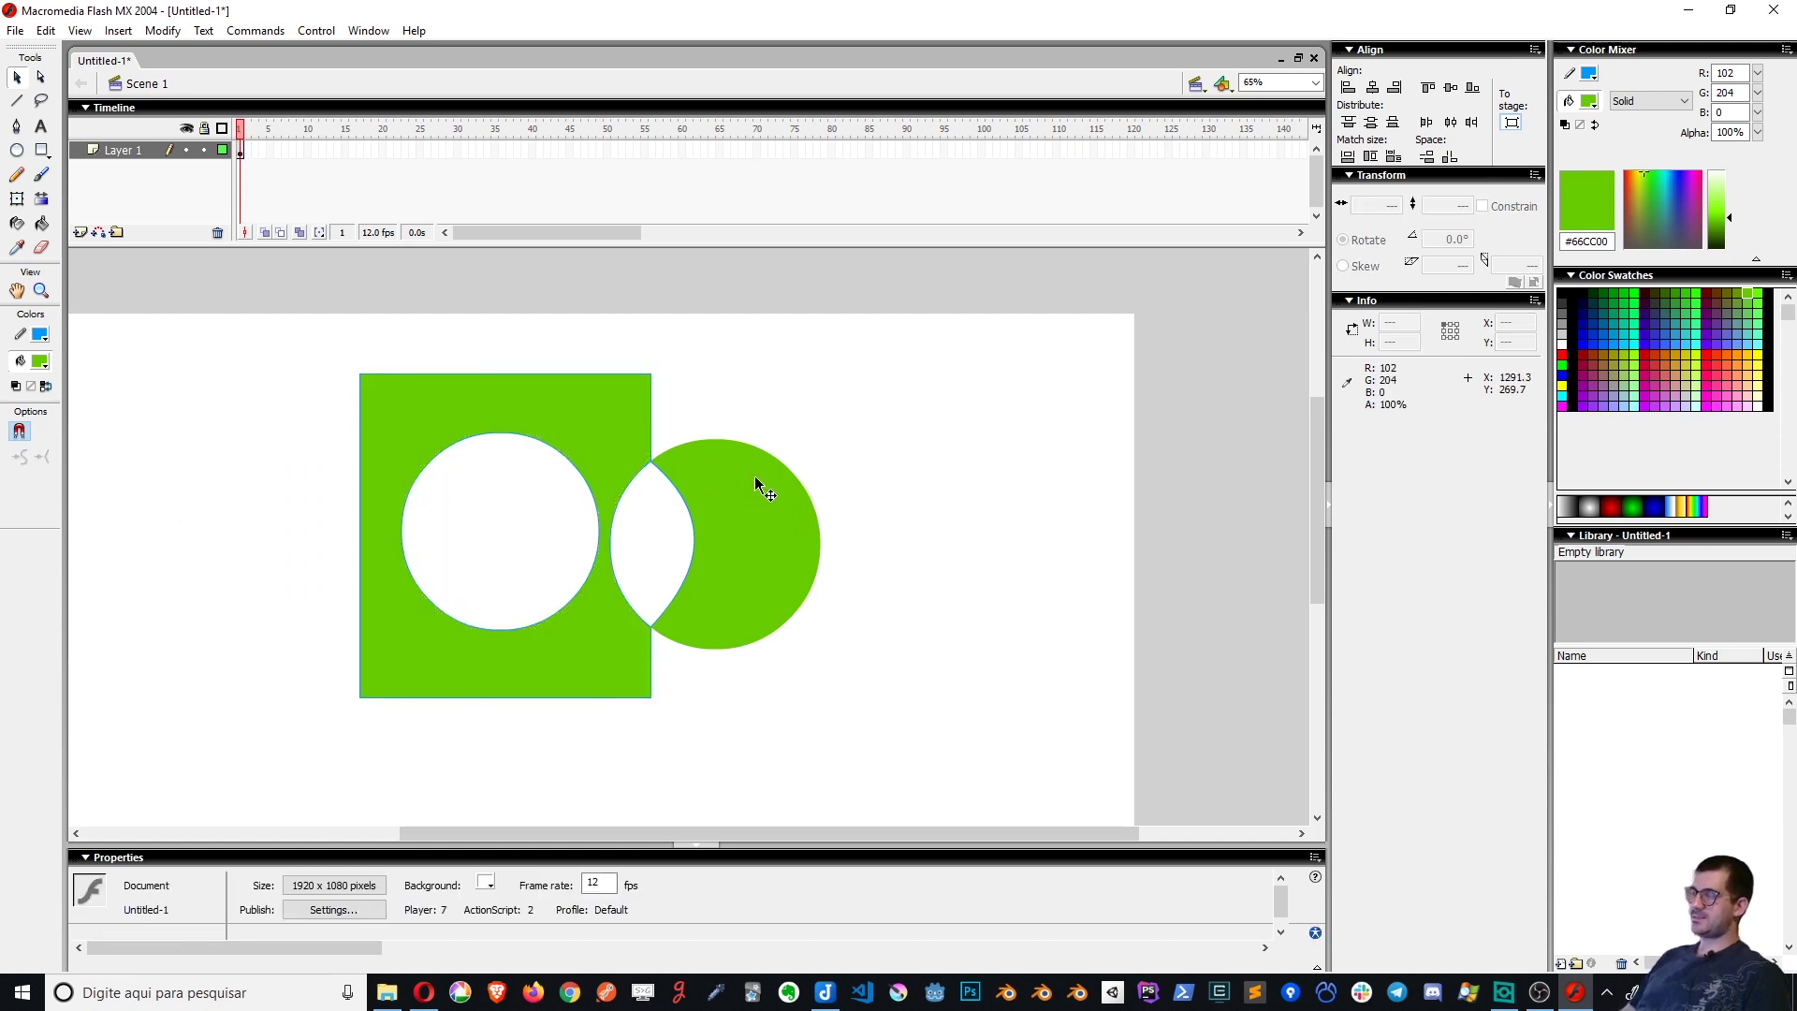
pyautogui.moveTo(245, 334); pyautogui.dragTo(941, 730)
pyautogui.moveTo(762, 552); pyautogui.dragTo(622, 559)
pyautogui.click(784, 613)
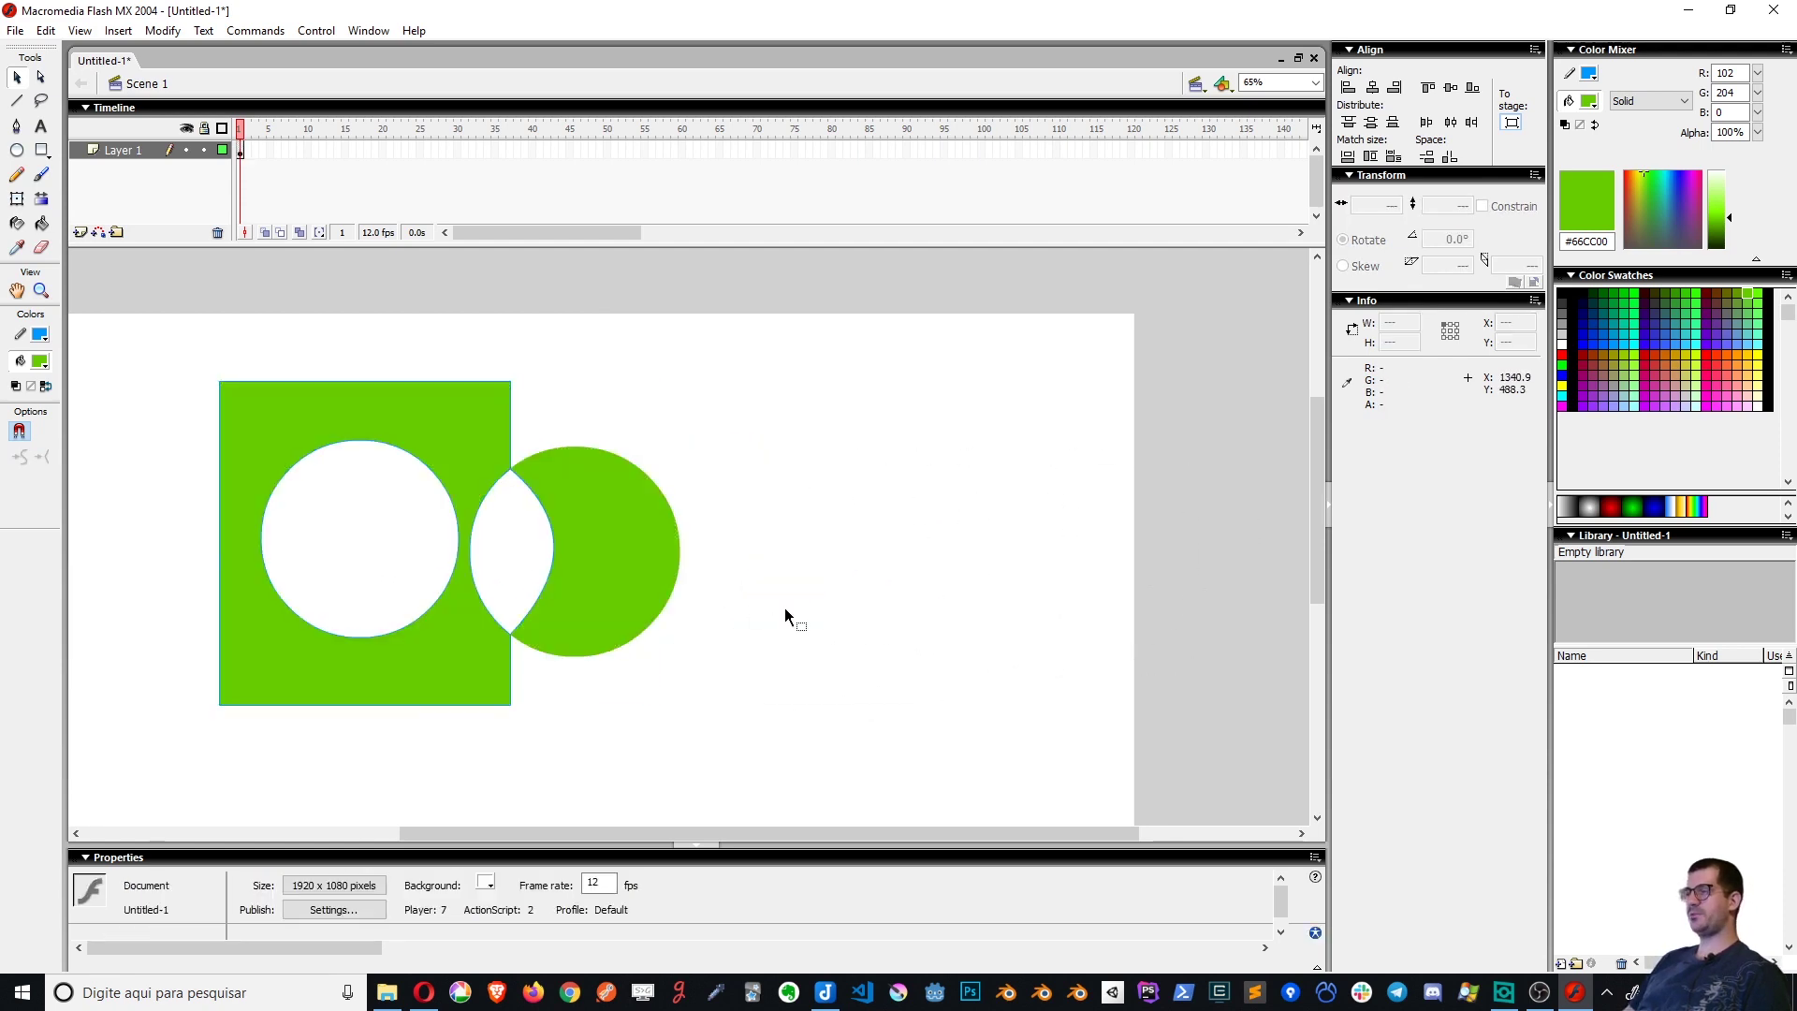
pyautogui.moveTo(871, 771); pyautogui.dragTo(159, 335)
pyautogui.moveTo(560, 532); pyautogui.dragTo(769, 564)
pyautogui.click(916, 596)
pyautogui.click(1005, 646)
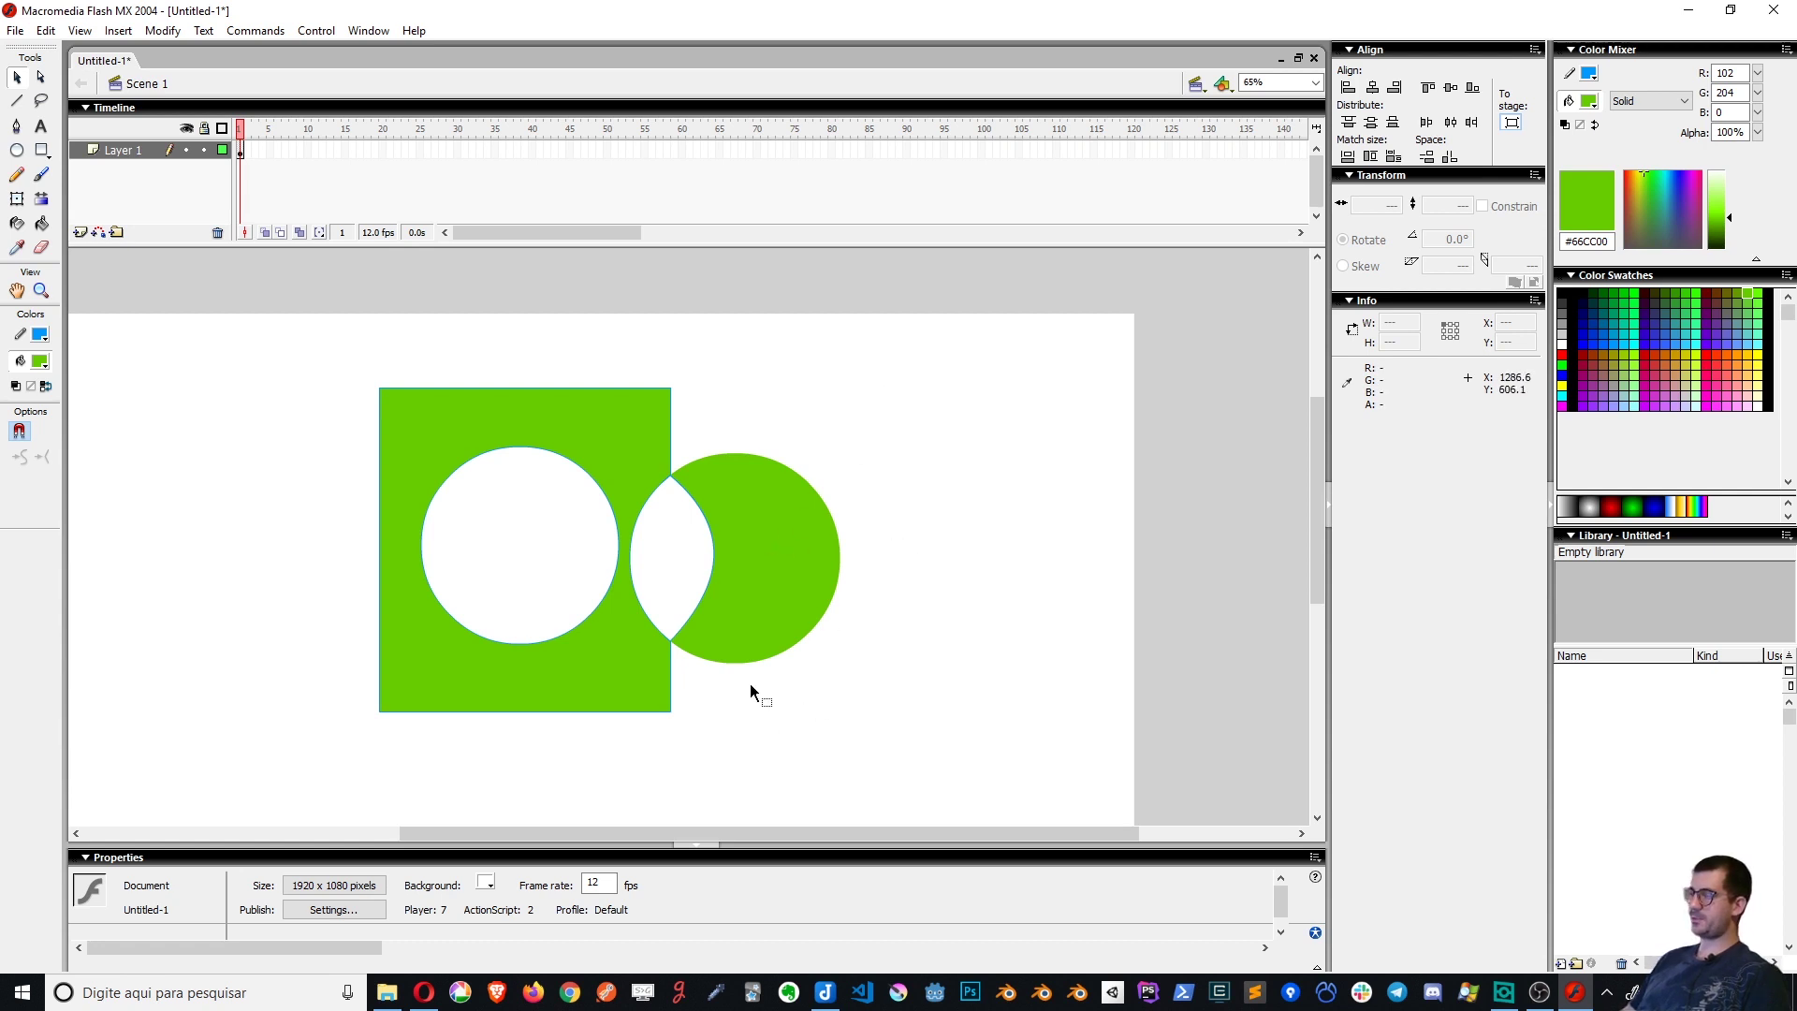
# Cut a thin vertical strip out of the circle's lower part and place it in the empty area to the circle's right
pyautogui.moveTo(749, 683); pyautogui.dragTo(937, 624)
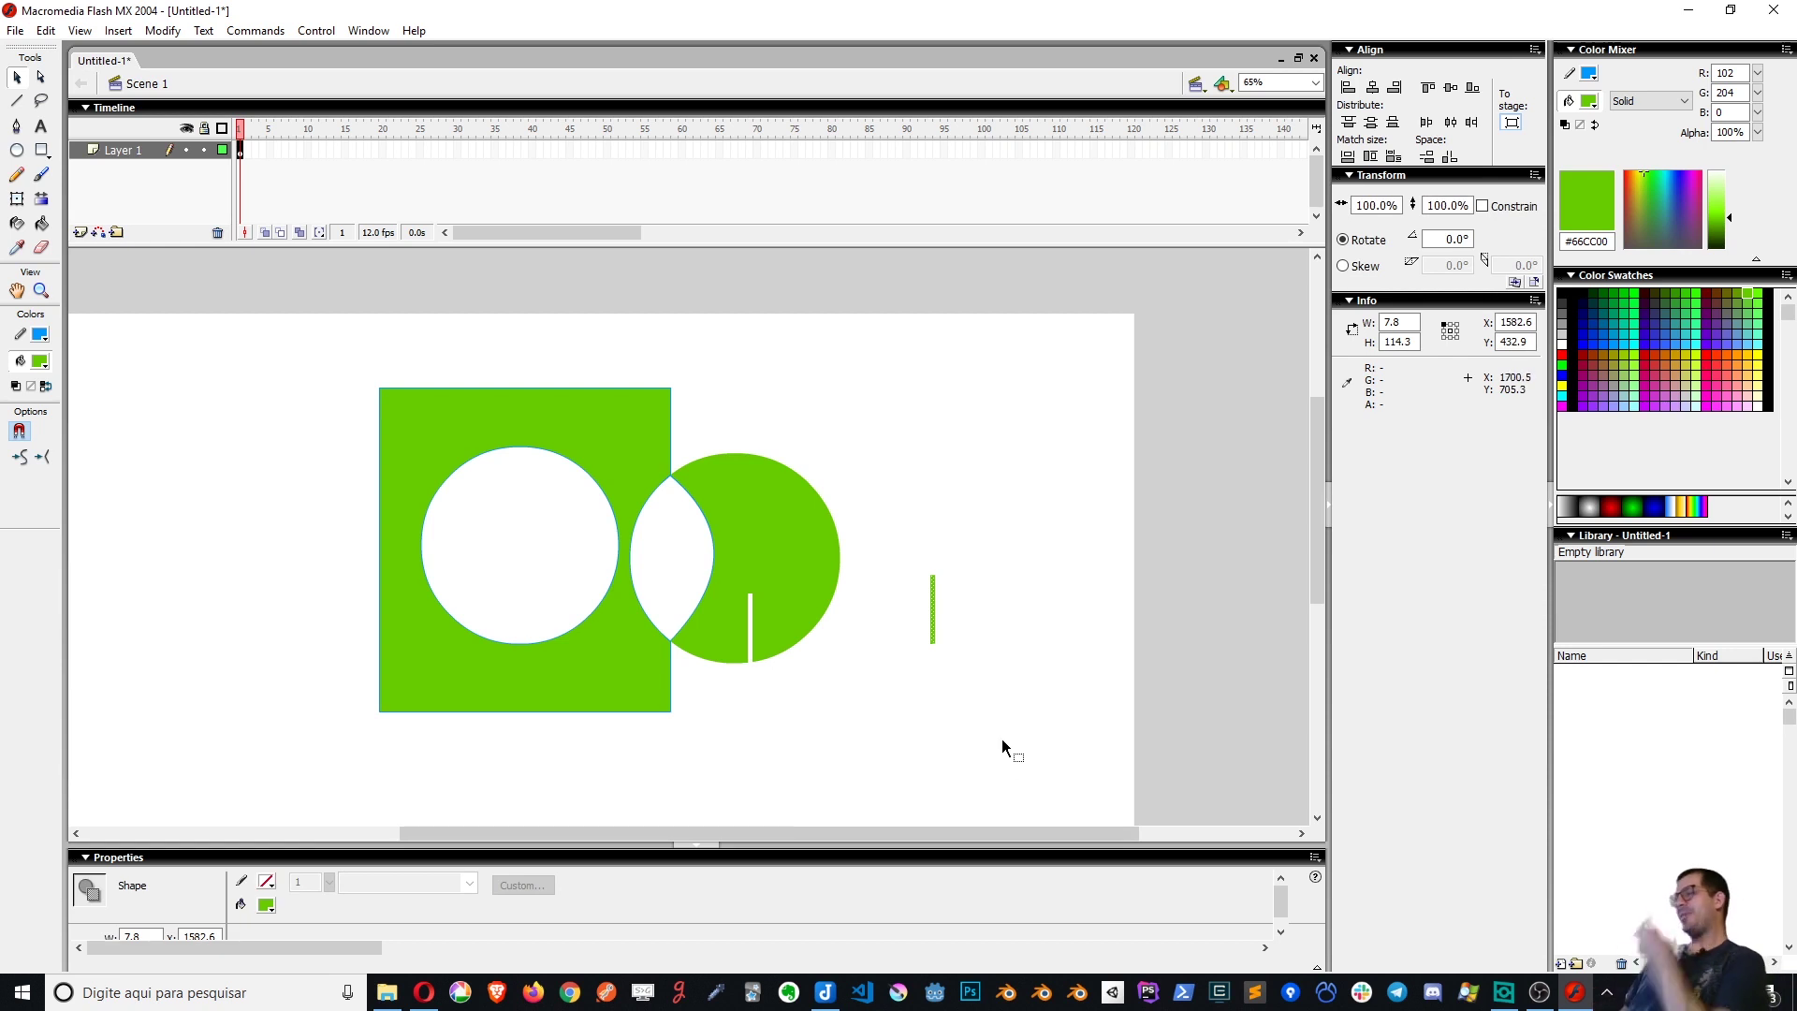
pyautogui.click(1015, 624)
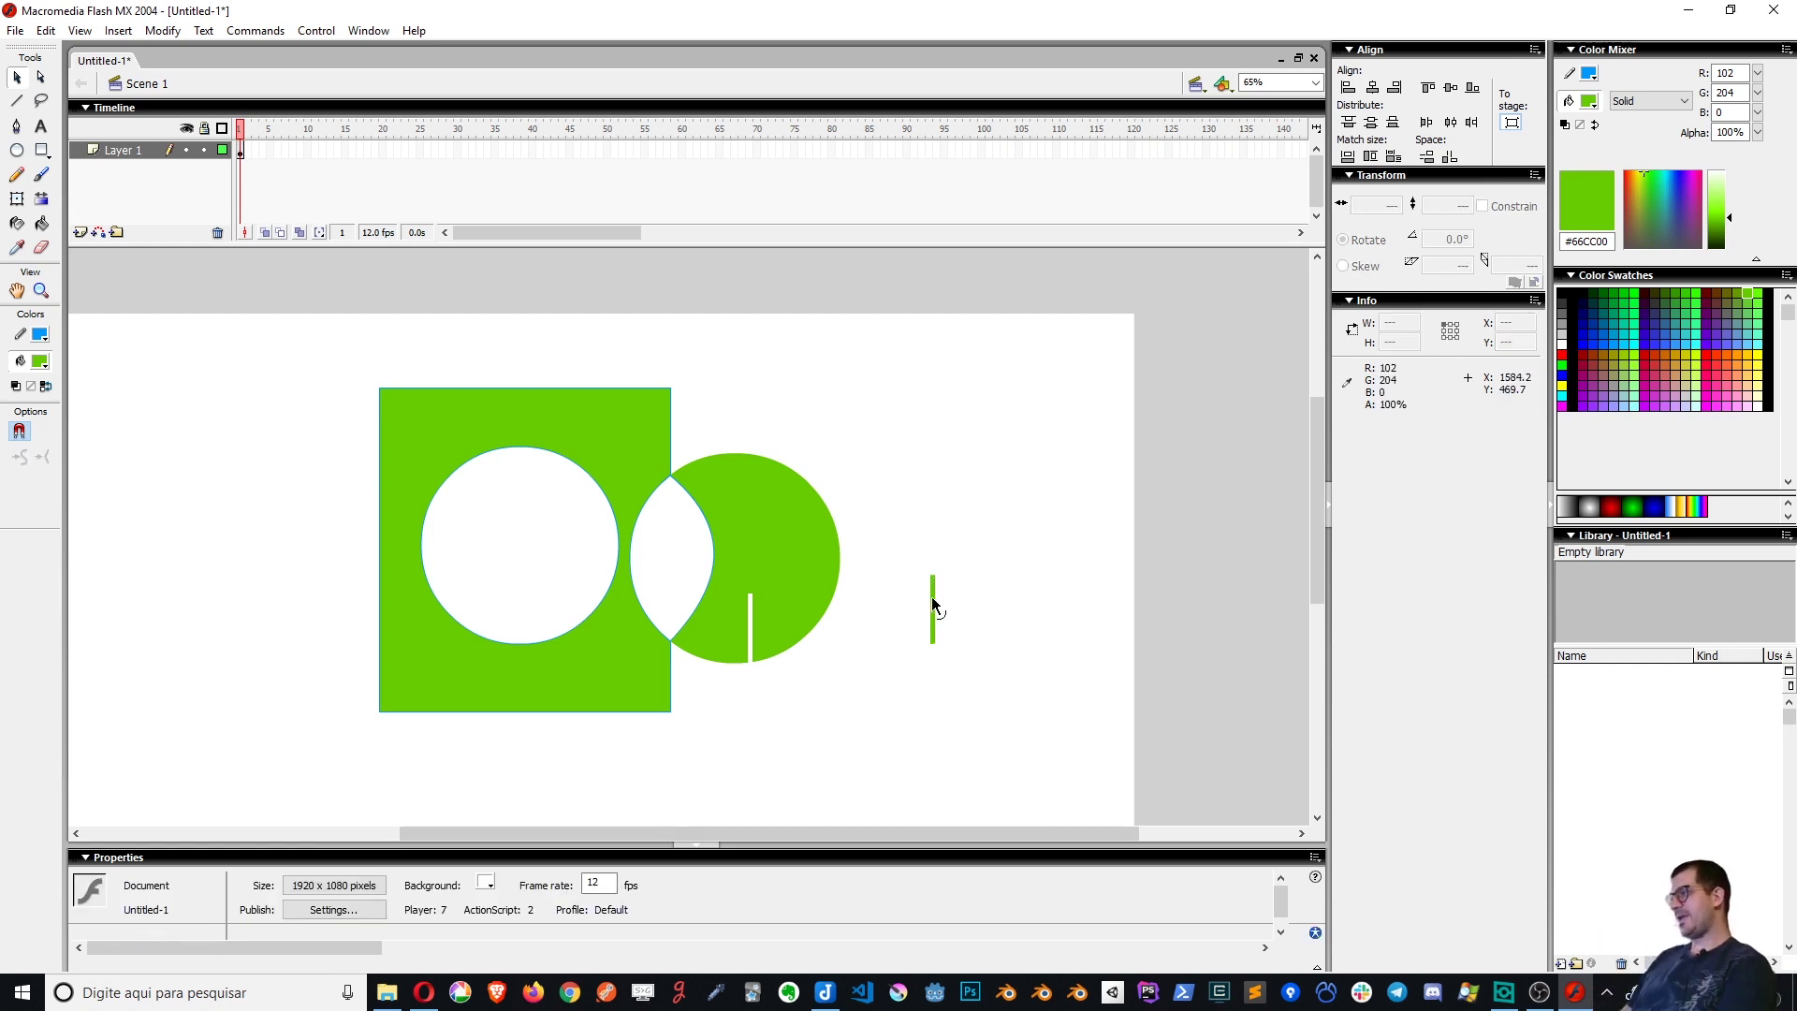
# Try bending the detached strip's long side into a curve, and undo the bends
pyautogui.moveTo(967, 601); pyautogui.dragTo(1041, 667)
pyautogui.hotkey('ctrl', 'z')
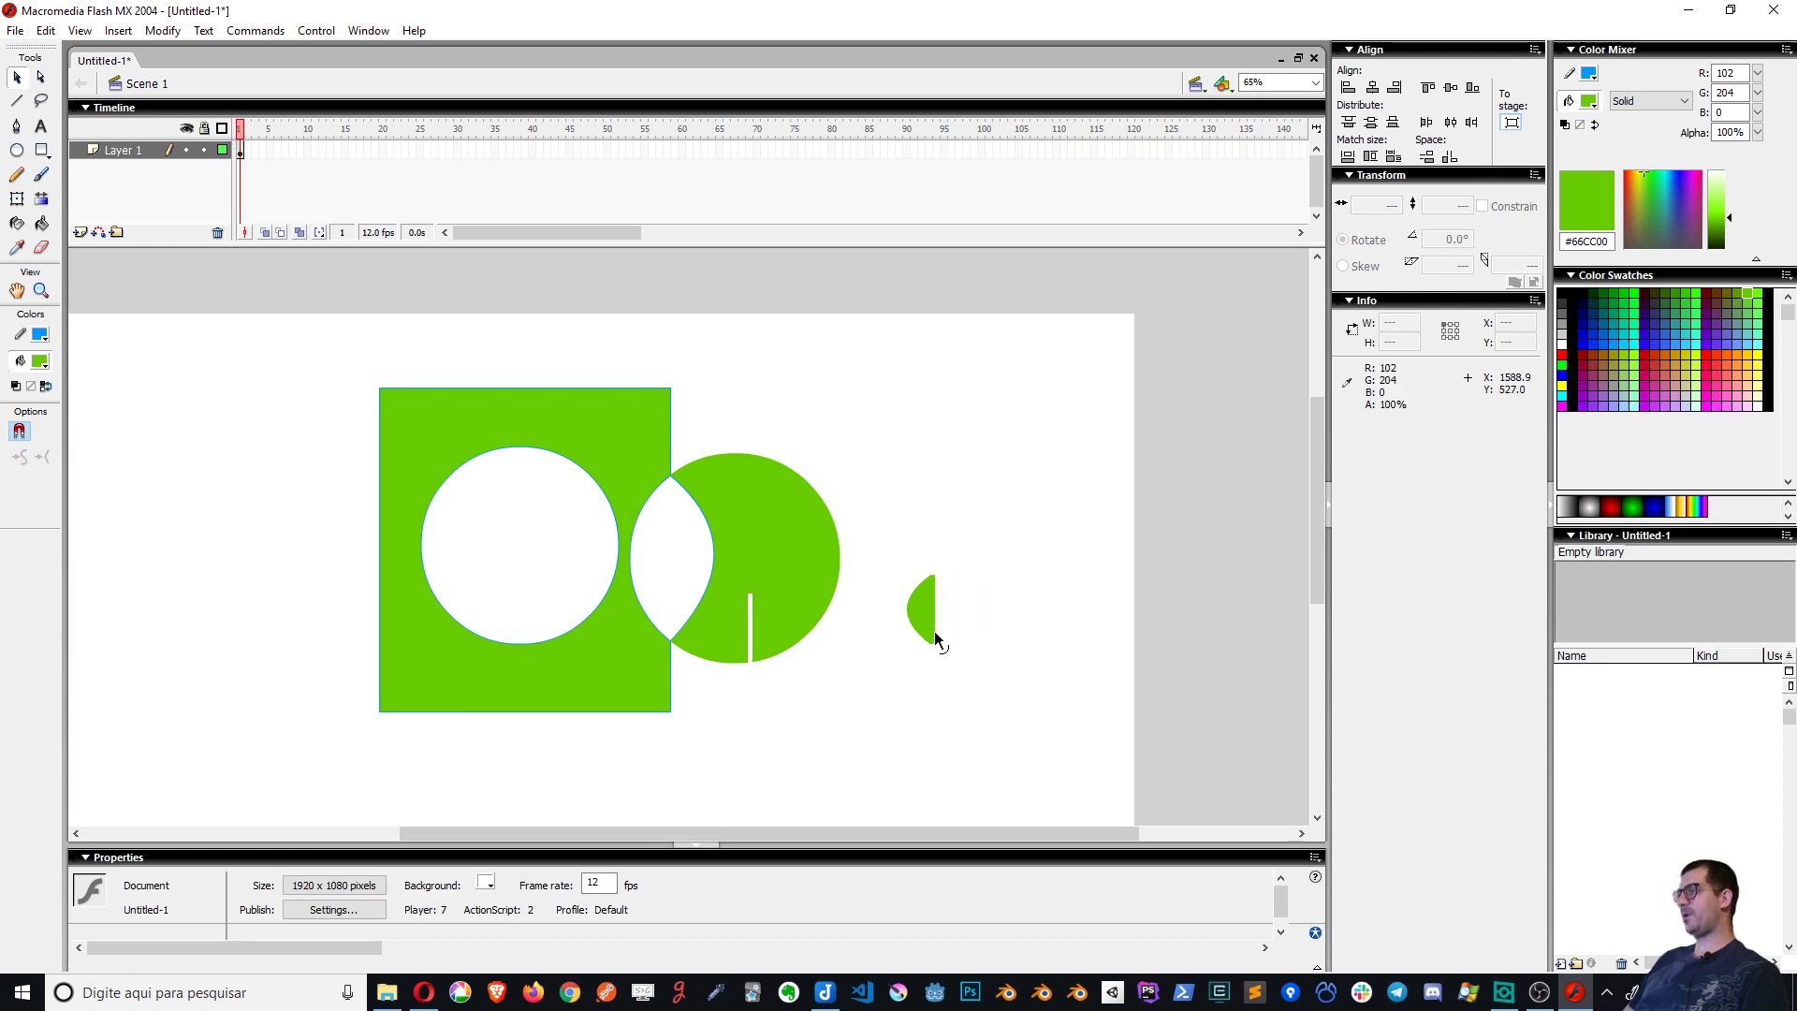
pyautogui.hotkey('ctrl', 'z')
pyautogui.moveTo(923, 600); pyautogui.dragTo(1010, 678)
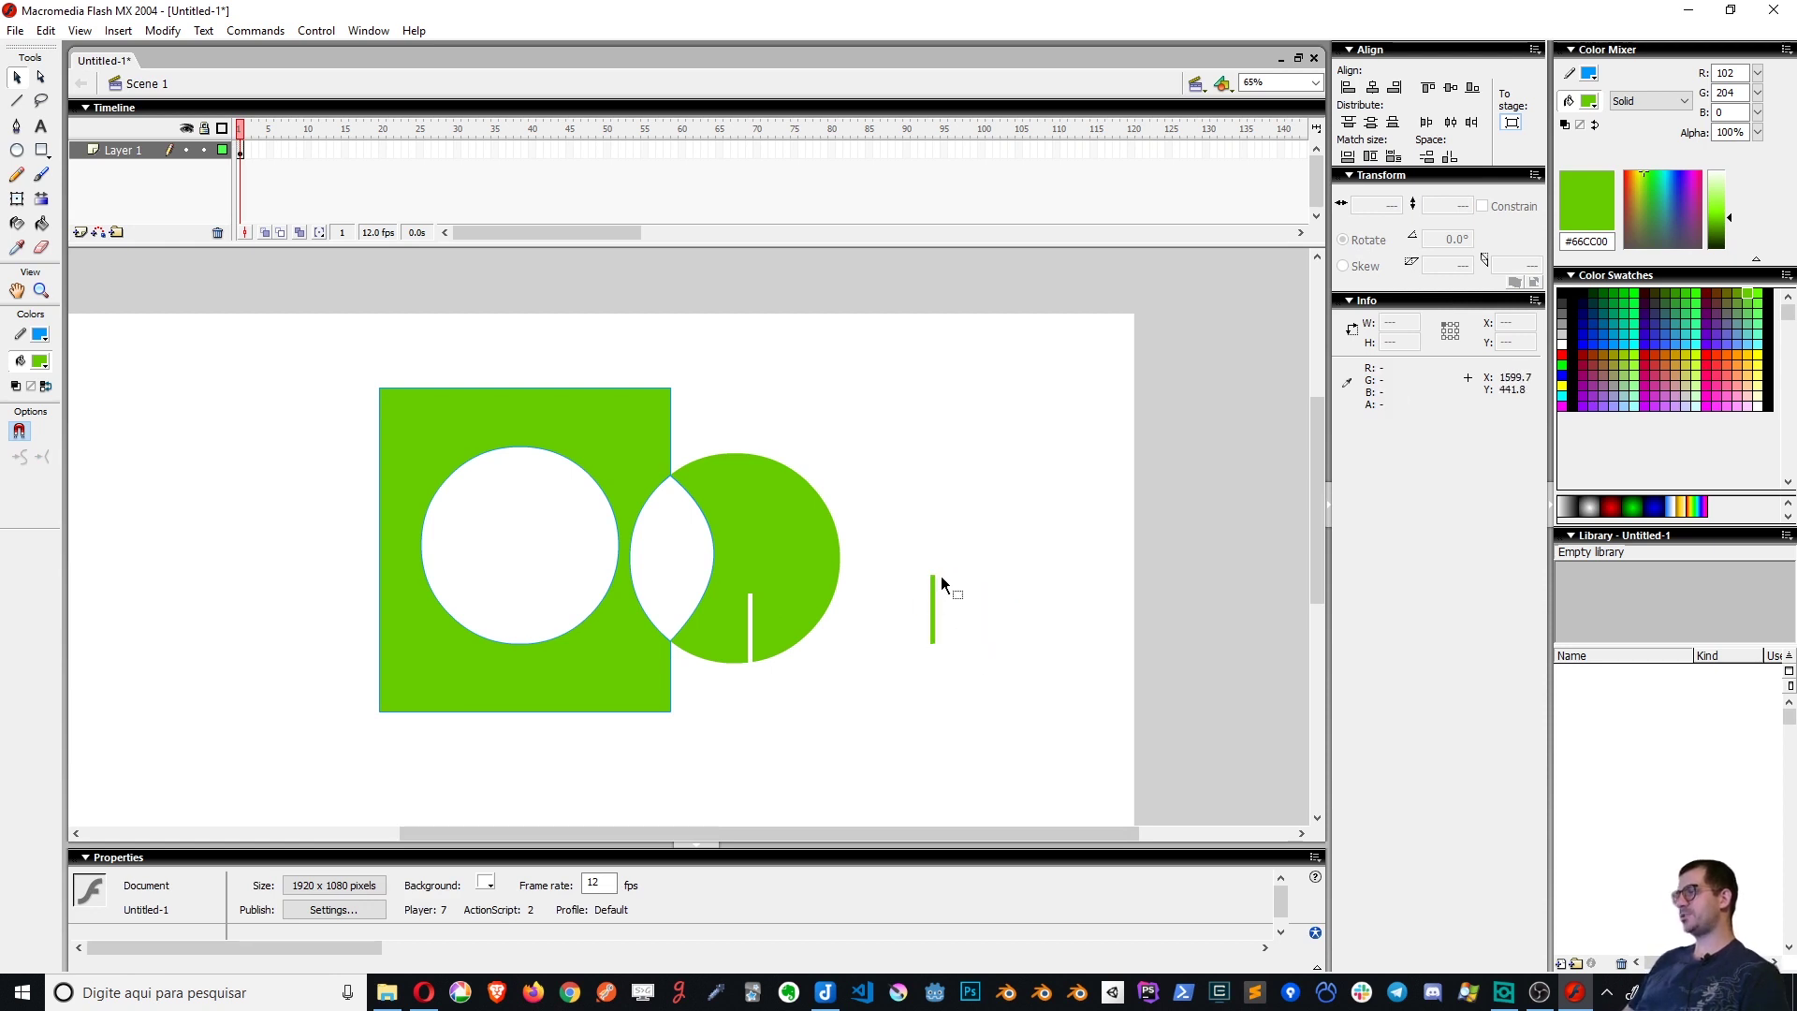
# Pull the strip's upper-right corner outward into a pointed blade, then try bending its long side and undo the bend
pyautogui.moveTo(934, 573); pyautogui.dragTo(997, 522)
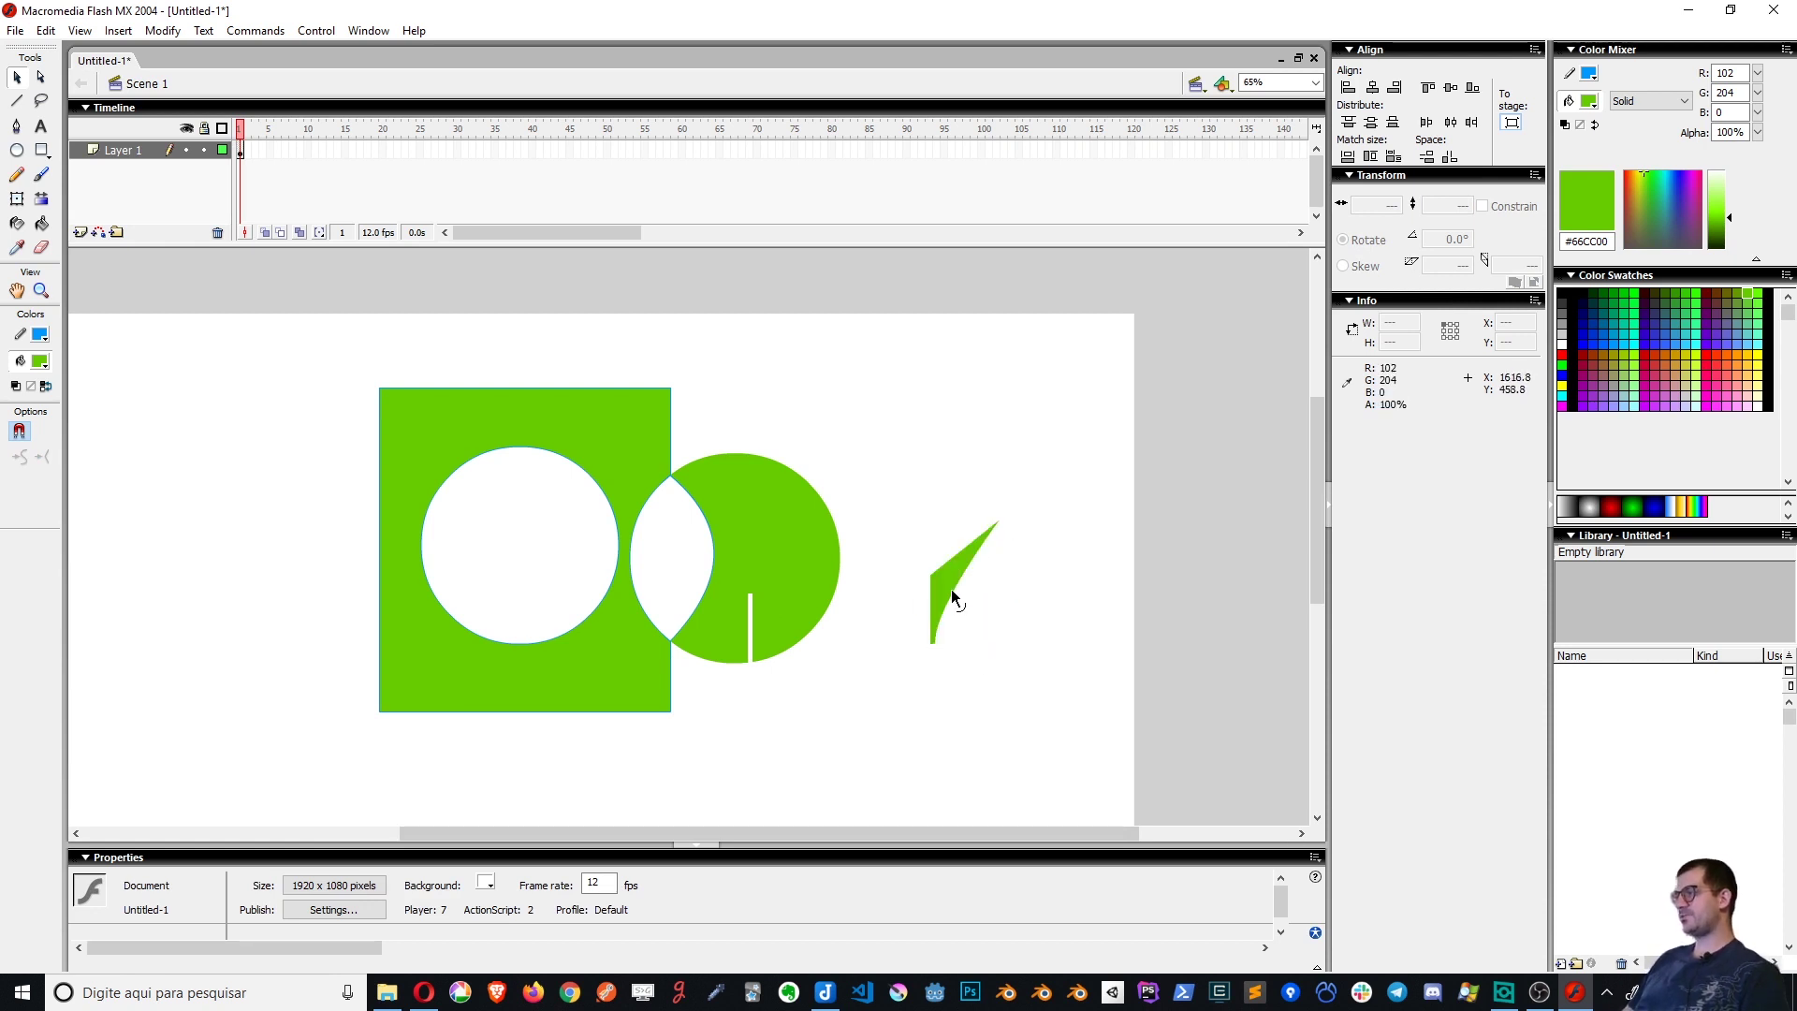
pyautogui.moveTo(950, 587); pyautogui.dragTo(1049, 660)
pyautogui.hotkey('ctrl', 'z')
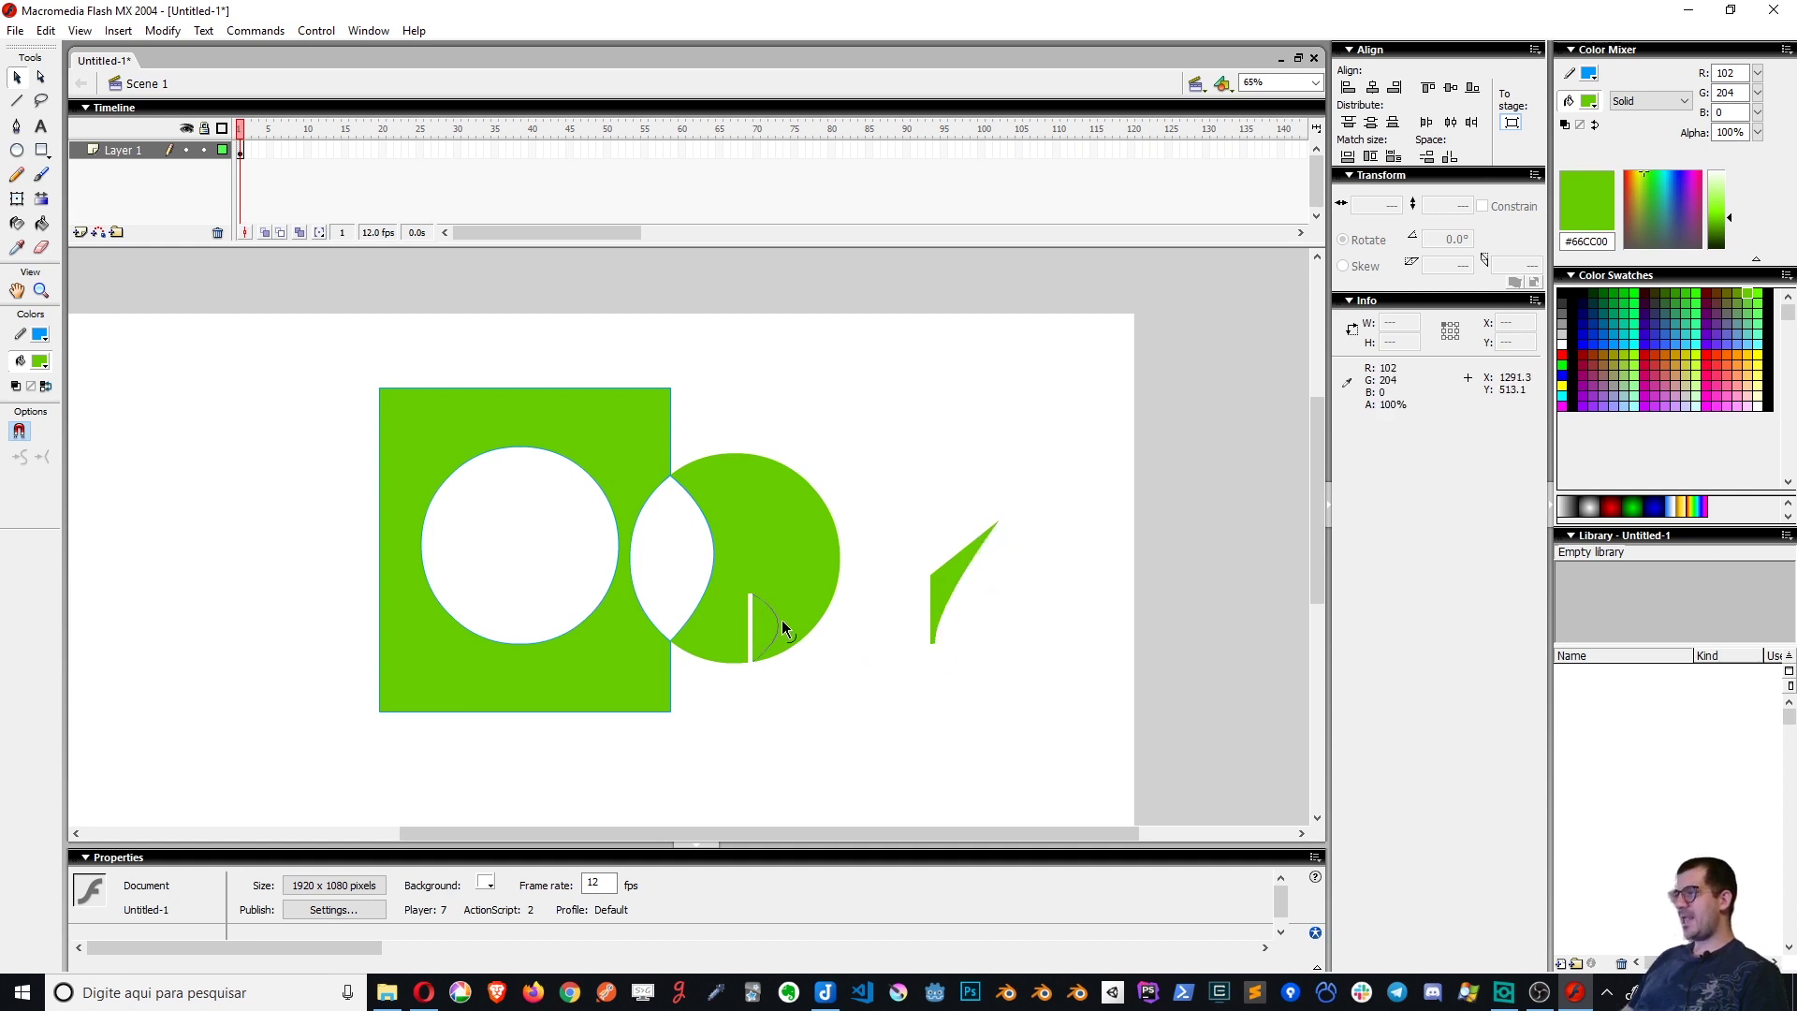
# Try bending the edges of the slot left in the circle, and undo the changes
pyautogui.moveTo(782, 621); pyautogui.dragTo(707, 625)
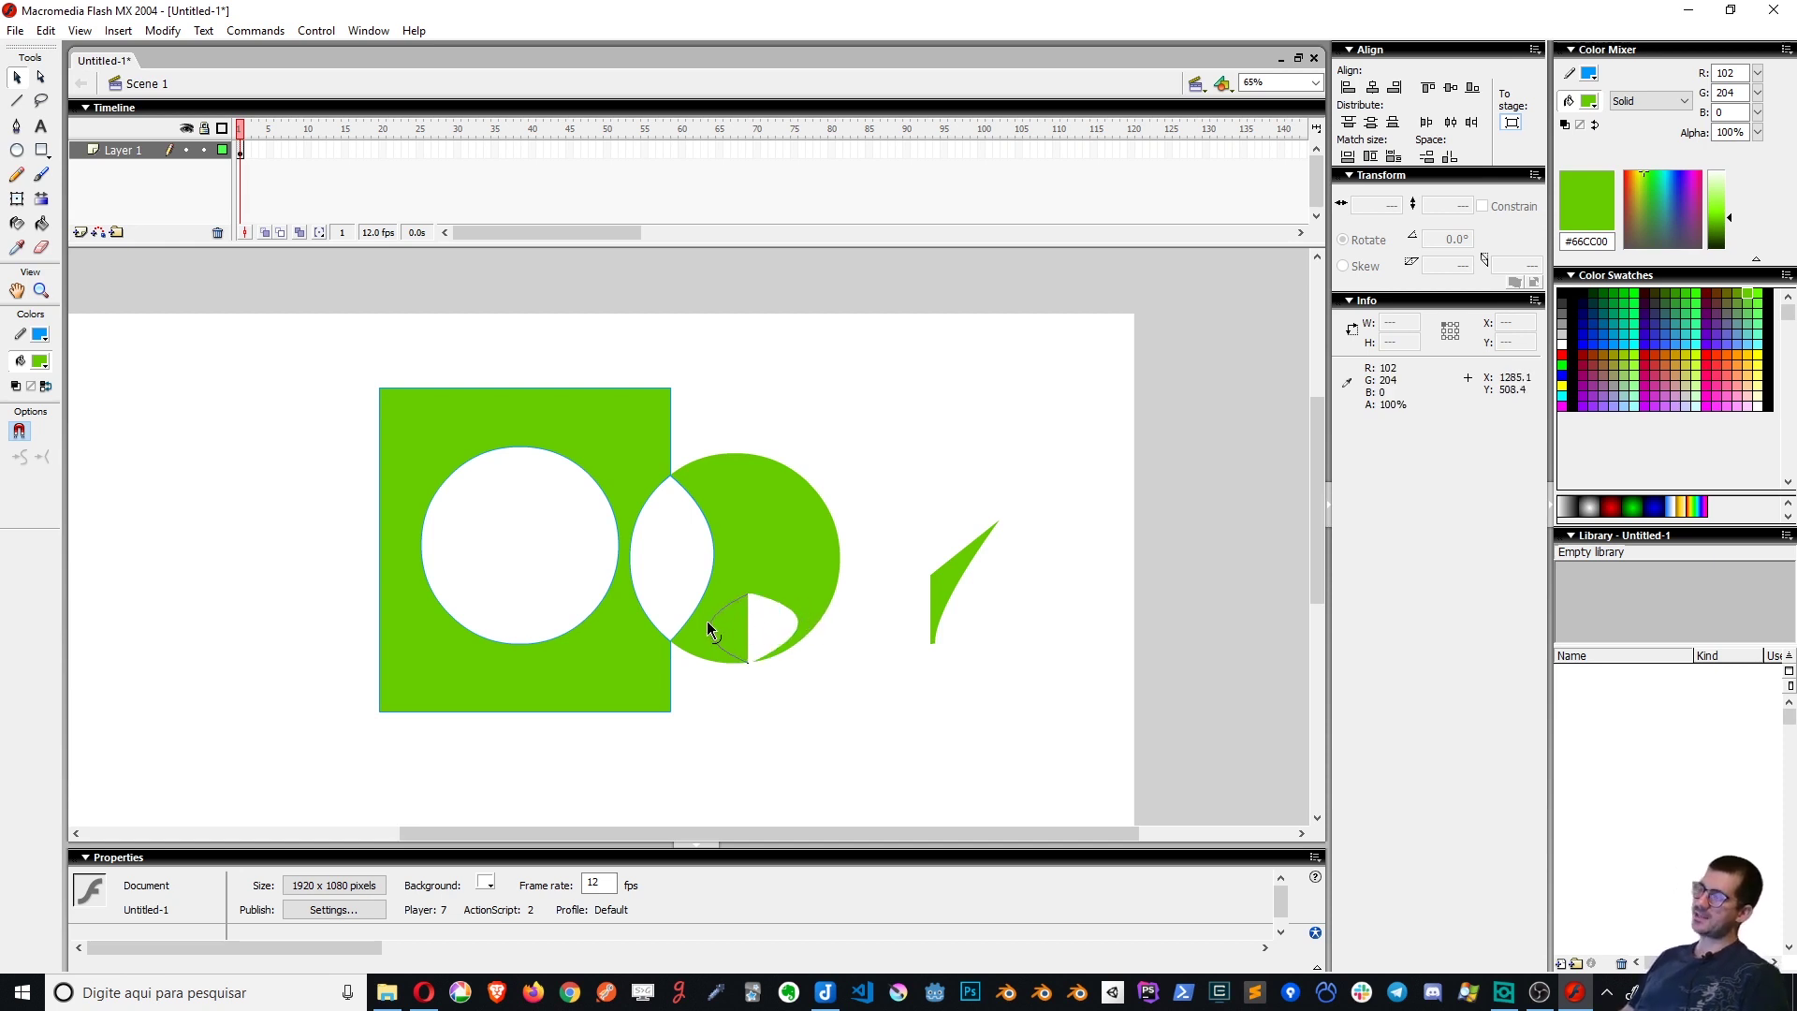
pyautogui.hotkey('ctrl', 'z')
pyautogui.hotkey('ctrl', 'z')
# Delete rectangular portions of the blade-shaped piece, removing its pointed tip and a narrow notch below it
pyautogui.moveTo(915, 508); pyautogui.dragTo(1077, 695)
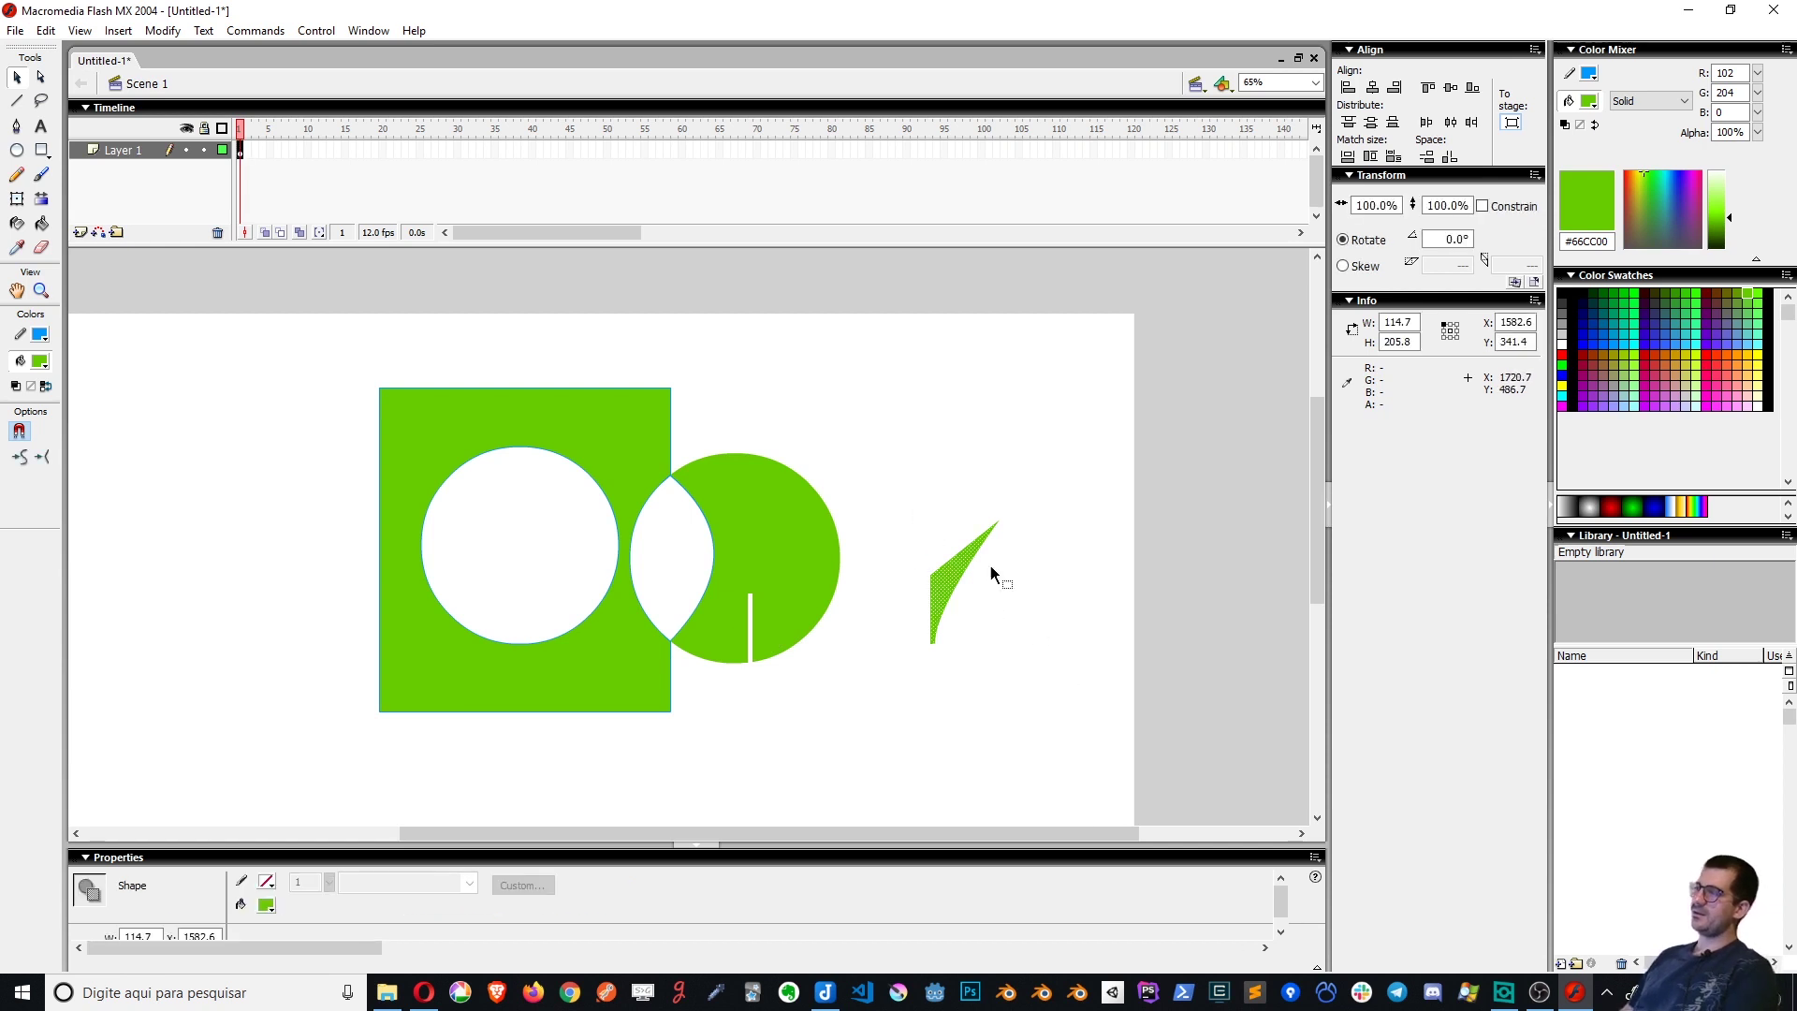
pyautogui.moveTo(1050, 625); pyautogui.dragTo(1052, 628)
pyautogui.press('Delete')
pyautogui.moveTo(925, 510); pyautogui.dragTo(942, 587)
pyautogui.press('Delete')
pyautogui.press('Delete')
# Cut freehand bites out of the small detached piece and the circle's right side with the Lasso tool
pyautogui.click(37, 100)
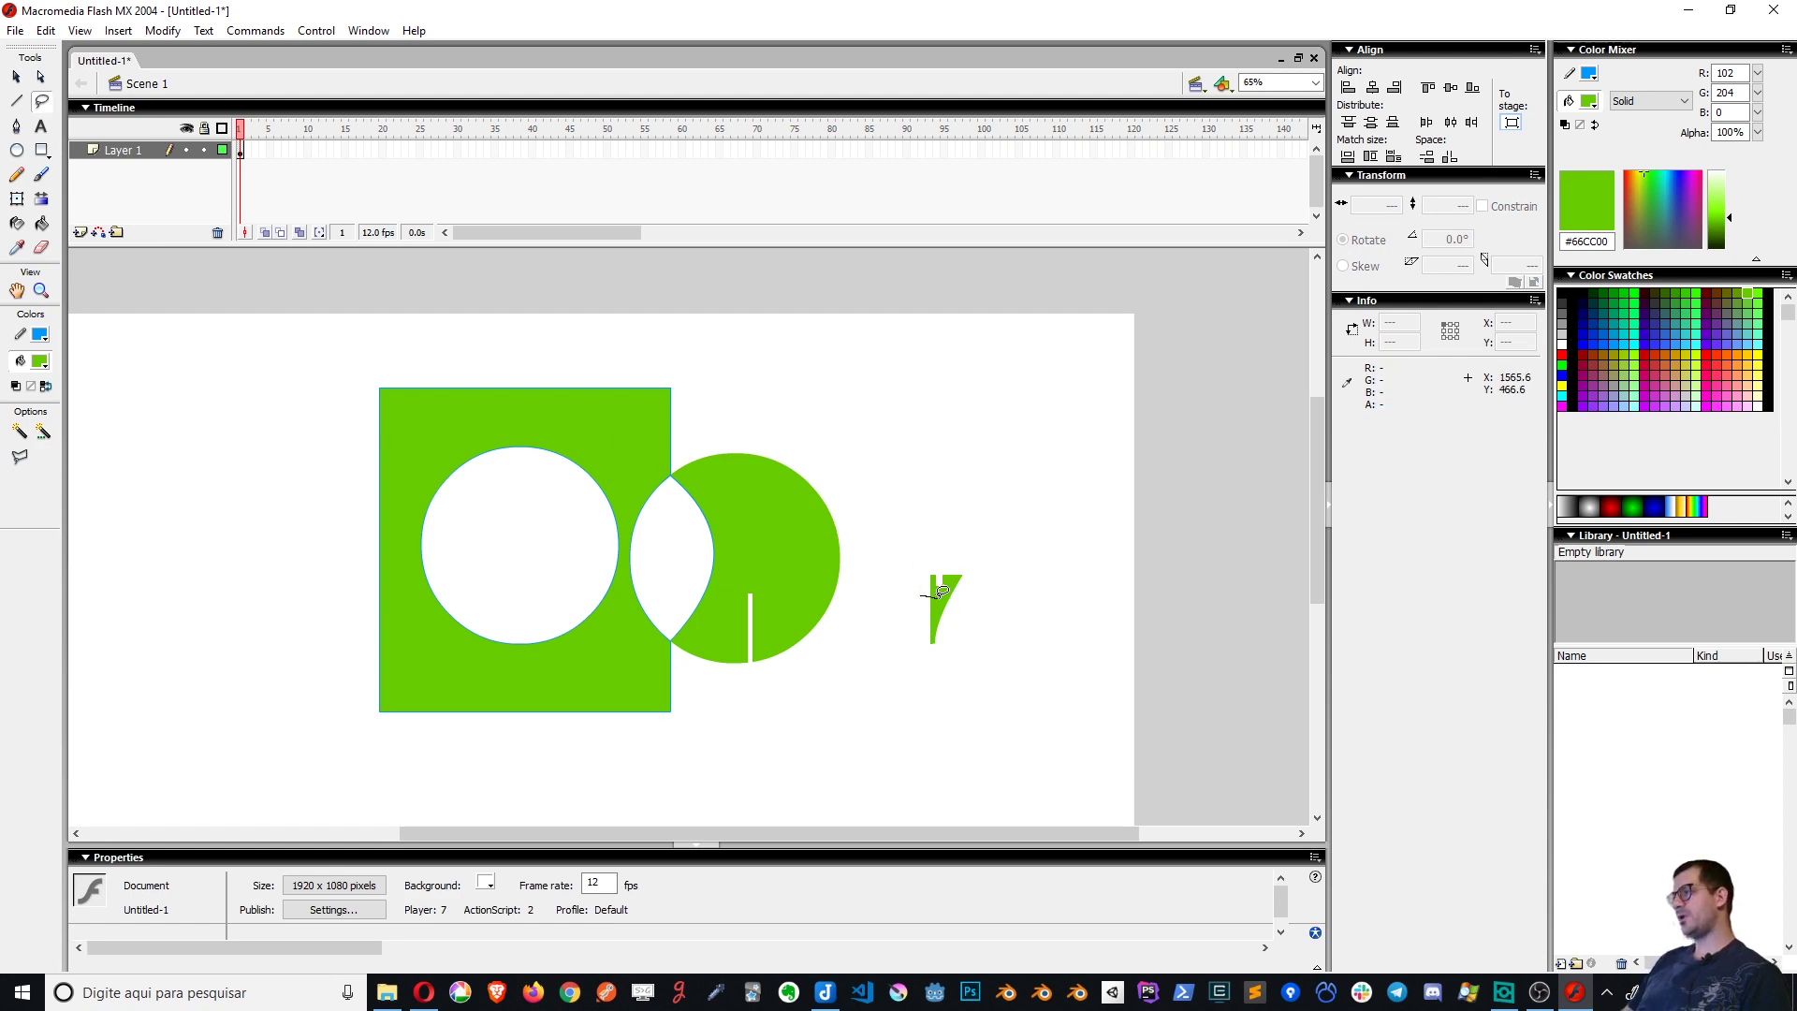
pyautogui.moveTo(921, 606); pyautogui.dragTo(927, 585)
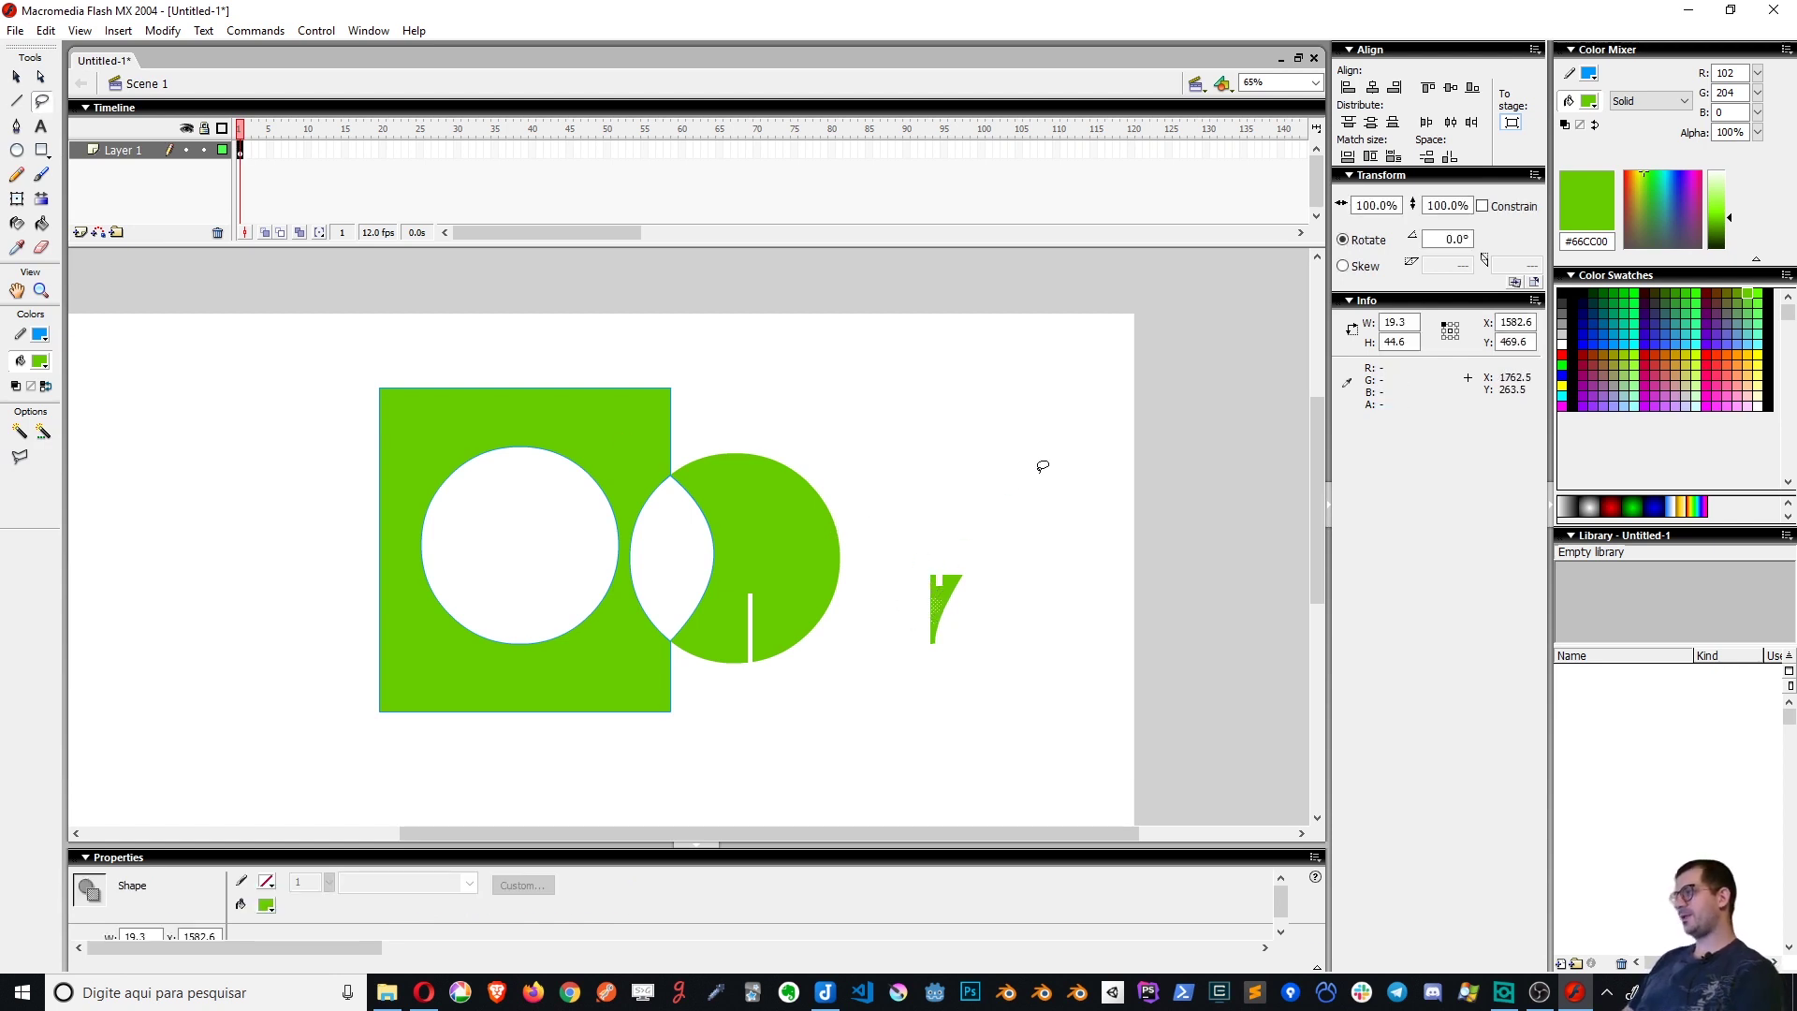
pyautogui.press('Delete')
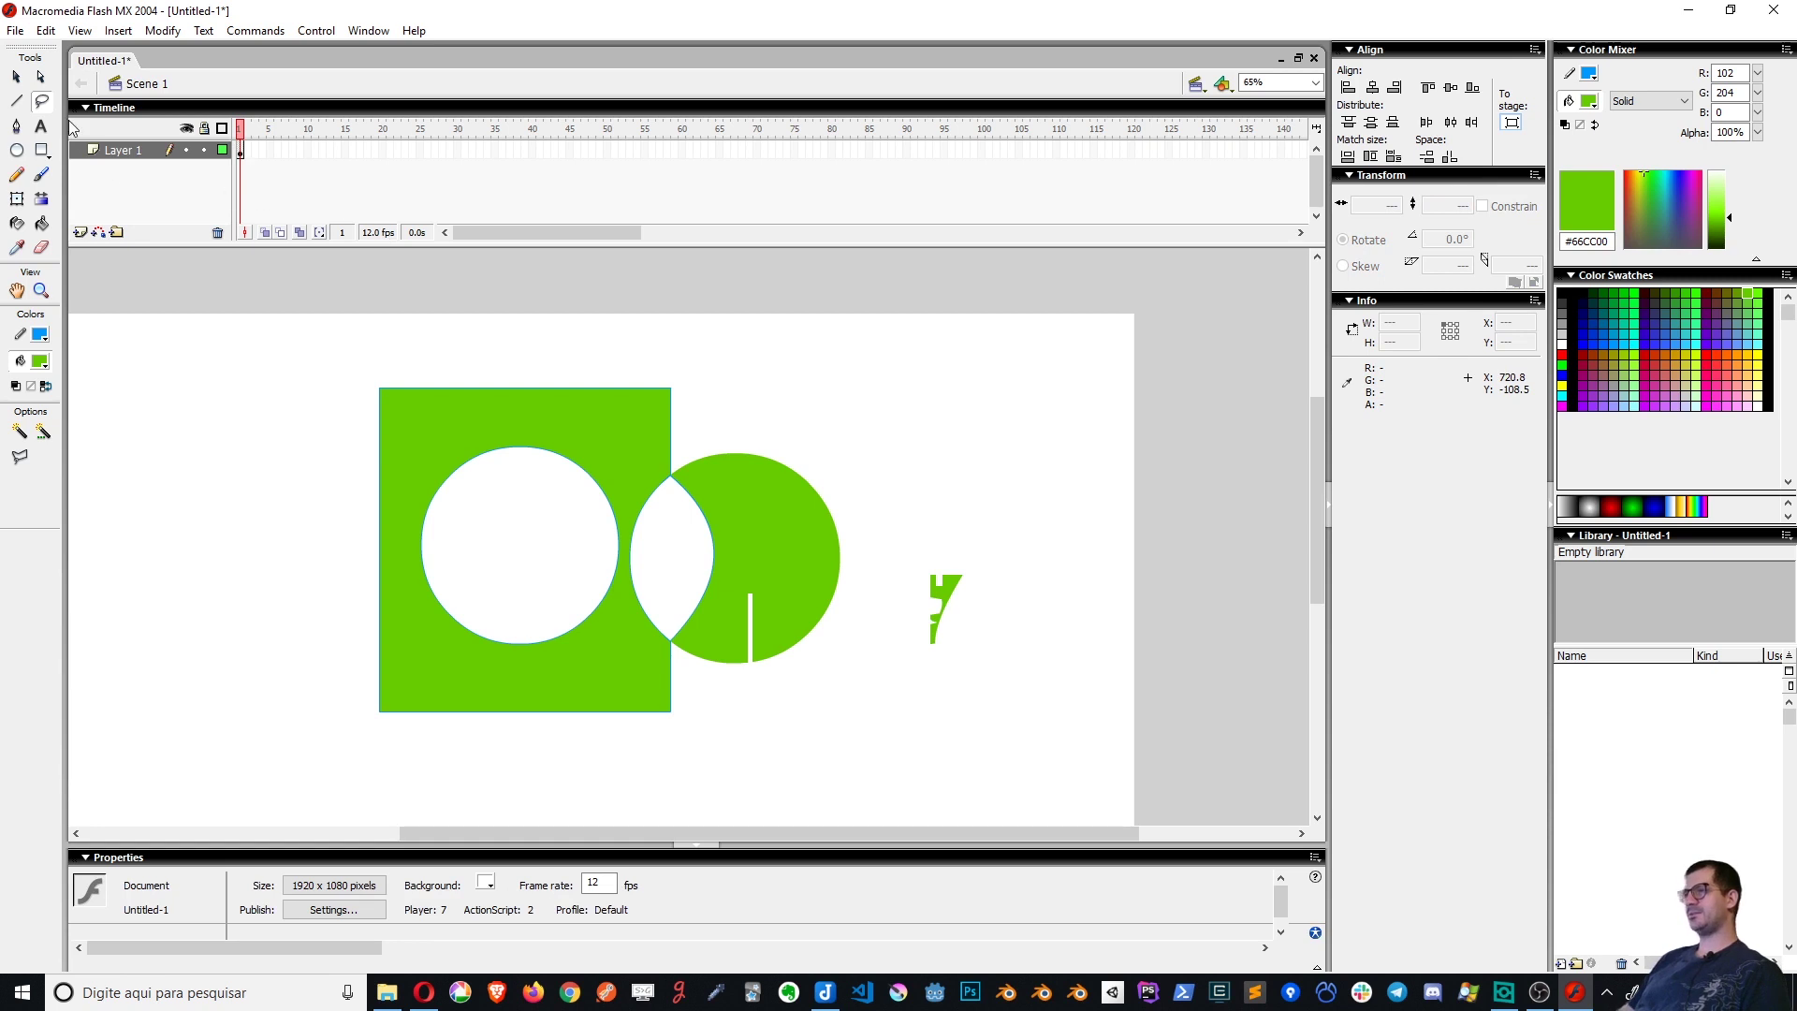
pyautogui.moveTo(812, 506)
pyautogui.mouseDown()
pyautogui.moveTo(796, 529)
pyautogui.moveTo(889, 403)
pyautogui.moveTo(791, 388)
pyautogui.moveTo(811, 444)
pyautogui.mouseUp()
pyautogui.press('Delete')
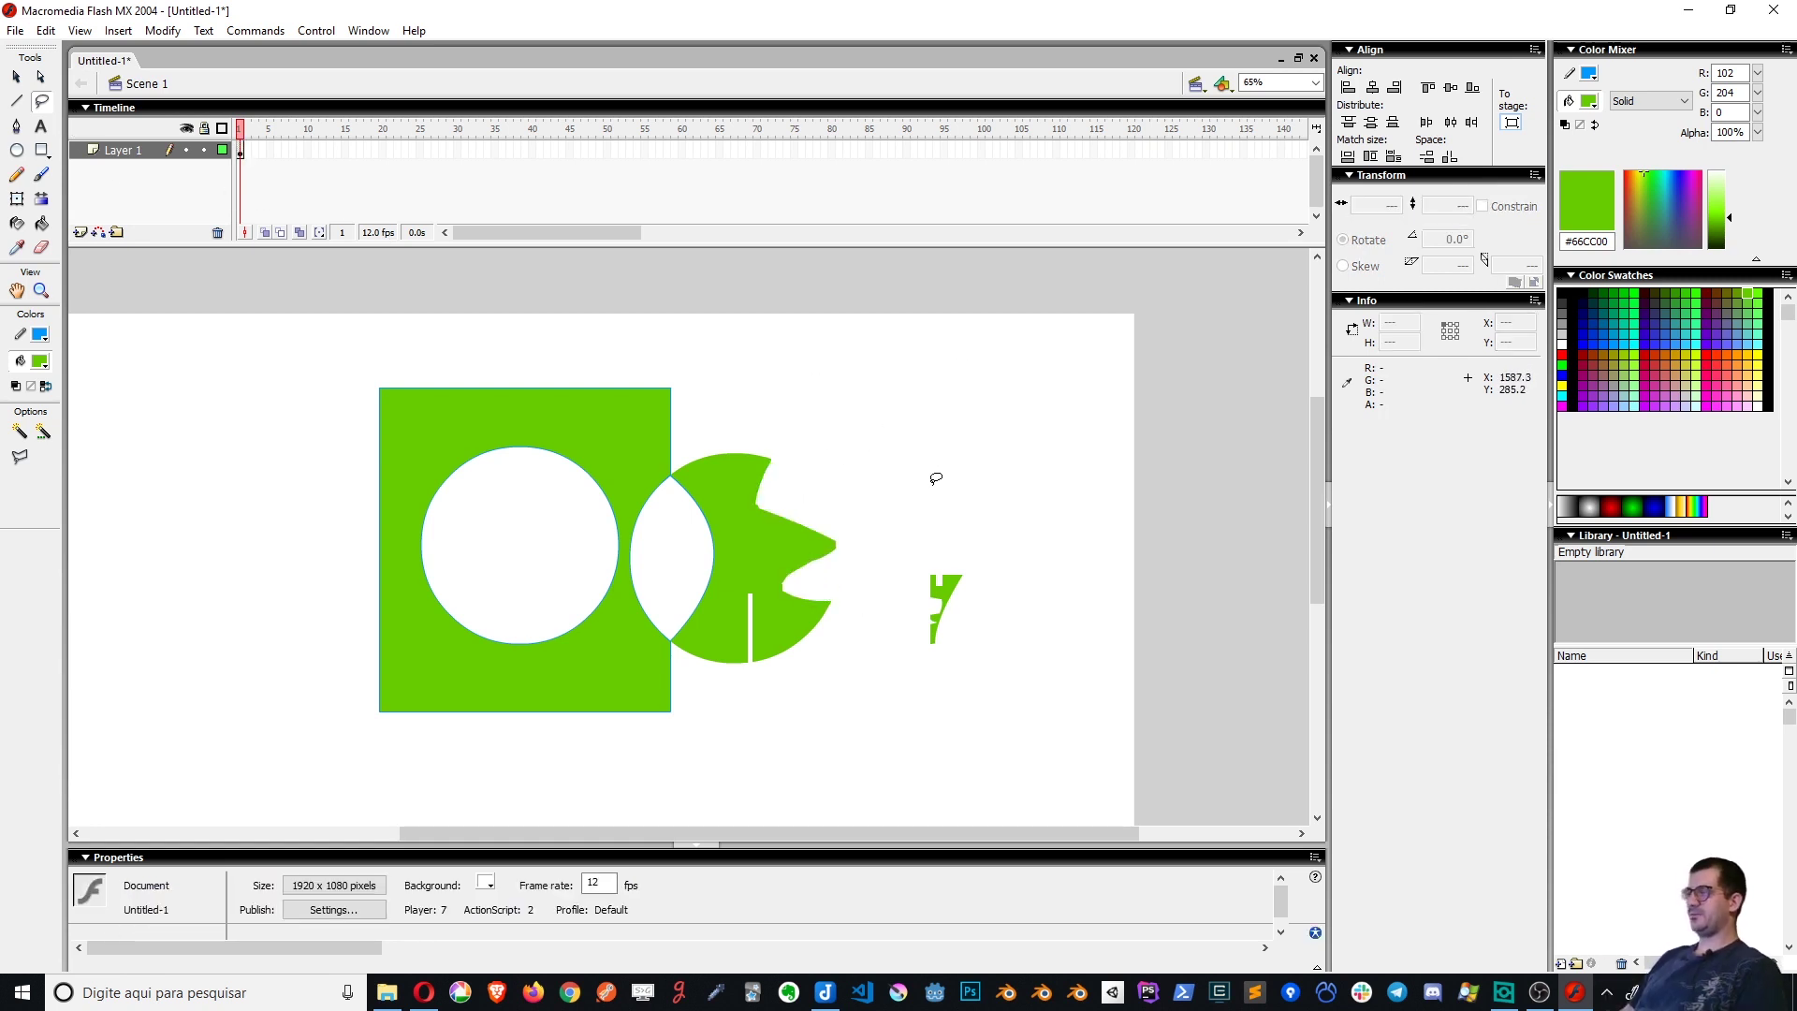
pyautogui.press('b')
pyautogui.press('v')
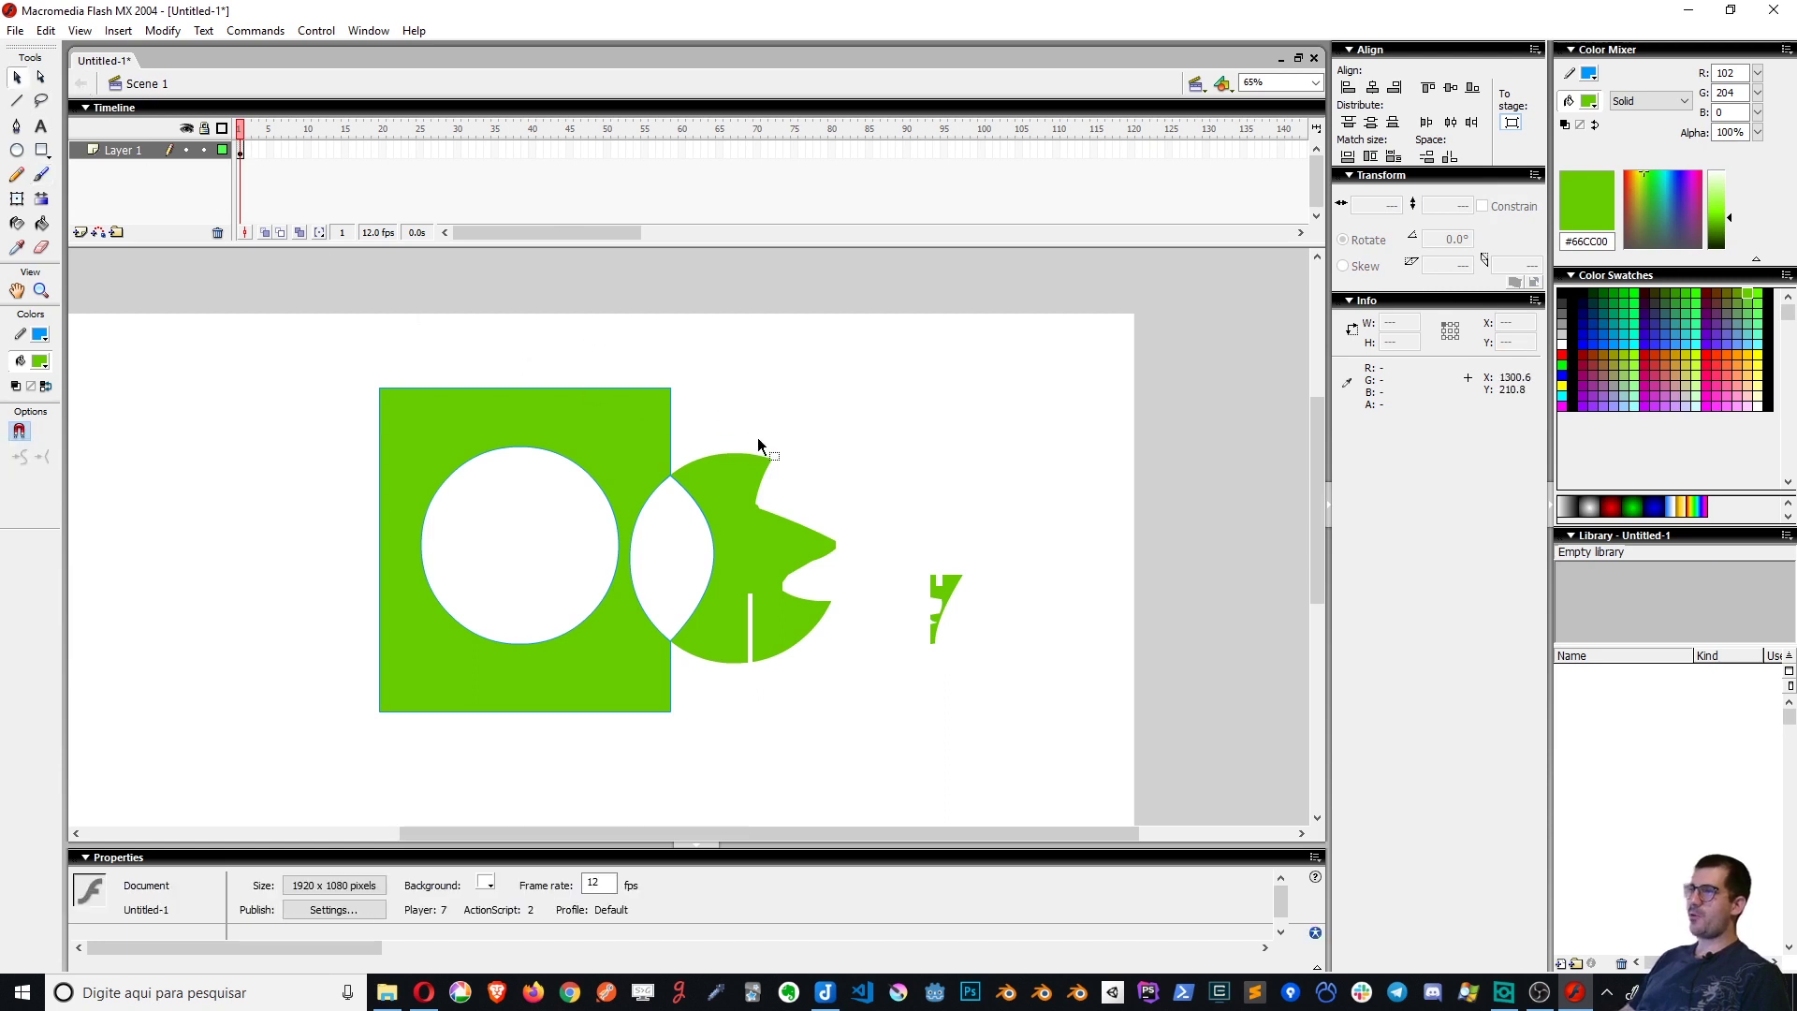
pyautogui.click(725, 458)
pyautogui.click(887, 508)
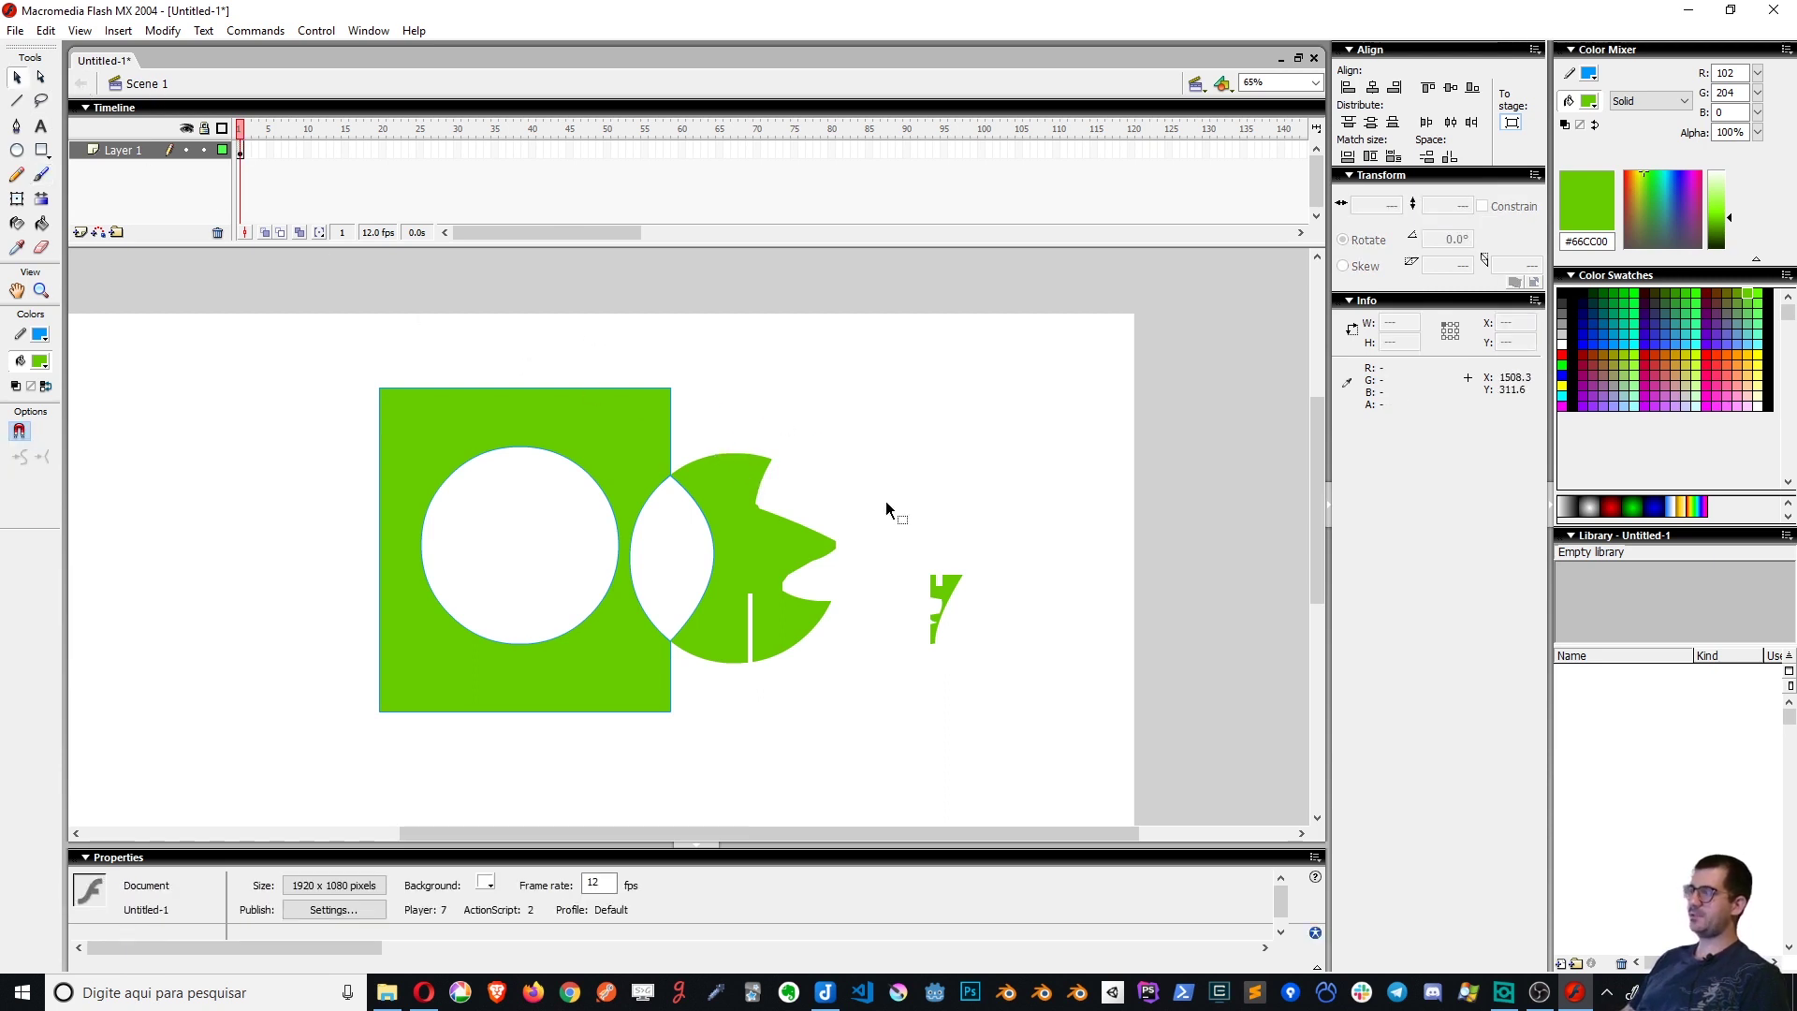
# Draw a closed zigzag outline with the Line tool overlapping the top edge of the cut circle
pyautogui.click(19, 101)
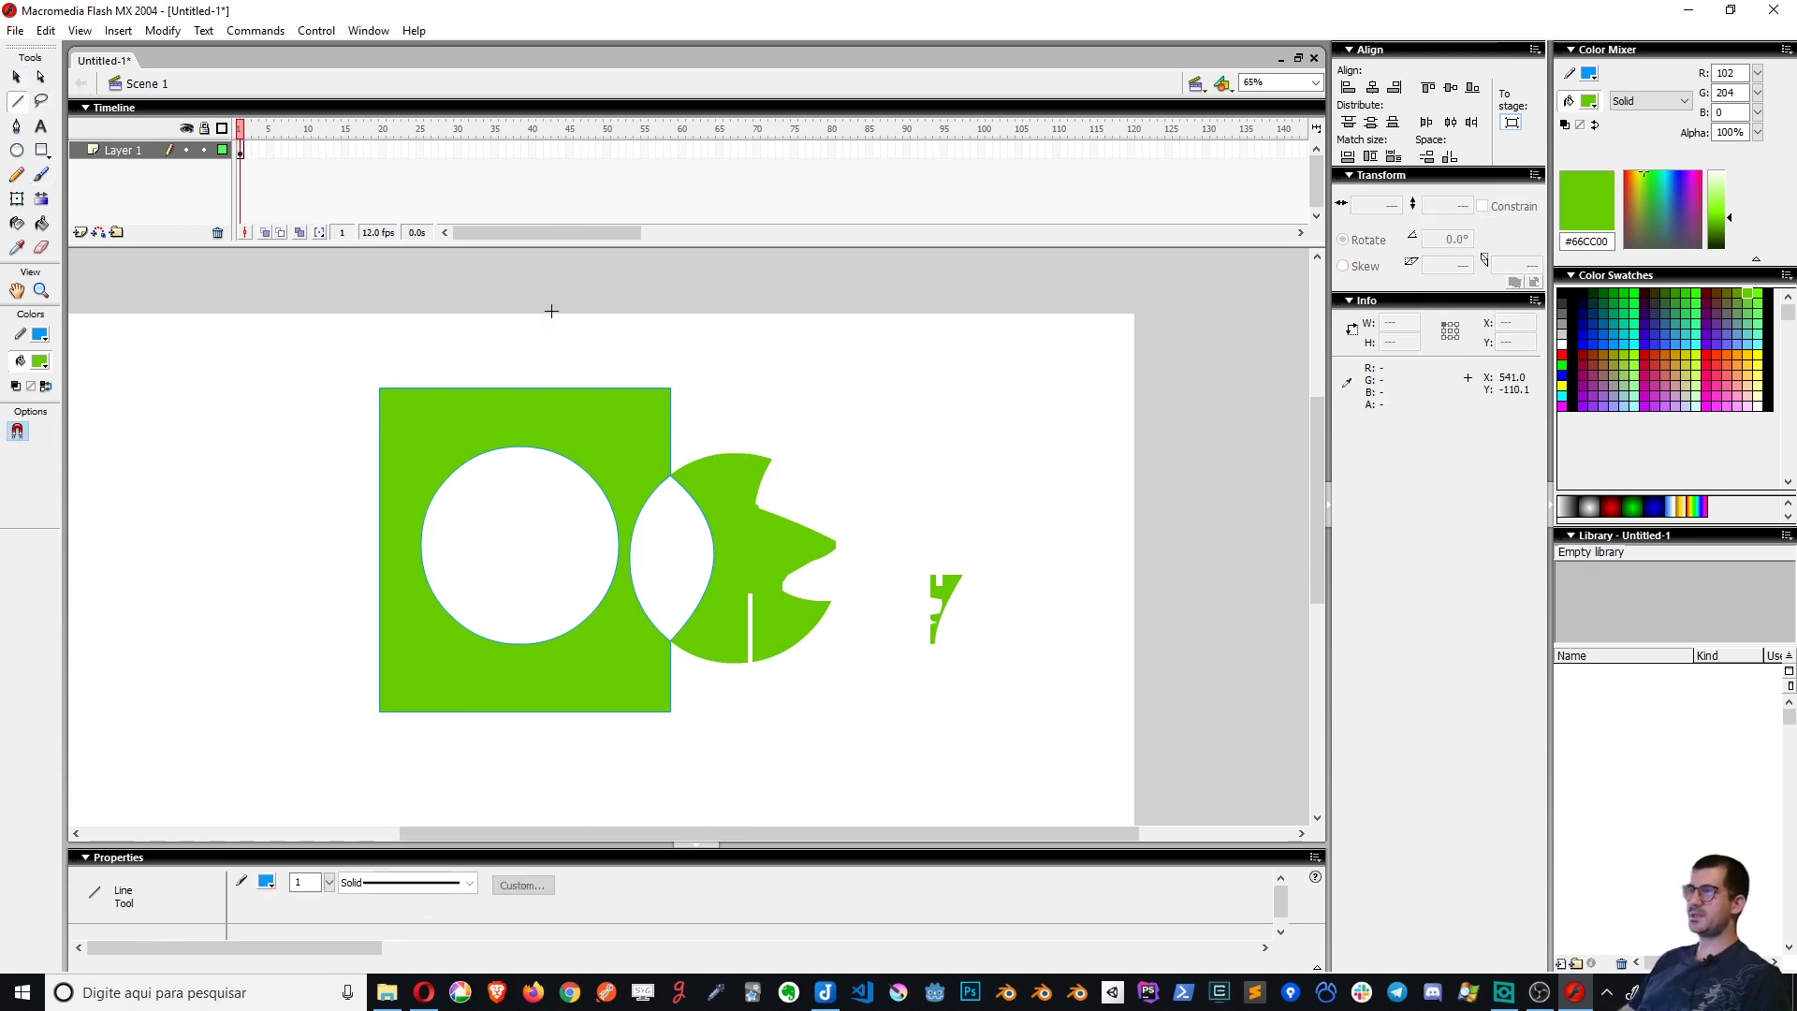
pyautogui.moveTo(728, 472); pyautogui.dragTo(728, 472)
pyautogui.moveTo(728, 472); pyautogui.dragTo(764, 399)
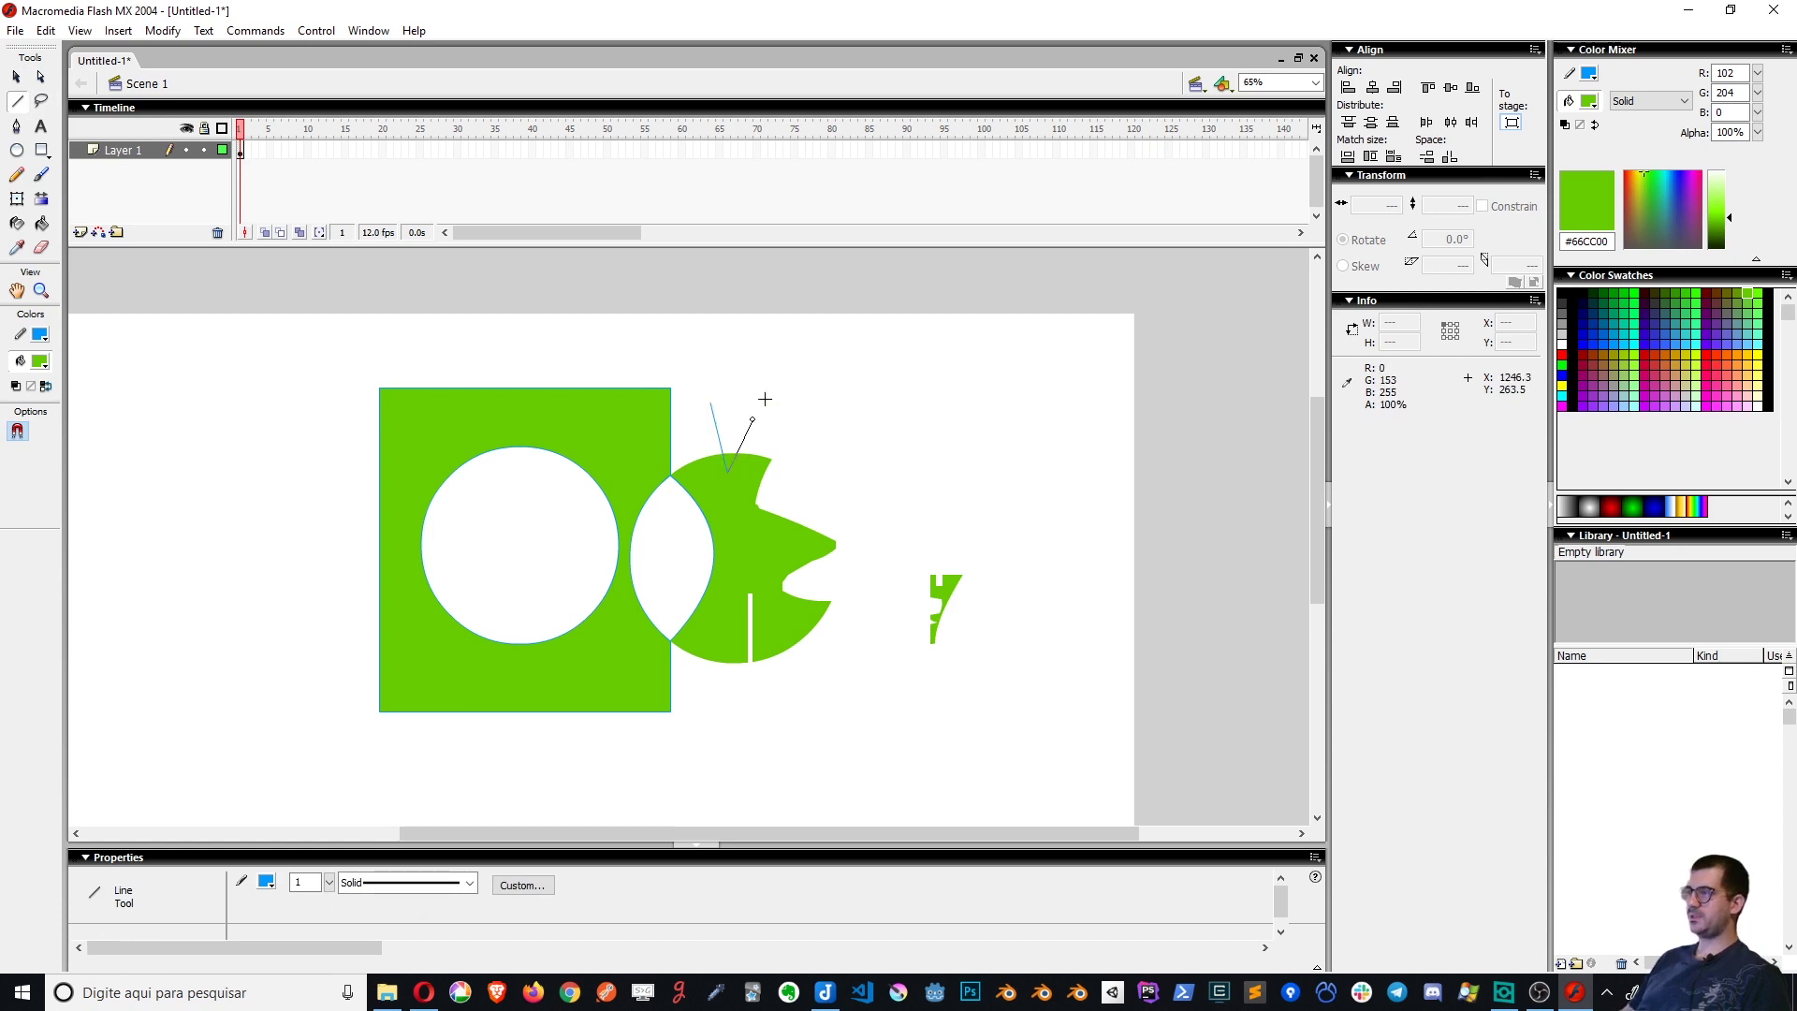
pyautogui.moveTo(746, 487); pyautogui.dragTo(745, 488)
pyautogui.moveTo(745, 487); pyautogui.dragTo(829, 442)
pyautogui.moveTo(744, 364); pyautogui.dragTo(718, 357)
pyautogui.moveTo(717, 357); pyautogui.dragTo(711, 402)
# Delete the circle's fill inside the zigzag outline, and delete the outline itself to leave jagged notches
pyautogui.press('v')
pyautogui.click(755, 466)
pyautogui.press('Delete')
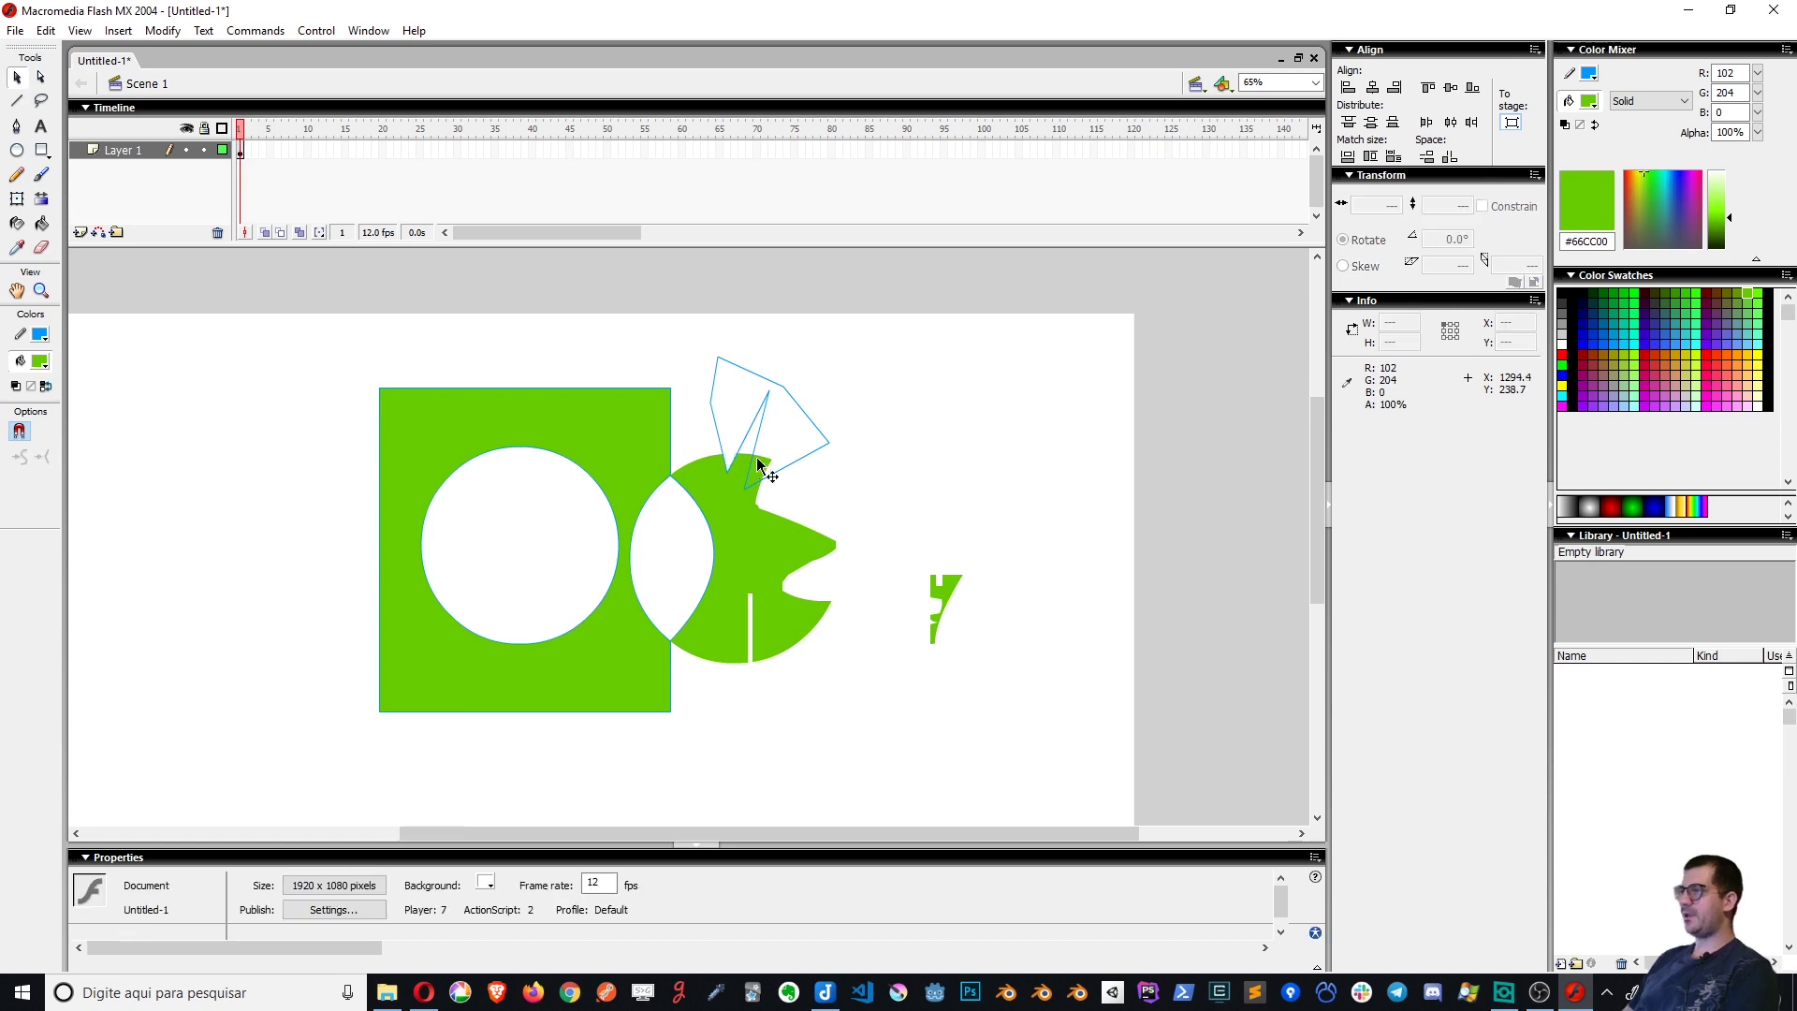
pyautogui.doubleClick(813, 453)
pyautogui.press('Delete')
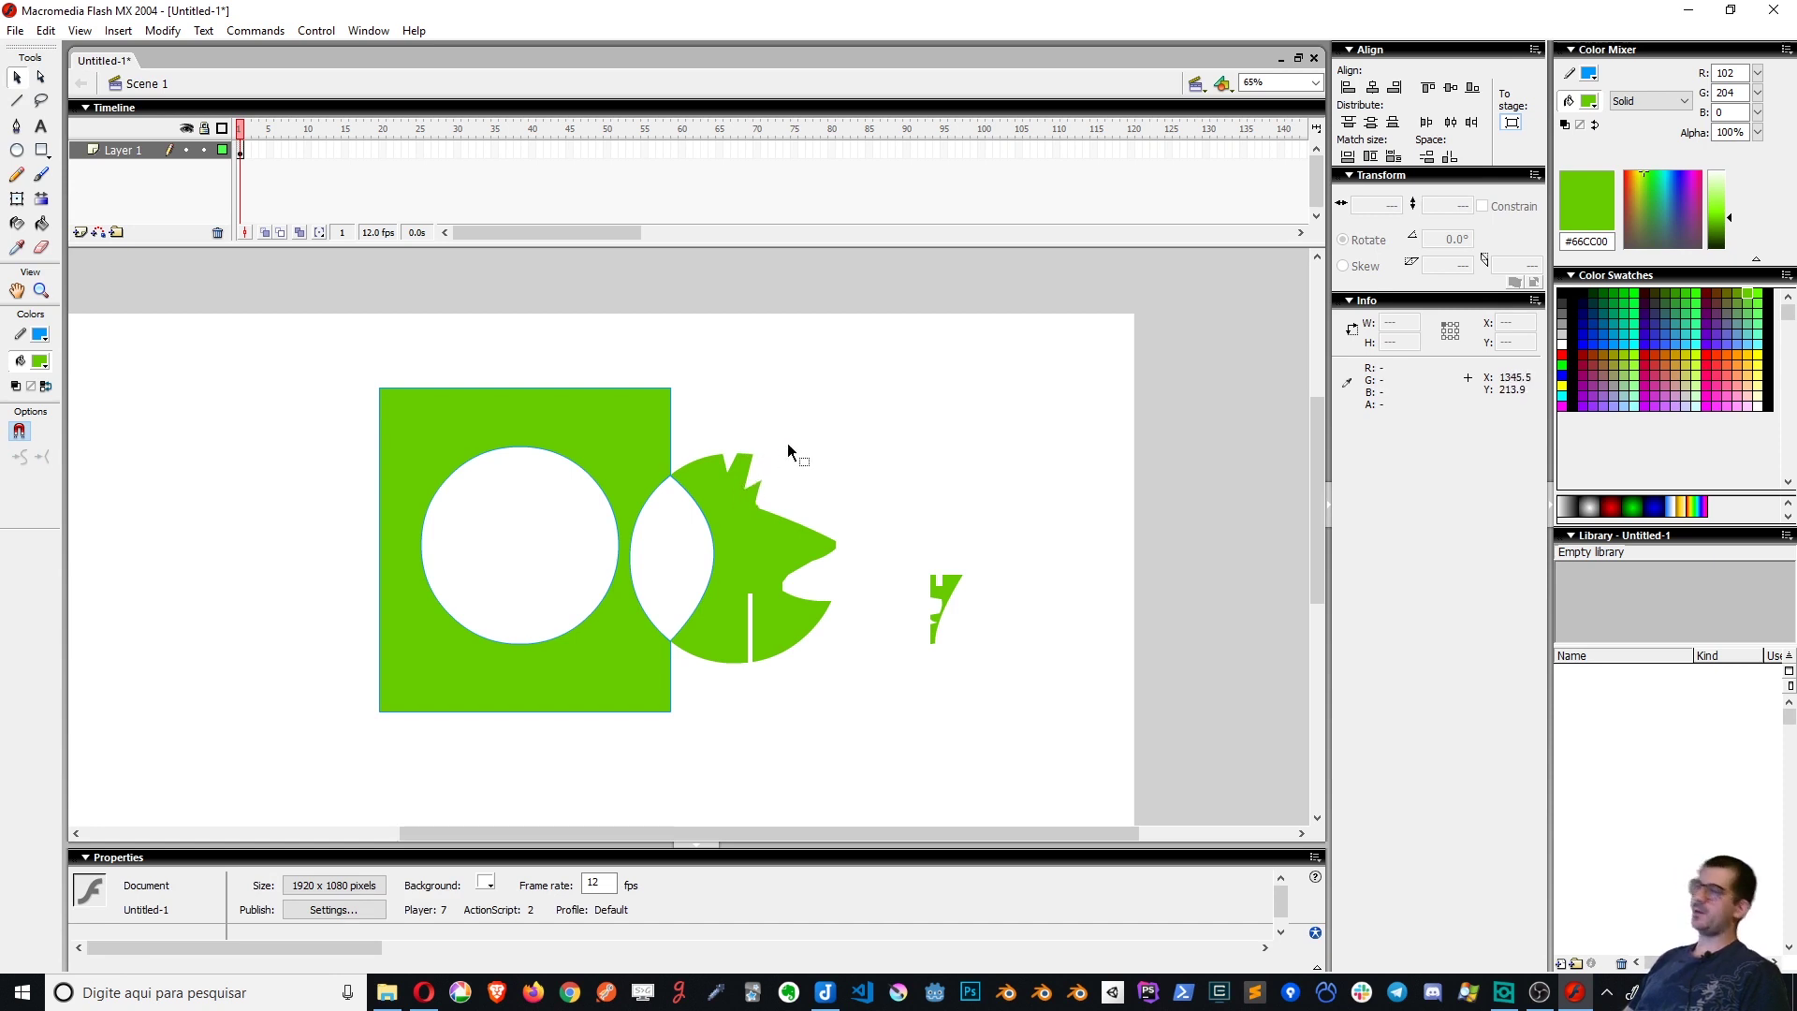
# Draw a connected zigzag of lines across the rectangle's left side and into its round hole
pyautogui.click(16, 101)
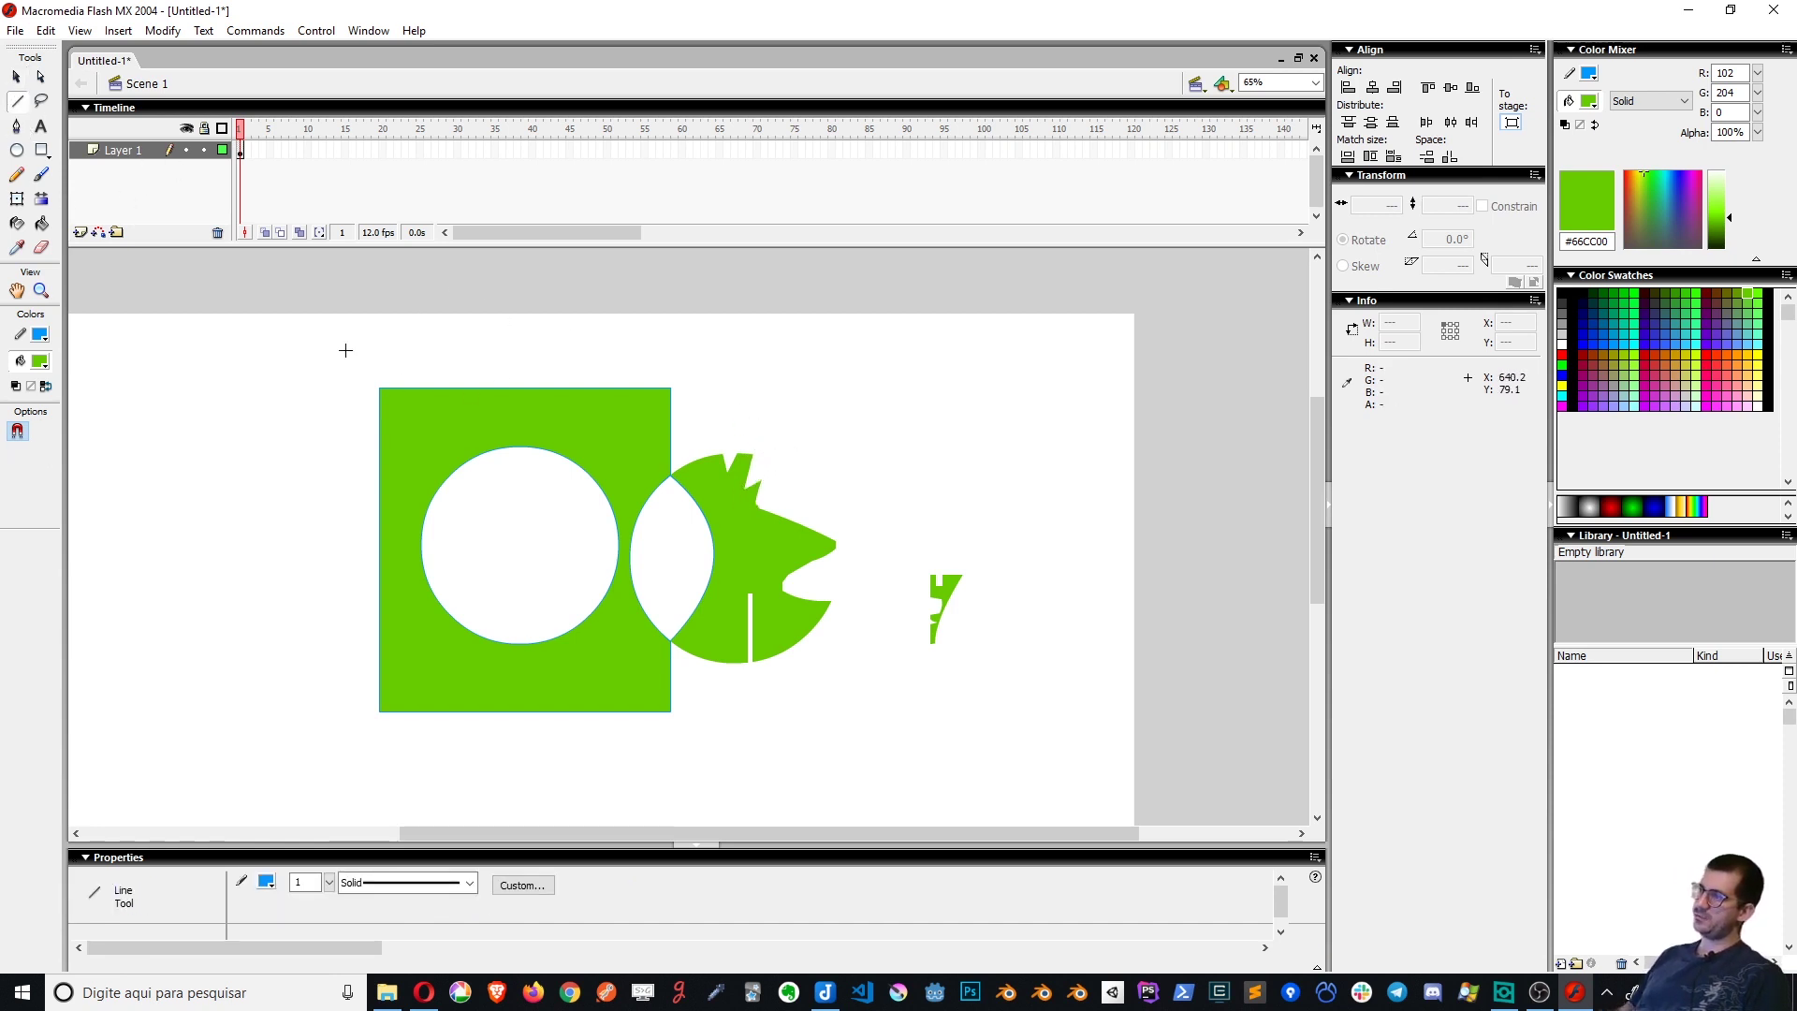
pyautogui.moveTo(321, 337)
pyautogui.mouseDown()
pyautogui.moveTo(442, 412)
pyautogui.moveTo(334, 431)
pyautogui.mouseUp()
pyautogui.moveTo(334, 430)
pyautogui.mouseDown()
pyautogui.moveTo(468, 459)
pyautogui.moveTo(306, 481)
pyautogui.moveTo(535, 515)
pyautogui.mouseUp()
pyautogui.moveTo(535, 515)
pyautogui.mouseDown()
pyautogui.moveTo(229, 555)
pyautogui.moveTo(572, 556)
pyautogui.mouseUp()
pyautogui.moveTo(572, 556)
pyautogui.mouseDown()
pyautogui.moveTo(252, 614)
pyautogui.moveTo(571, 618)
pyautogui.mouseUp()
pyautogui.moveTo(570, 618); pyautogui.dragTo(195, 690)
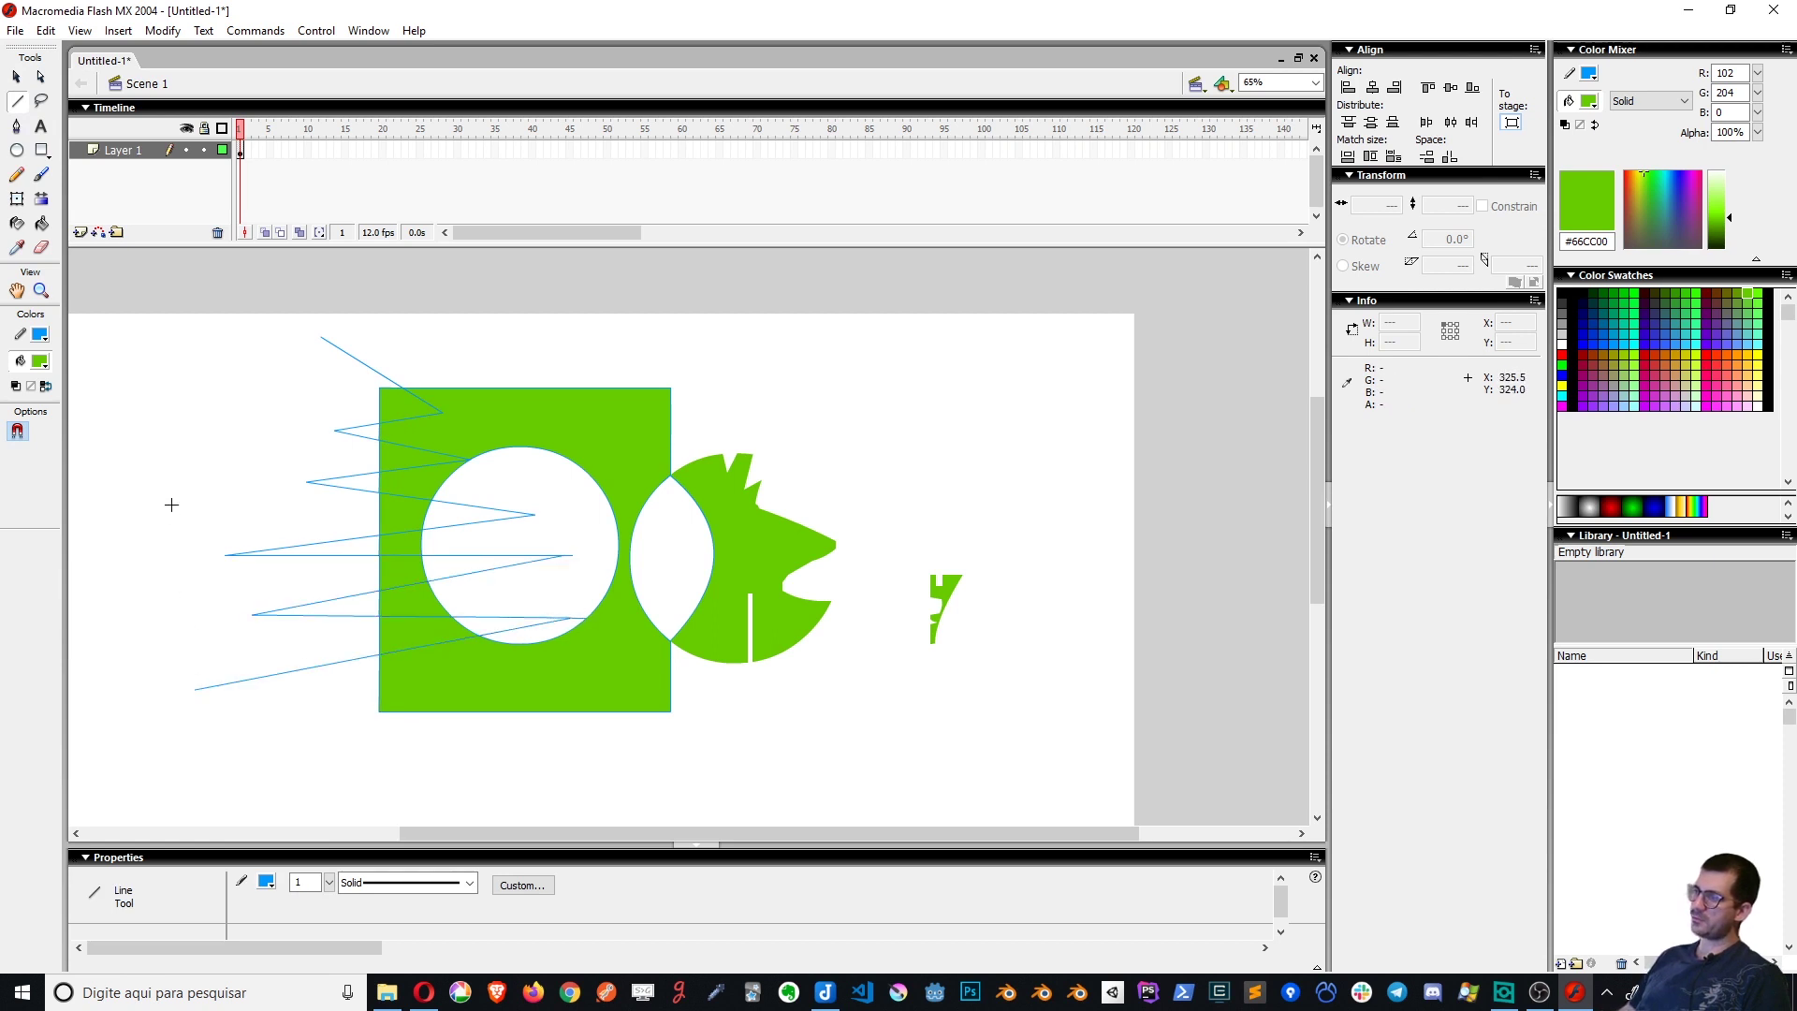
# Delete the green wedges enclosed by the upper zigzag lines on the rectangle's left side
pyautogui.press('v')
pyautogui.click(398, 400)
pyautogui.press('Delete')
pyautogui.click(402, 453)
pyautogui.press('Delete')
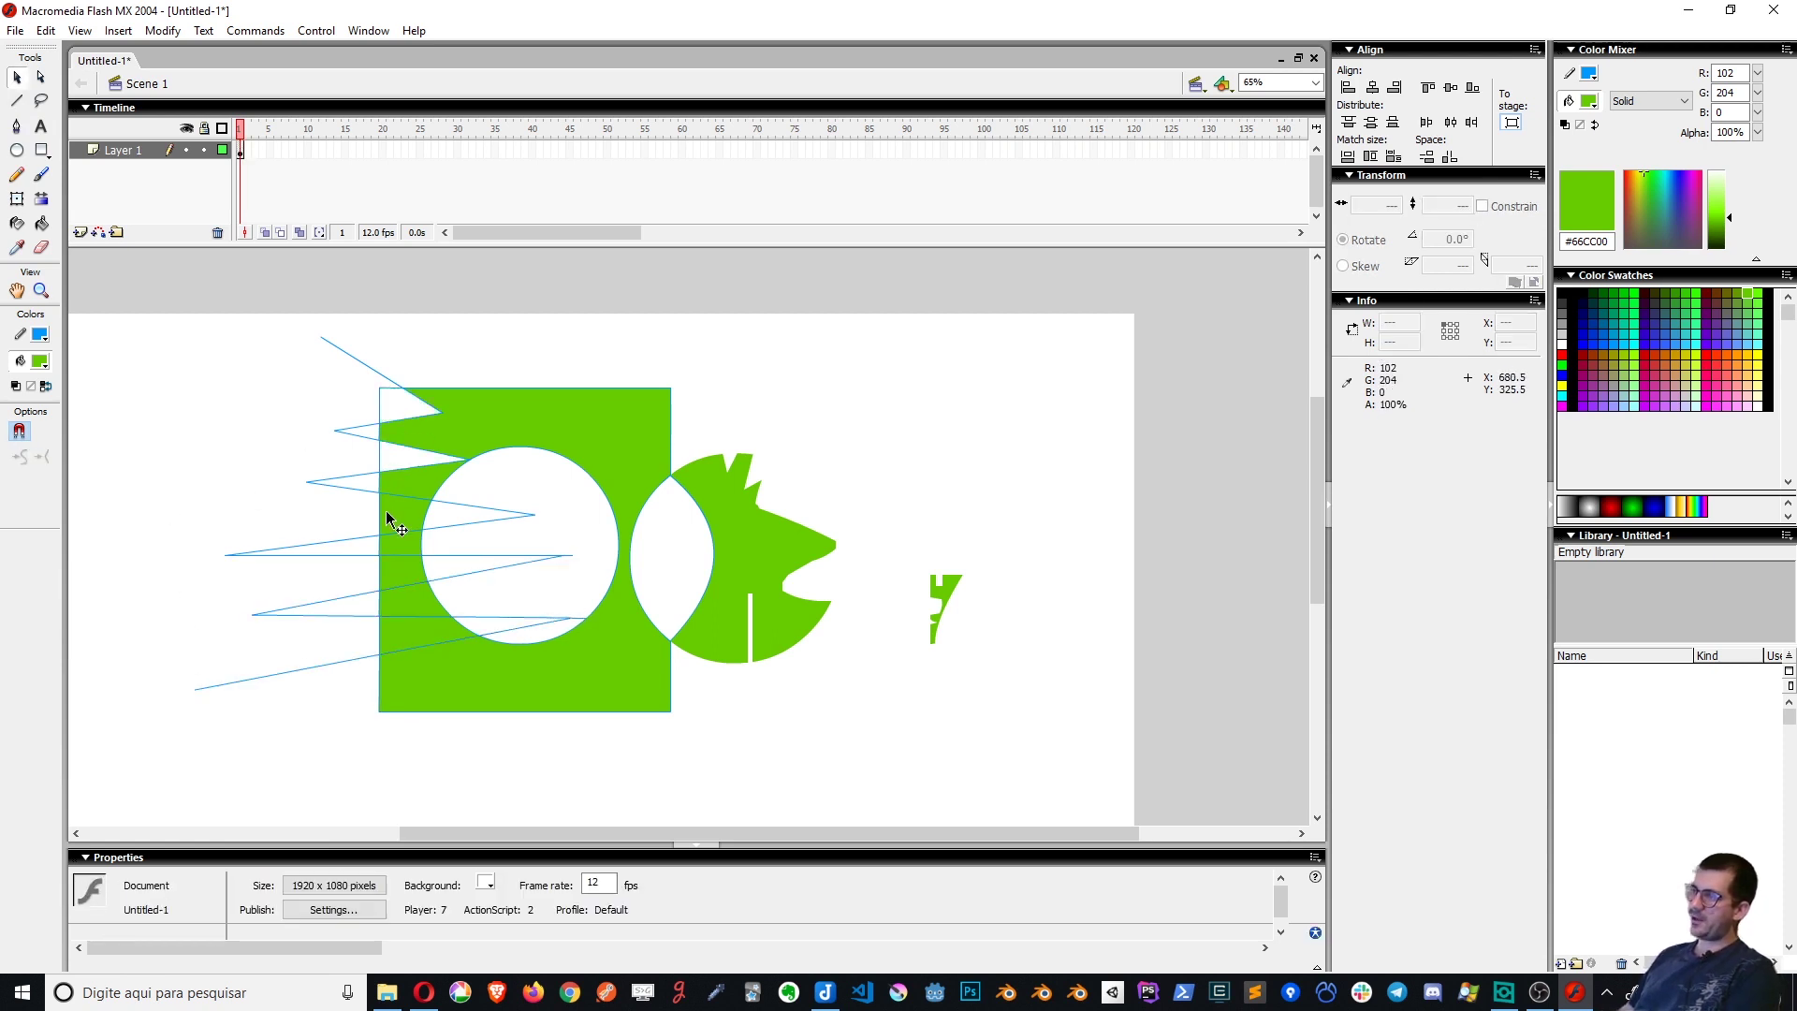
pyautogui.click(393, 496)
pyautogui.click(409, 514)
pyautogui.press('Delete')
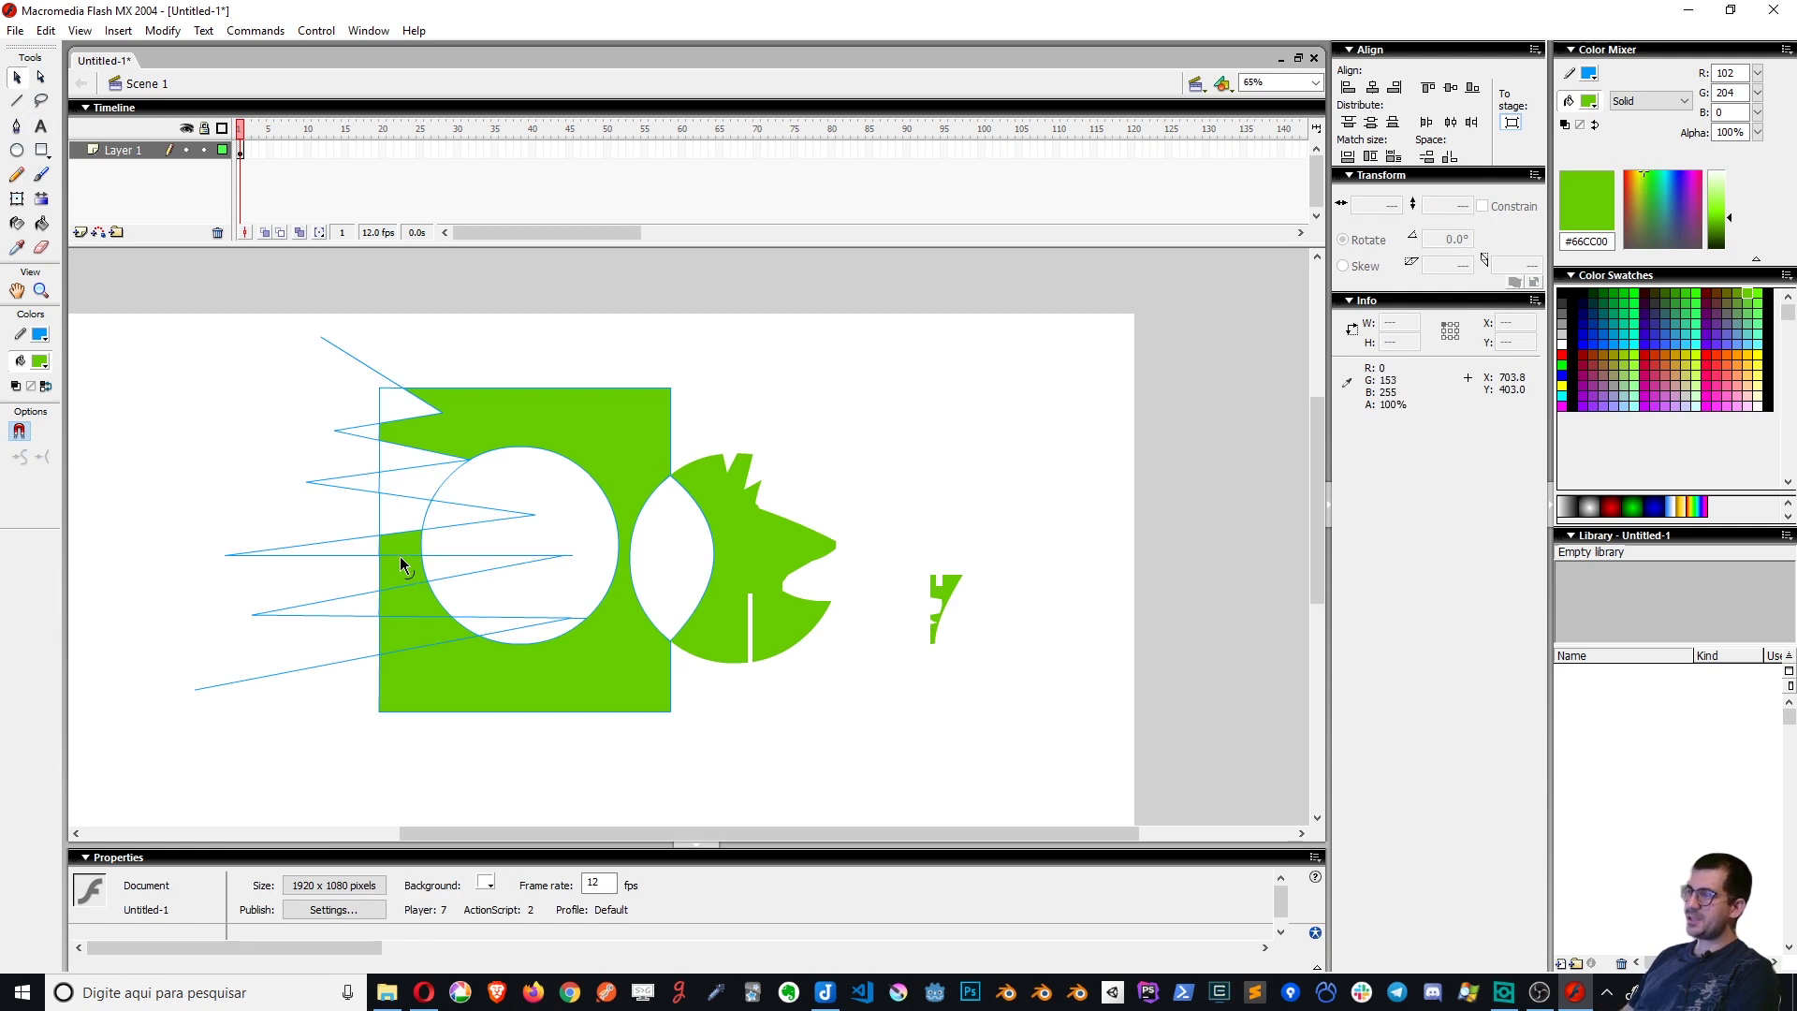
# Delete the remaining green pieces down to the lowest zigzag line, and a short arc segment of the round hole's outline
pyautogui.click(409, 561)
pyautogui.press('Delete')
pyautogui.click(411, 599)
pyautogui.press('Delete')
pyautogui.click(425, 633)
pyautogui.press('Delete')
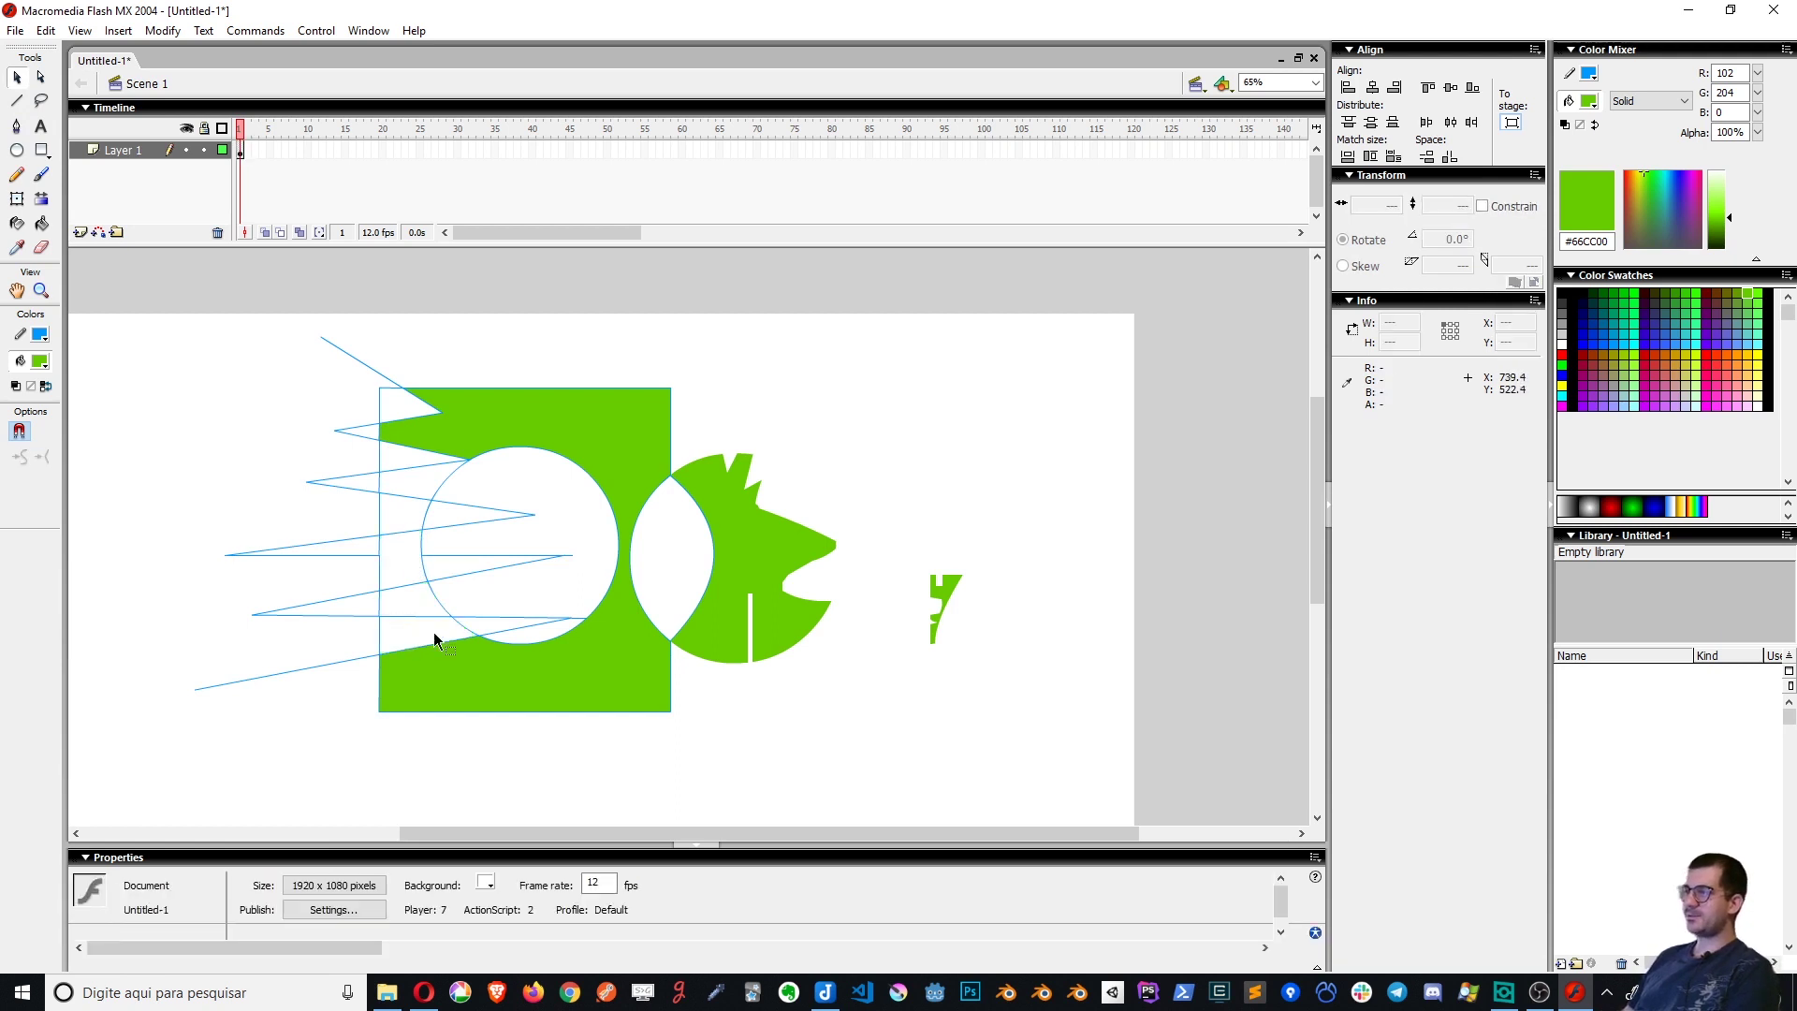
pyautogui.click(422, 552)
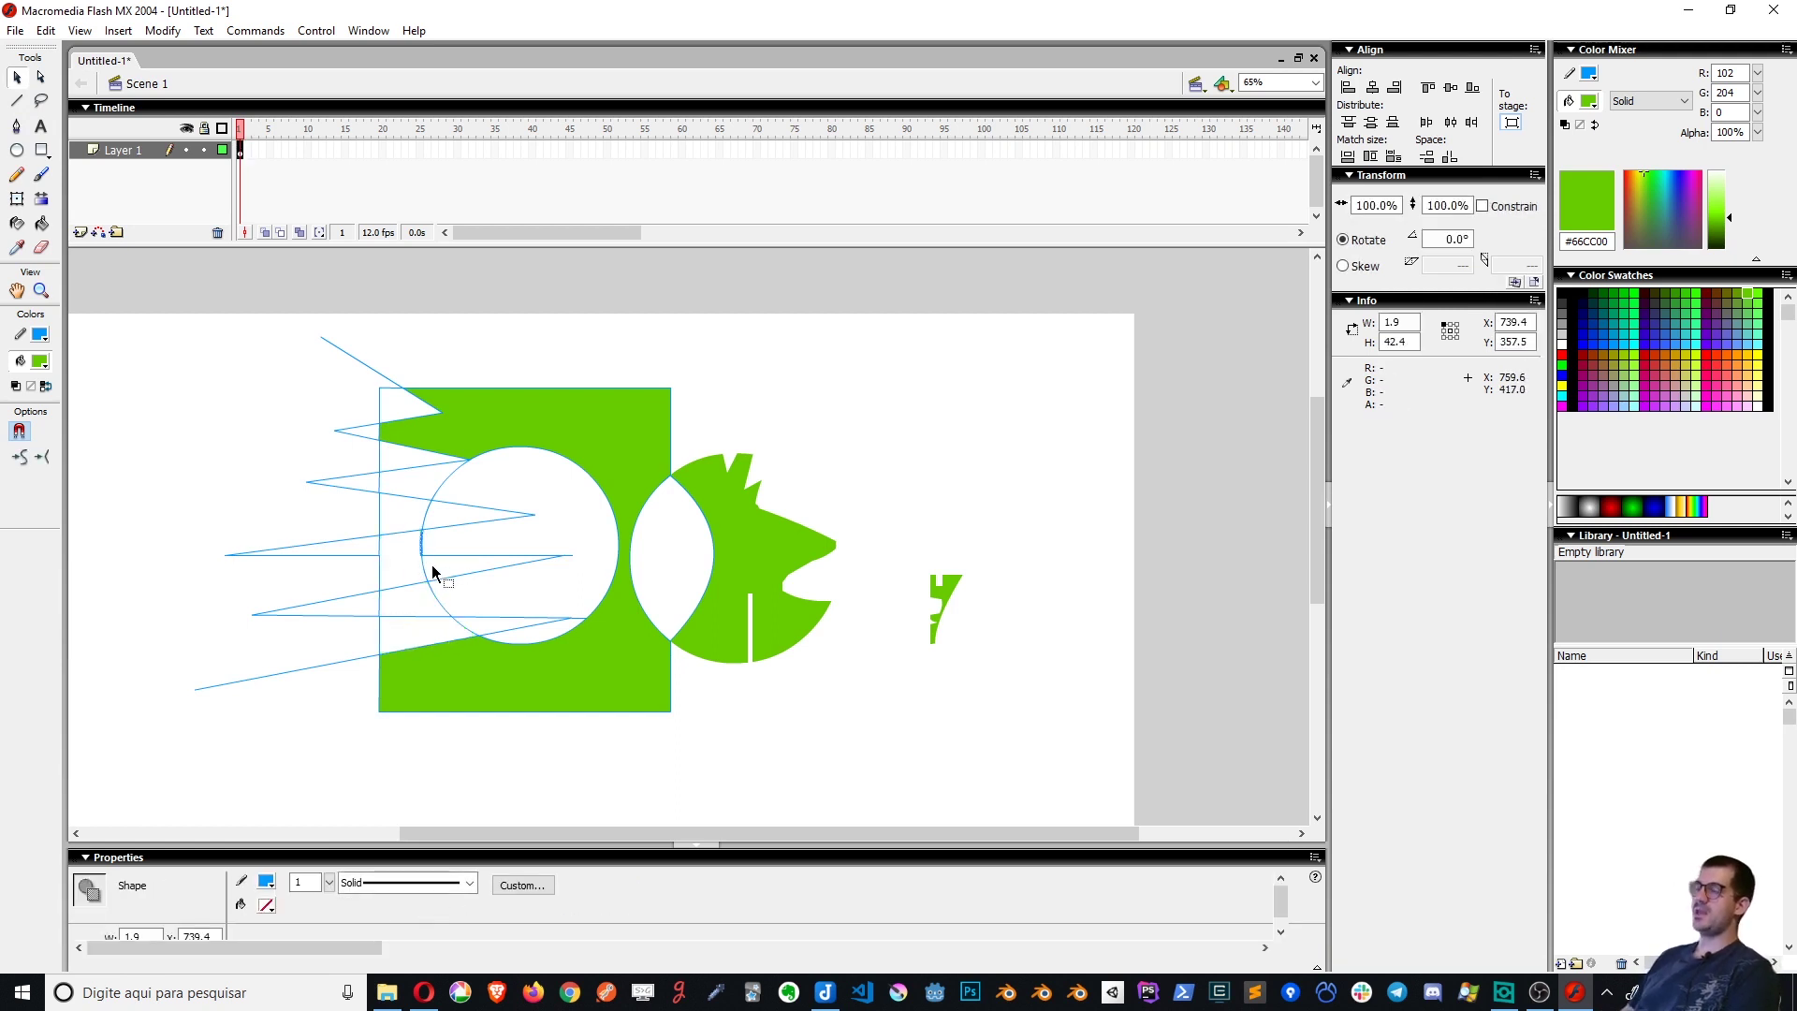
pyautogui.press('Delete')
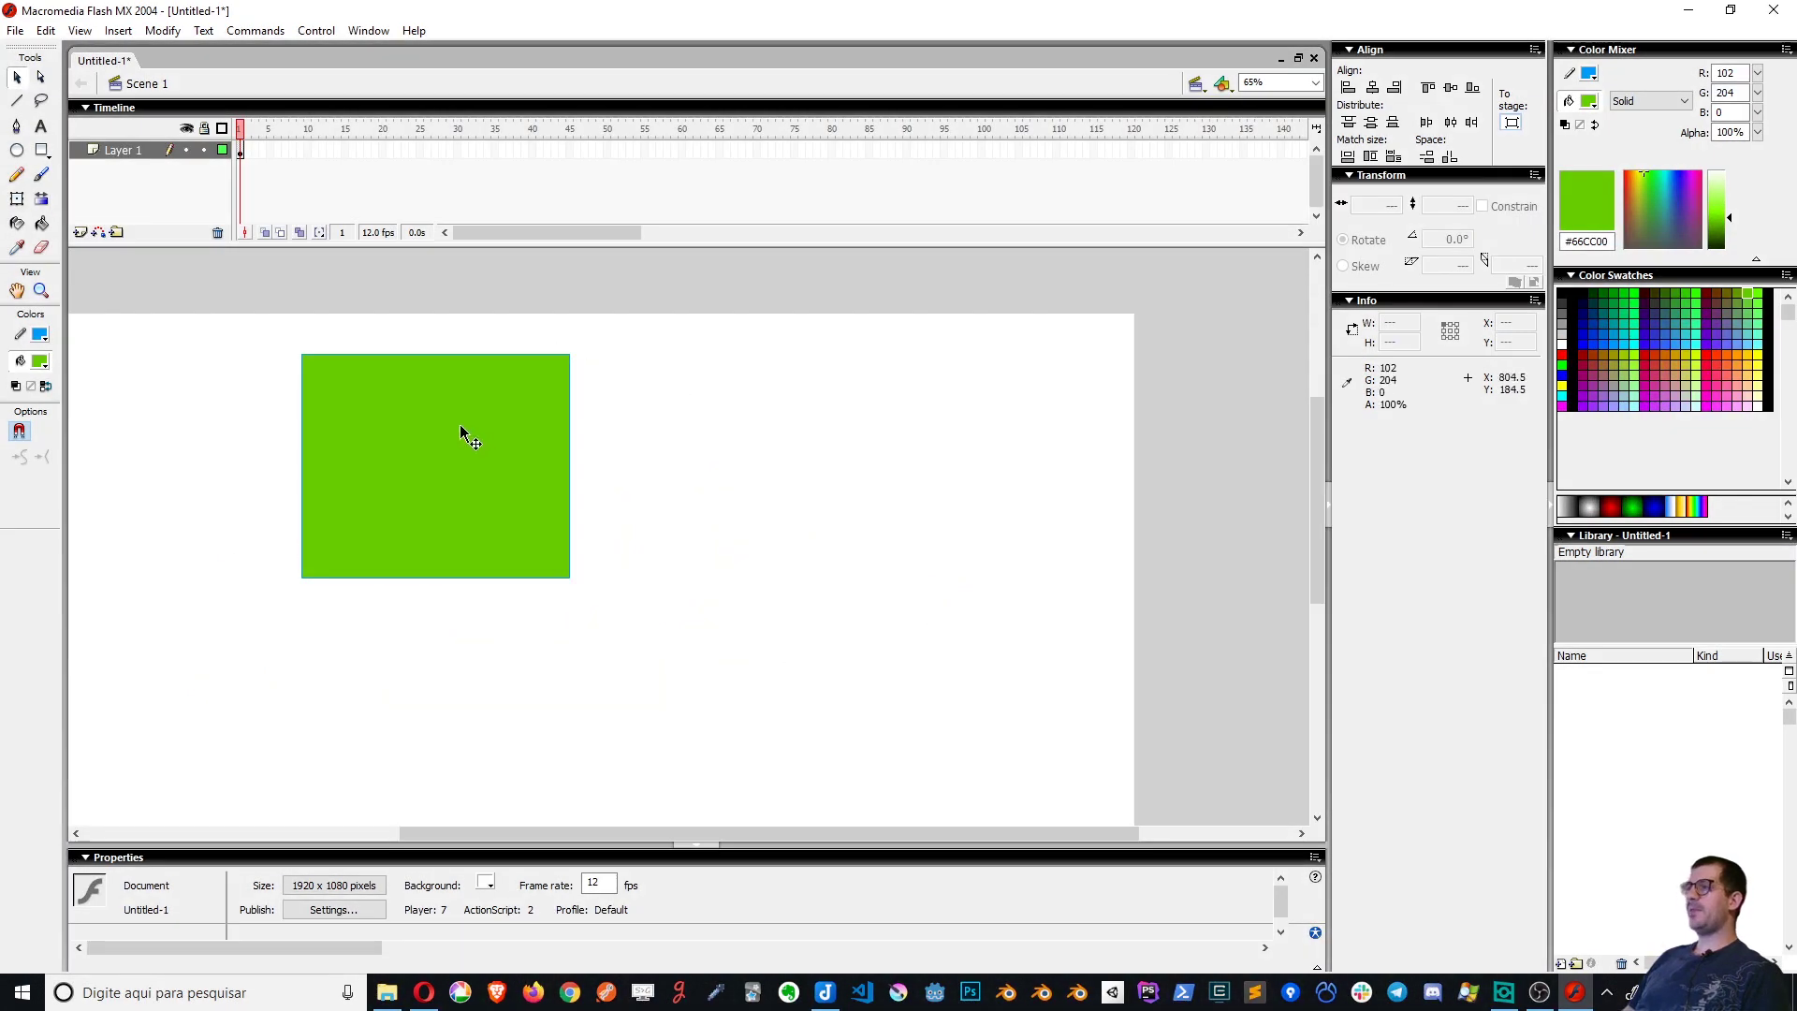
# Move the new rectangle's green fill off its outline, delete the outline, and shift the fill back to the left
pyautogui.moveTo(465, 434); pyautogui.dragTo(764, 506)
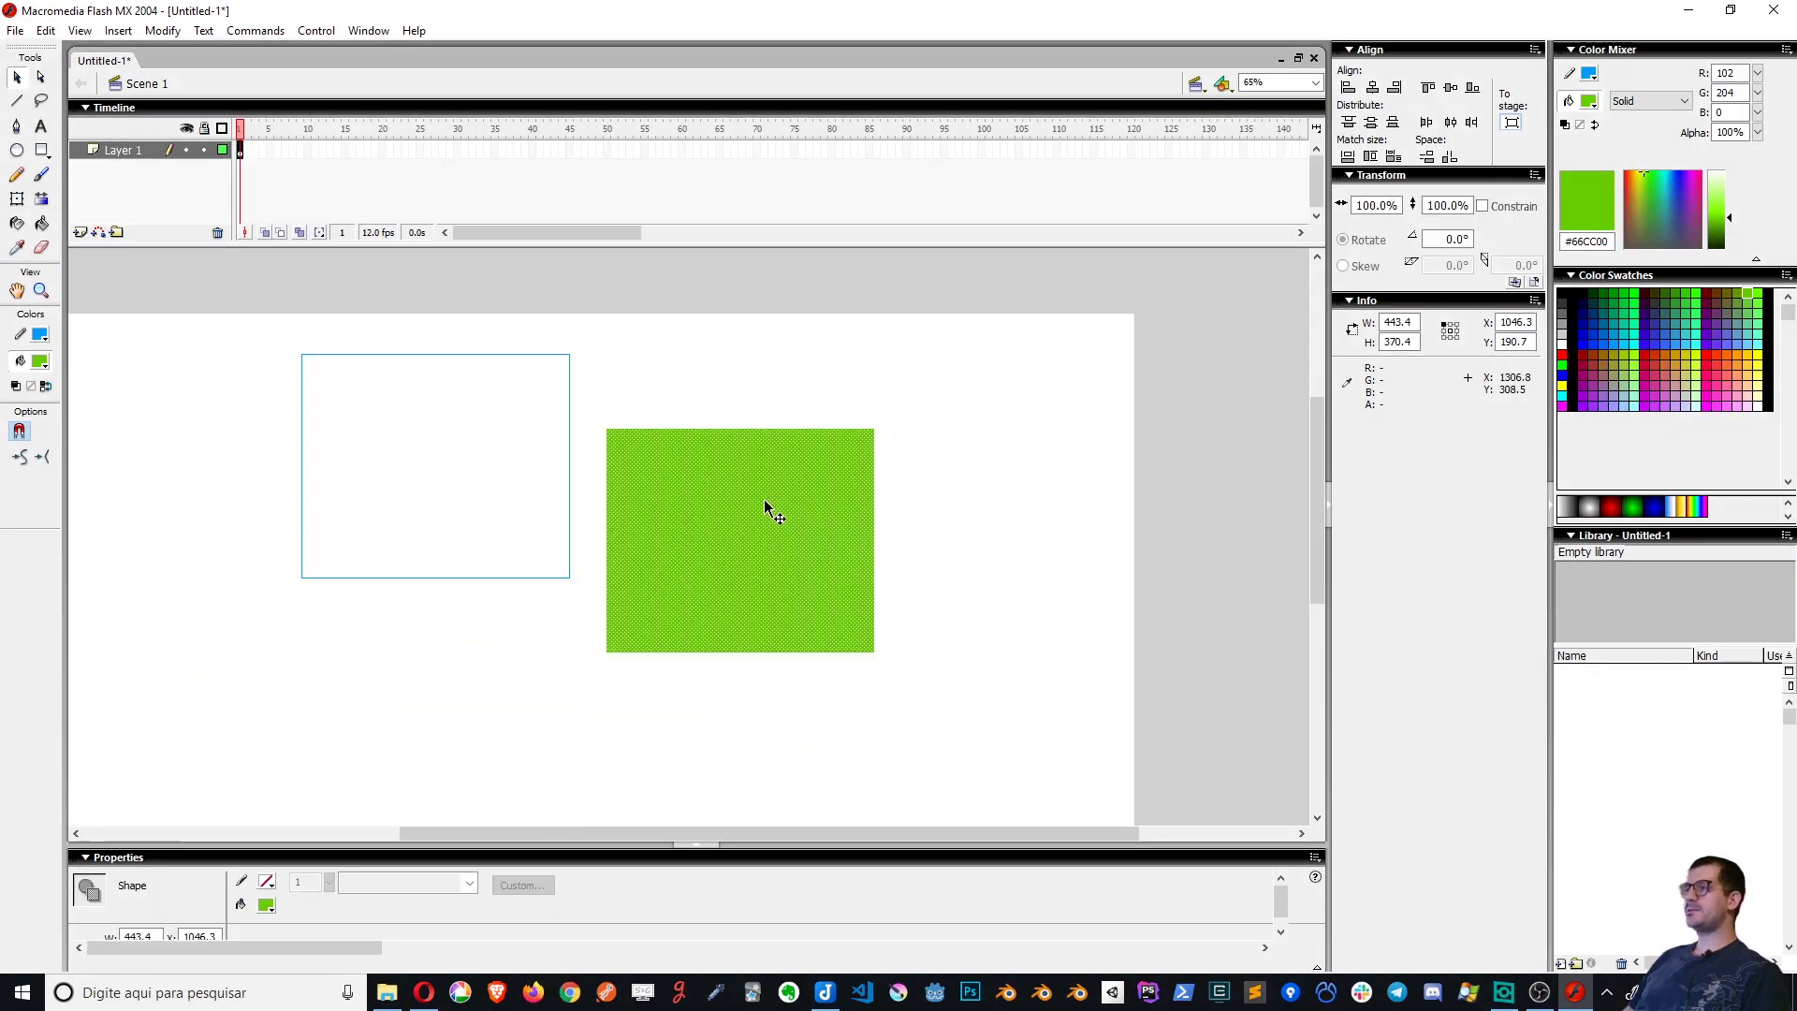
pyautogui.click(995, 514)
pyautogui.moveTo(565, 614); pyautogui.dragTo(593, 627)
pyautogui.press('Delete')
pyautogui.moveTo(795, 521); pyautogui.dragTo(676, 512)
pyautogui.click(817, 530)
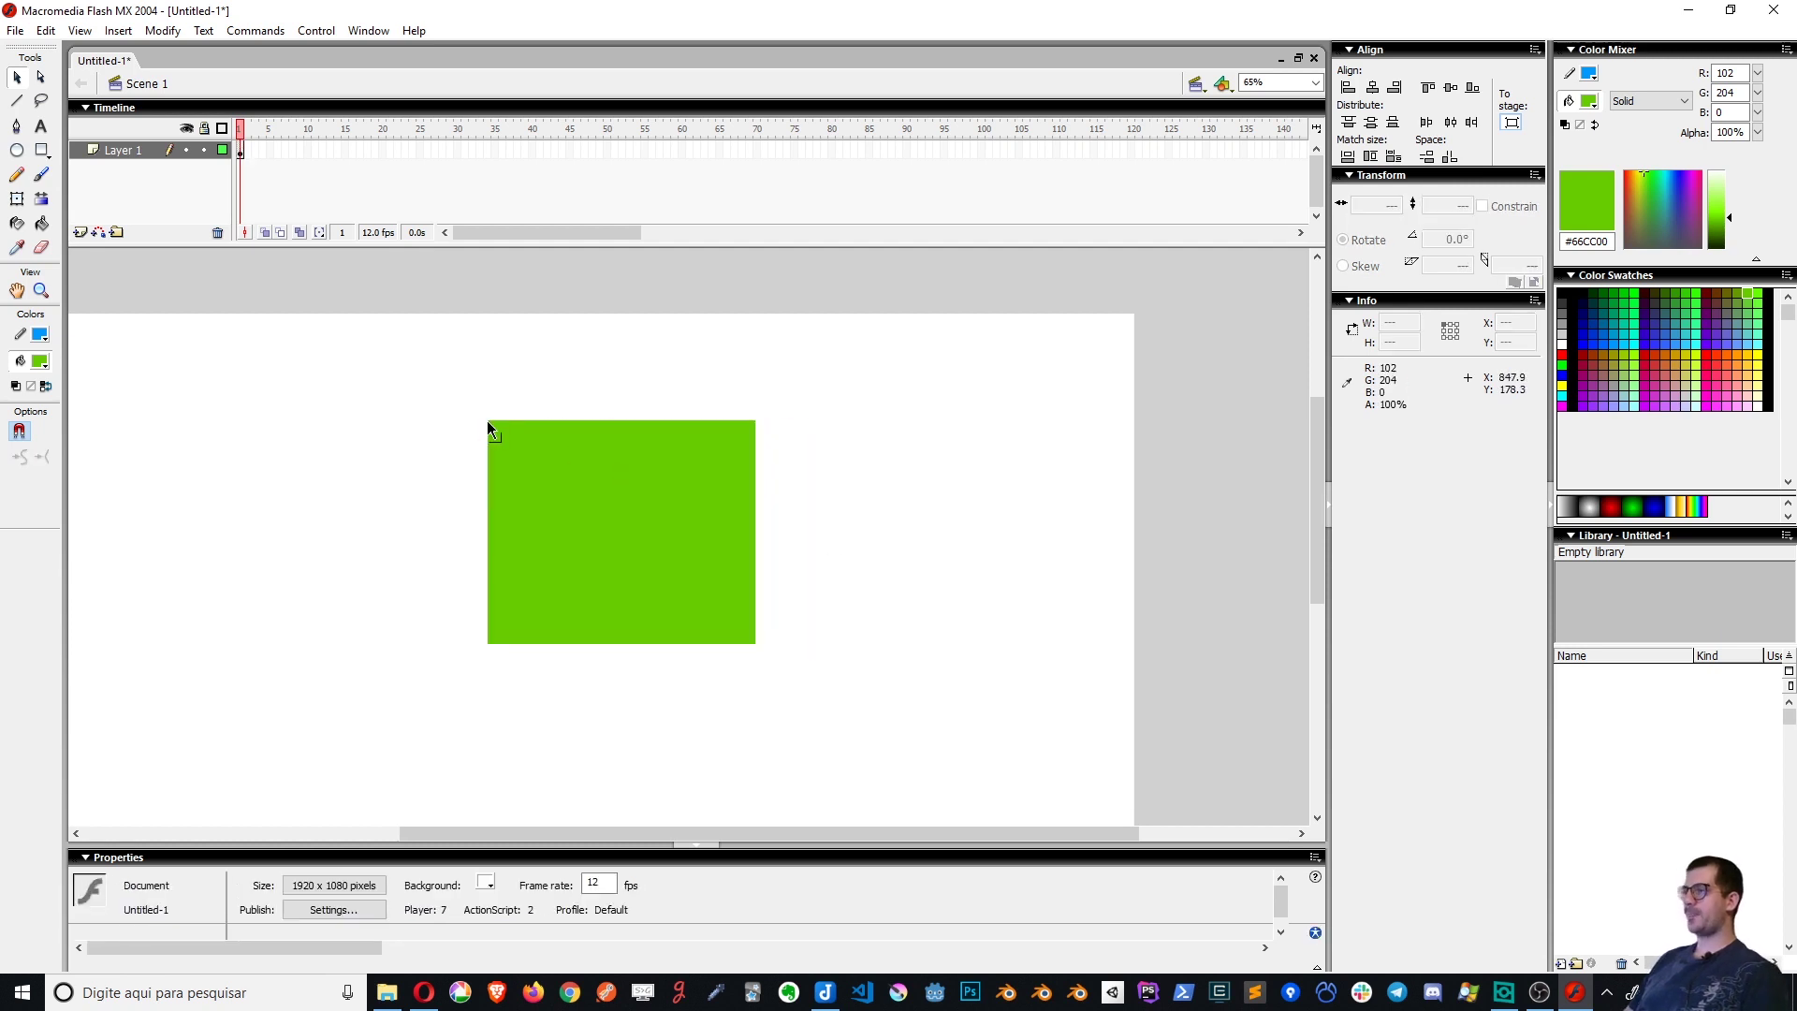
# Reshape the green rectangle into a slanted parallelogram by moving its upper corners left and its lower-right corner right
pyautogui.moveTo(486, 420); pyautogui.dragTo(406, 420)
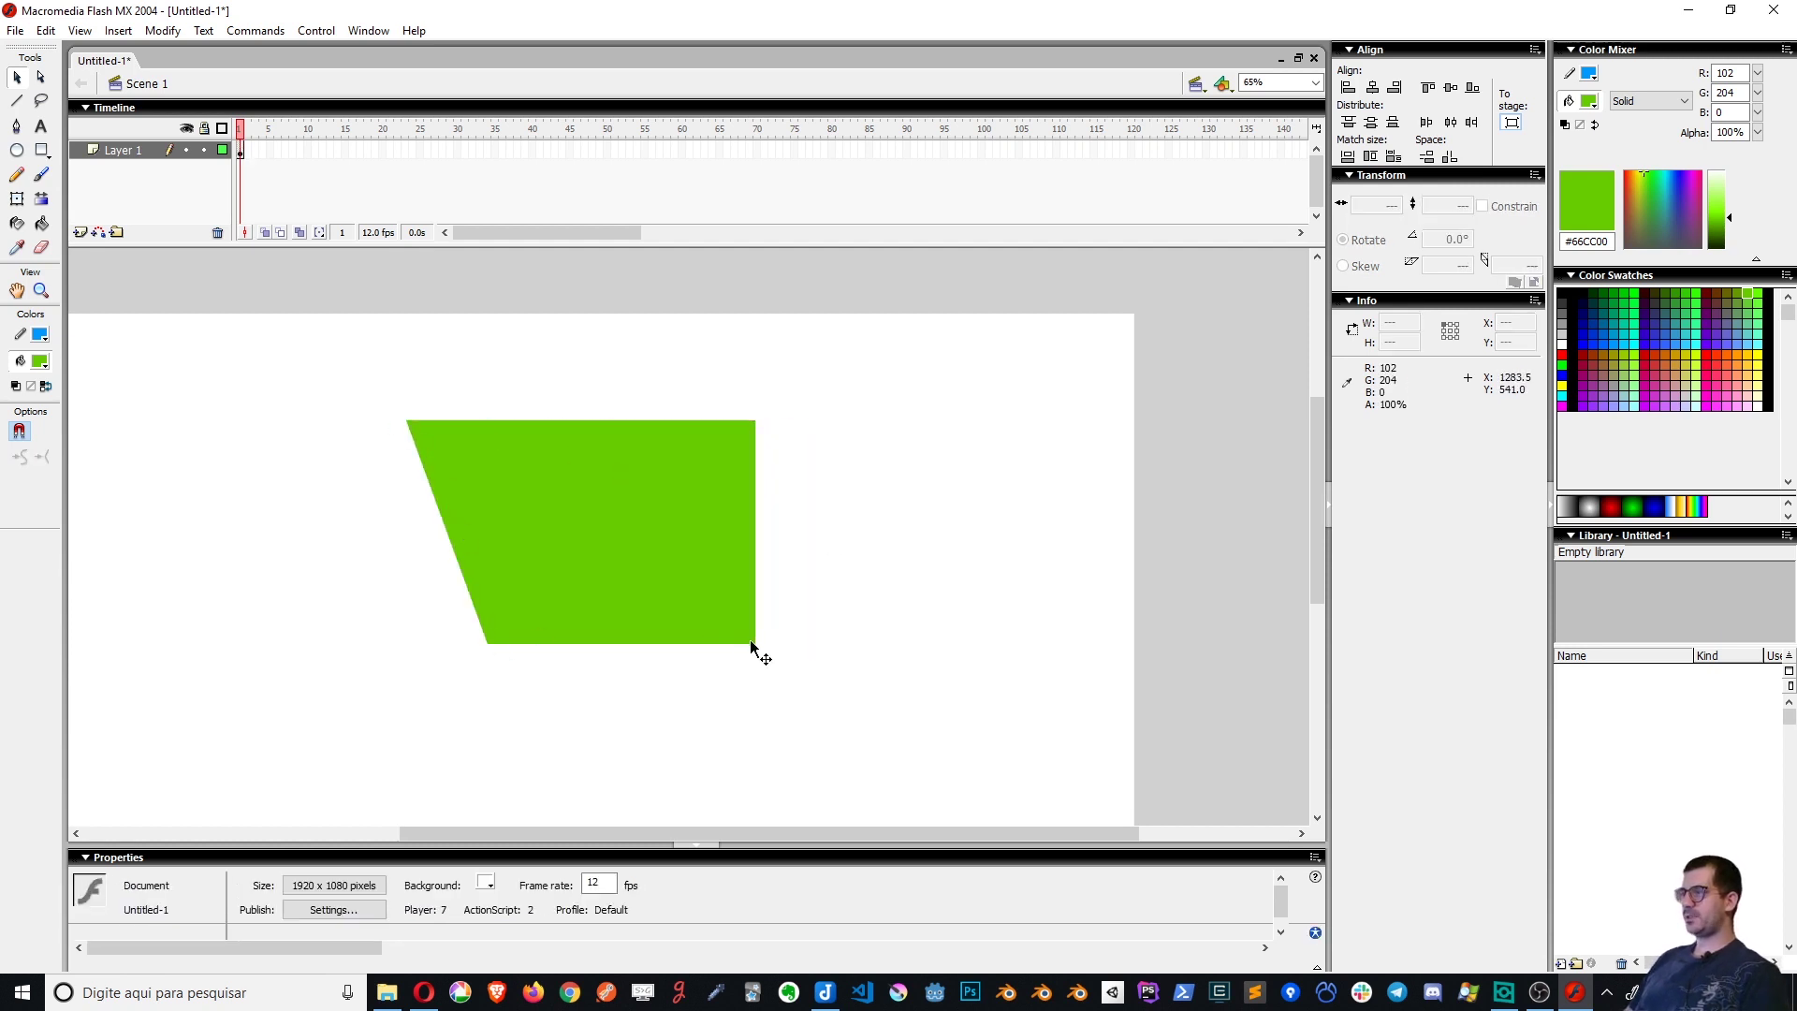
pyautogui.moveTo(755, 643); pyautogui.dragTo(796, 642)
pyautogui.moveTo(755, 420); pyautogui.dragTo(683, 421)
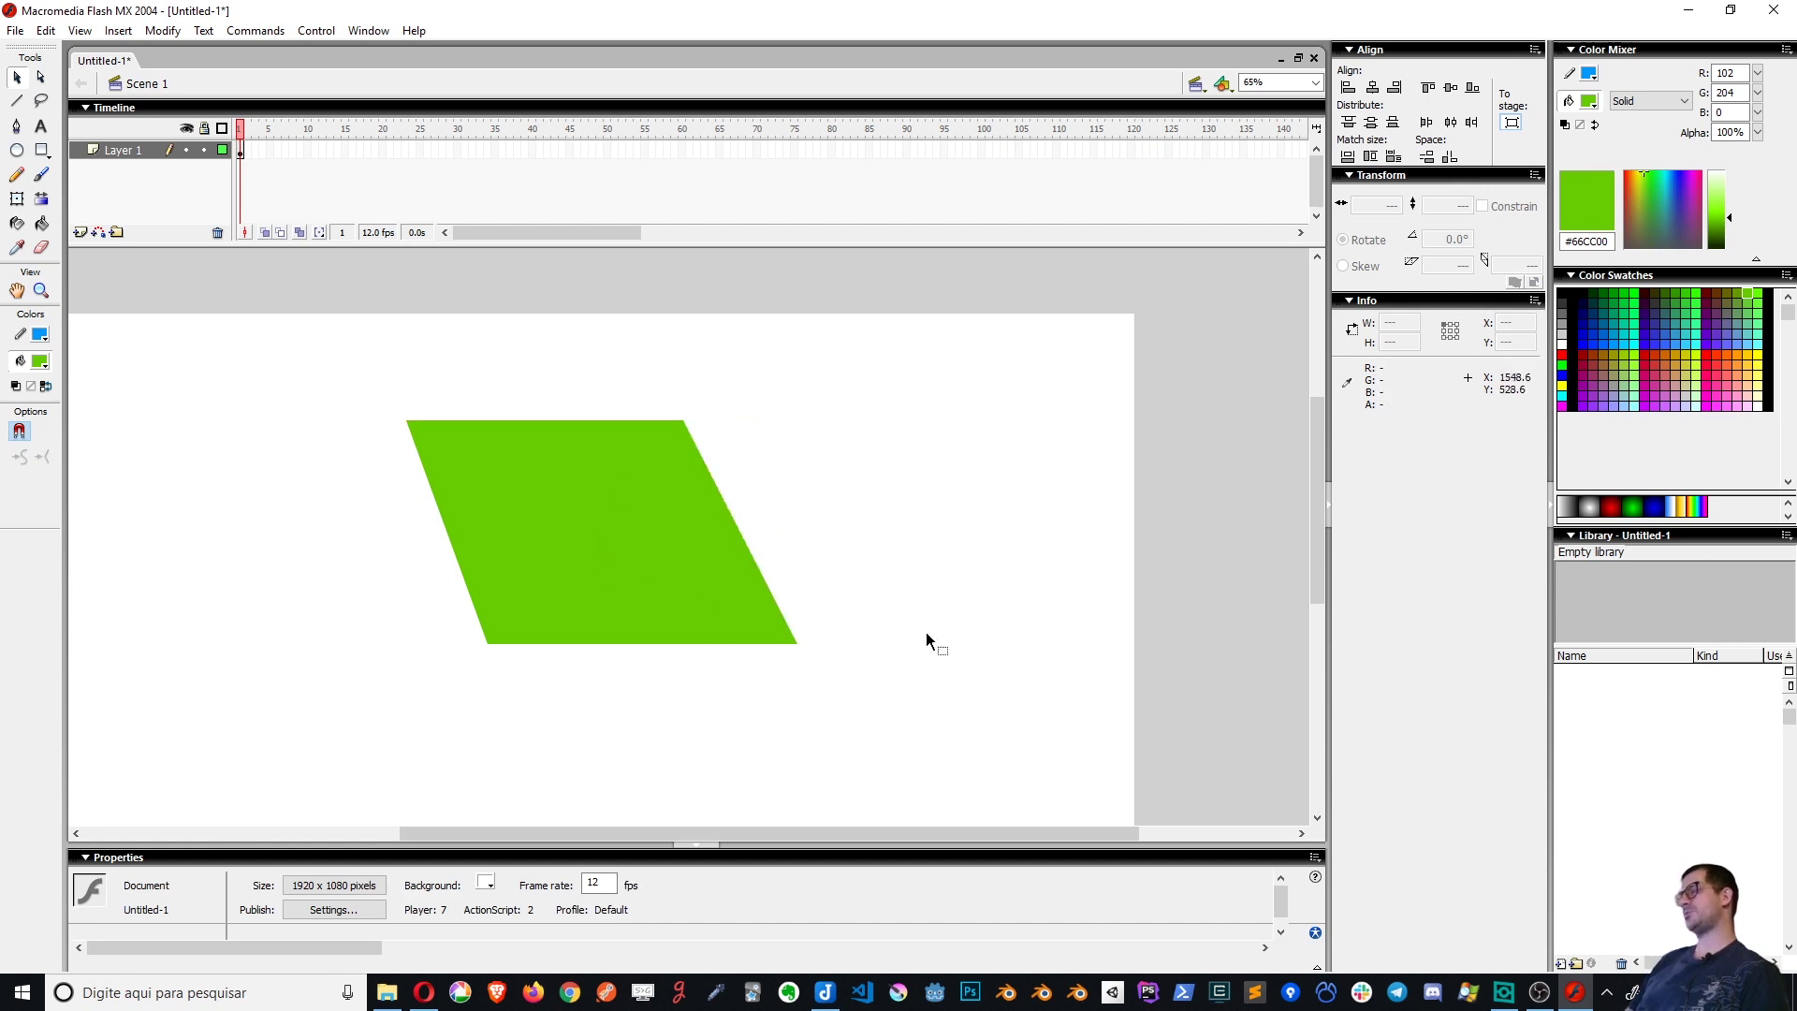
# Undo the three corner moves that slanted the green rectangle
pyautogui.hotkey('ctrl', 'z')
pyautogui.hotkey('ctrl', 'z')
pyautogui.hotkey('ctrl', 'z')
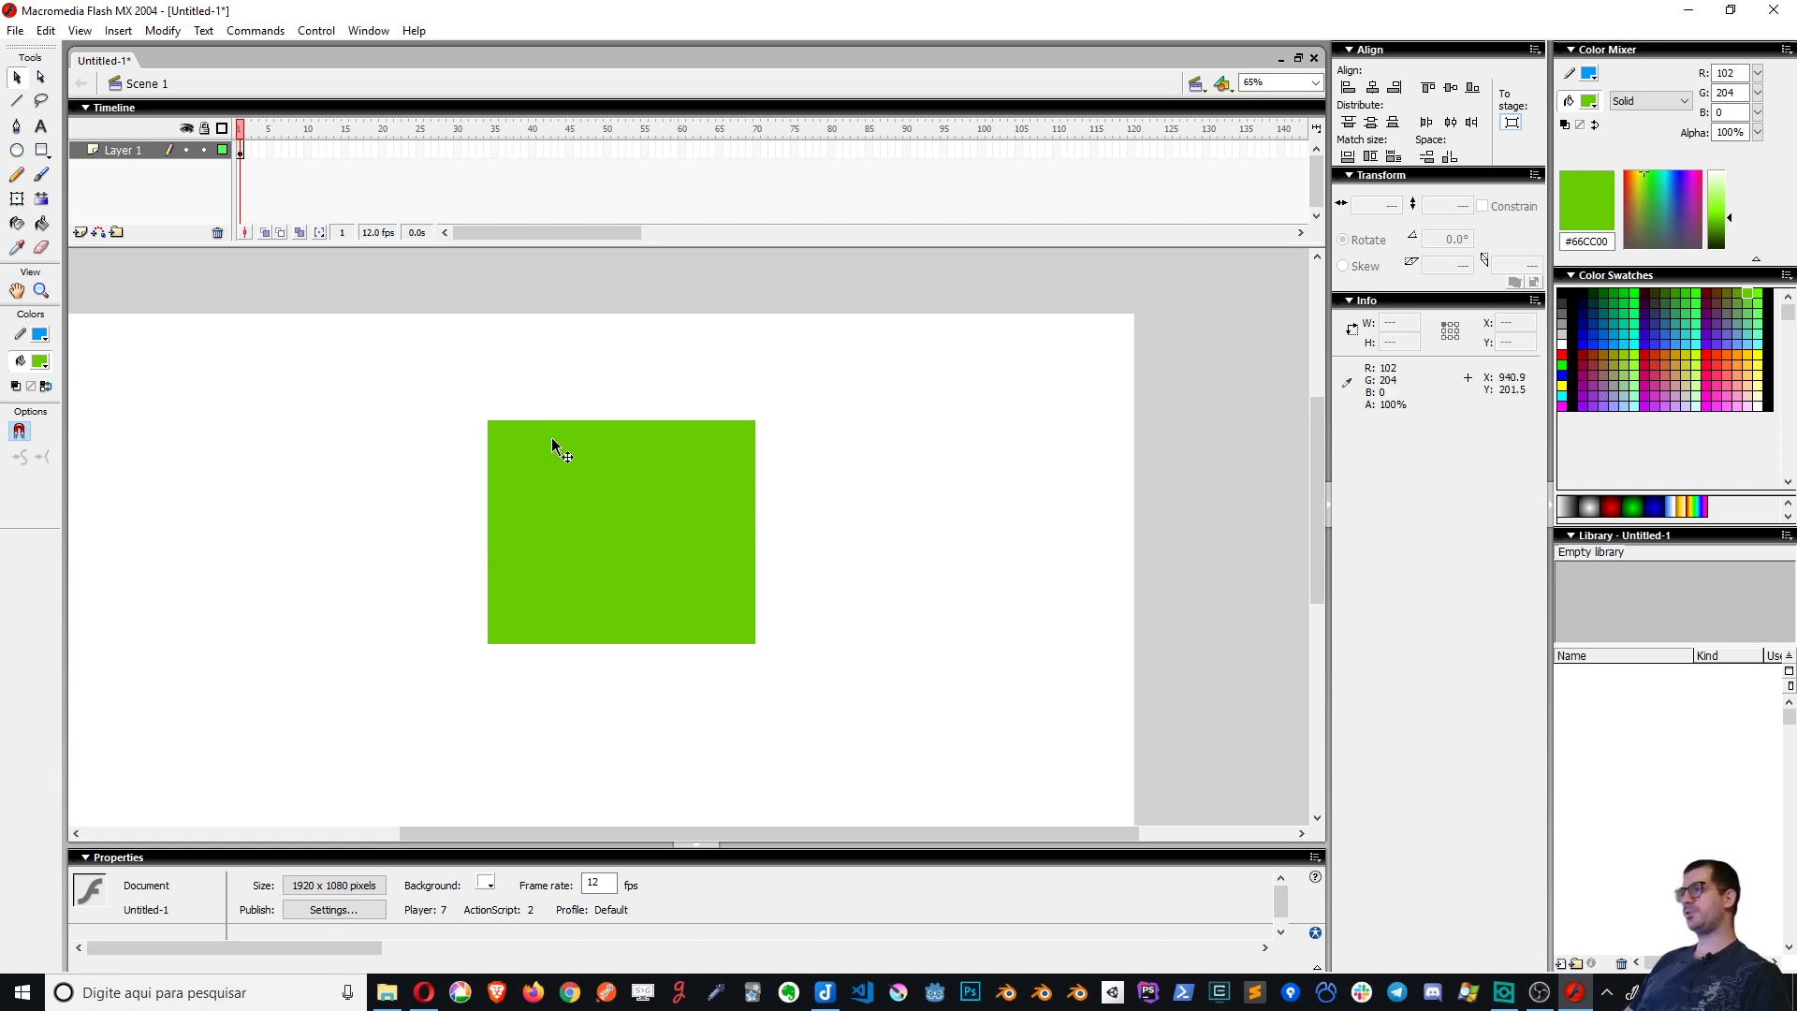
# Stretch the green rectangle with Free Transform to about 688.5 wide and 328.6 high, extending it to the left and shifting it down
pyautogui.click(620, 493)
pyautogui.click(739, 661)
pyautogui.click(599, 507)
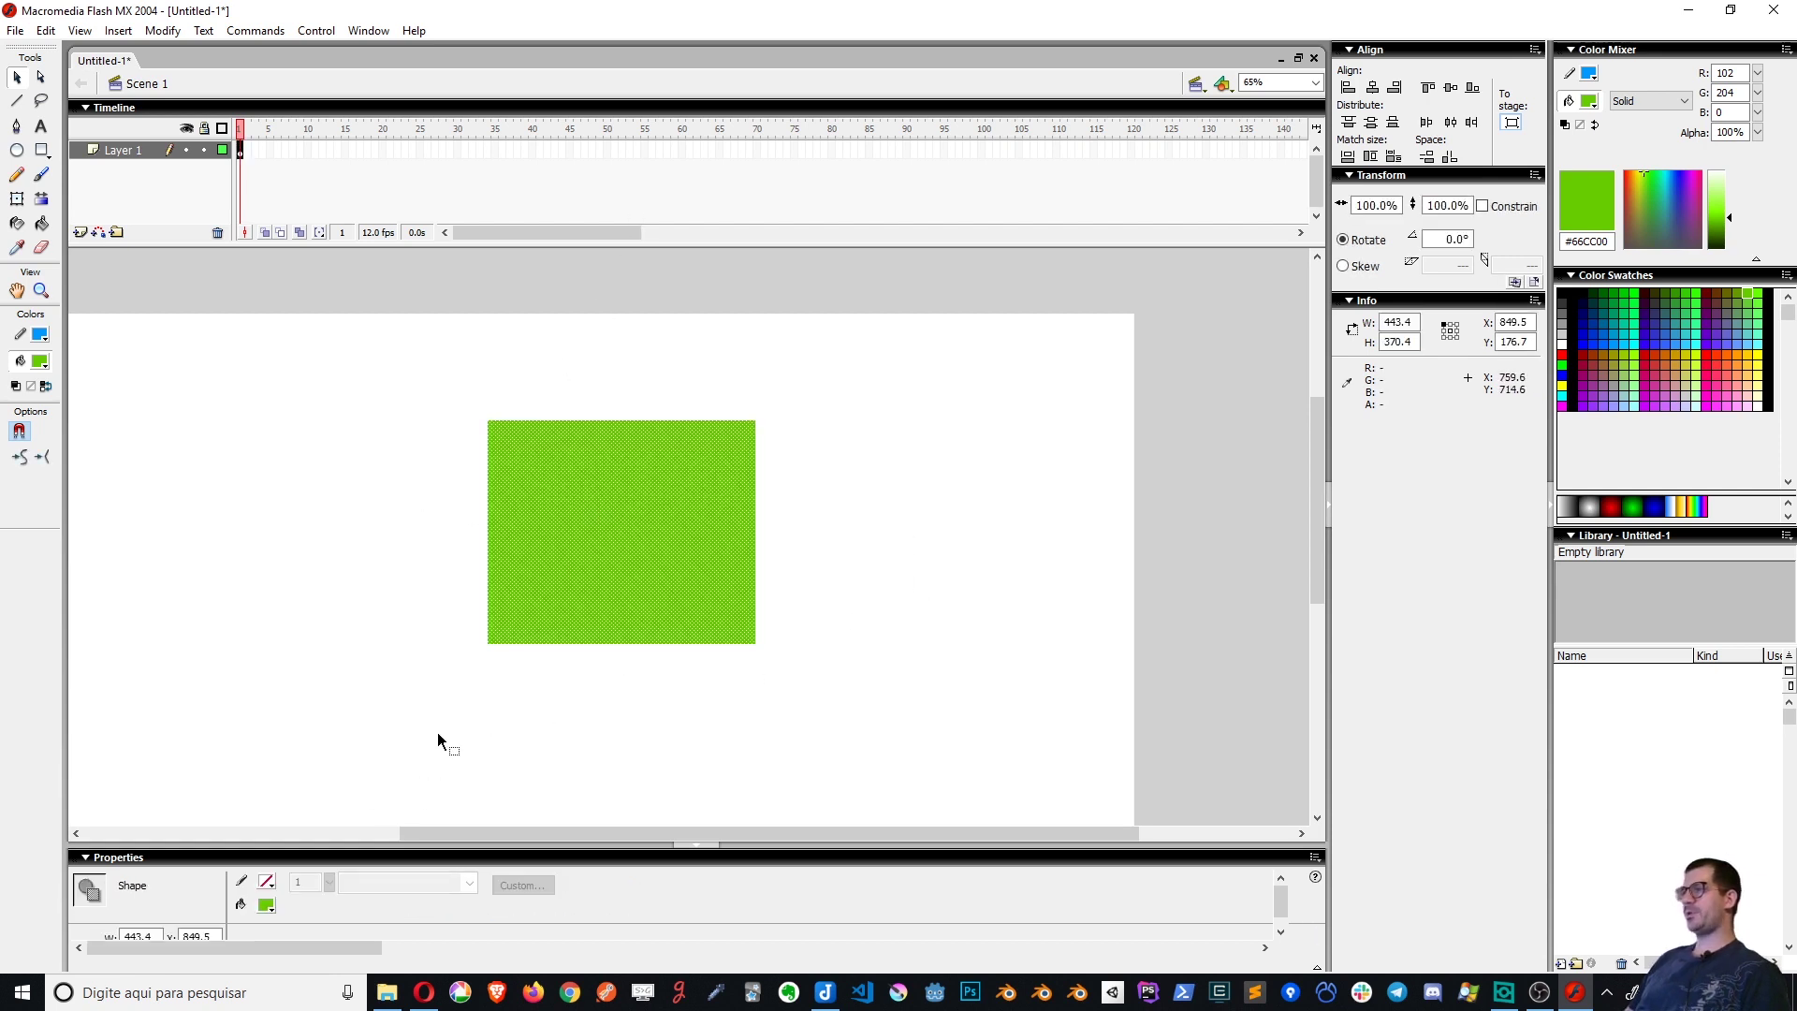
pyautogui.press('q')
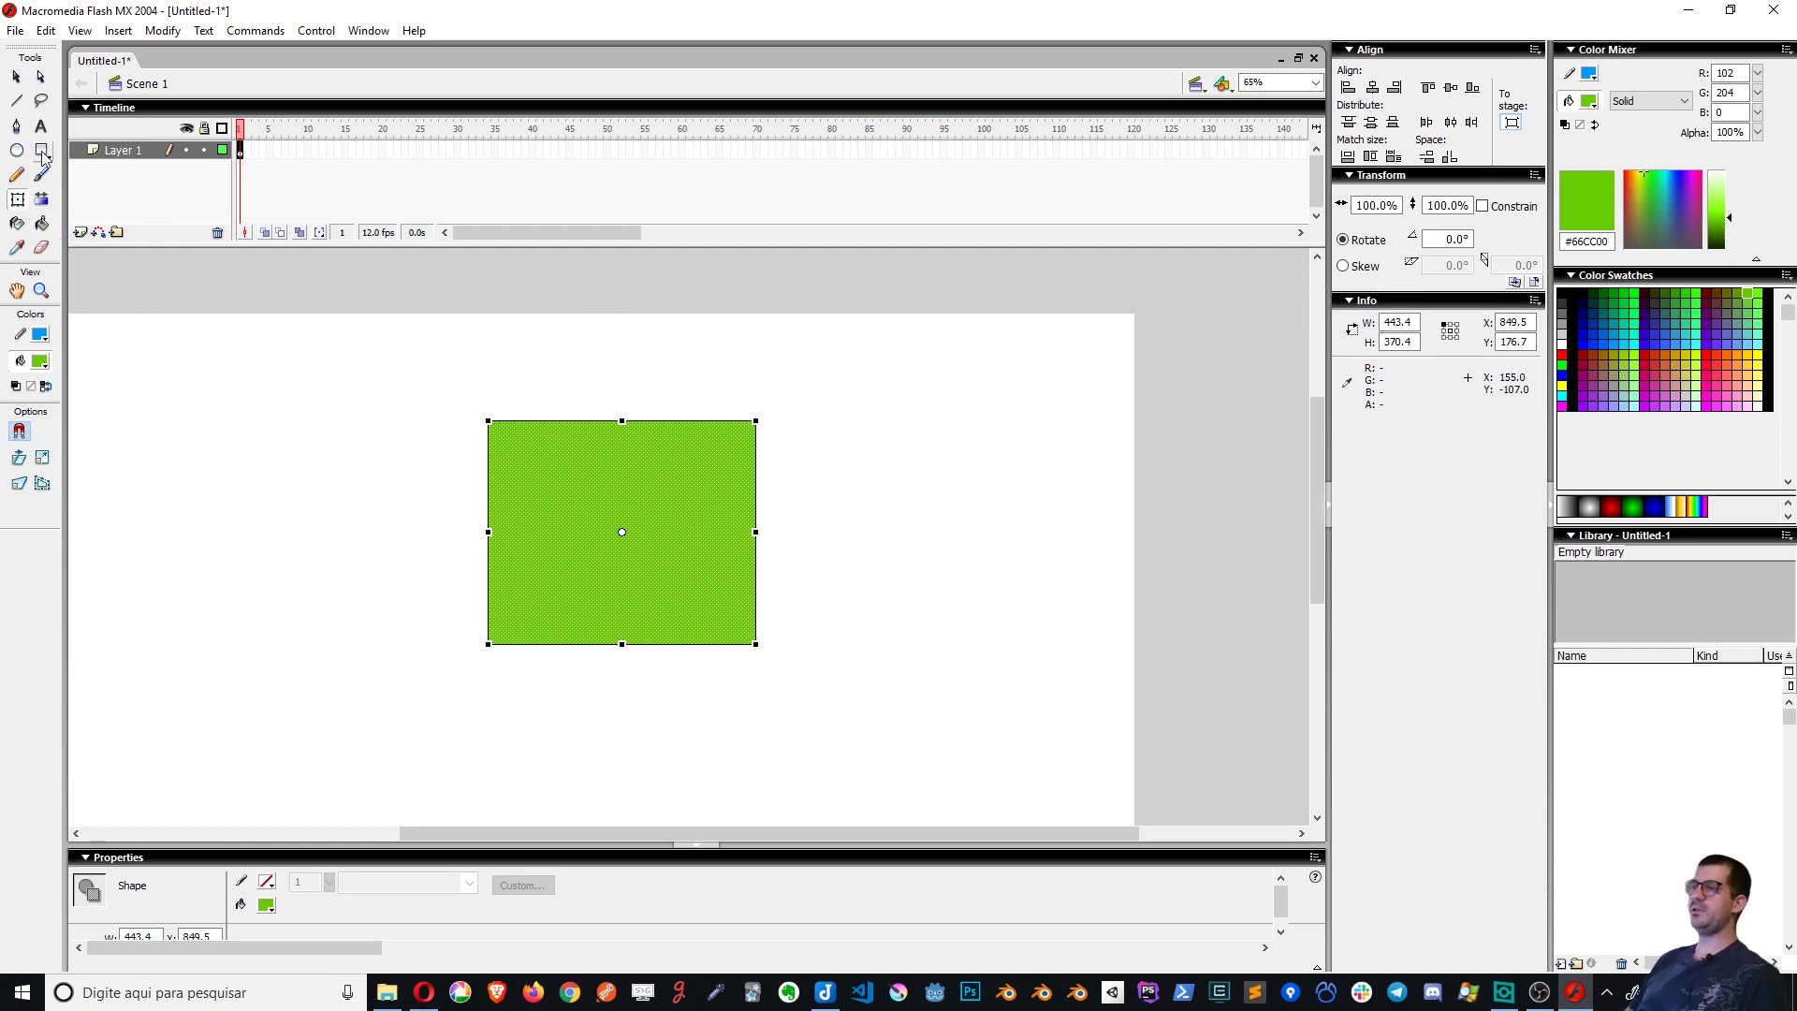
pyautogui.press('v')
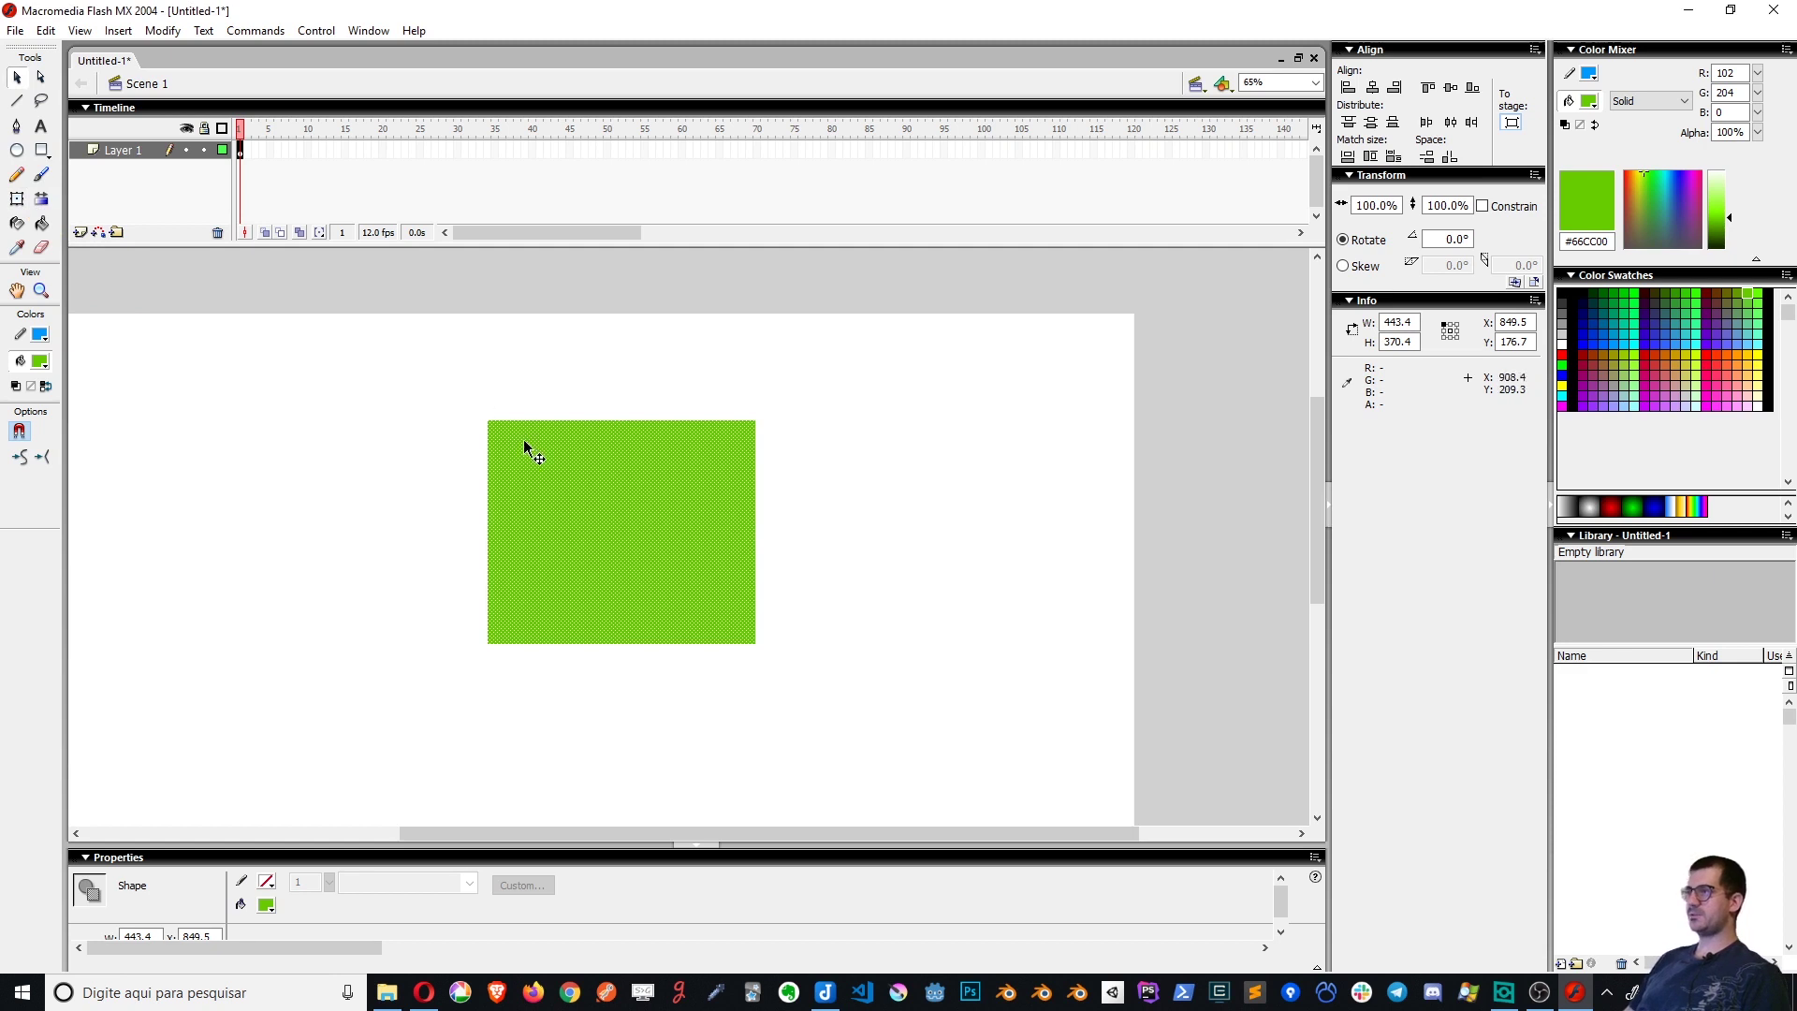
pyautogui.press('q')
pyautogui.moveTo(486, 418); pyautogui.dragTo(339, 396)
pyautogui.moveTo(549, 395); pyautogui.dragTo(549, 468)
pyautogui.moveTo(548, 644); pyautogui.dragTo(602, 666)
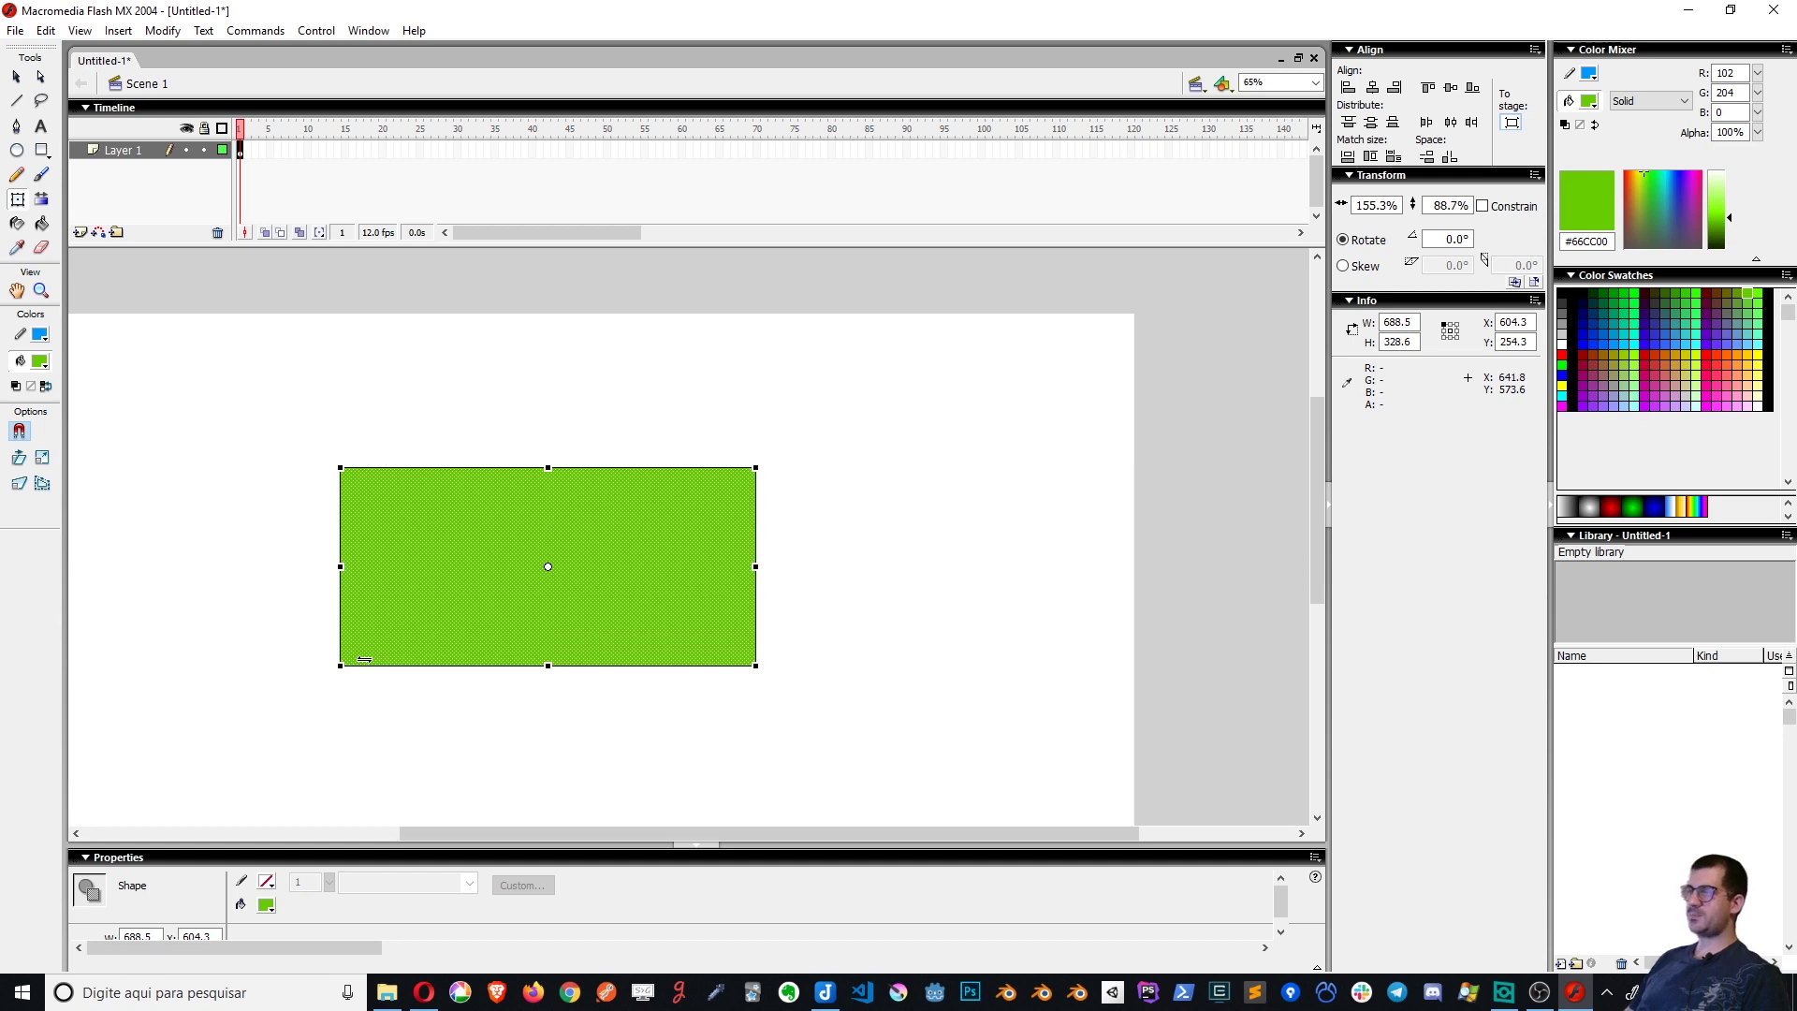
# Skew the rectangle into a parallelogram by sliding its lower edge about 41.3° to the right, and rotate it around its centre
pyautogui.moveTo(365, 660); pyautogui.dragTo(539, 629)
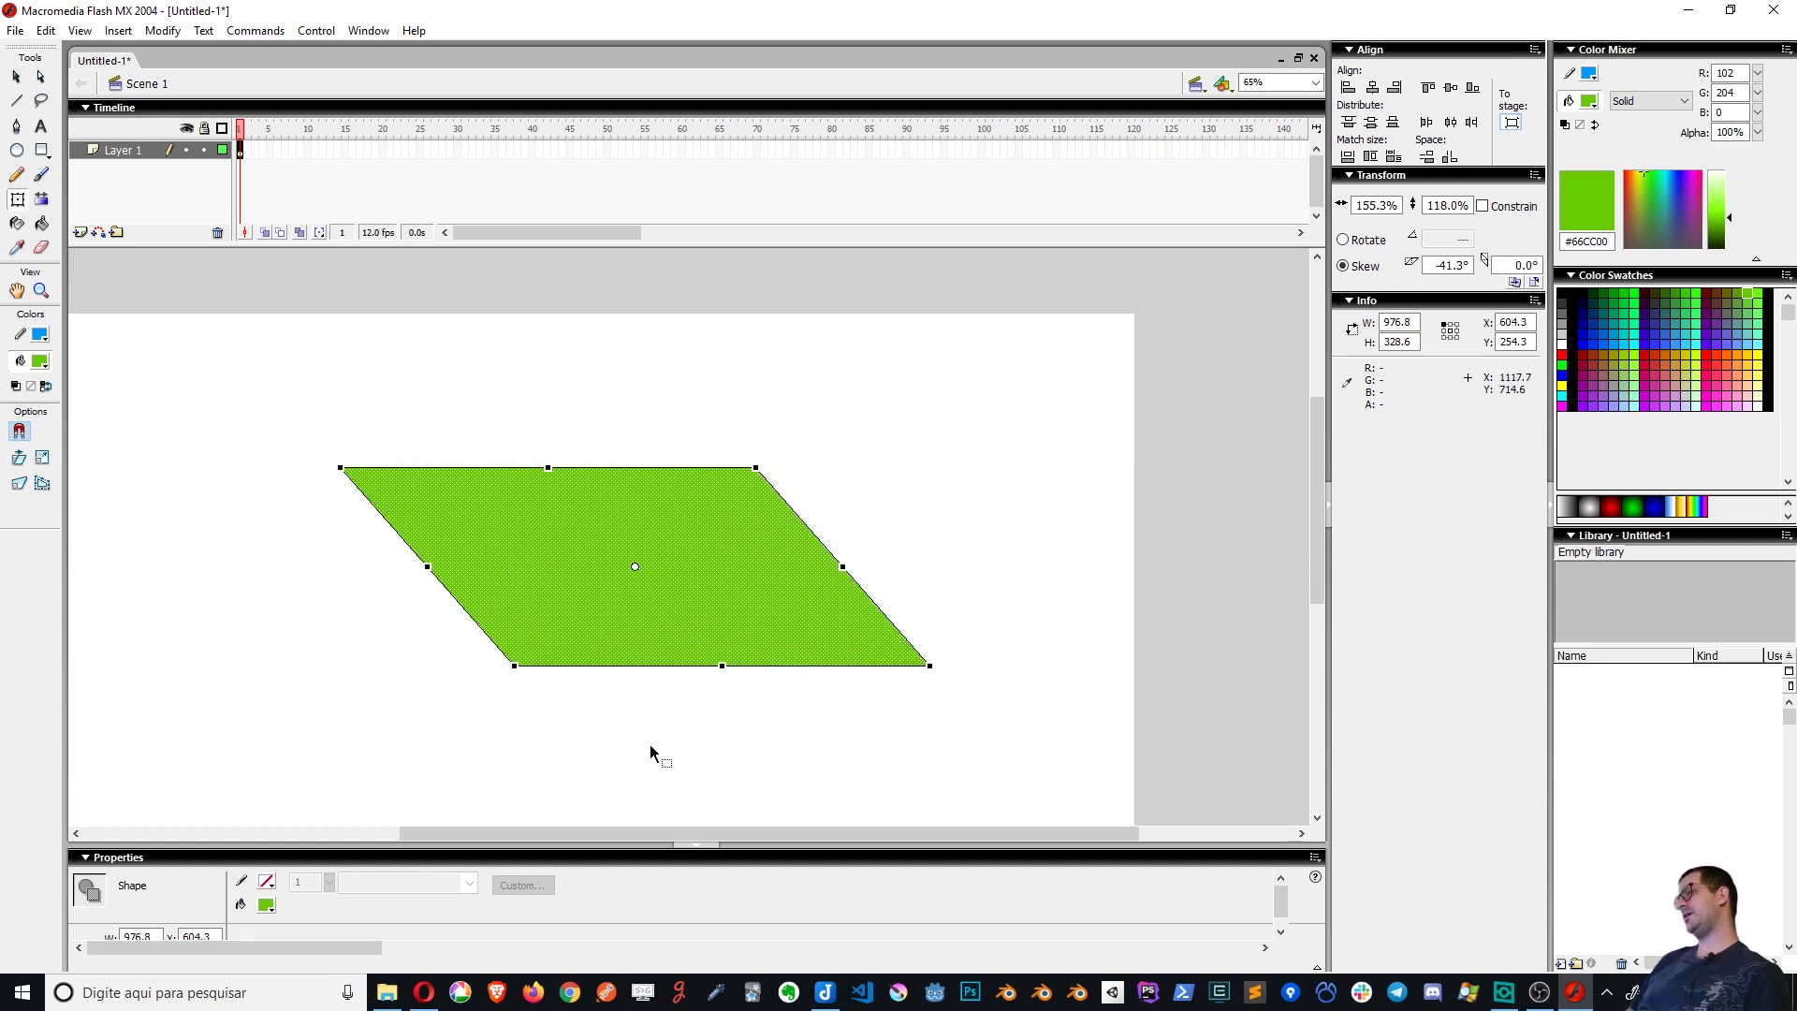
pyautogui.moveTo(939, 671); pyautogui.dragTo(443, 634)
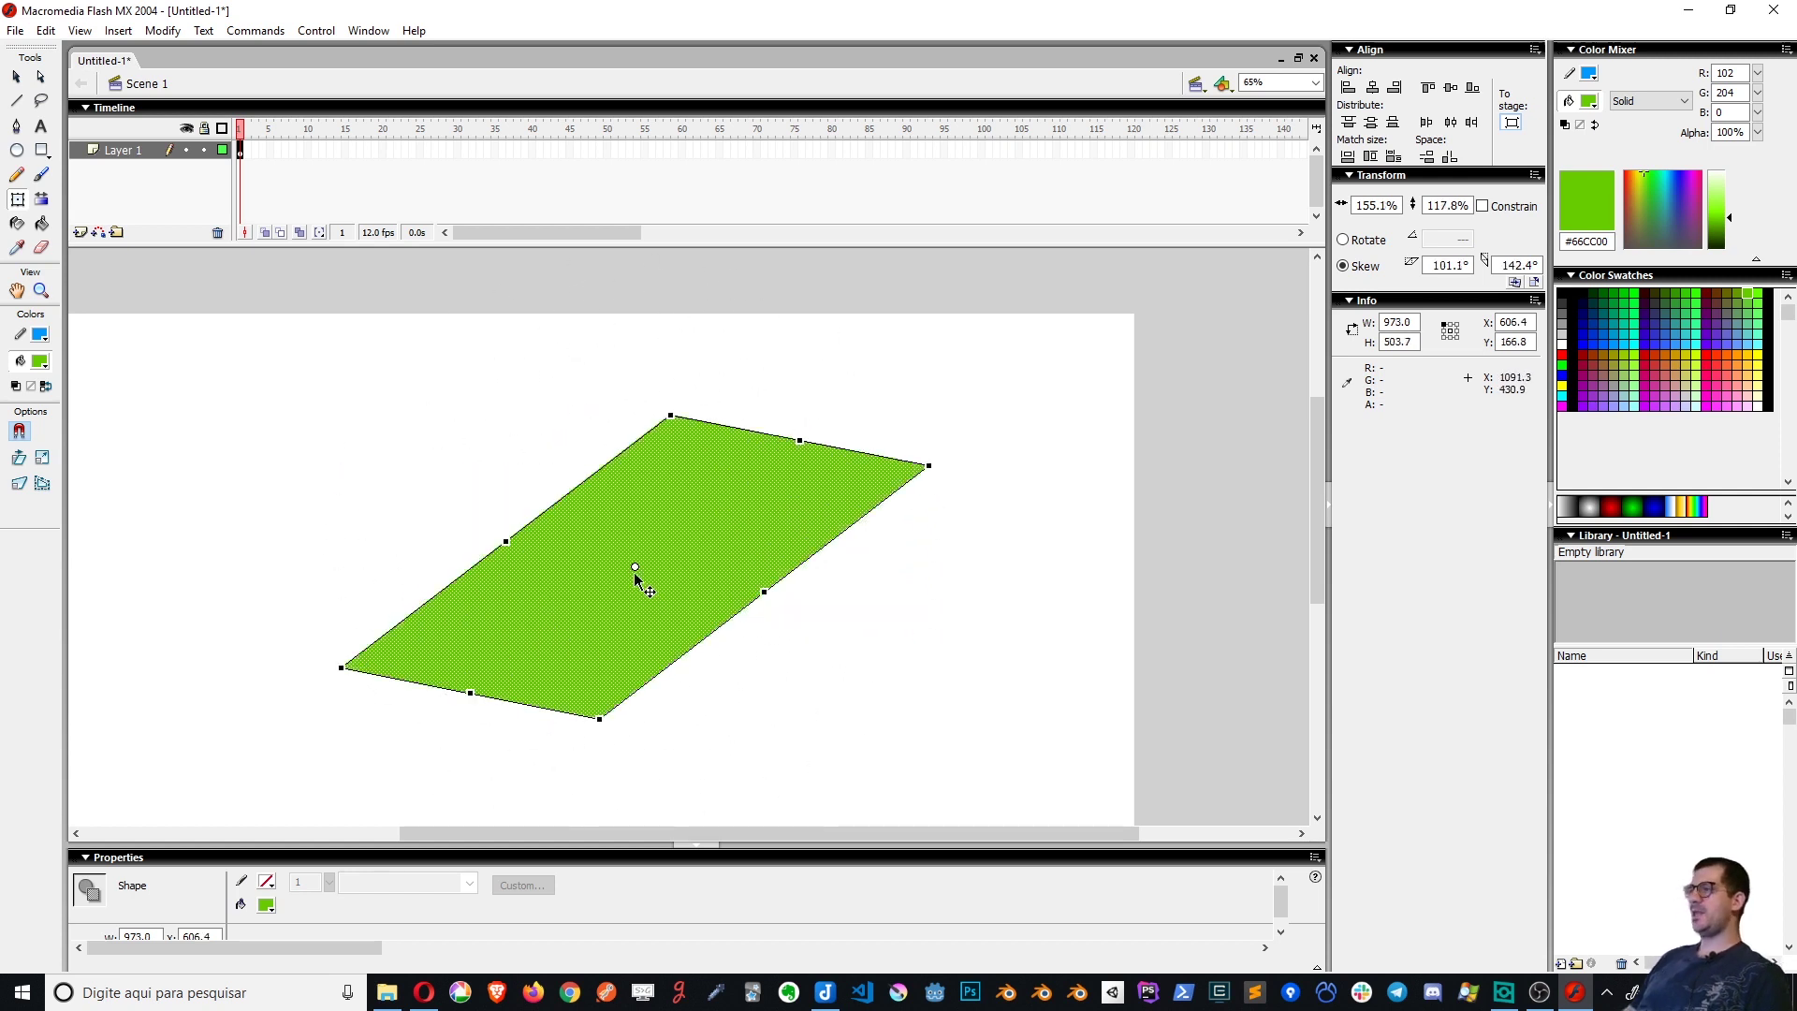
# Rotate the parallelogram around a relocated transformation point, first up and left of its centre, then at its upper-left corner
pyautogui.moveTo(635, 580); pyautogui.dragTo(568, 539)
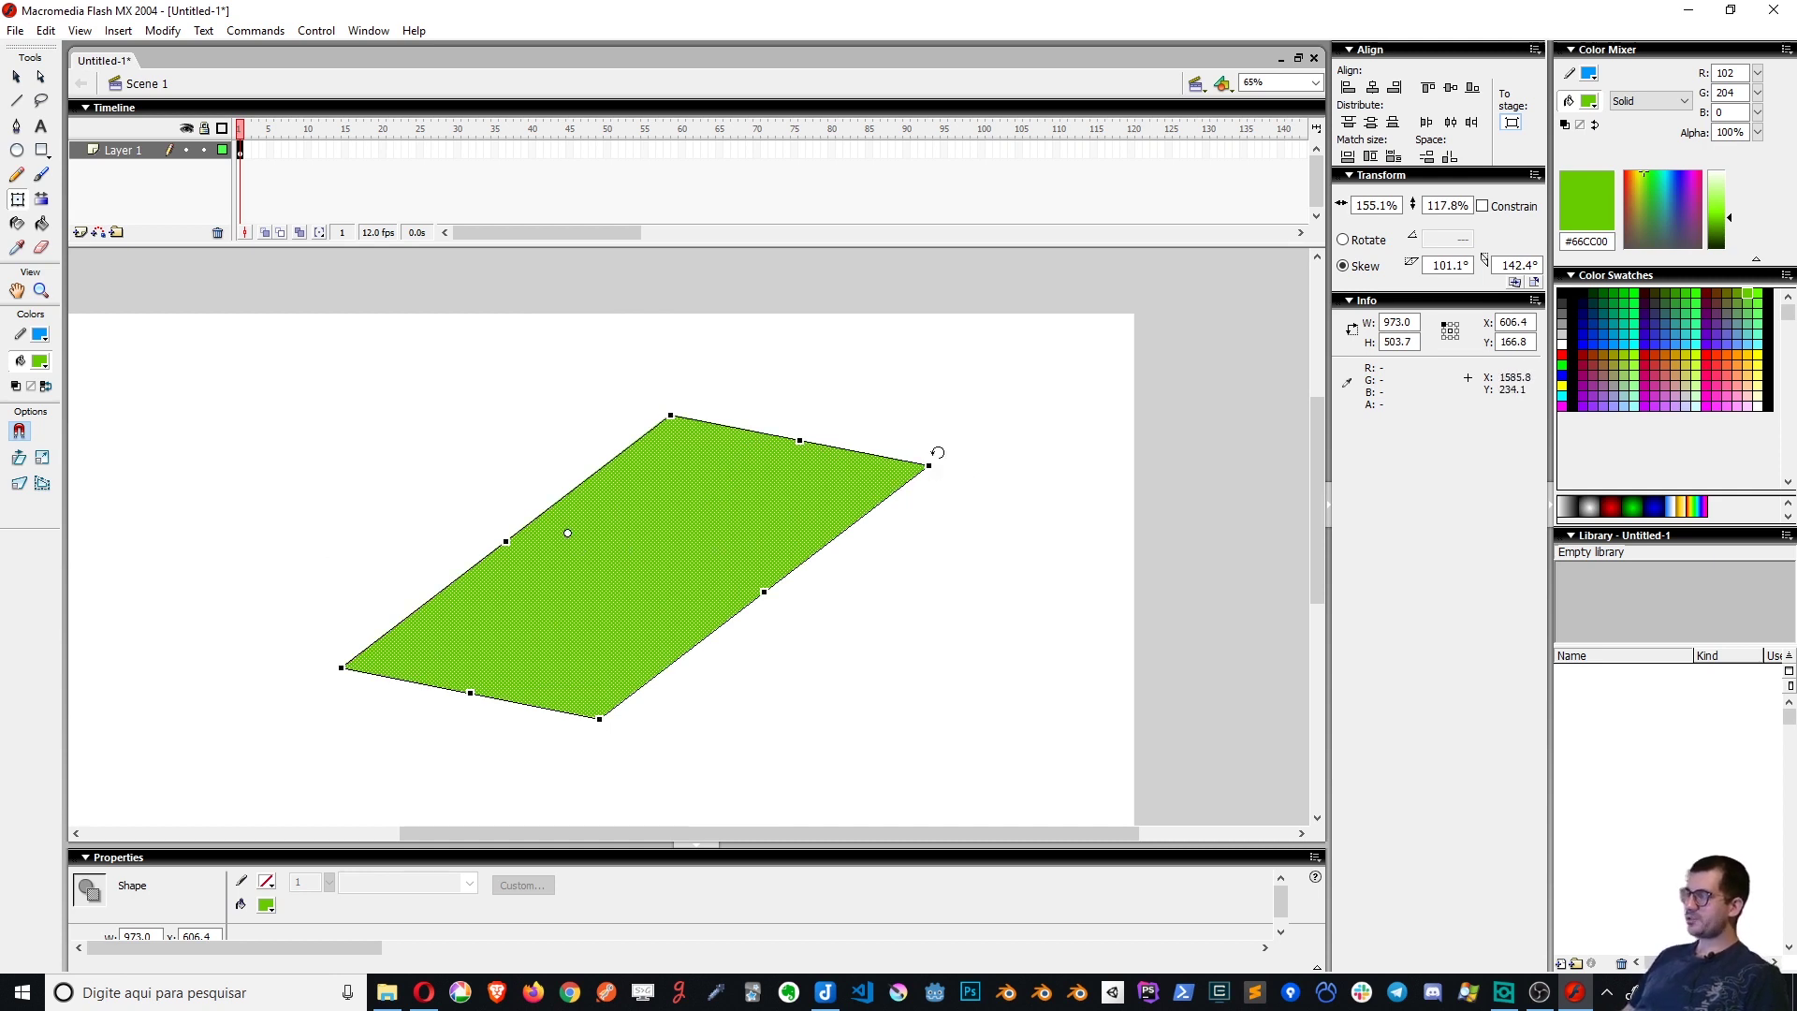
pyautogui.moveTo(937, 452); pyautogui.dragTo(816, 643)
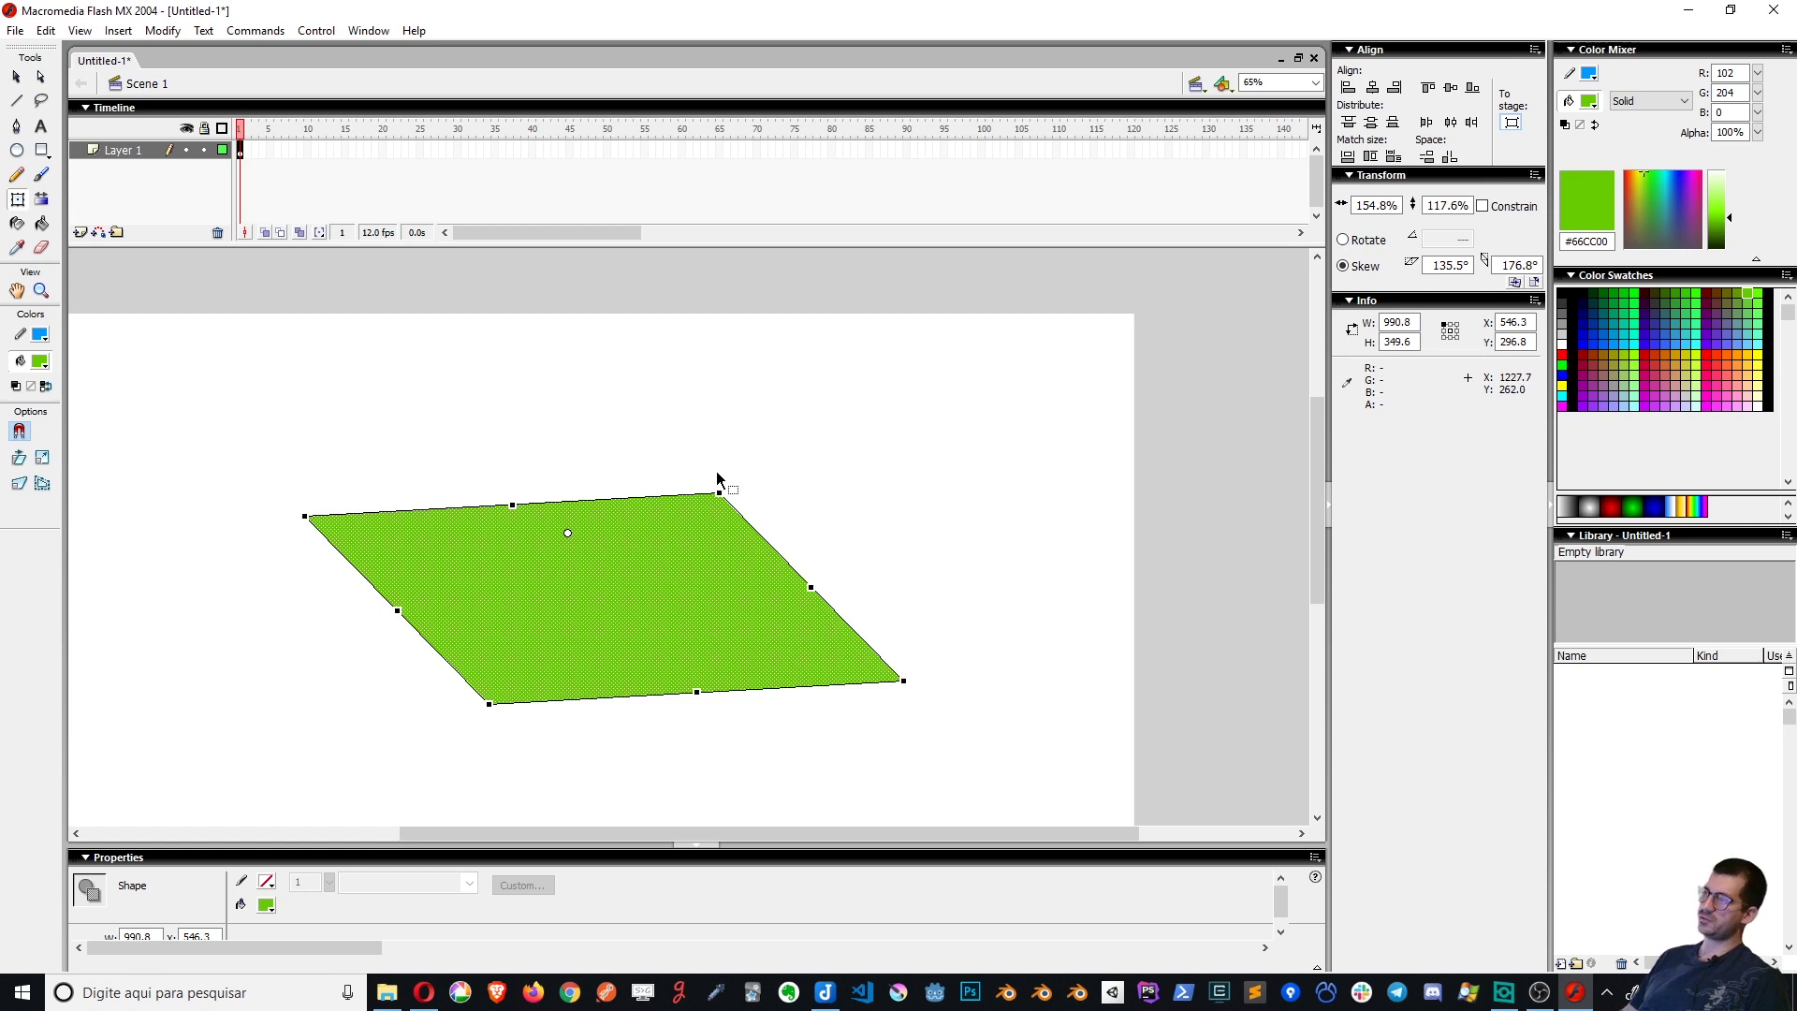
pyautogui.moveTo(568, 533); pyautogui.dragTo(604, 599)
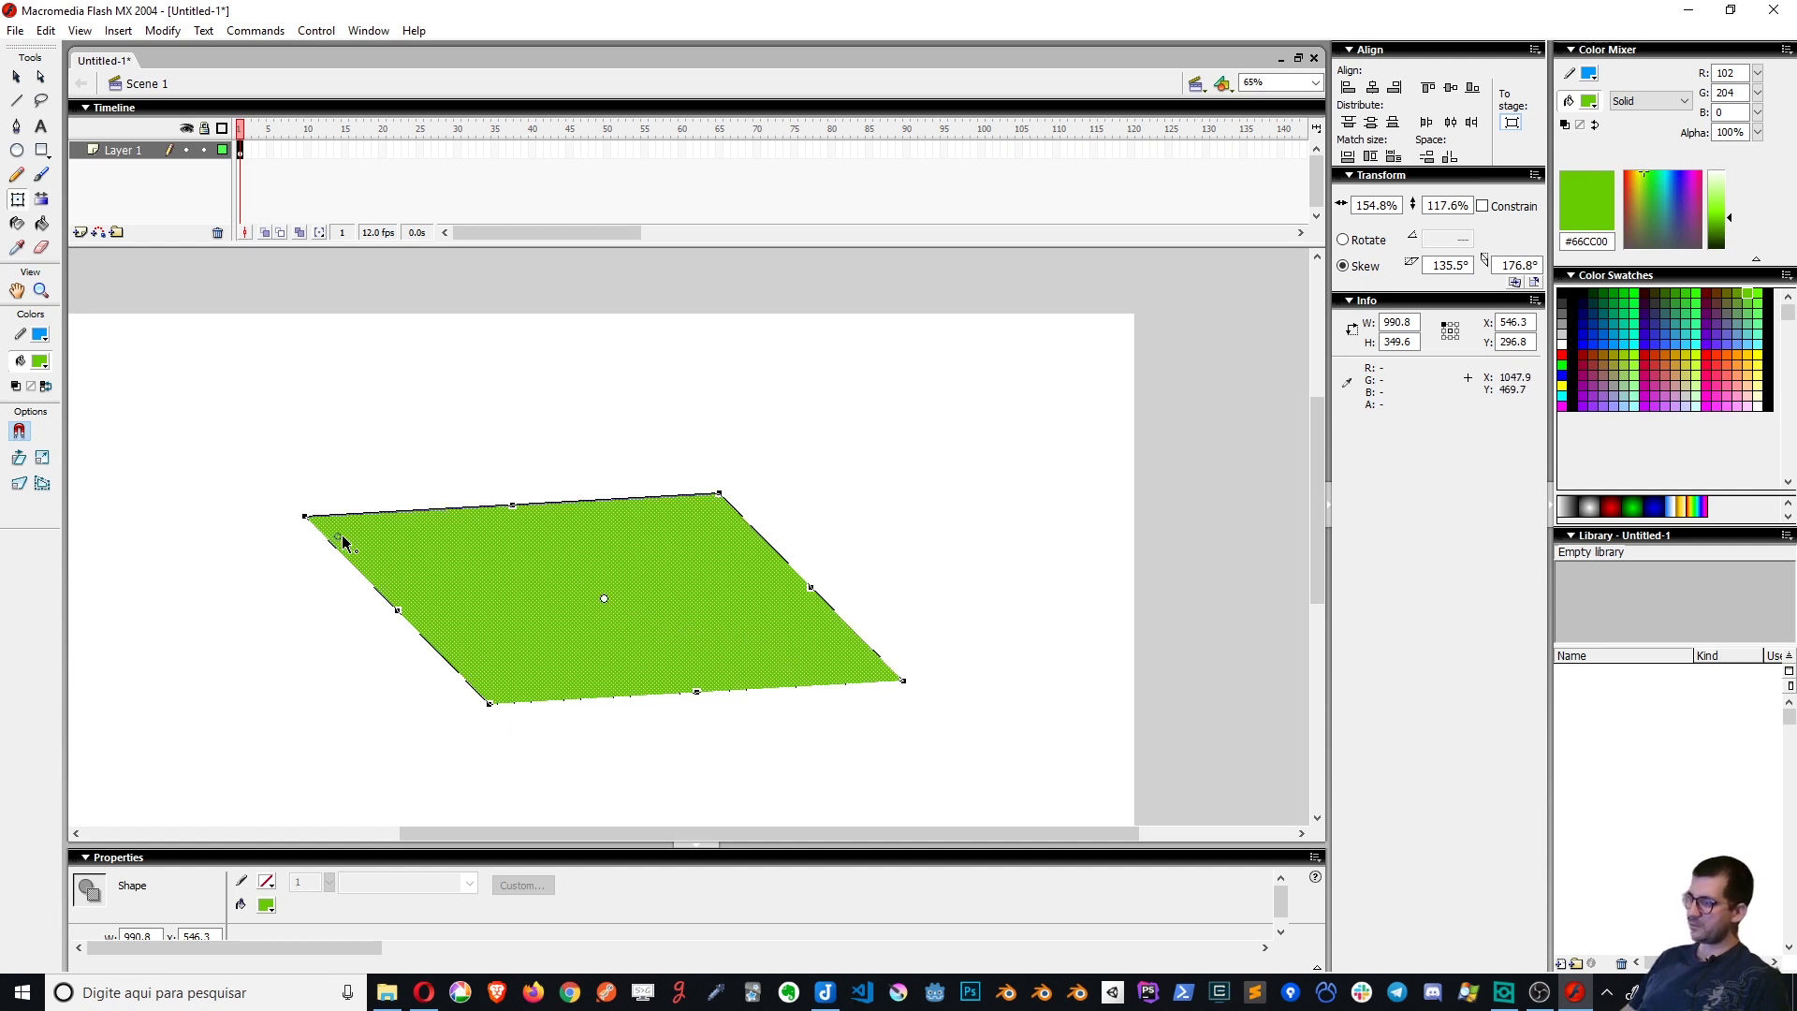
pyautogui.moveTo(321, 525); pyautogui.dragTo(316, 520)
pyautogui.moveTo(739, 490); pyautogui.dragTo(671, 585)
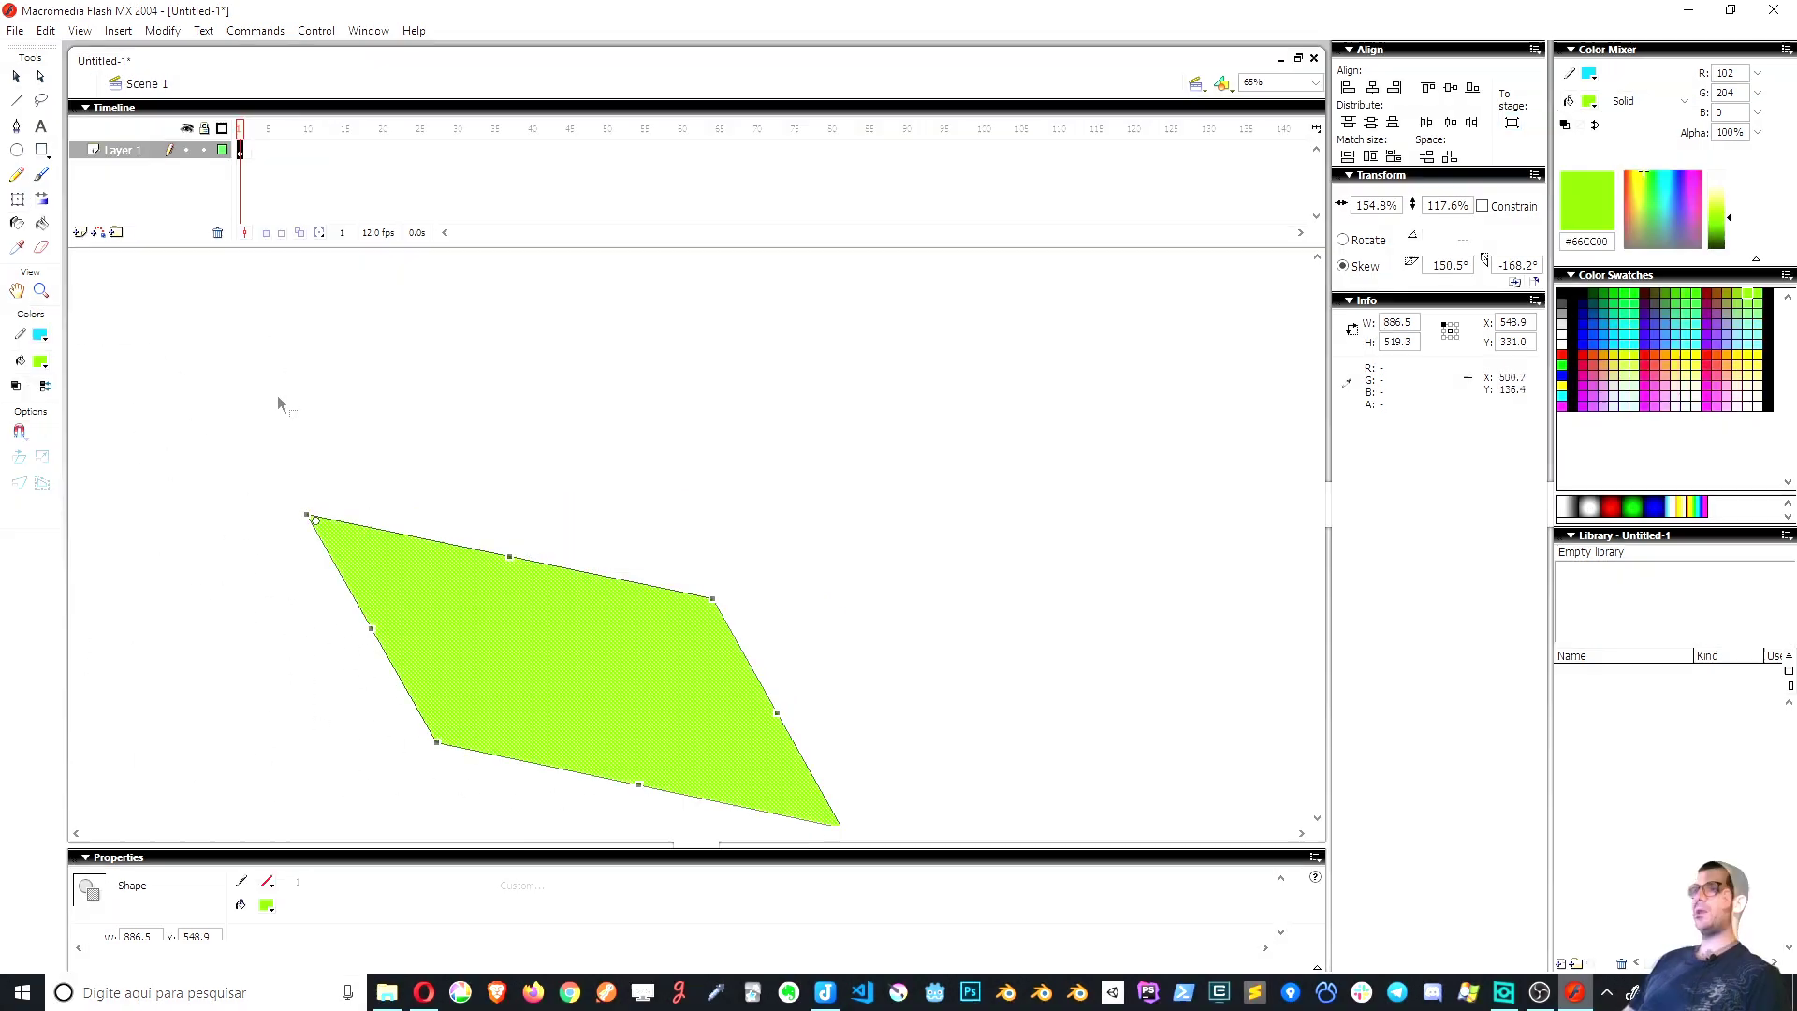
# Recolour the selected parallelogram's fill to teal #1BAD97 and move the shape straight up on the stage
pyautogui.press('k')
pyautogui.click(494, 602)
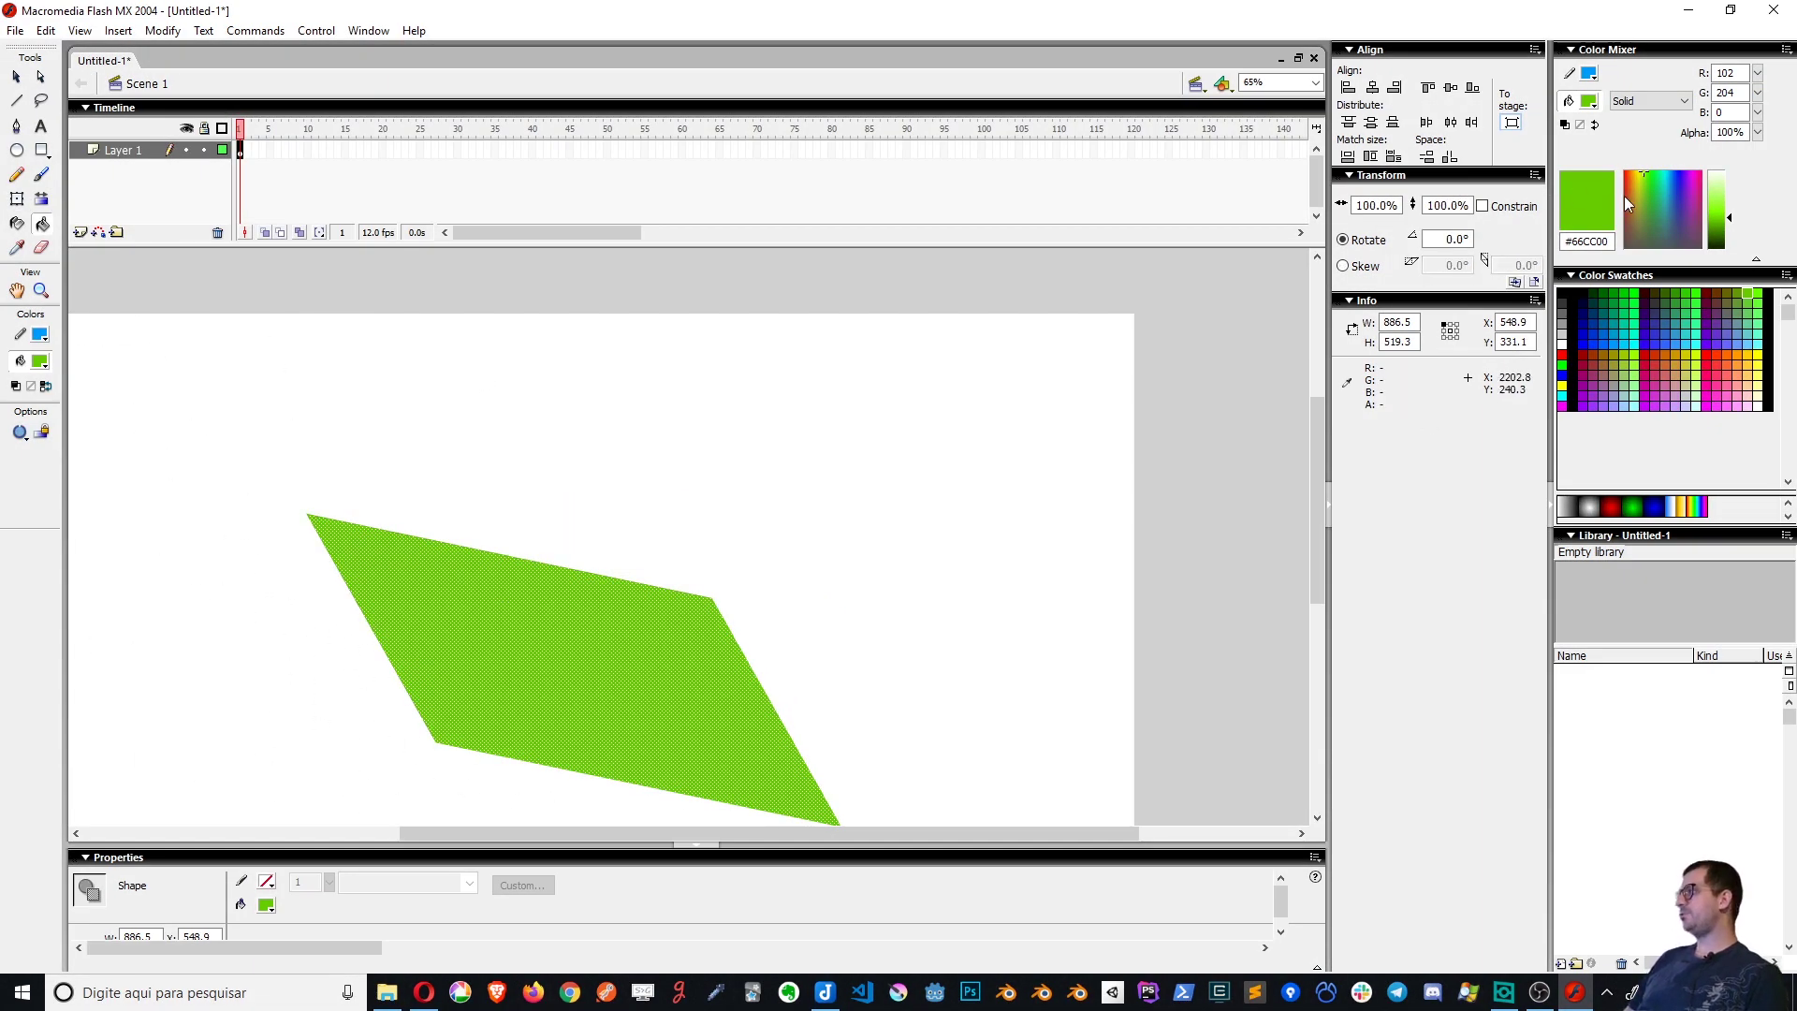
pyautogui.moveTo(1625, 194); pyautogui.dragTo(1660, 191)
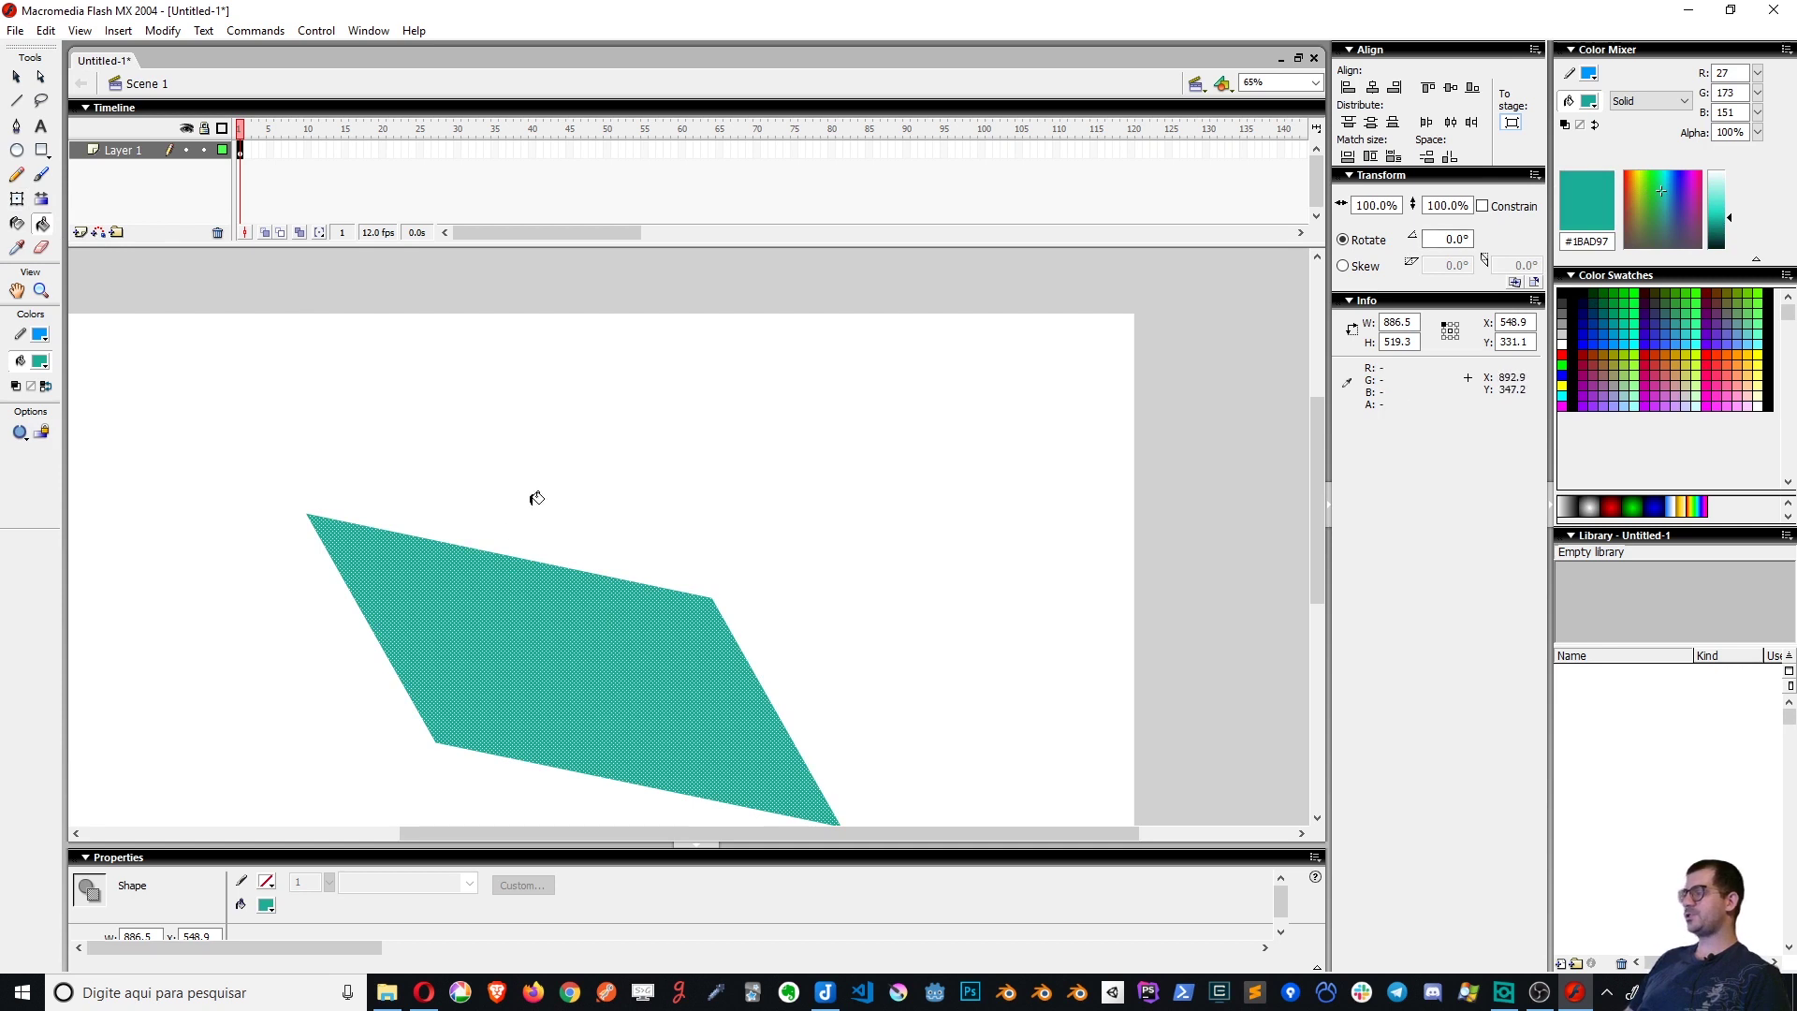
pyautogui.press('v')
pyautogui.click(859, 486)
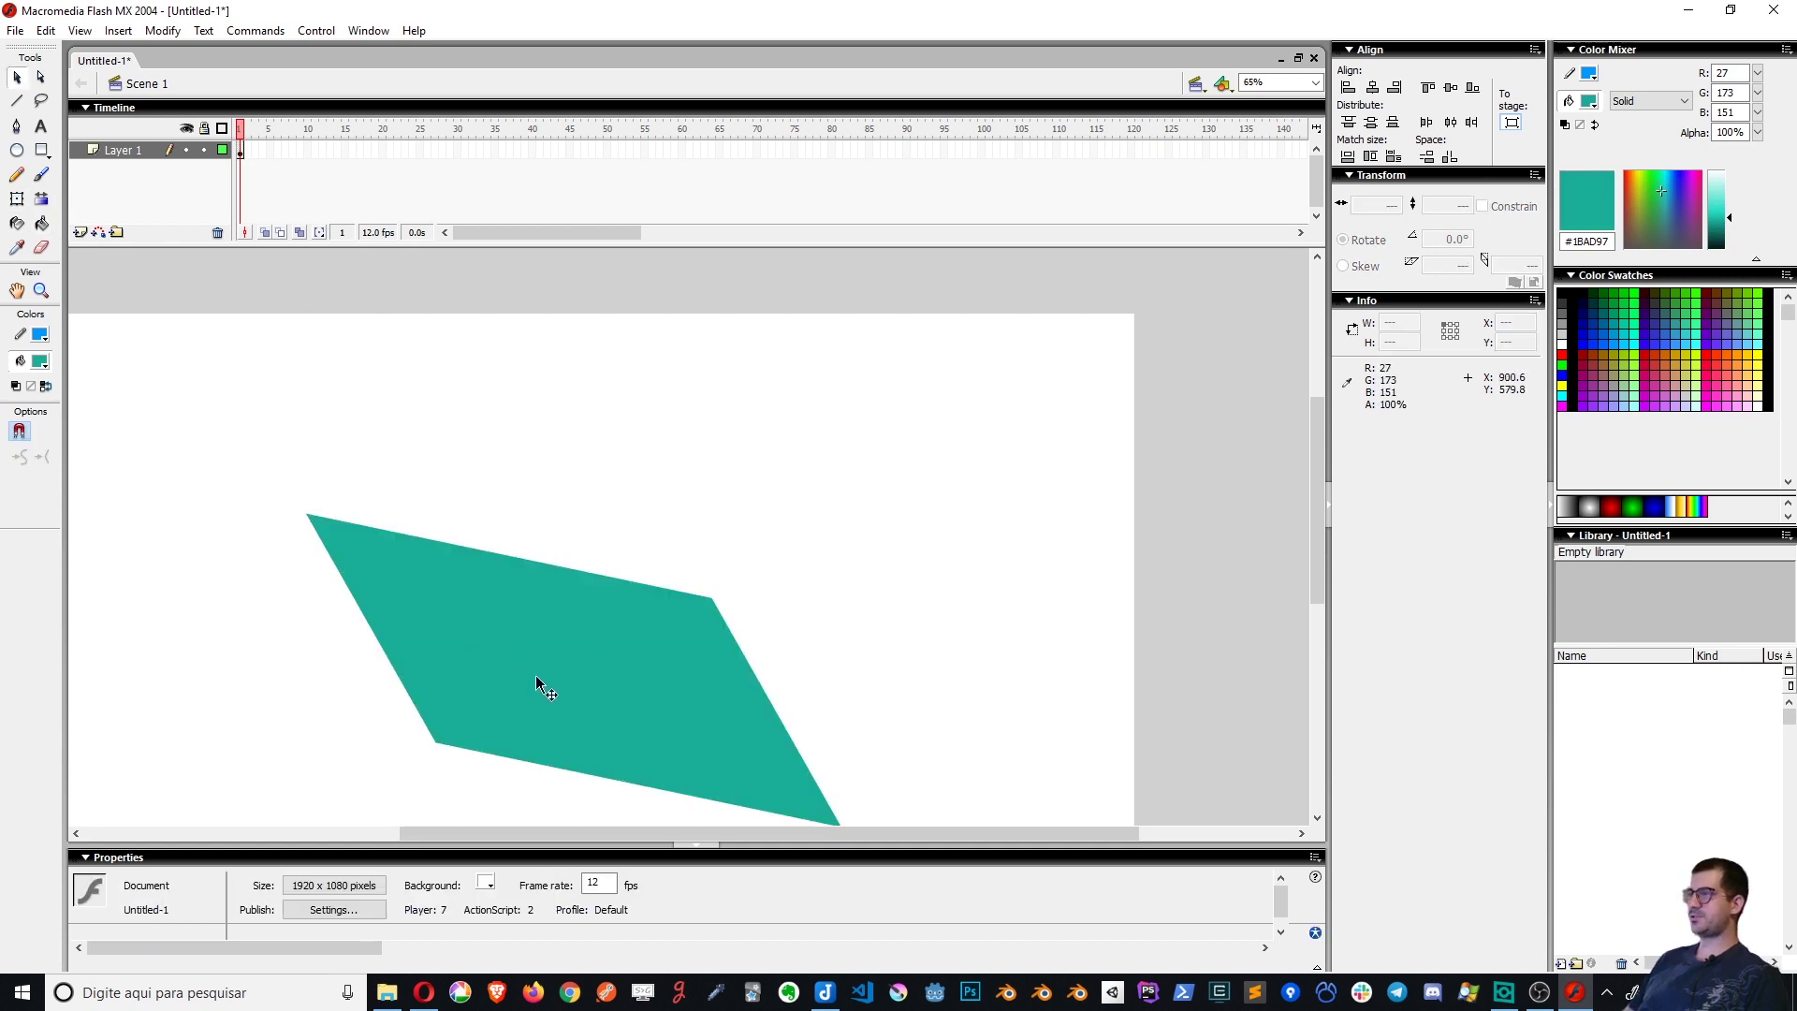
pyautogui.moveTo(536, 683); pyautogui.dragTo(544, 556)
pyautogui.click(904, 519)
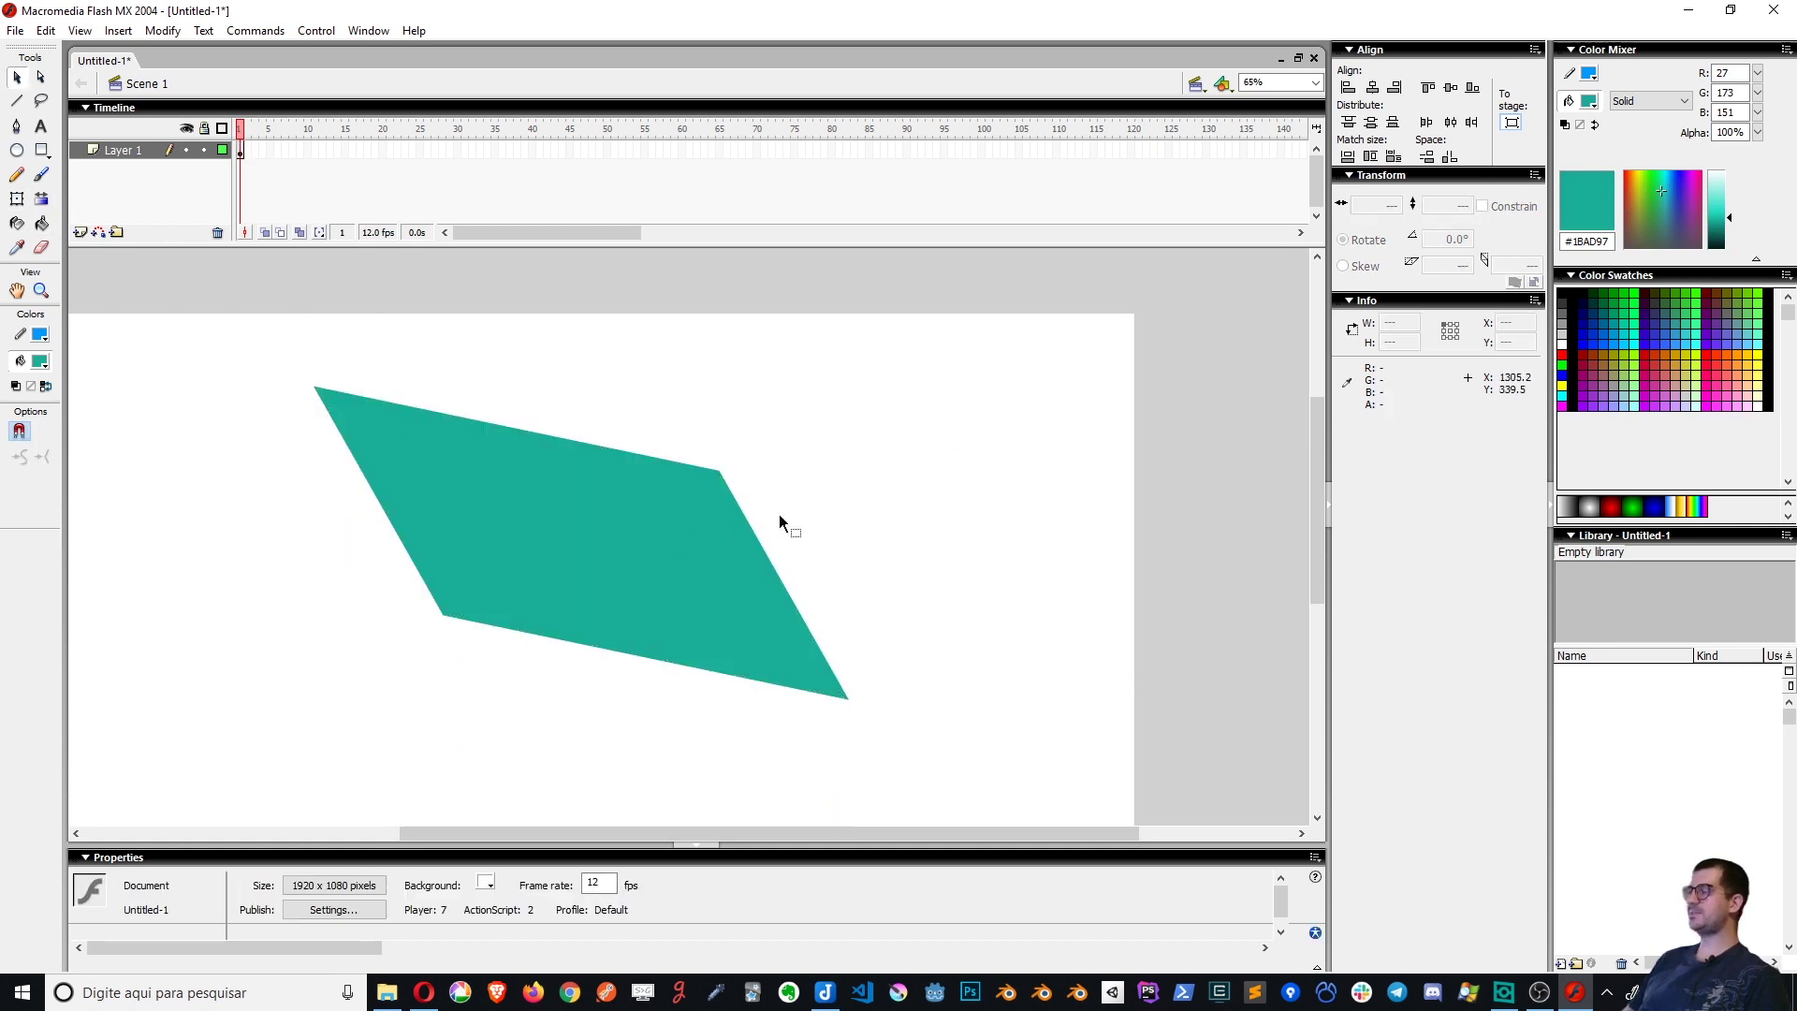
# Fill the parallelogram with green #3E8A58 using the Paint Bucket tool
pyautogui.press('k')
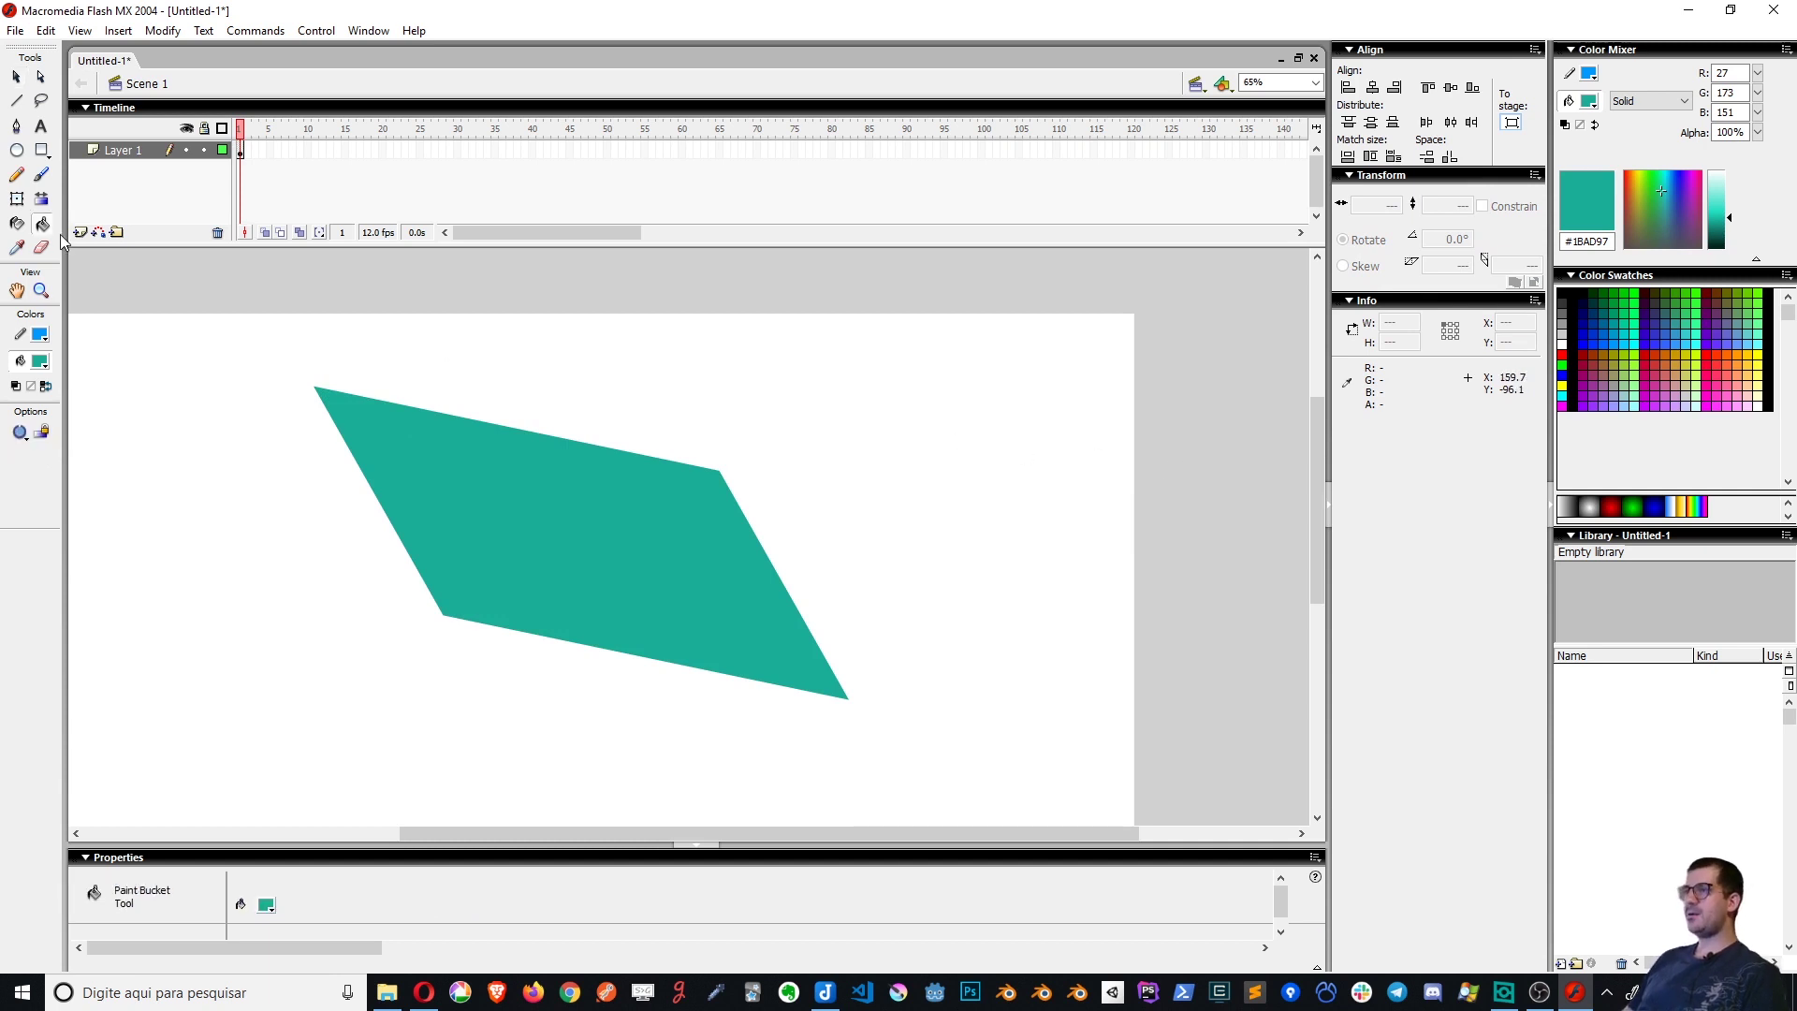
pyautogui.click(1654, 218)
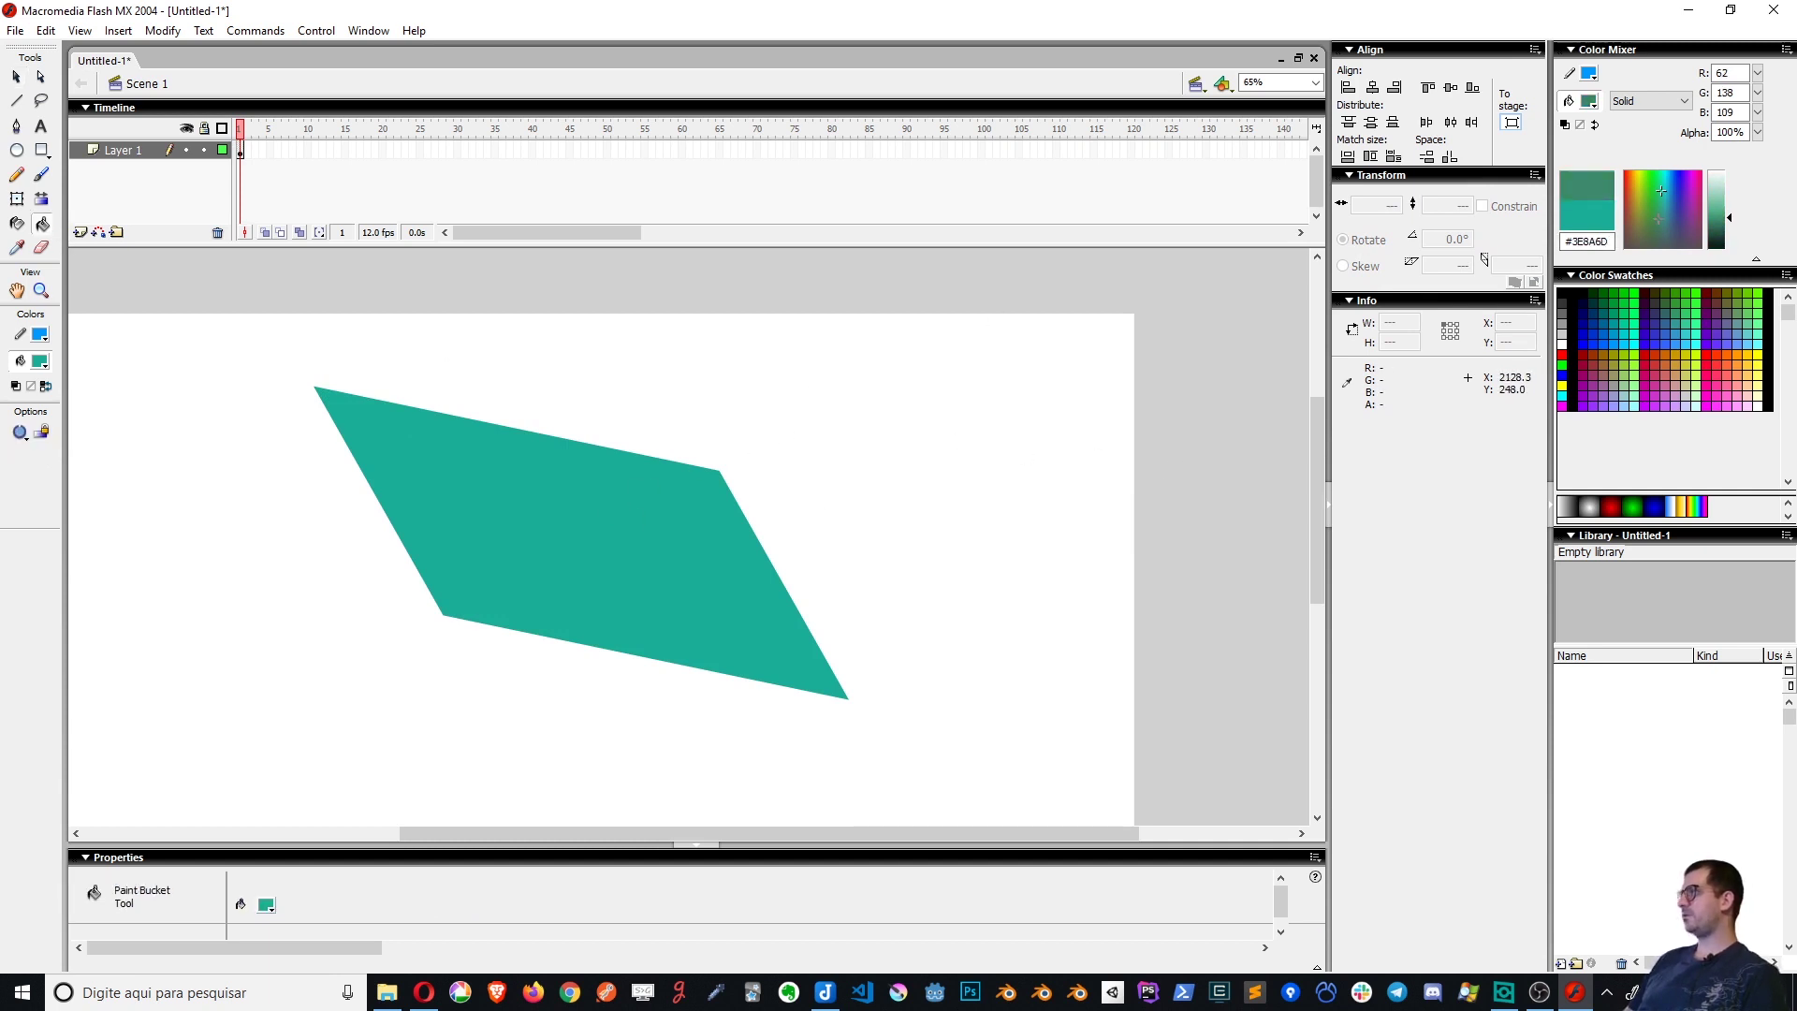
pyautogui.click(666, 544)
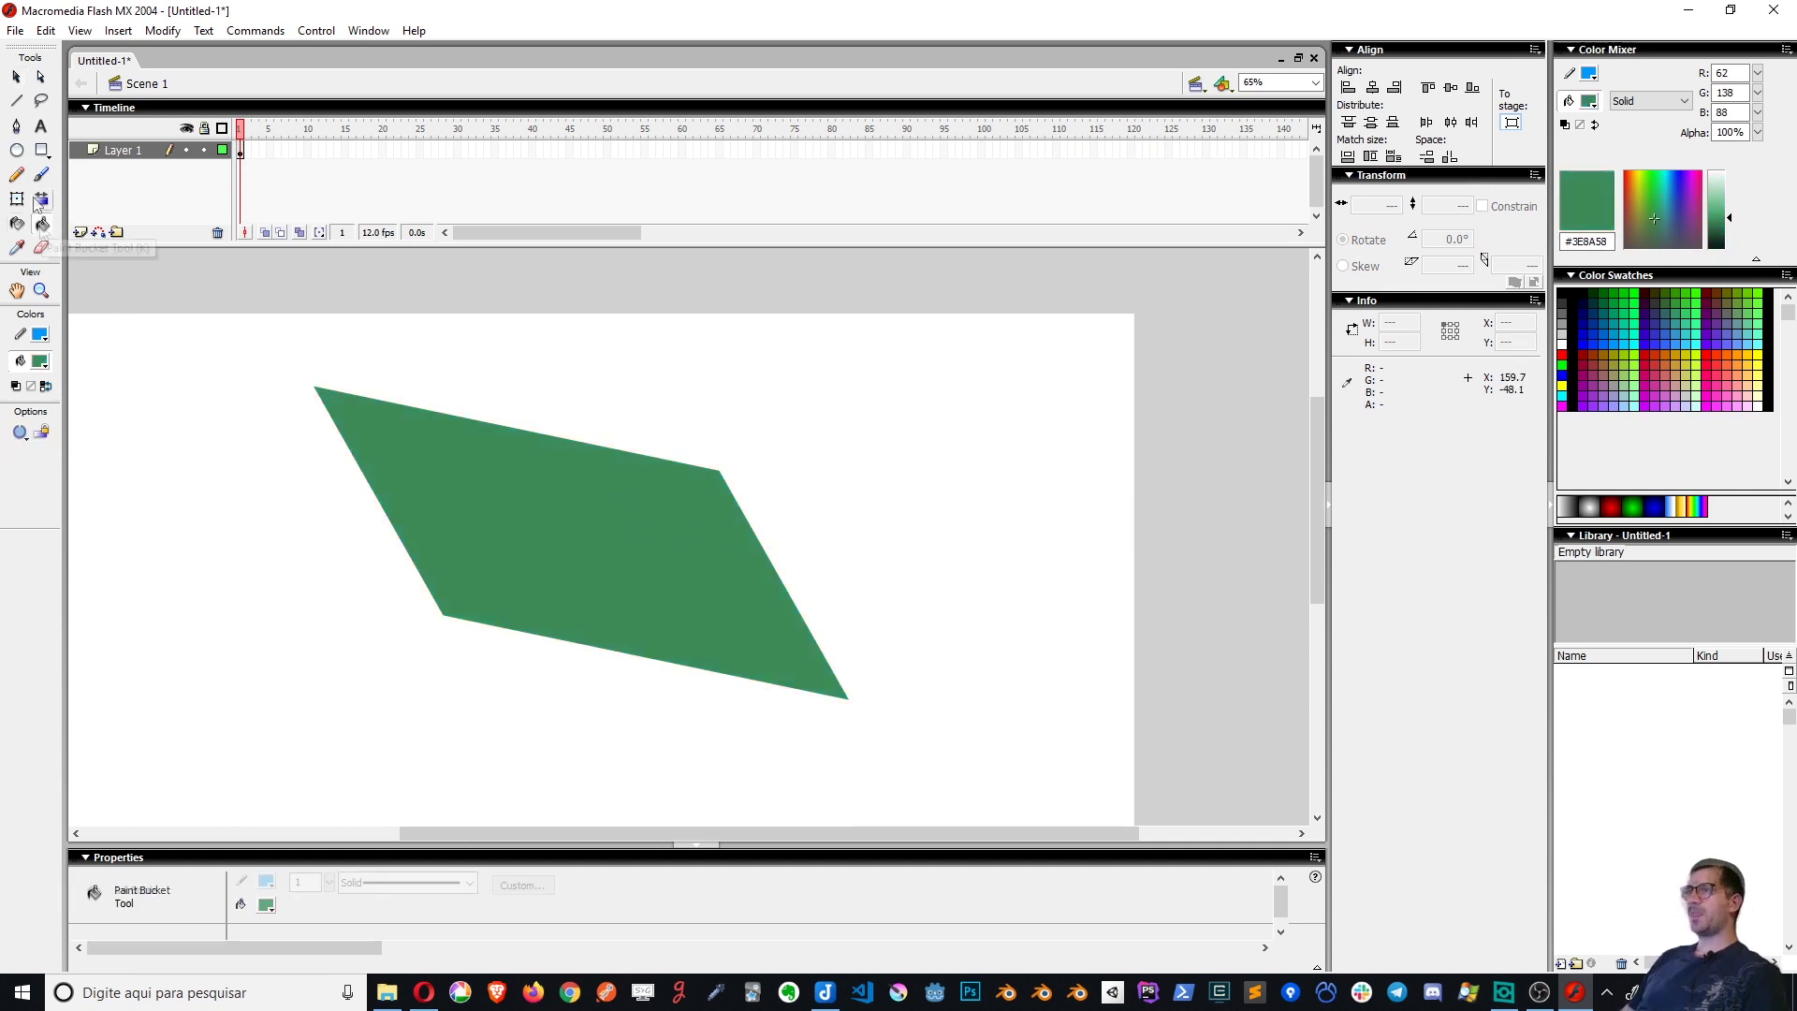
# Add a solid blue outline of thickness 1 to the parallelogram with the Ink Bottle tool, and set the fill colour to #C80A00
pyautogui.click(17, 222)
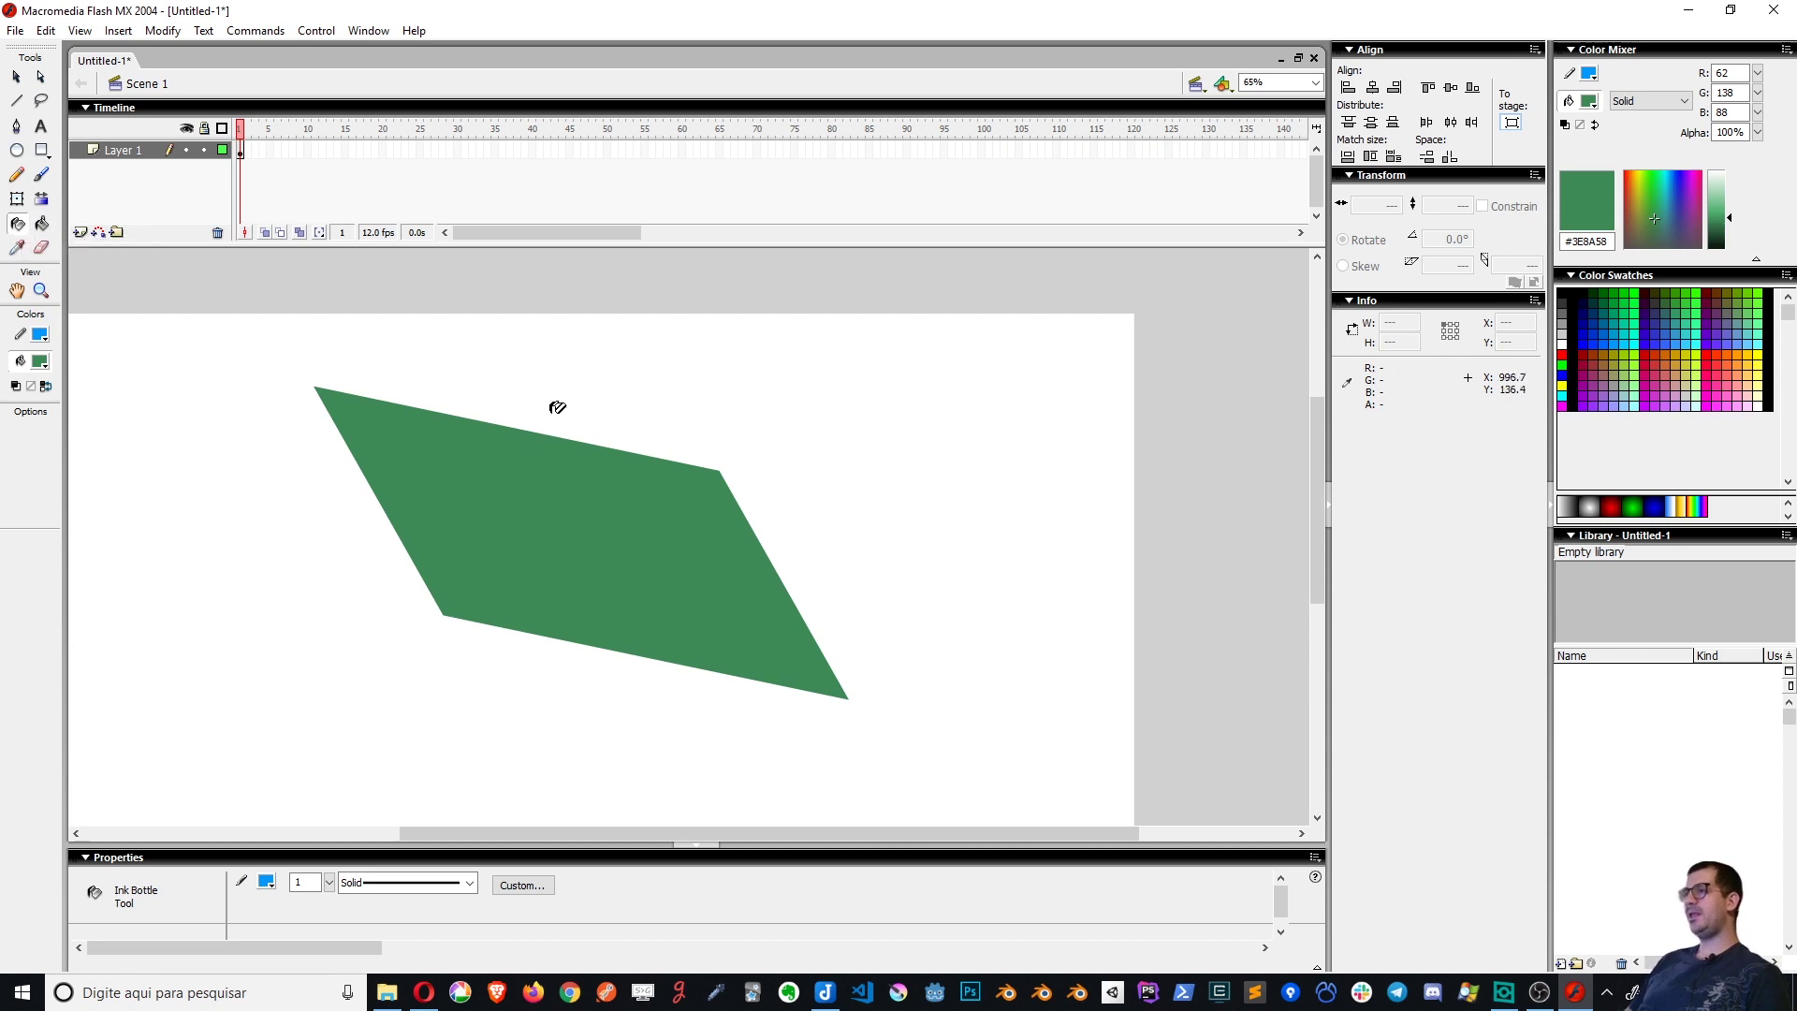
pyautogui.click(490, 506)
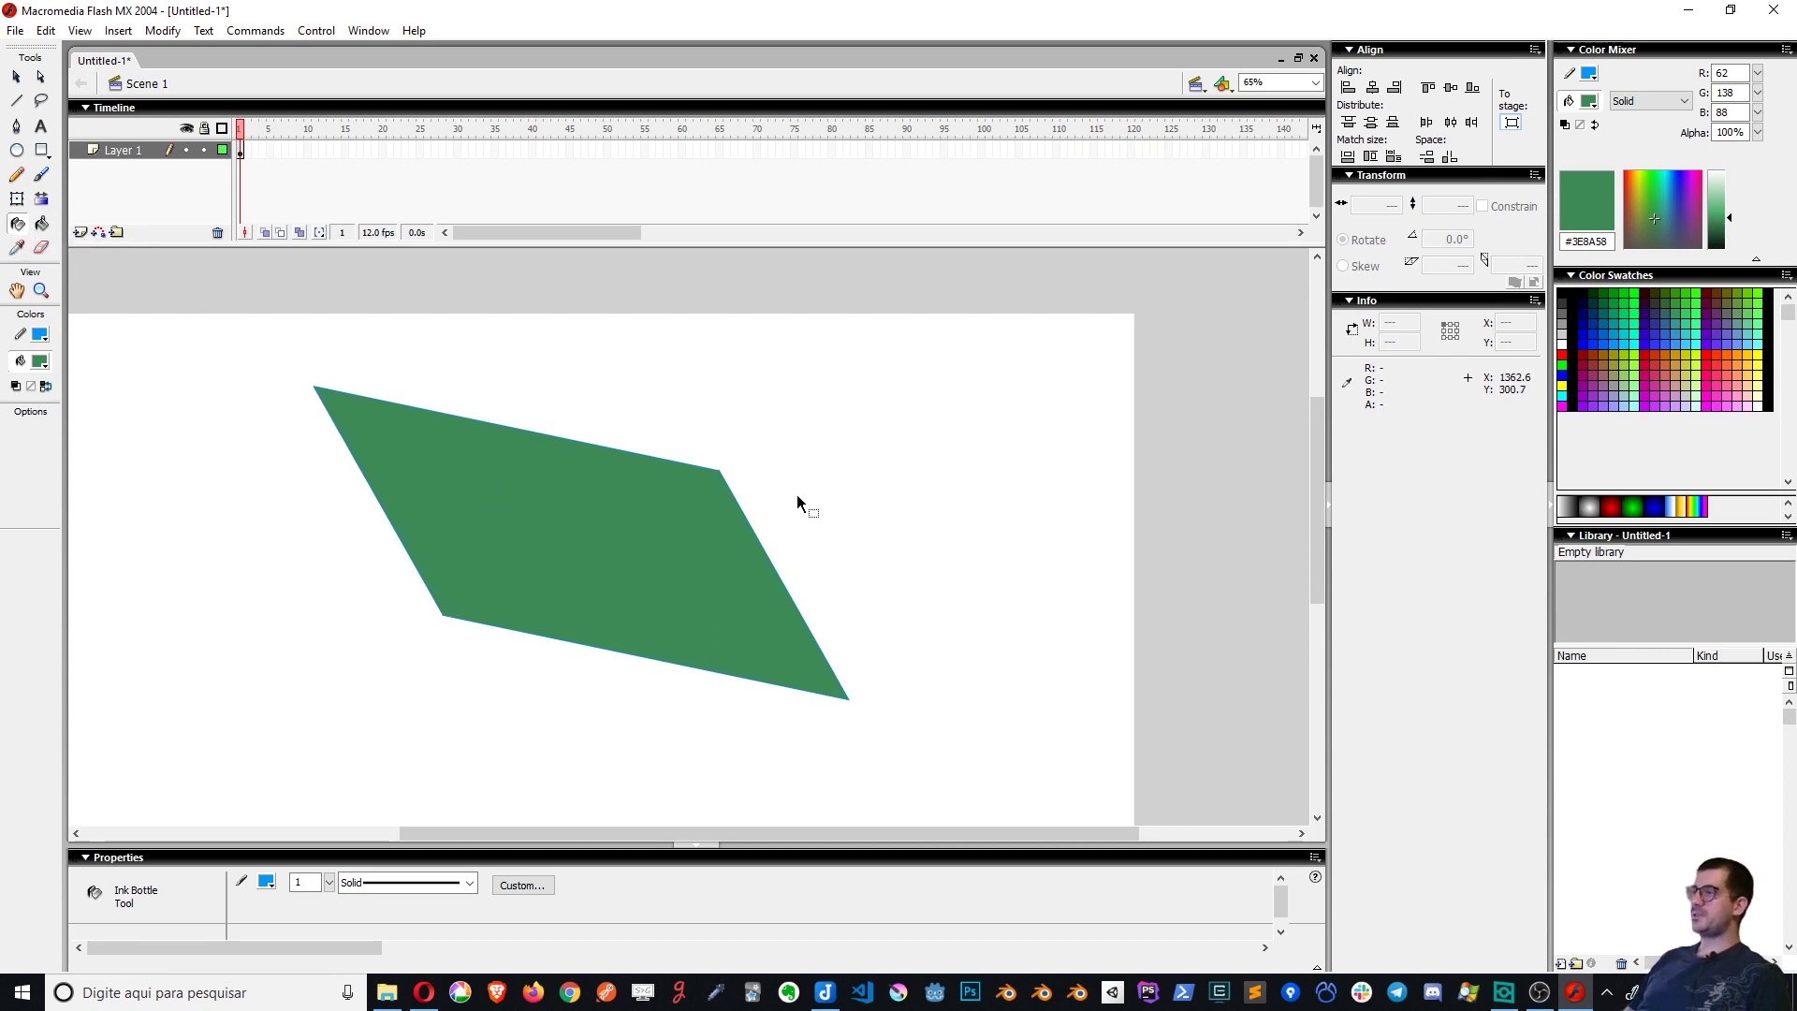
pyautogui.hotkey('ctrl', 'z')
pyautogui.moveTo(1670, 188); pyautogui.dragTo(1625, 173)
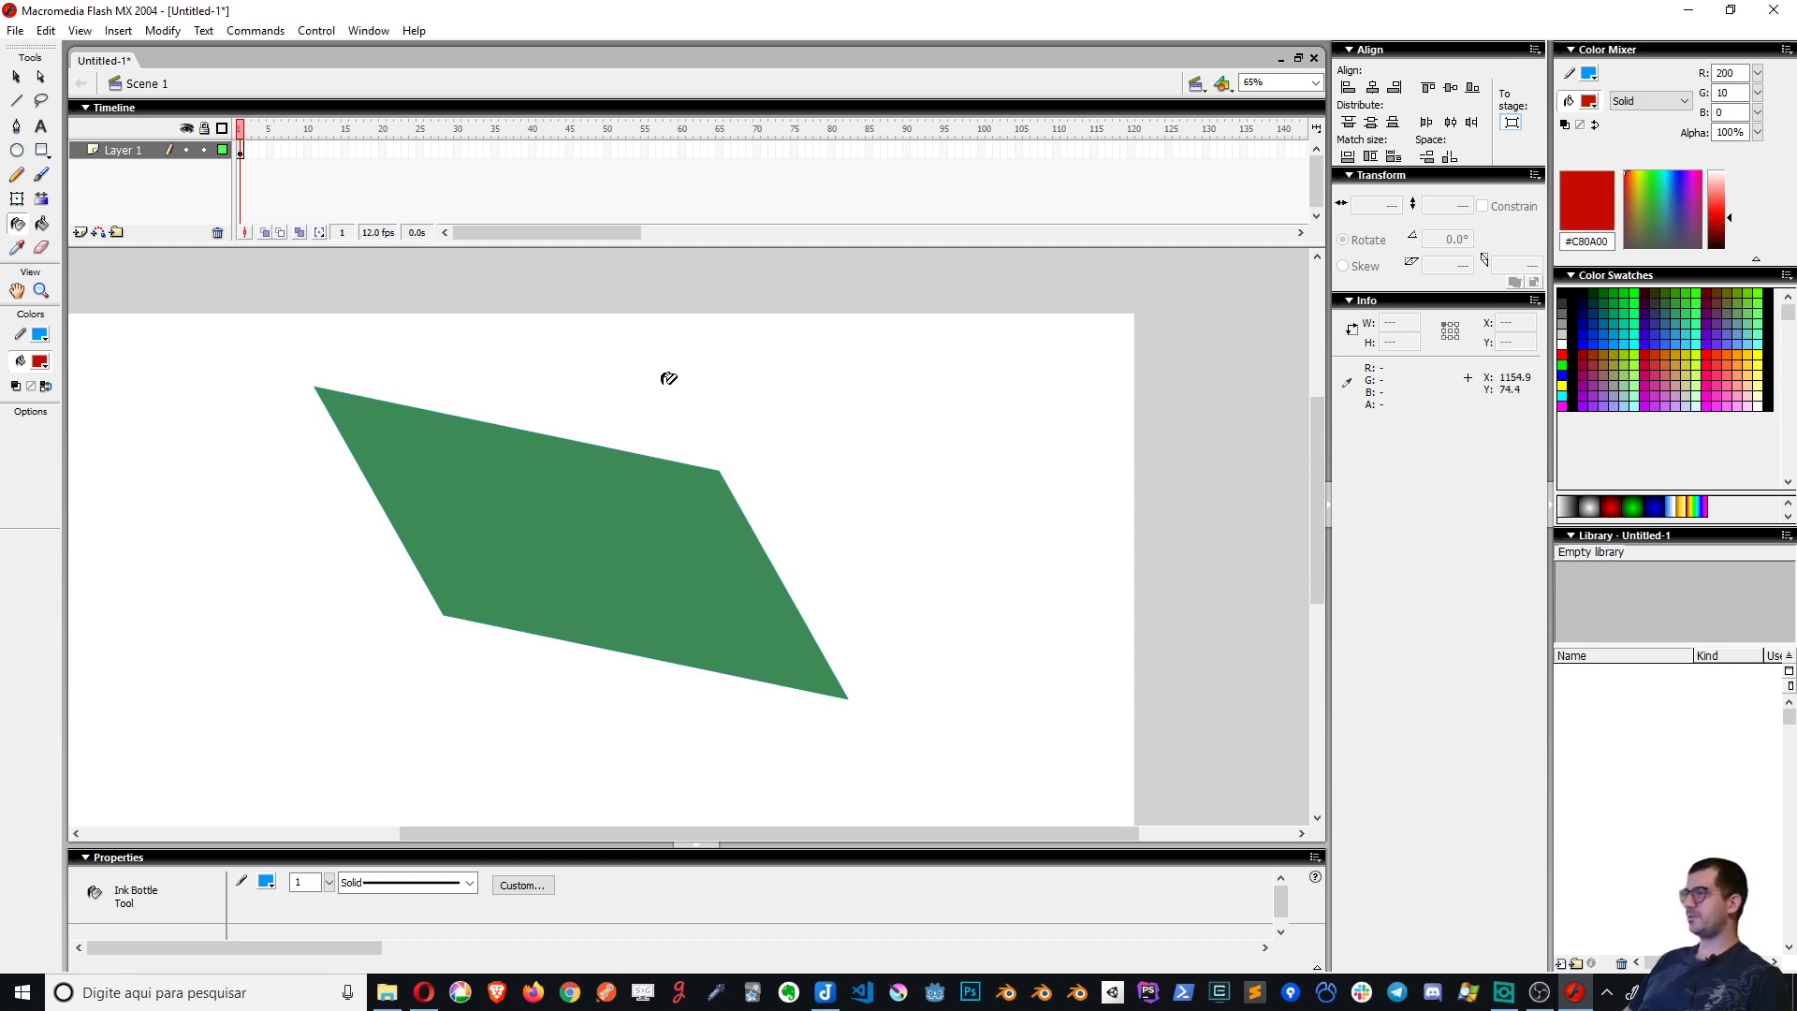
pyautogui.click(562, 525)
# Move the parallelogram's blue outline down and left off its green fill, and undo the move
pyautogui.press('v')
pyautogui.click(575, 463)
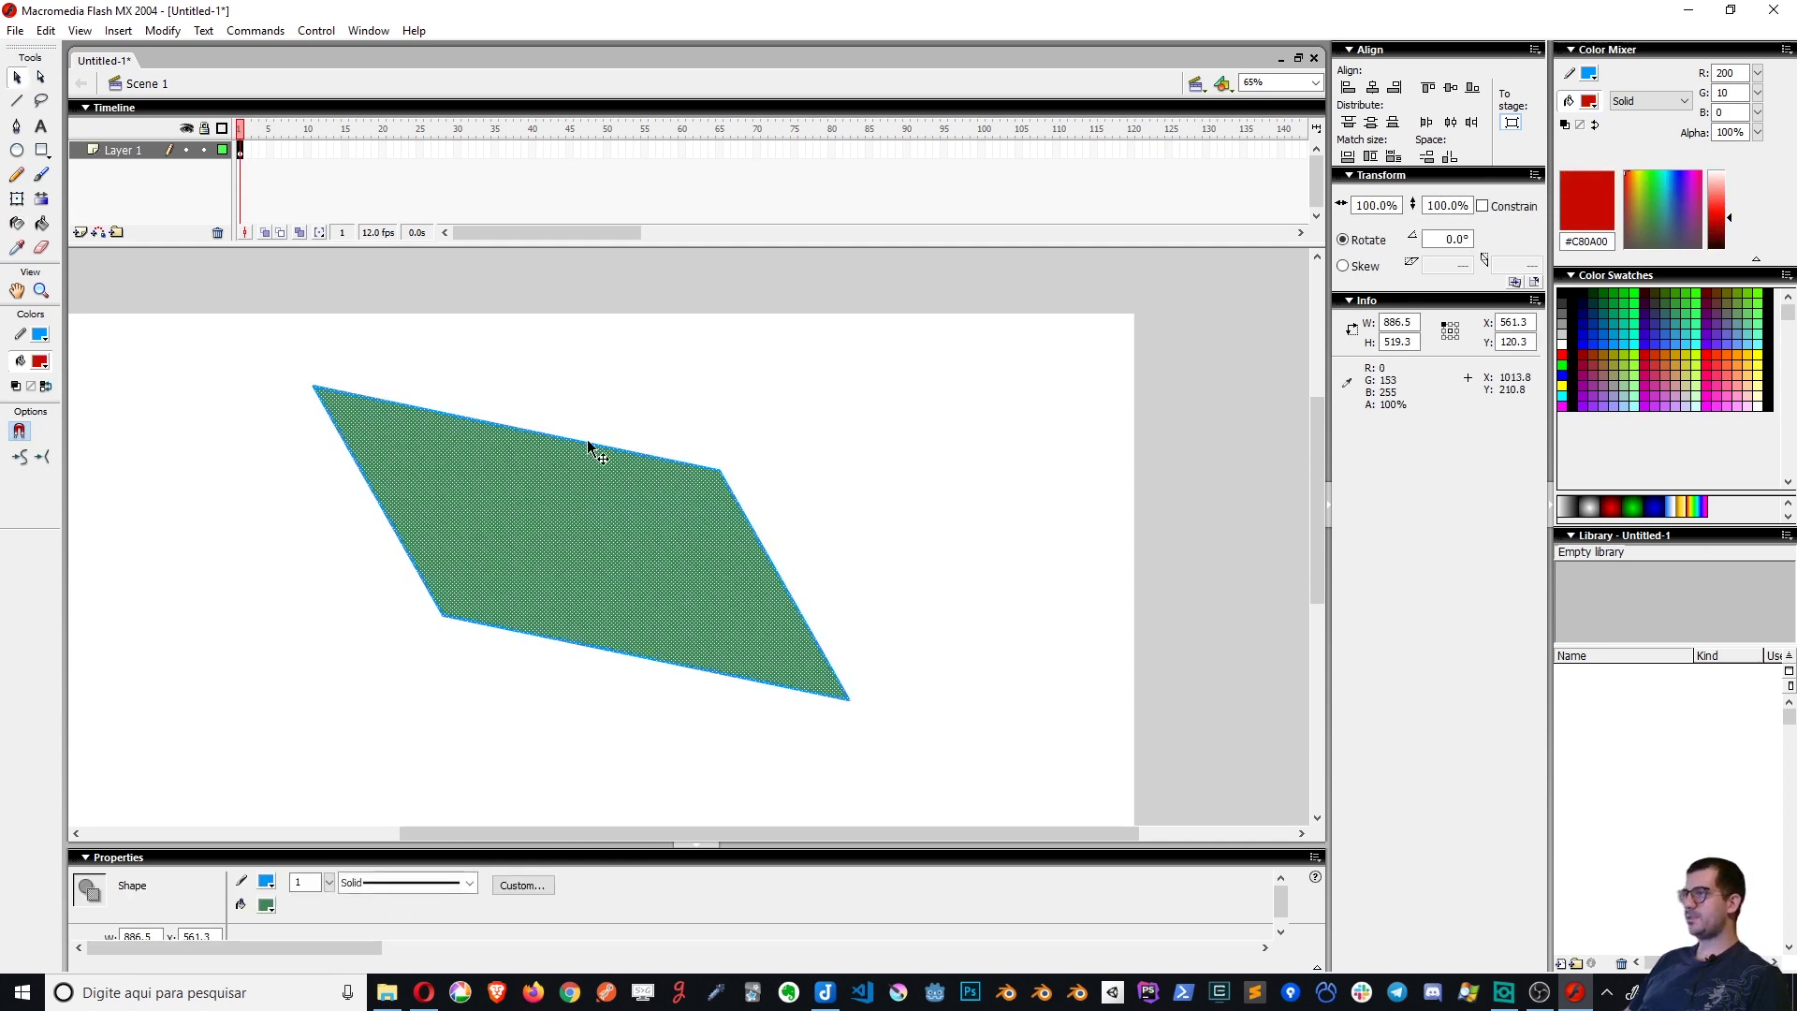
pyautogui.click(593, 434)
pyautogui.doubleClick(593, 442)
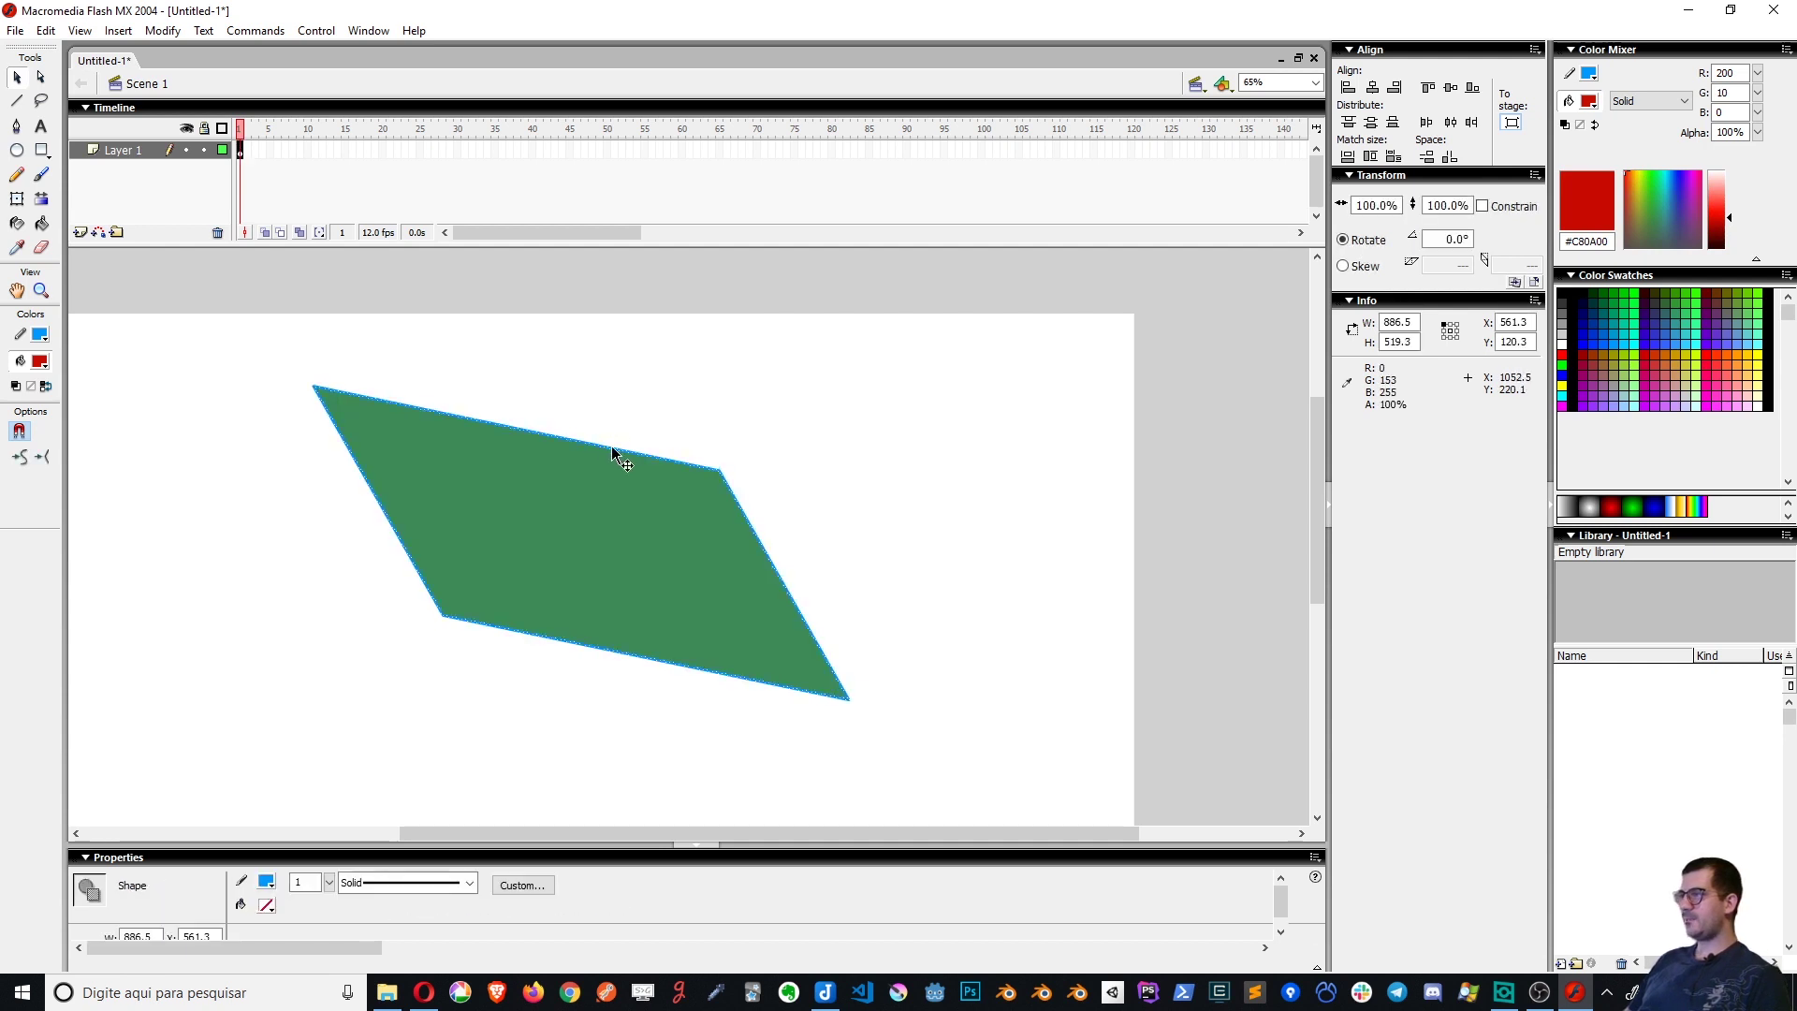
pyautogui.moveTo(615, 453); pyautogui.dragTo(365, 608)
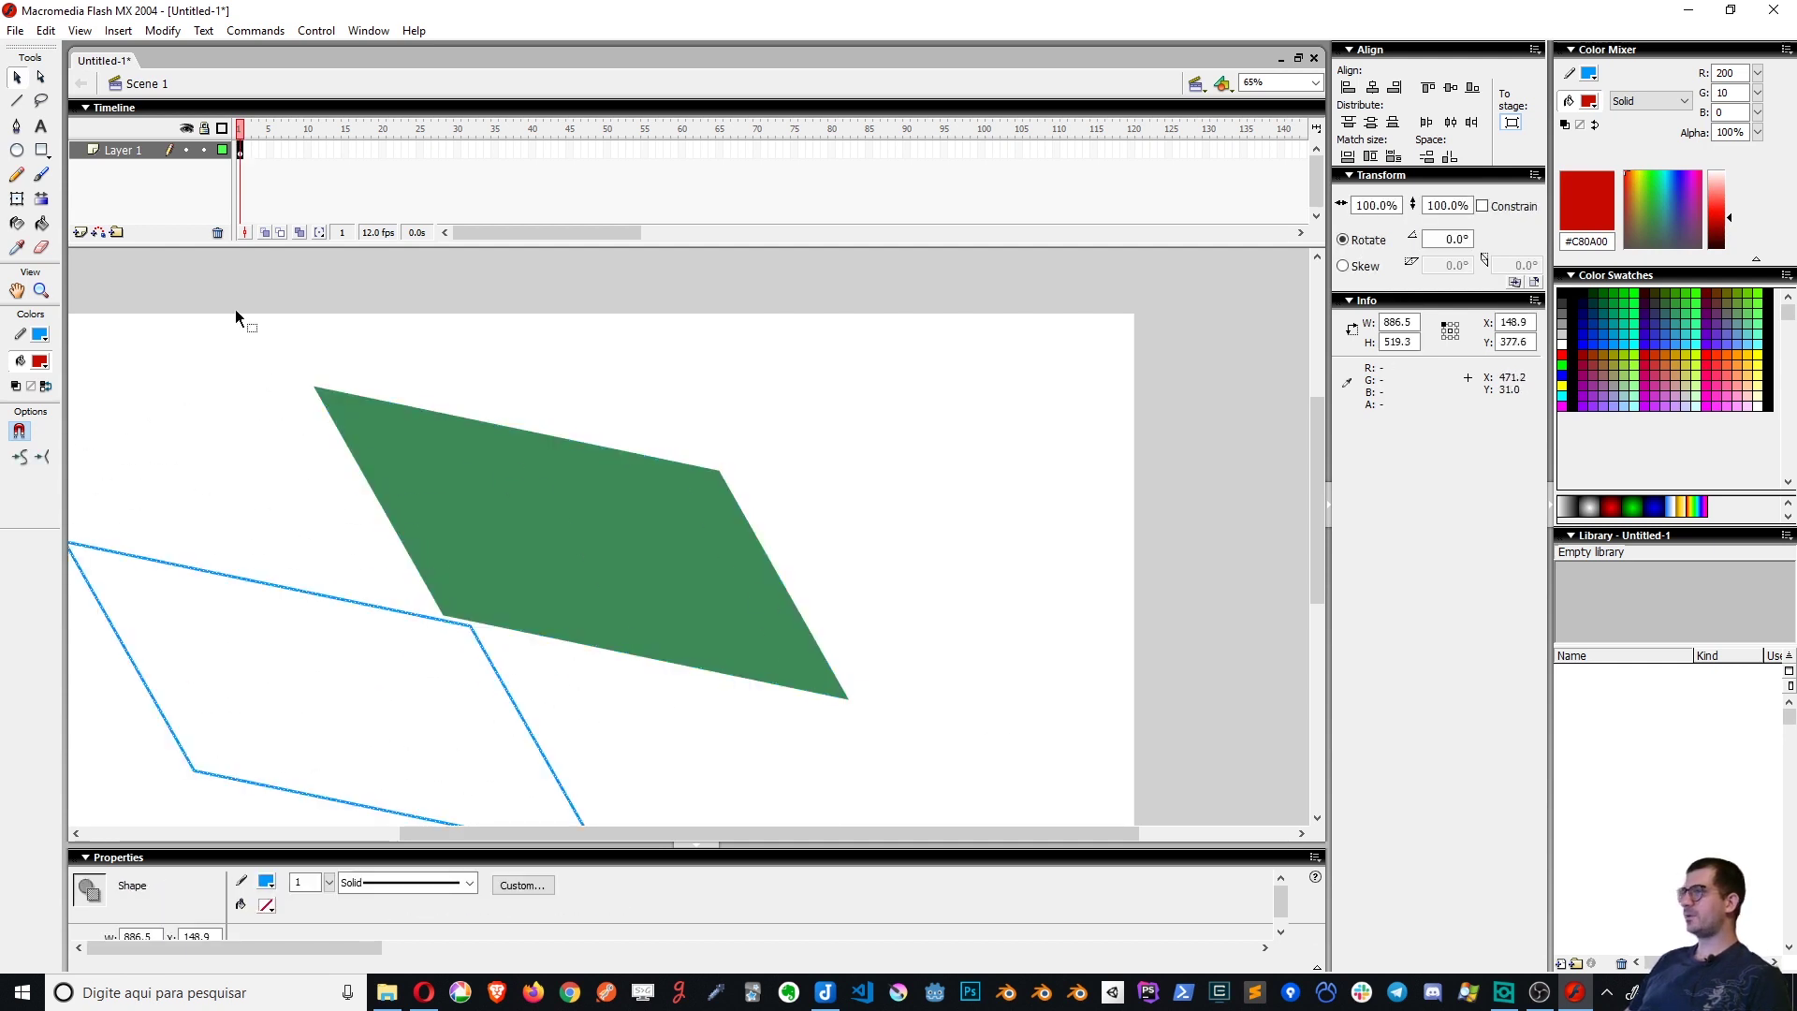
pyautogui.hotkey('ctrl', 'z')
pyautogui.click(20, 335)
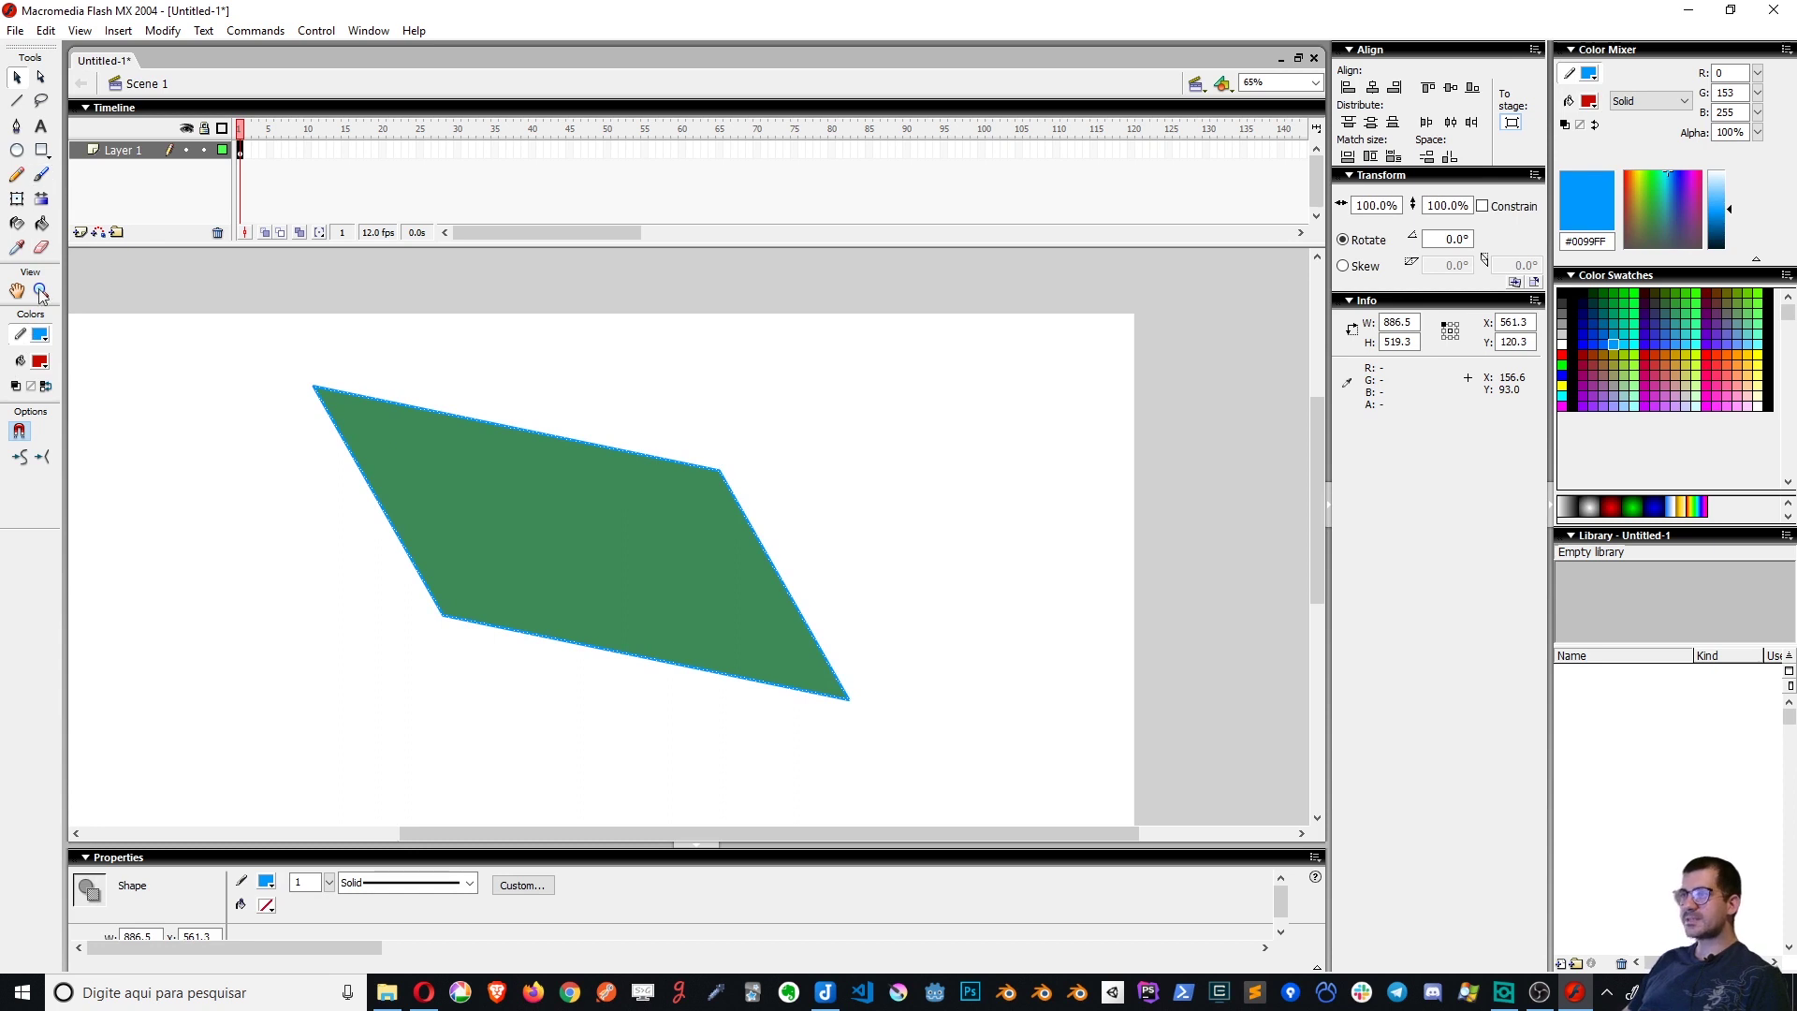
pyautogui.click(20, 361)
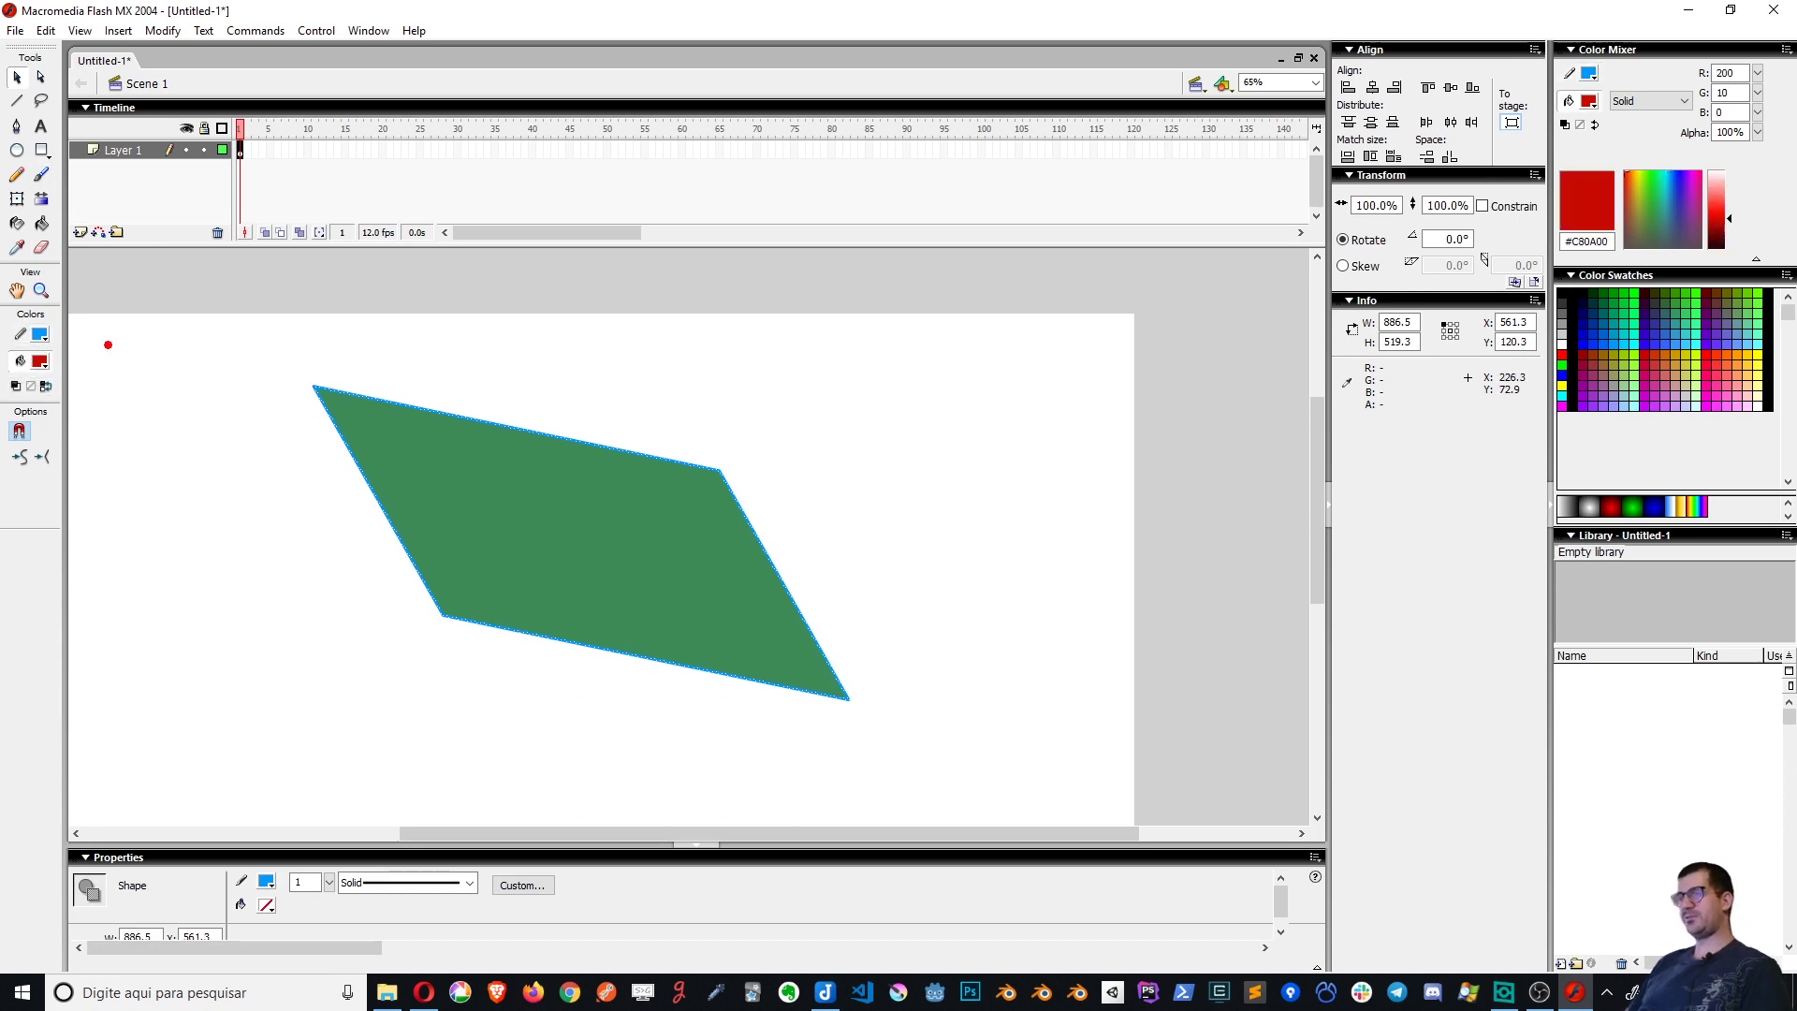
pyautogui.moveTo(56, 334); pyautogui.dragTo(272, 337)
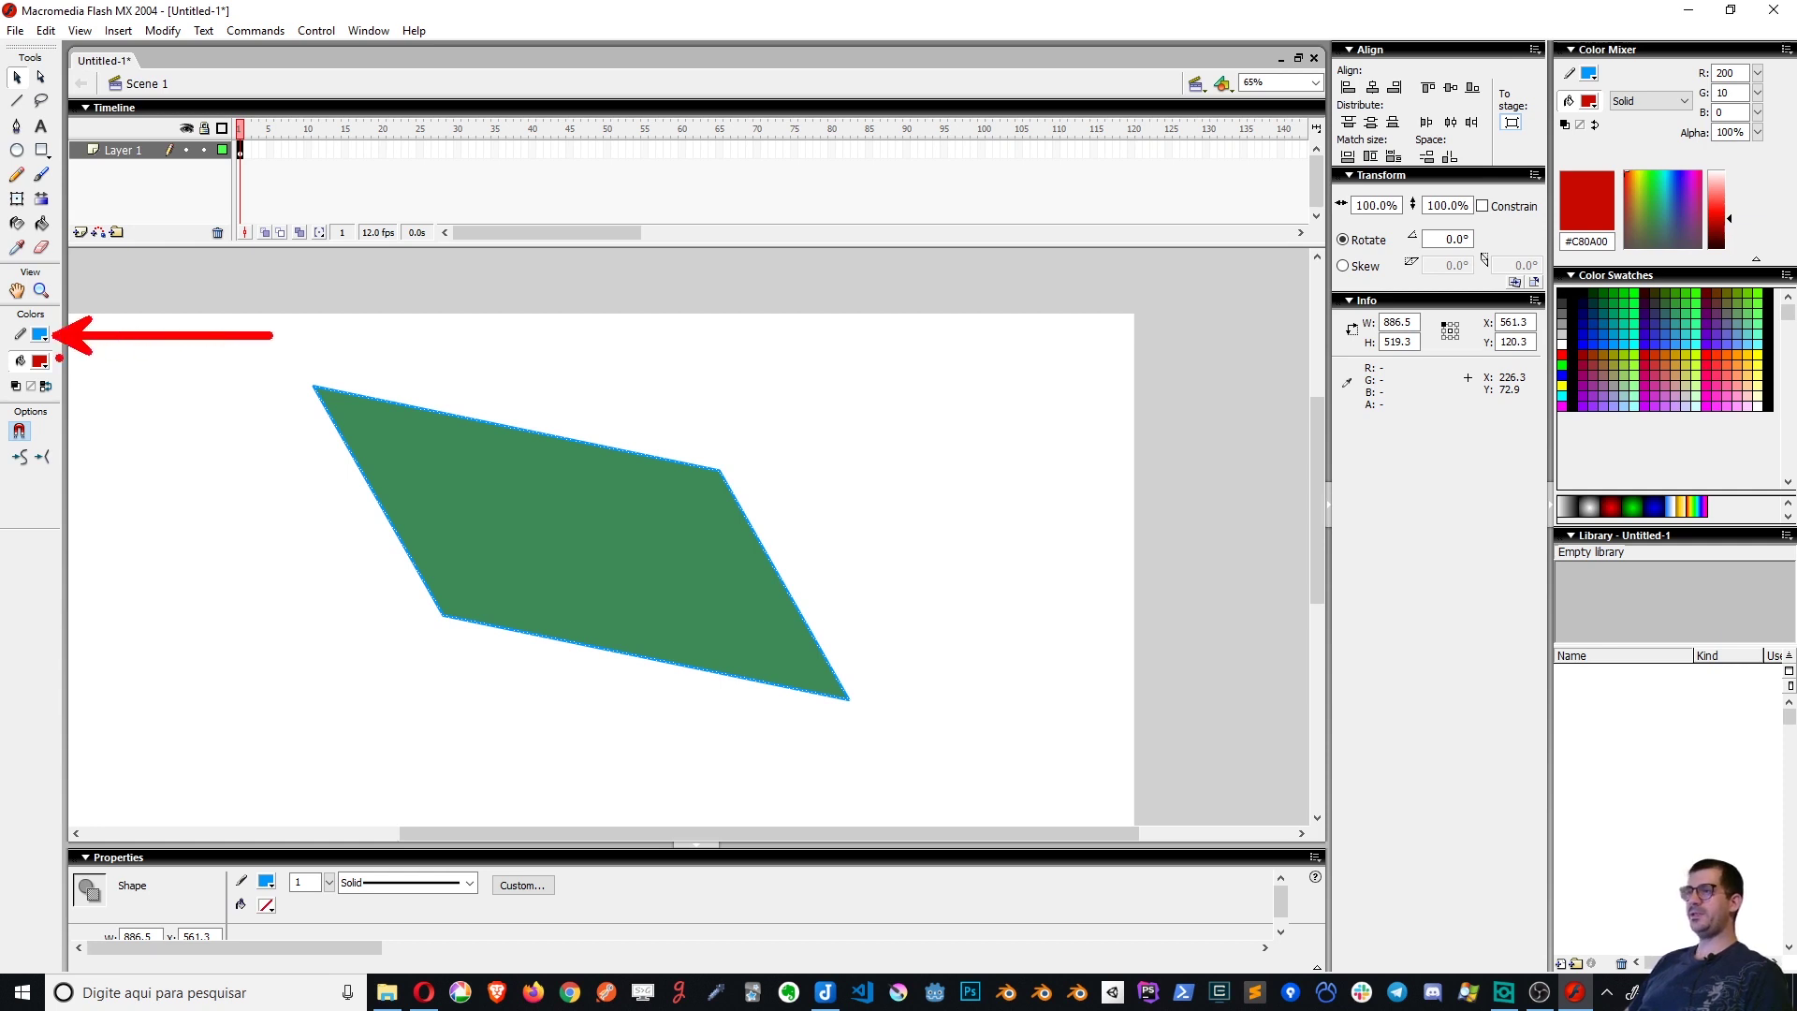
pyautogui.moveTo(92, 343)
pyautogui.mouseDown()
pyautogui.moveTo(92, 376)
pyautogui.moveTo(289, 359)
pyautogui.mouseUp()
pyautogui.moveTo(1542, 69)
pyautogui.mouseDown()
pyautogui.moveTo(1173, 68)
pyautogui.moveTo(1437, 105)
pyautogui.moveTo(1137, 103)
pyautogui.mouseUp()
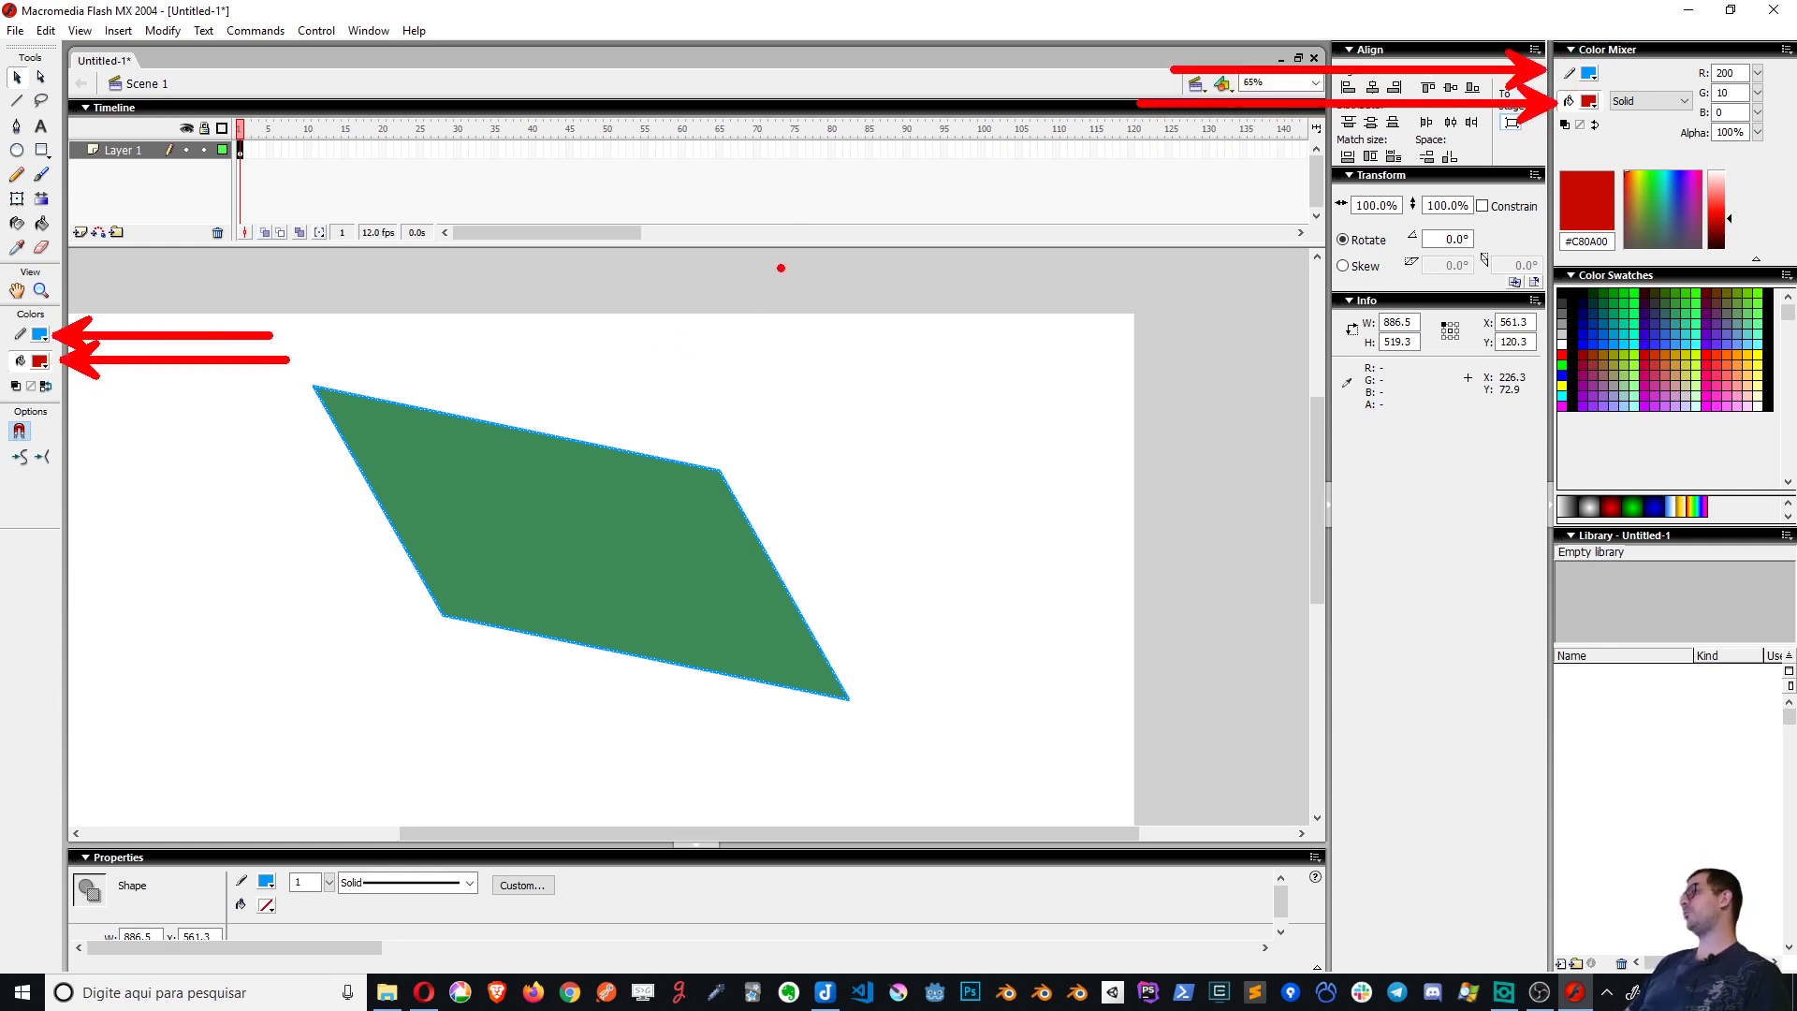
pyautogui.press('Escape')
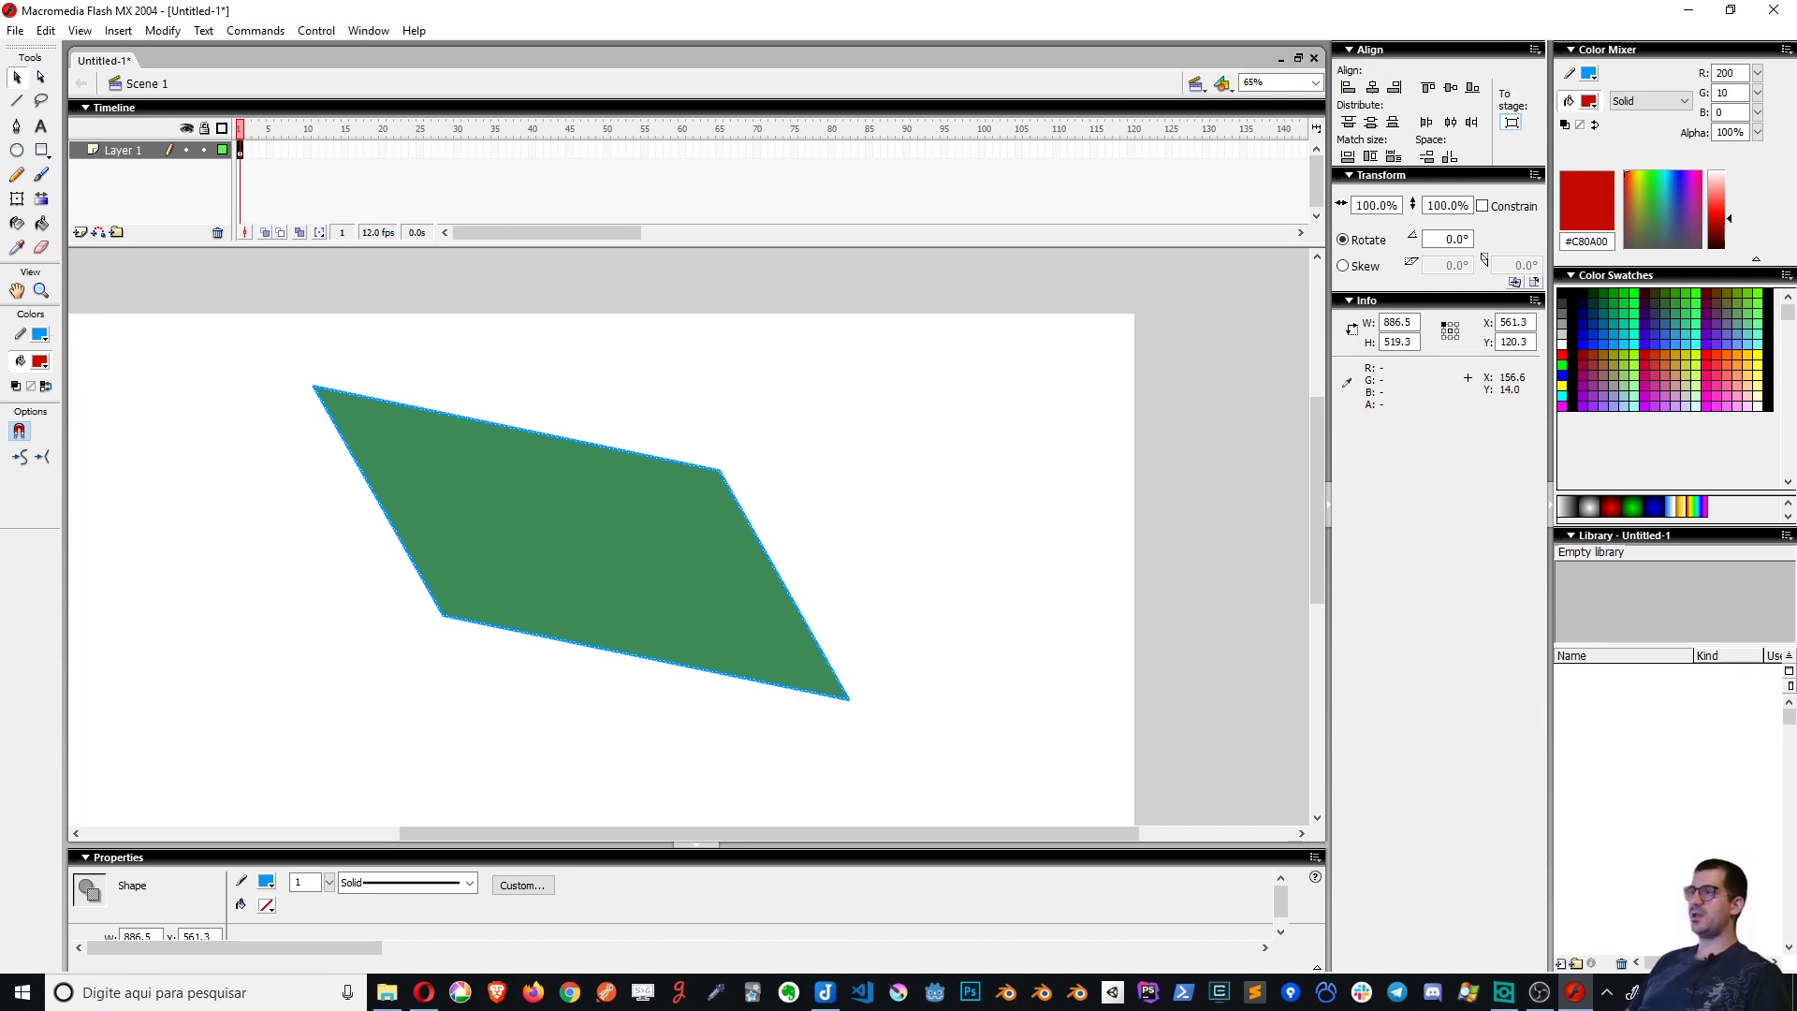
# Recolour the parallelogram's outline to red #FF2000 with the Ink Bottle tool, and return to the Selection tool
pyautogui.click(18, 225)
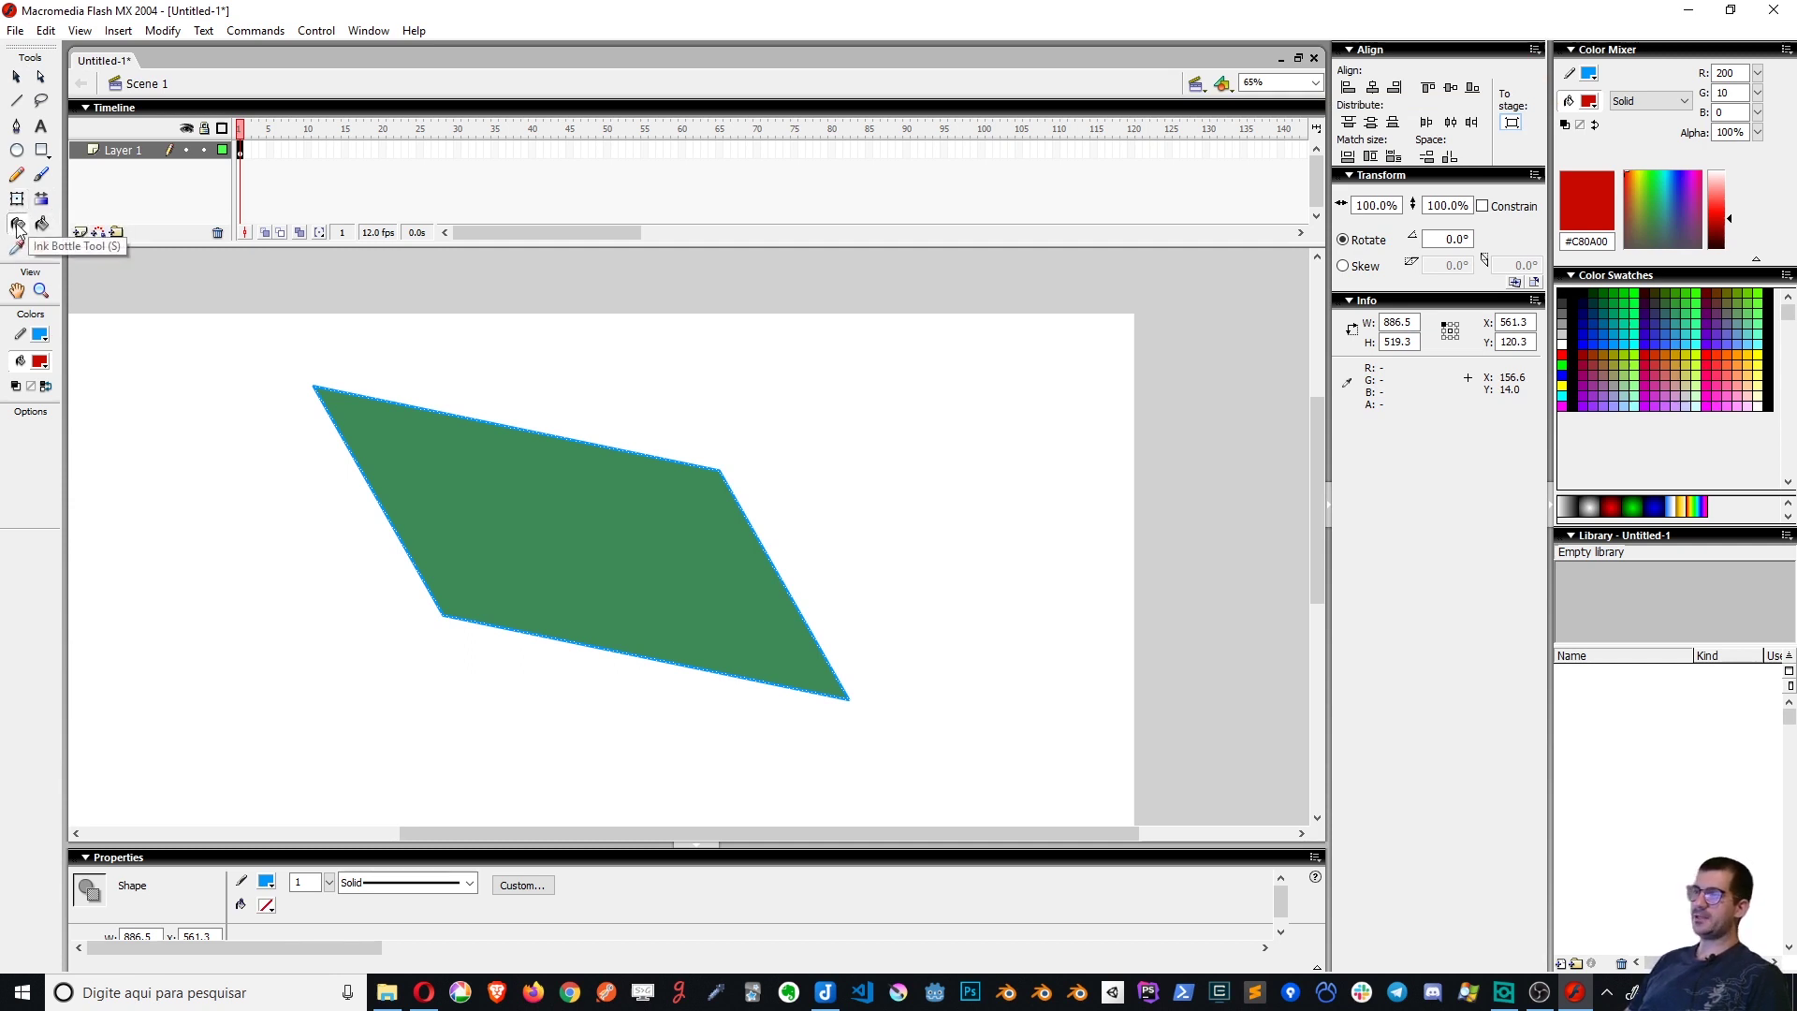
pyautogui.click(42, 226)
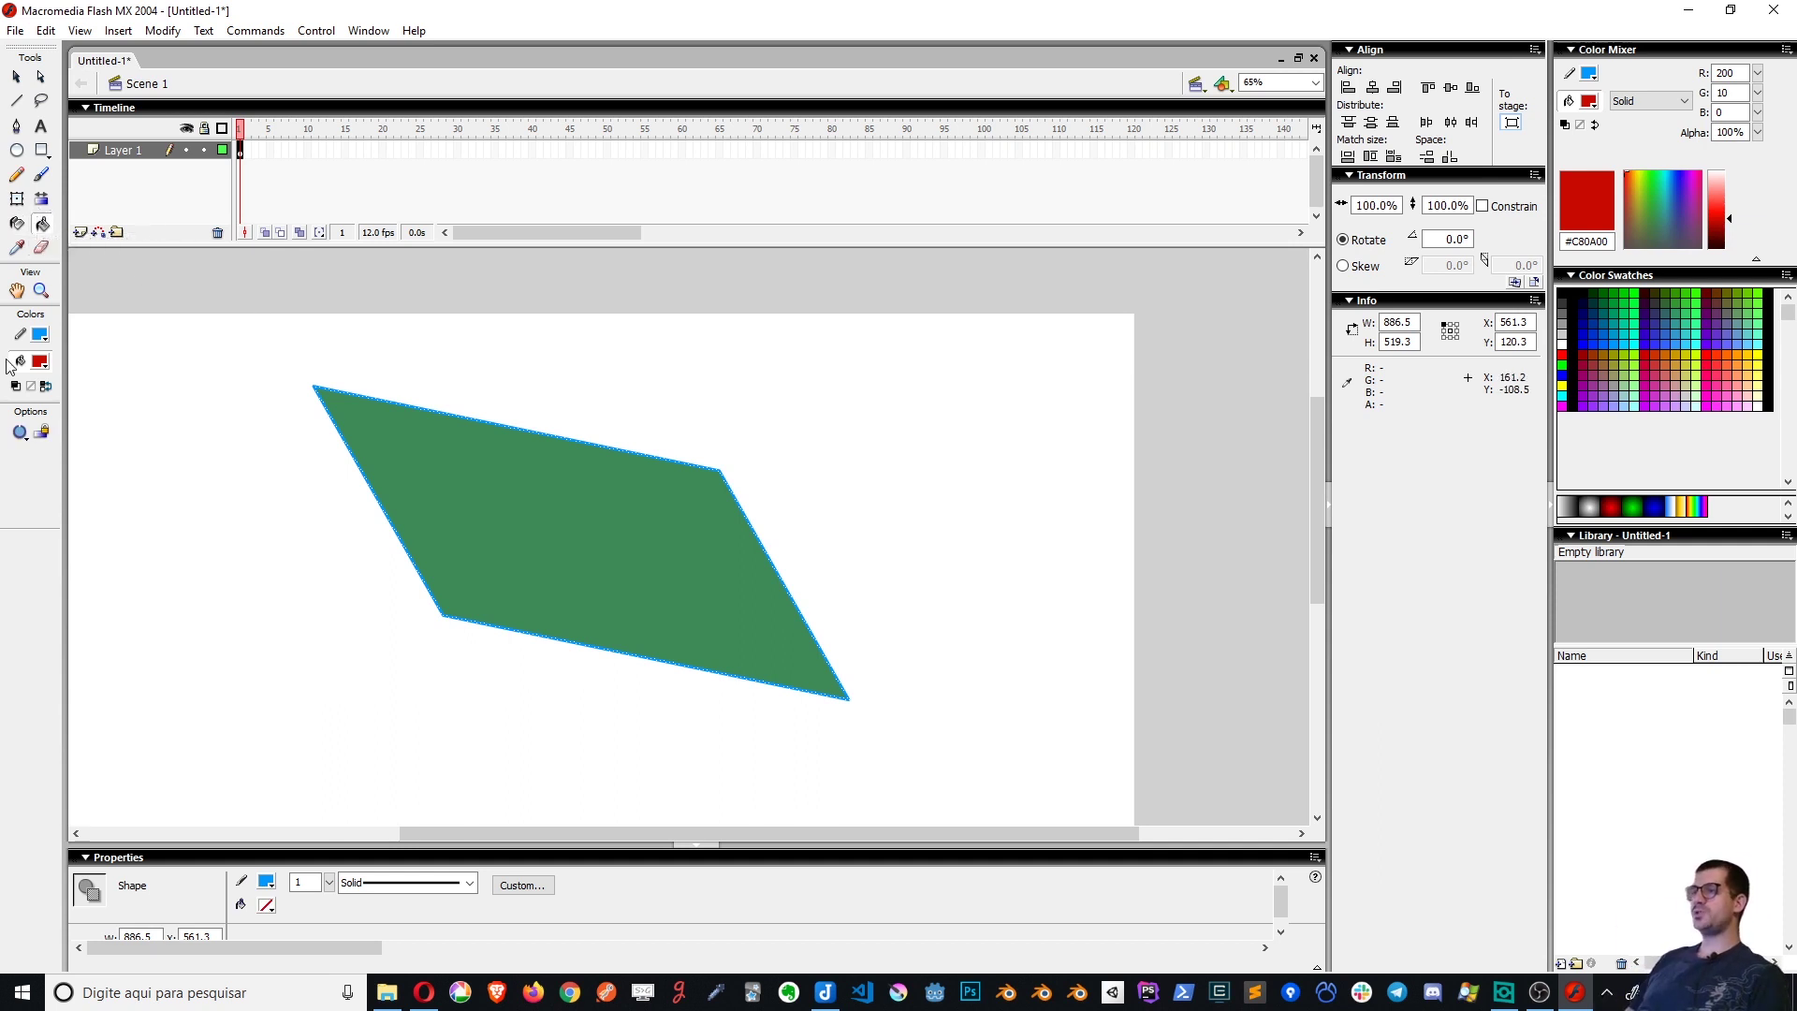
pyautogui.click(20, 227)
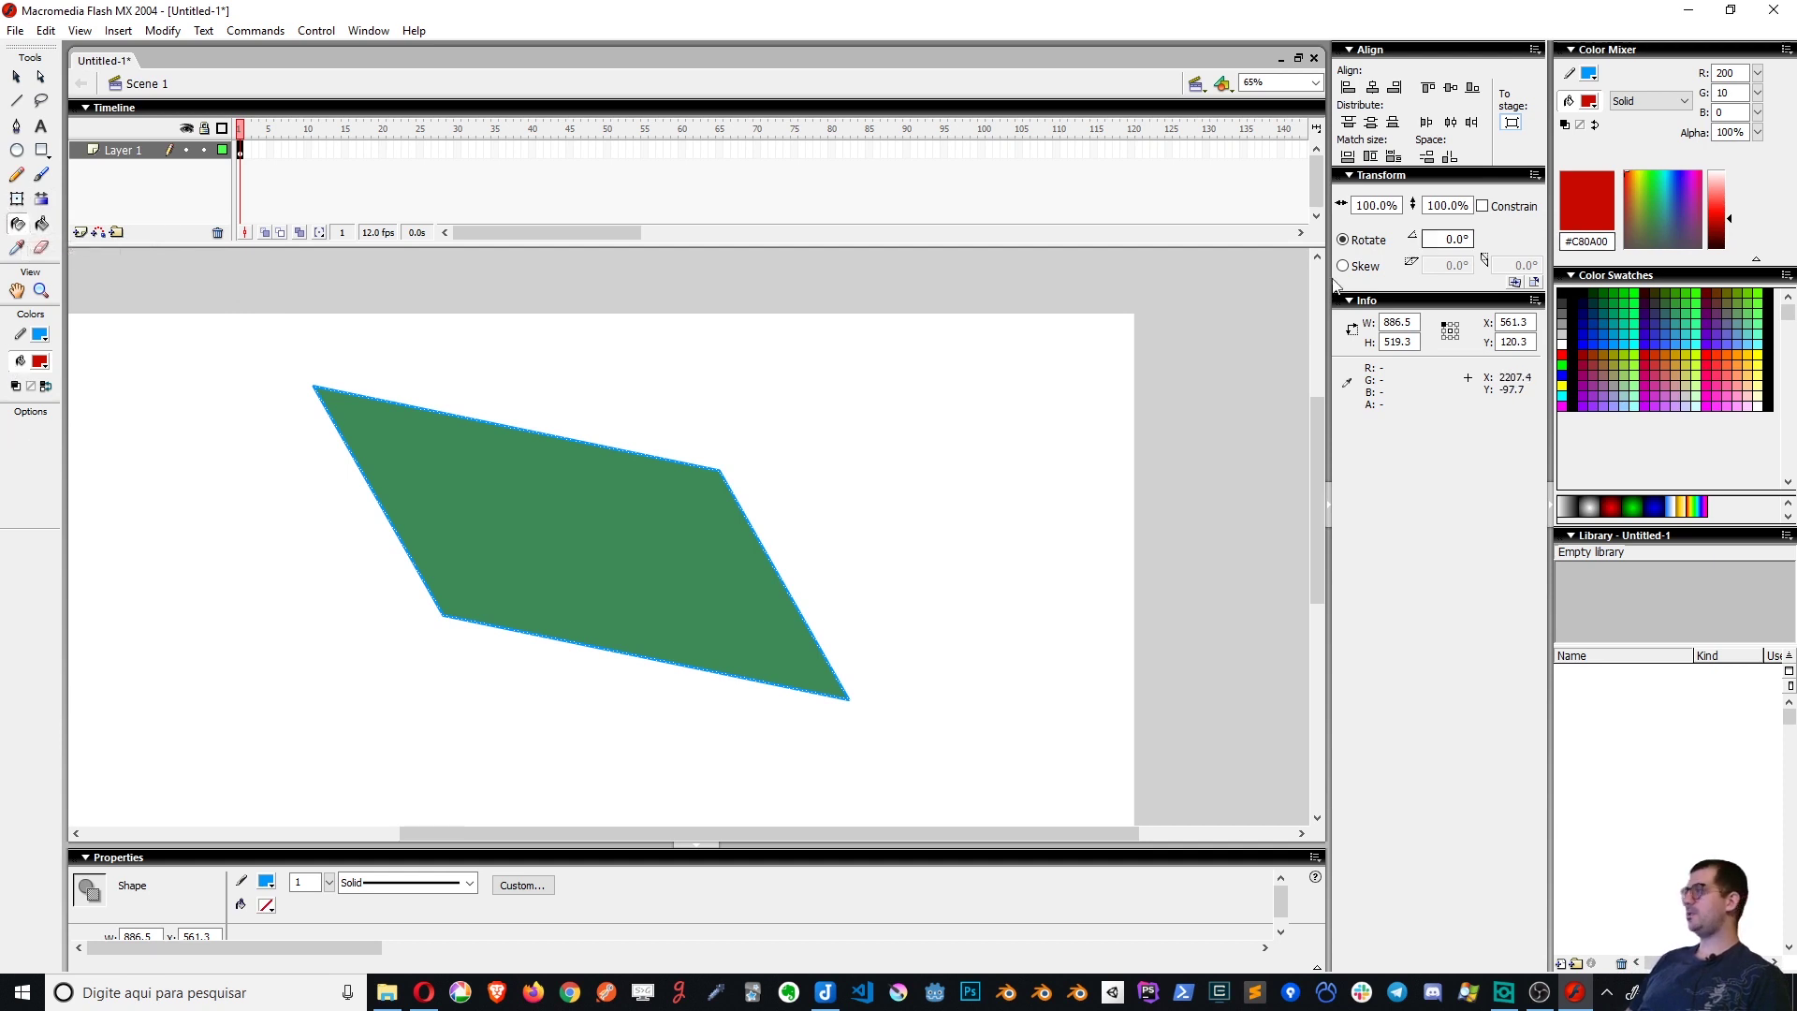
pyautogui.click(39, 334)
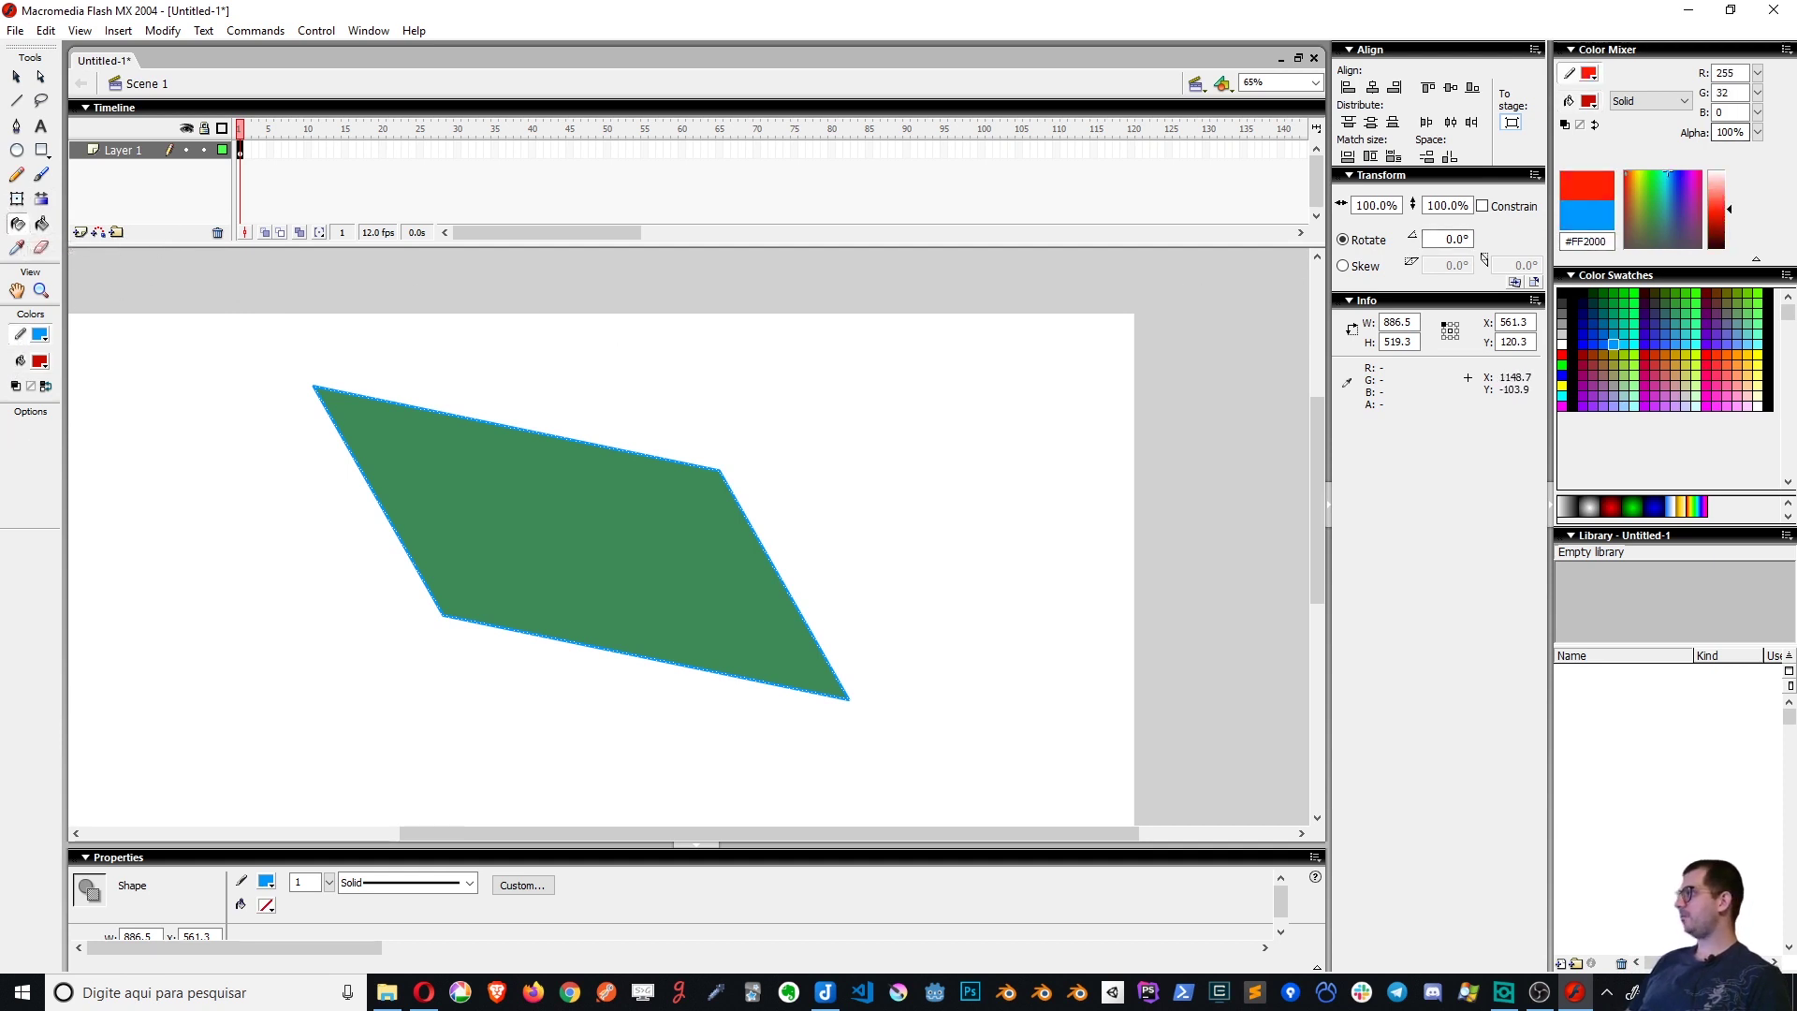
pyautogui.click(556, 547)
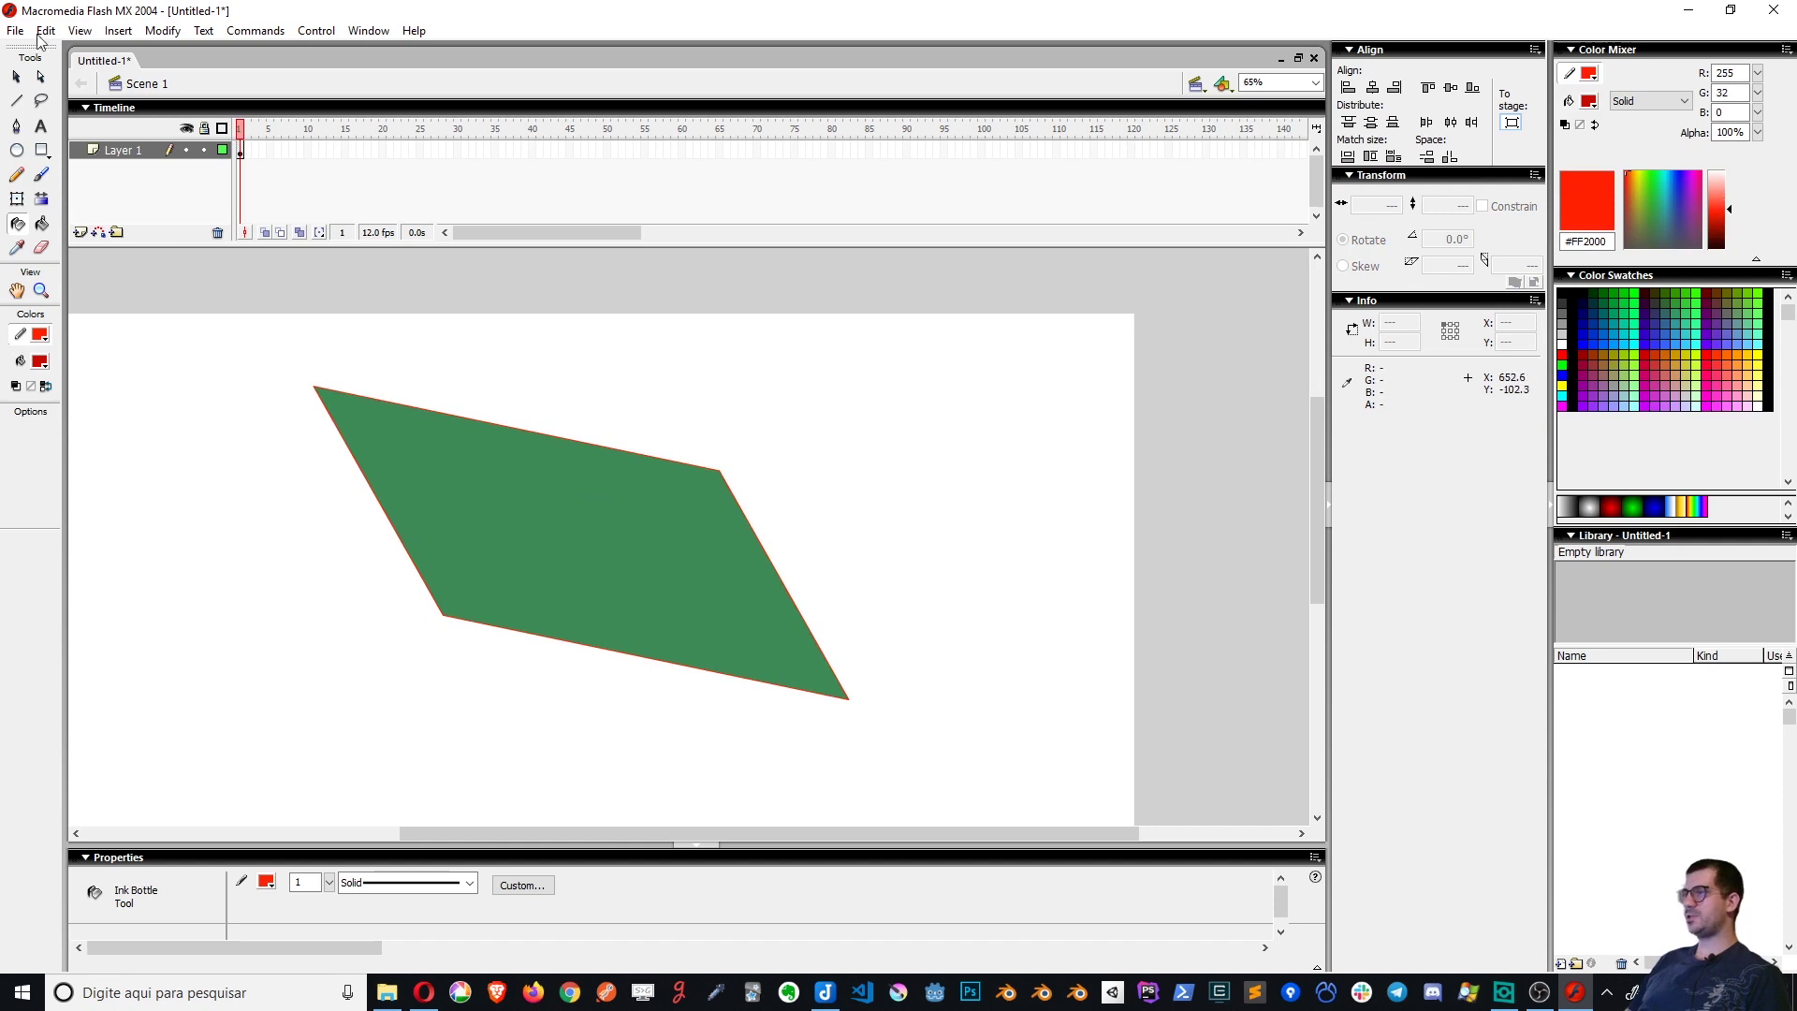
pyautogui.click(16, 77)
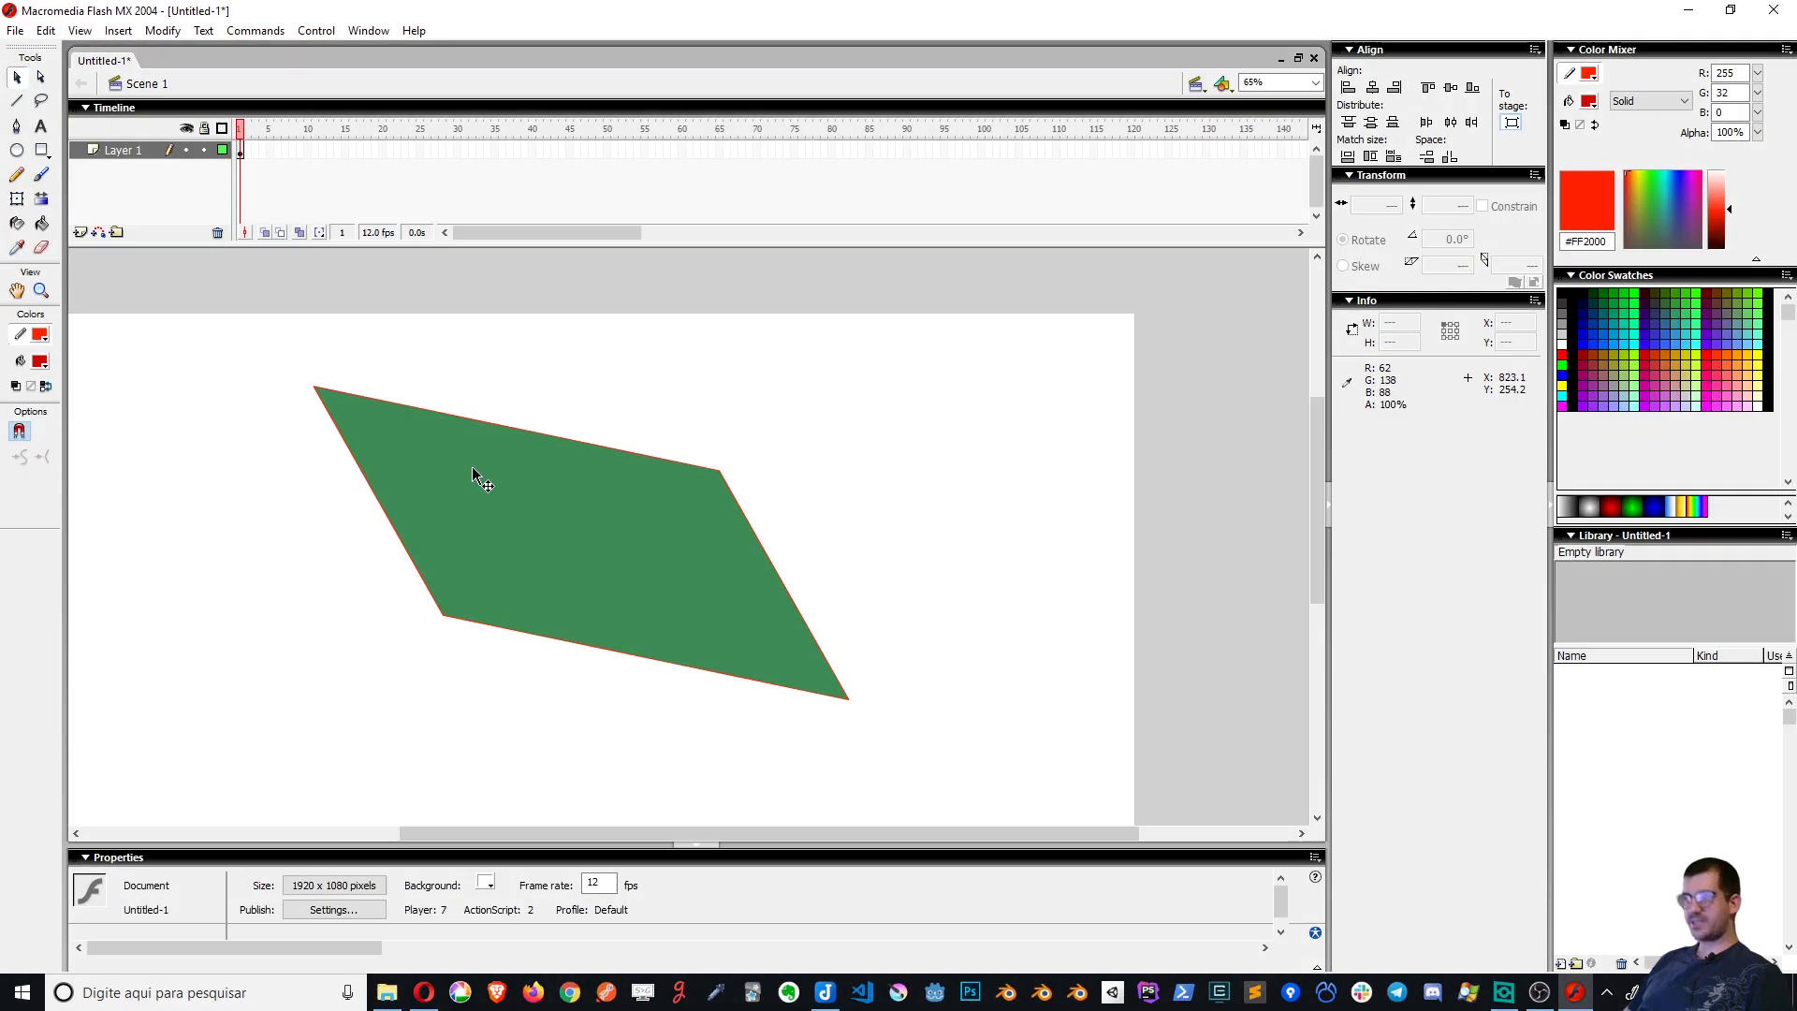
# Examine how the parallelogram's fill and red outline select, viewing its upper-left corner up close
pyautogui.doubleClick(472, 466)
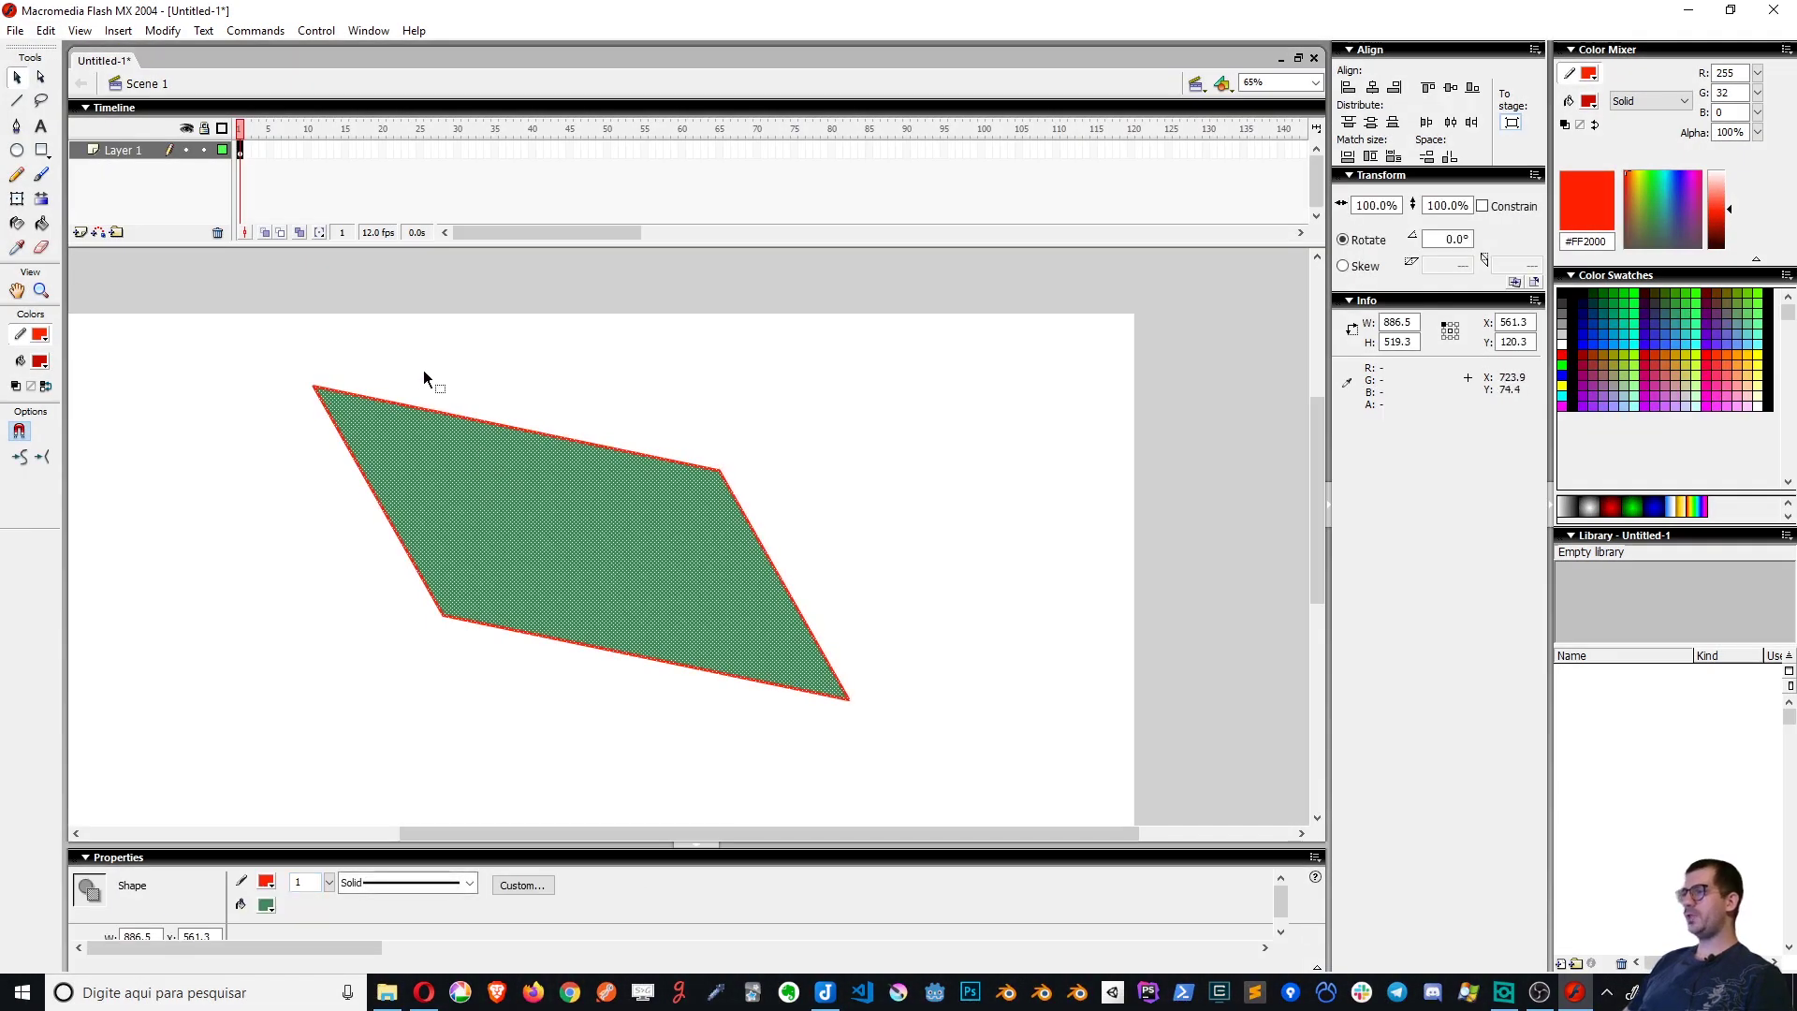
pyautogui.click(423, 368)
pyautogui.doubleClick(500, 426)
pyautogui.press('Escape')
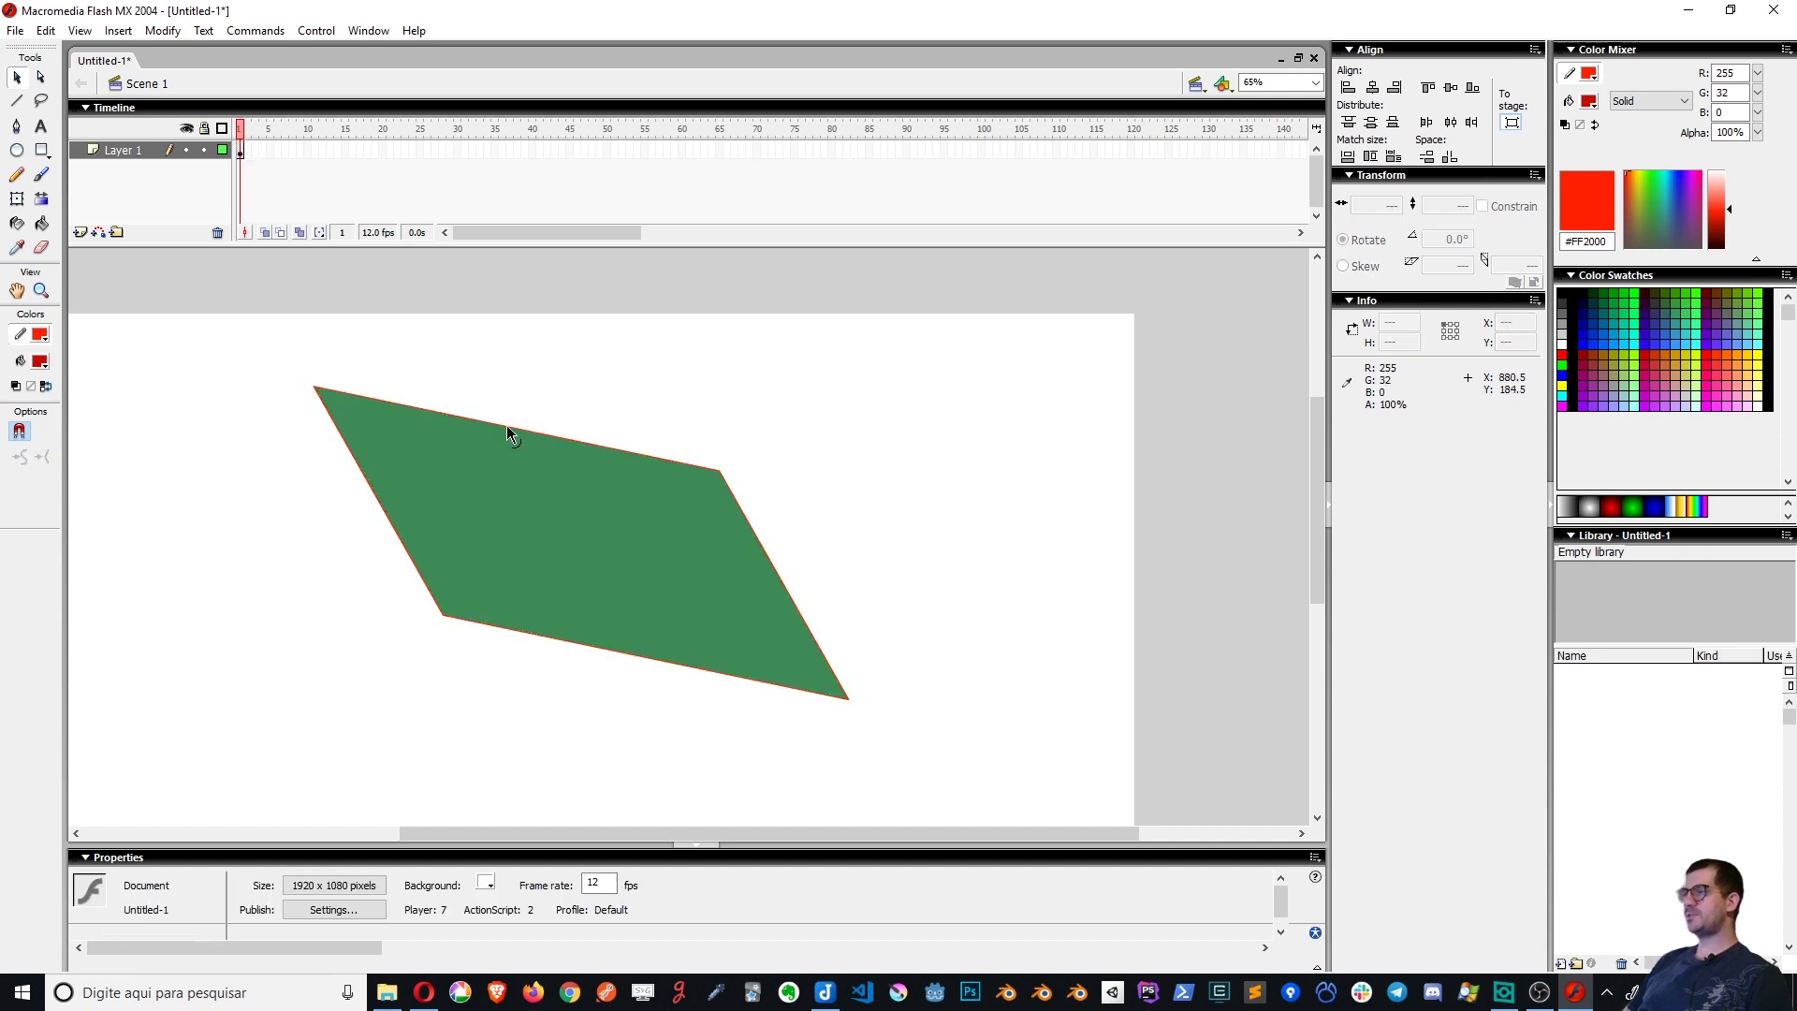
pyautogui.press('z')
pyautogui.moveTo(277, 363); pyautogui.dragTo(458, 474)
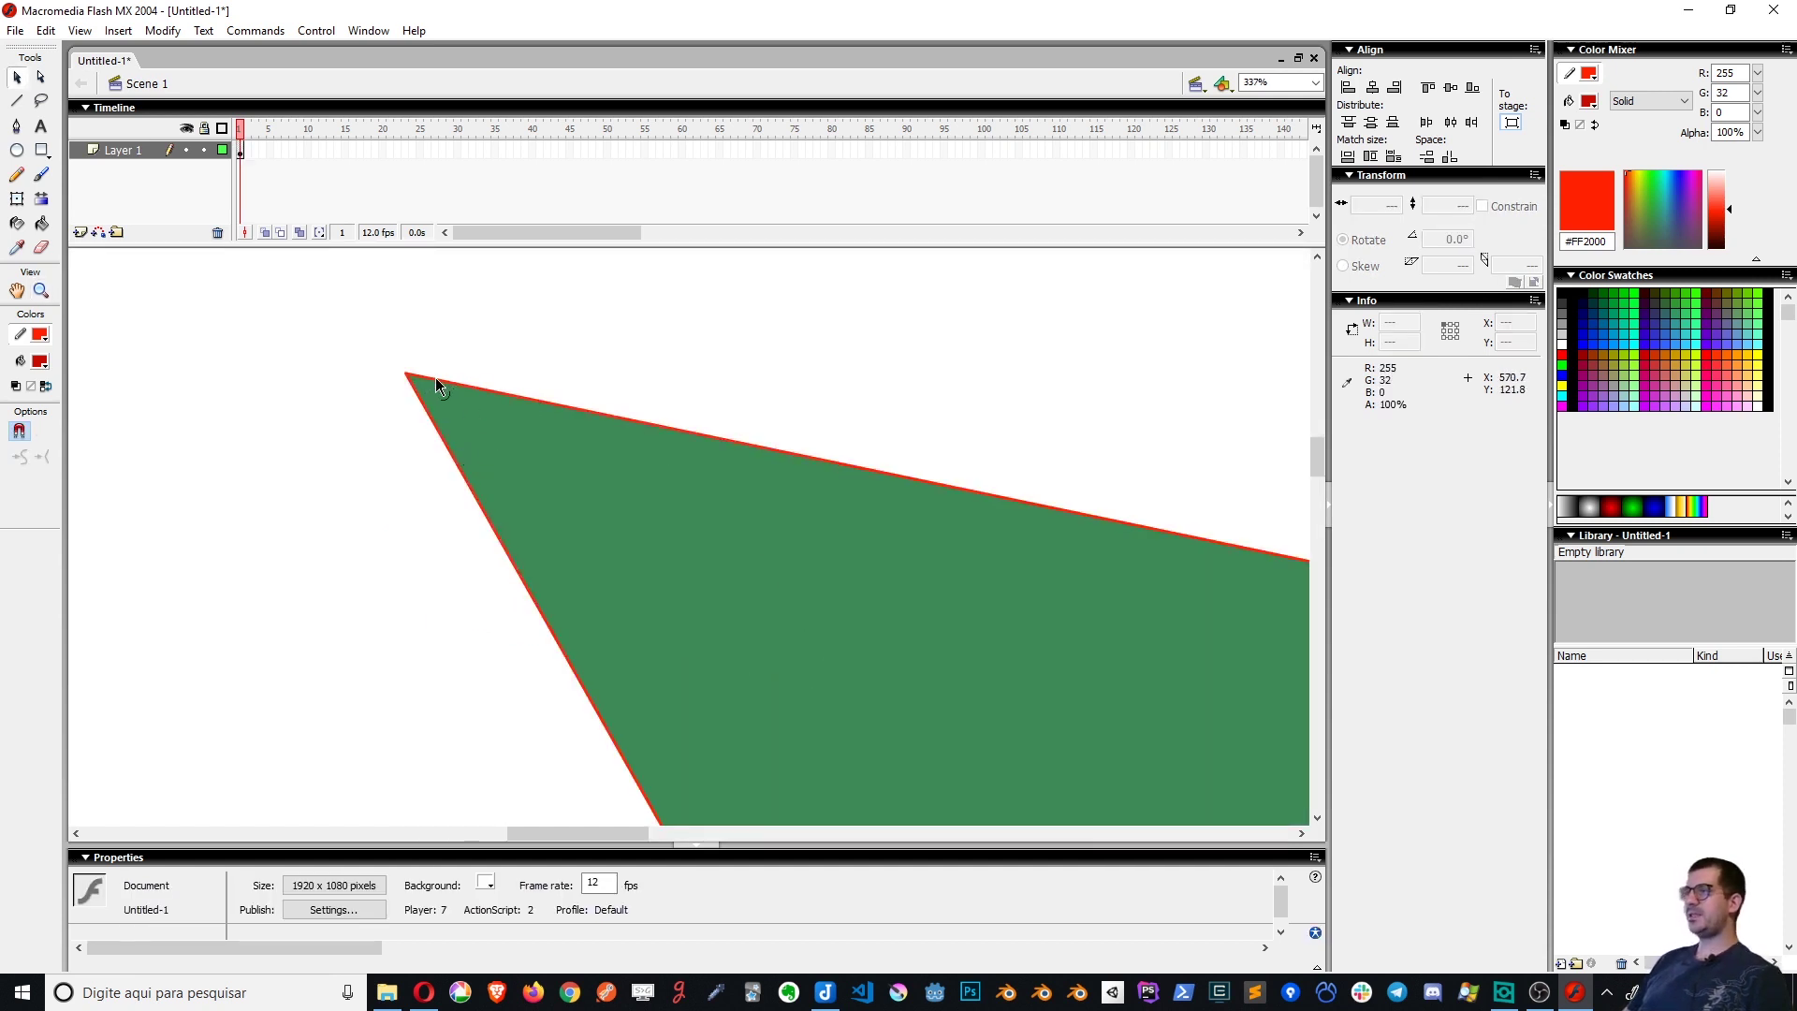
pyautogui.click(436, 381)
pyautogui.click(470, 346)
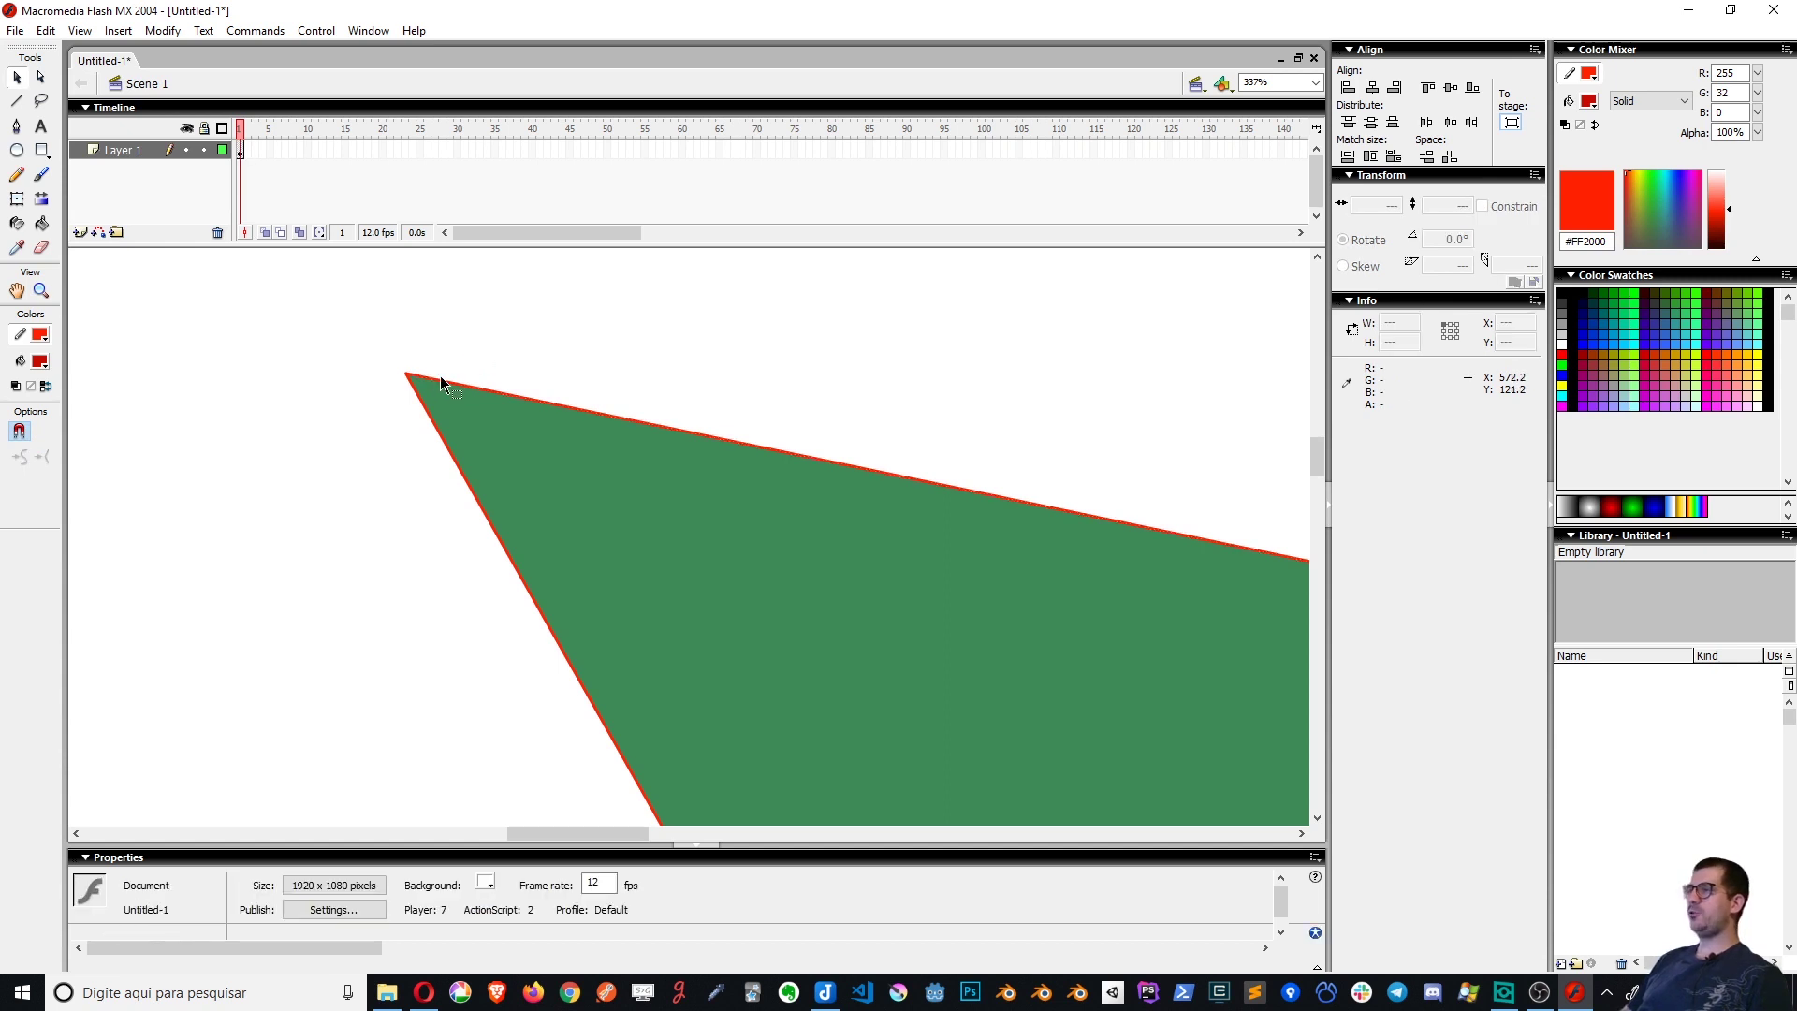
pyautogui.moveTo(454, 346); pyautogui.dragTo(504, 397)
pyautogui.click(558, 374)
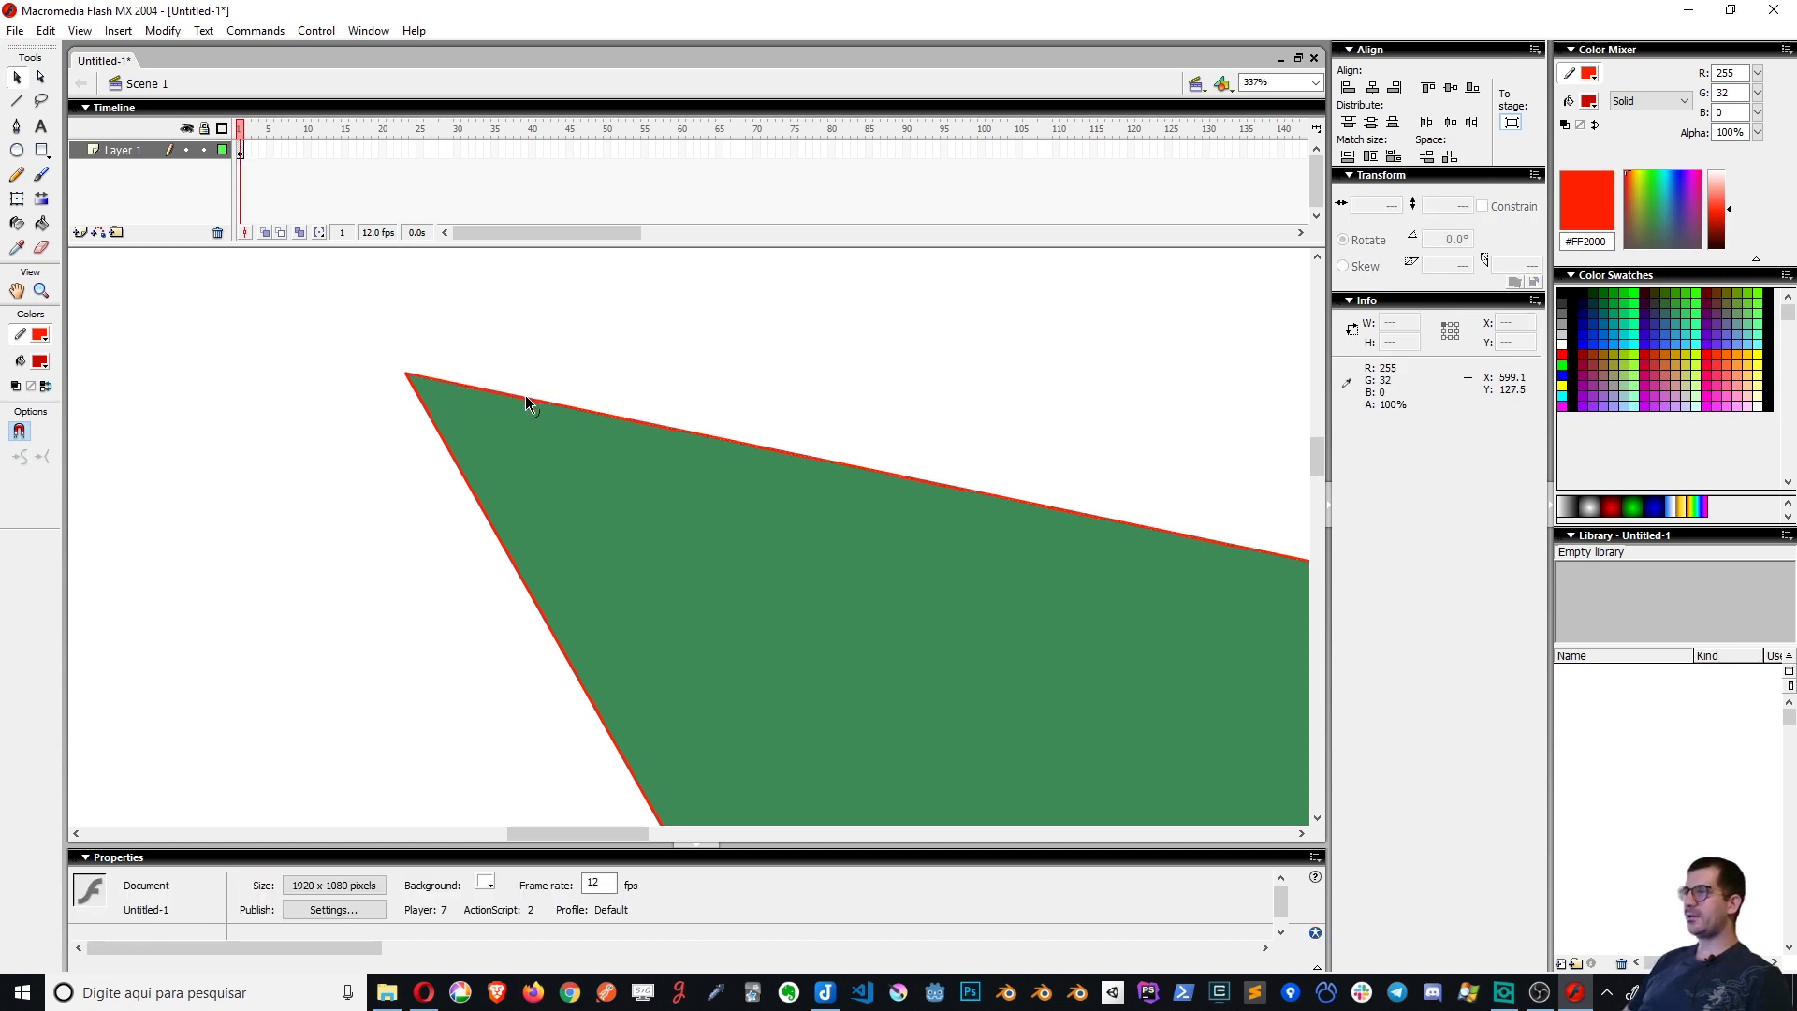
# Select the parallelogram's entire red outline and set its stroke height to 4
pyautogui.doubleClick(526, 402)
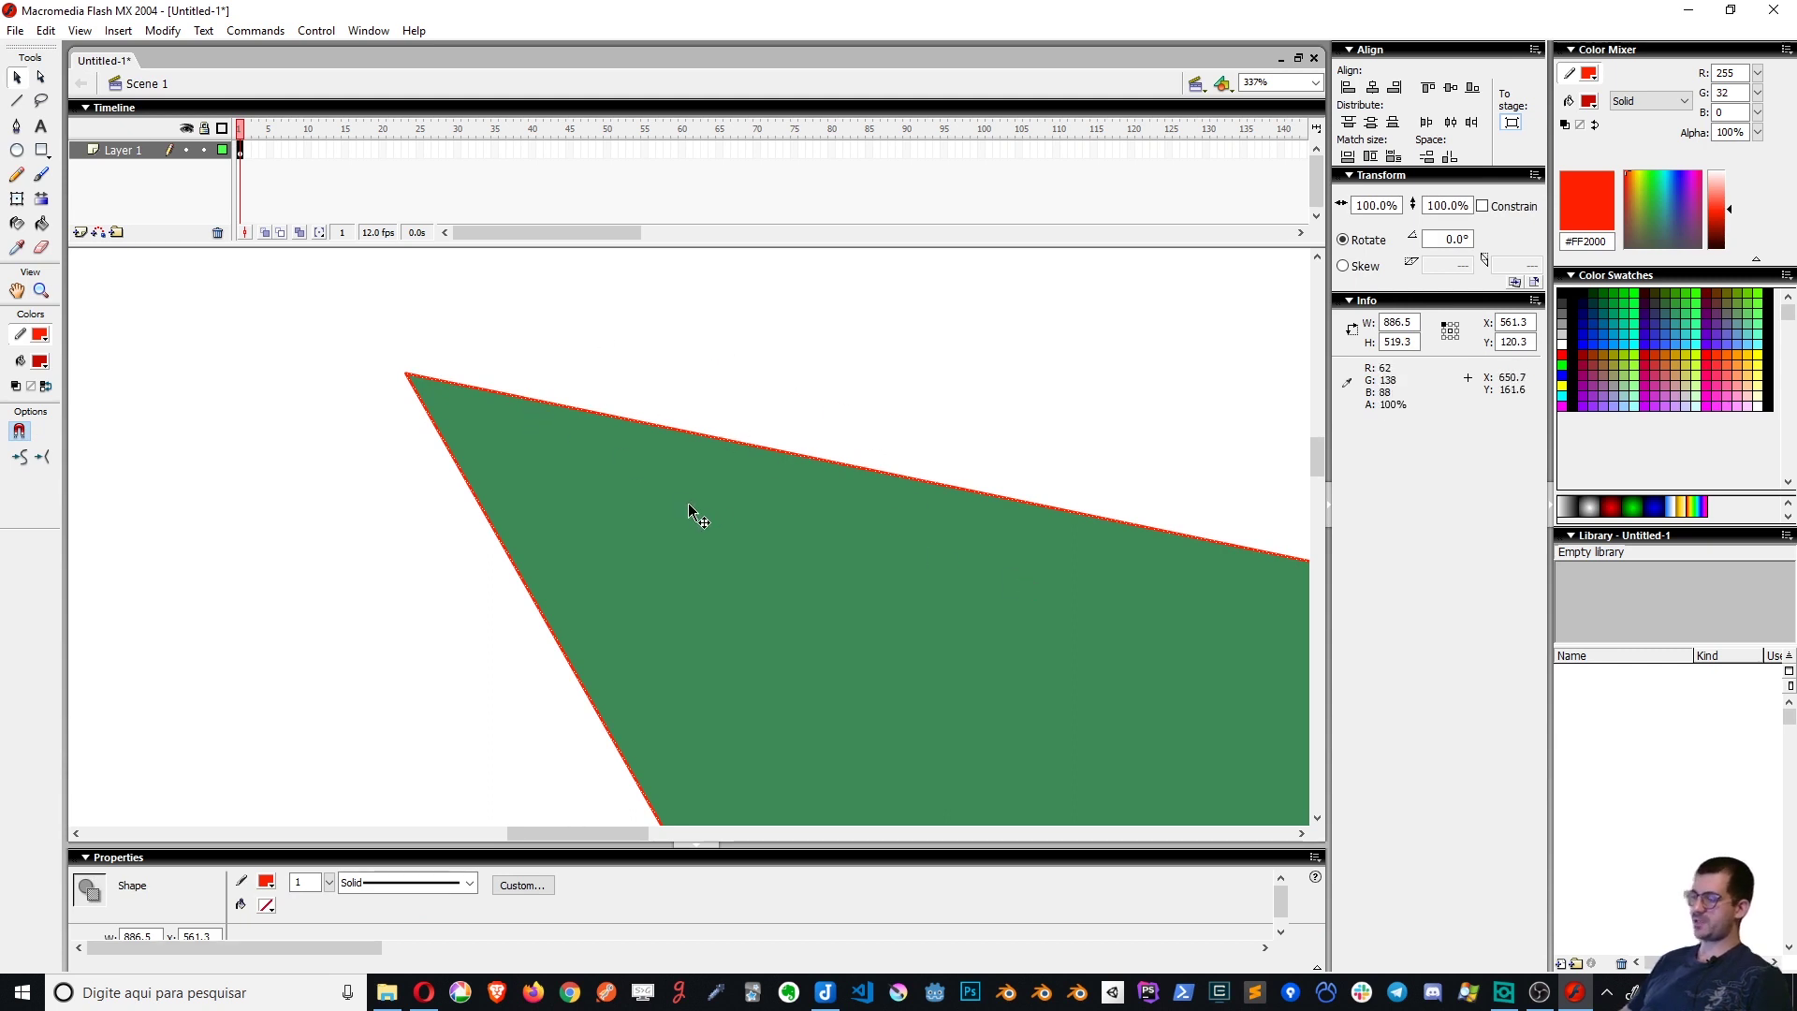
pyautogui.hotkey('ctrl', '-')
pyautogui.hotkey('ctrl', '-')
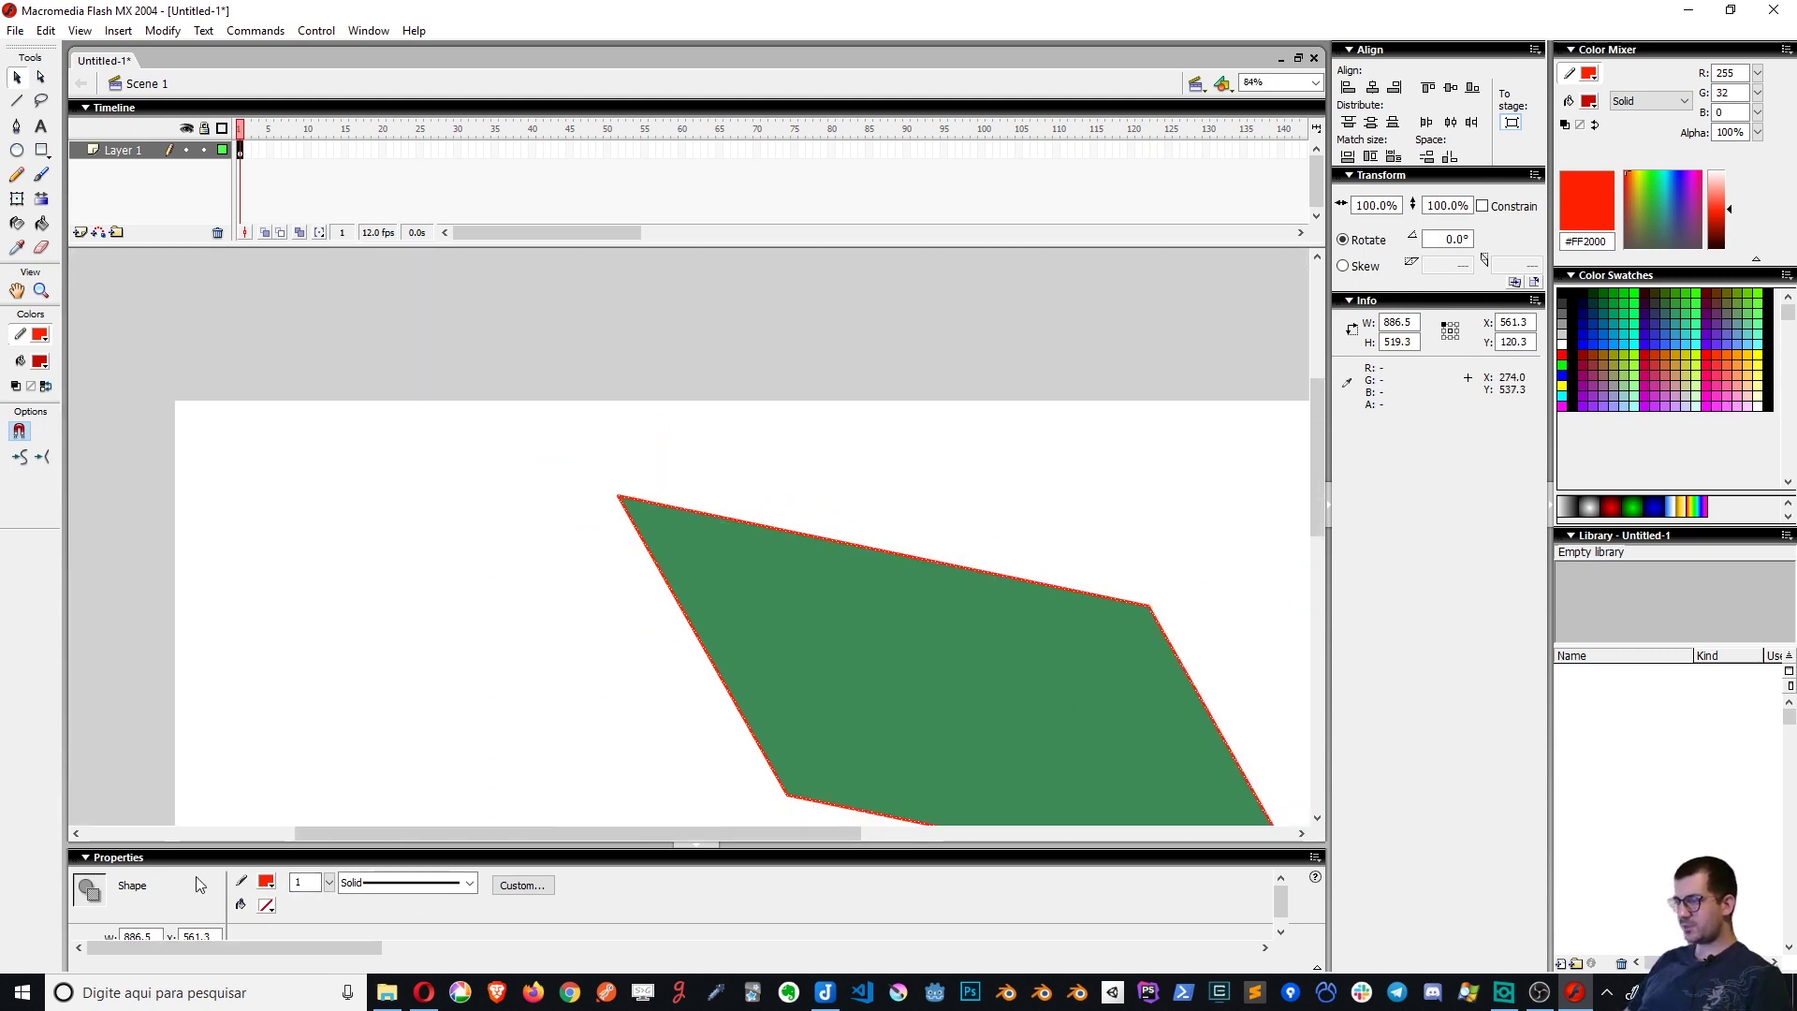
pyautogui.doubleClick(298, 882)
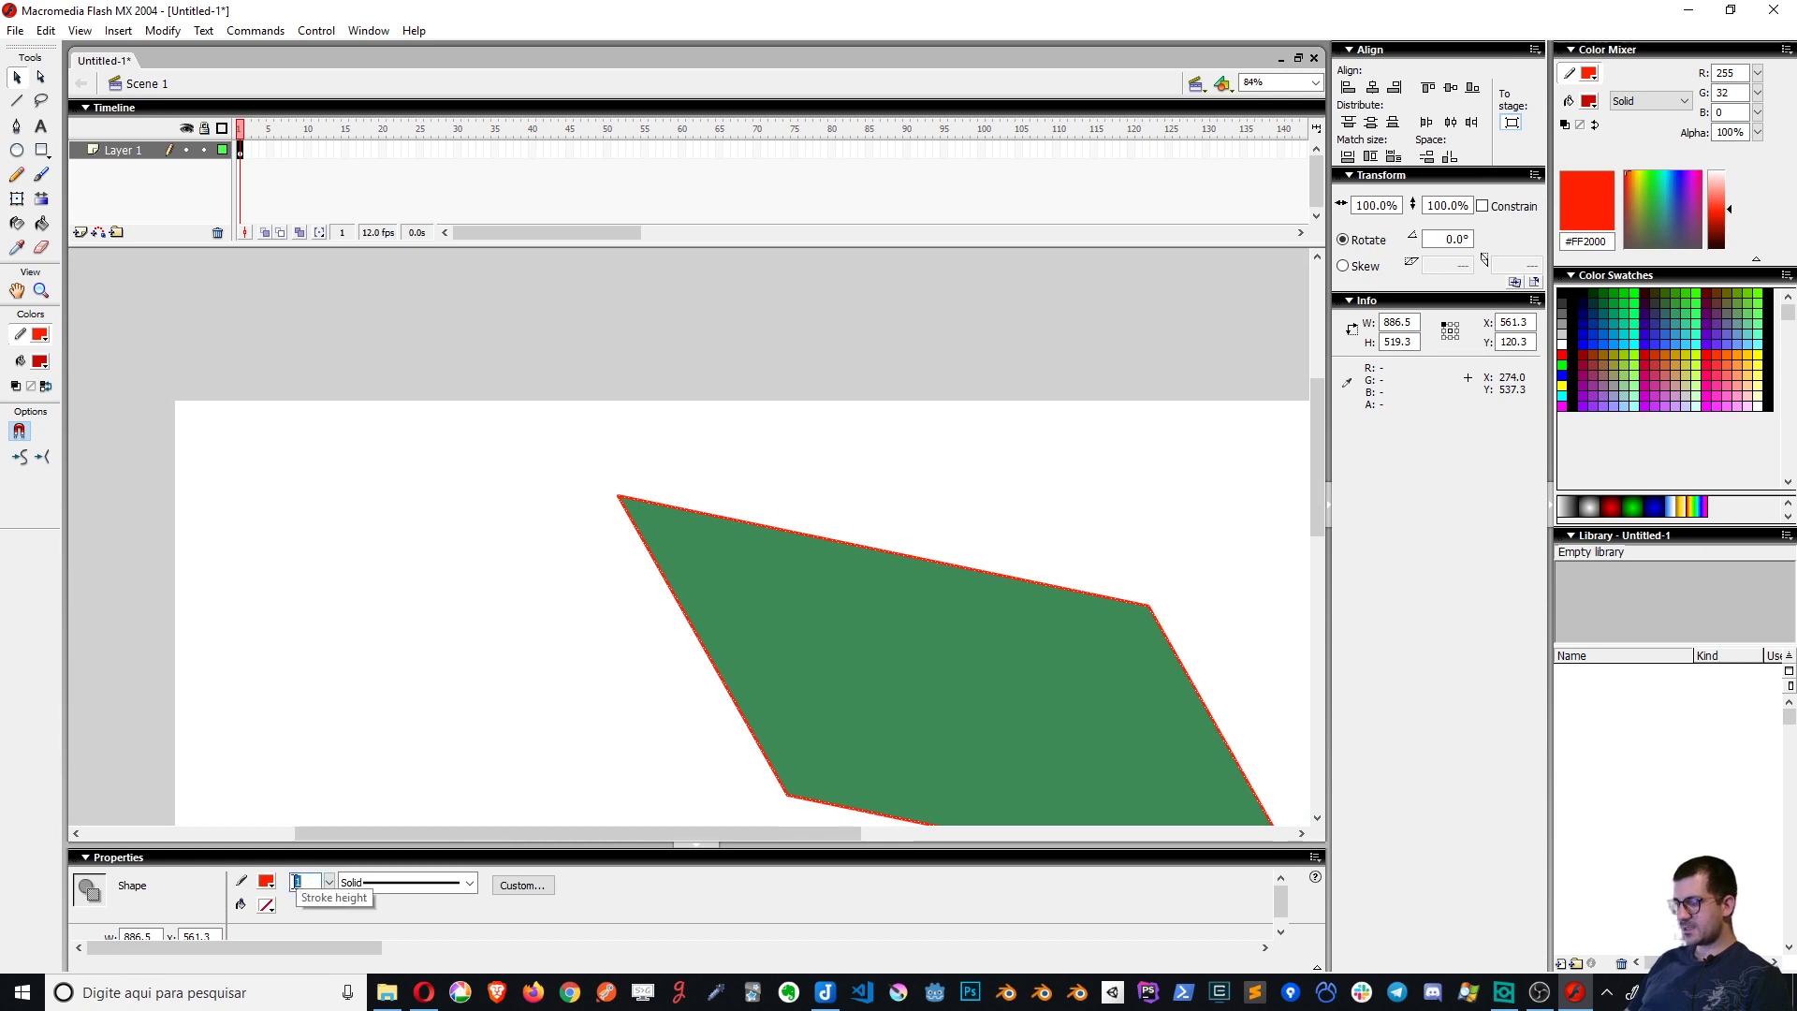
pyautogui.write('4')
pyautogui.click(626, 733)
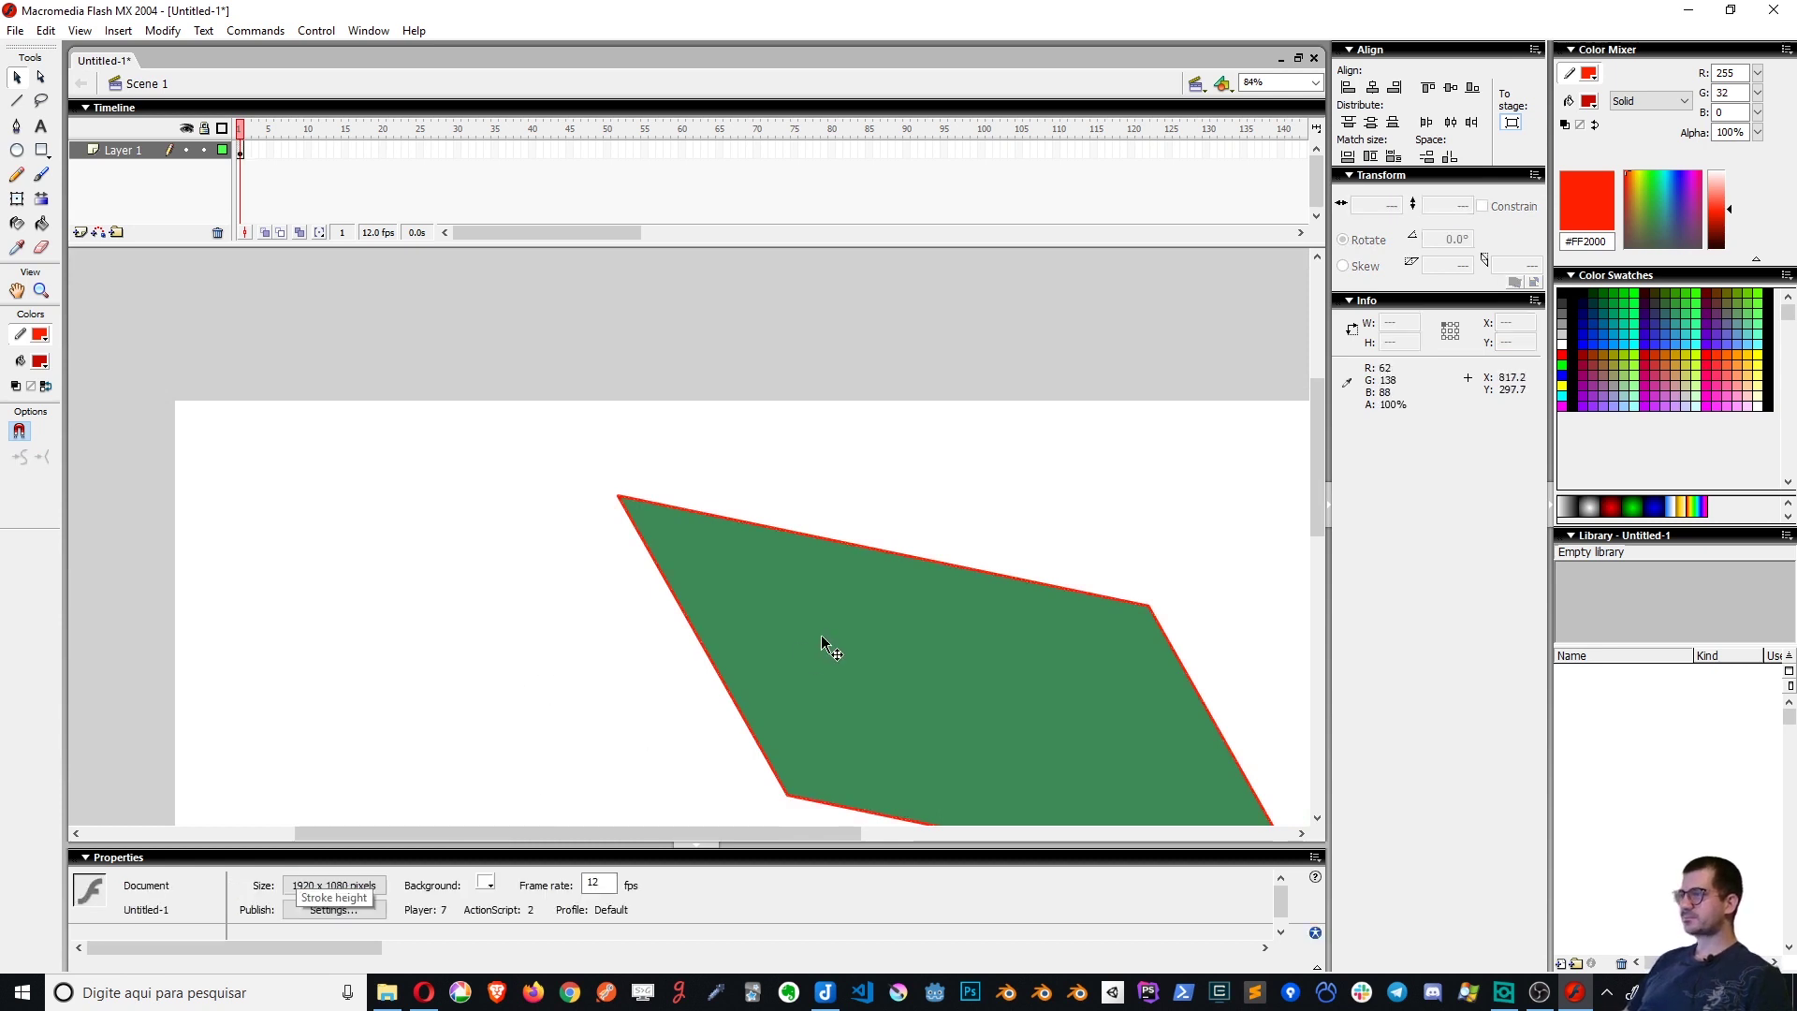
# Try a stroke height of 12 on the parallelogram's entire outline, and set it to 10 instead
pyautogui.doubleClick(710, 512)
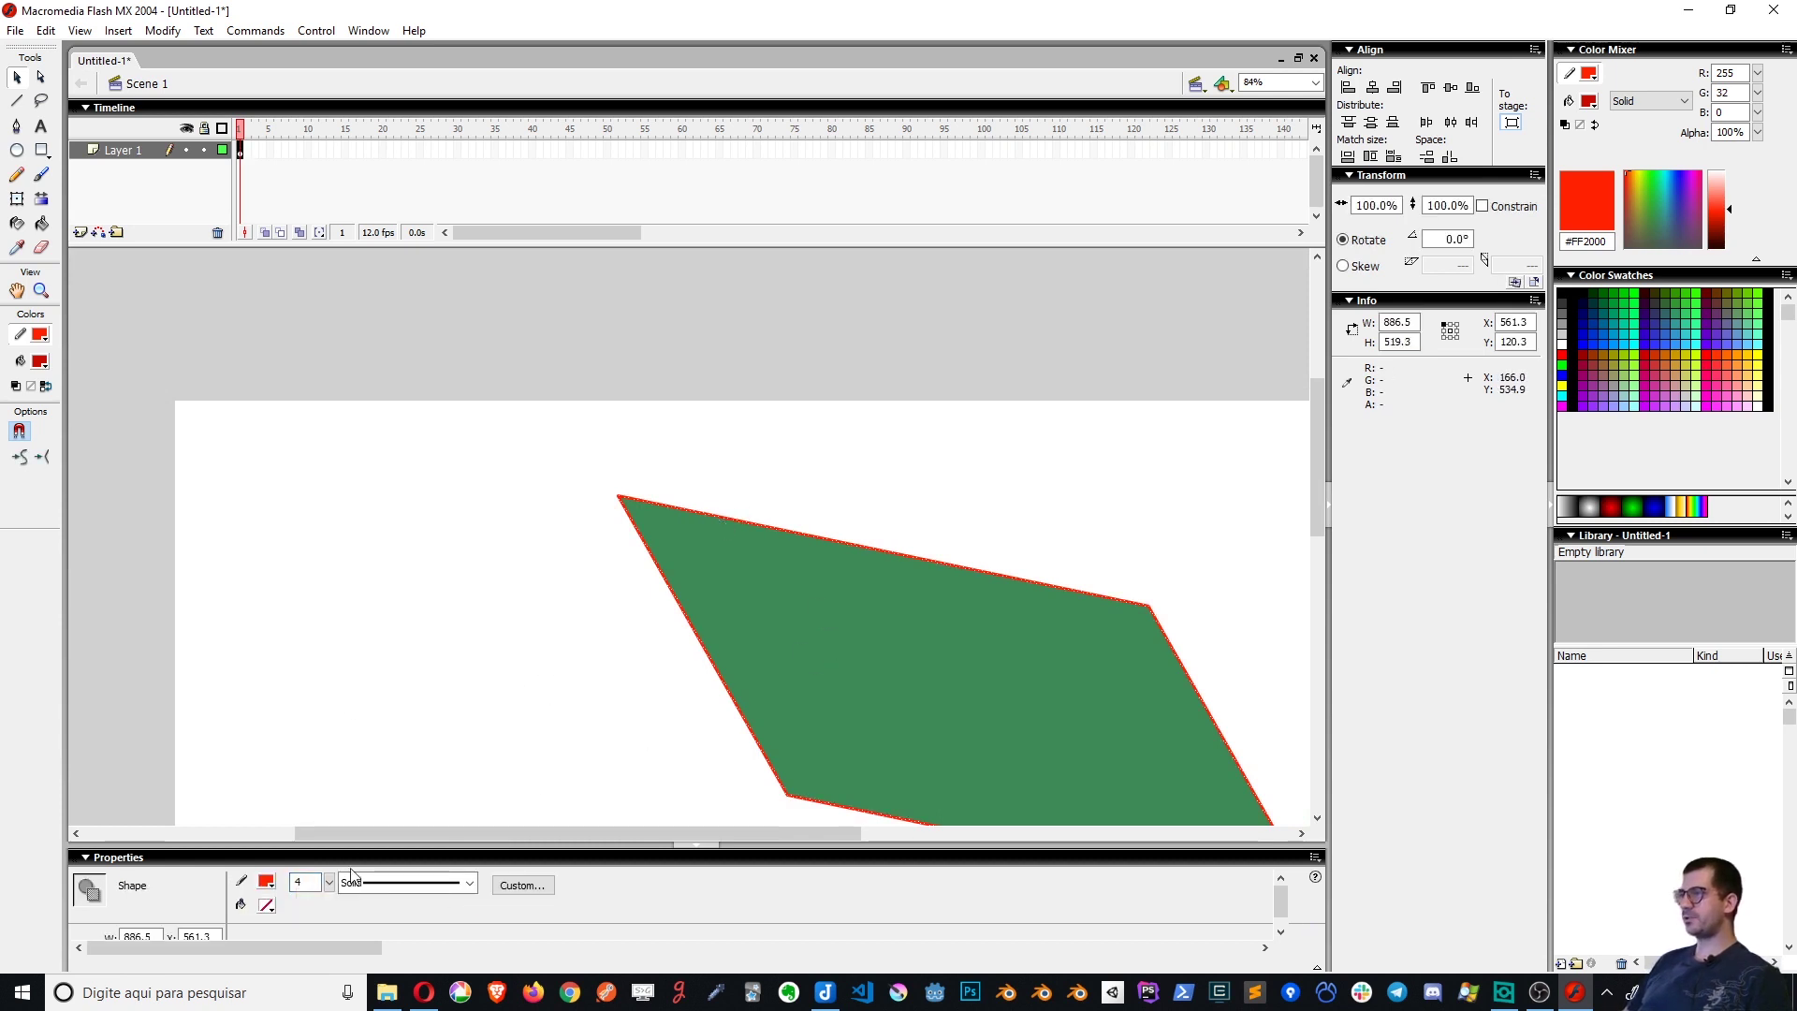
pyautogui.doubleClick(304, 887)
pyautogui.press('Return')
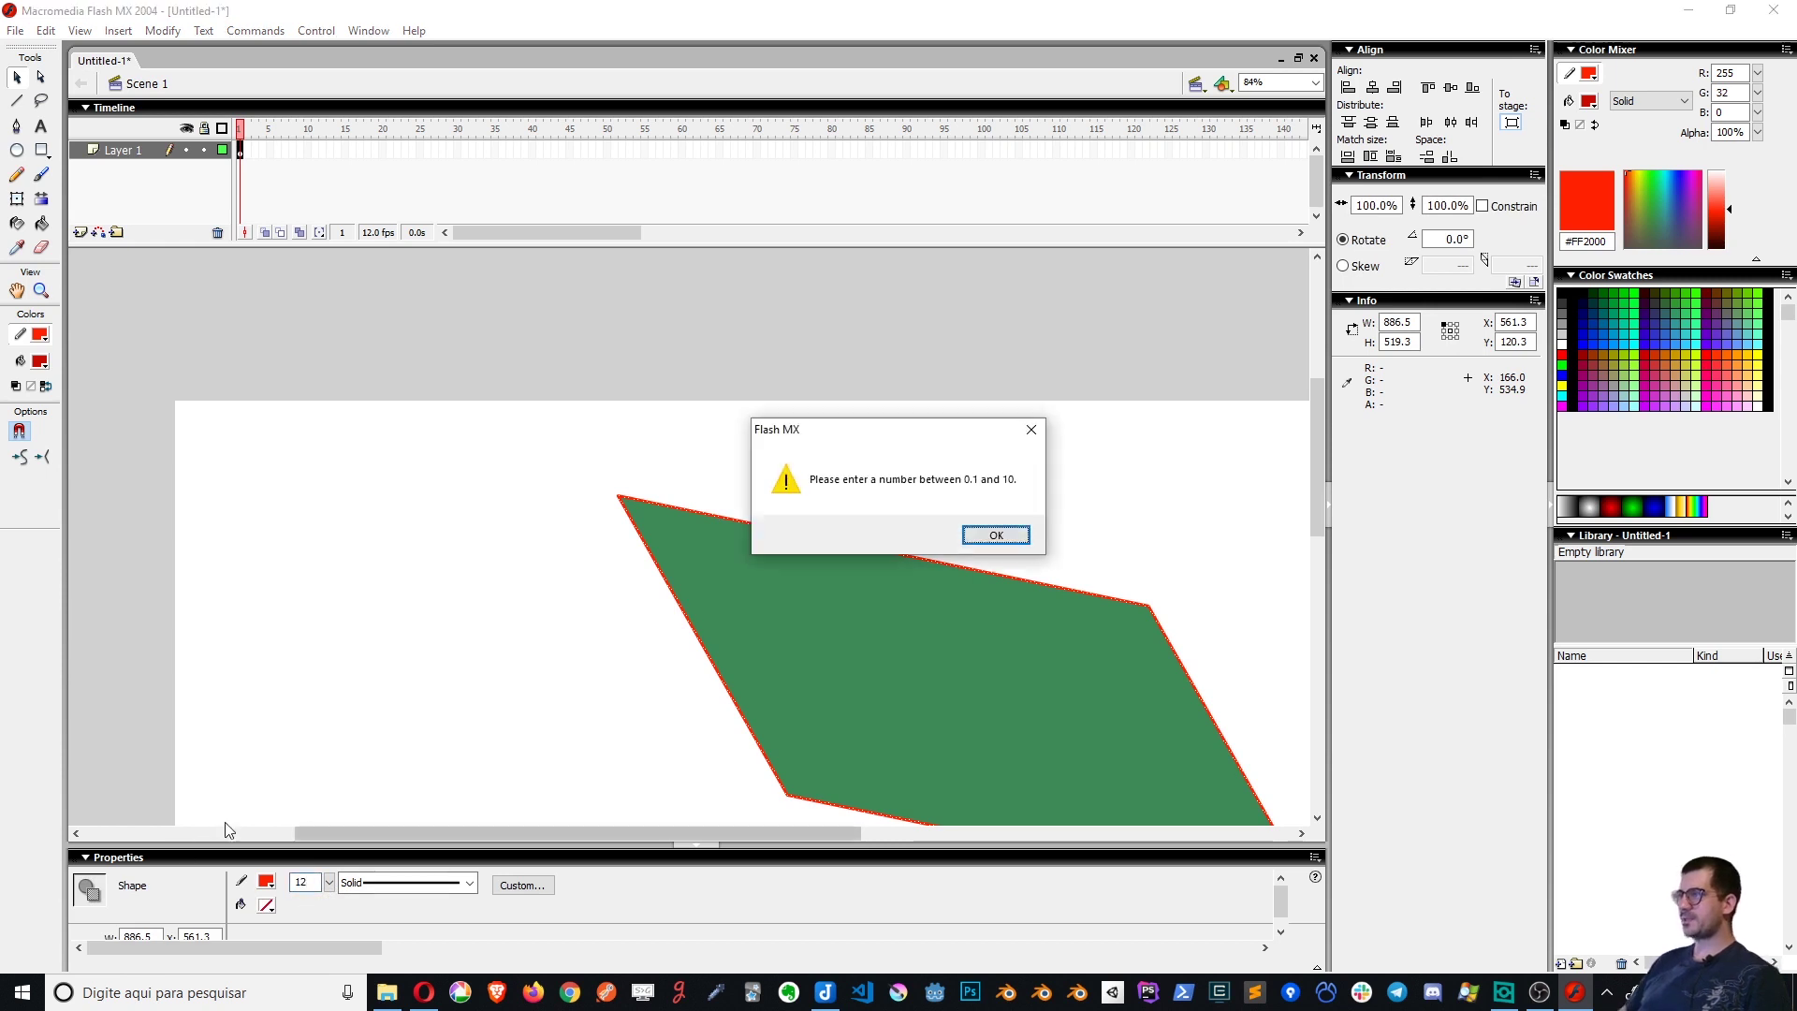
pyautogui.click(996, 534)
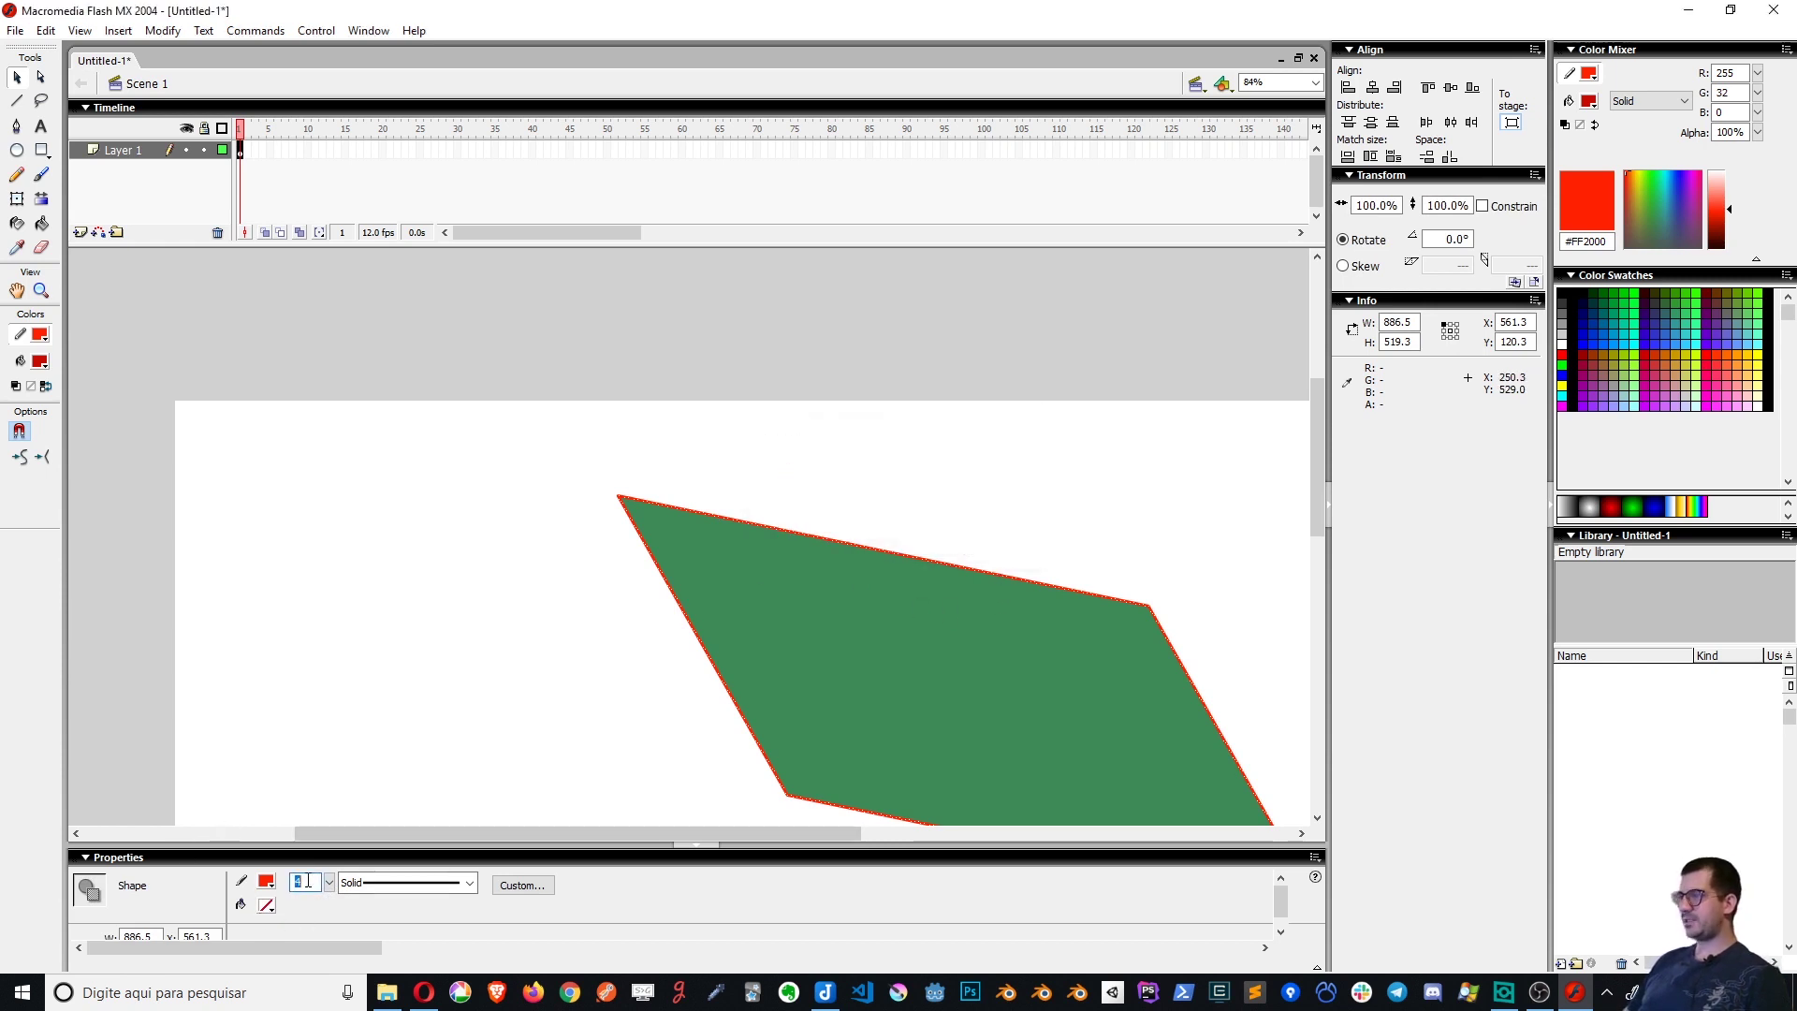
pyautogui.write('10')
pyautogui.press('Return')
pyautogui.click(562, 711)
# Move the parallelogram's green fill and thick red outline together to the left on the stage
pyautogui.click(914, 686)
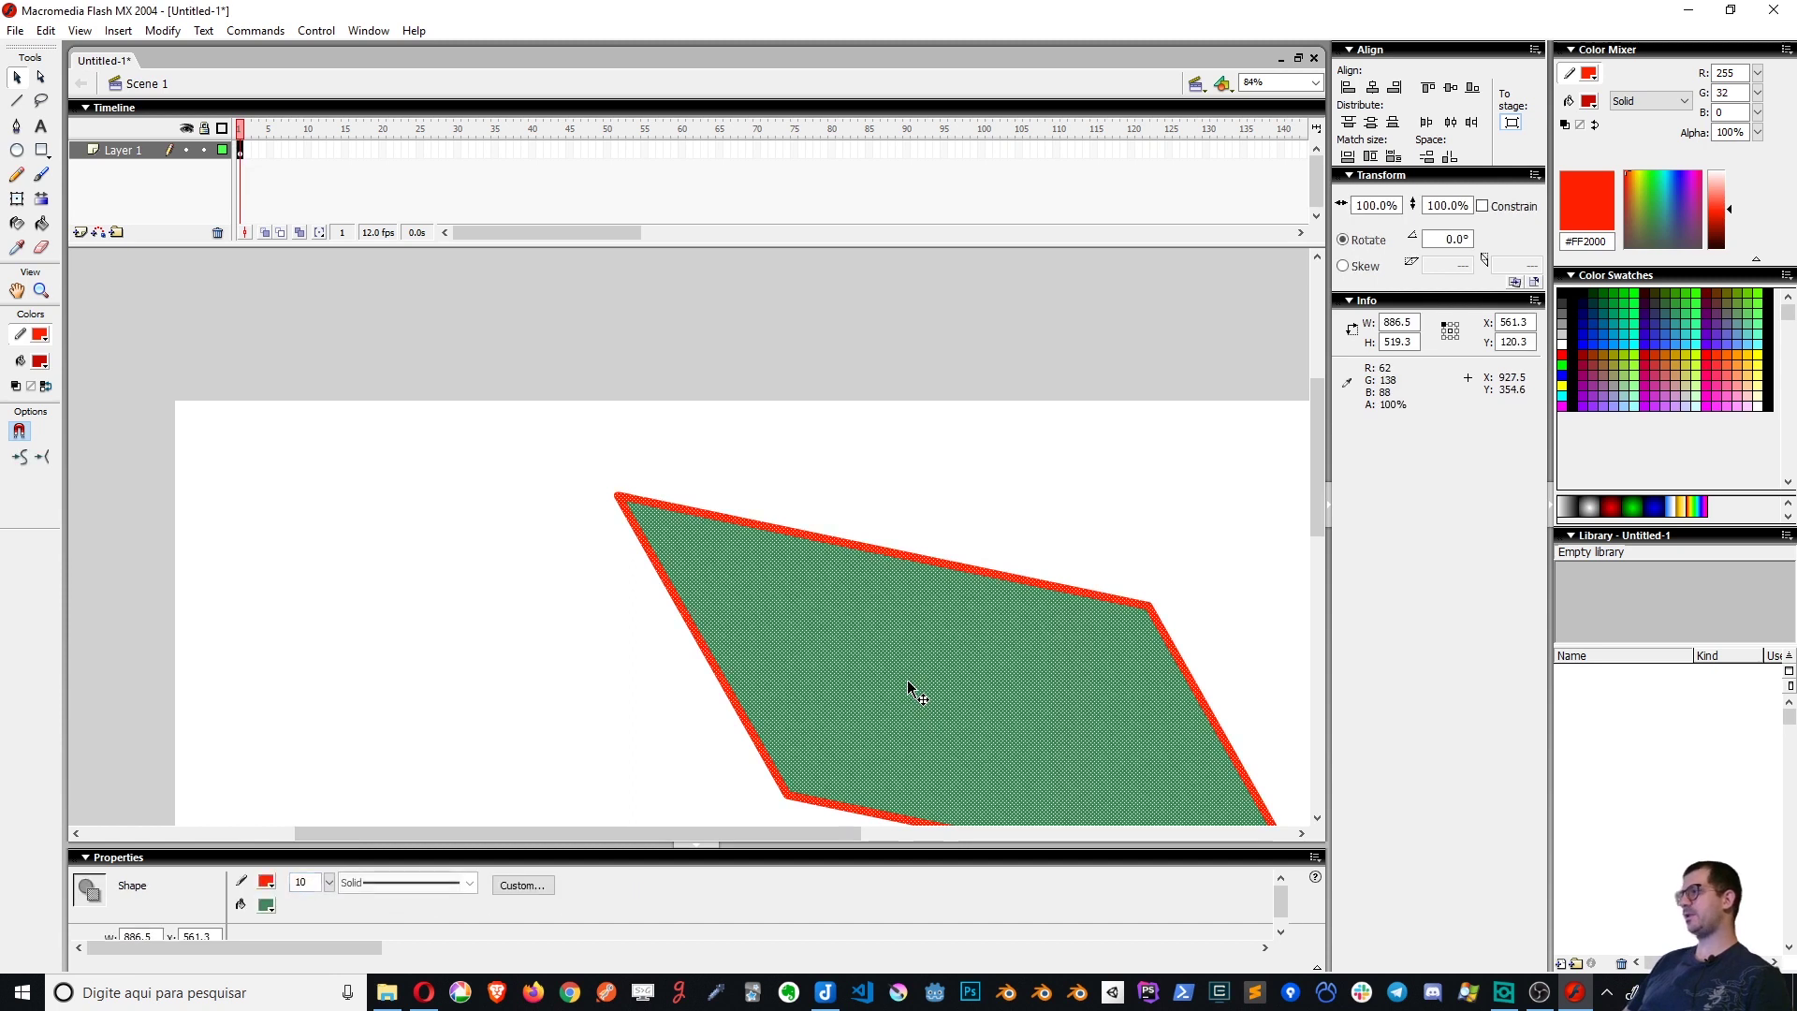
pyautogui.moveTo(914, 686); pyautogui.dragTo(694, 666)
pyautogui.click(994, 506)
# Bend the parallelogram's upper edge into a wavy curve, undoing the more strongly bulged attempts
pyautogui.moveTo(858, 561); pyautogui.dragTo(865, 504)
pyautogui.hotkey('ctrl', 'z')
pyautogui.moveTo(640, 529); pyautogui.dragTo(630, 449)
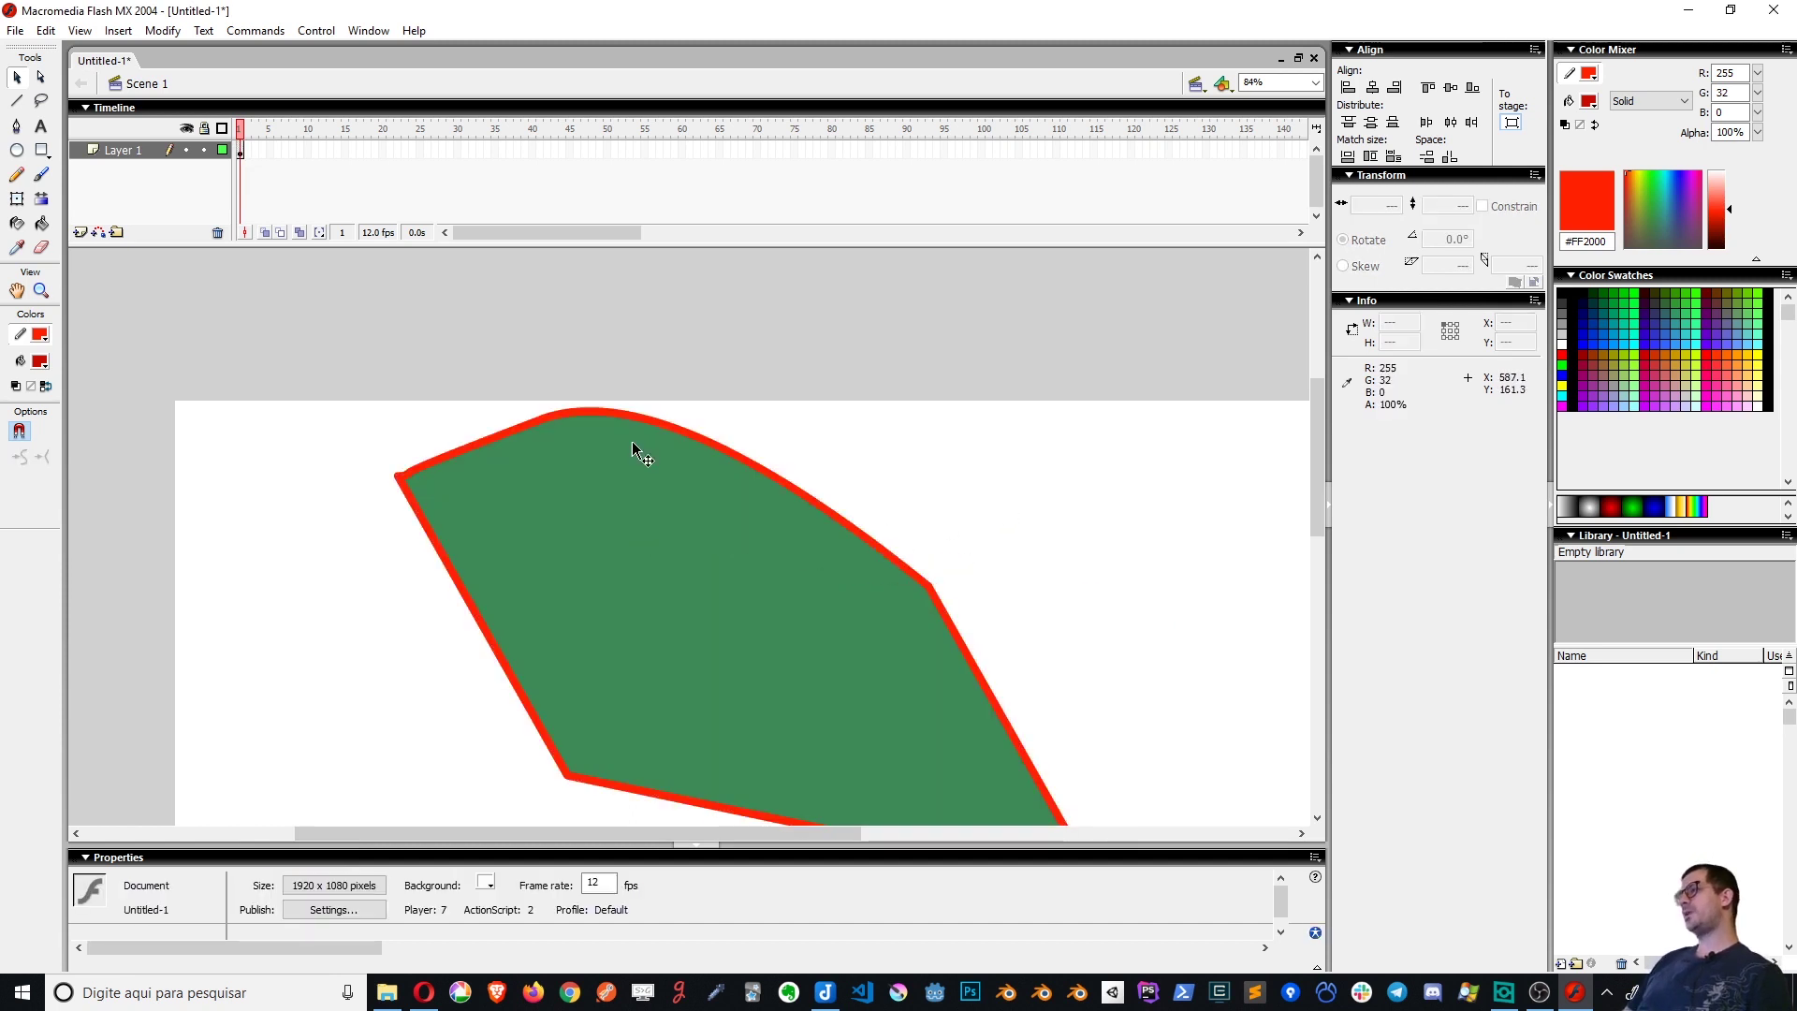
pyautogui.hotkey('ctrl', 'z')
pyautogui.moveTo(663, 526); pyautogui.dragTo(682, 458)
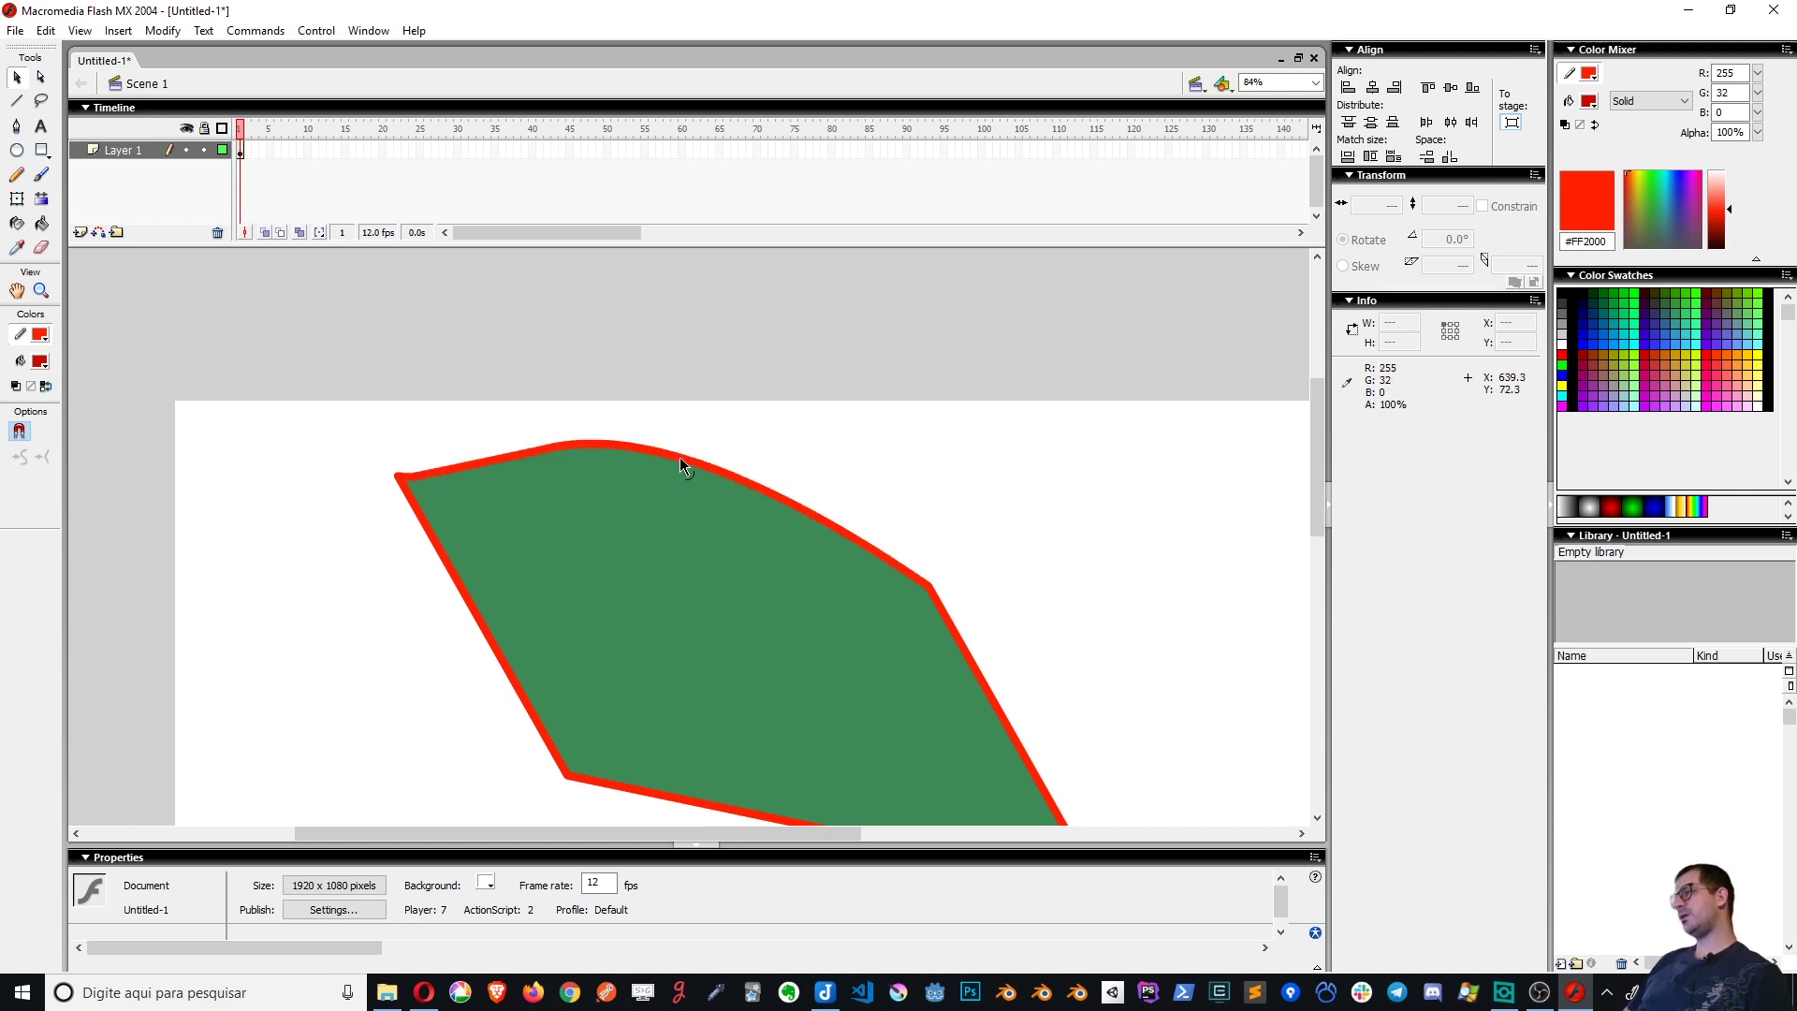
pyautogui.hotkey('ctrl', 'z')
pyautogui.moveTo(662, 525); pyautogui.dragTo(687, 492)
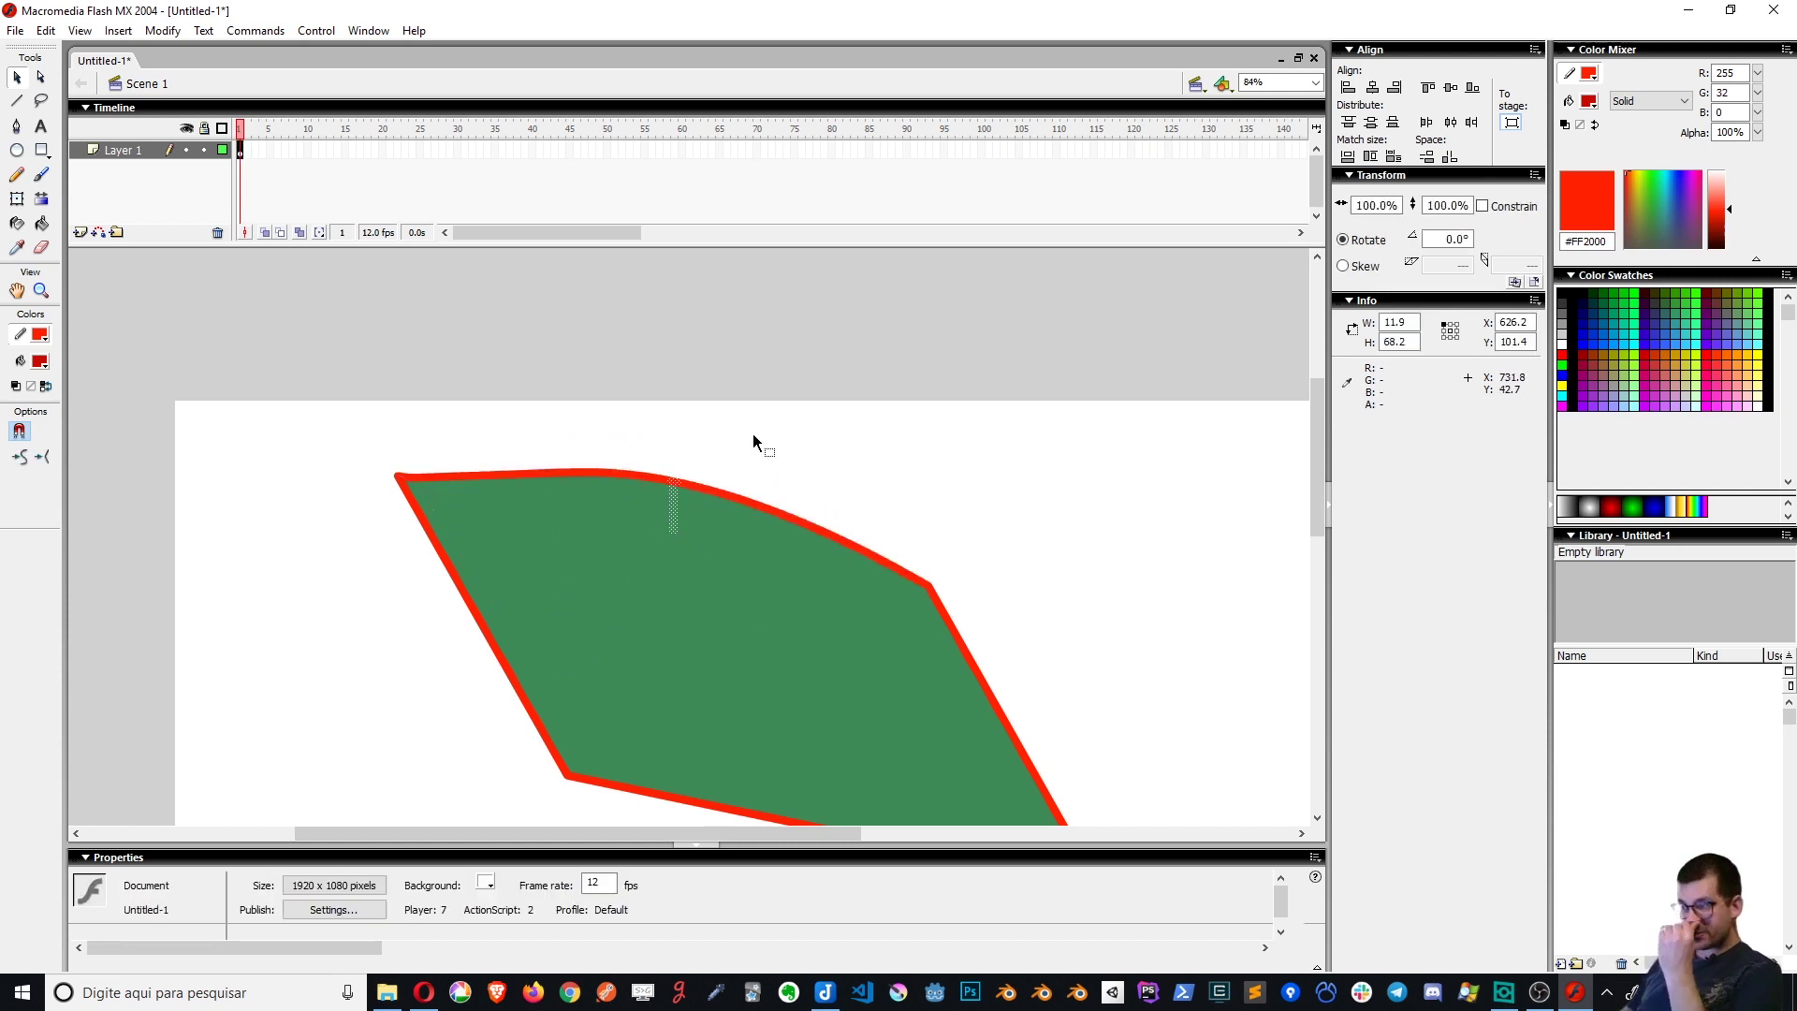
pyautogui.moveTo(660, 585)
pyautogui.mouseDown()
pyautogui.moveTo(646, 463)
pyautogui.moveTo(686, 409)
pyautogui.moveTo(670, 508)
pyautogui.moveTo(682, 489)
pyautogui.mouseUp()
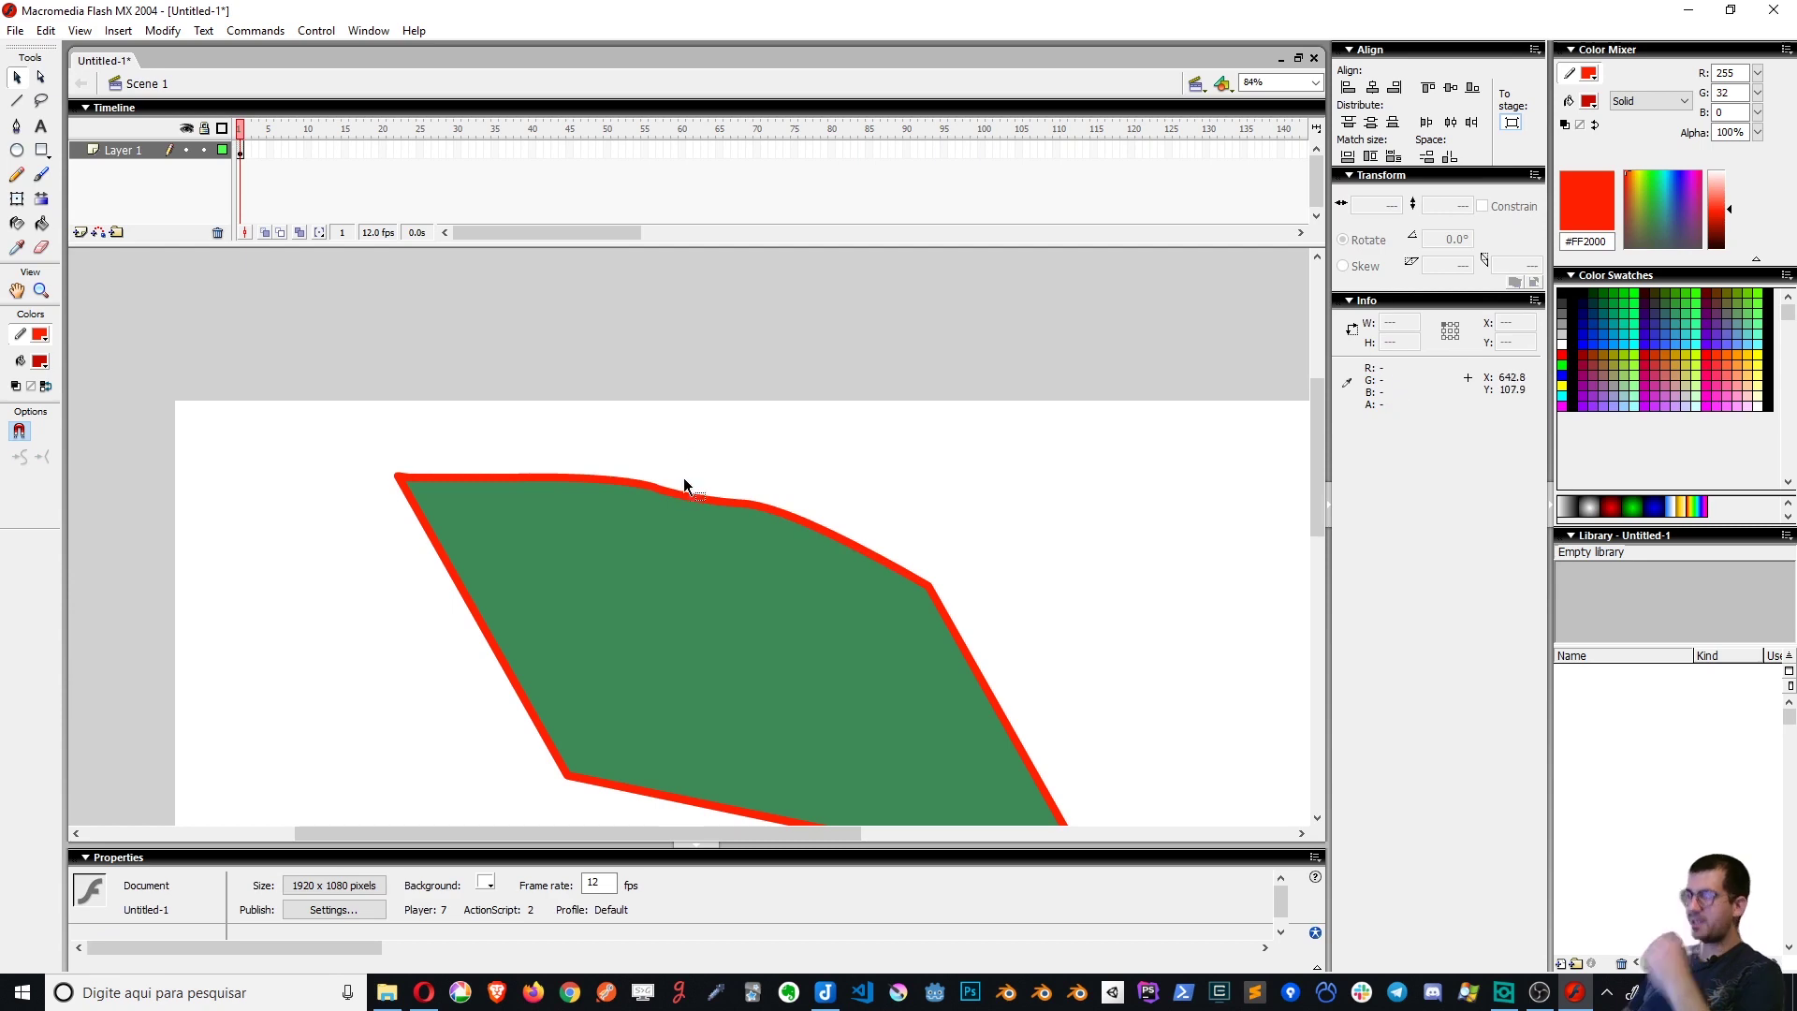
# Select the whole shape with its outline and apply Convert Lines to Fills
pyautogui.click(674, 568)
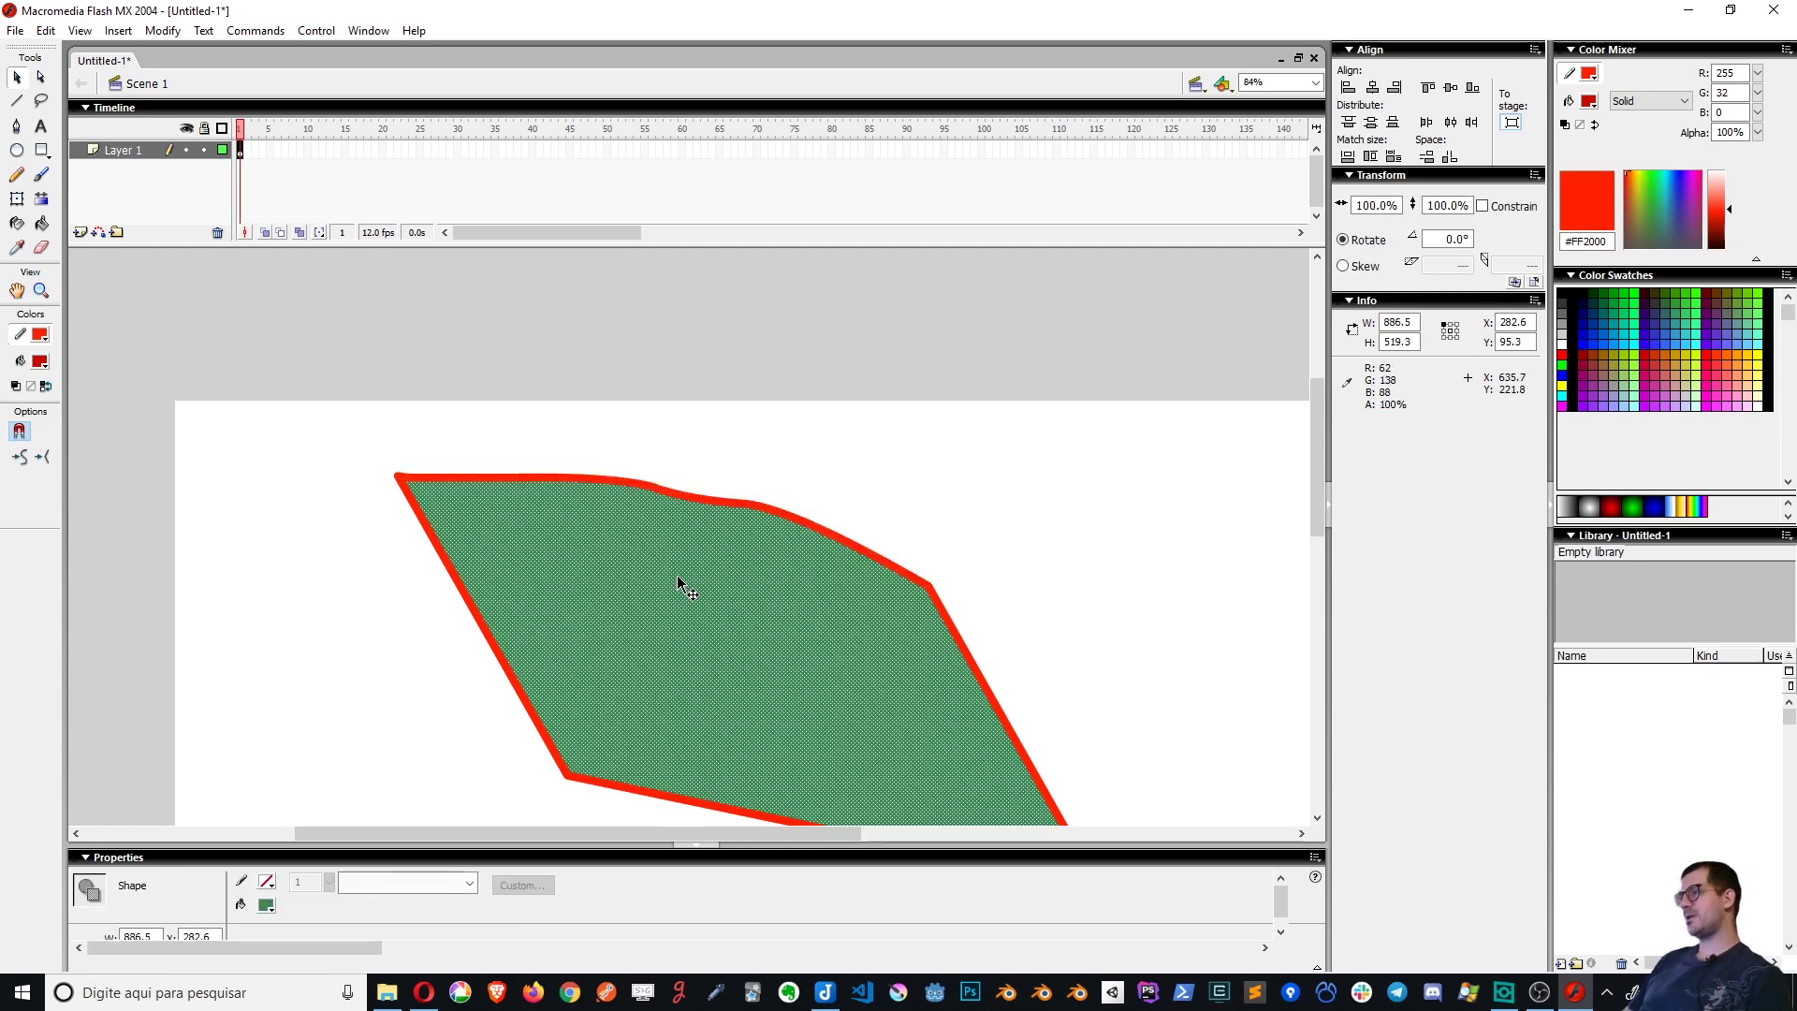
pyautogui.doubleClick(655, 543)
pyautogui.click(163, 30)
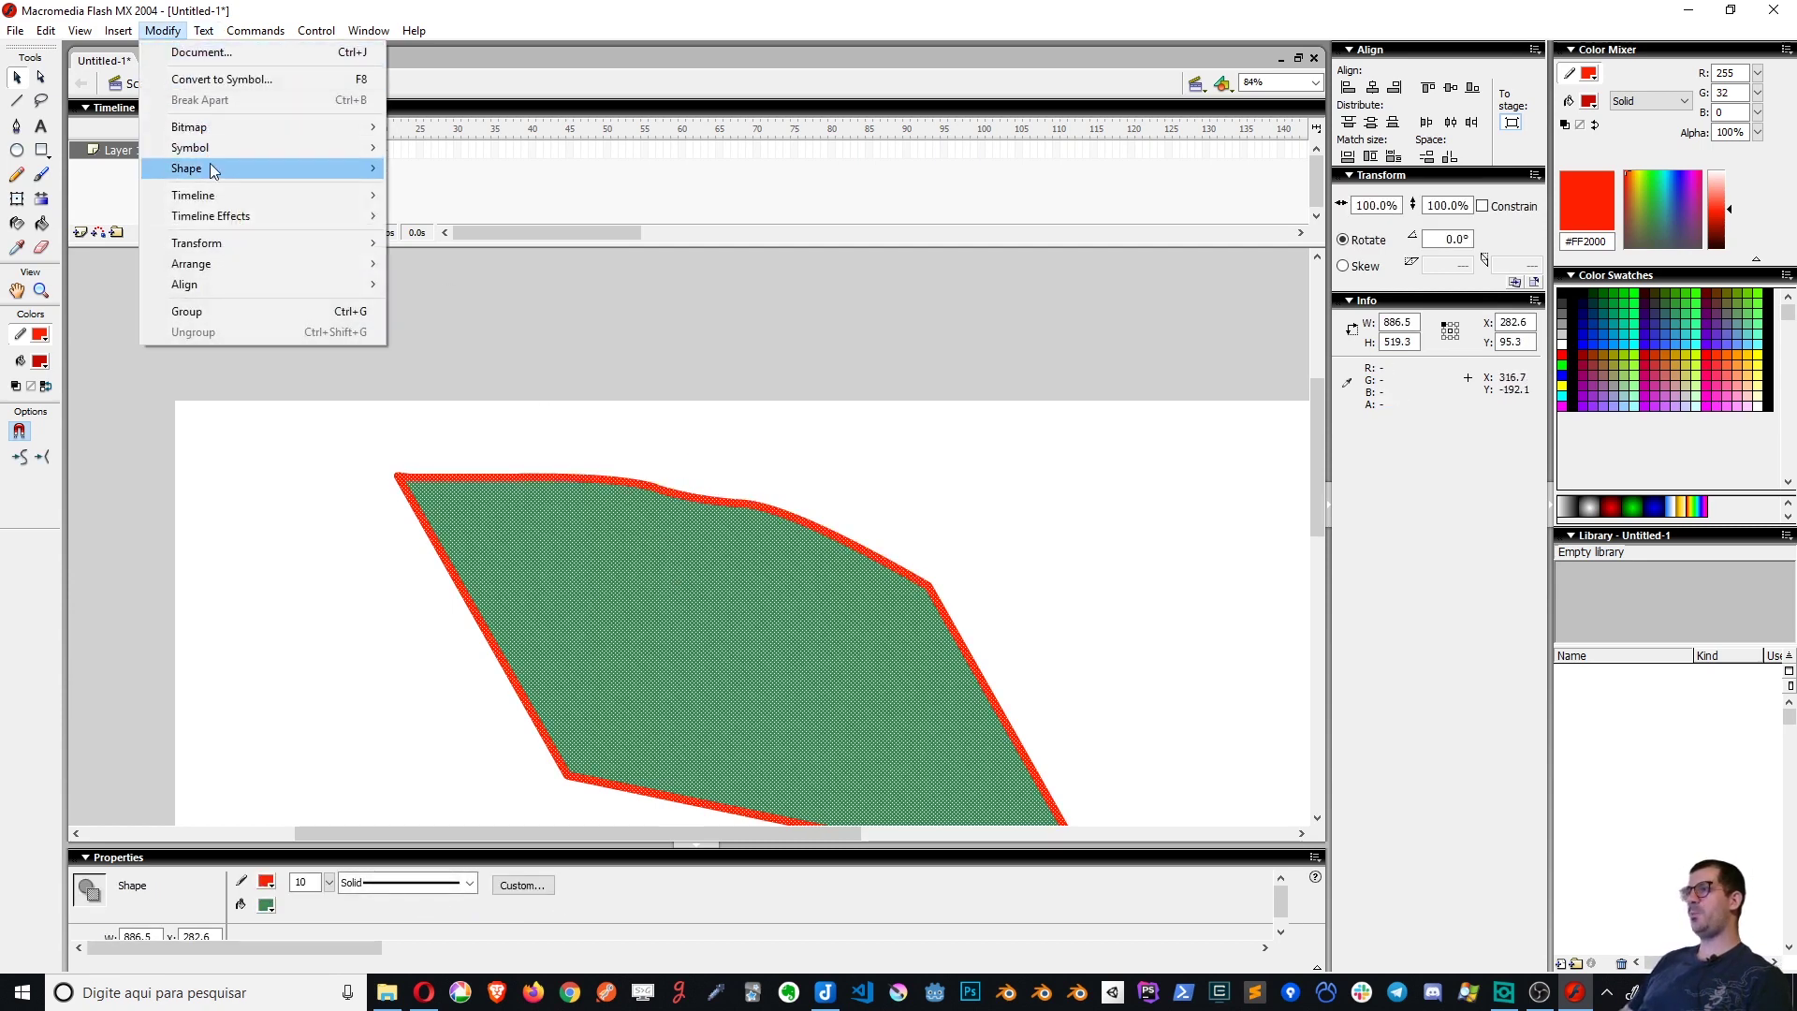
pyautogui.moveTo(213, 171)
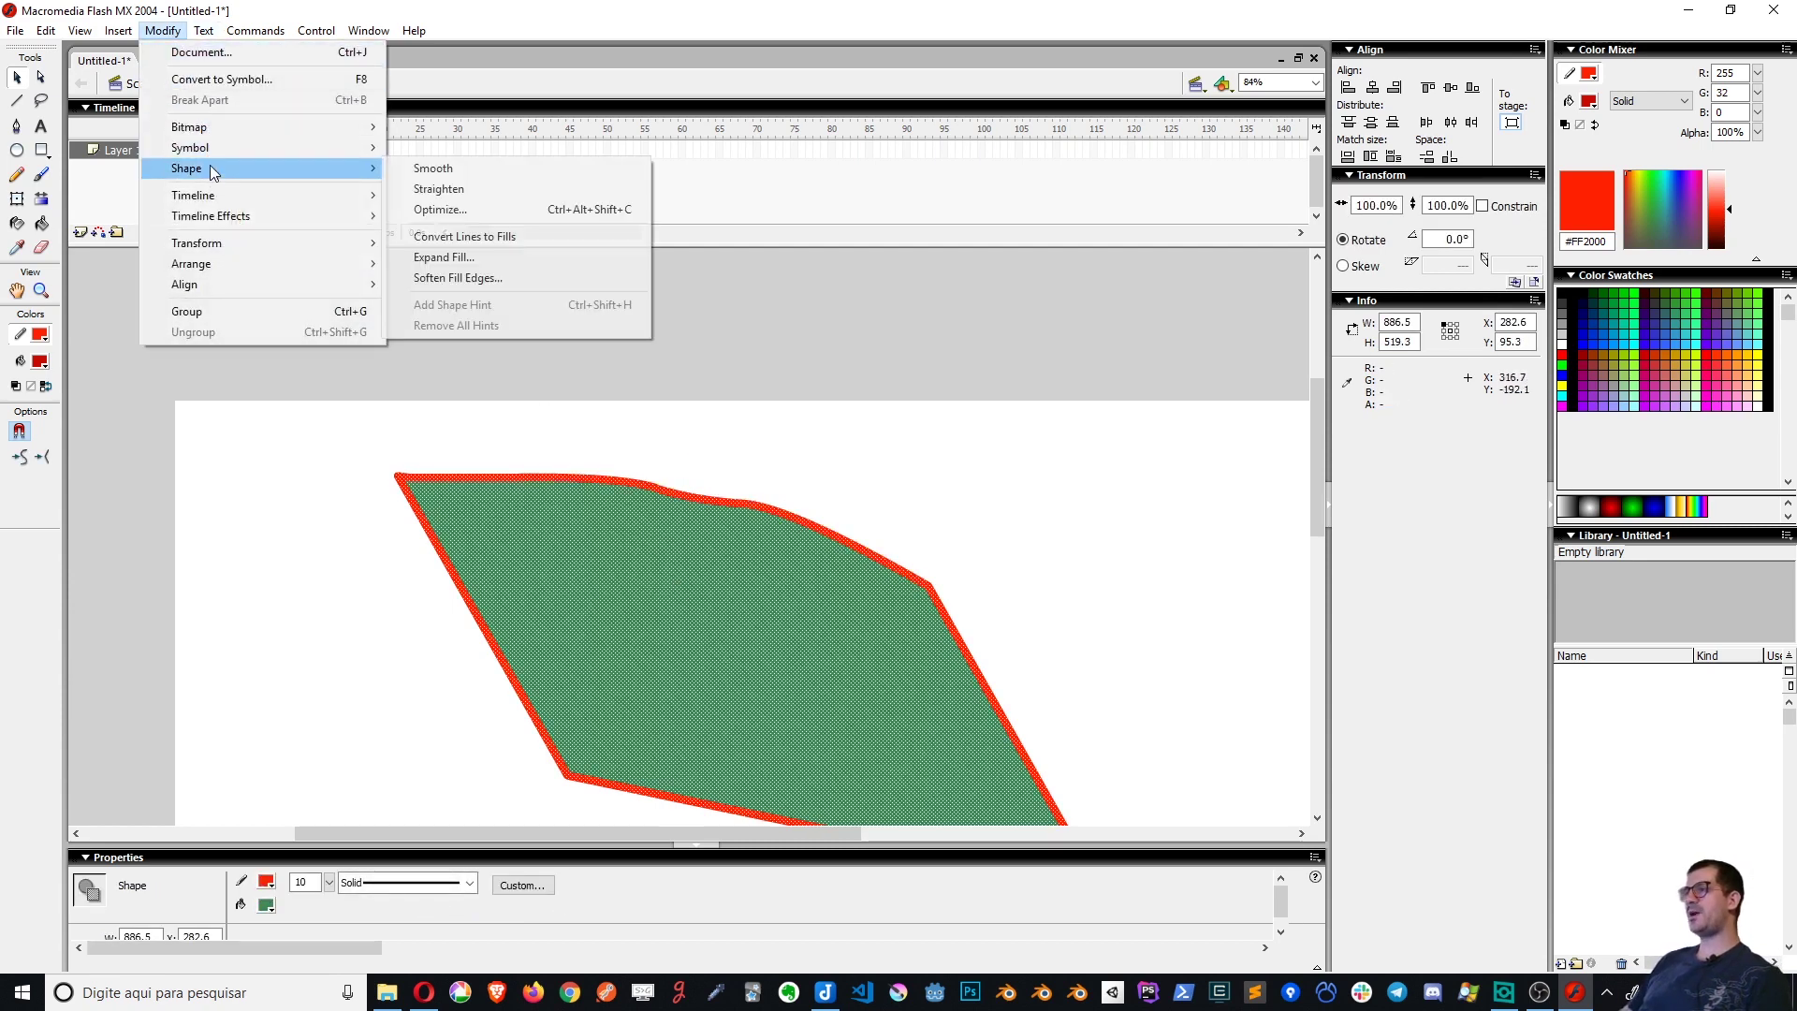
pyautogui.click(524, 238)
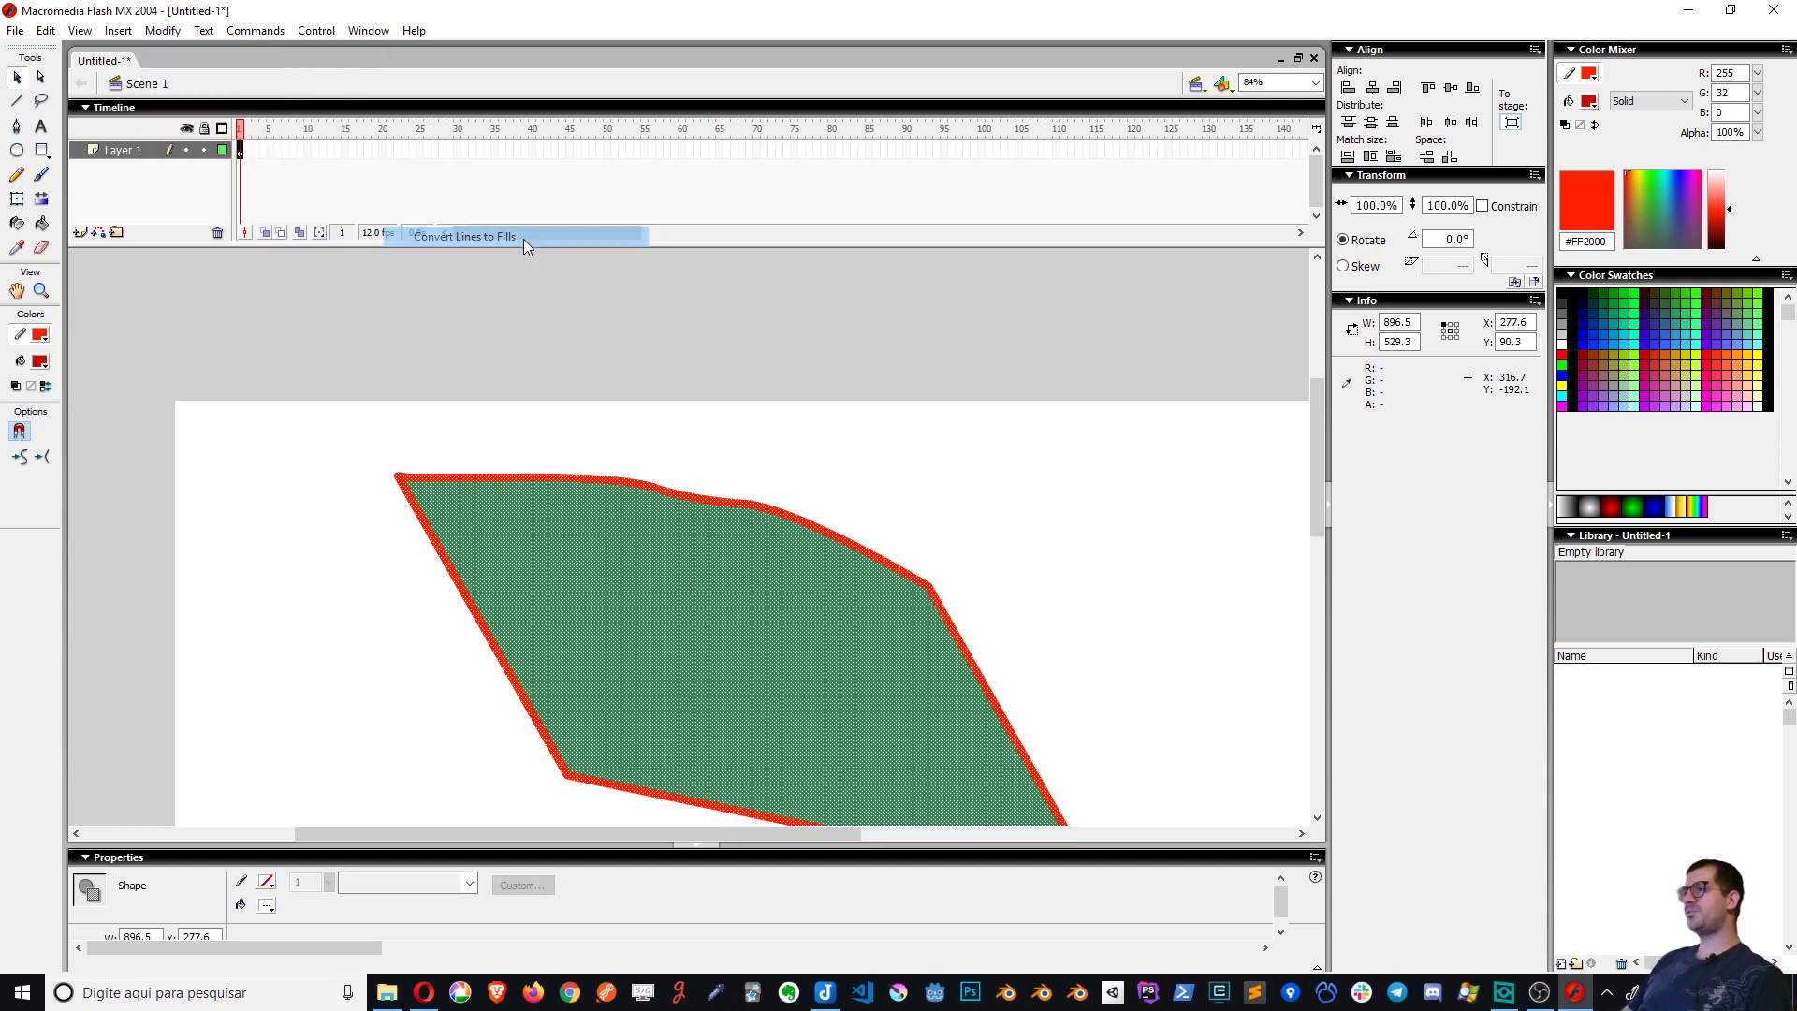
pyautogui.click(749, 449)
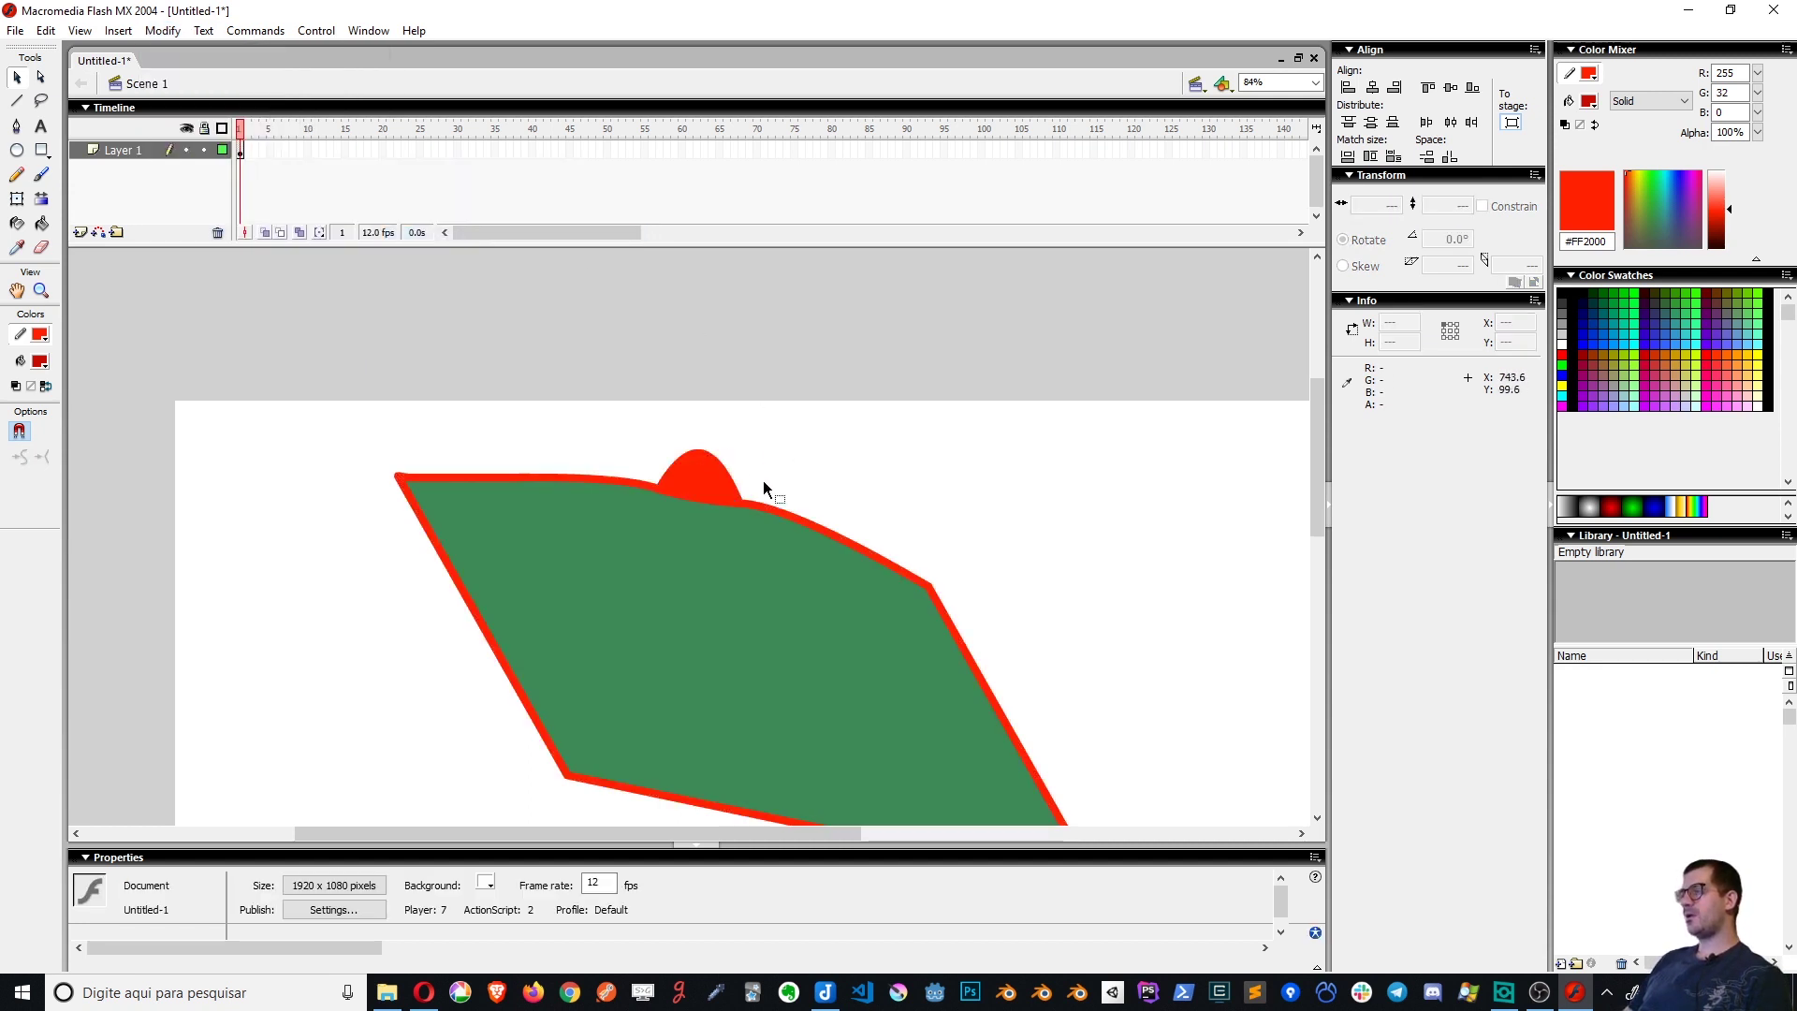
# Pull the converted red border's outer edge into bulges along its upper and right sides, undoing its move off the green fill
pyautogui.moveTo(781, 512); pyautogui.dragTo(819, 474)
pyautogui.moveTo(946, 615); pyautogui.dragTo(926, 485)
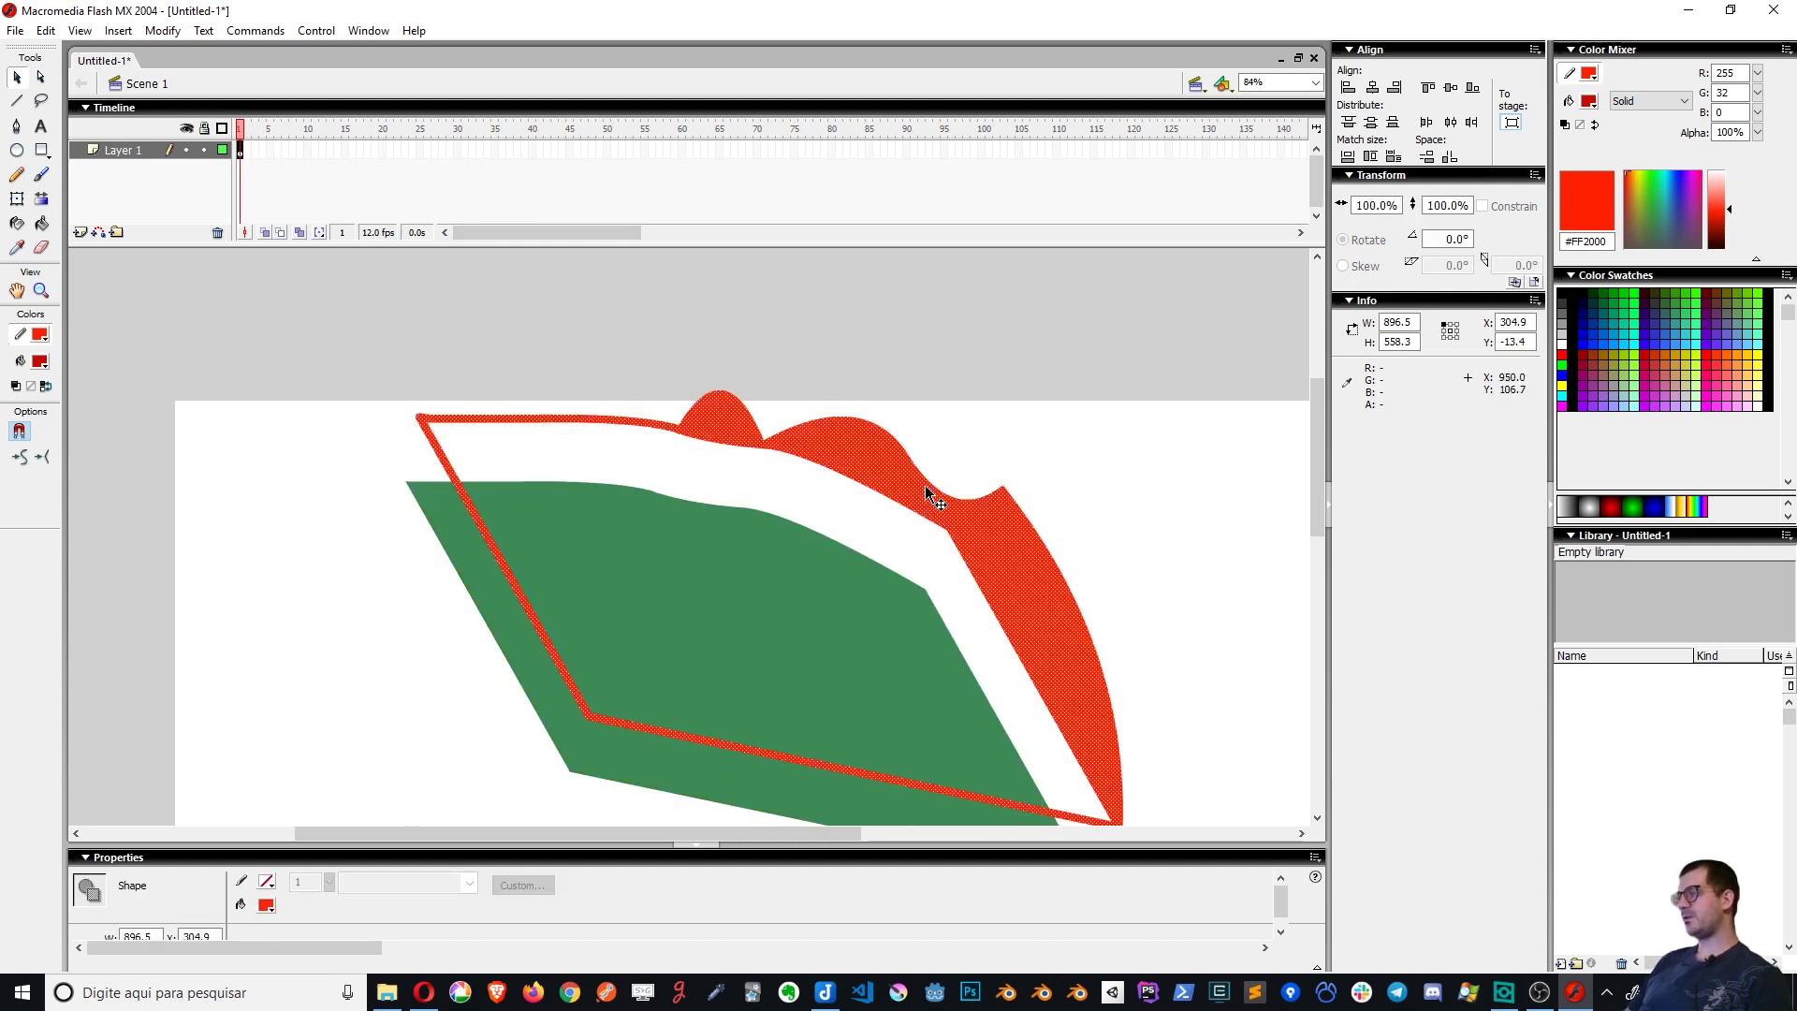
pyautogui.hotkey('ctrl', 'z')
pyautogui.click(985, 522)
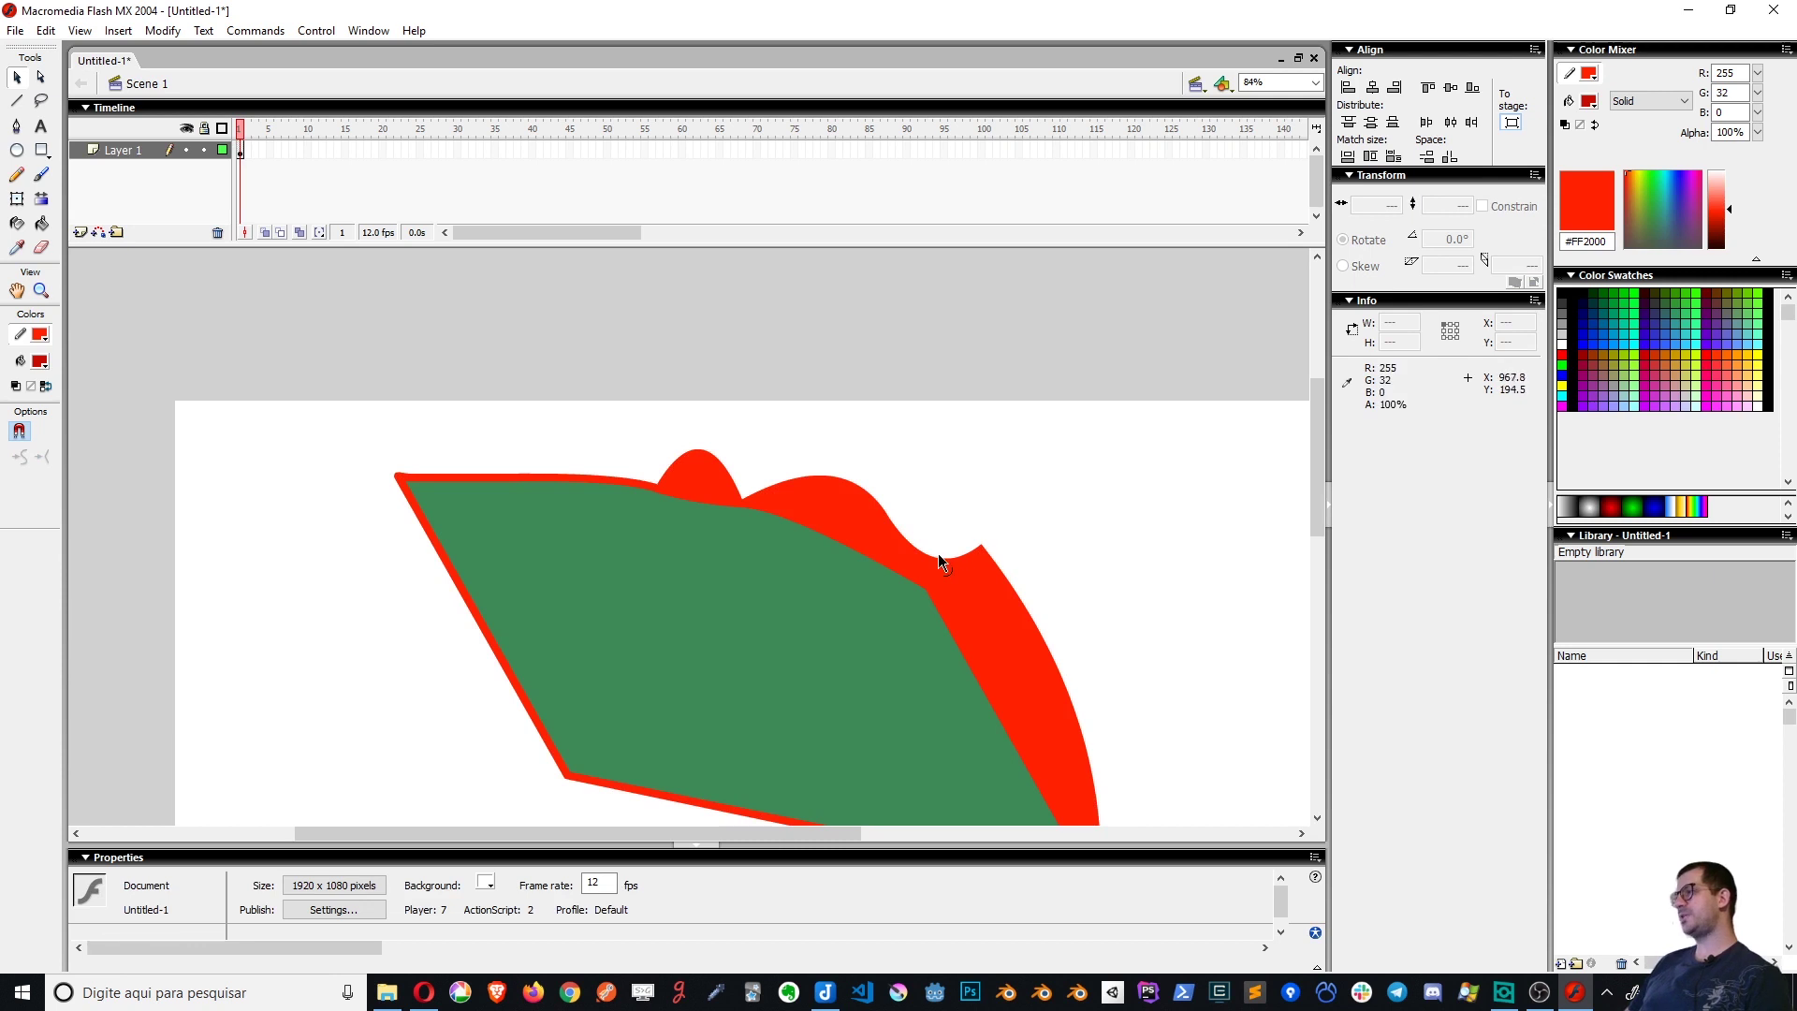
pyautogui.click(896, 534)
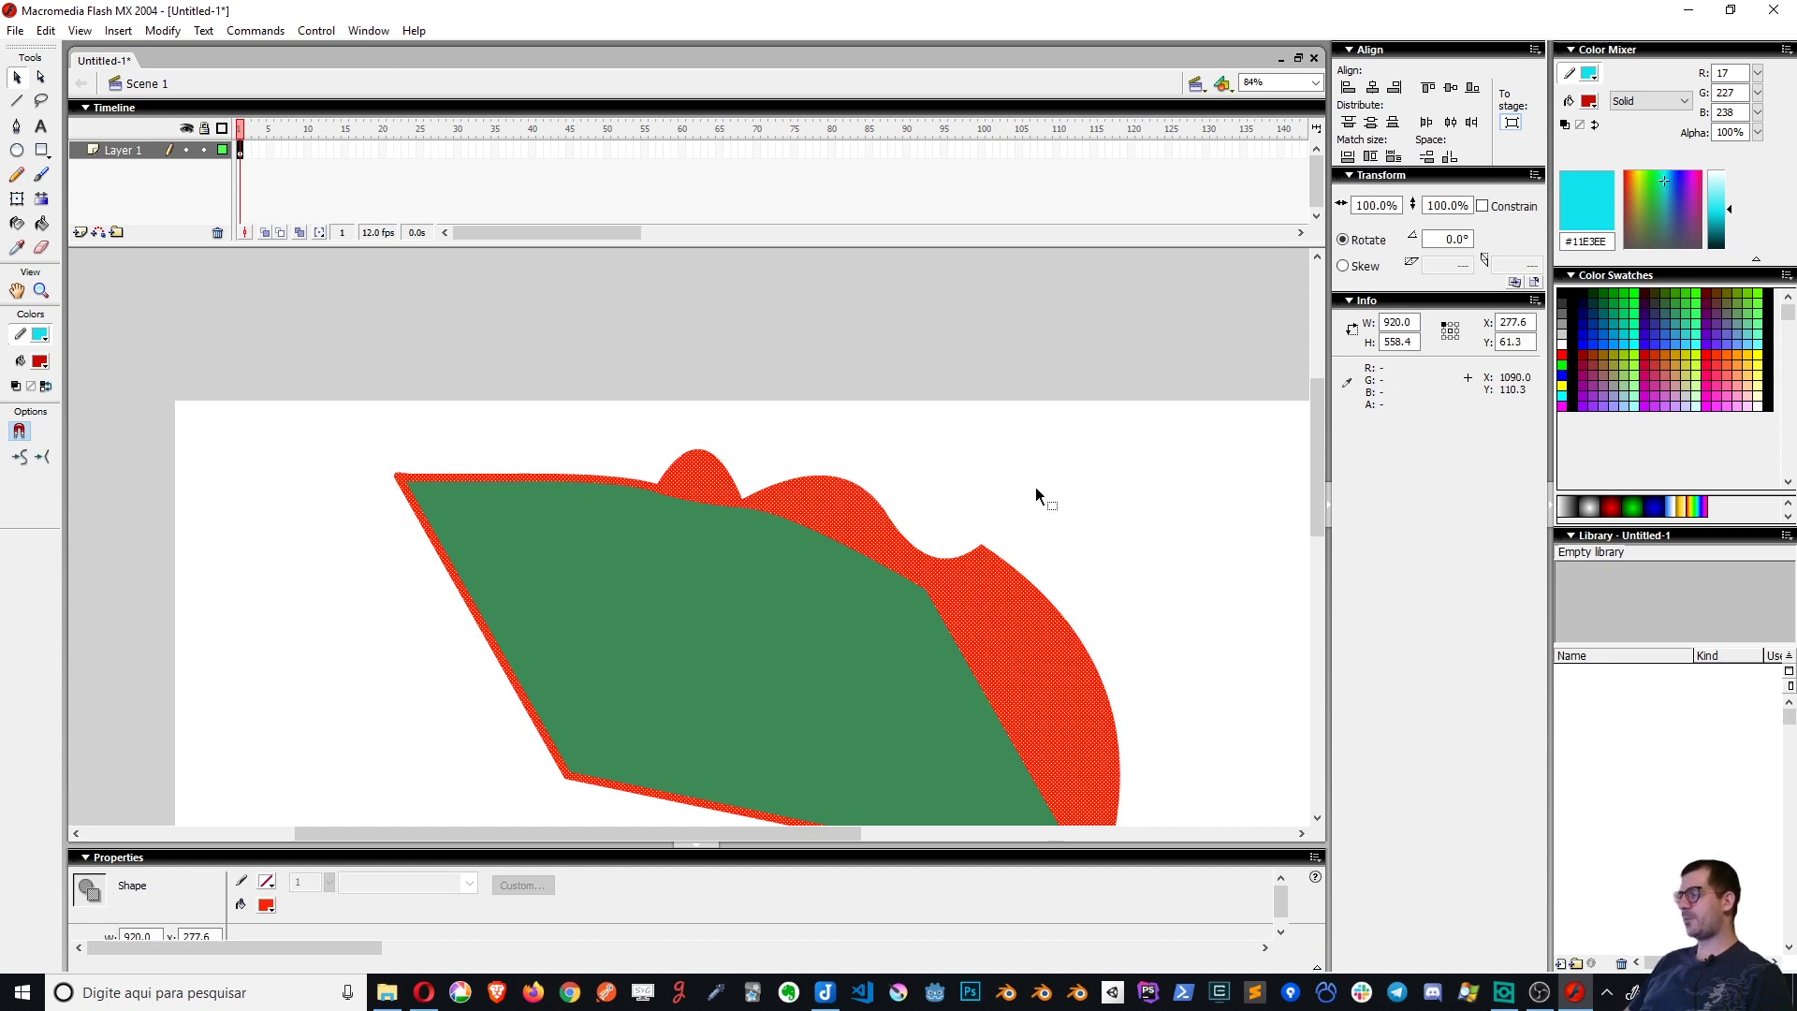
# Set the stroke colour to purple #7641BE and outline the bulged red border using the Ink Bottle tool
pyautogui.click(1035, 487)
pyautogui.click(18, 224)
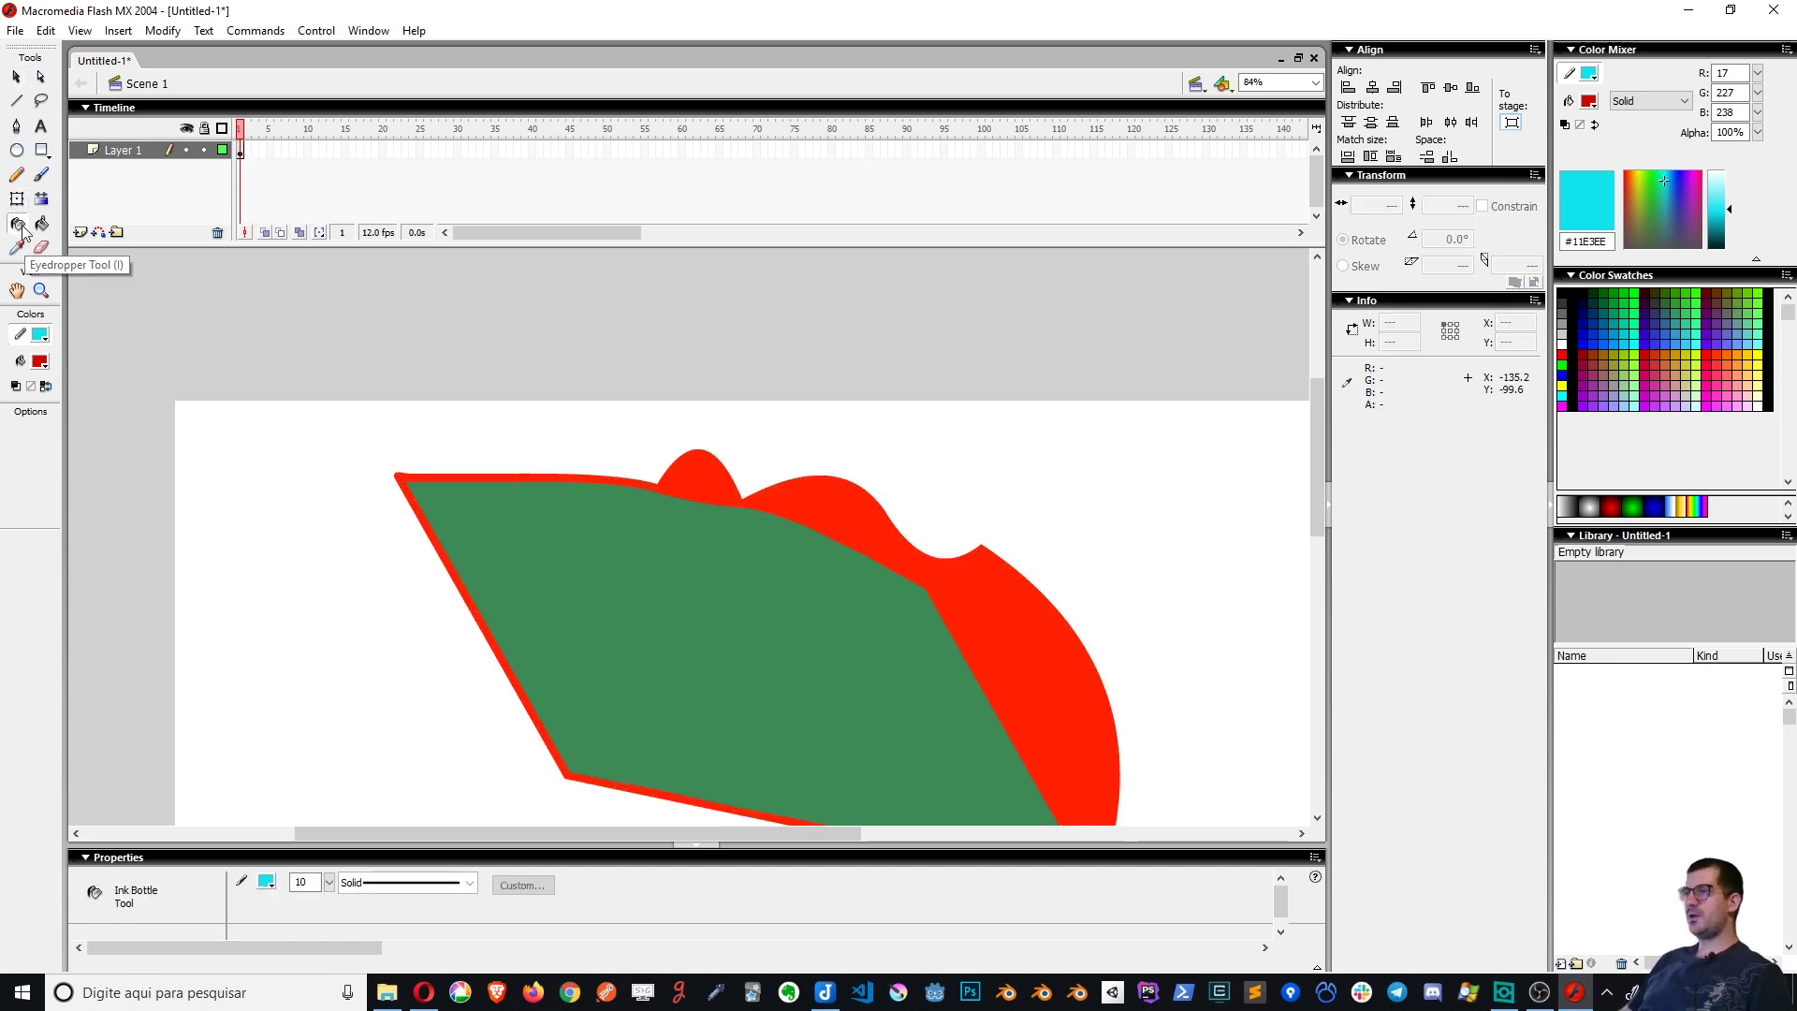
pyautogui.moveTo(1637, 192); pyautogui.dragTo(1682, 209)
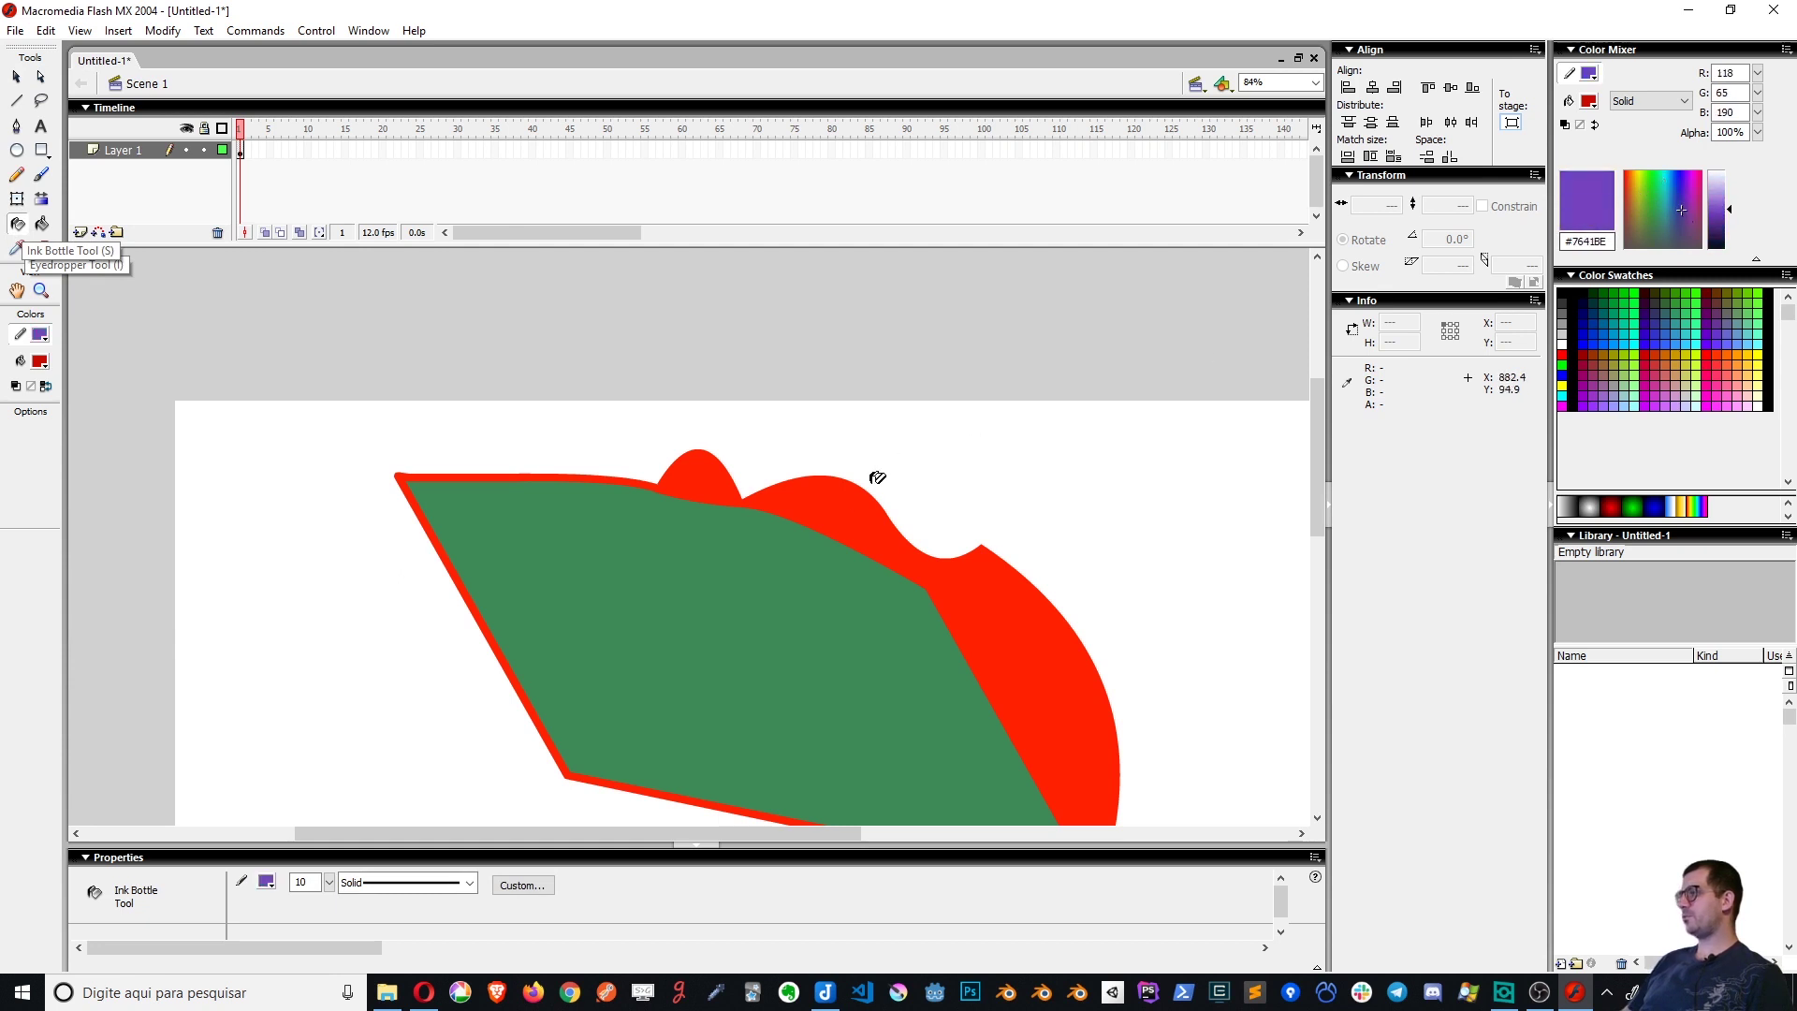
pyautogui.click(853, 498)
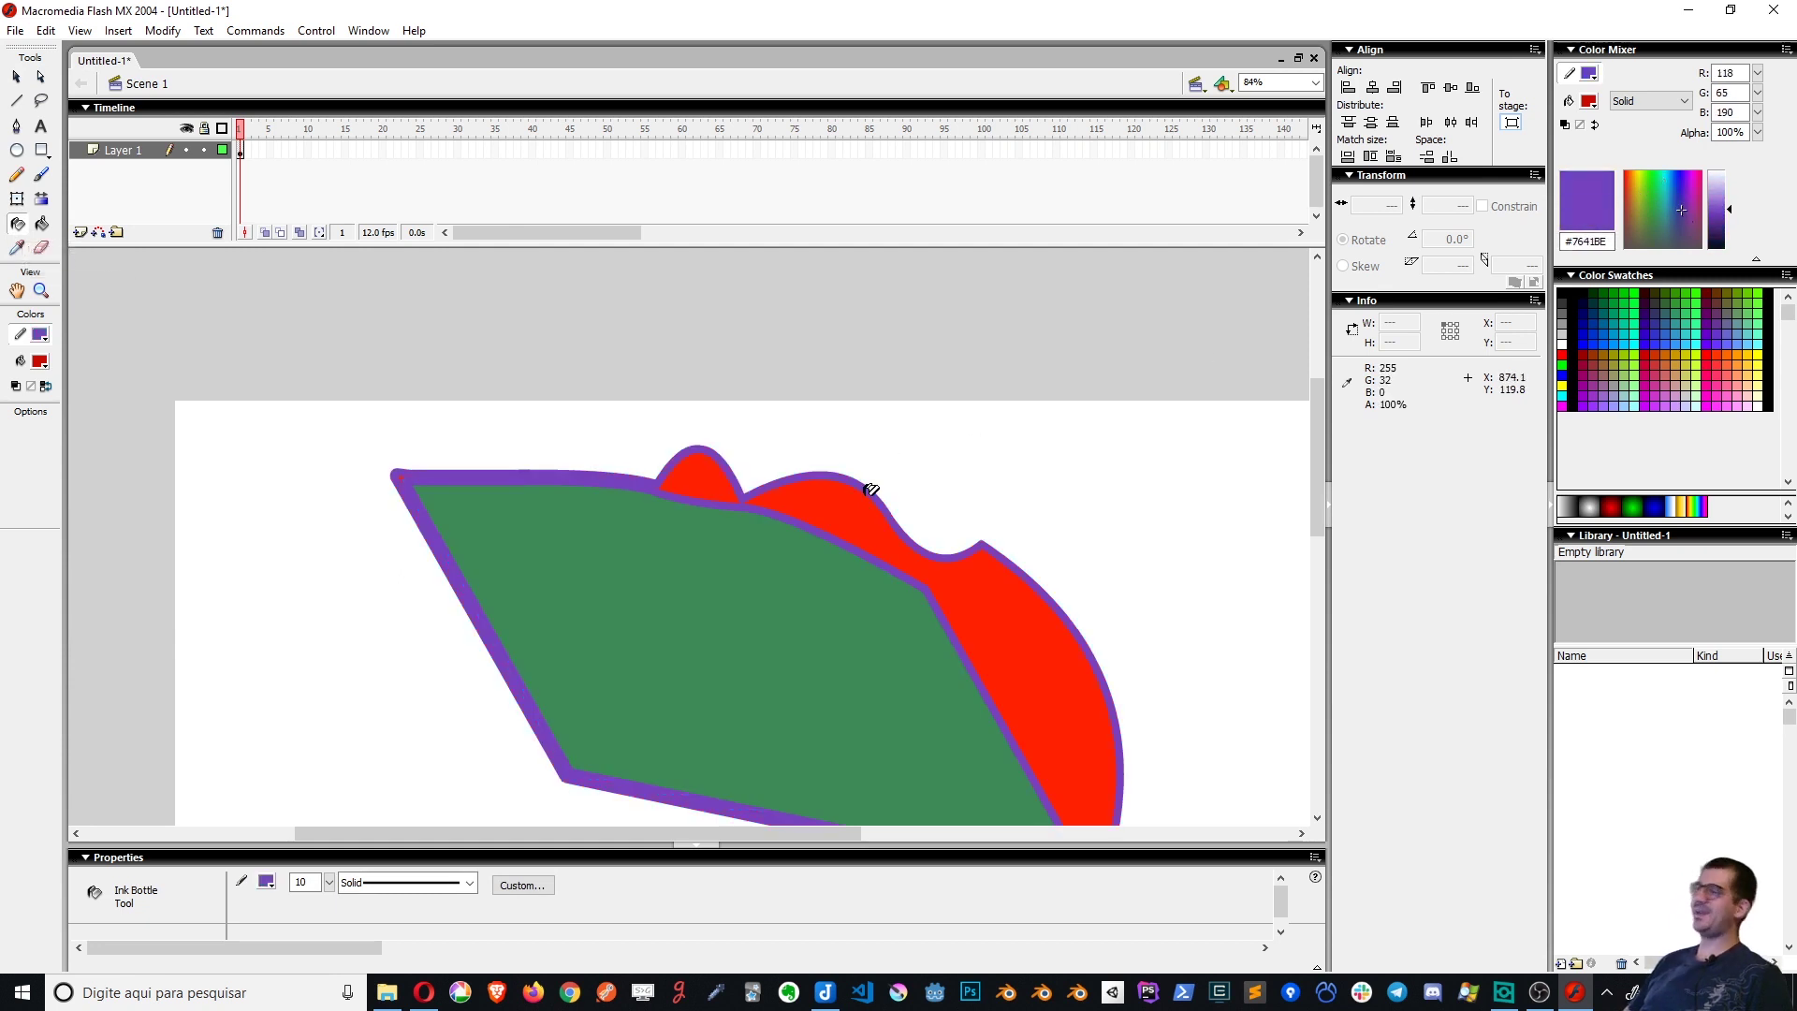
# Move the red border fill up and right off its purple outline, and undo the move
pyautogui.press('v')
pyautogui.moveTo(847, 494); pyautogui.dragTo(846, 449)
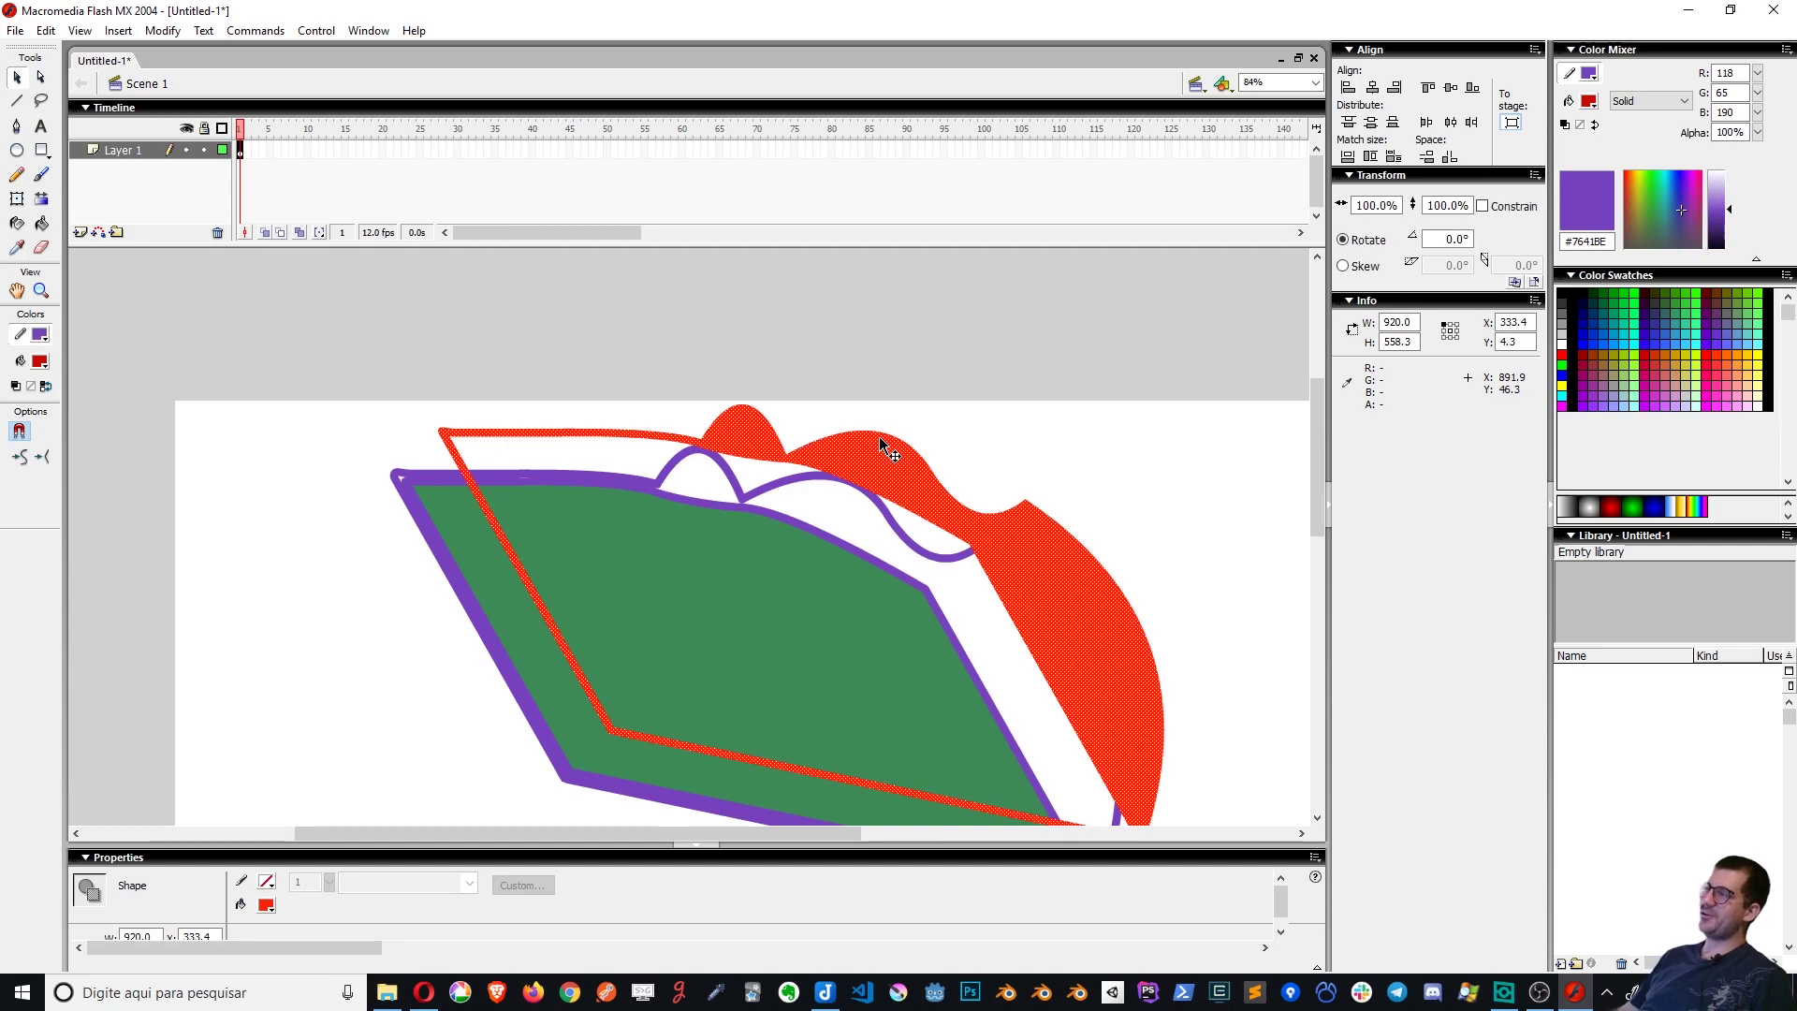
pyautogui.hotkey('ctrl', 'z')
pyautogui.click(859, 464)
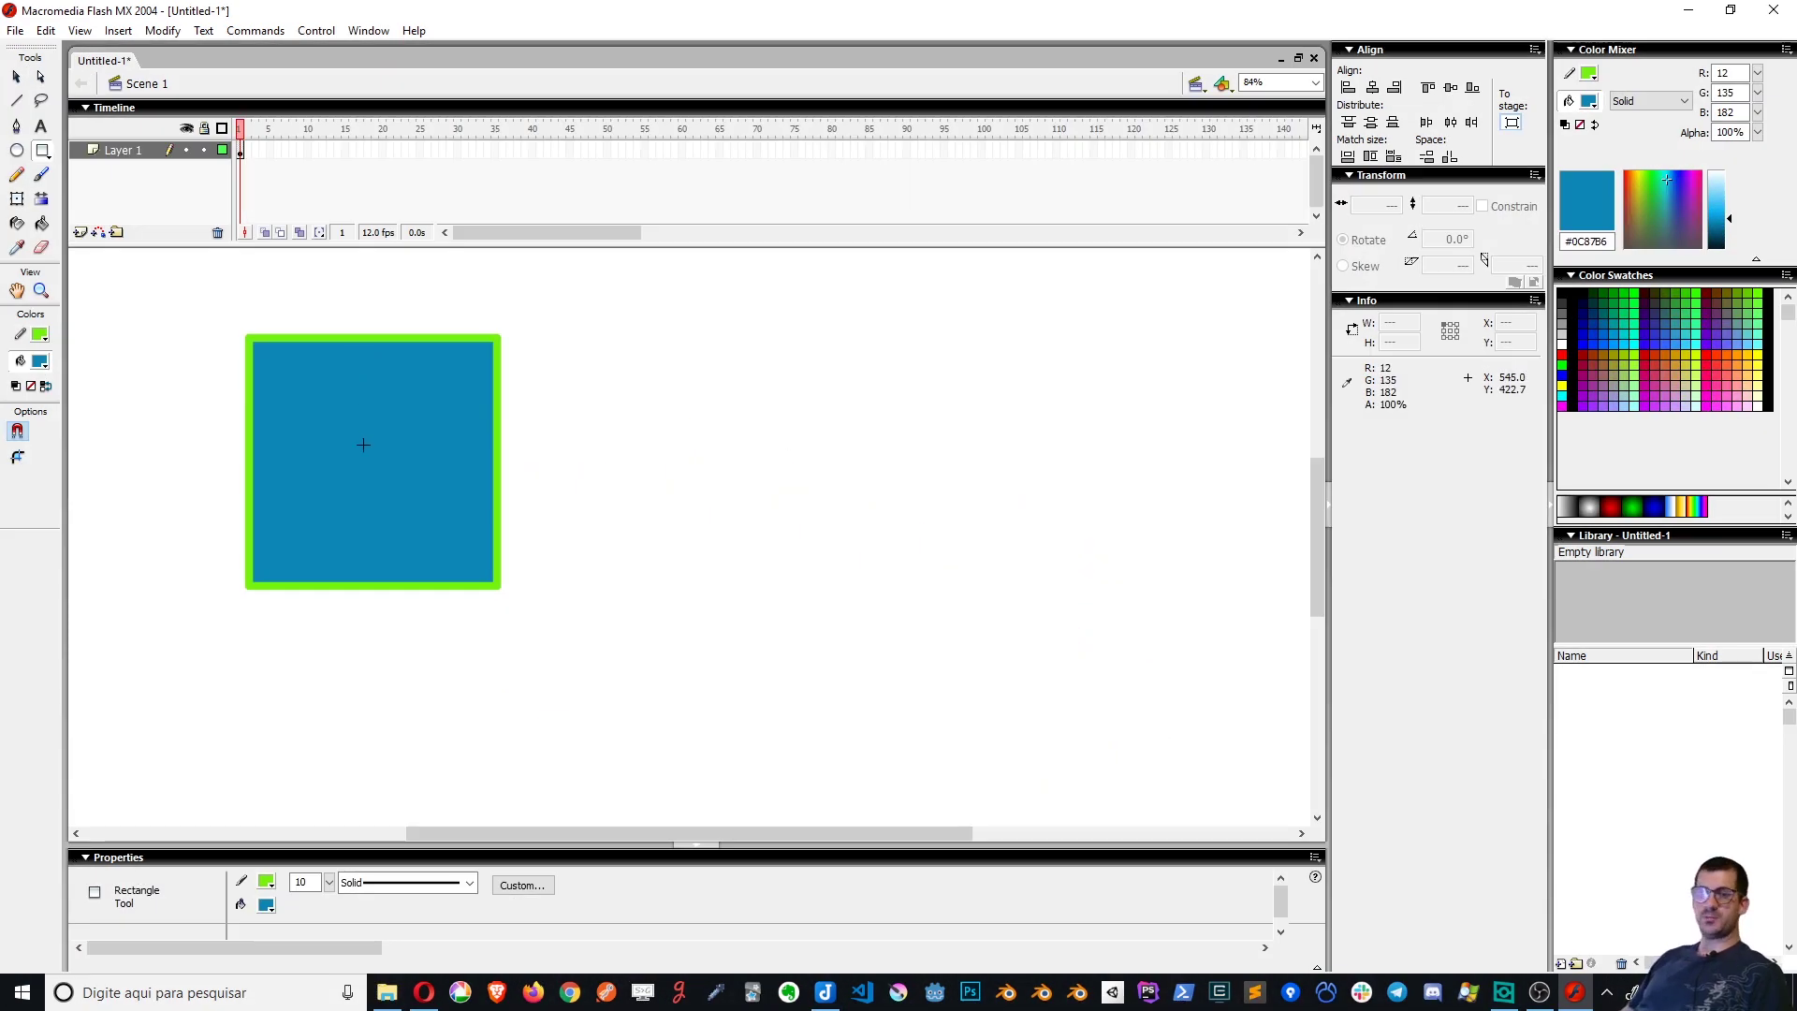
# Select the blue square's fill together with its green outline and move them to the right on the stage
pyautogui.press('v')
pyautogui.doubleClick(353, 417)
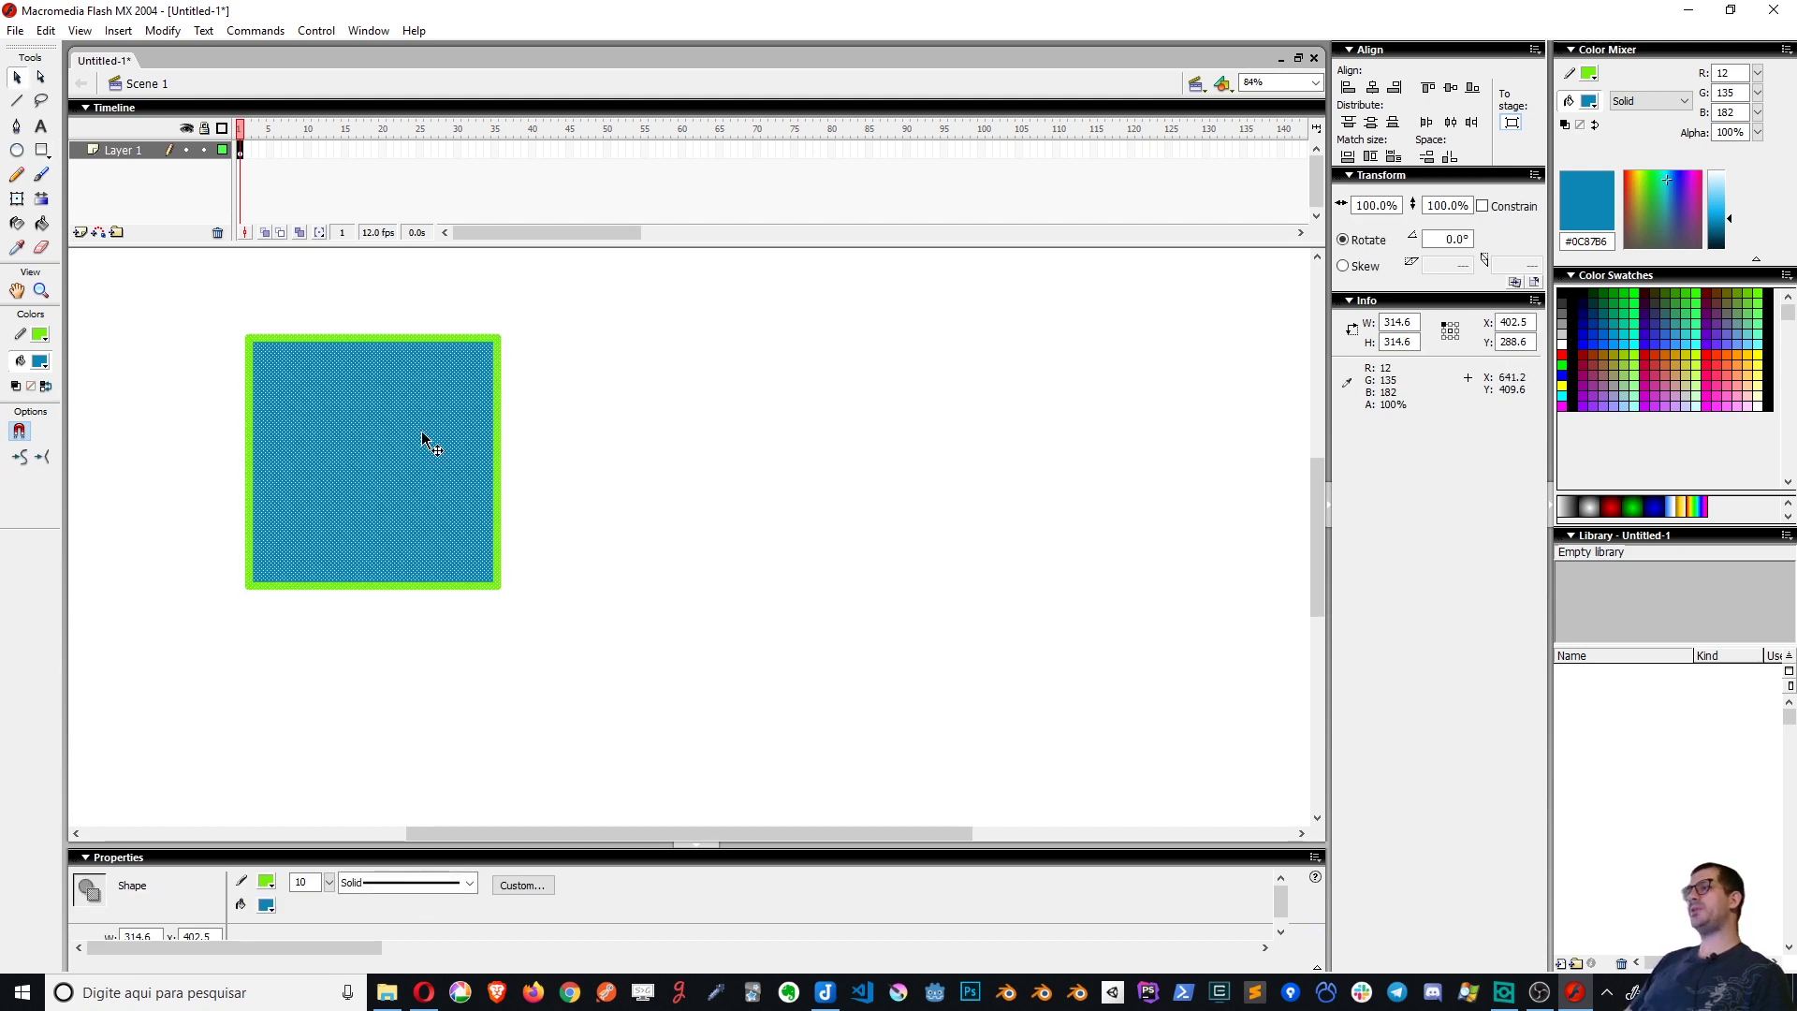
pyautogui.moveTo(421, 441); pyautogui.dragTo(626, 464)
pyautogui.click(916, 442)
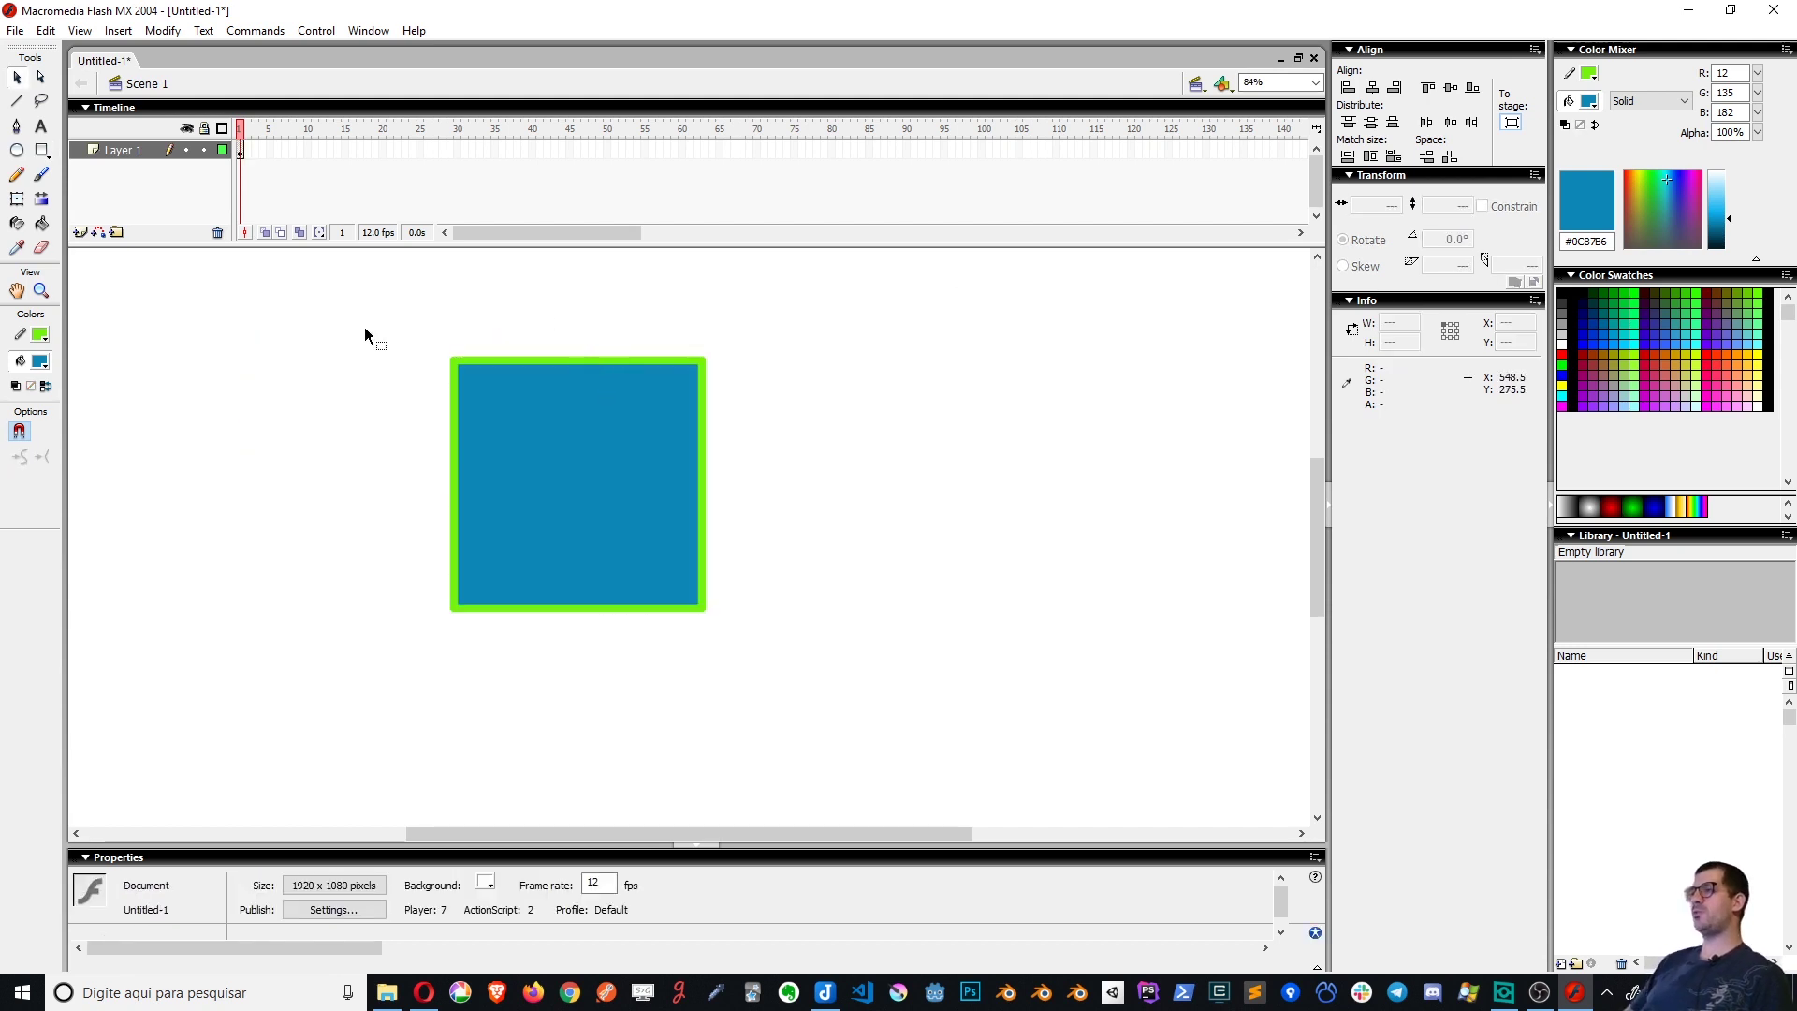
# Enclose the blue square and its outline in a selection marquee and move them back to the left
pyautogui.moveTo(364, 328); pyautogui.dragTo(990, 733)
pyautogui.moveTo(585, 489); pyautogui.dragTo(376, 454)
pyautogui.click(625, 469)
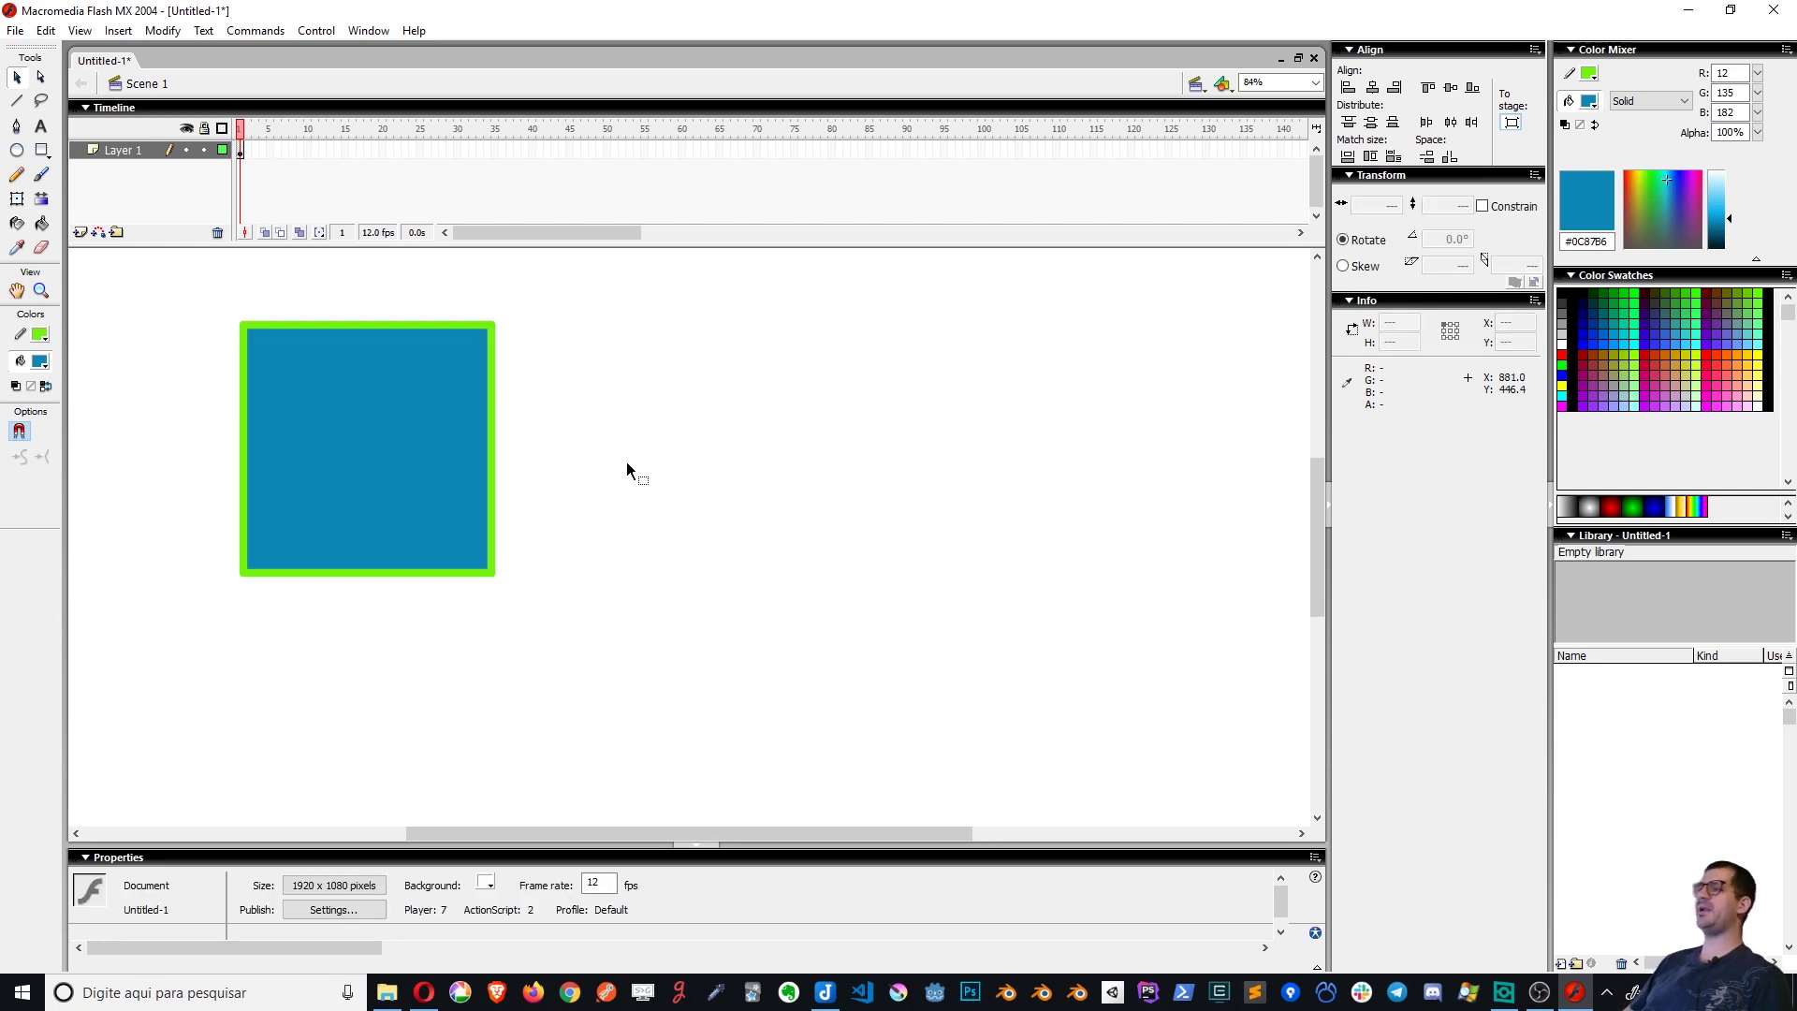
# Move the blue square with its outline down and right, and bend its right edge outward into a rounded curve
pyautogui.moveTo(168, 300); pyautogui.dragTo(518, 464)
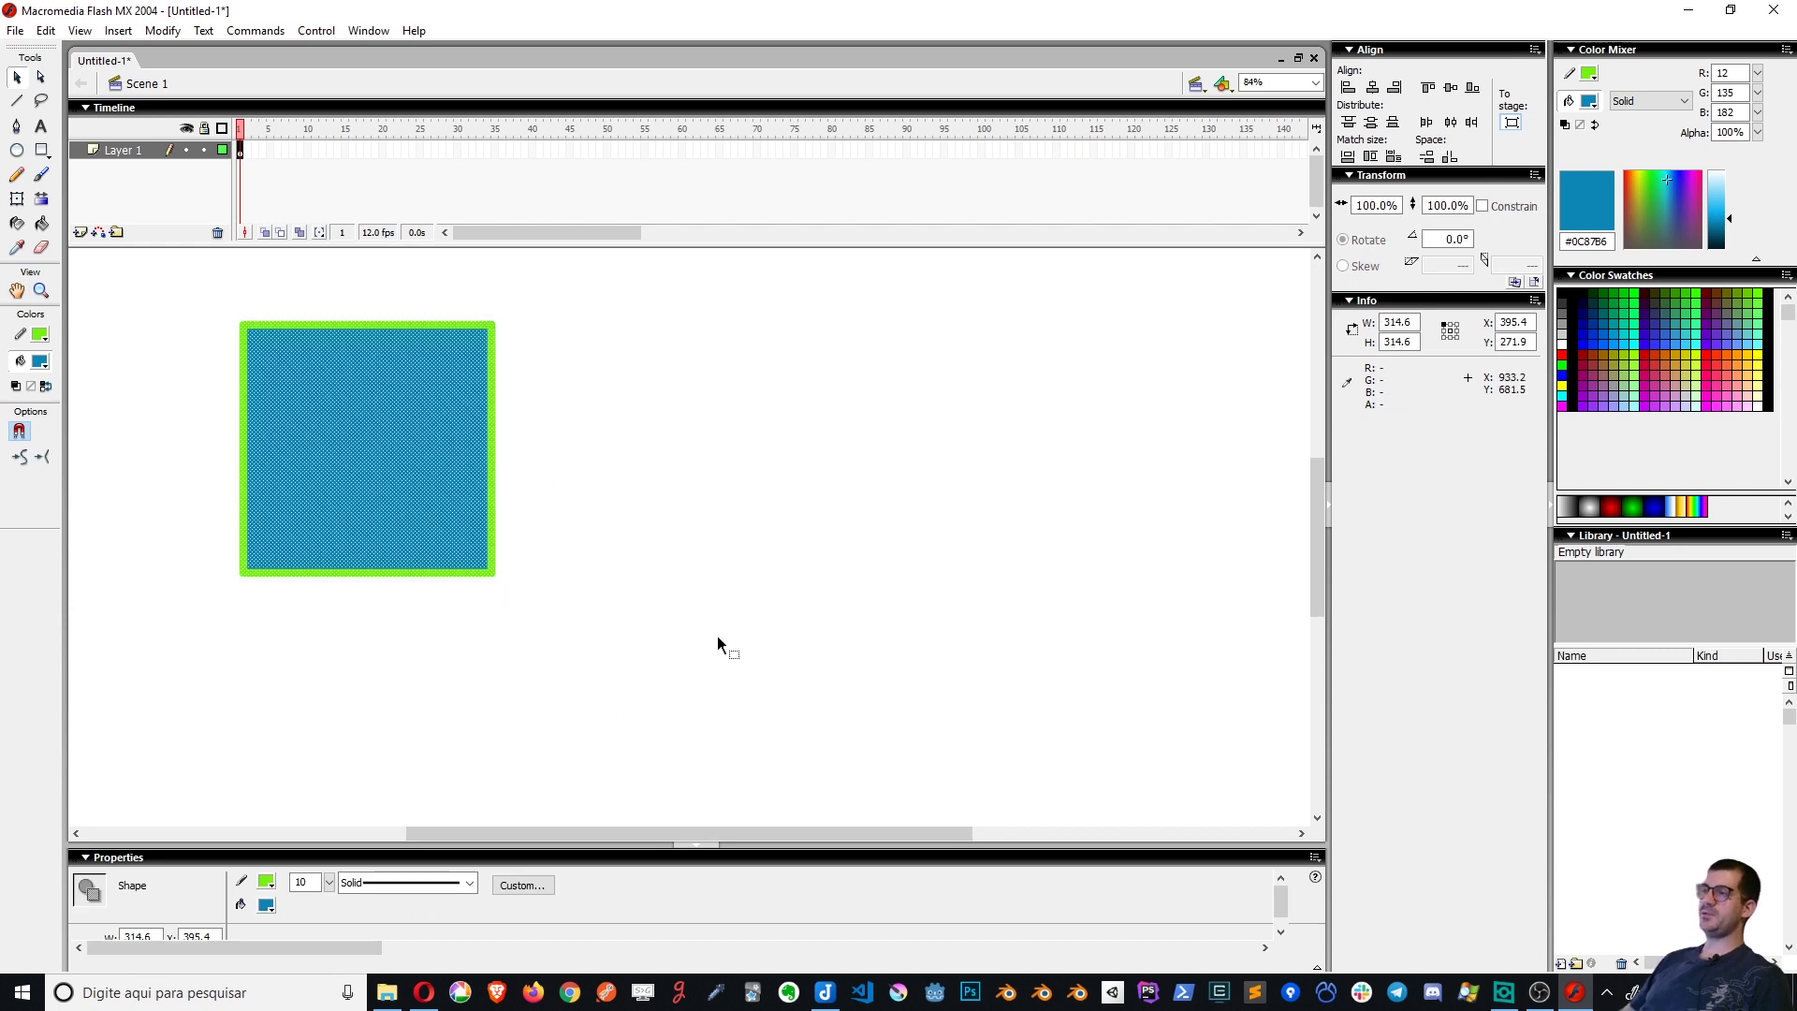
pyautogui.moveTo(393, 403); pyautogui.dragTo(673, 474)
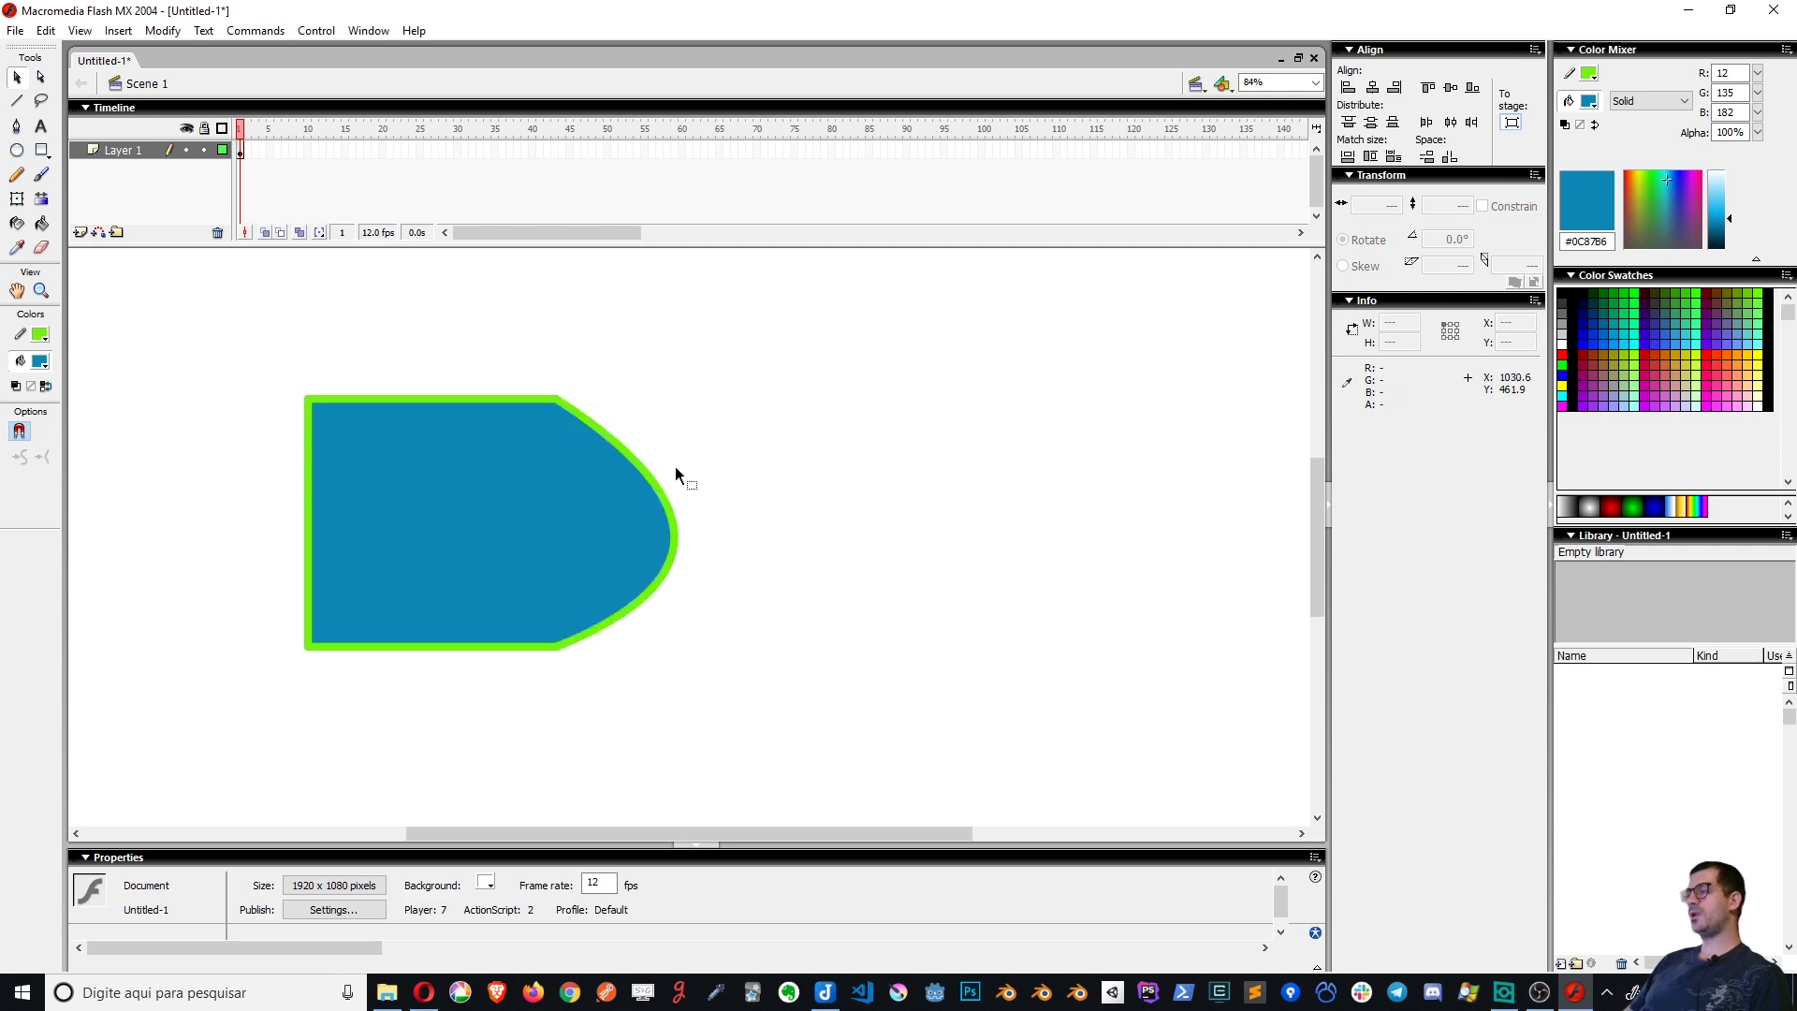
# Undo the bend of the blue square's right edge and place a duplicate of the outlined square to its right
pyautogui.hotkey('ctrl', 'z')
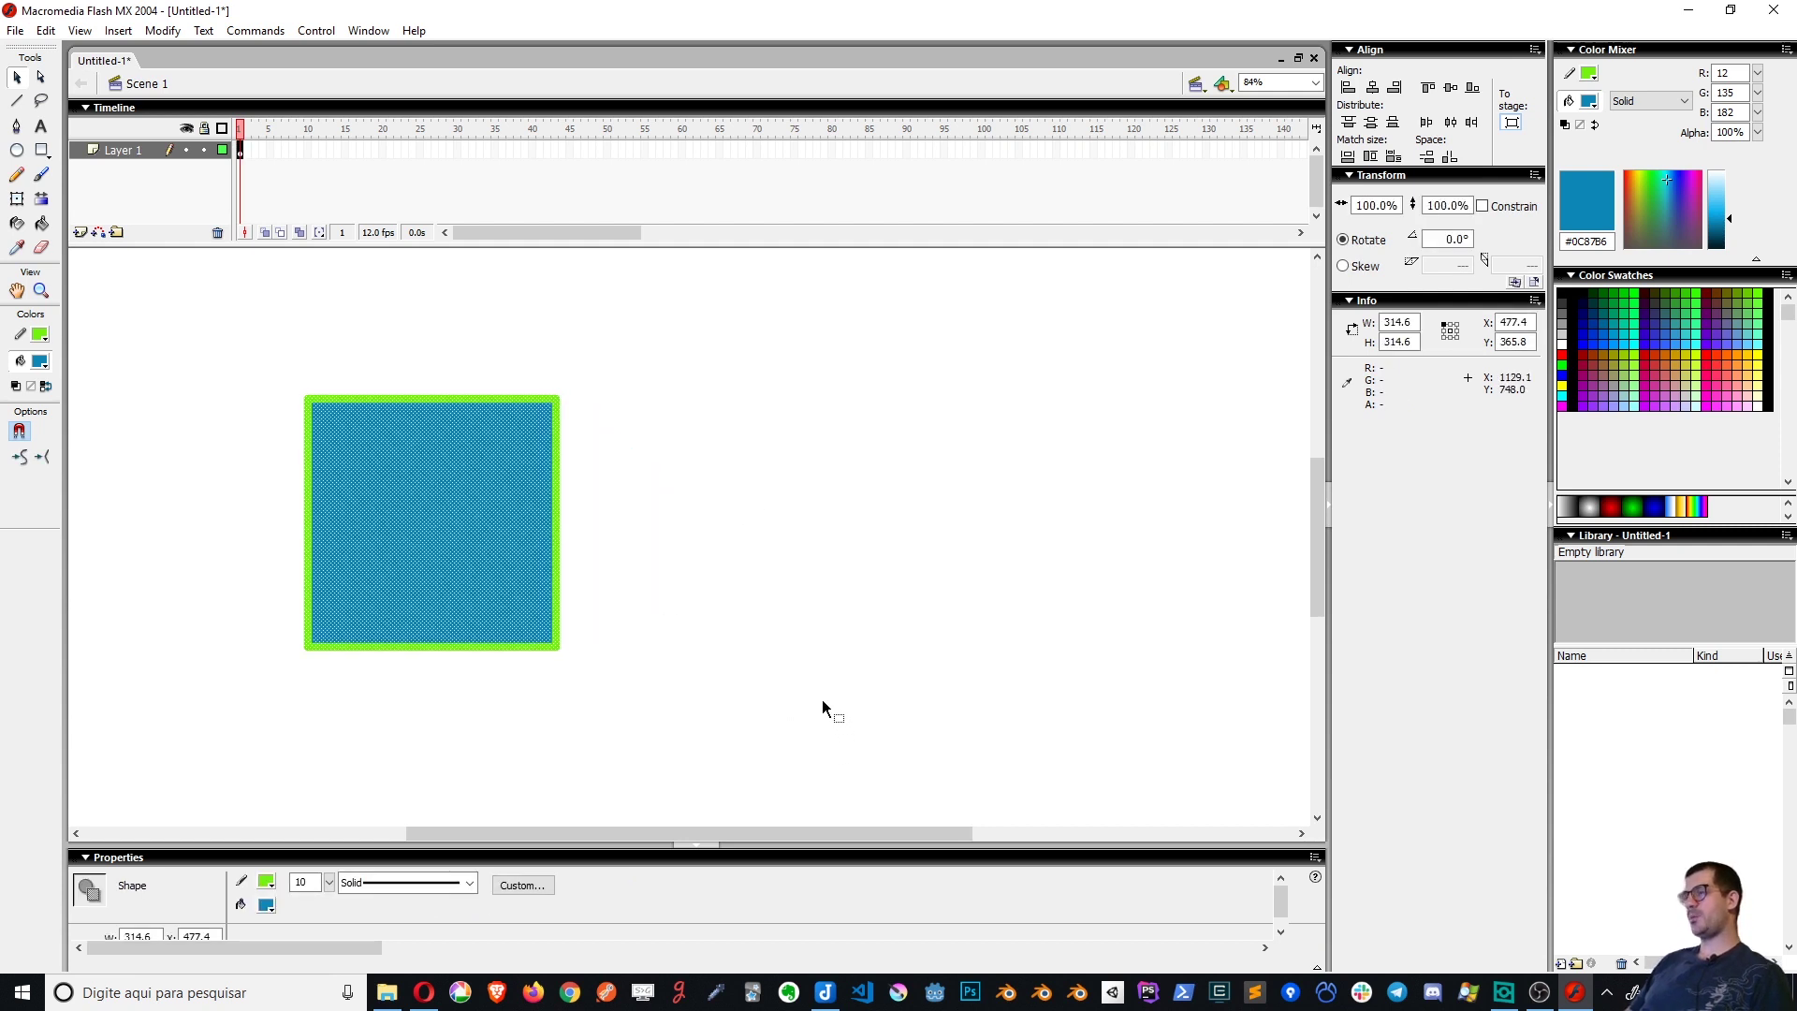
pyautogui.moveTo(556, 604); pyautogui.dragTo(565, 614)
pyautogui.moveTo(441, 541); pyautogui.dragTo(801, 524)
pyautogui.click(658, 698)
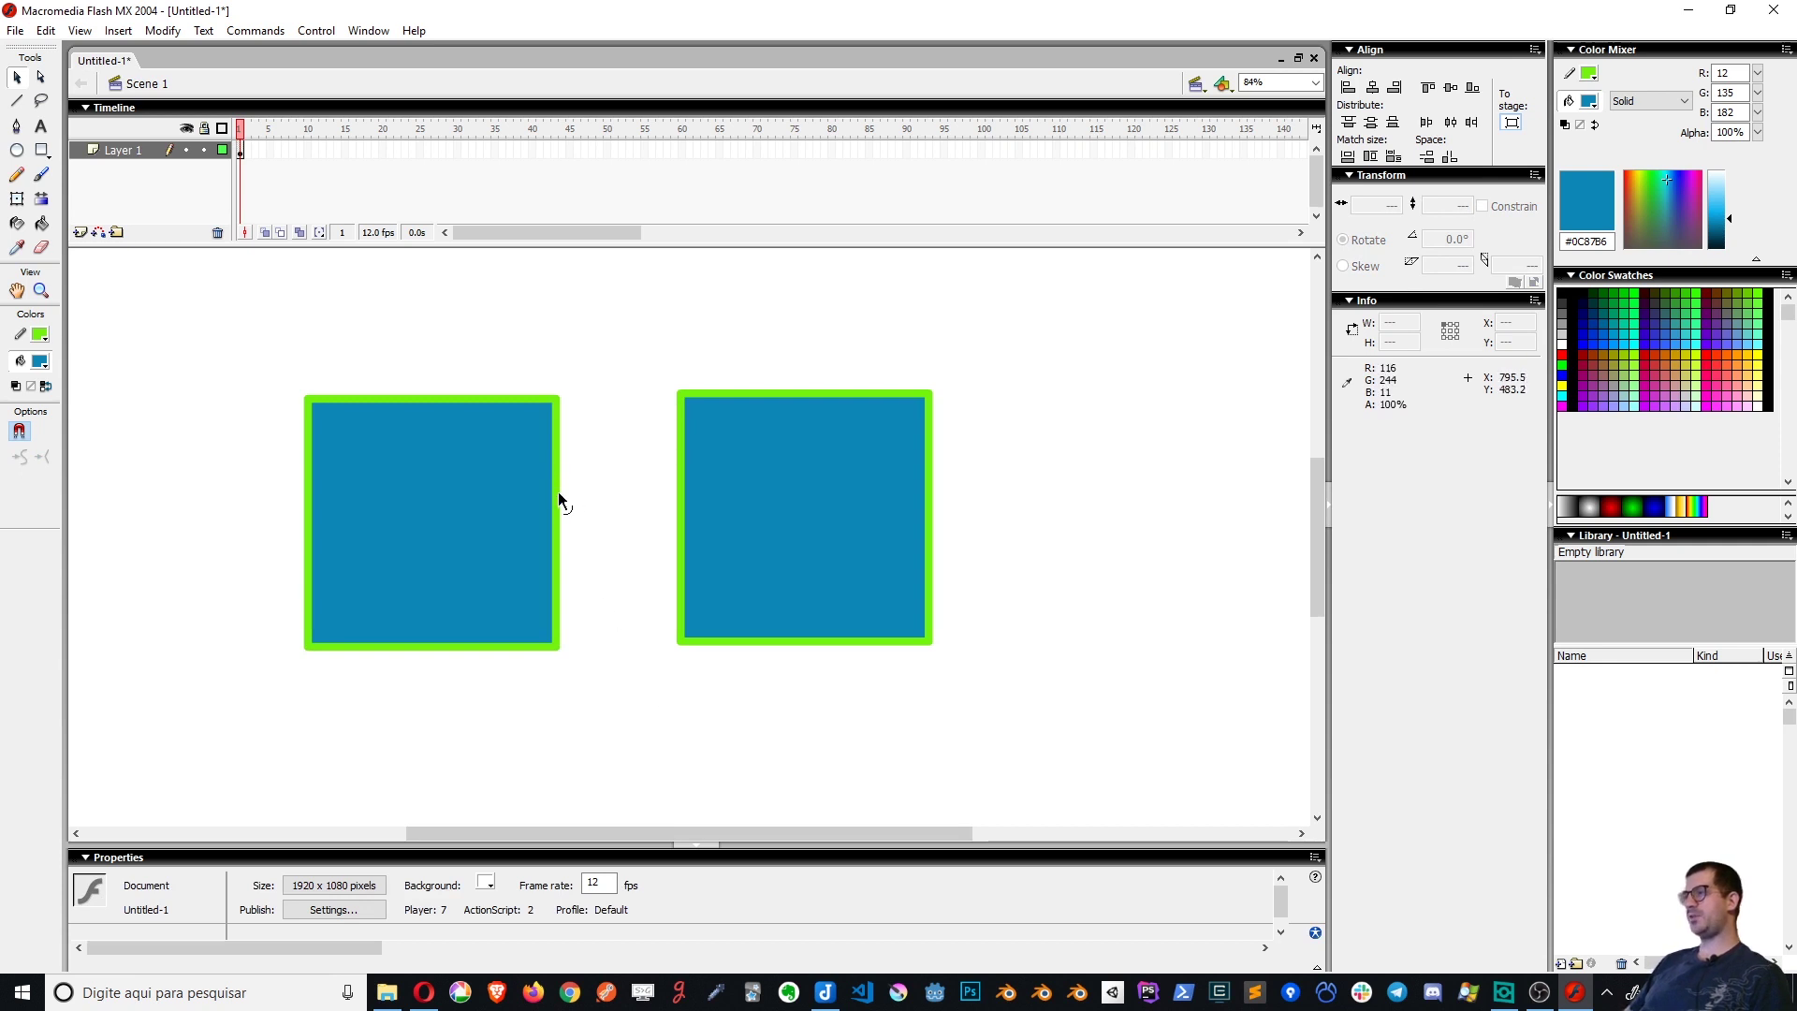
# Bend the original square's right edge outward, and undo both the bend and the duplicate
pyautogui.moveTo(558, 493); pyautogui.dragTo(615, 492)
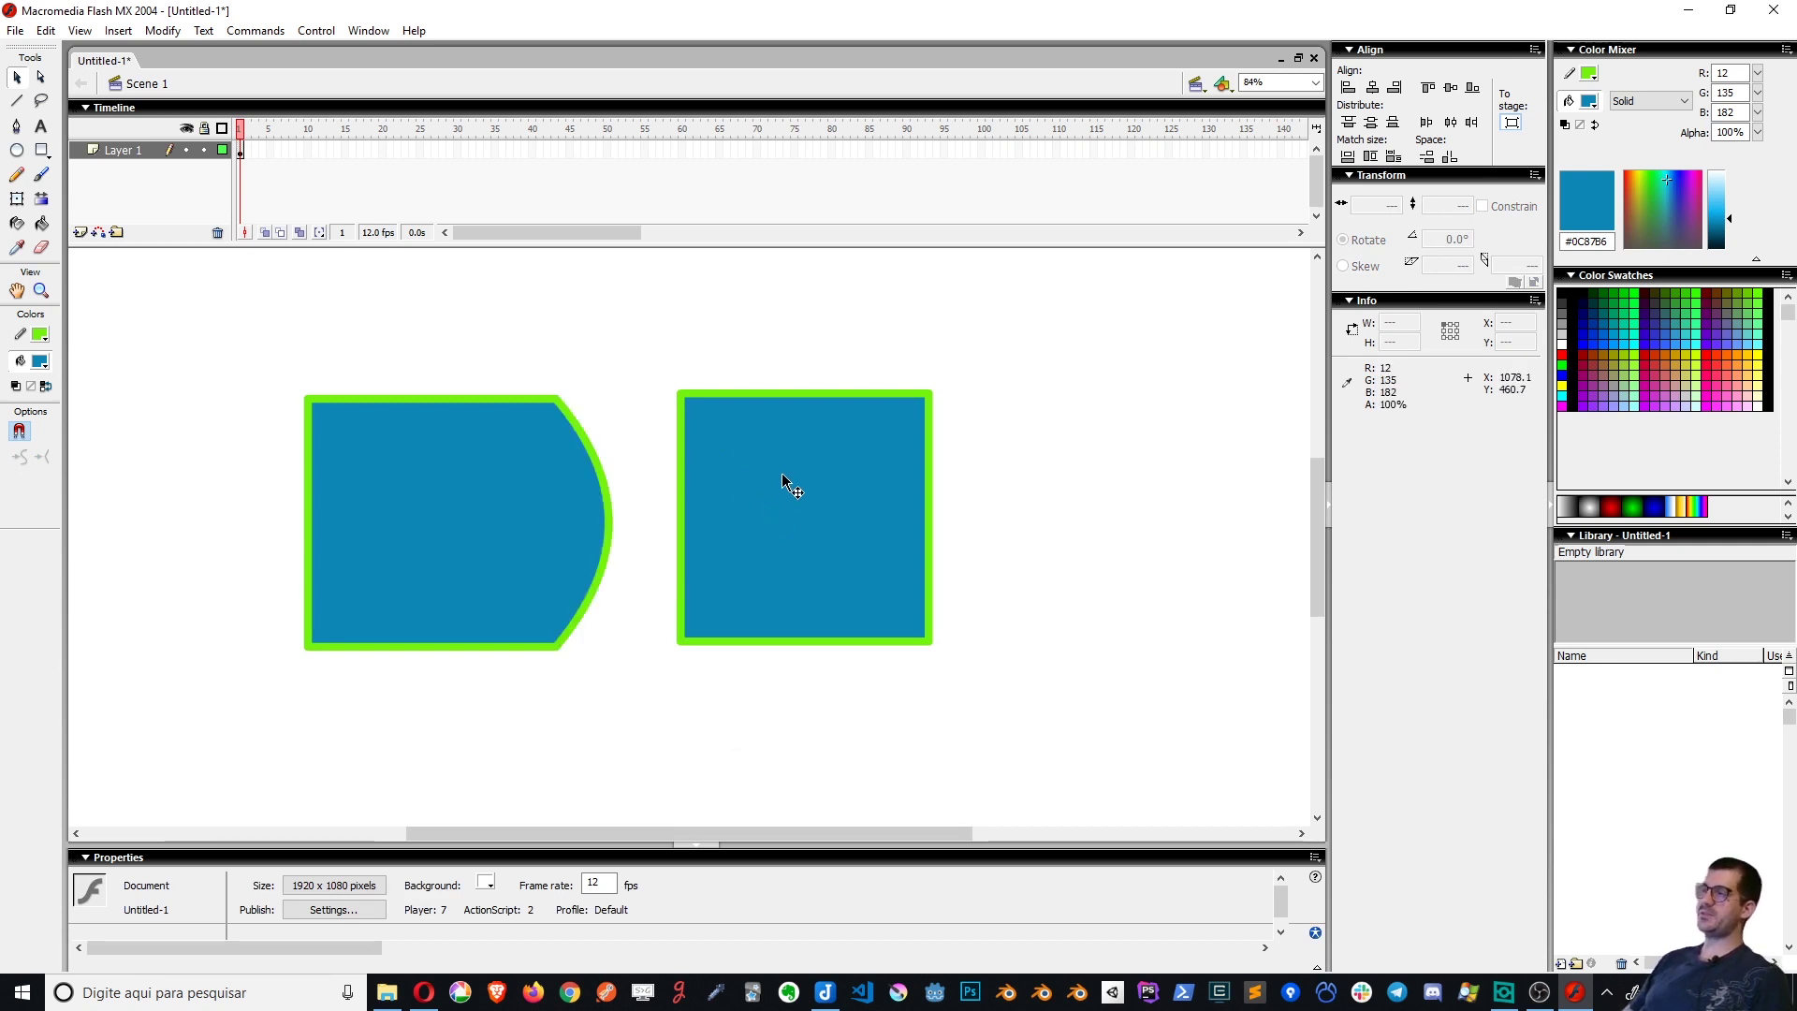
pyautogui.hotkey('ctrl', 'z')
pyautogui.hotkey('ctrl', 'z')
pyautogui.hotkey('ctrl', 'z')
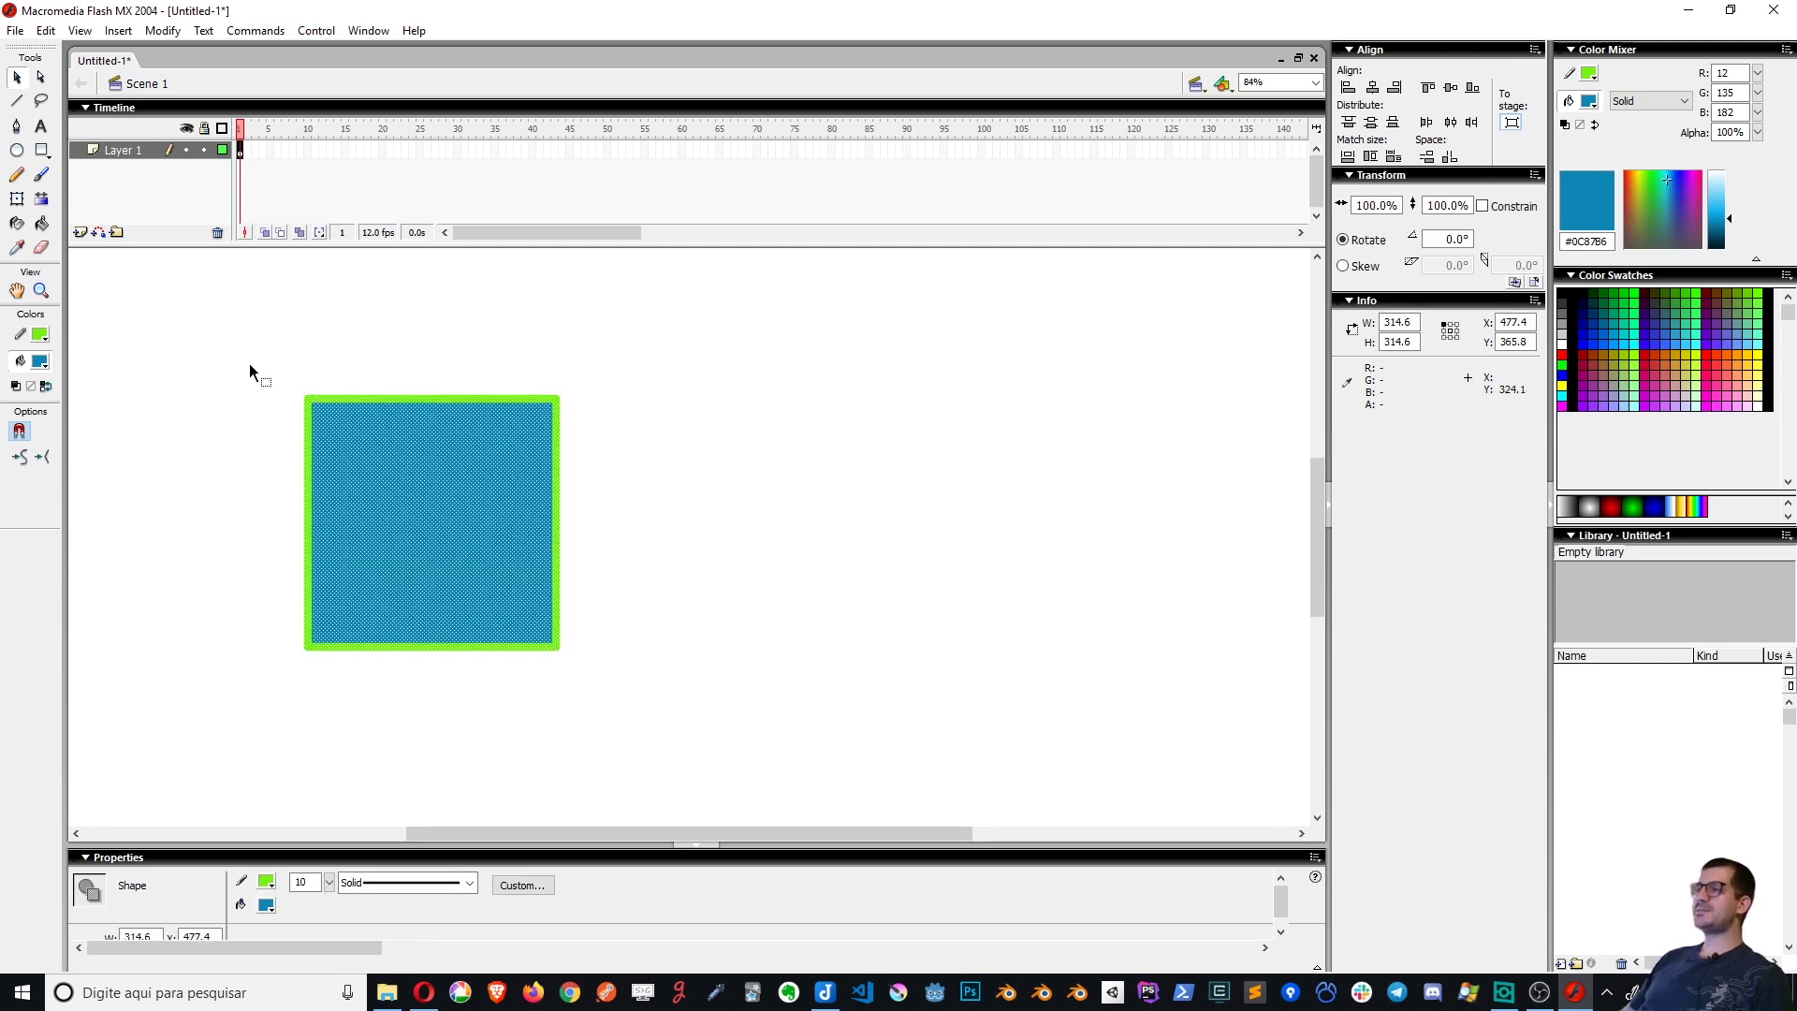
# Select the whole outlined square and paste two copies of it in a row to its right
pyautogui.click(744, 596)
pyautogui.hotkey('ctrl', 'a')
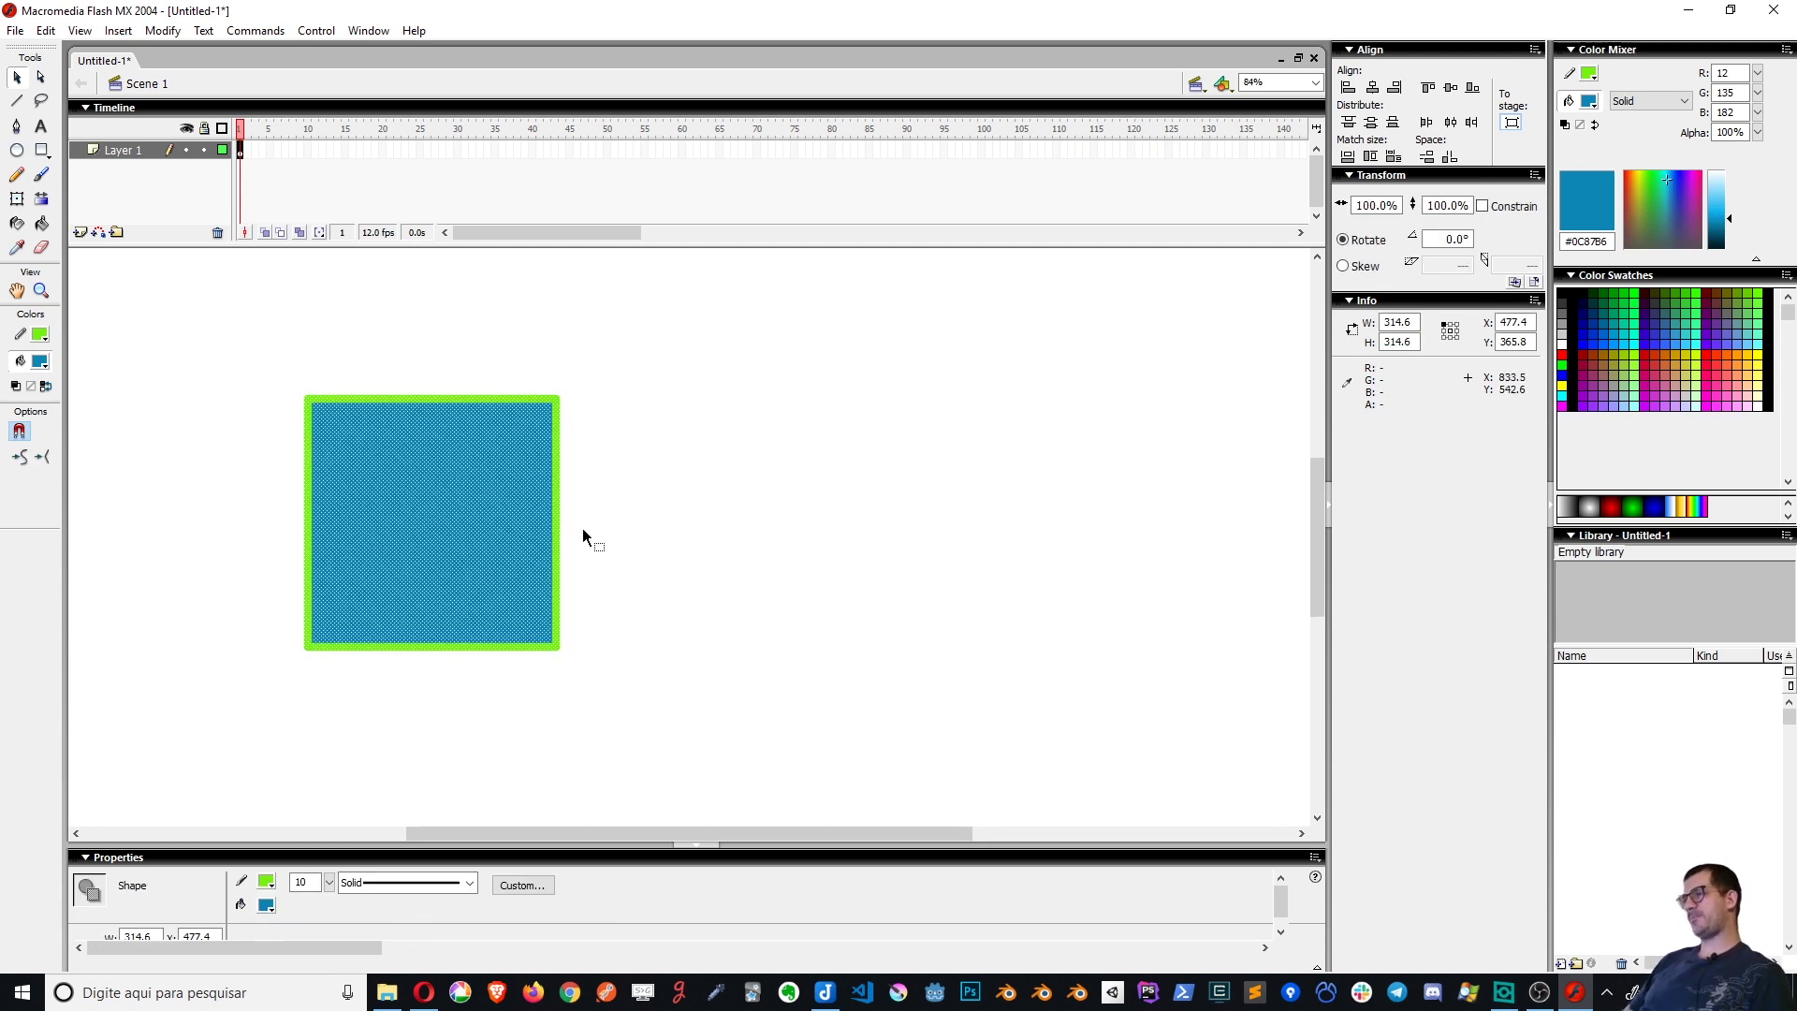
pyautogui.hotkey('ctrl', 'v')
pyautogui.moveTo(653, 557); pyautogui.dragTo(950, 509)
pyautogui.hotkey('ctrl', 'v')
pyautogui.click(999, 721)
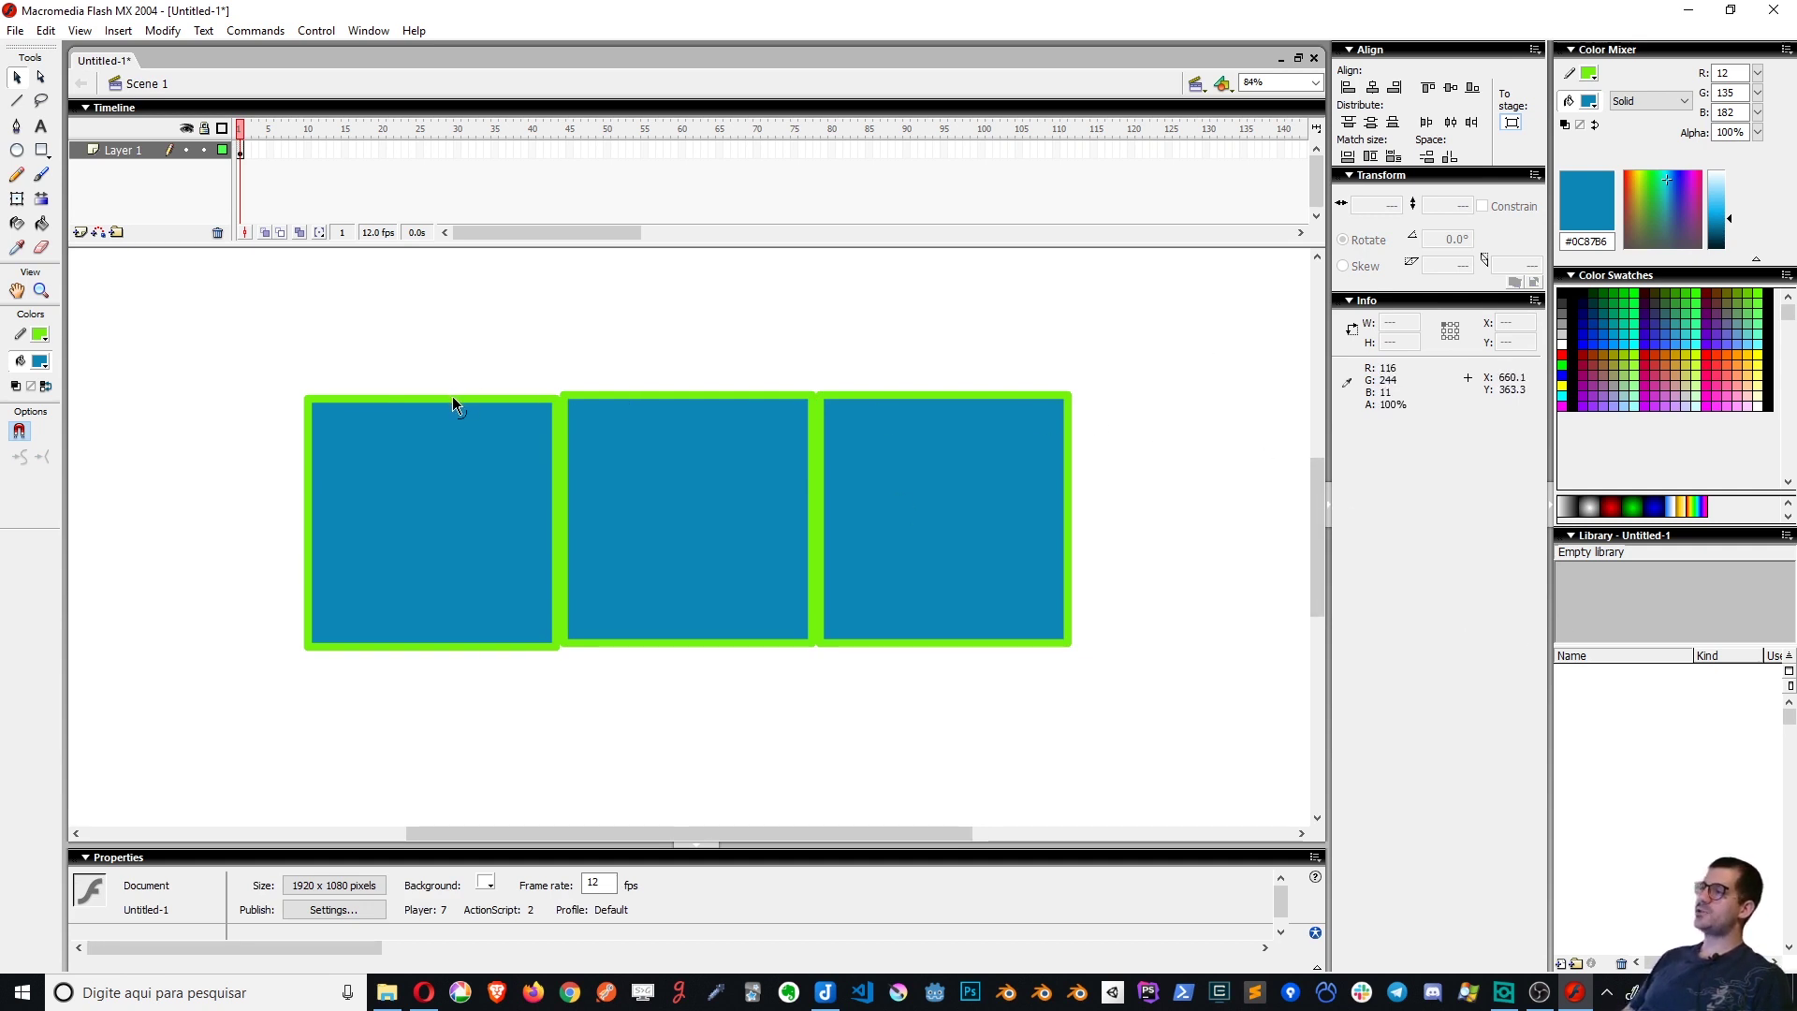
# Bend the top edges of the first and second squares inward, and undo the bends and the pasted copies
pyautogui.moveTo(452, 398); pyautogui.dragTo(453, 421)
pyautogui.moveTo(694, 394); pyautogui.dragTo(695, 428)
pyautogui.hotkey('ctrl', 'z')
pyautogui.hotkey('ctrl', 'z')
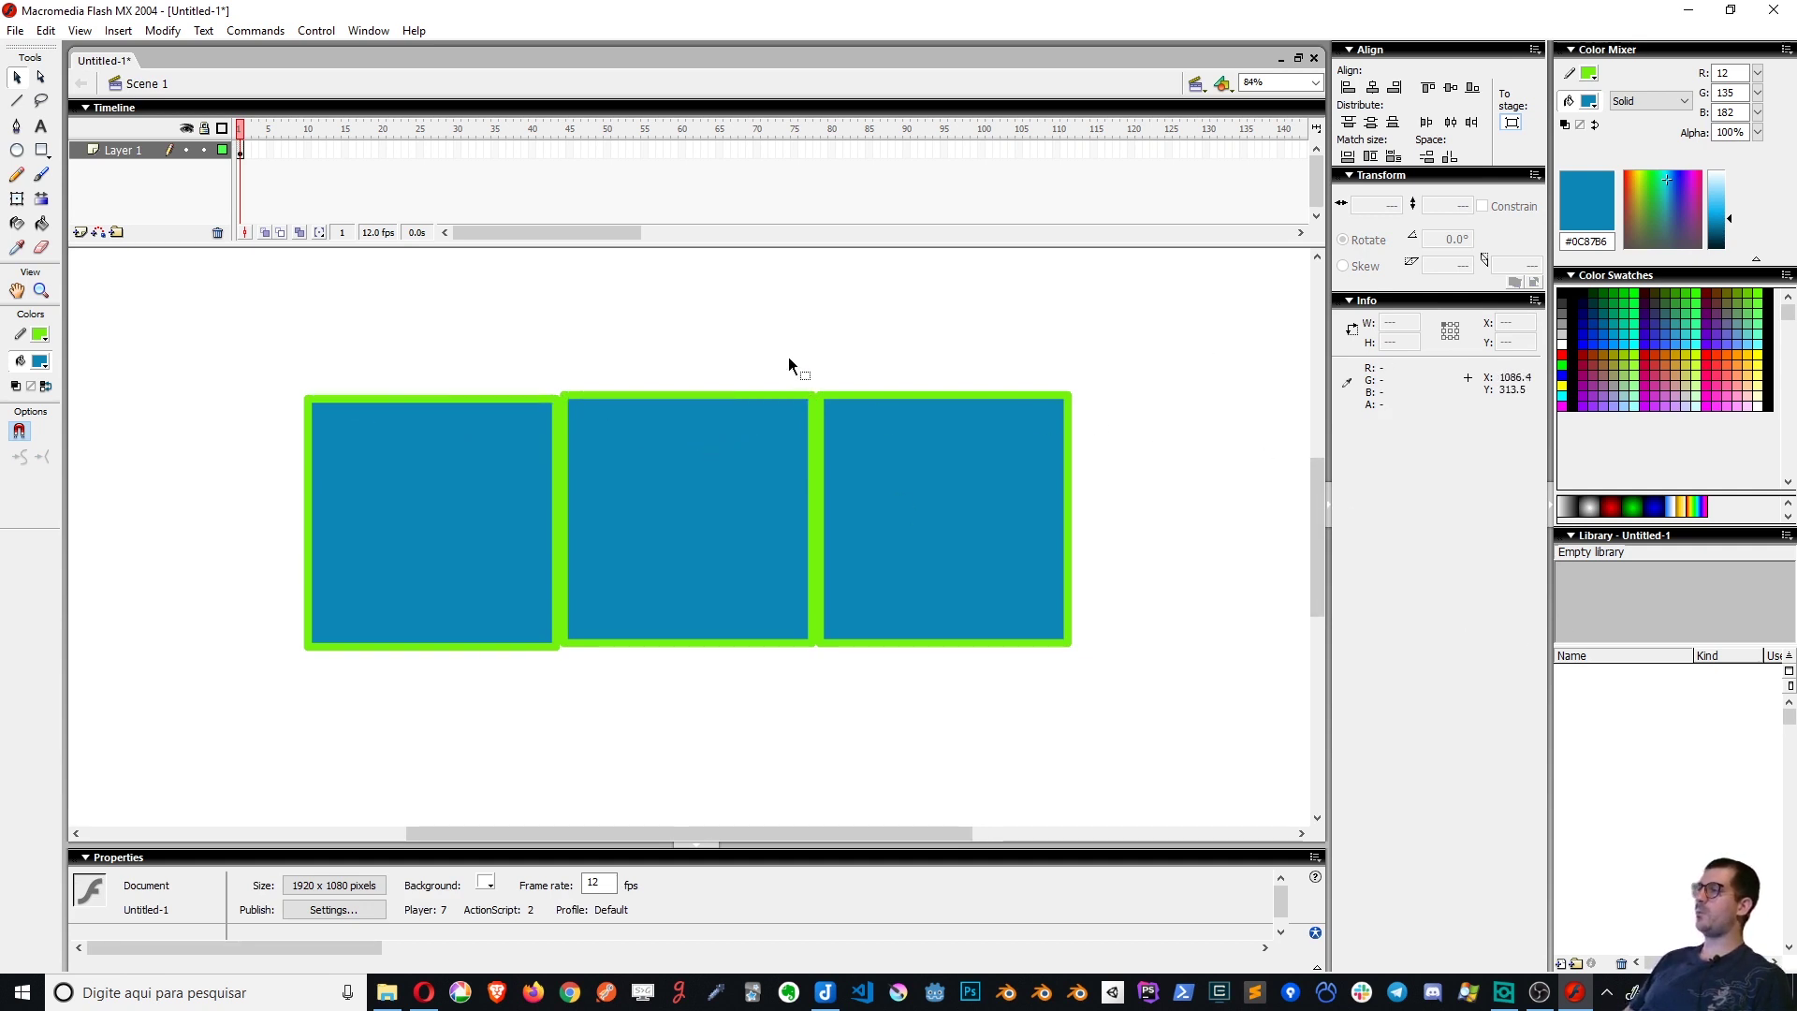
pyautogui.hotkey('ctrl', 'z')
pyautogui.hotkey('ctrl', 'z')
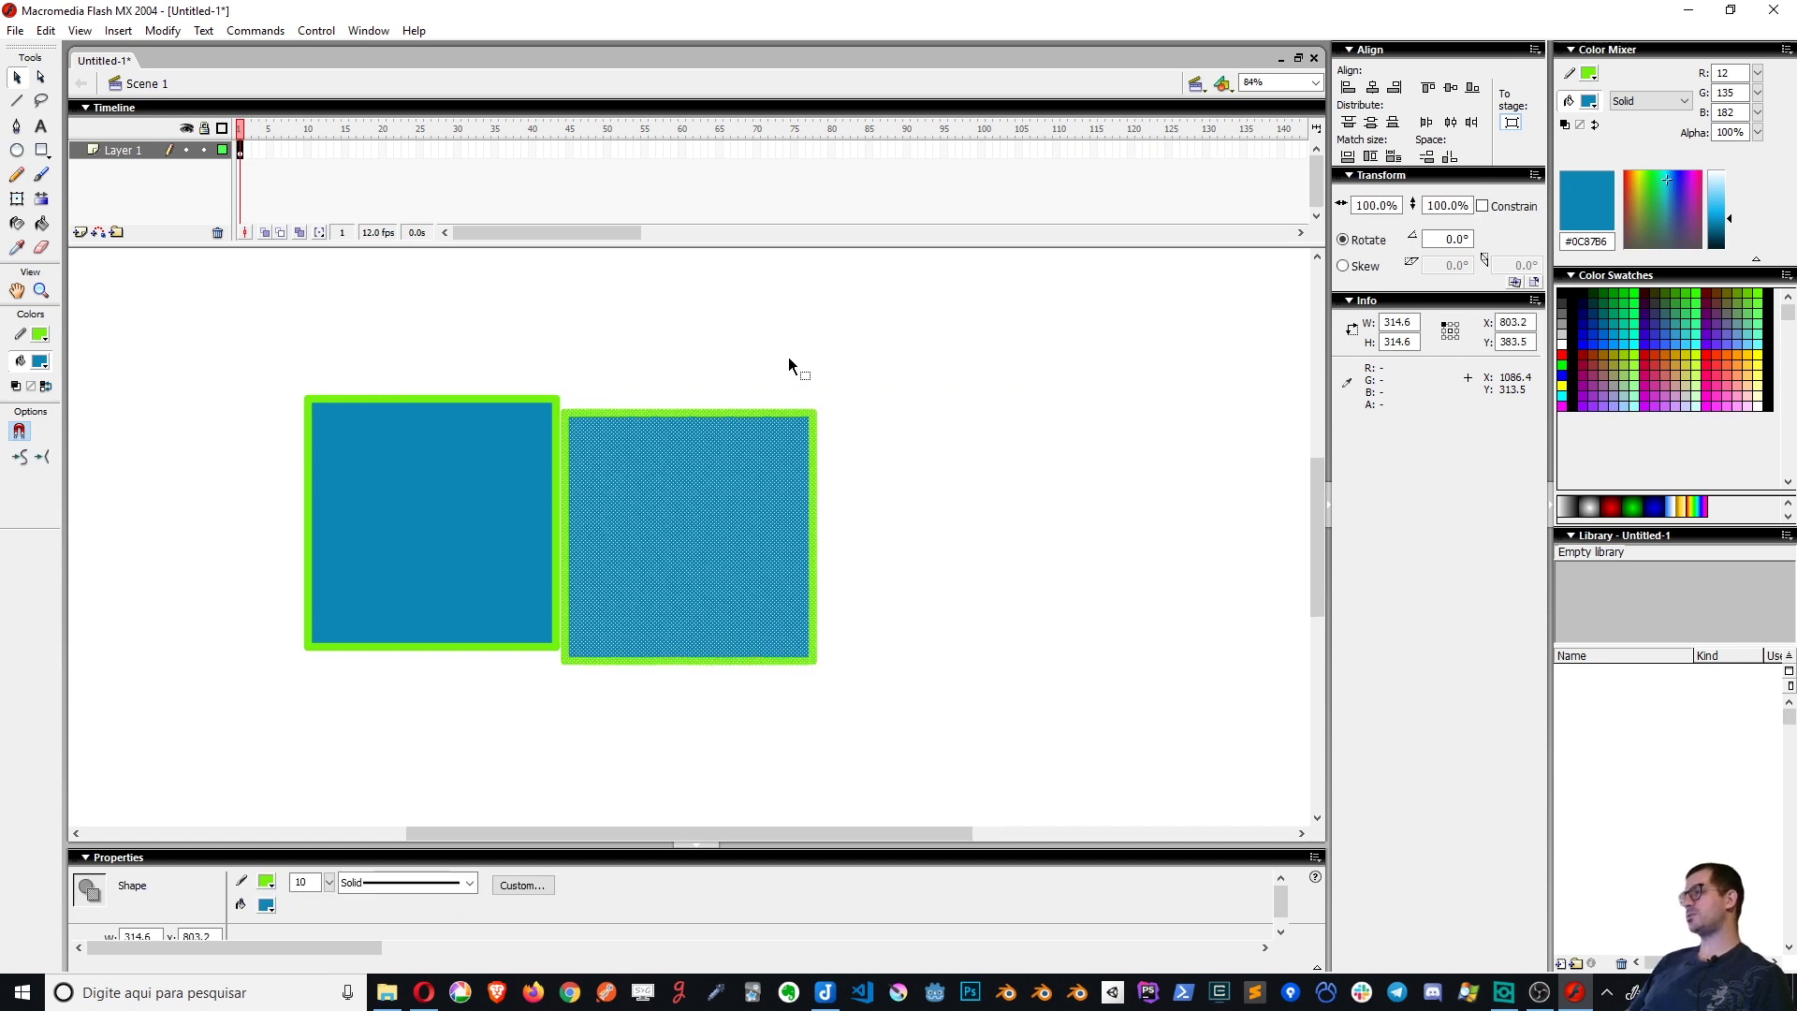
pyautogui.hotkey('ctrl', 'z')
# Marquee-select the upper part of the blue square, move it off to the right, and undo the cut
pyautogui.moveTo(233, 330); pyautogui.dragTo(773, 571)
pyautogui.moveTo(425, 453); pyautogui.dragTo(852, 490)
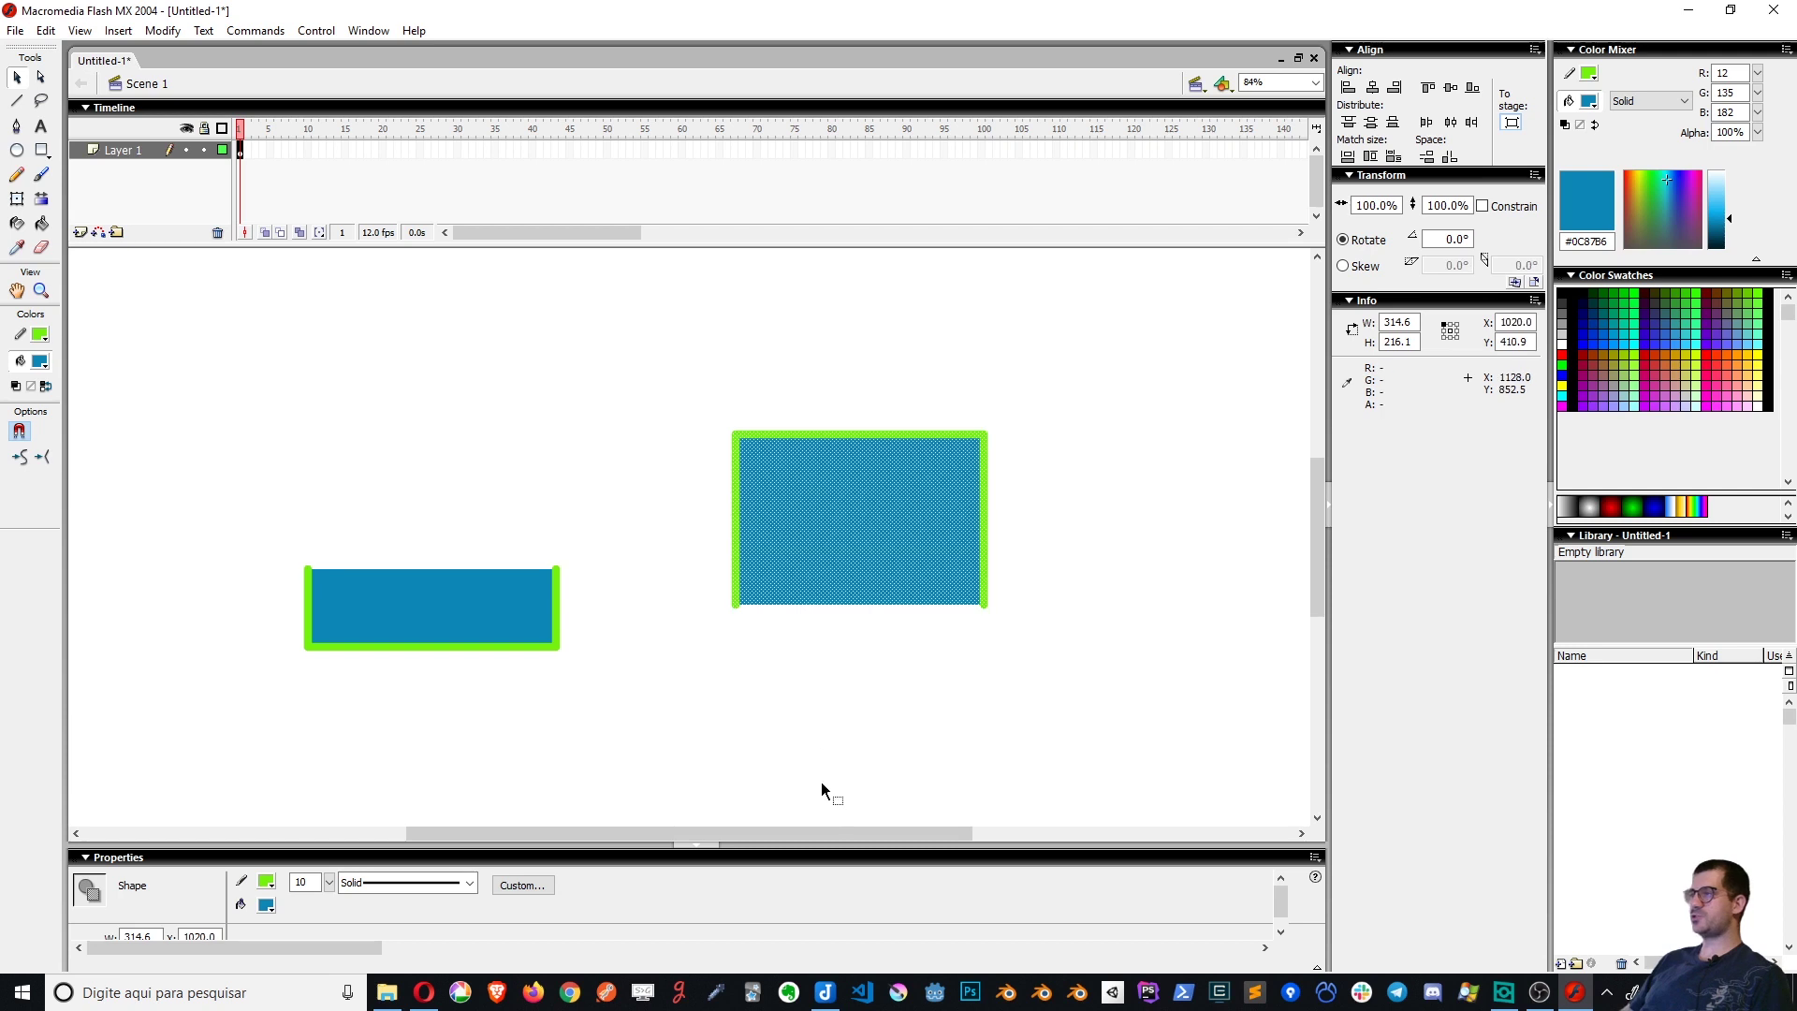
pyautogui.click(706, 466)
pyautogui.click(870, 538)
pyautogui.hotkey('ctrl', 'z')
pyautogui.hotkey('ctrl', 'z')
pyautogui.hotkey('ctrl', 'z')
pyautogui.hotkey('ctrl', 'z')
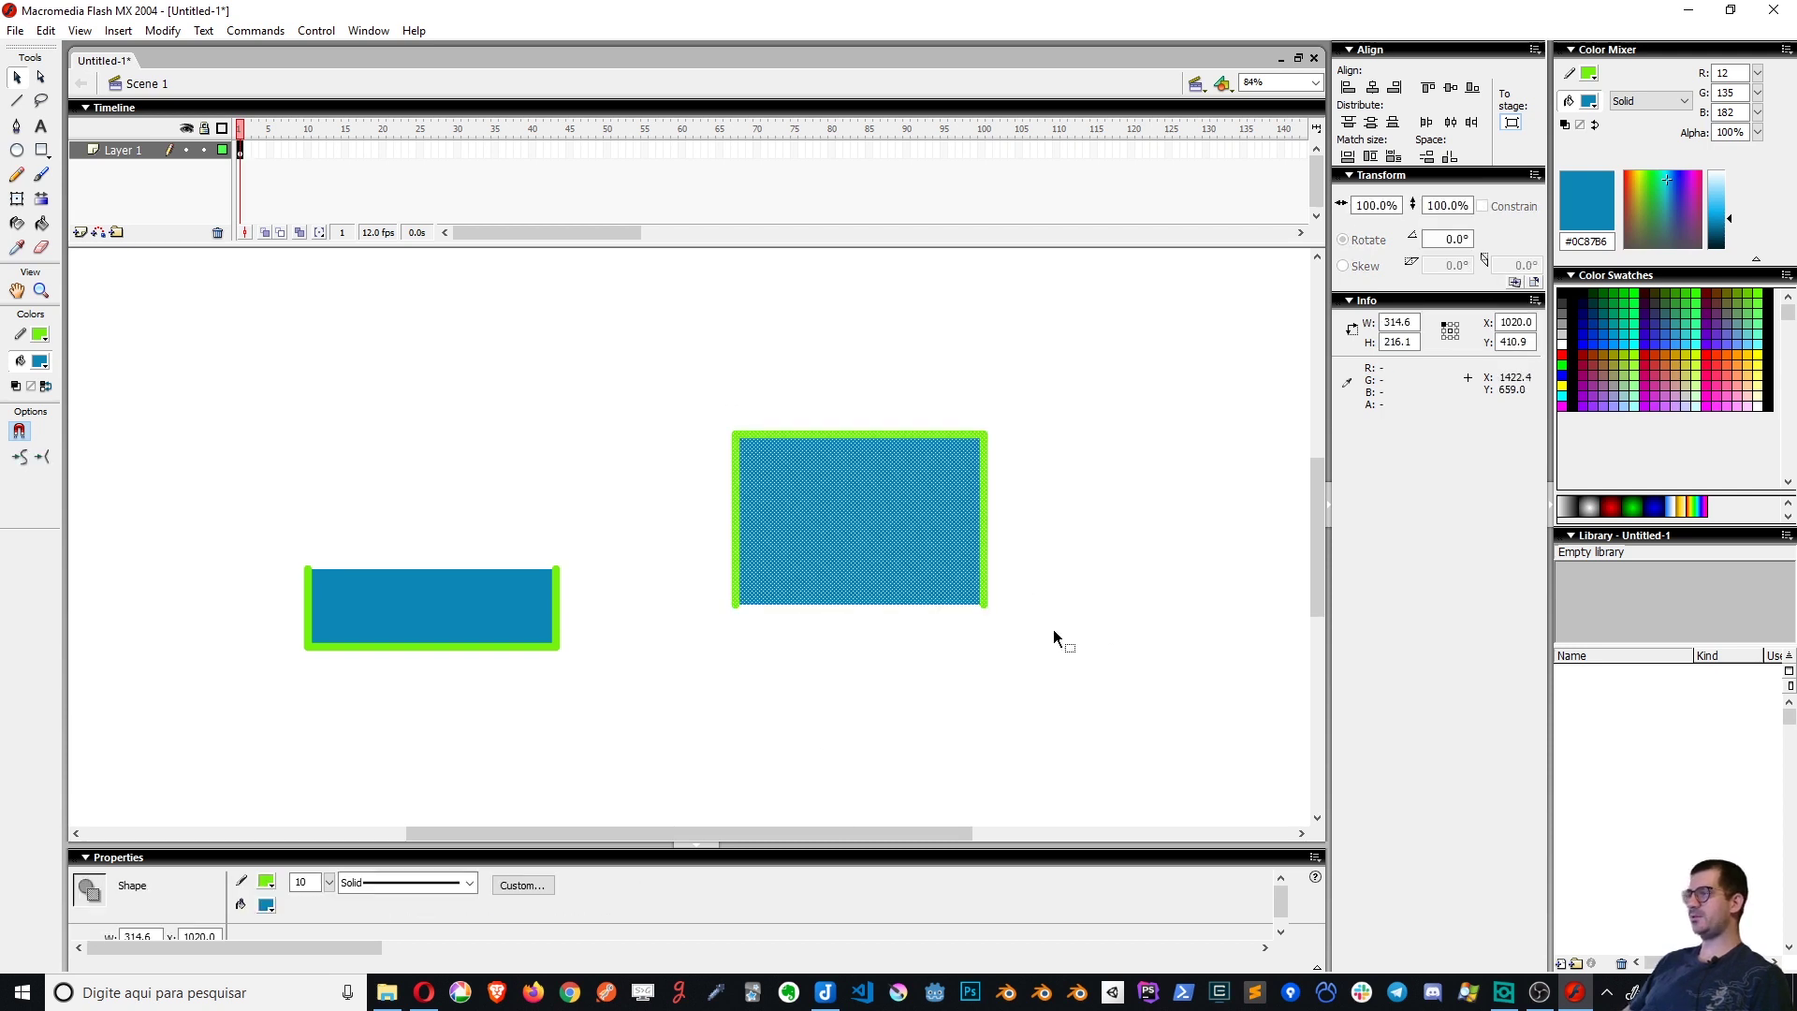
# Marquee-select the square's lower-right portion, move it away from the shape, and undo the move
pyautogui.moveTo(552, 750); pyautogui.dragTo(405, 572)
pyautogui.moveTo(450, 646); pyautogui.dragTo(941, 721)
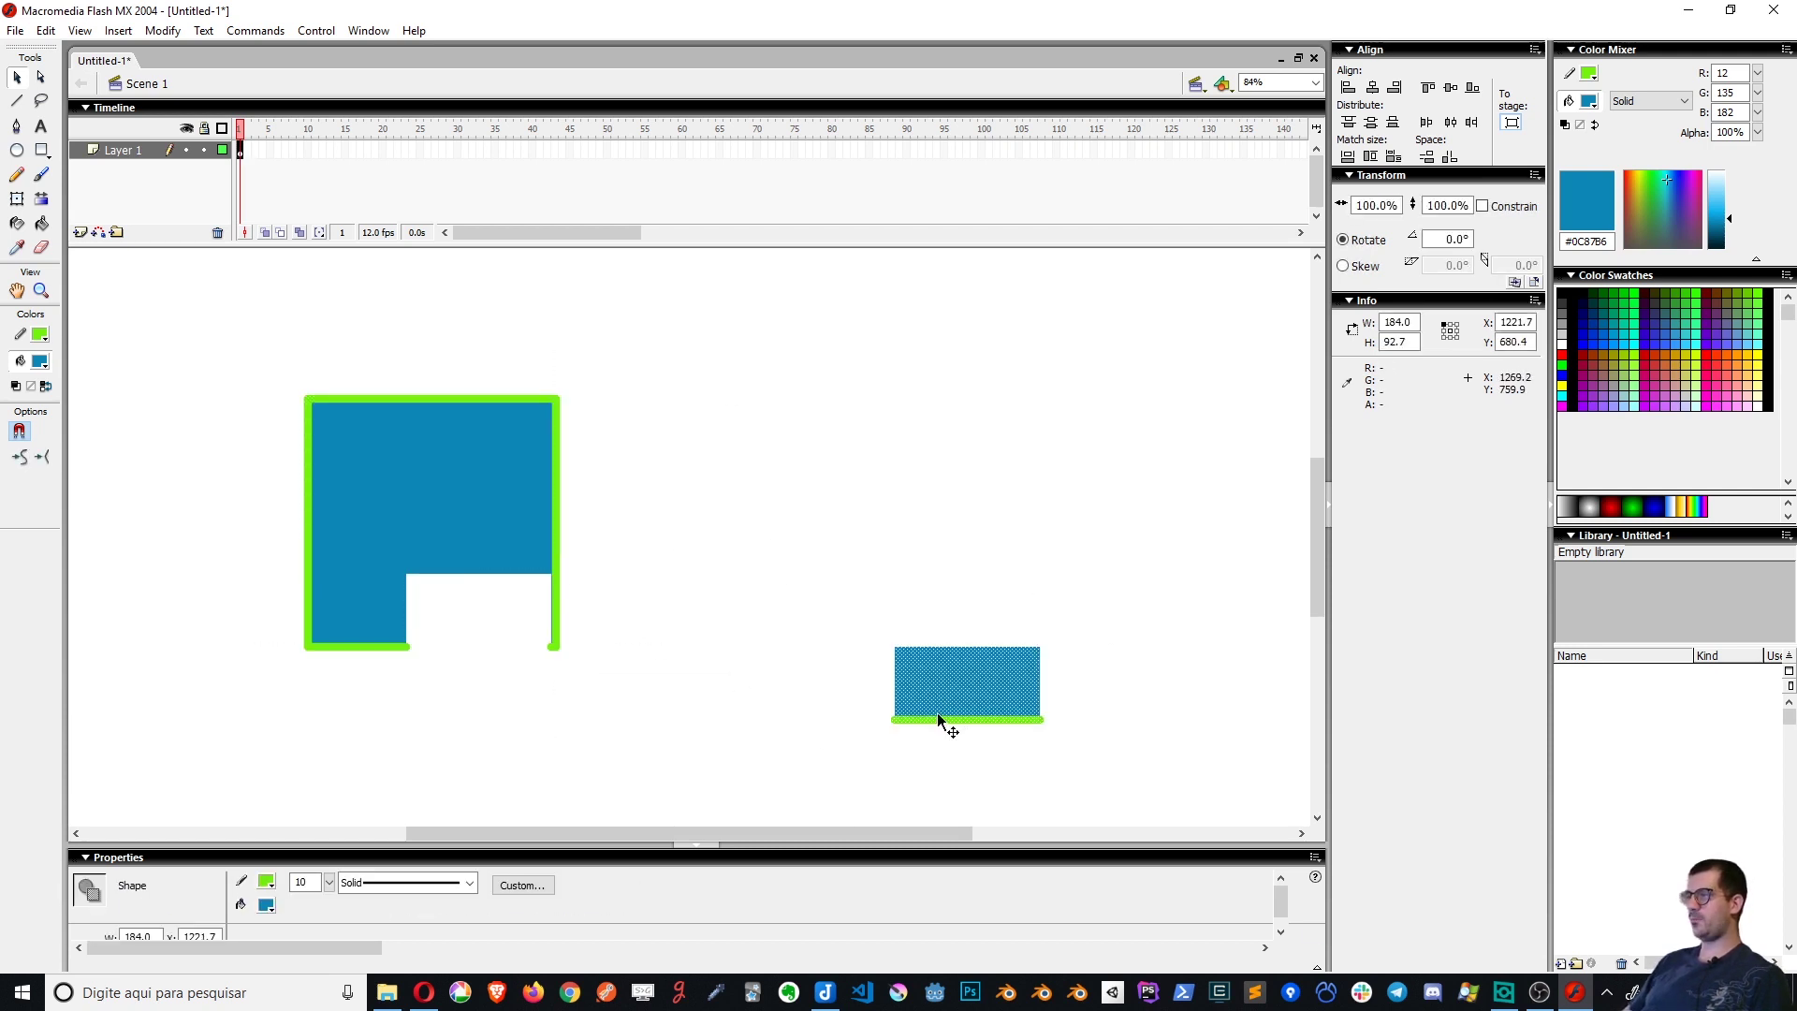
pyautogui.hotkey('ctrl', 'z')
pyautogui.hotkey('ctrl', 'z')
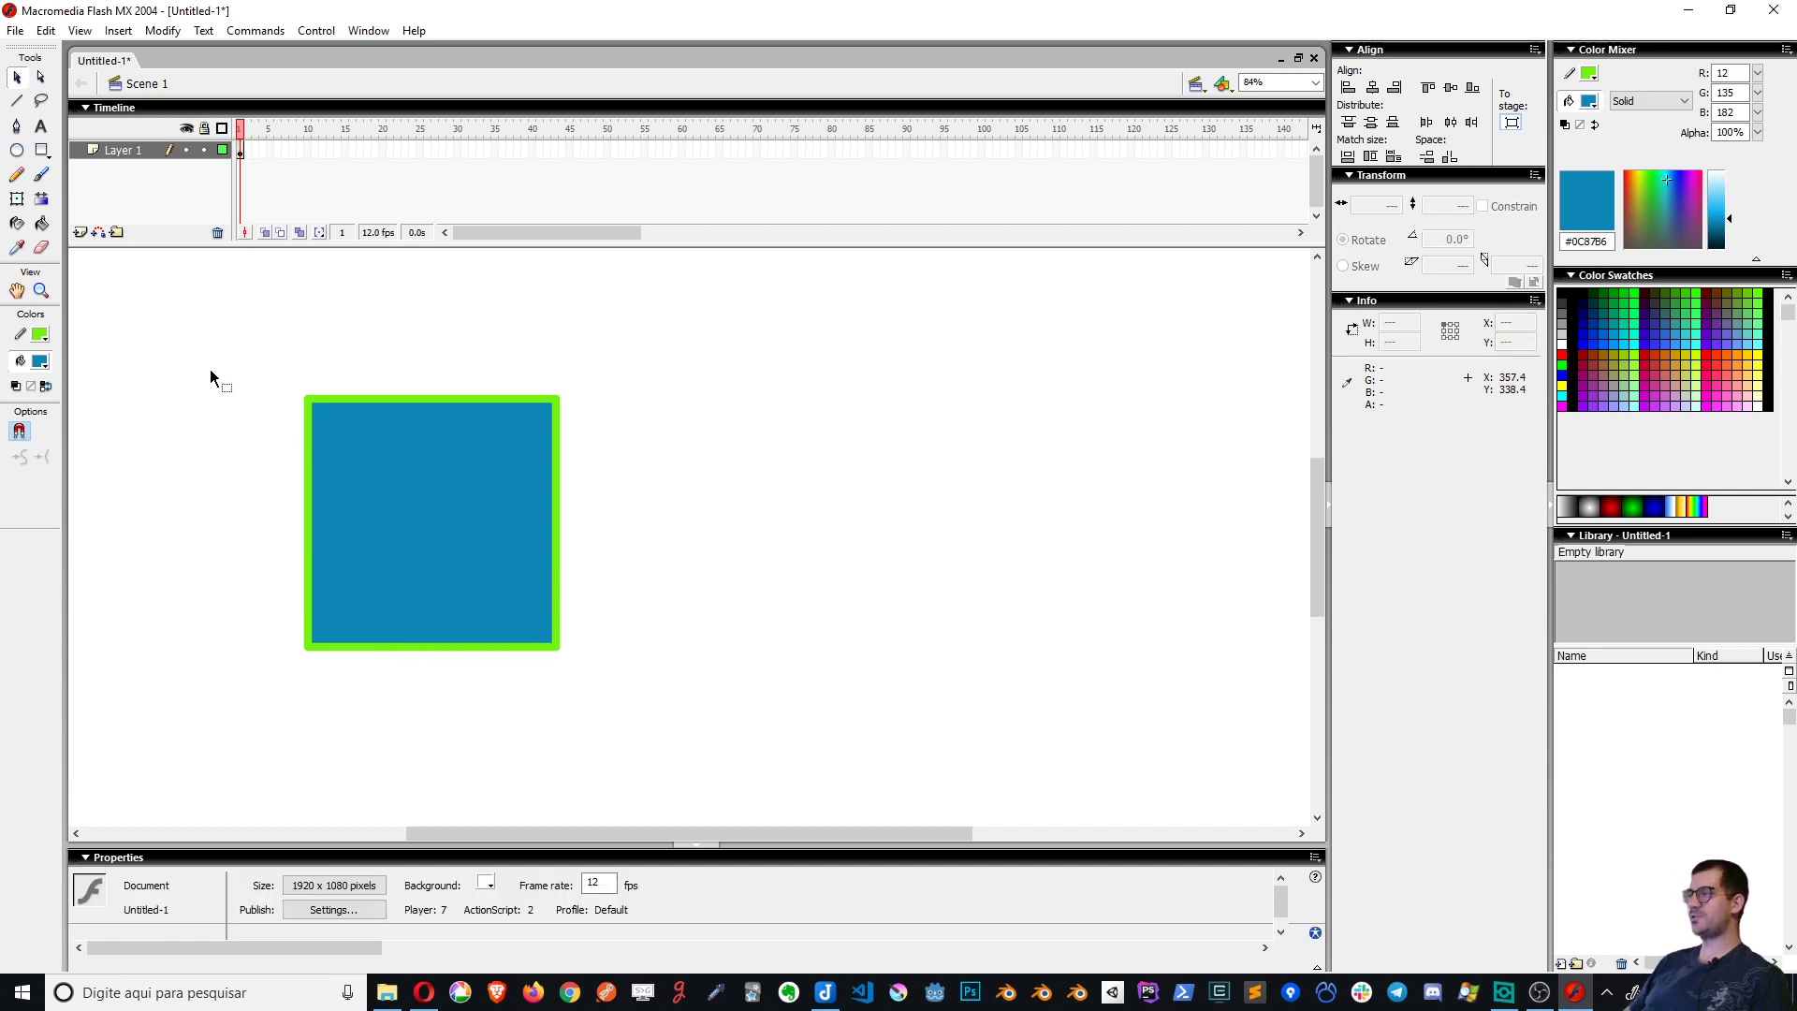
# Select the square's fill and outline and convert them to a movie clip symbol named Caixa
pyautogui.moveTo(801, 672); pyautogui.dragTo(839, 698)
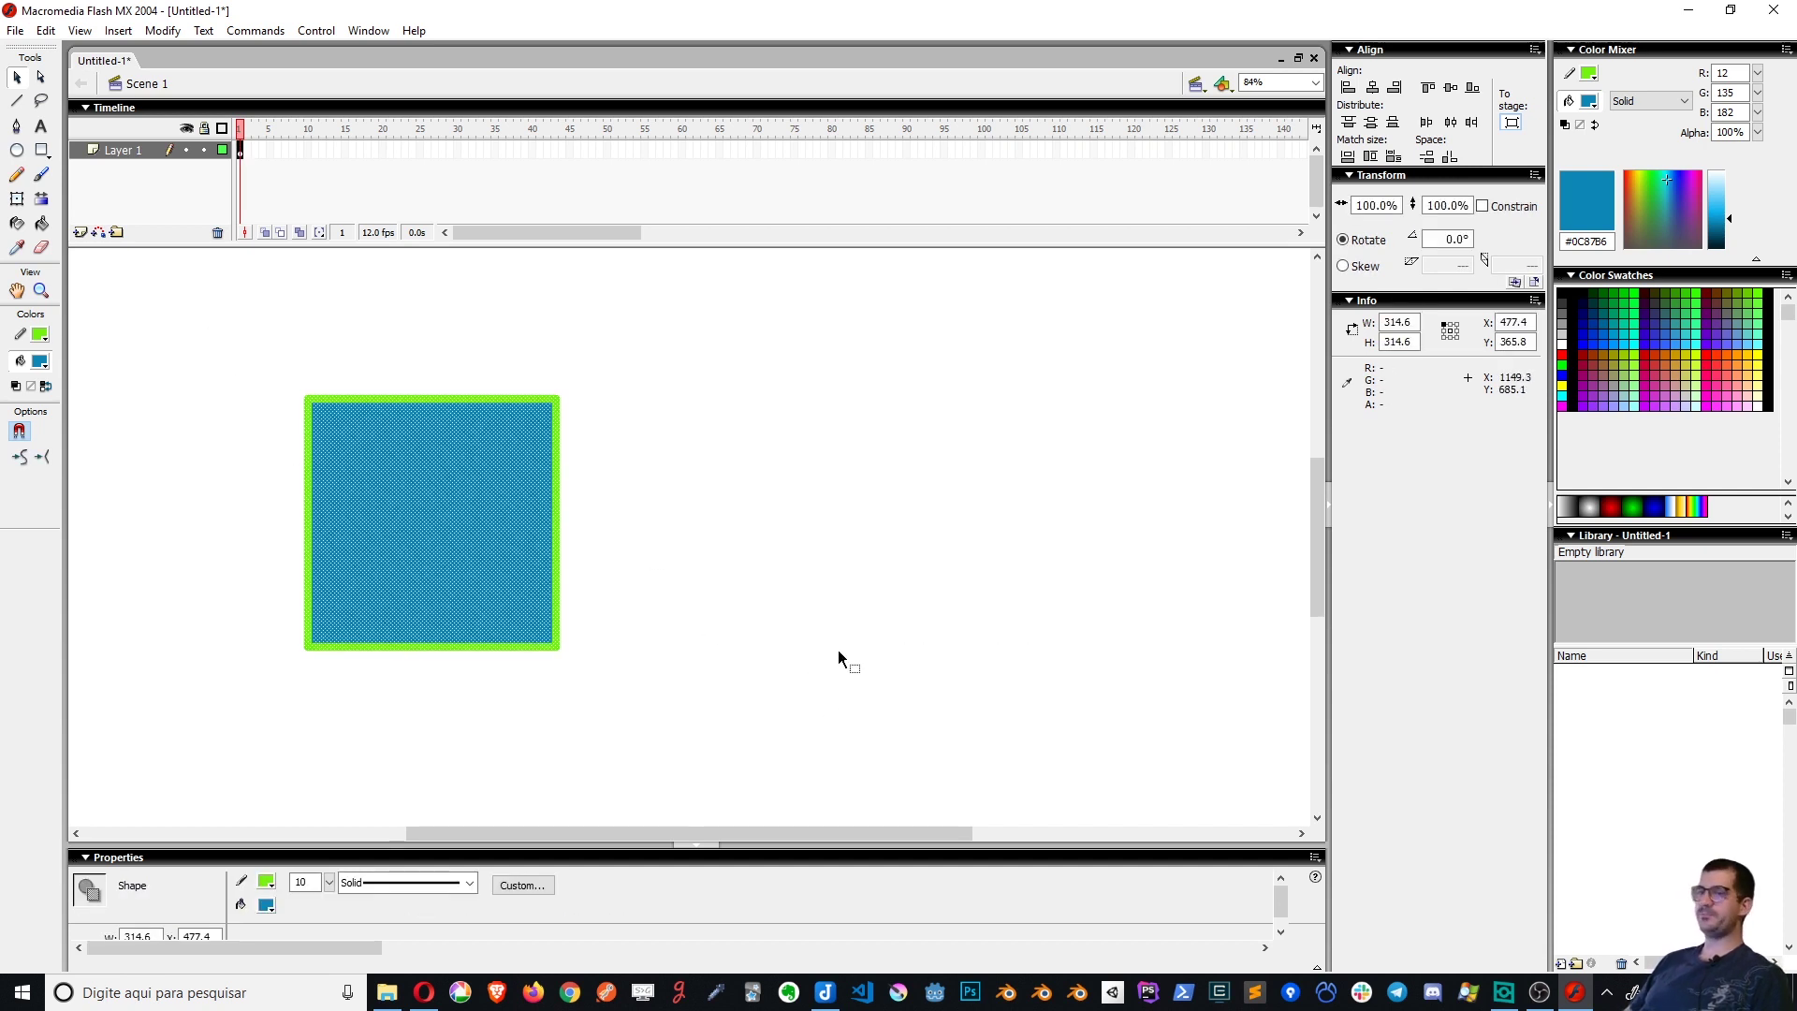
pyautogui.click(163, 30)
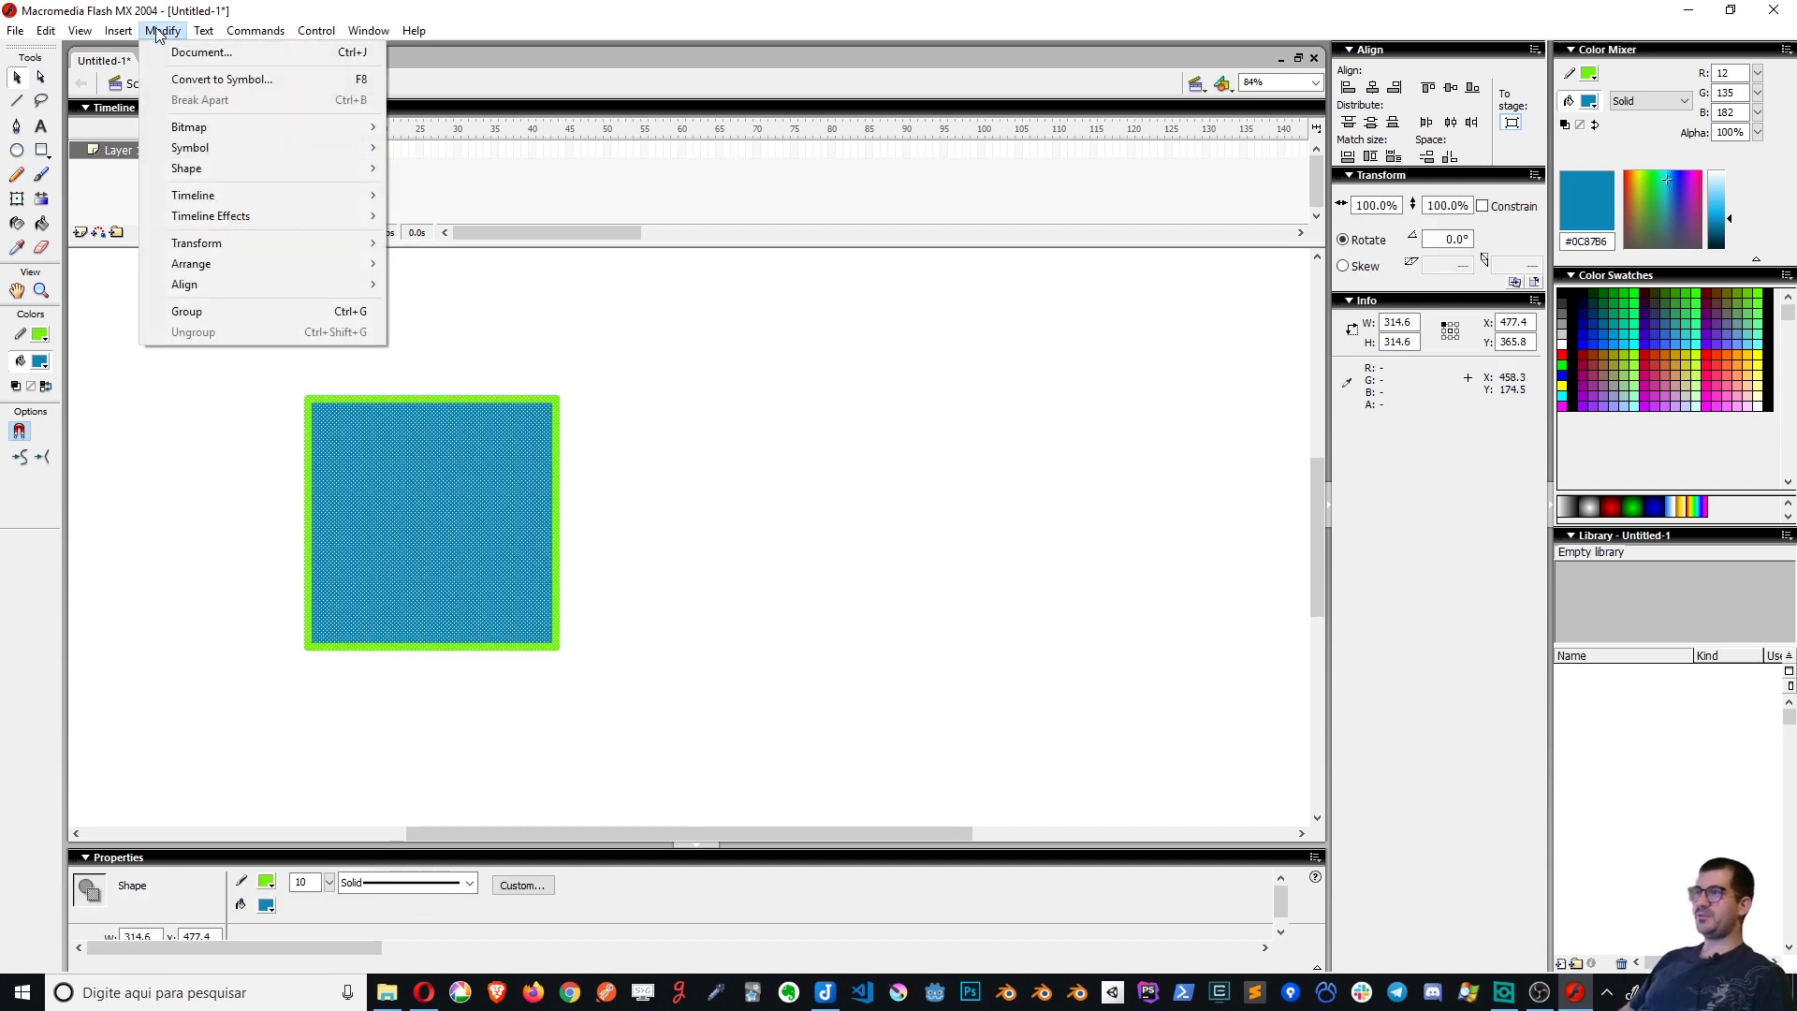
pyautogui.click(311, 84)
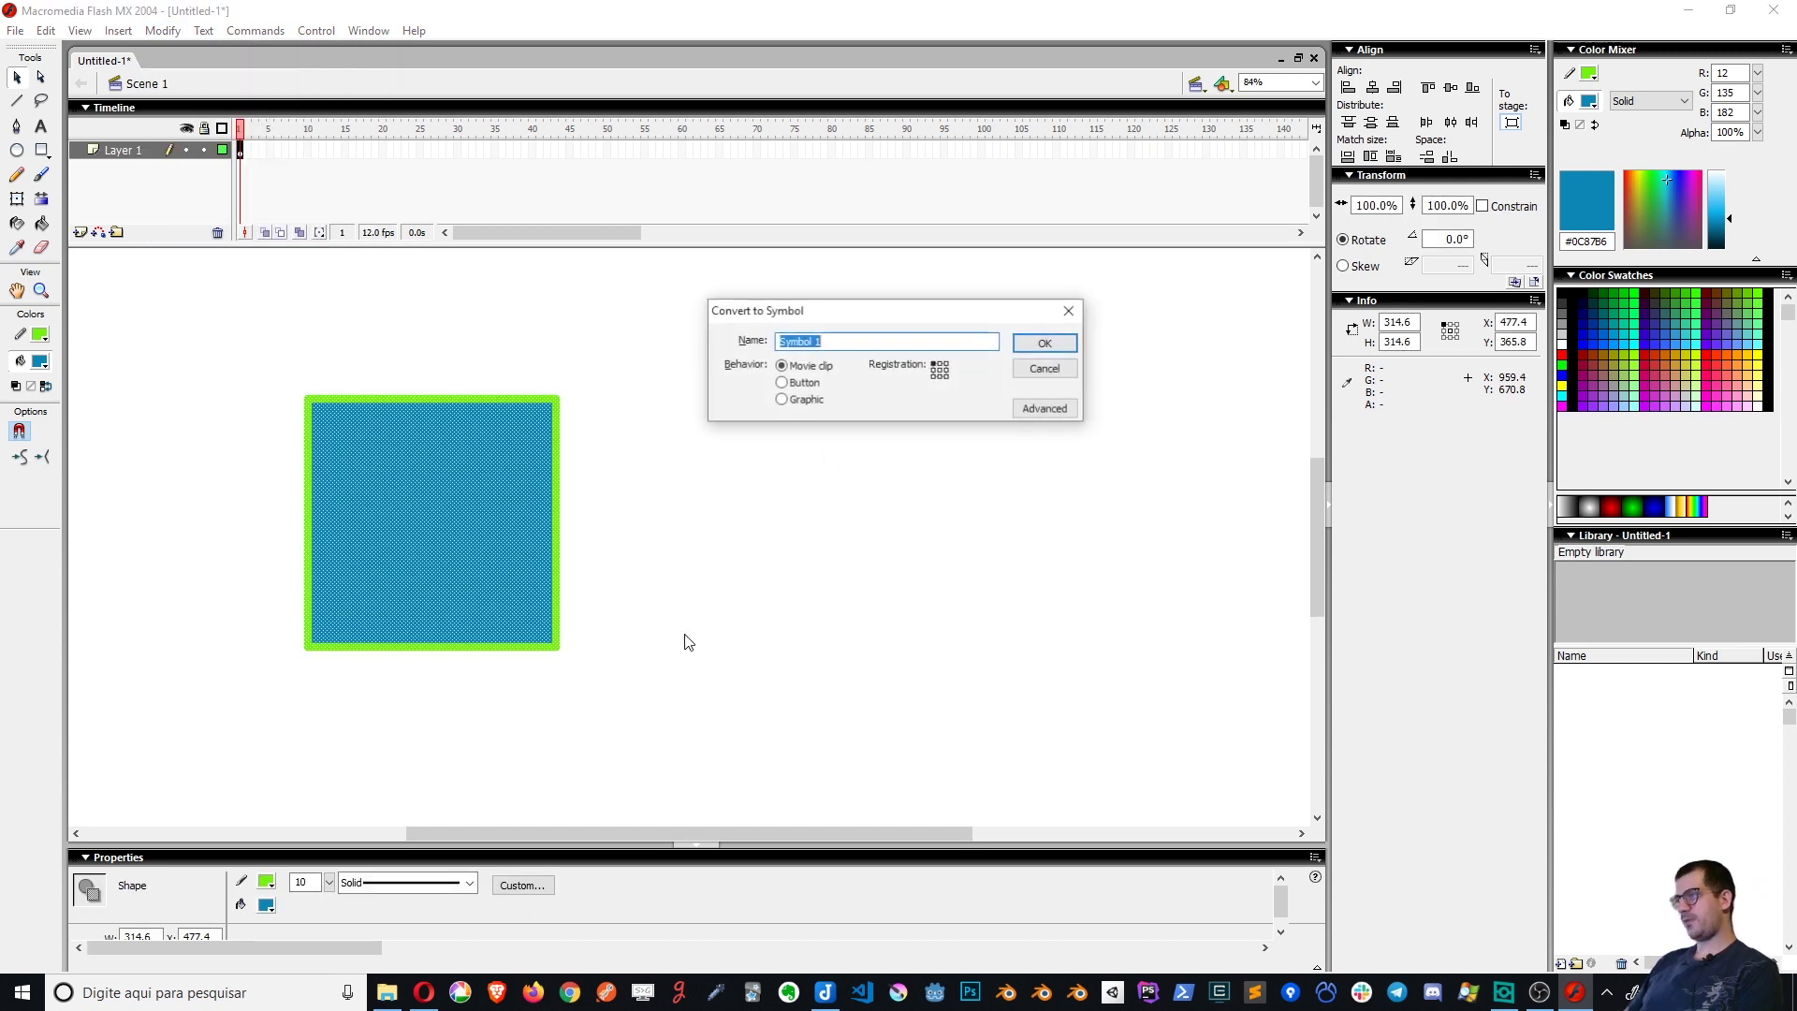
pyautogui.moveTo(812, 316); pyautogui.dragTo(612, 407)
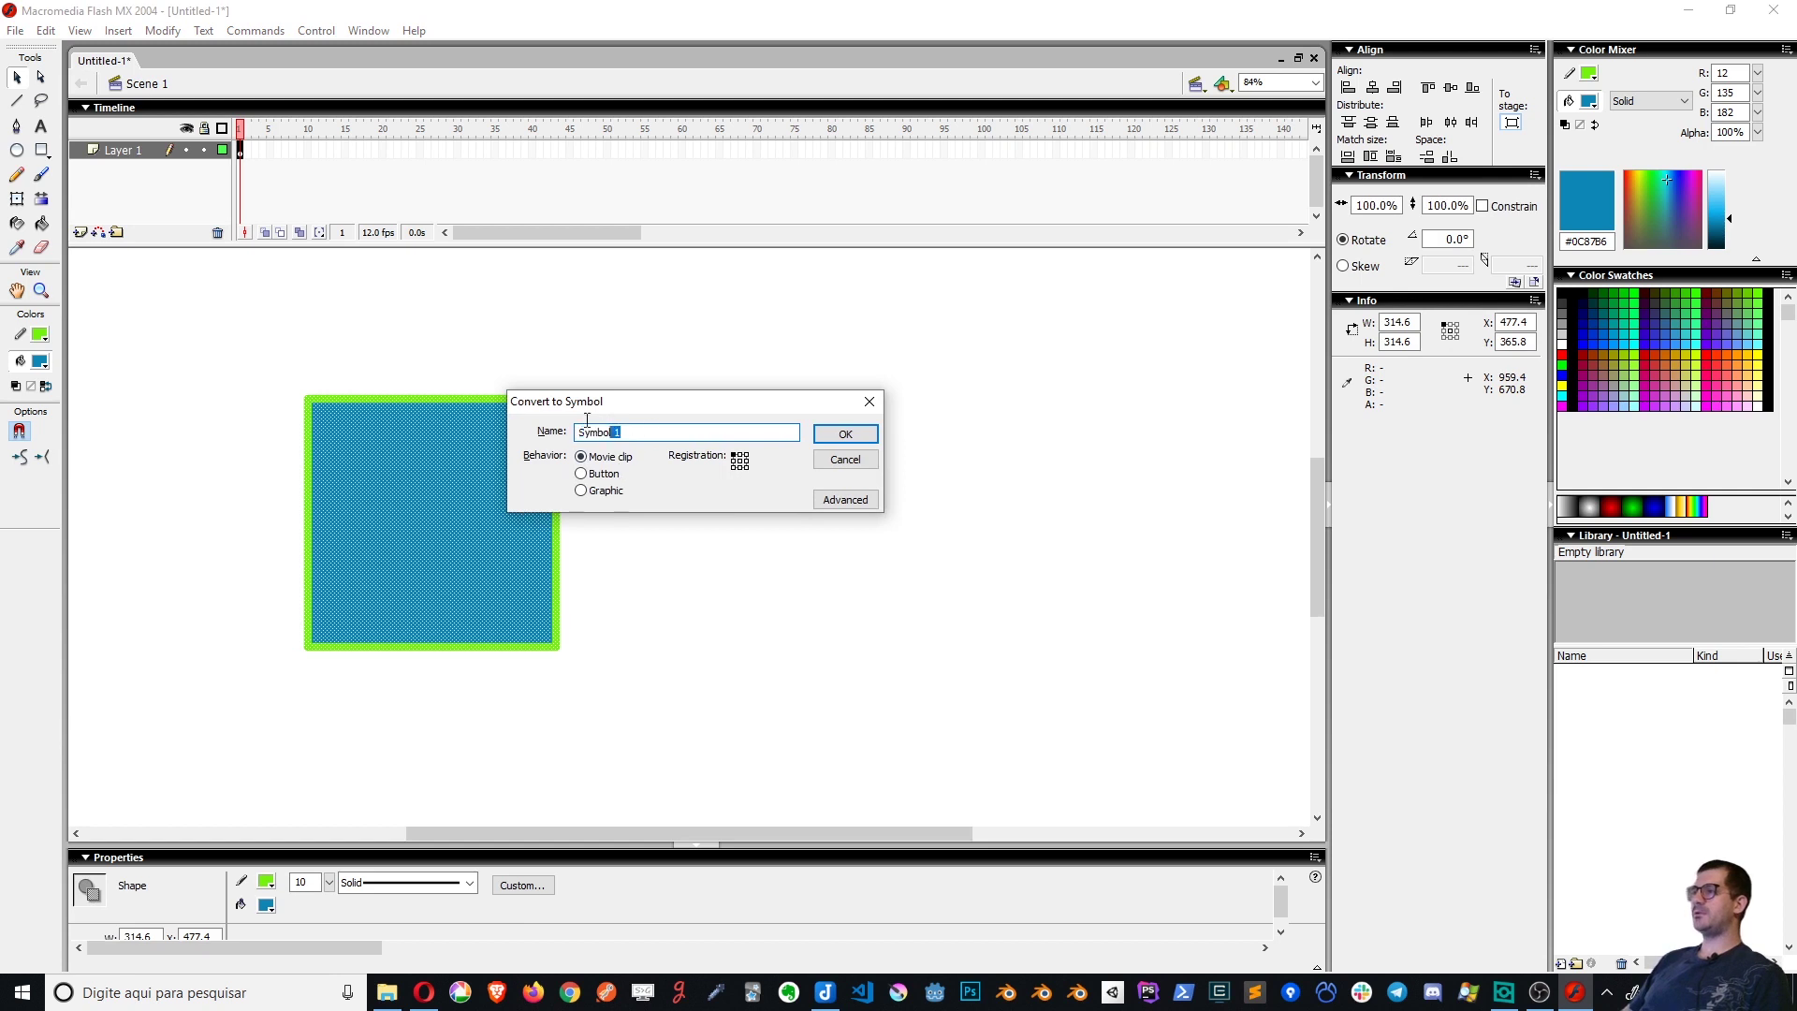
pyautogui.write('Caixa')
pyautogui.press('Return')
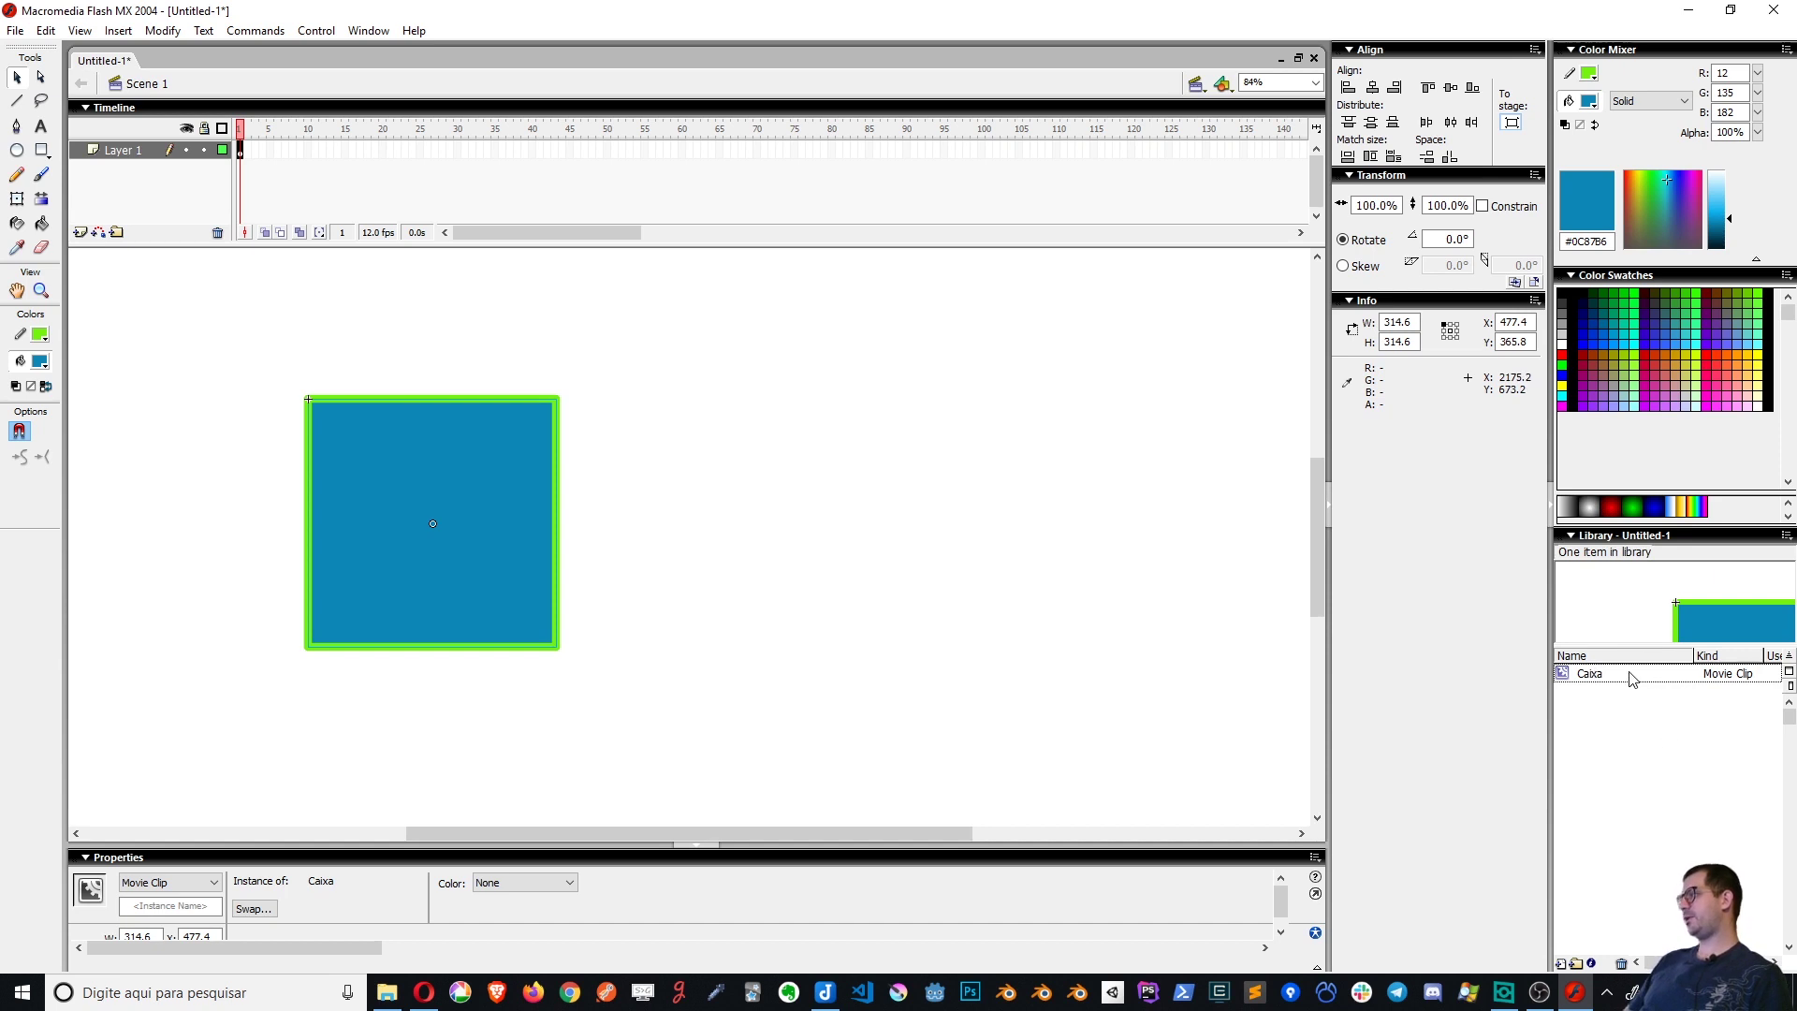
# Place a second Caixa instance from the library on the stage and position it beside the first at nearly the same height
pyautogui.moveTo(1633, 678); pyautogui.dragTo(830, 487)
pyautogui.click(861, 676)
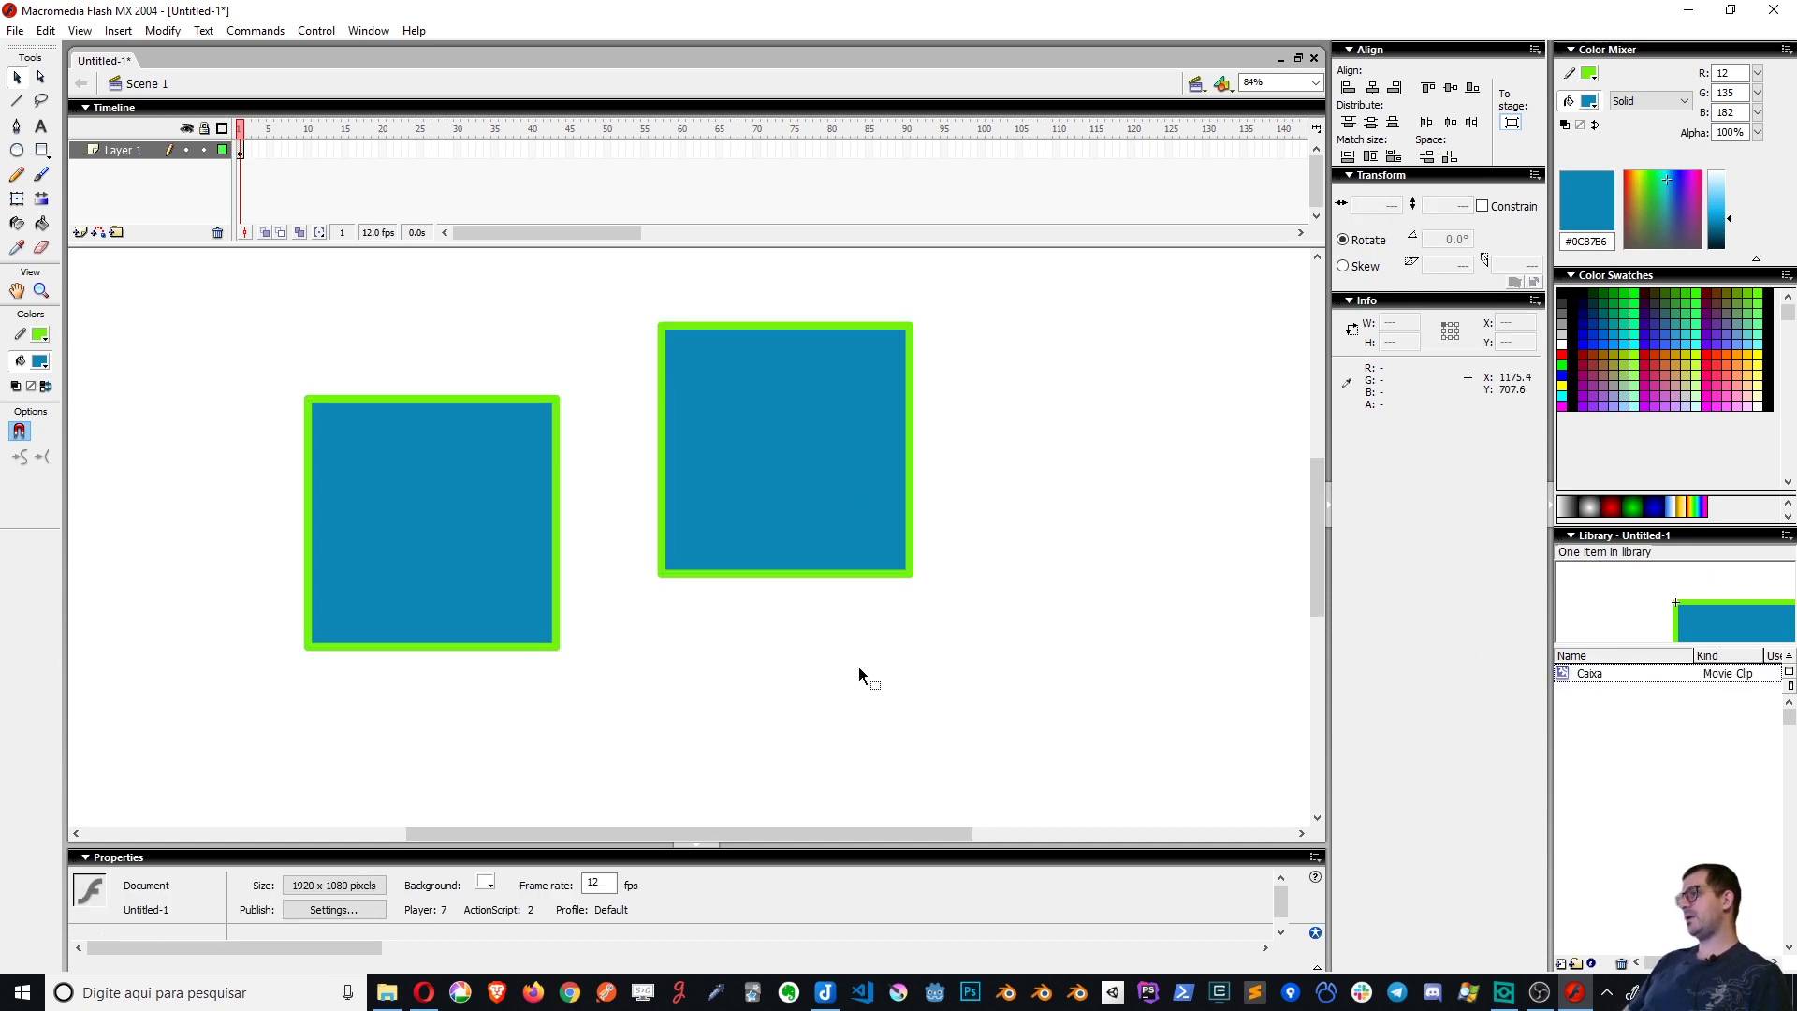
pyautogui.click(770, 437)
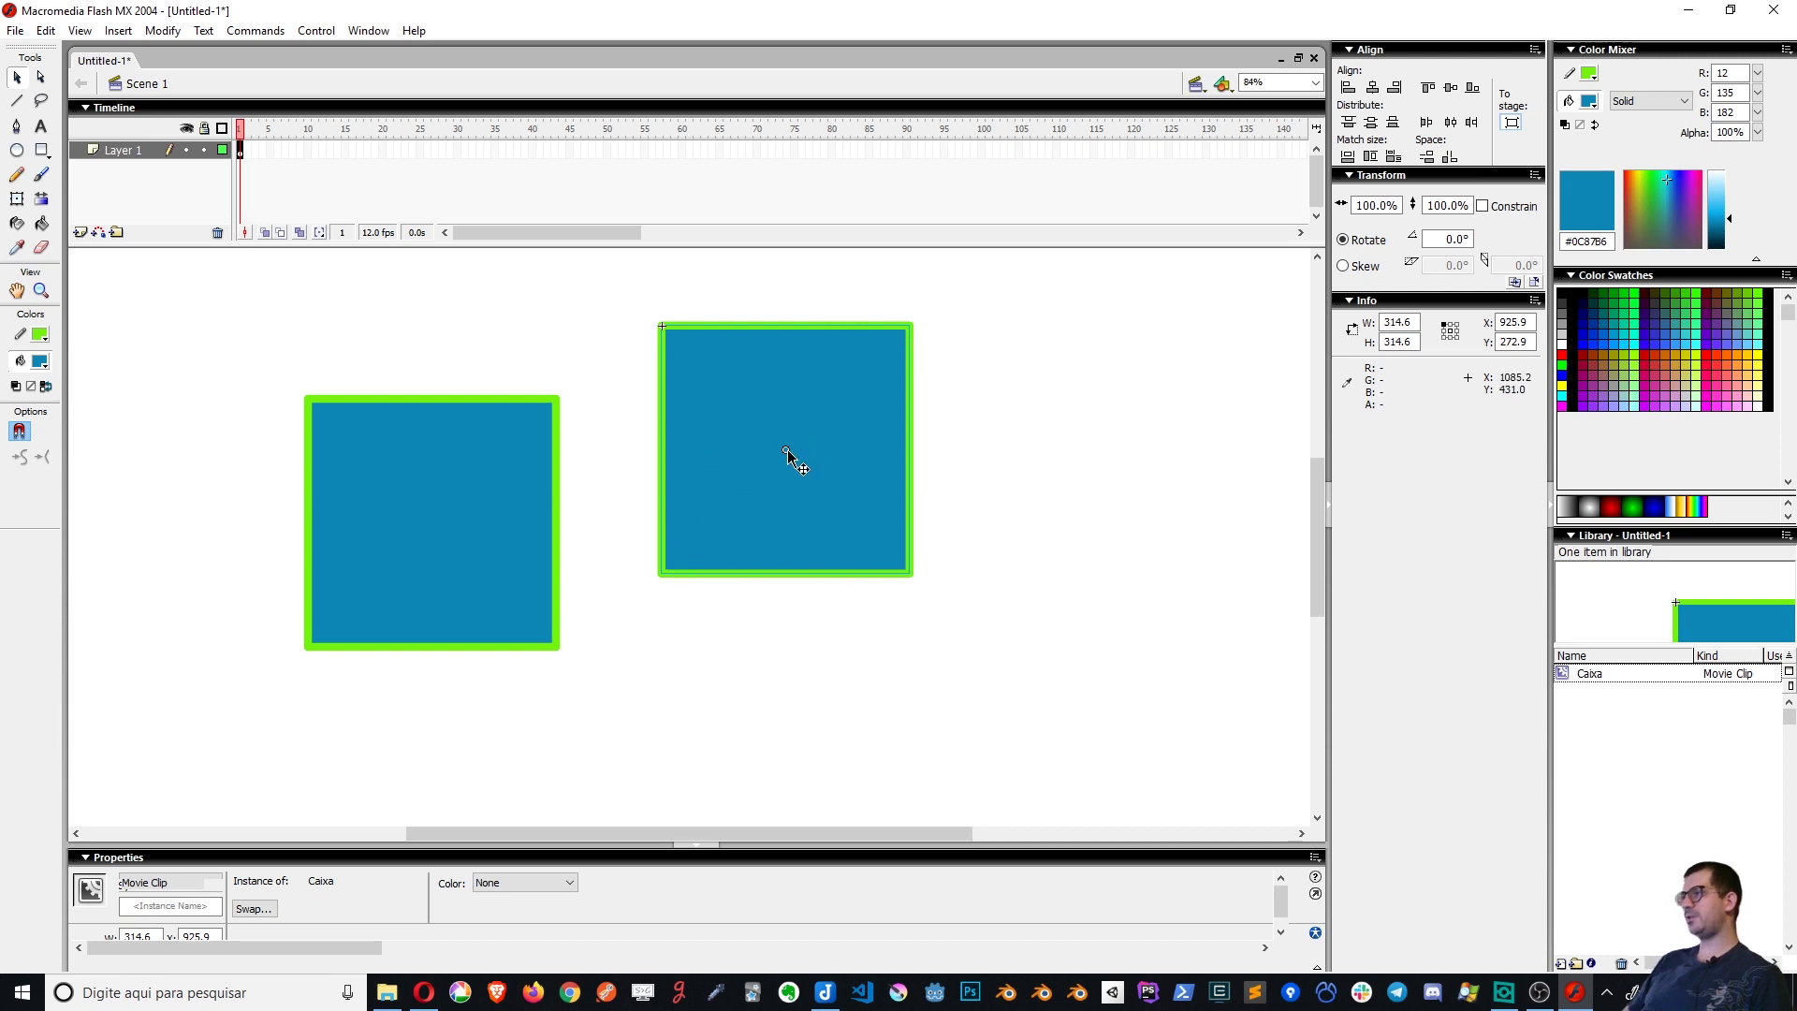
pyautogui.moveTo(791, 452); pyautogui.dragTo(858, 505)
pyautogui.moveTo(863, 514); pyautogui.dragTo(825, 472)
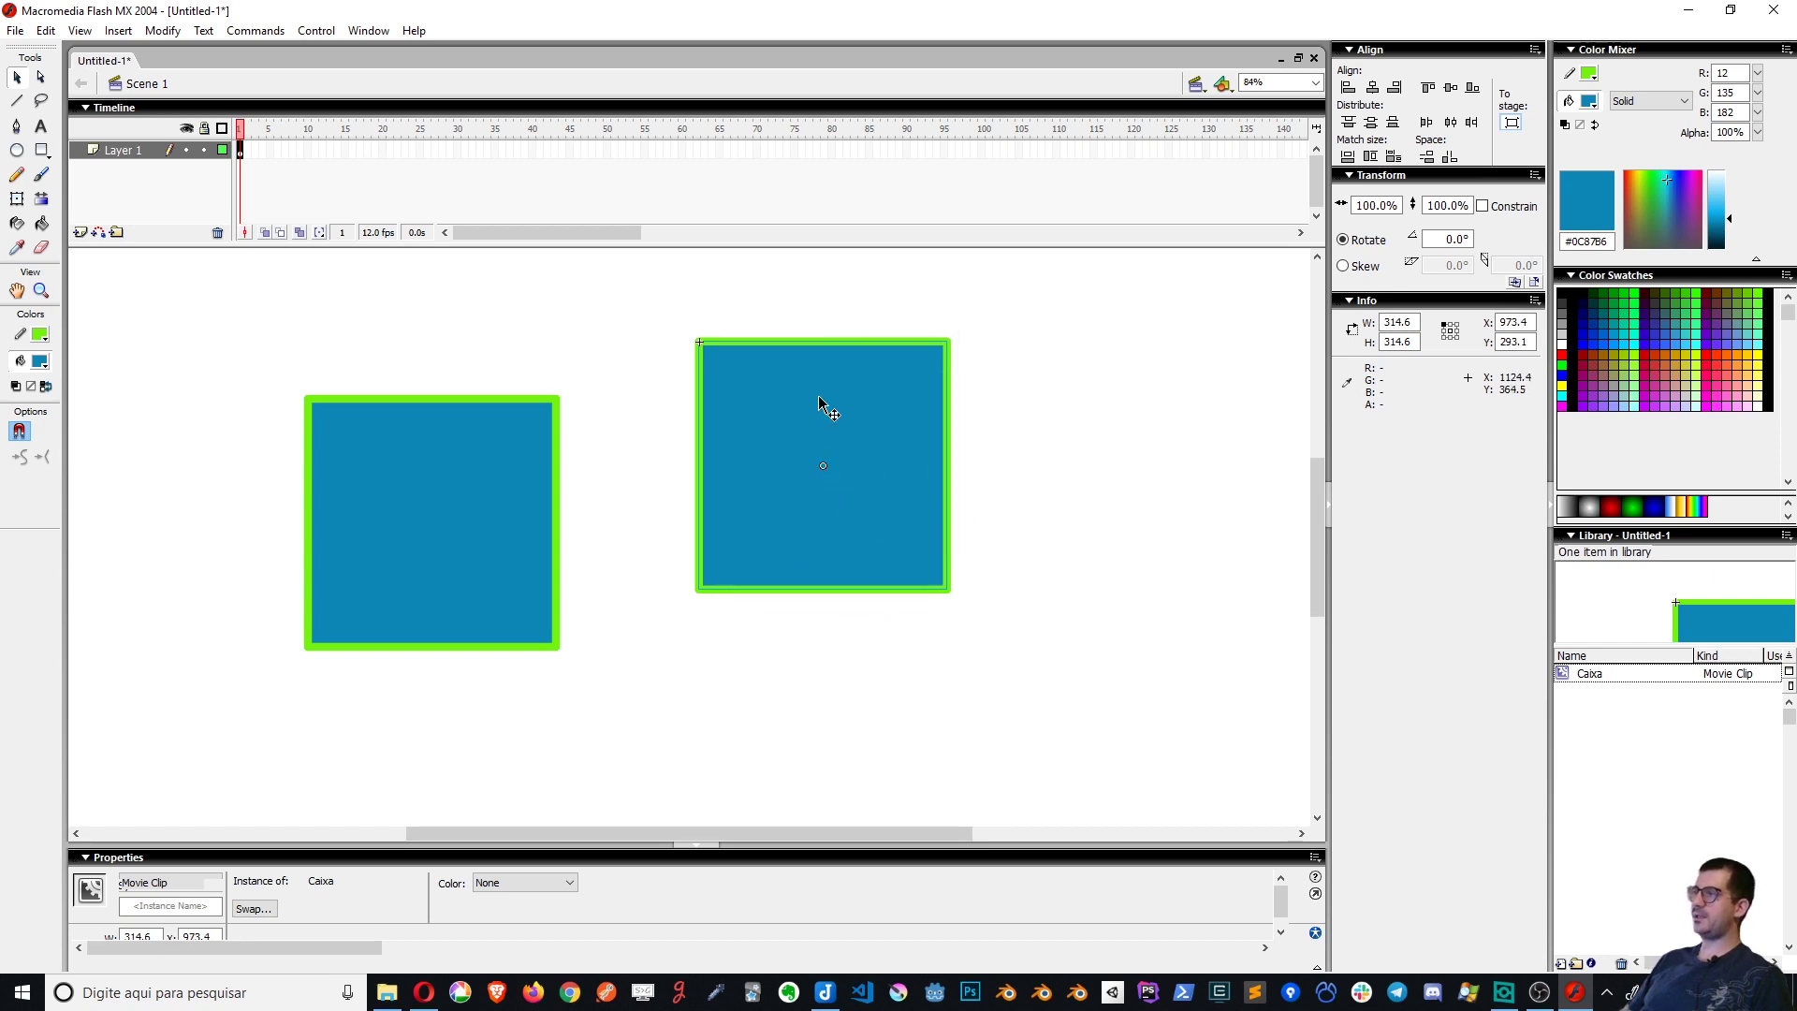
pyautogui.moveTo(794, 353); pyautogui.dragTo(795, 472)
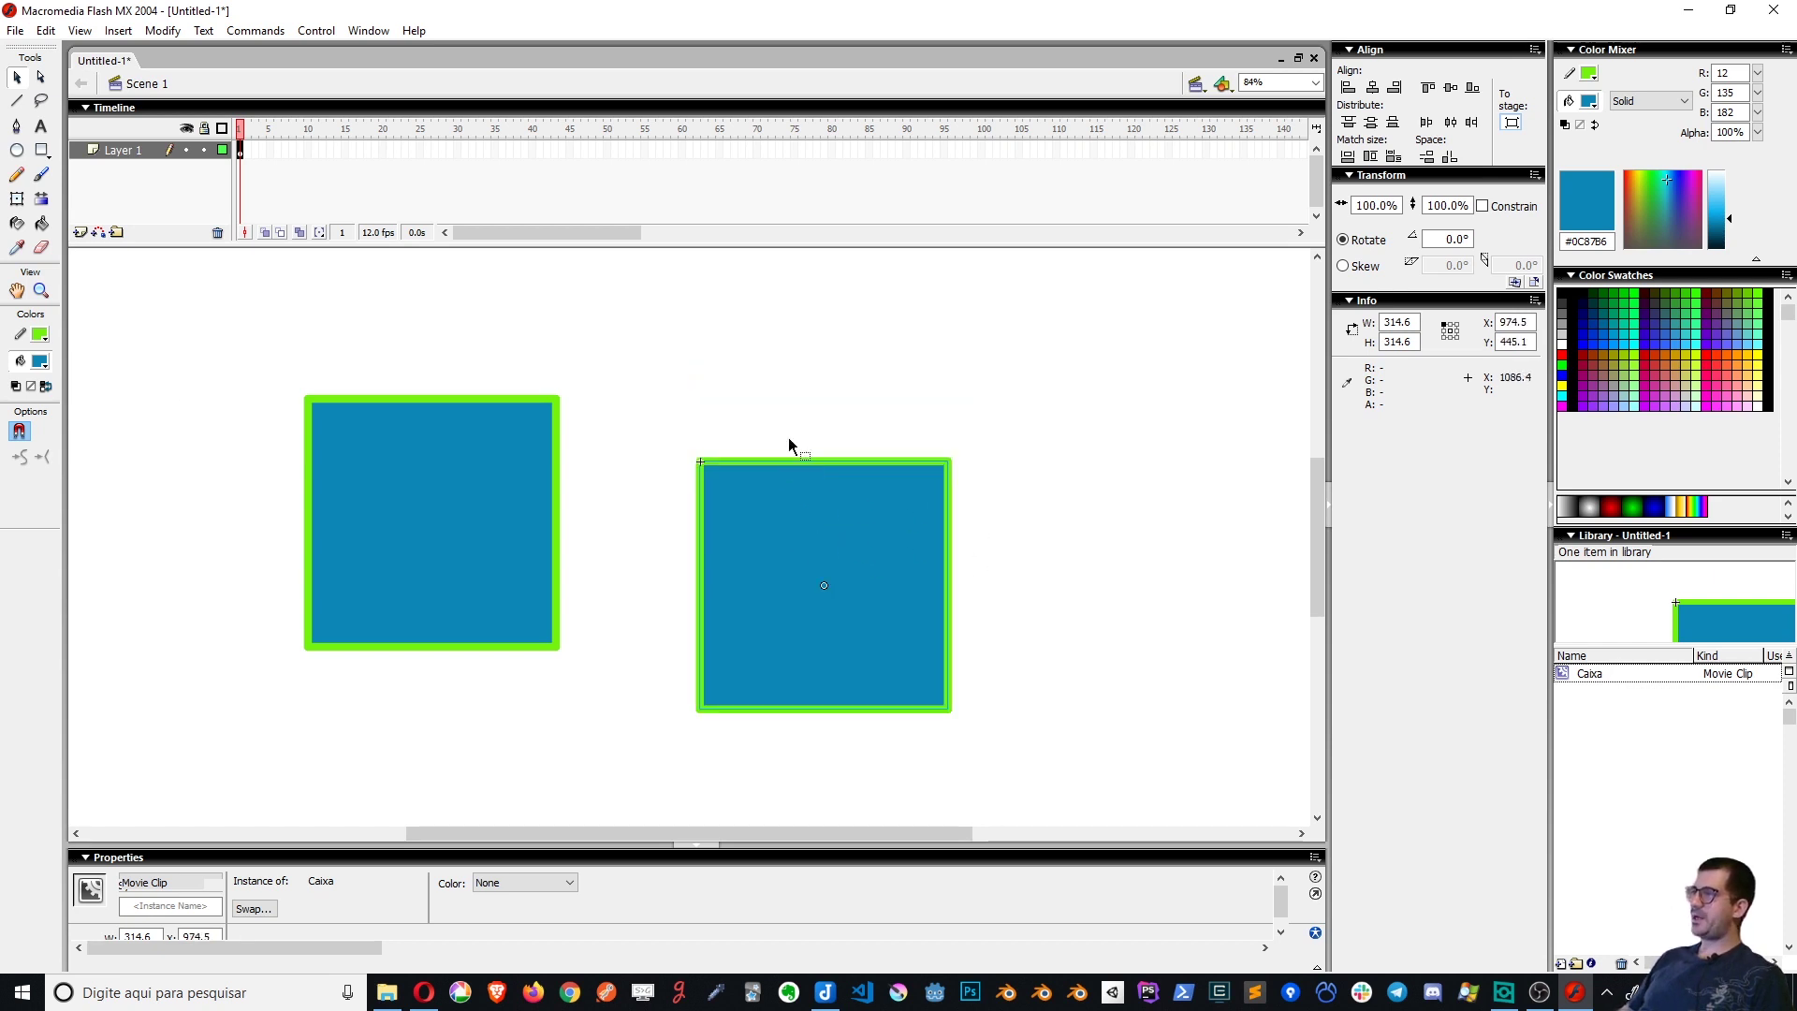
pyautogui.click(790, 446)
pyautogui.moveTo(848, 552); pyautogui.dragTo(789, 472)
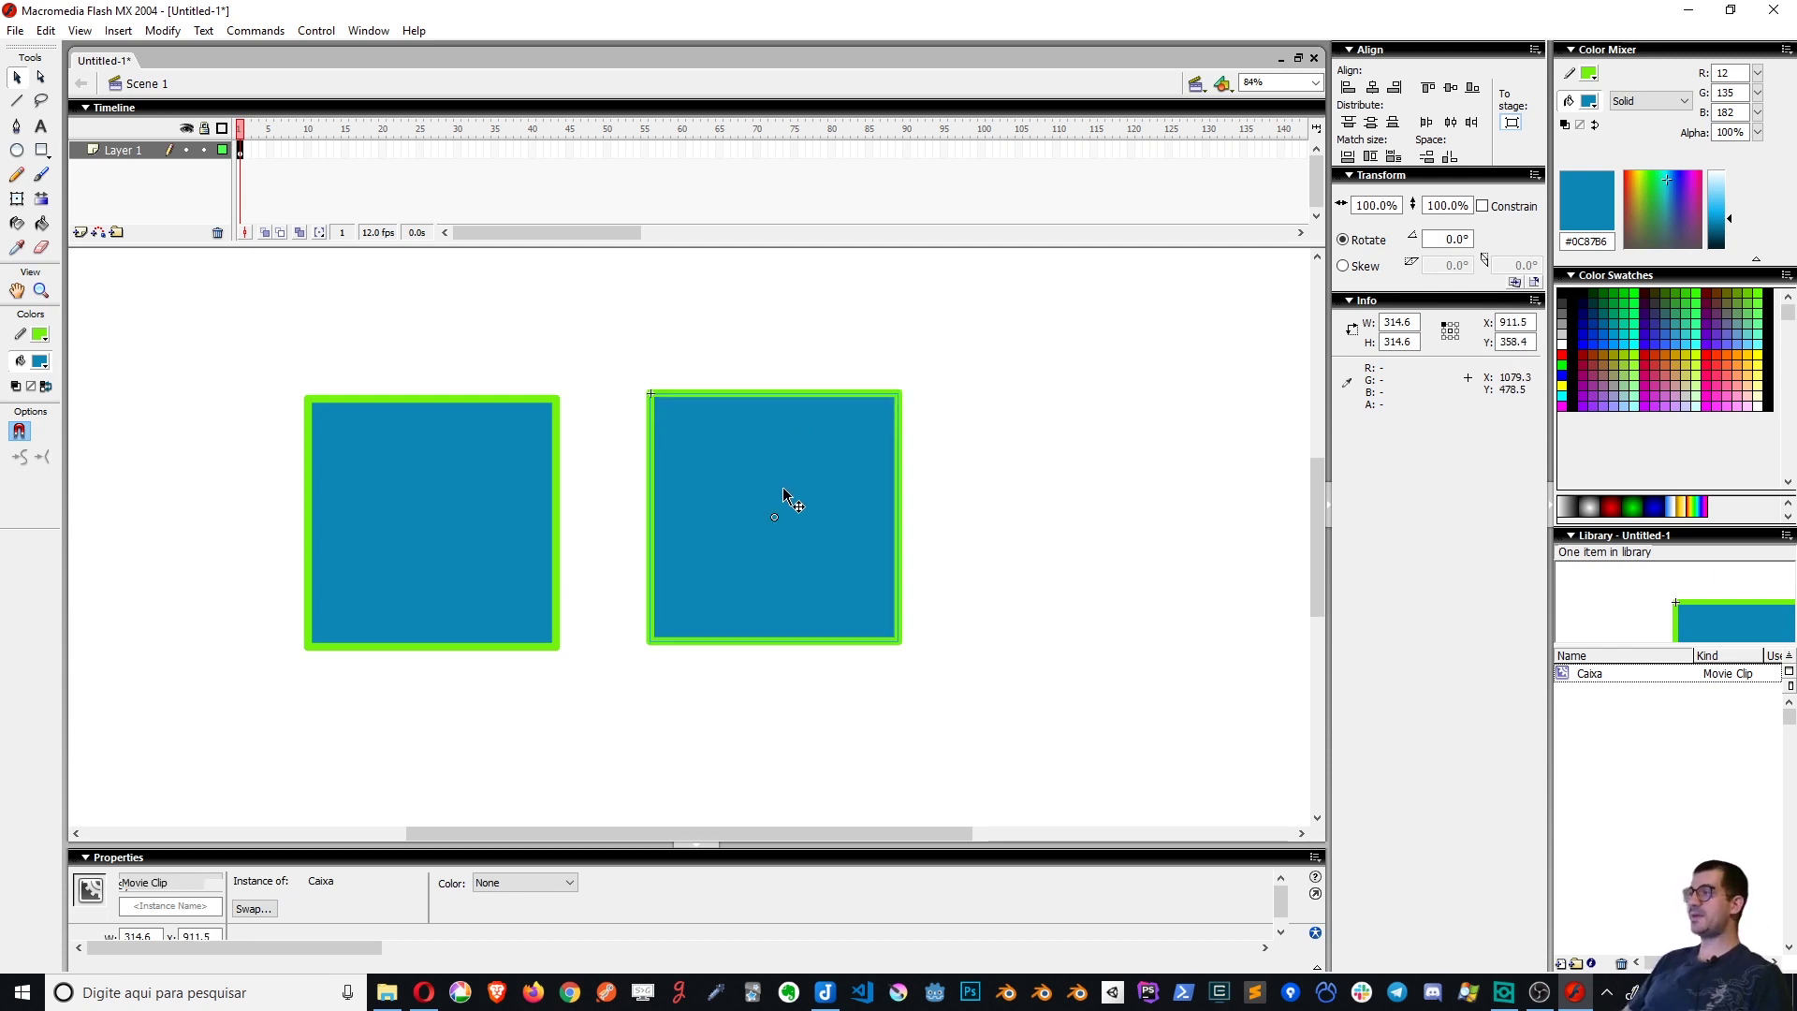
# Open the right Caixa instance for in-place editing, mark the Scene 1 and Caixa path with an arrow and circles, and return to Scene 1
pyautogui.doubleClick(782, 496)
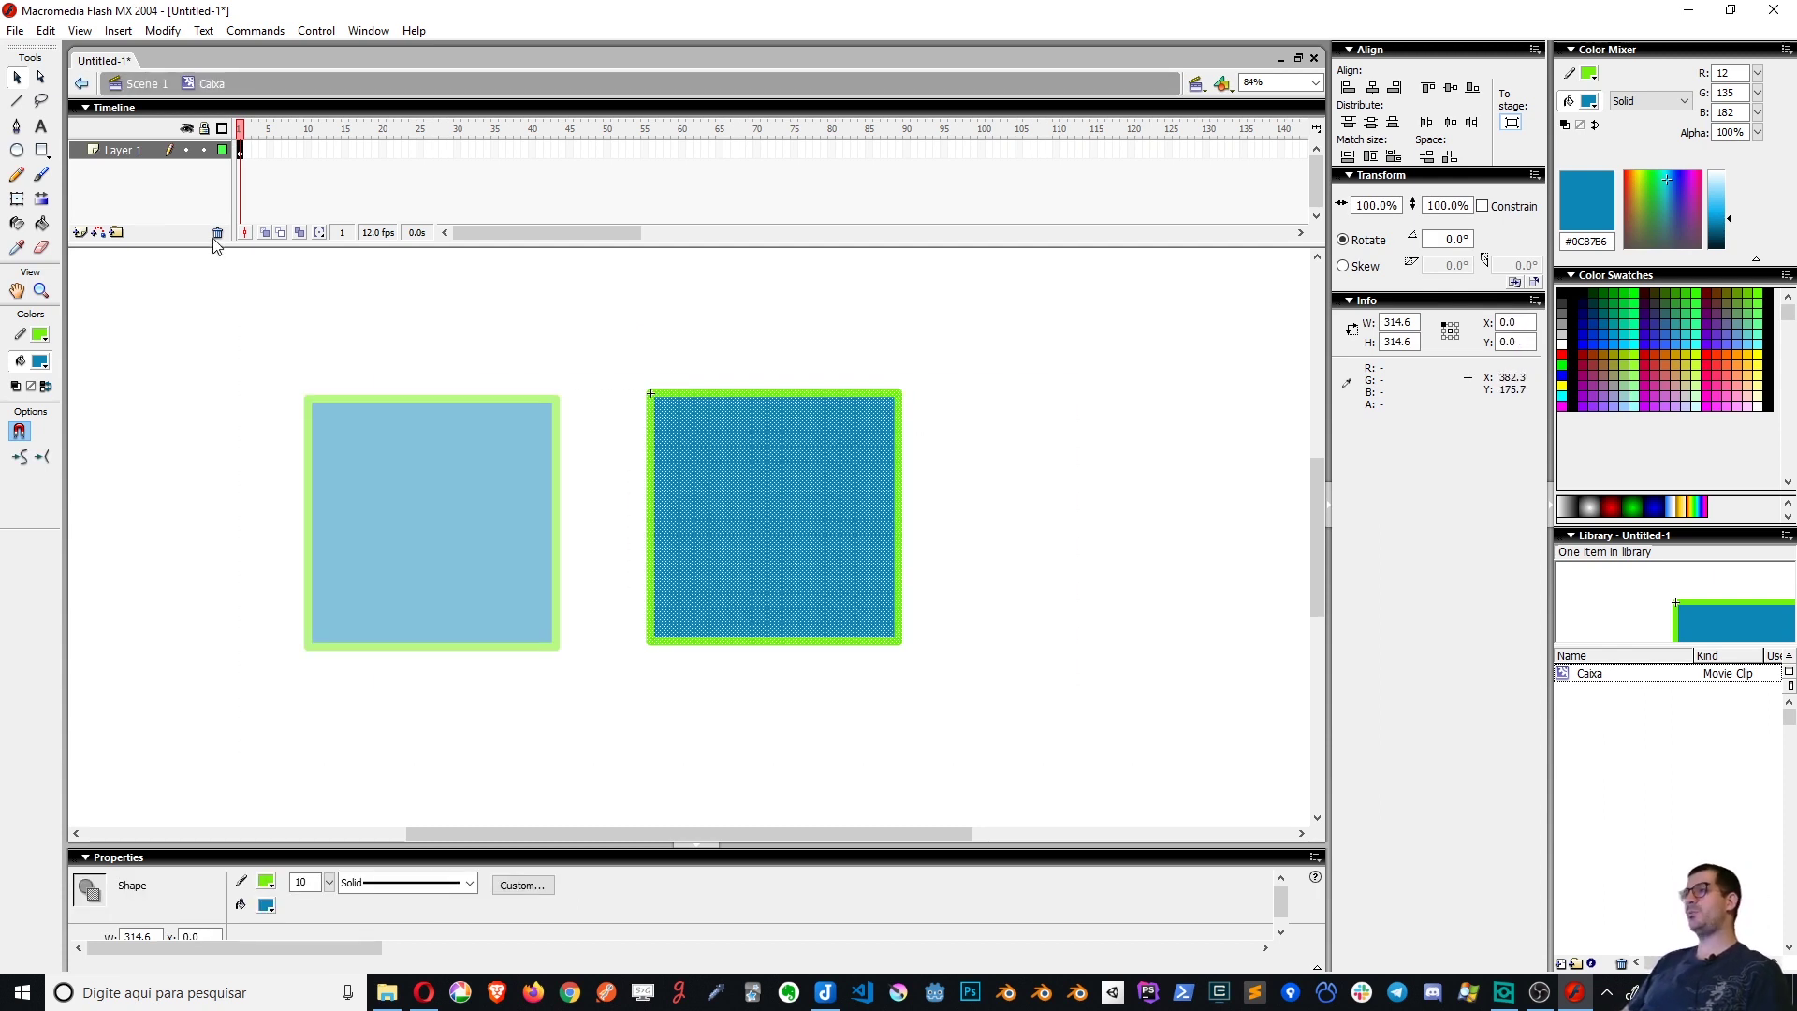
pyautogui.press('Print')
pyautogui.moveTo(87, 48); pyautogui.dragTo(292, 123)
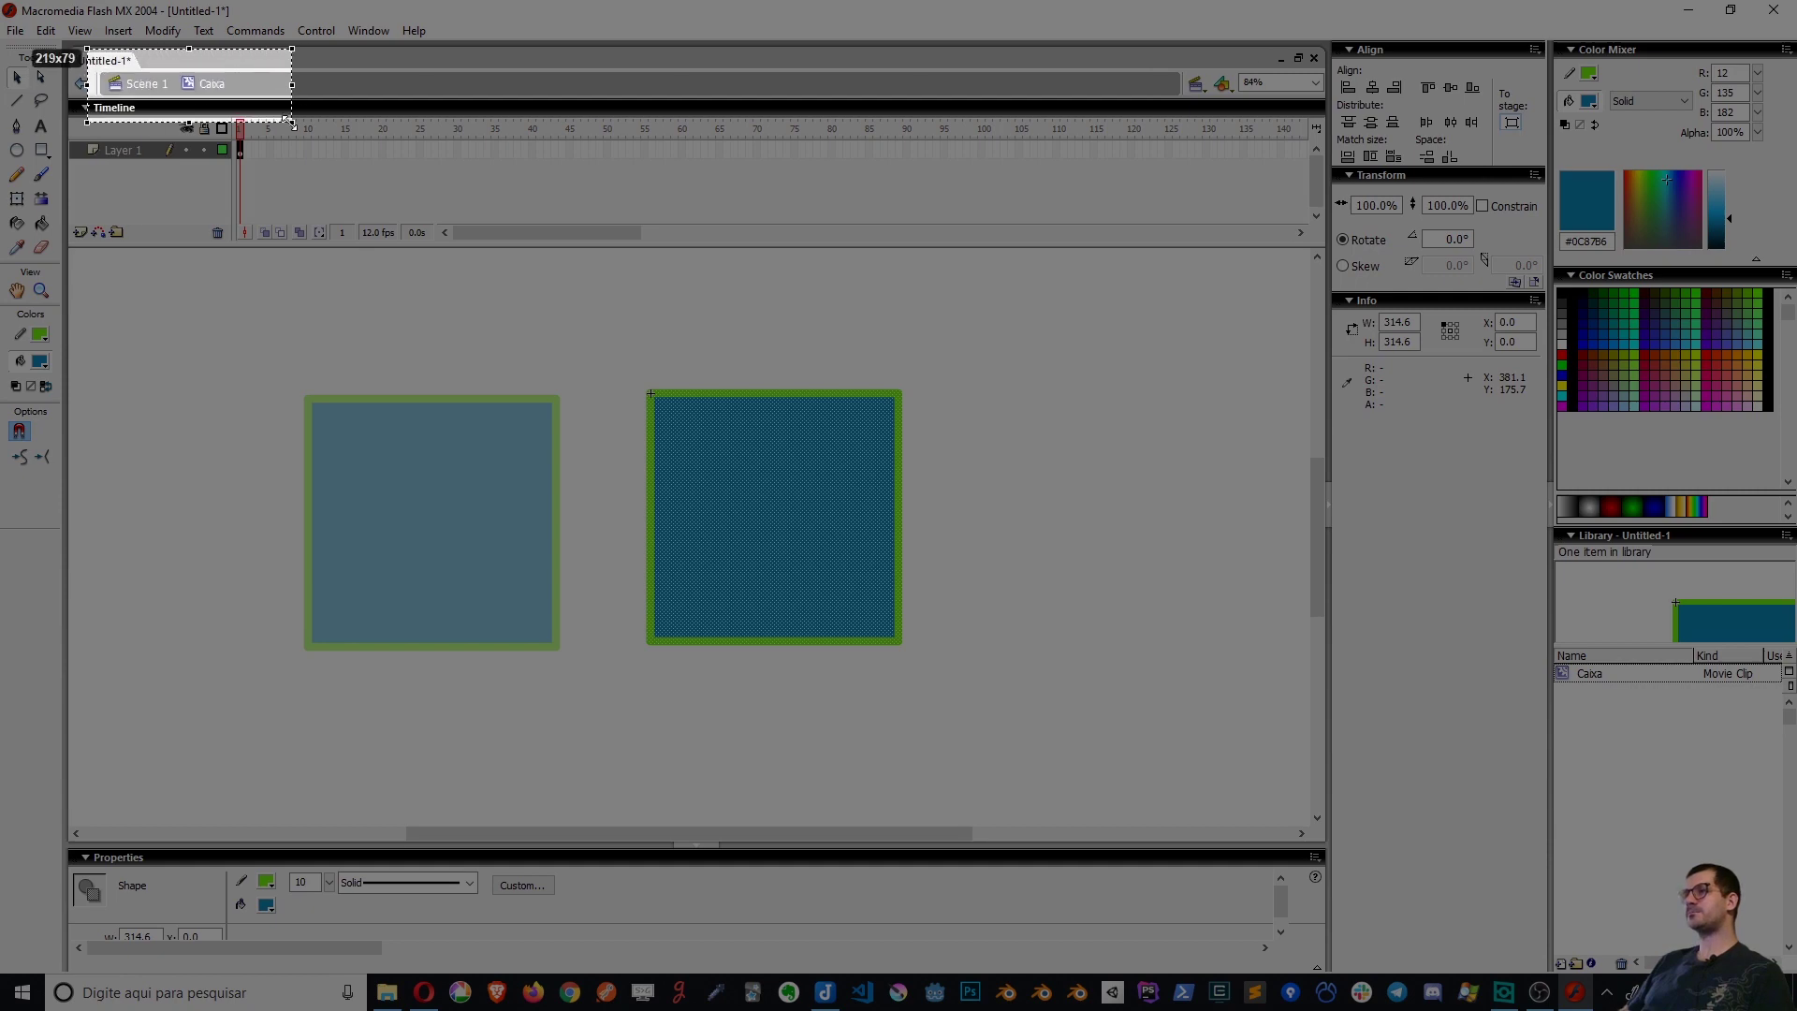
pyautogui.hotkey('ctrl', 'c')
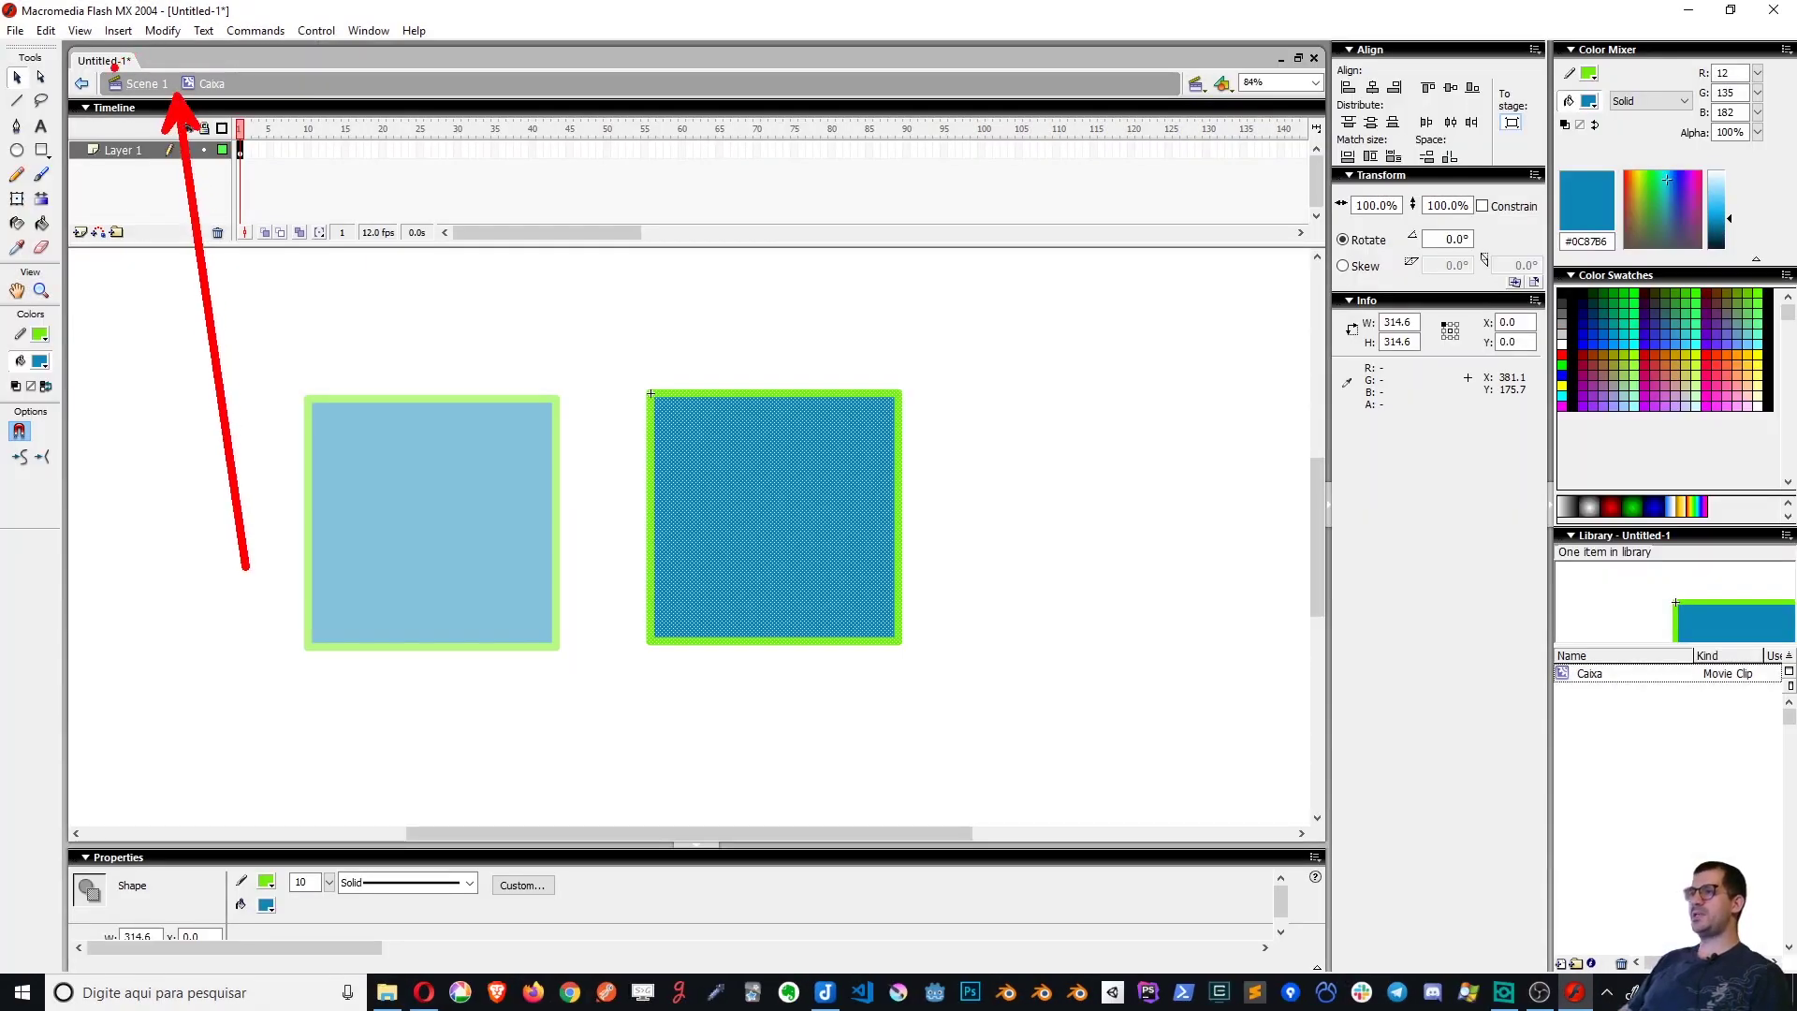
pyautogui.moveTo(157, 86)
pyautogui.mouseDown()
pyautogui.moveTo(191, 63)
pyautogui.moveTo(171, 105)
pyautogui.moveTo(185, 86)
pyautogui.moveTo(122, 54)
pyautogui.mouseUp()
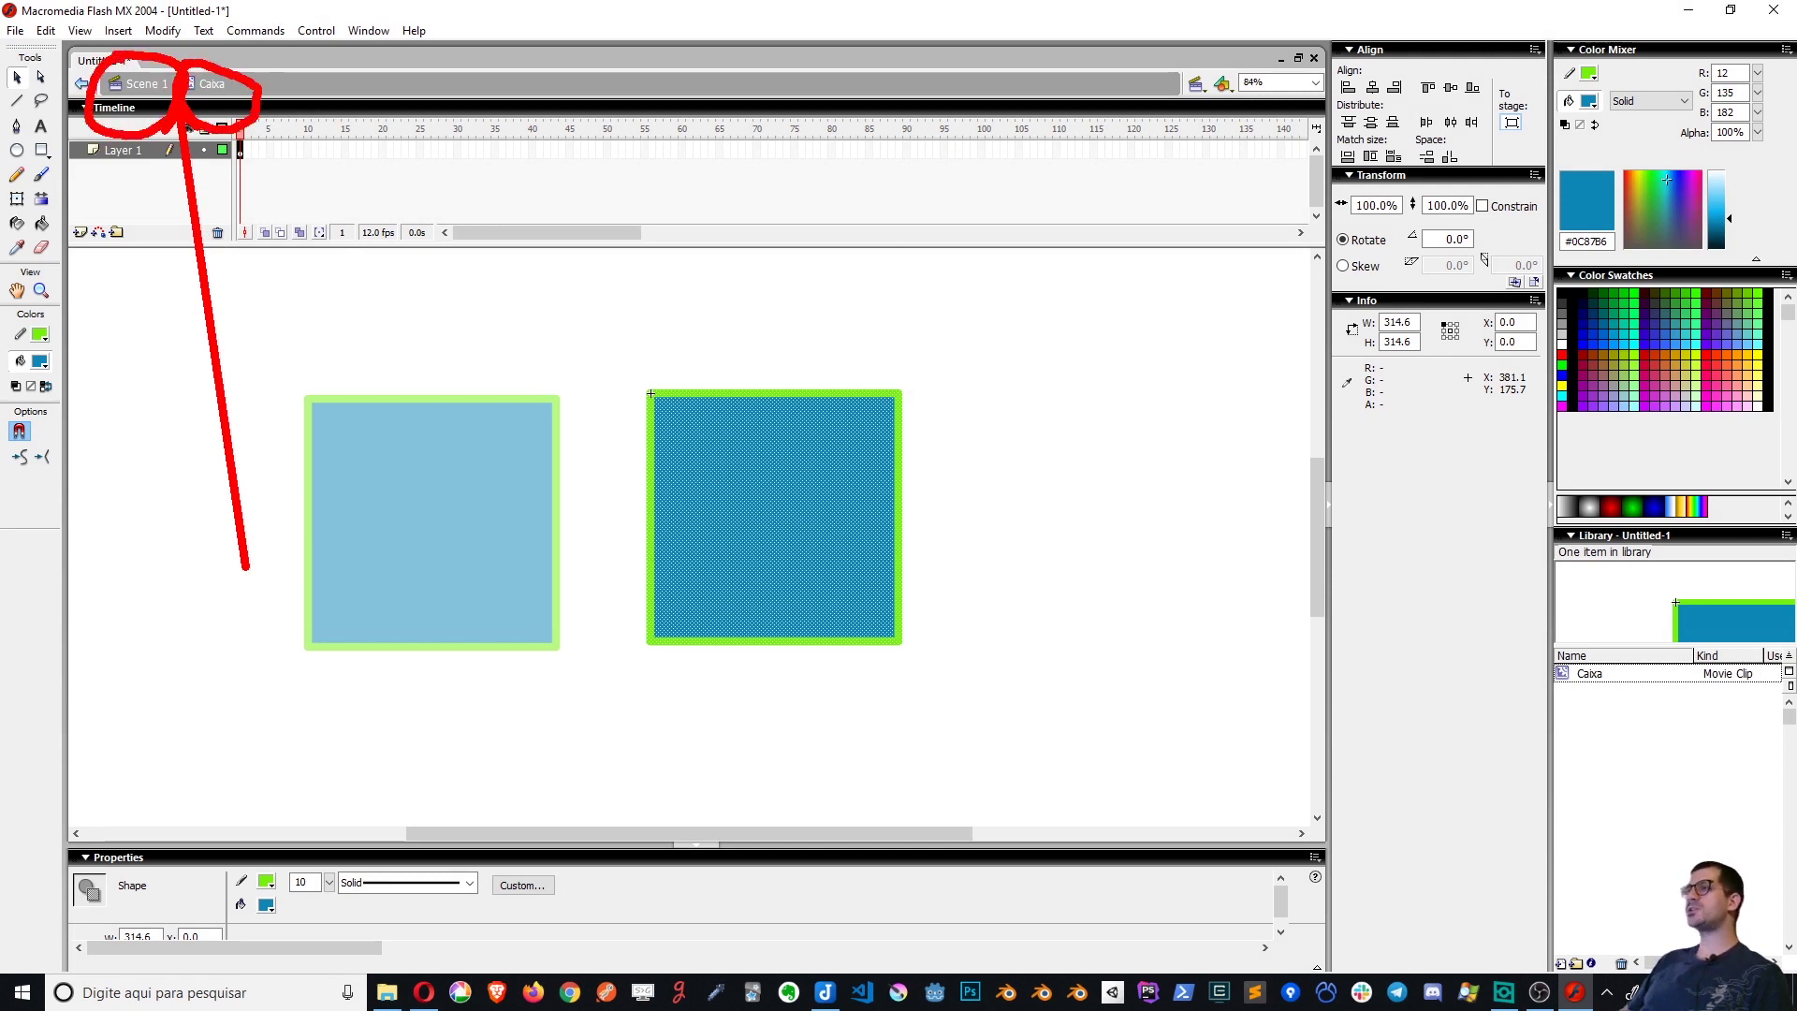
pyautogui.press('Escape')
pyautogui.doubleClick(1007, 413)
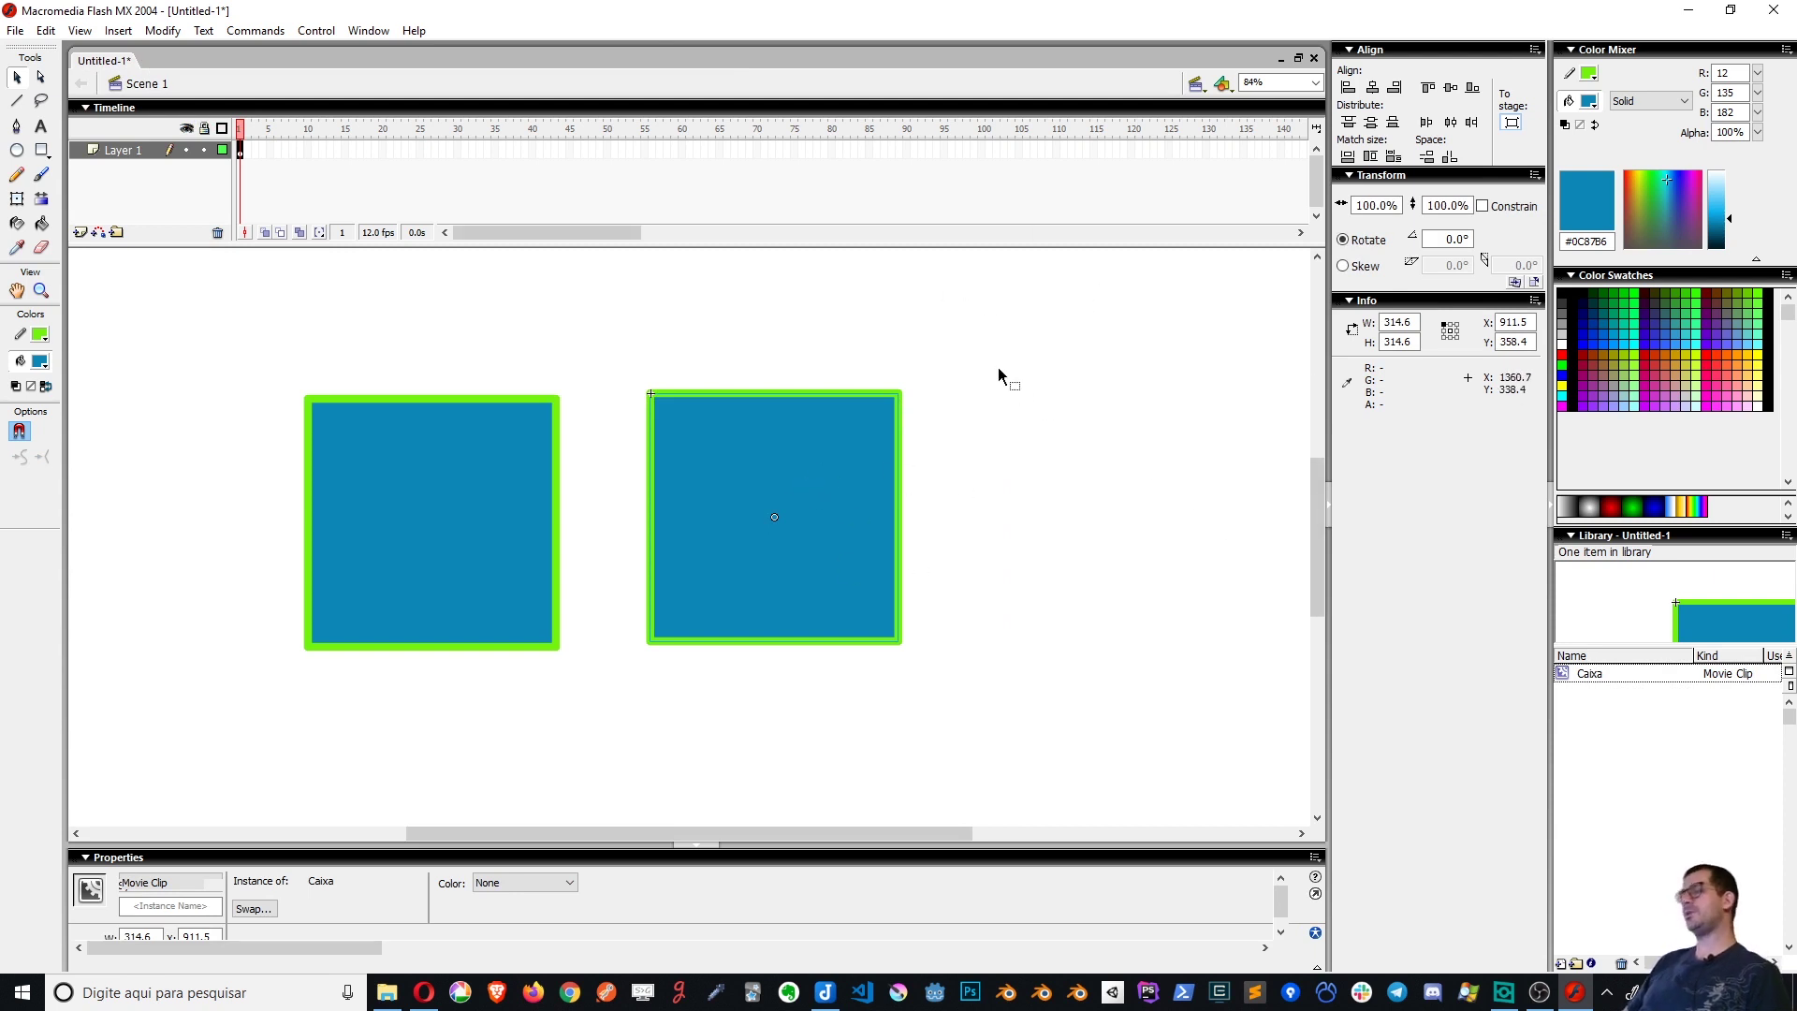
# Edit the Caixa symbol in place, bend its top edge inward into a concave curve, and return to Scene 1
pyautogui.doubleClick(820, 496)
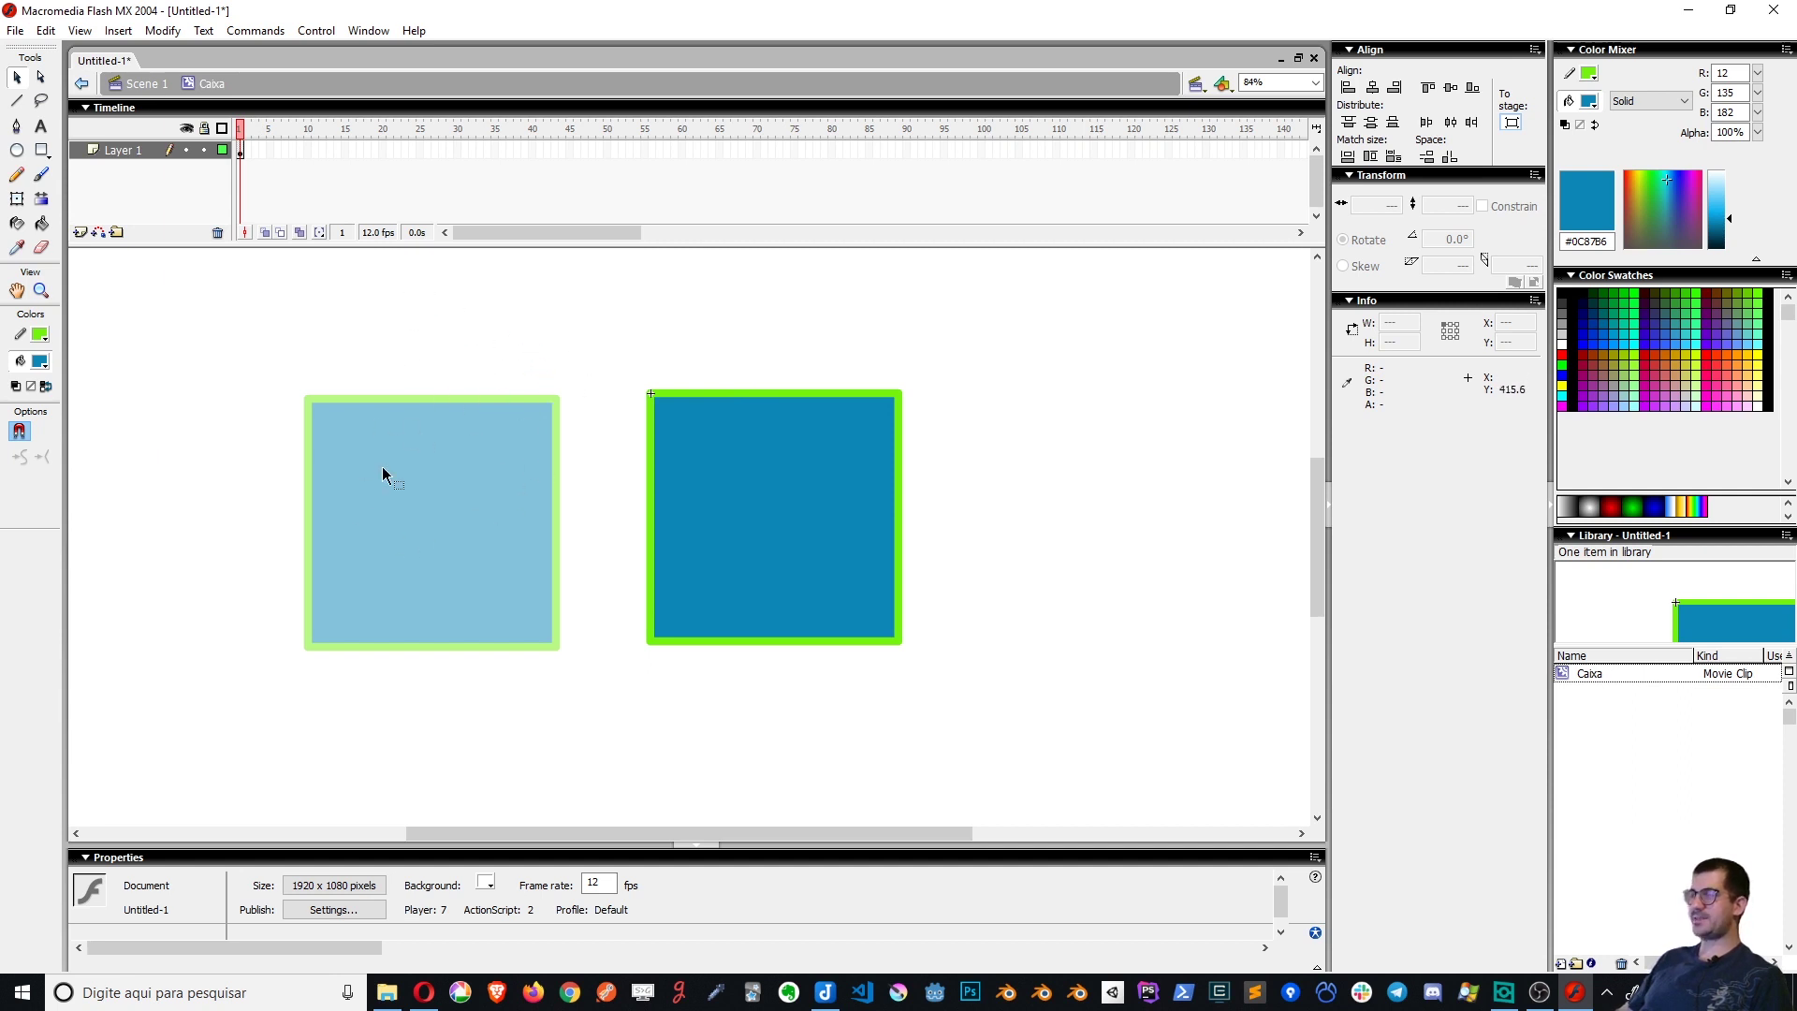
pyautogui.moveTo(763, 395)
pyautogui.mouseDown()
pyautogui.moveTo(773, 436)
pyautogui.moveTo(766, 345)
pyautogui.moveTo(814, 505)
pyautogui.moveTo(1054, 474)
pyautogui.mouseUp()
pyautogui.hotkey('ctrl', 'z')
pyautogui.click(1055, 481)
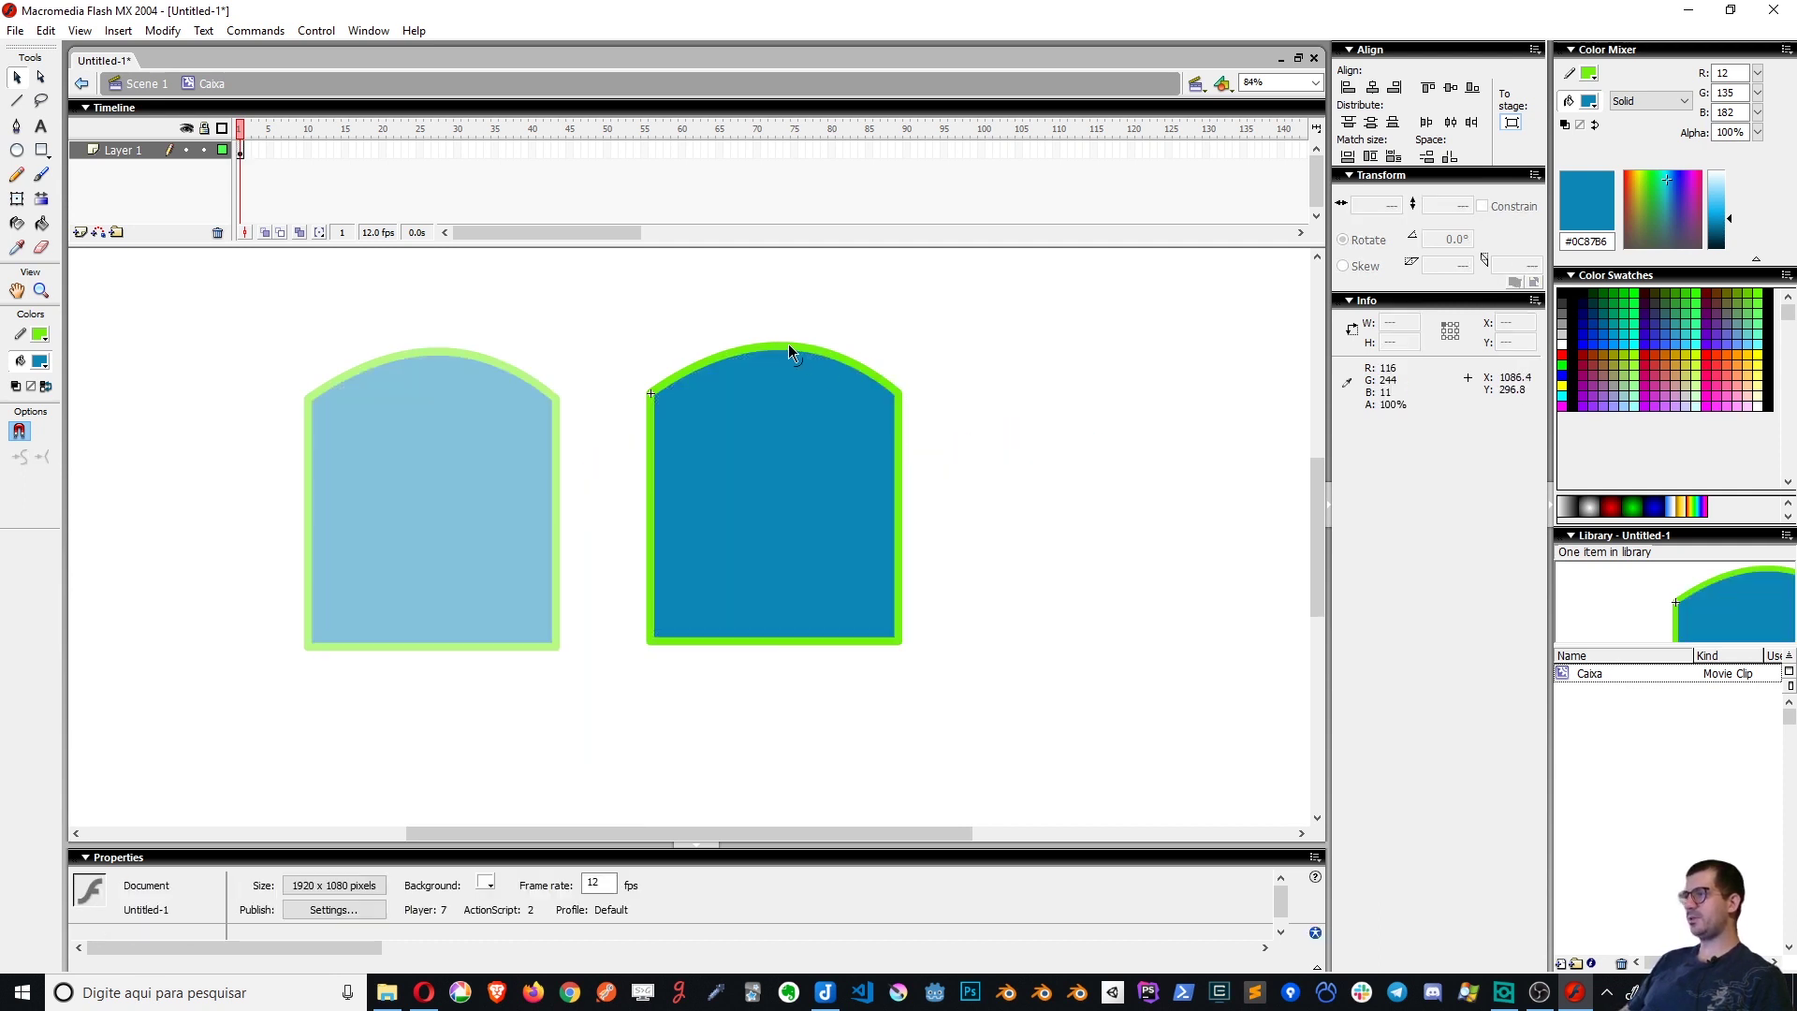
pyautogui.moveTo(789, 351); pyautogui.dragTo(791, 470)
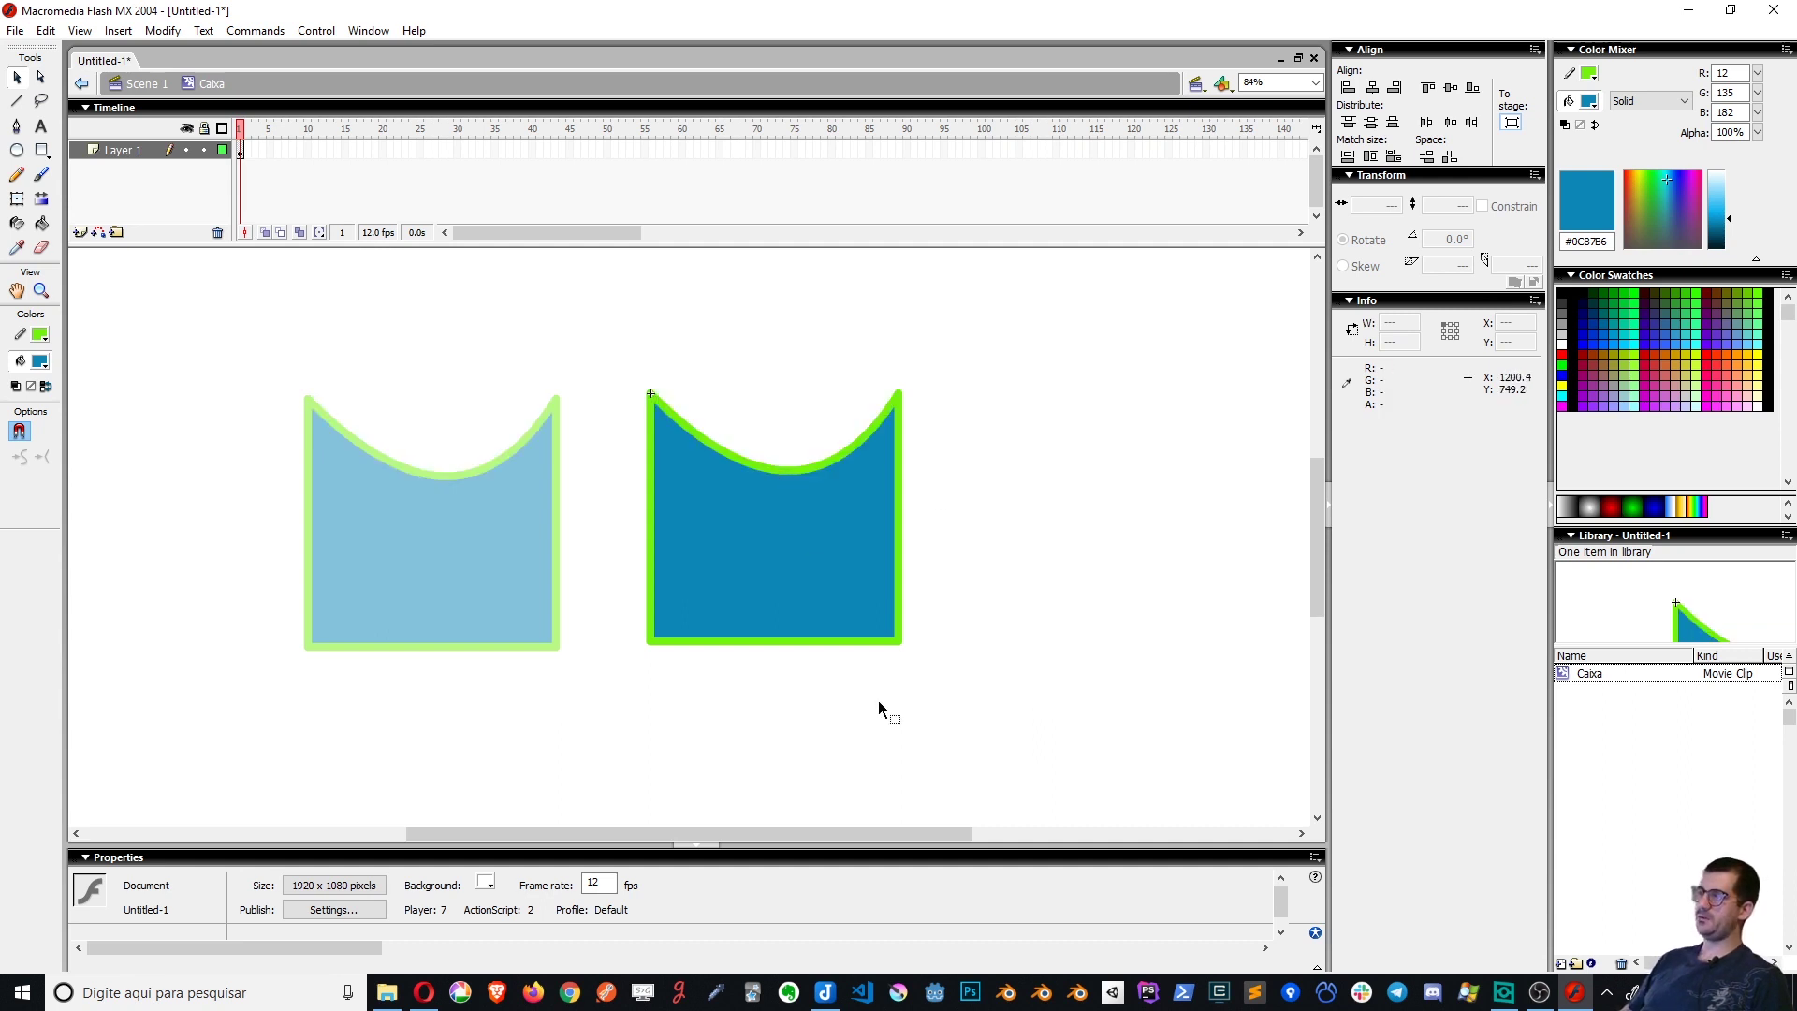
pyautogui.doubleClick(1064, 618)
pyautogui.click(1053, 630)
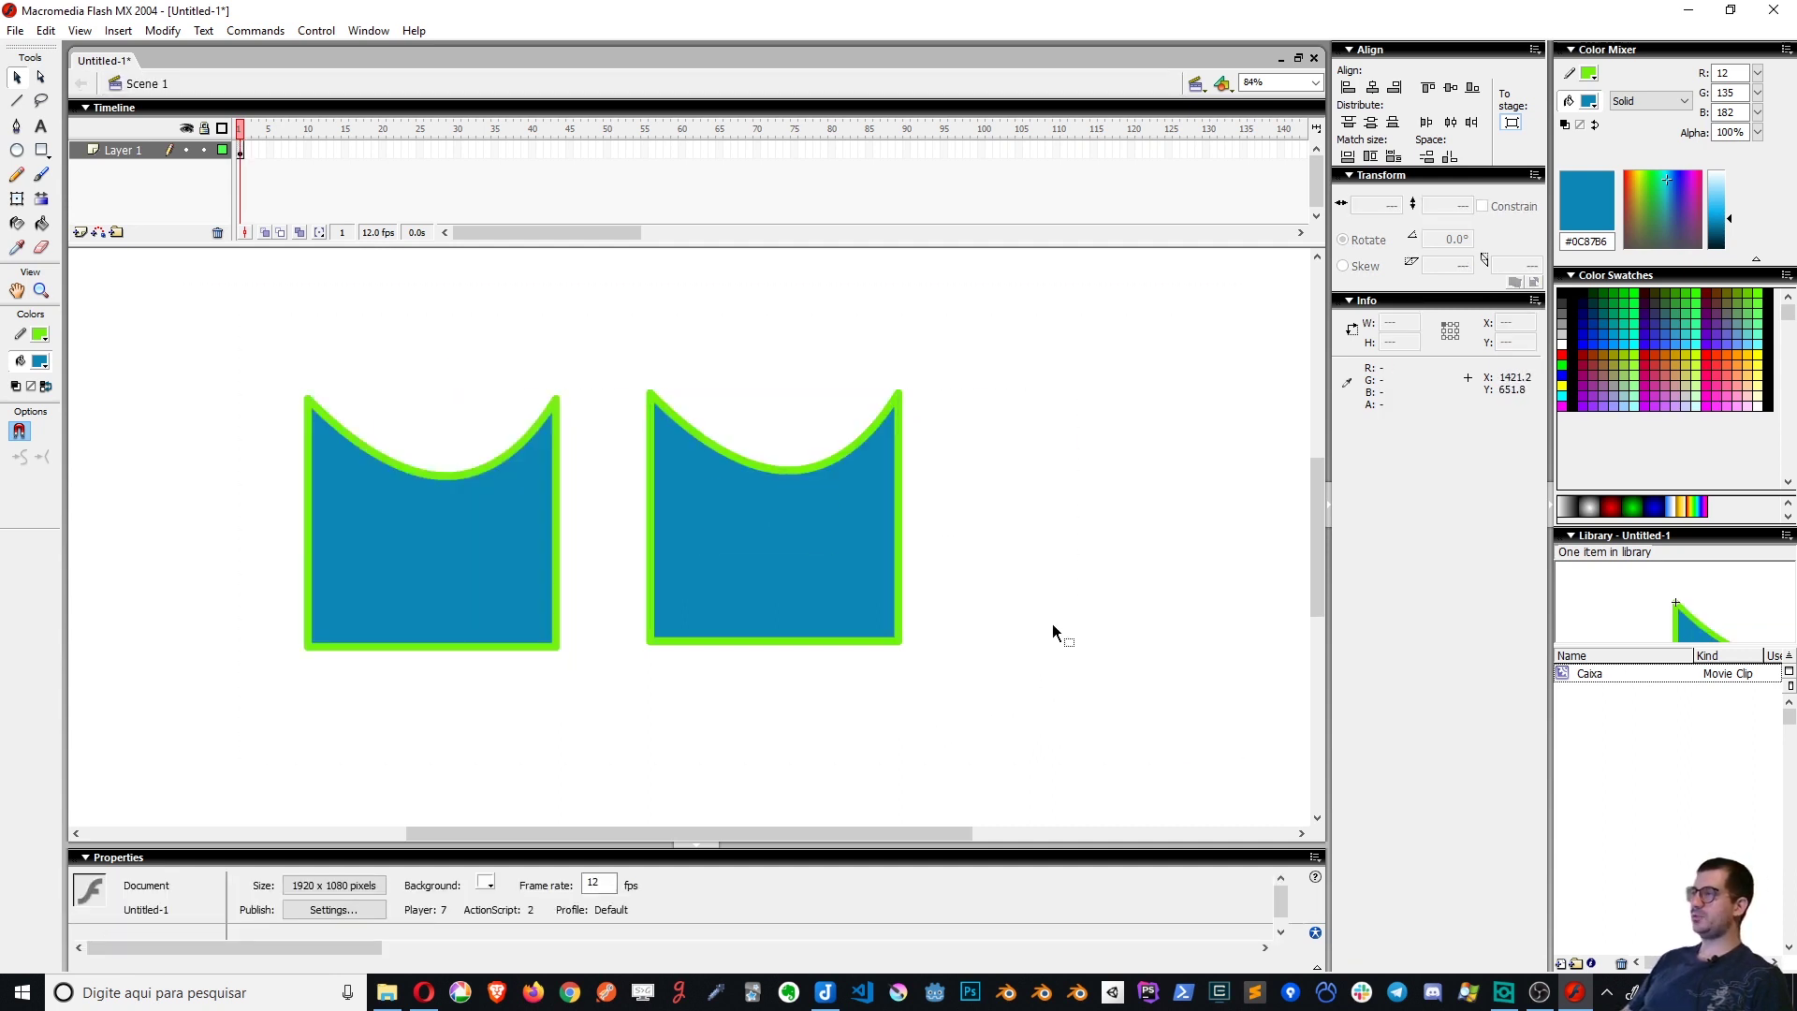
# Enter and leave the Caixa symbol's editing, and move the right instance down and left so it overlaps the first
pyautogui.doubleClick(818, 570)
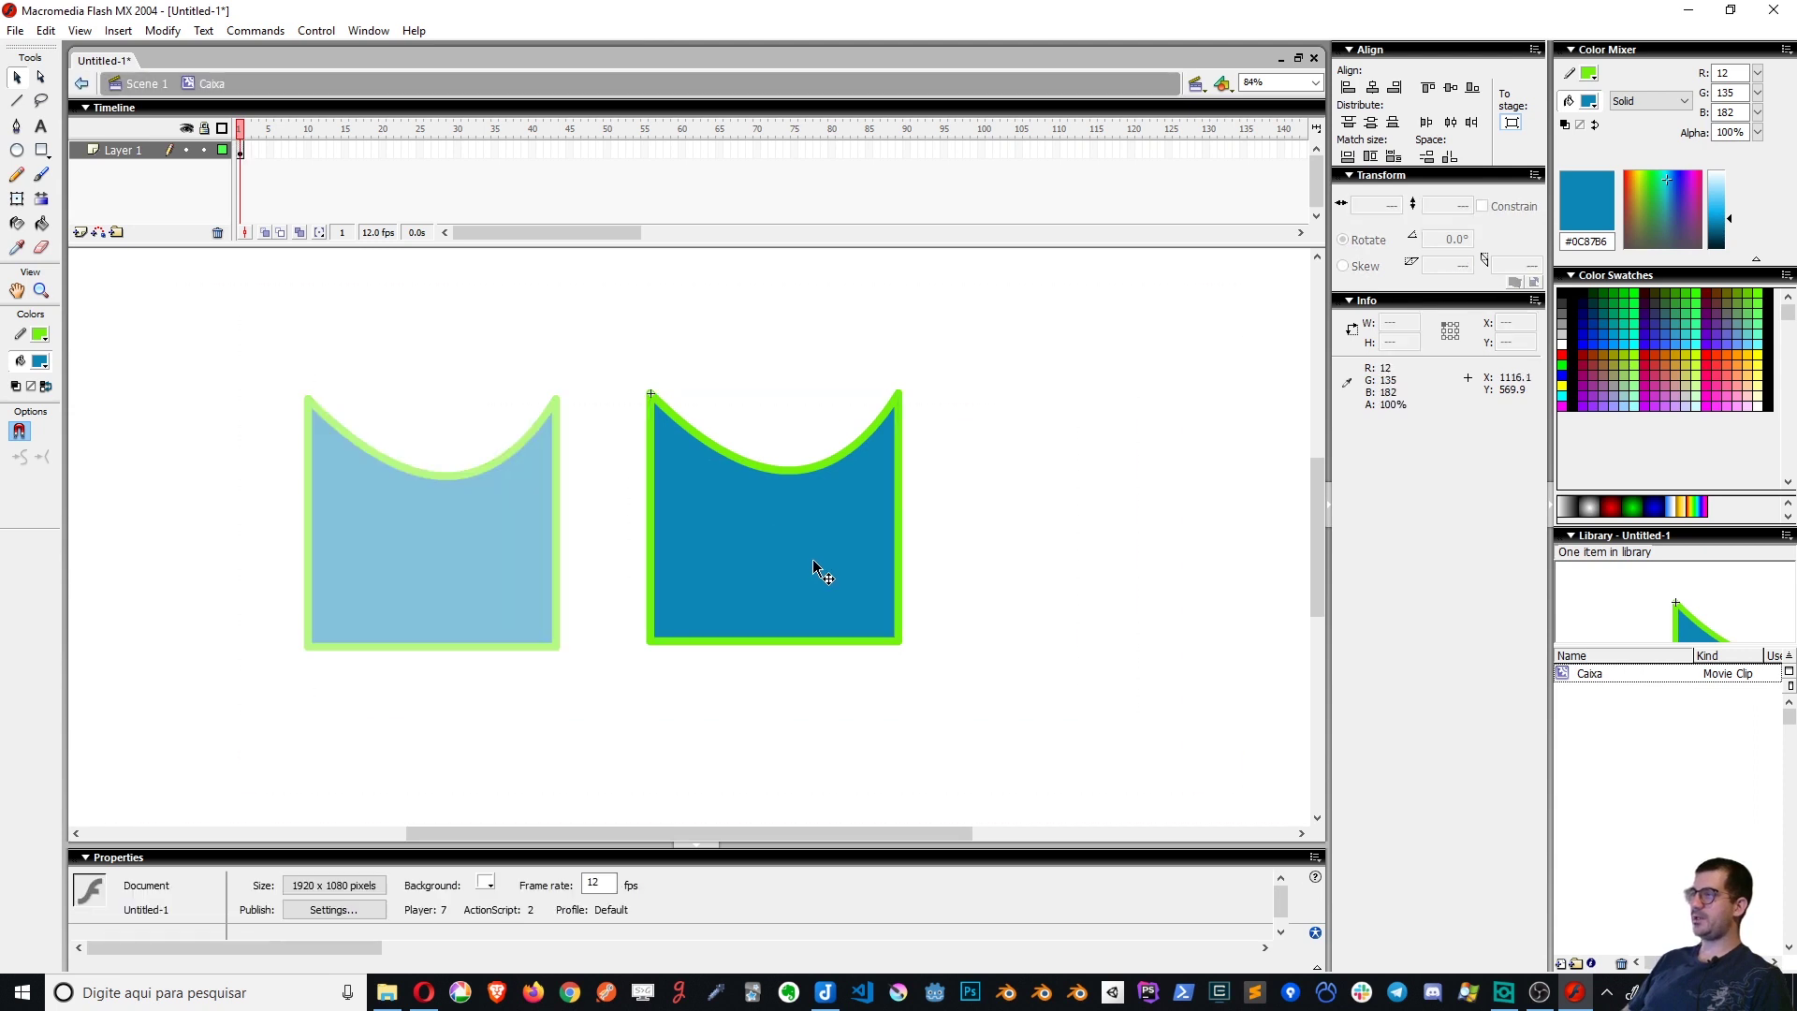
pyautogui.doubleClick(1023, 666)
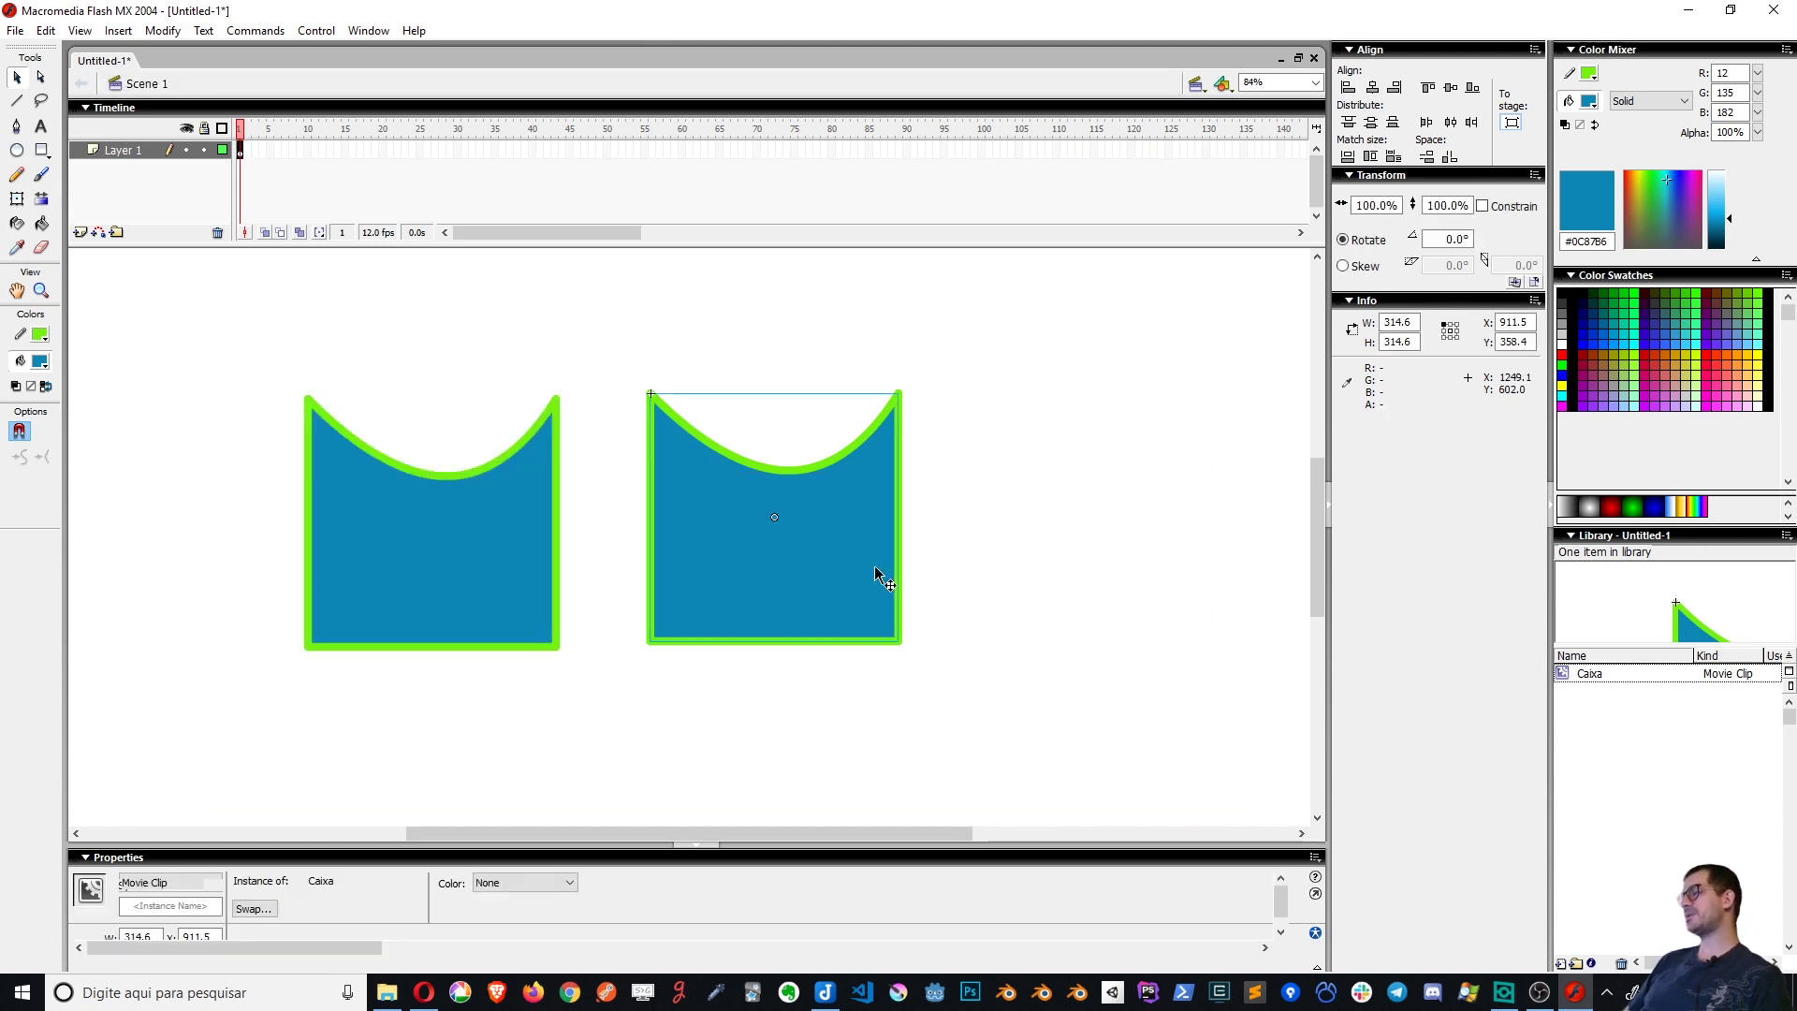
pyautogui.moveTo(709, 534); pyautogui.dragTo(479, 610)
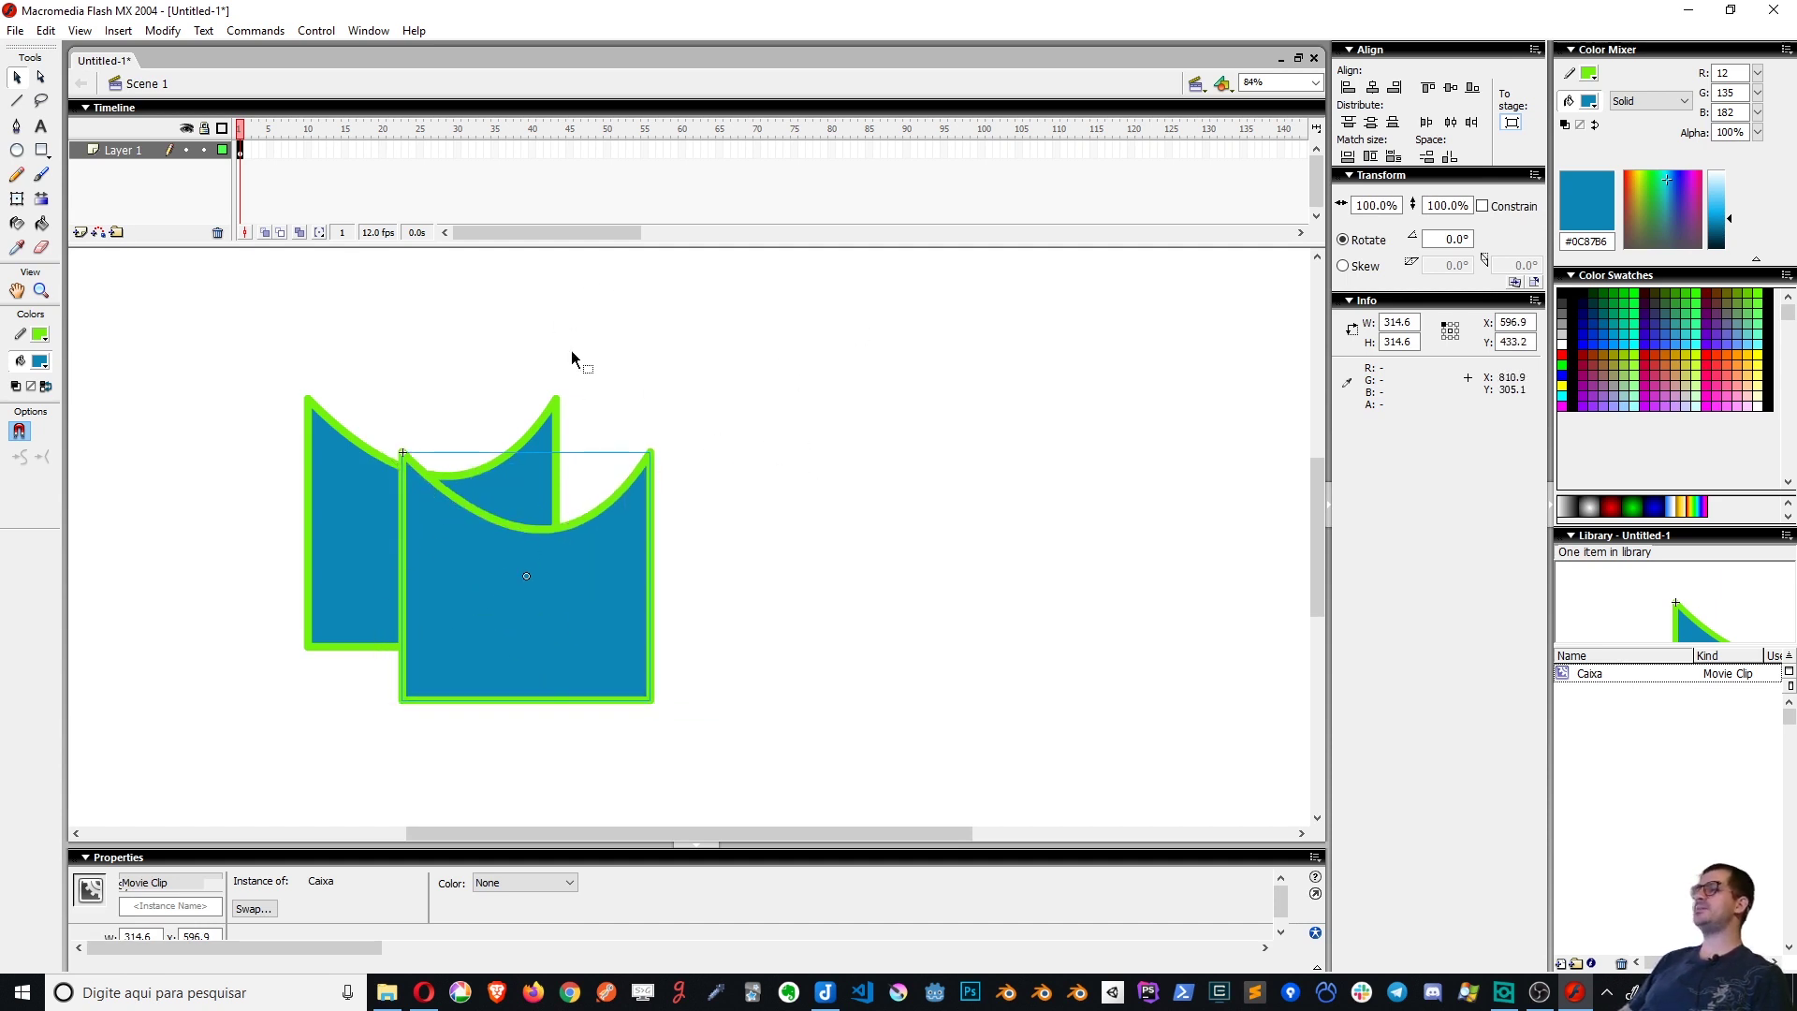
pyautogui.click(795, 494)
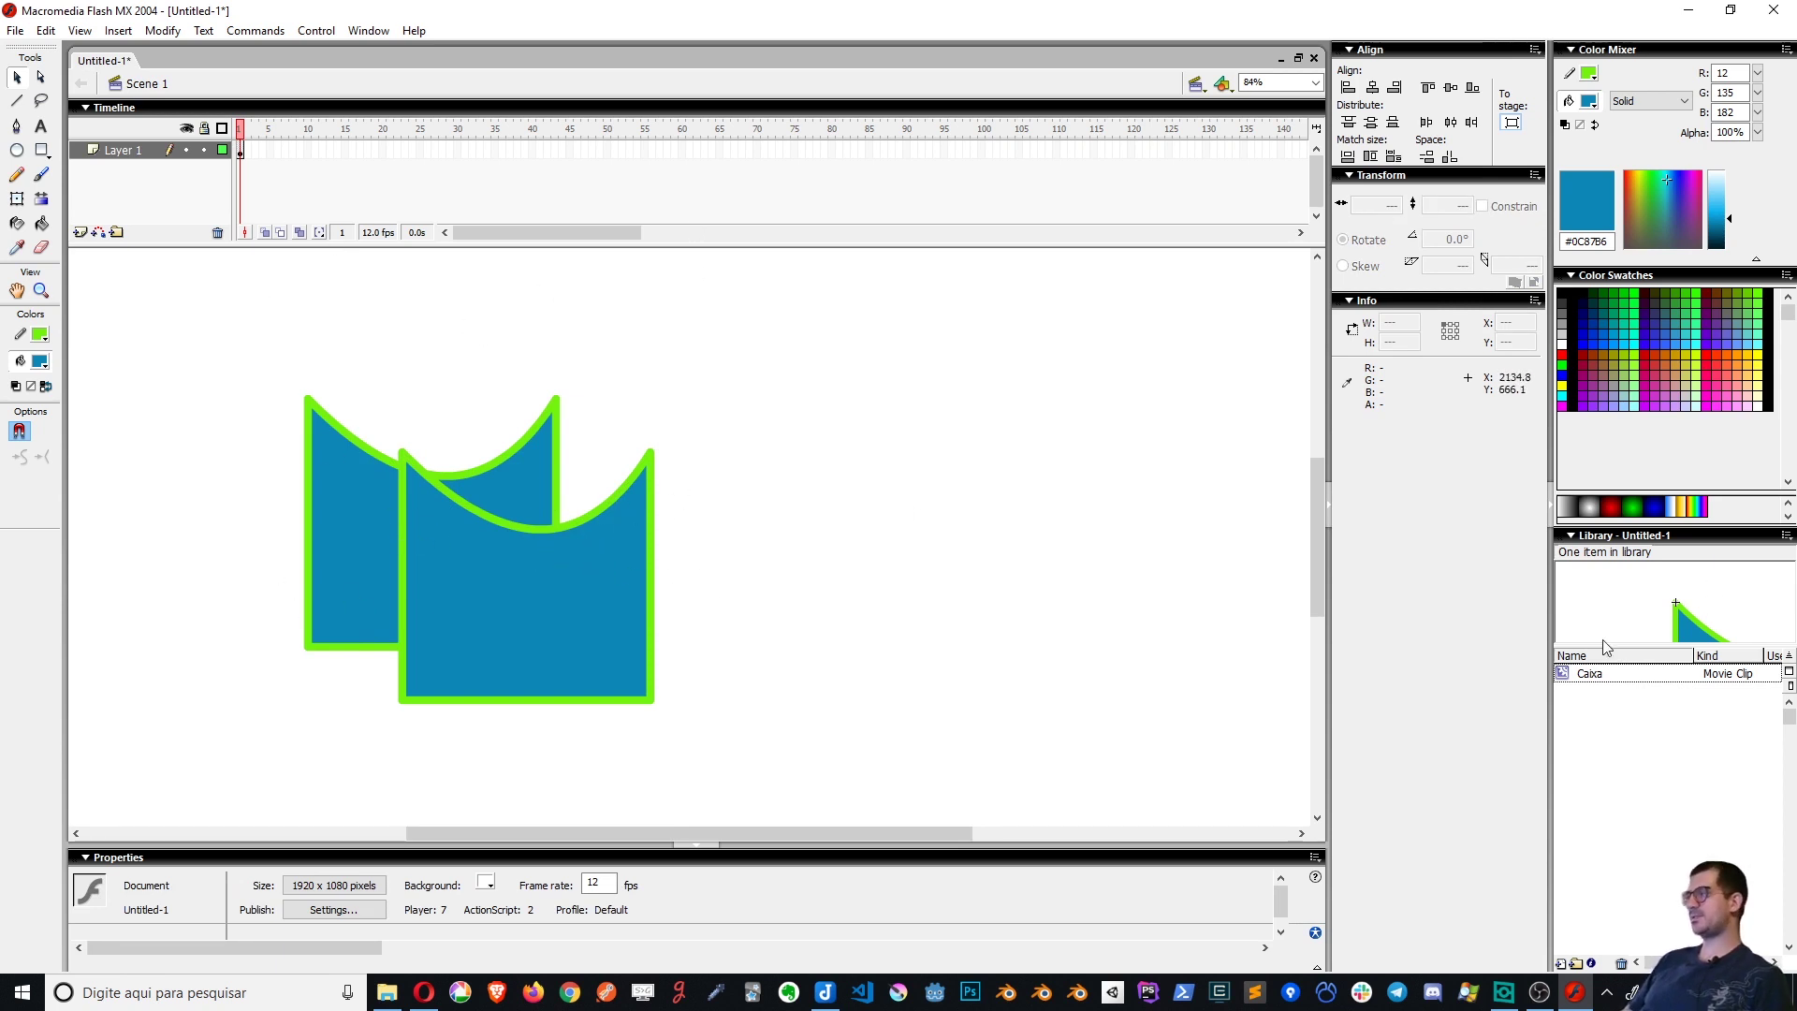
# Duplicate the Caixa library symbol as a movie clip named Nova Caixa
pyautogui.click(1585, 675)
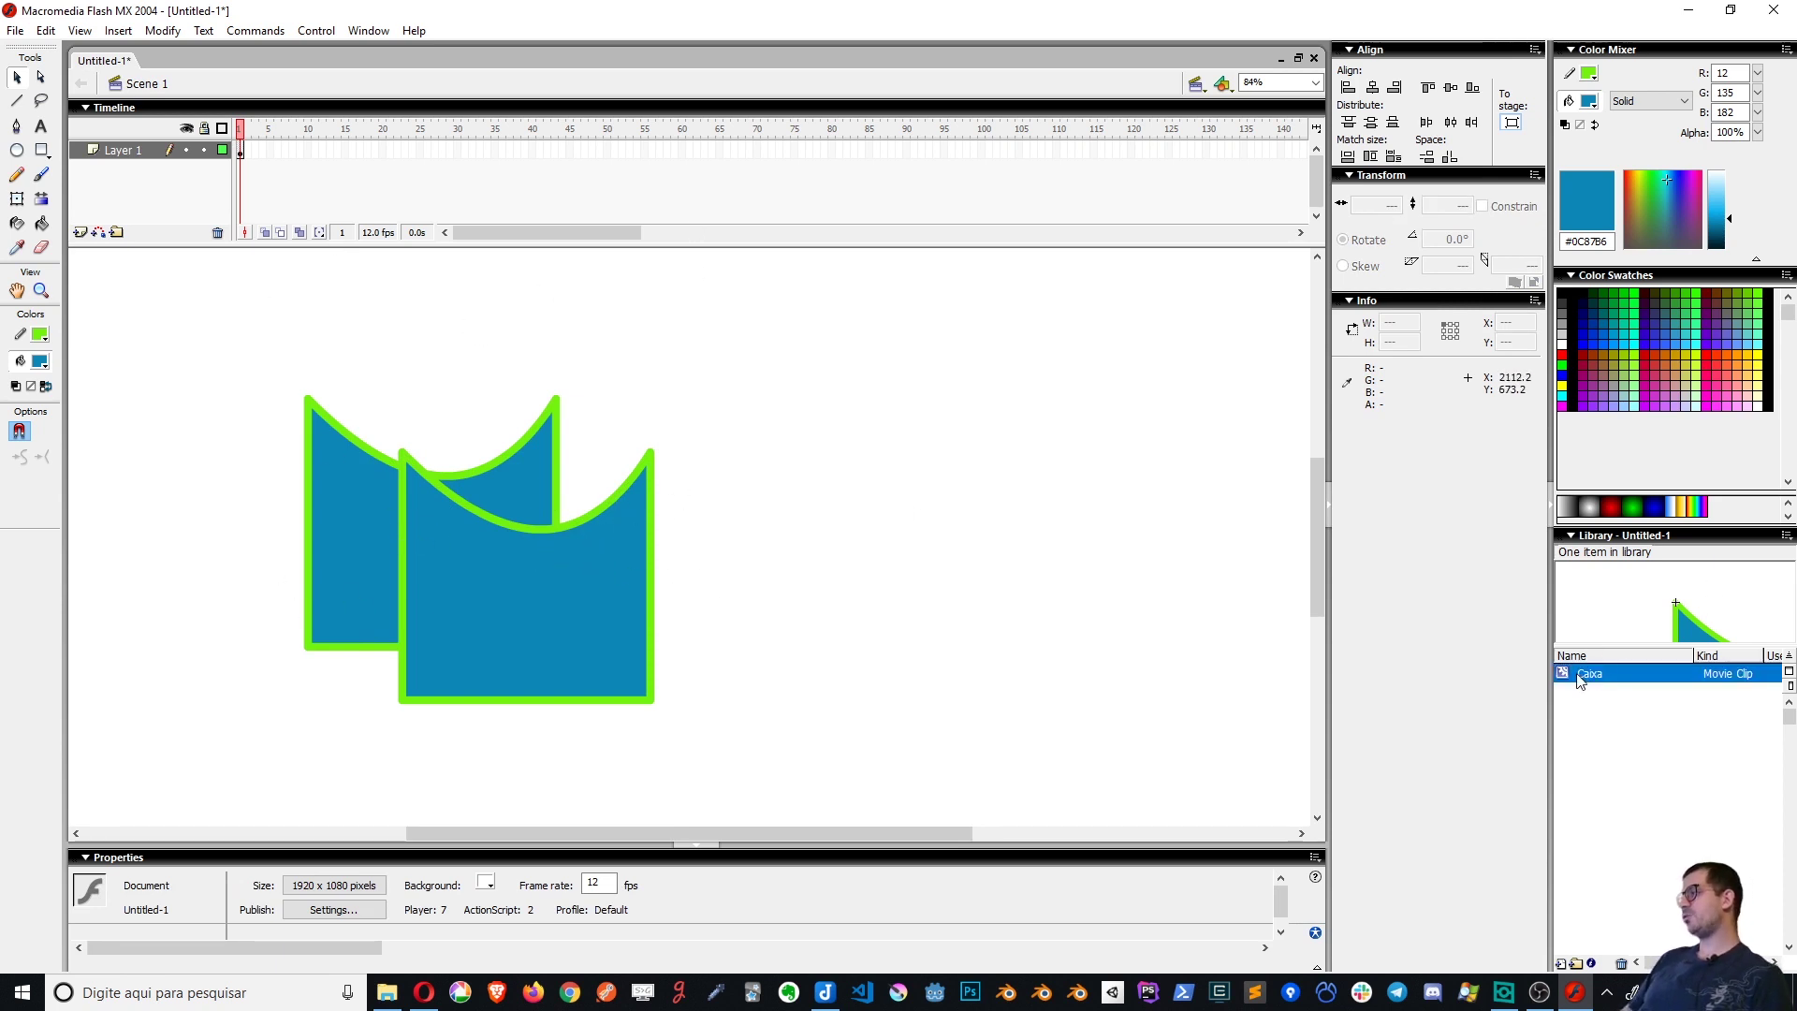
pyautogui.rightClick(1647, 681)
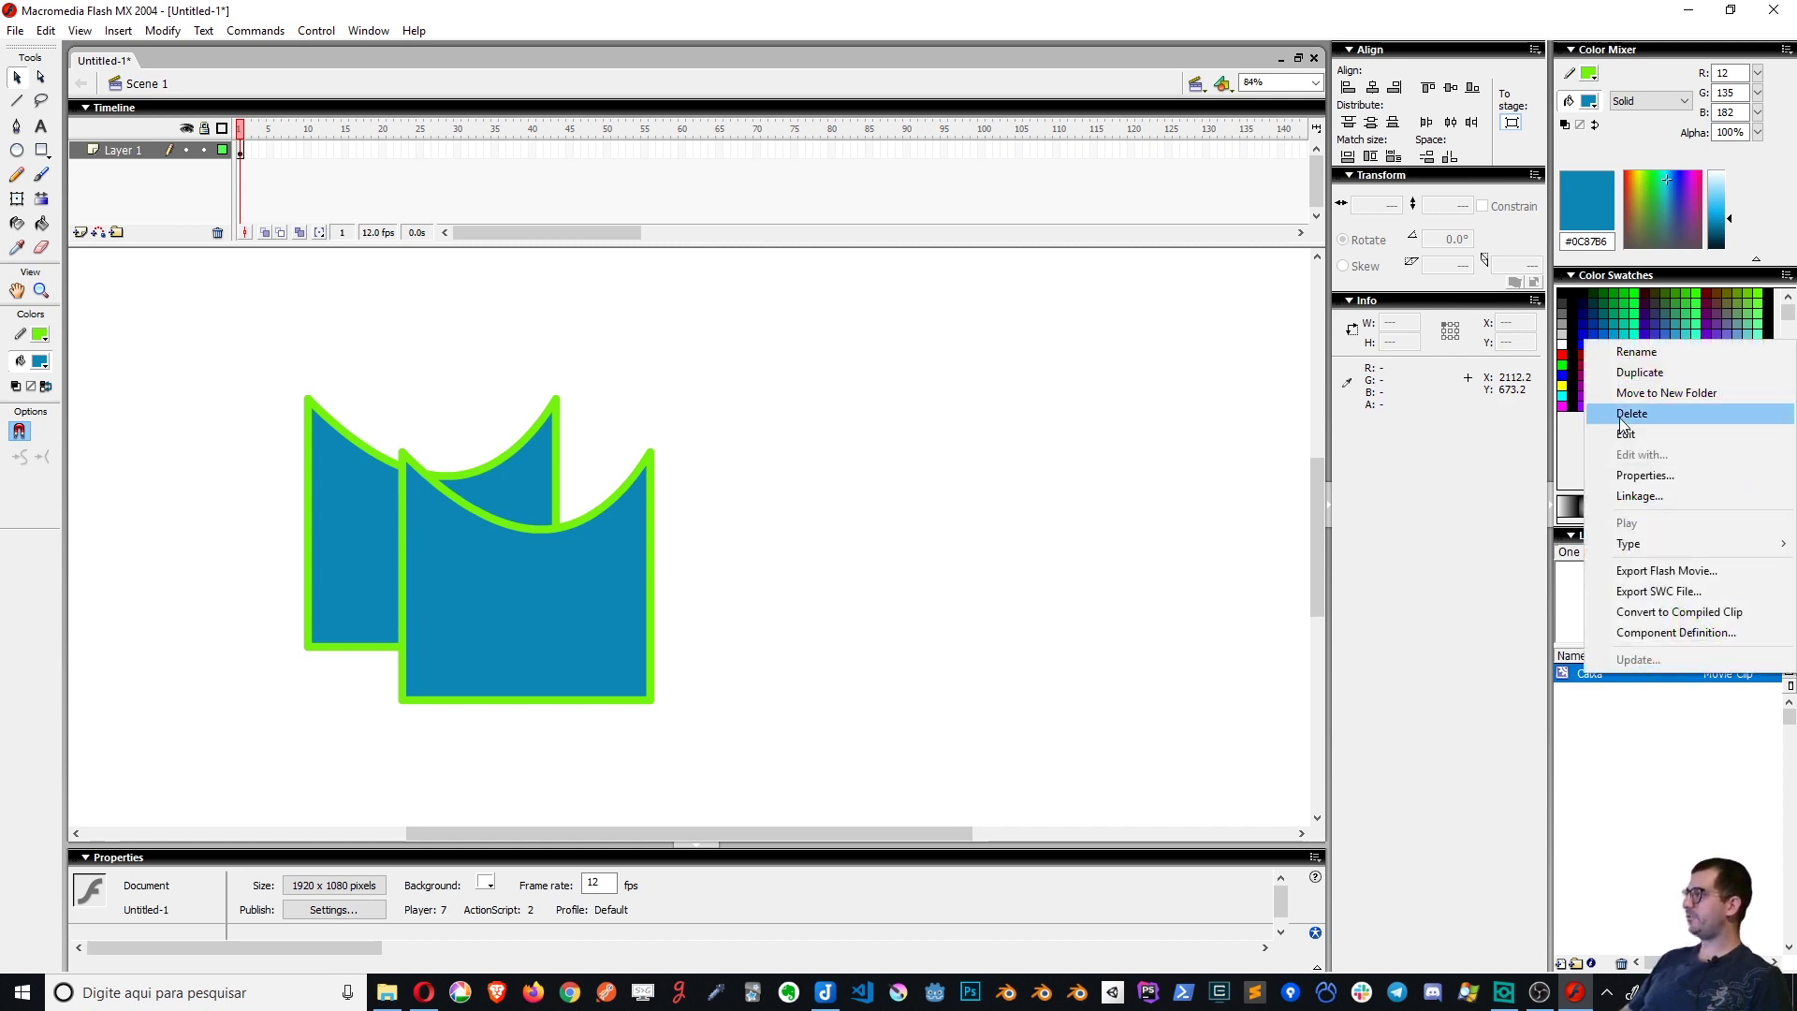
pyautogui.click(1624, 373)
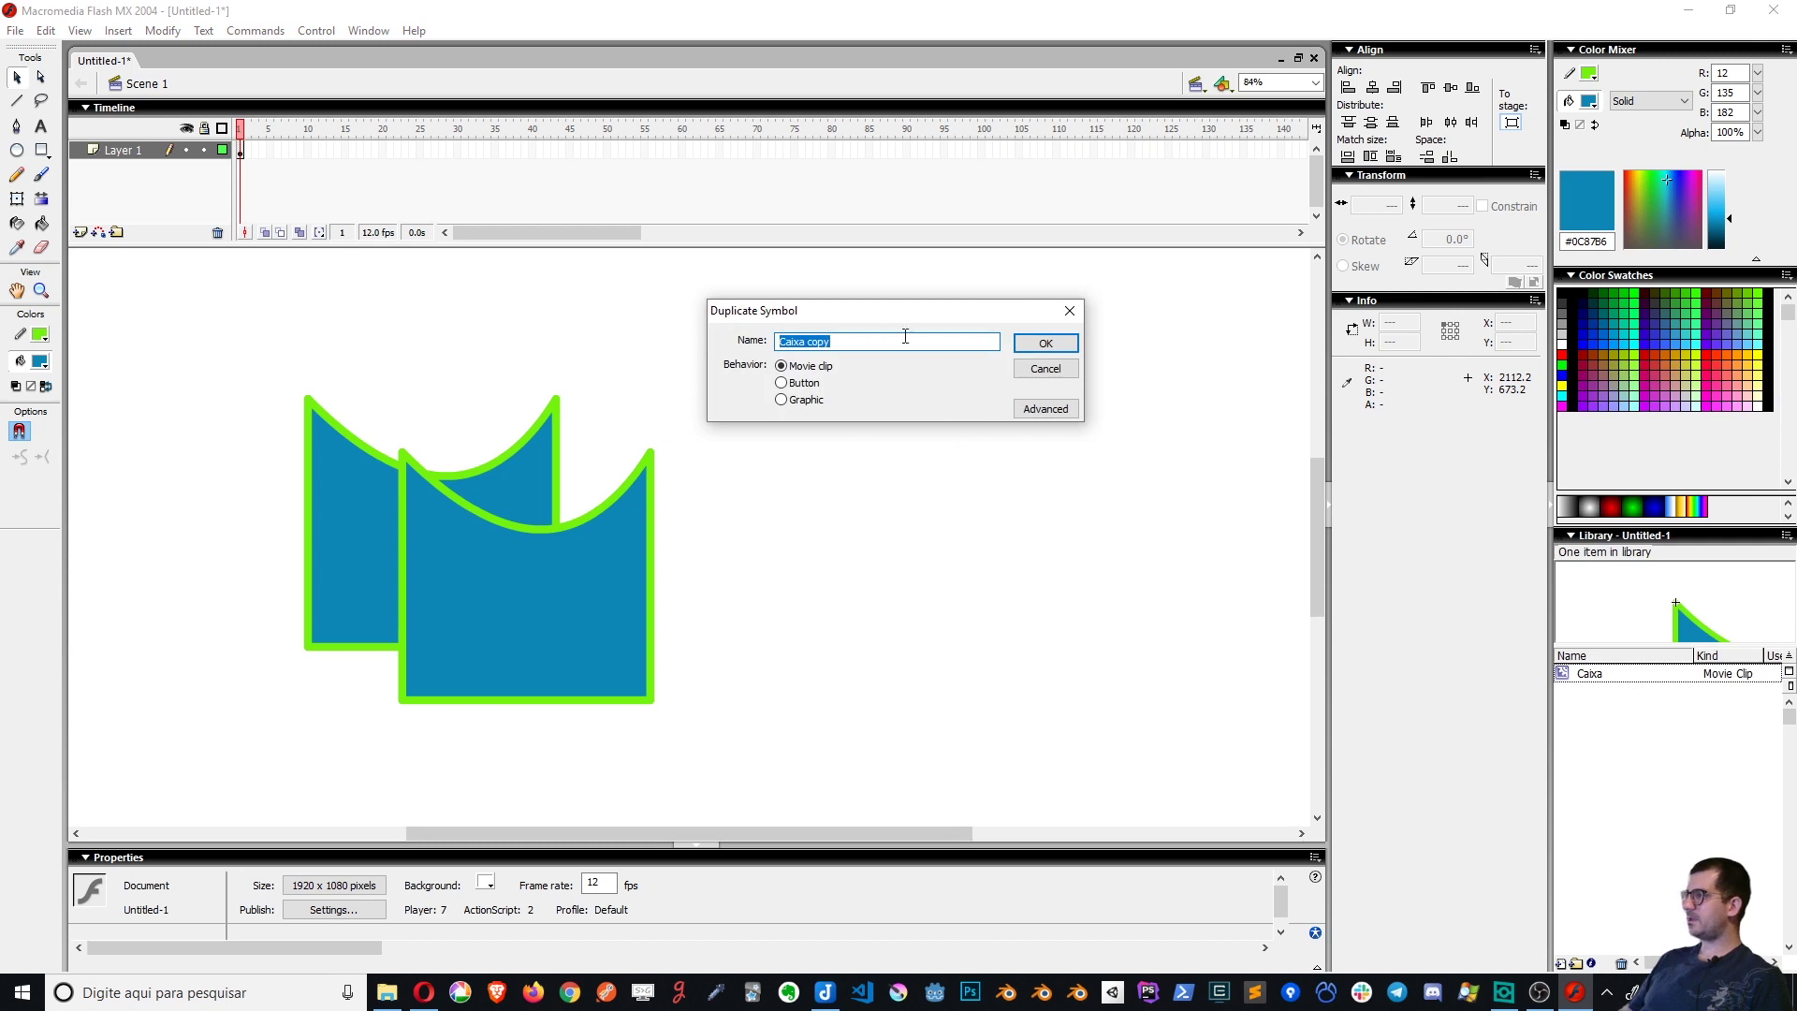
pyautogui.click(867, 339)
pyautogui.hotkey('ctrl', 'a')
pyautogui.write('Nov')
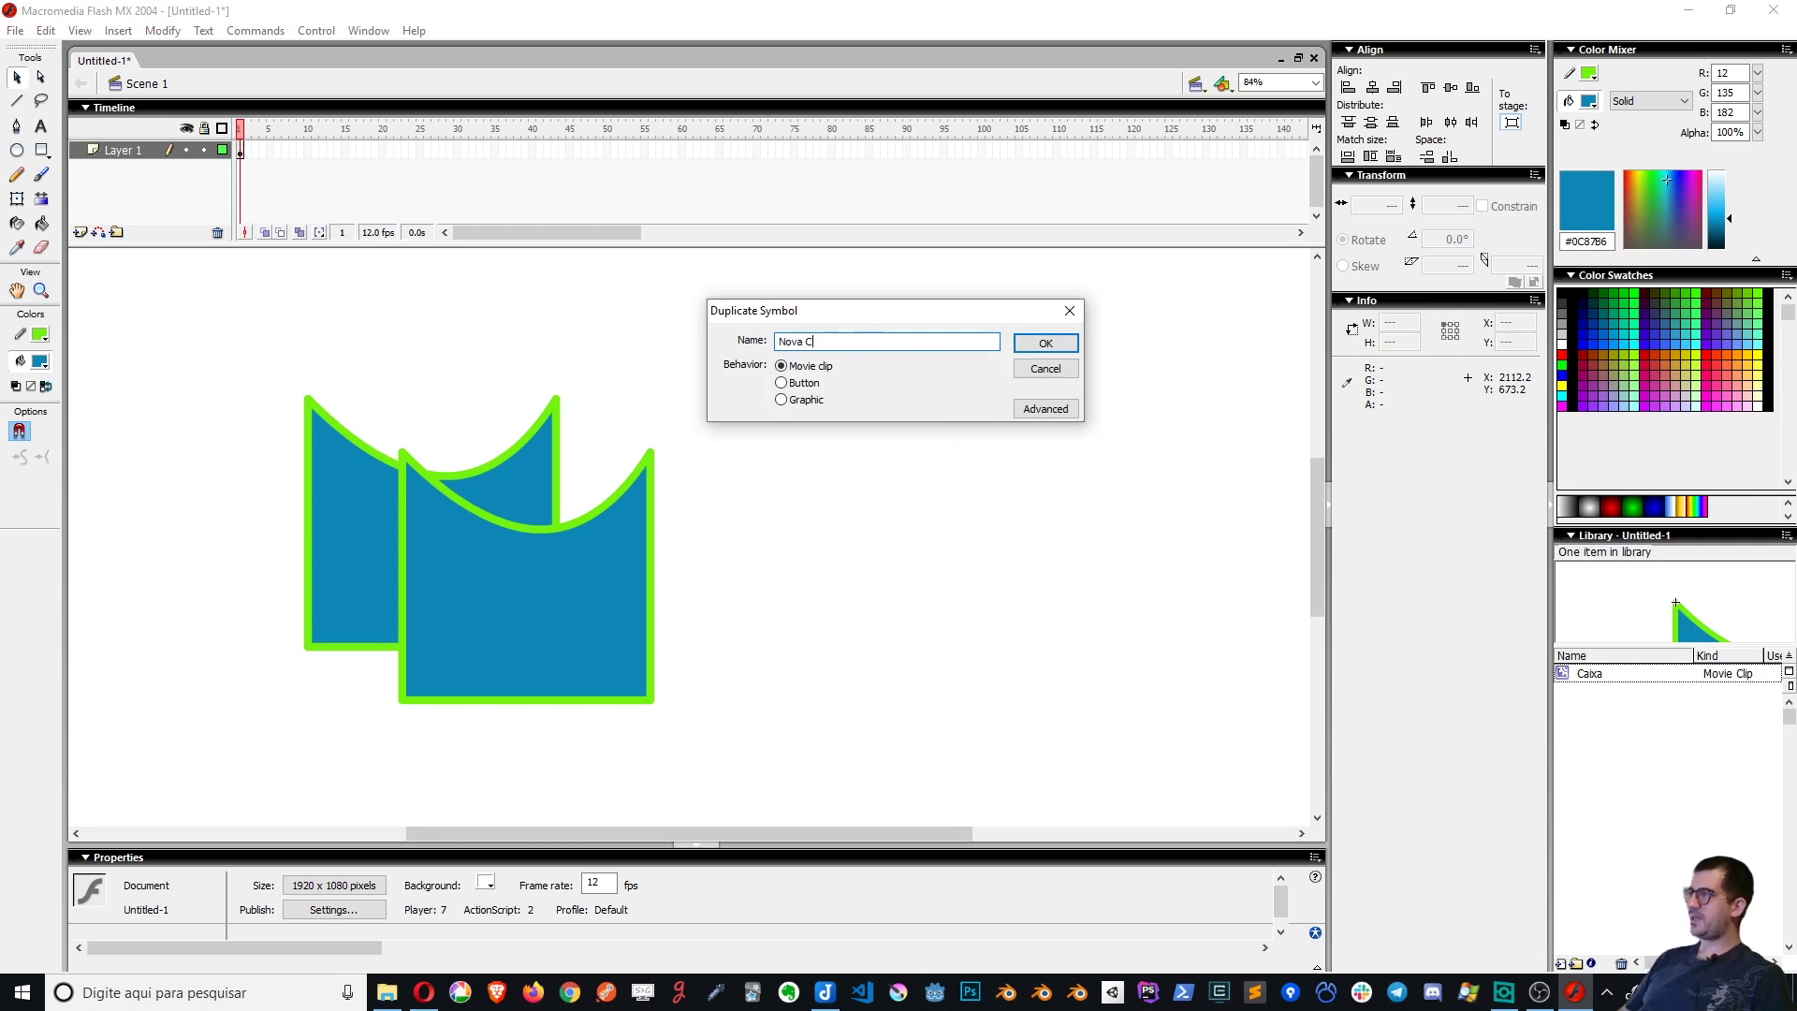
pyautogui.write('a Caixa')
pyautogui.press('Return')
# Place a Nova Caixa instance on the stage, change its fill to dark red #A02121 in place, and return to Scene 1
pyautogui.moveTo(1602, 692); pyautogui.dragTo(969, 503)
pyautogui.doubleClick(963, 522)
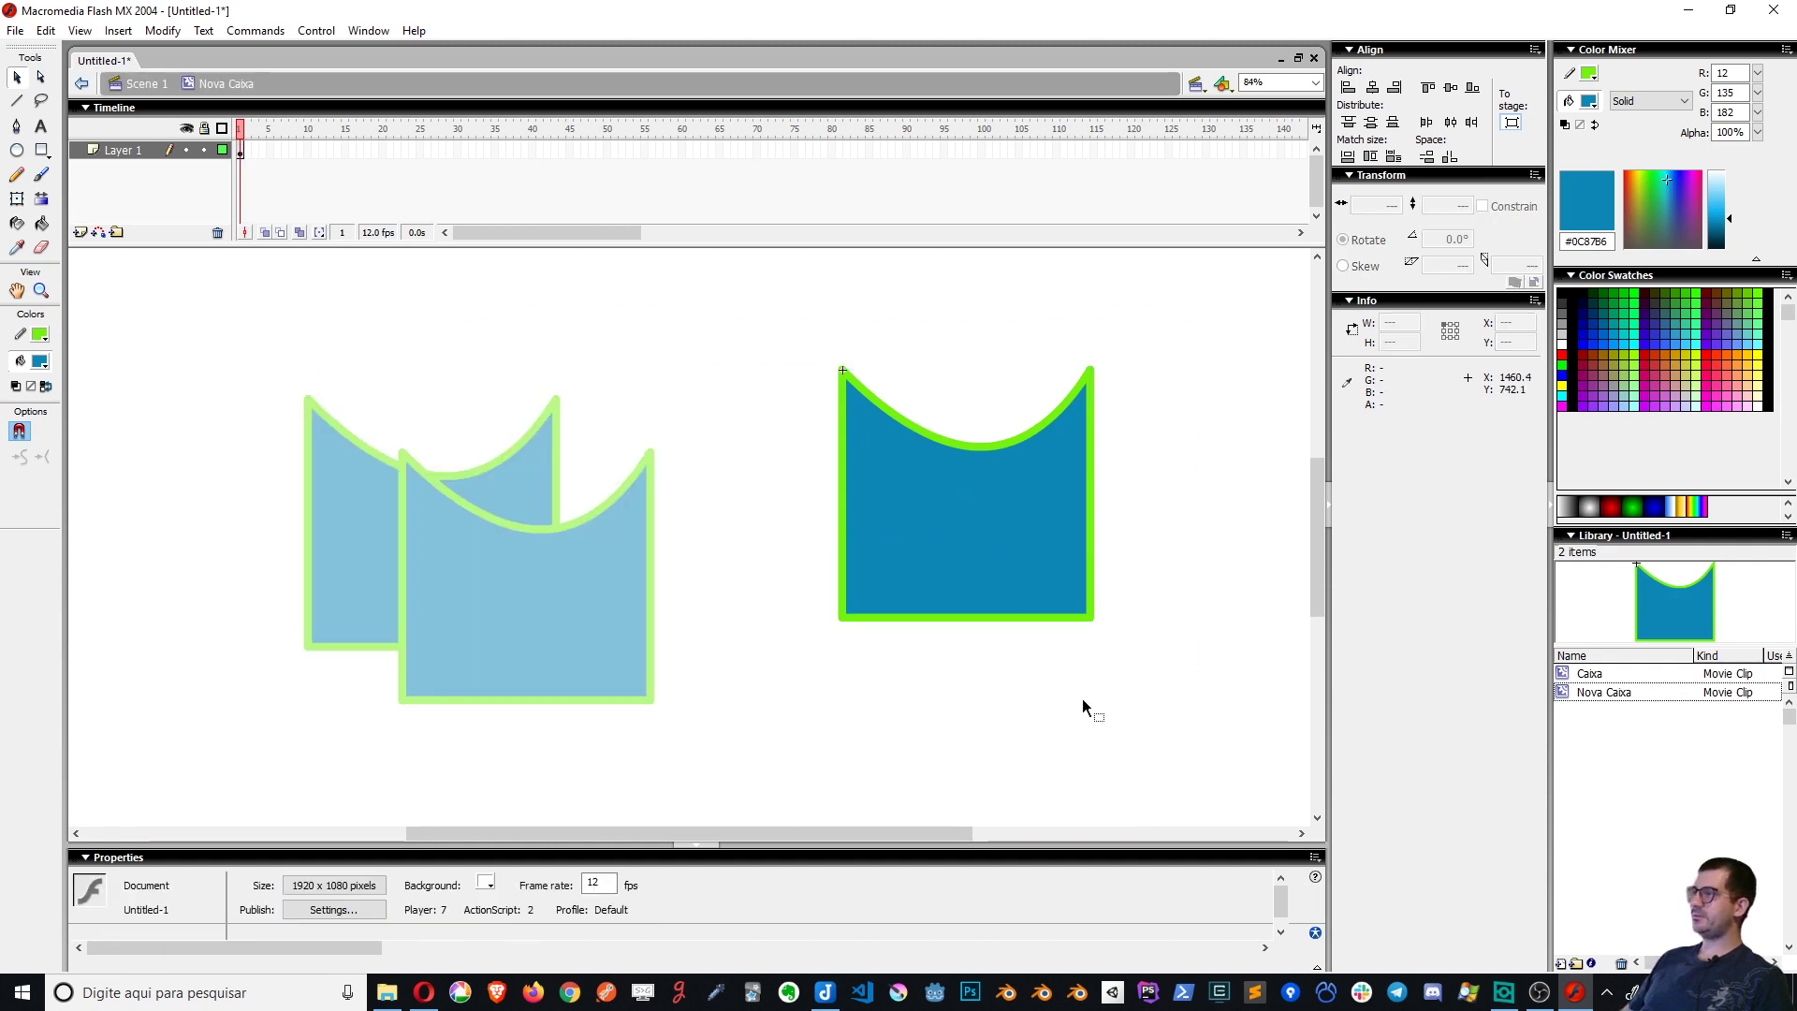
pyautogui.click(946, 524)
pyautogui.click(1634, 188)
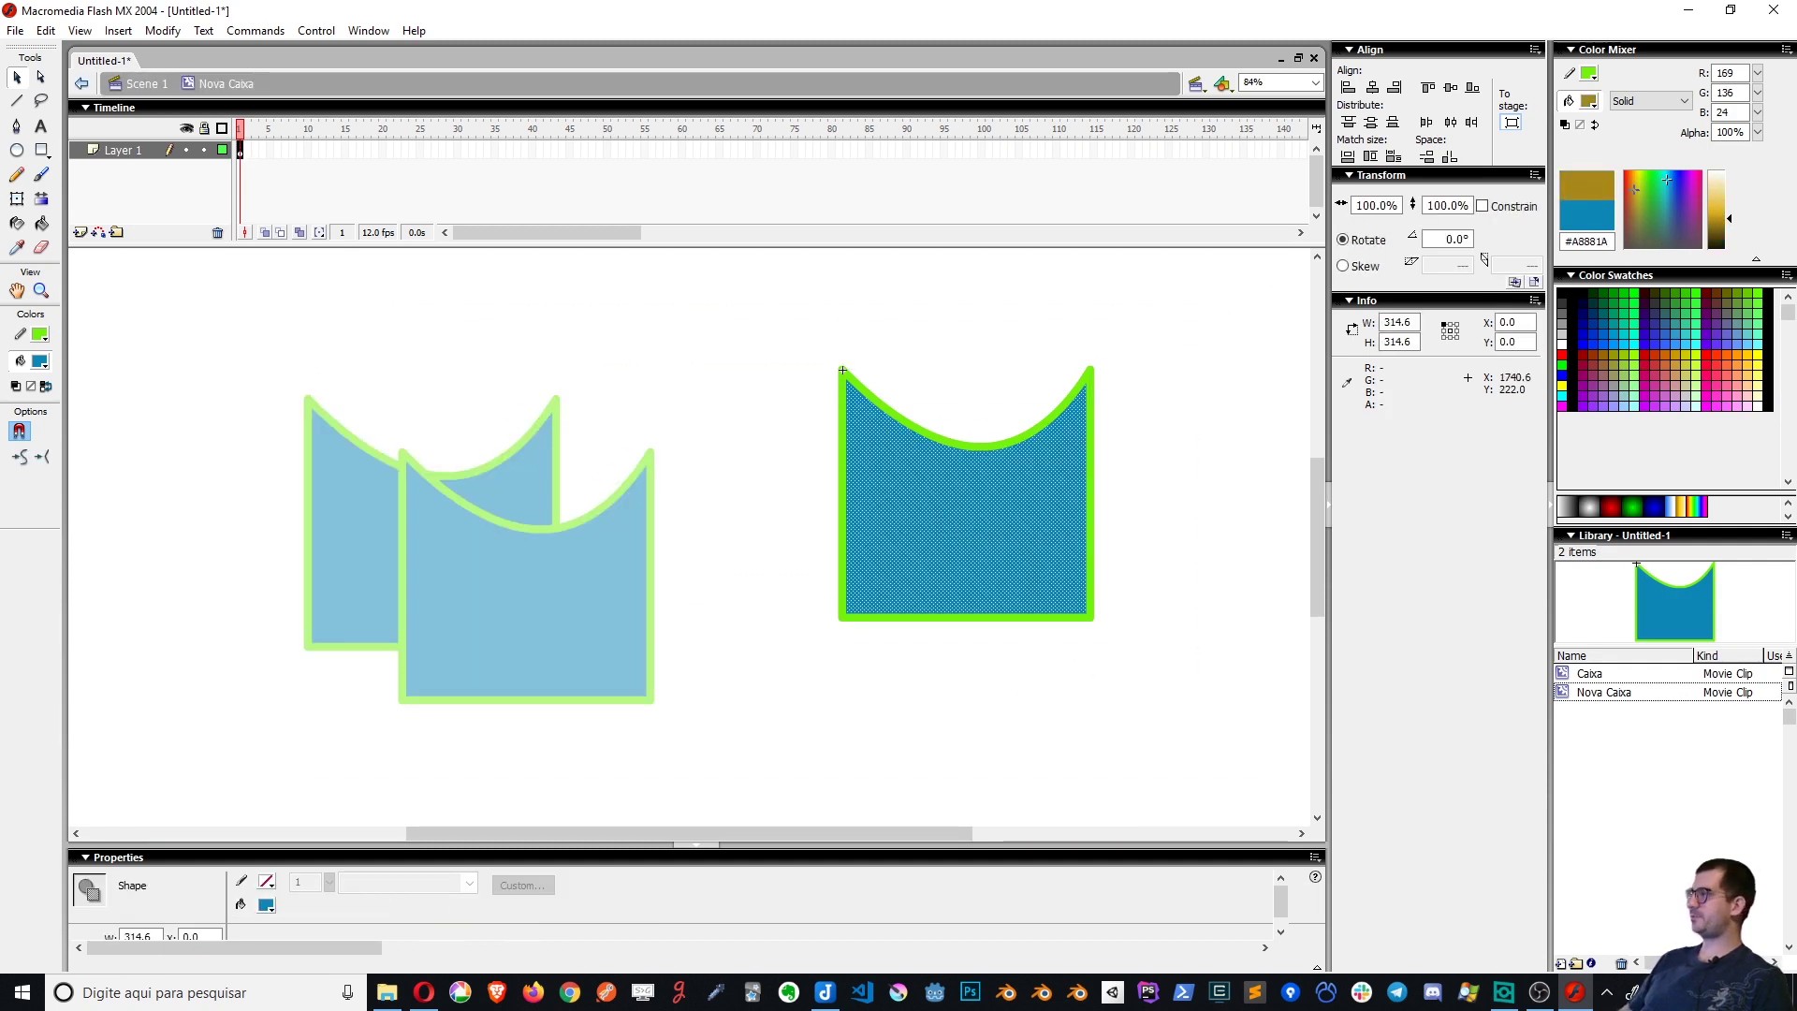
pyautogui.click(1624, 197)
pyautogui.doubleClick(1187, 586)
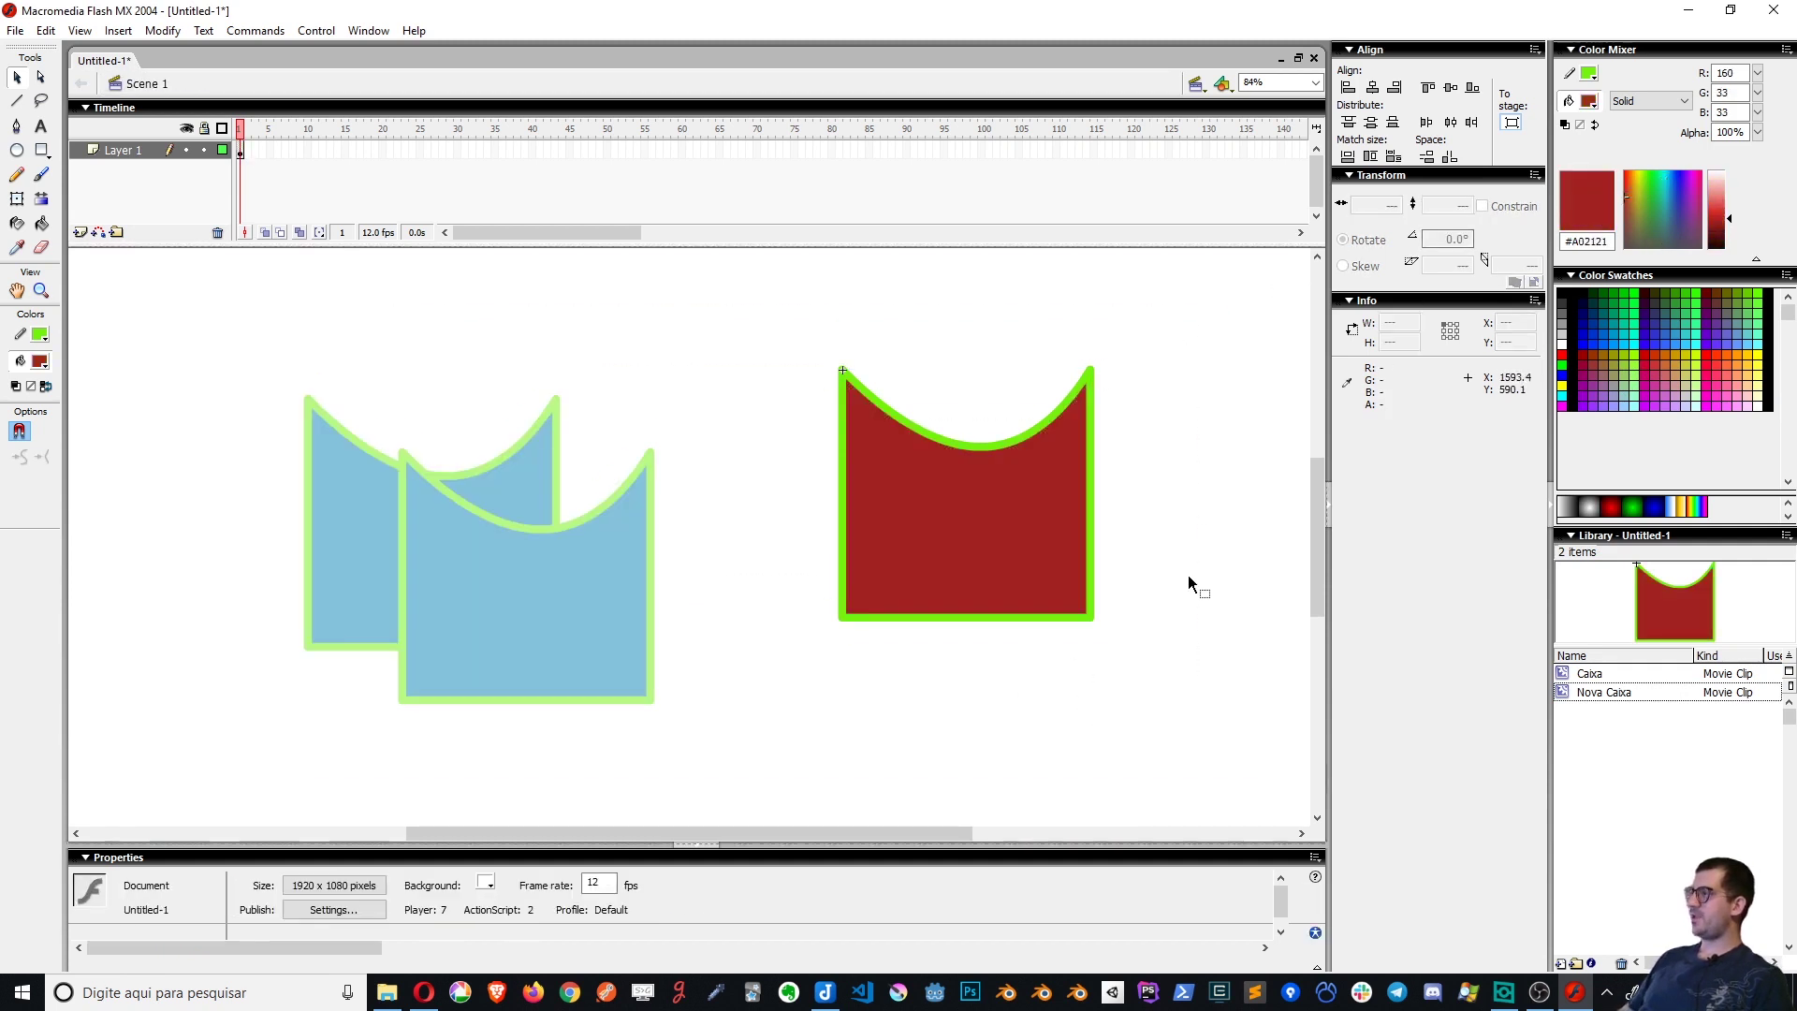
# Place one extra Caixa and one extra Nova Caixa instance on the stage, and delete both
pyautogui.click(503, 568)
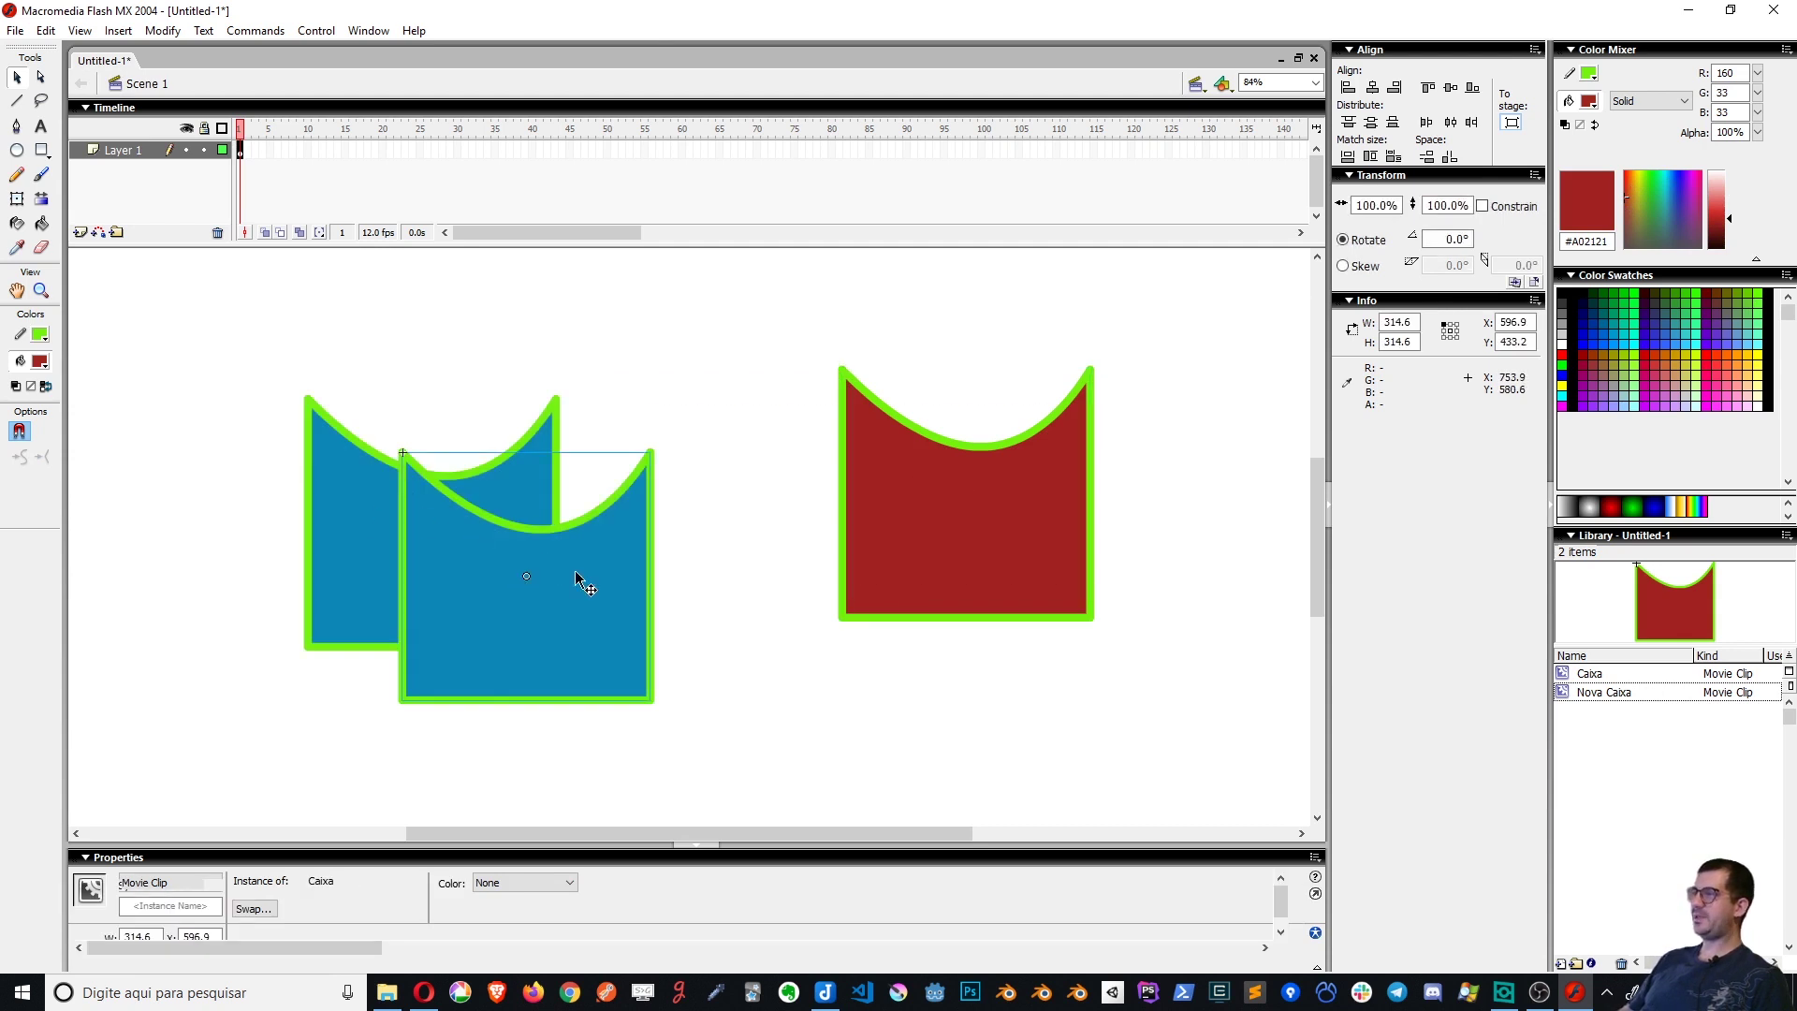
pyautogui.click(1591, 673)
pyautogui.moveTo(1591, 674); pyautogui.dragTo(697, 664)
pyautogui.click(1633, 692)
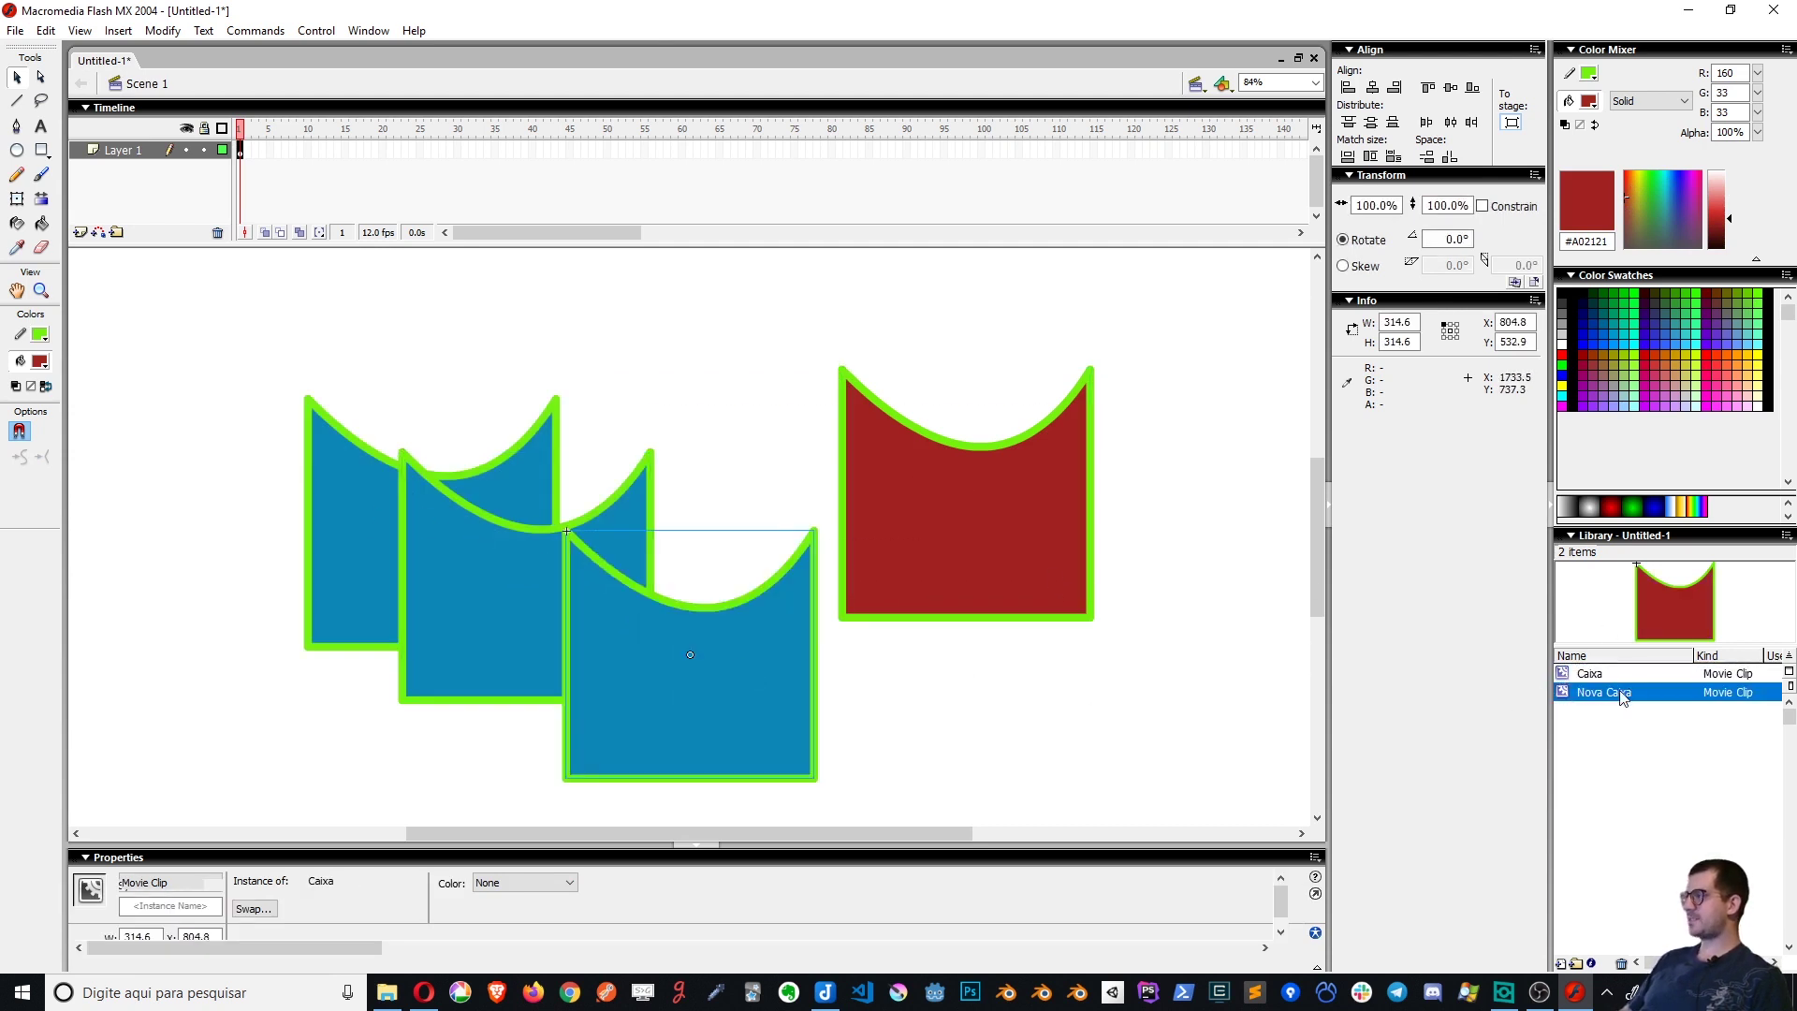
pyautogui.moveTo(1633, 692); pyautogui.dragTo(969, 669)
pyautogui.press('Delete')
pyautogui.click(783, 714)
pyautogui.press('Delete')
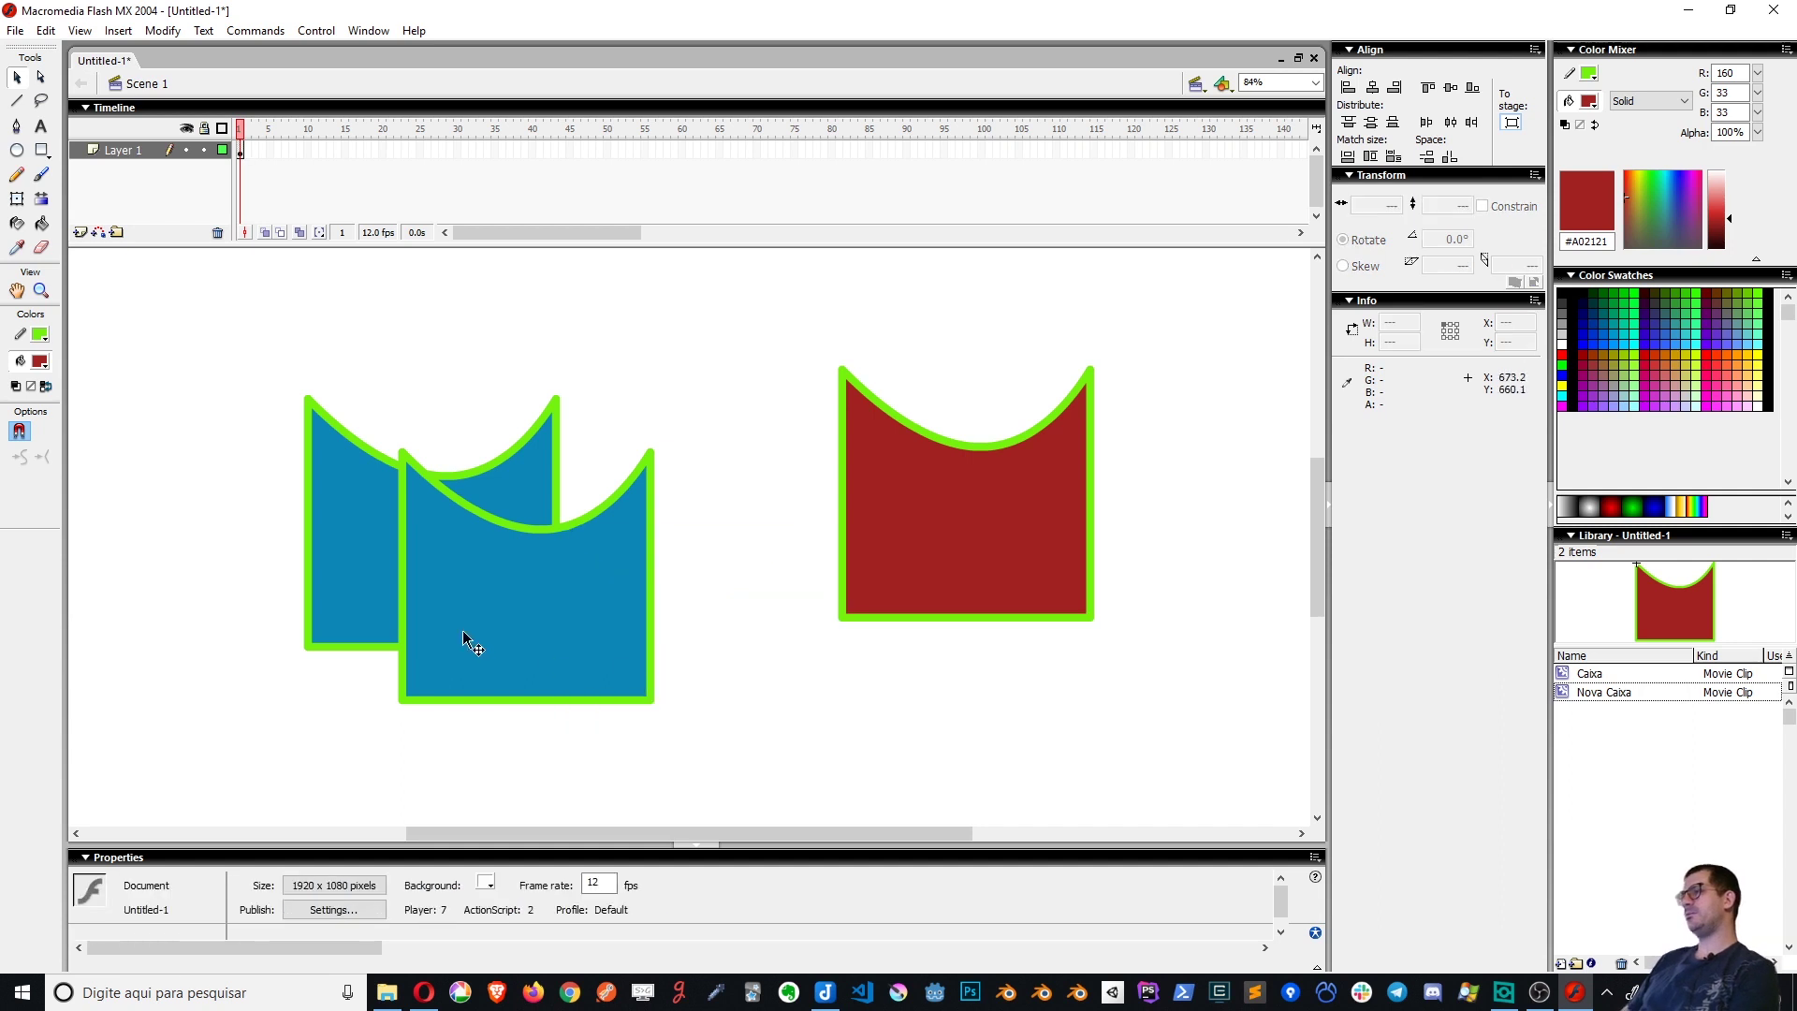
# Delete the front overlapping Caixa instance and move the red Nova Caixa instance beside the remaining blue one at the same height
pyautogui.click(469, 634)
pyautogui.press('Delete')
pyautogui.moveTo(951, 559); pyautogui.dragTo(725, 587)
pyautogui.click(908, 721)
pyautogui.click(754, 554)
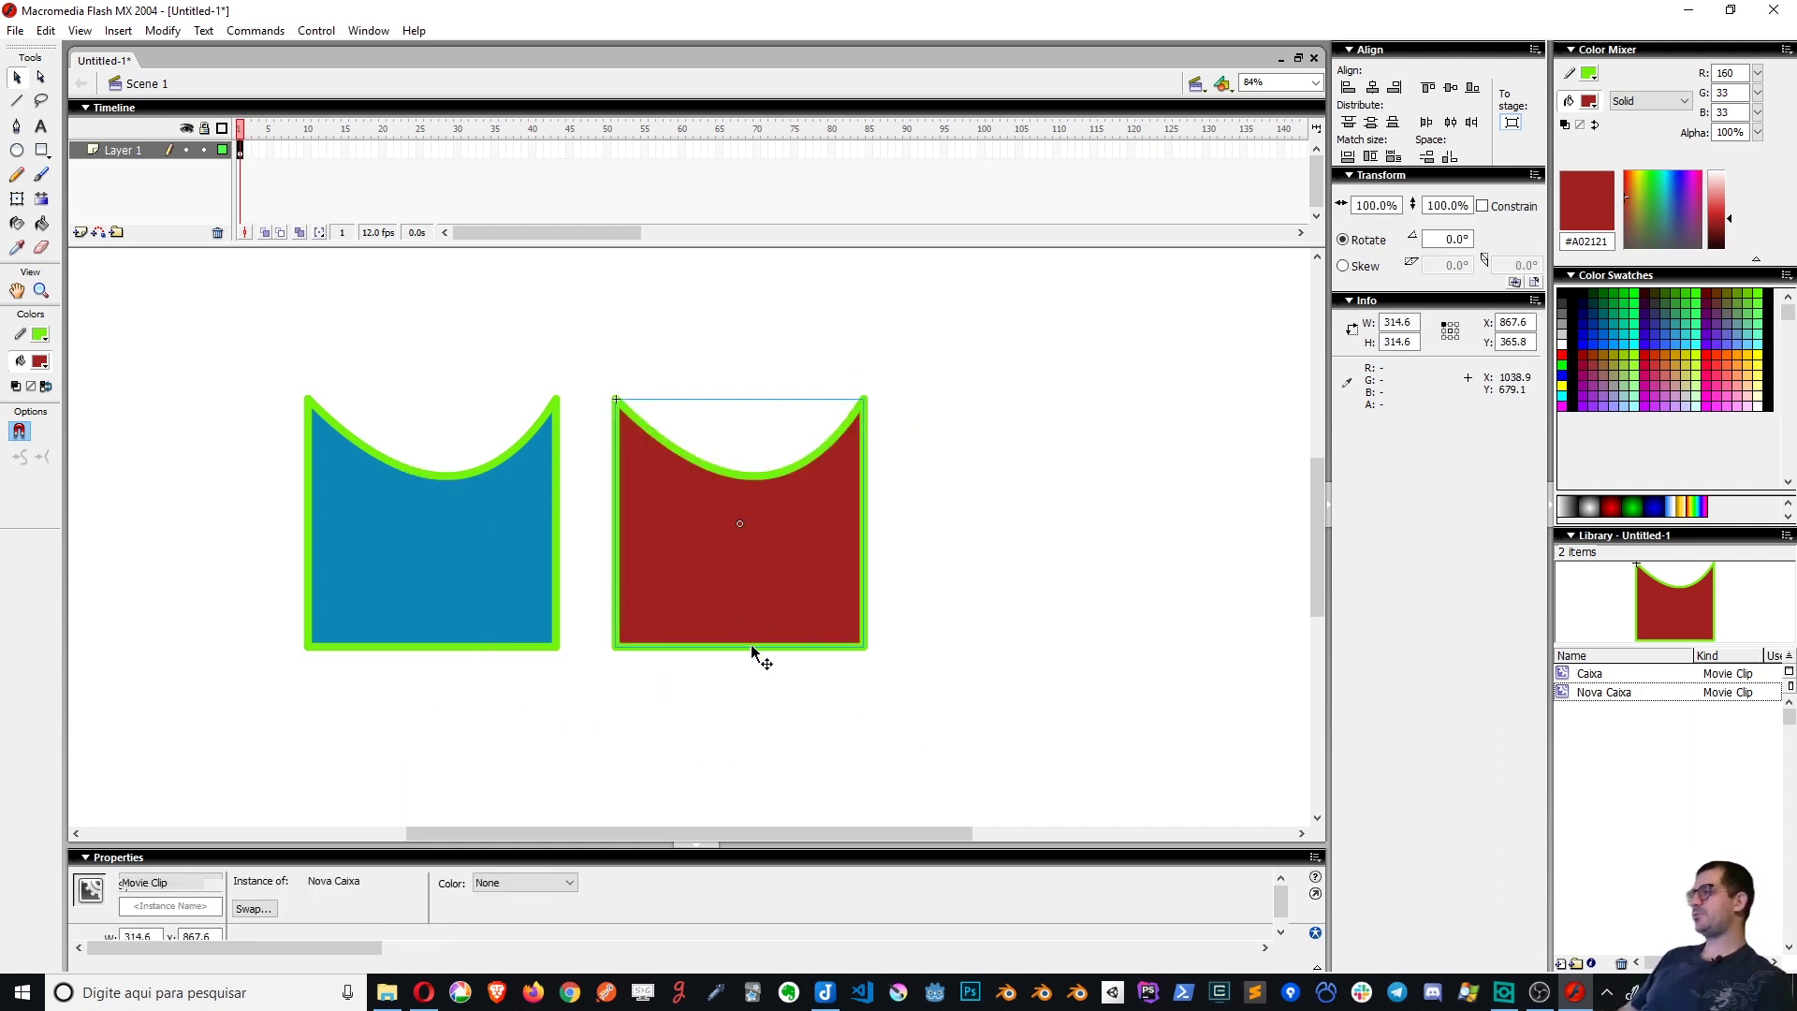
# Open the red Nova Caixa instance for in-place editing and return to Scene 1 with nothing selected
pyautogui.doubleClick(775, 574)
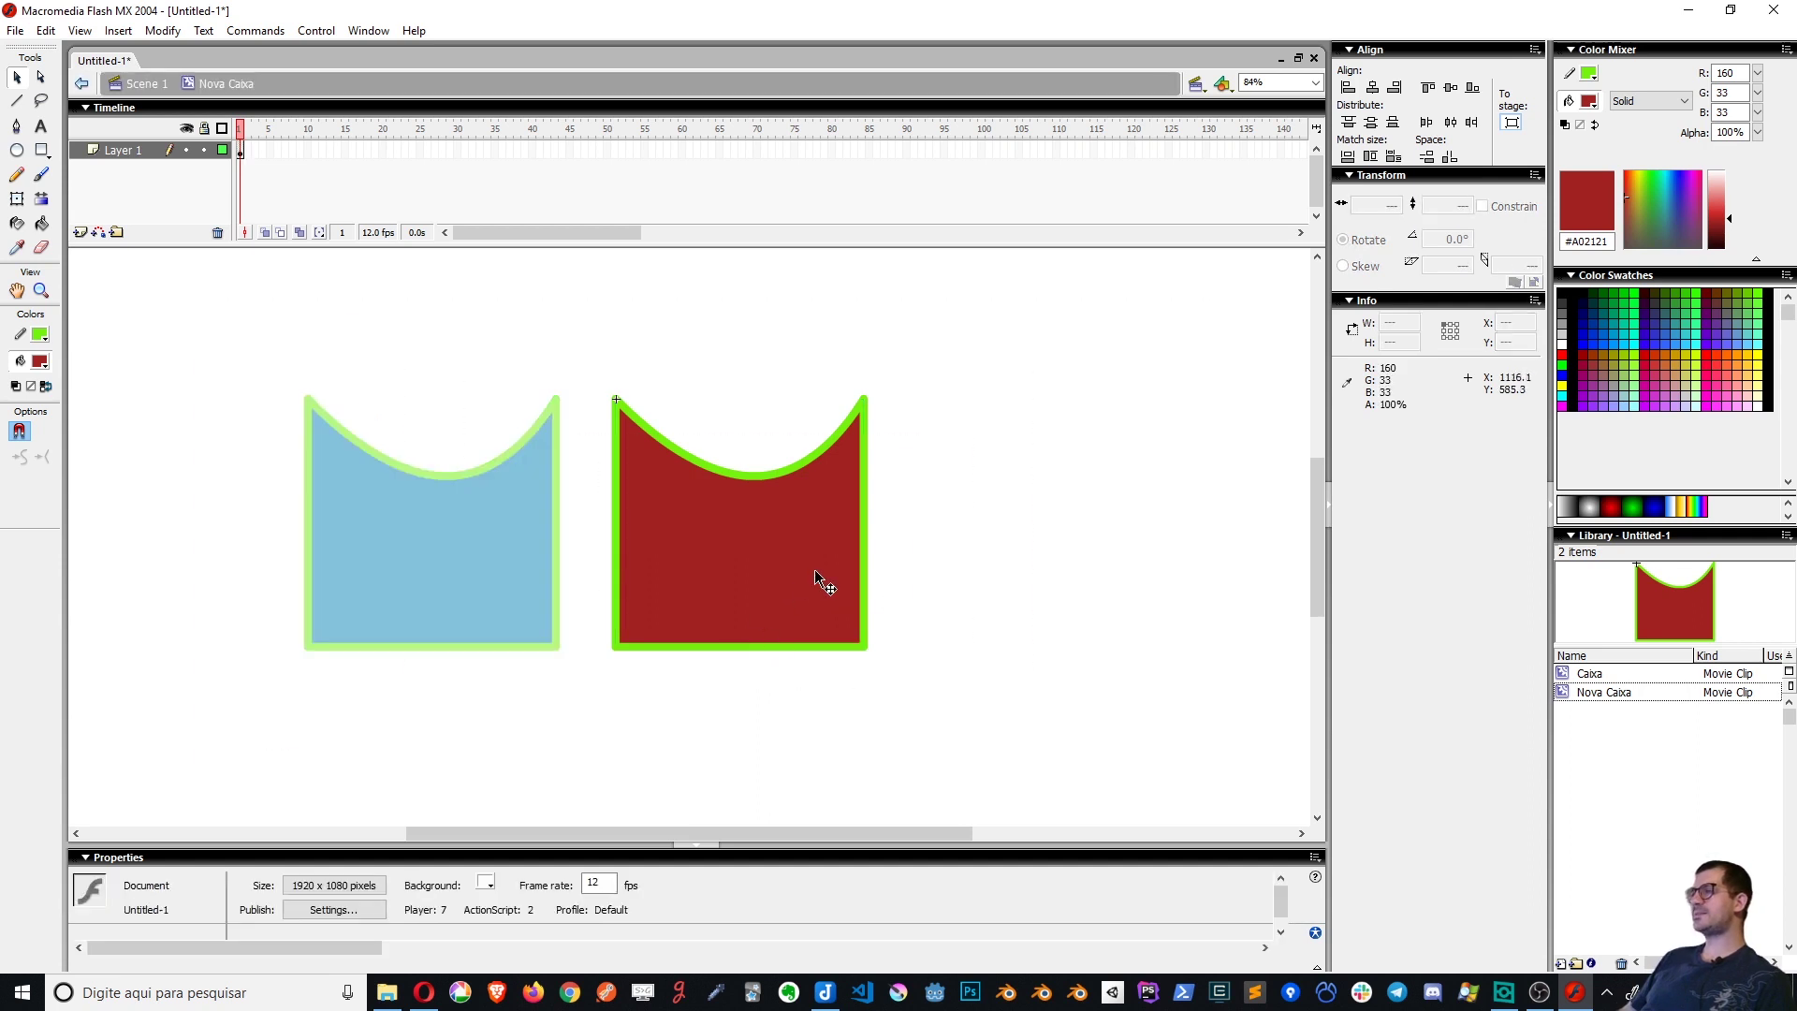
pyautogui.doubleClick(1063, 588)
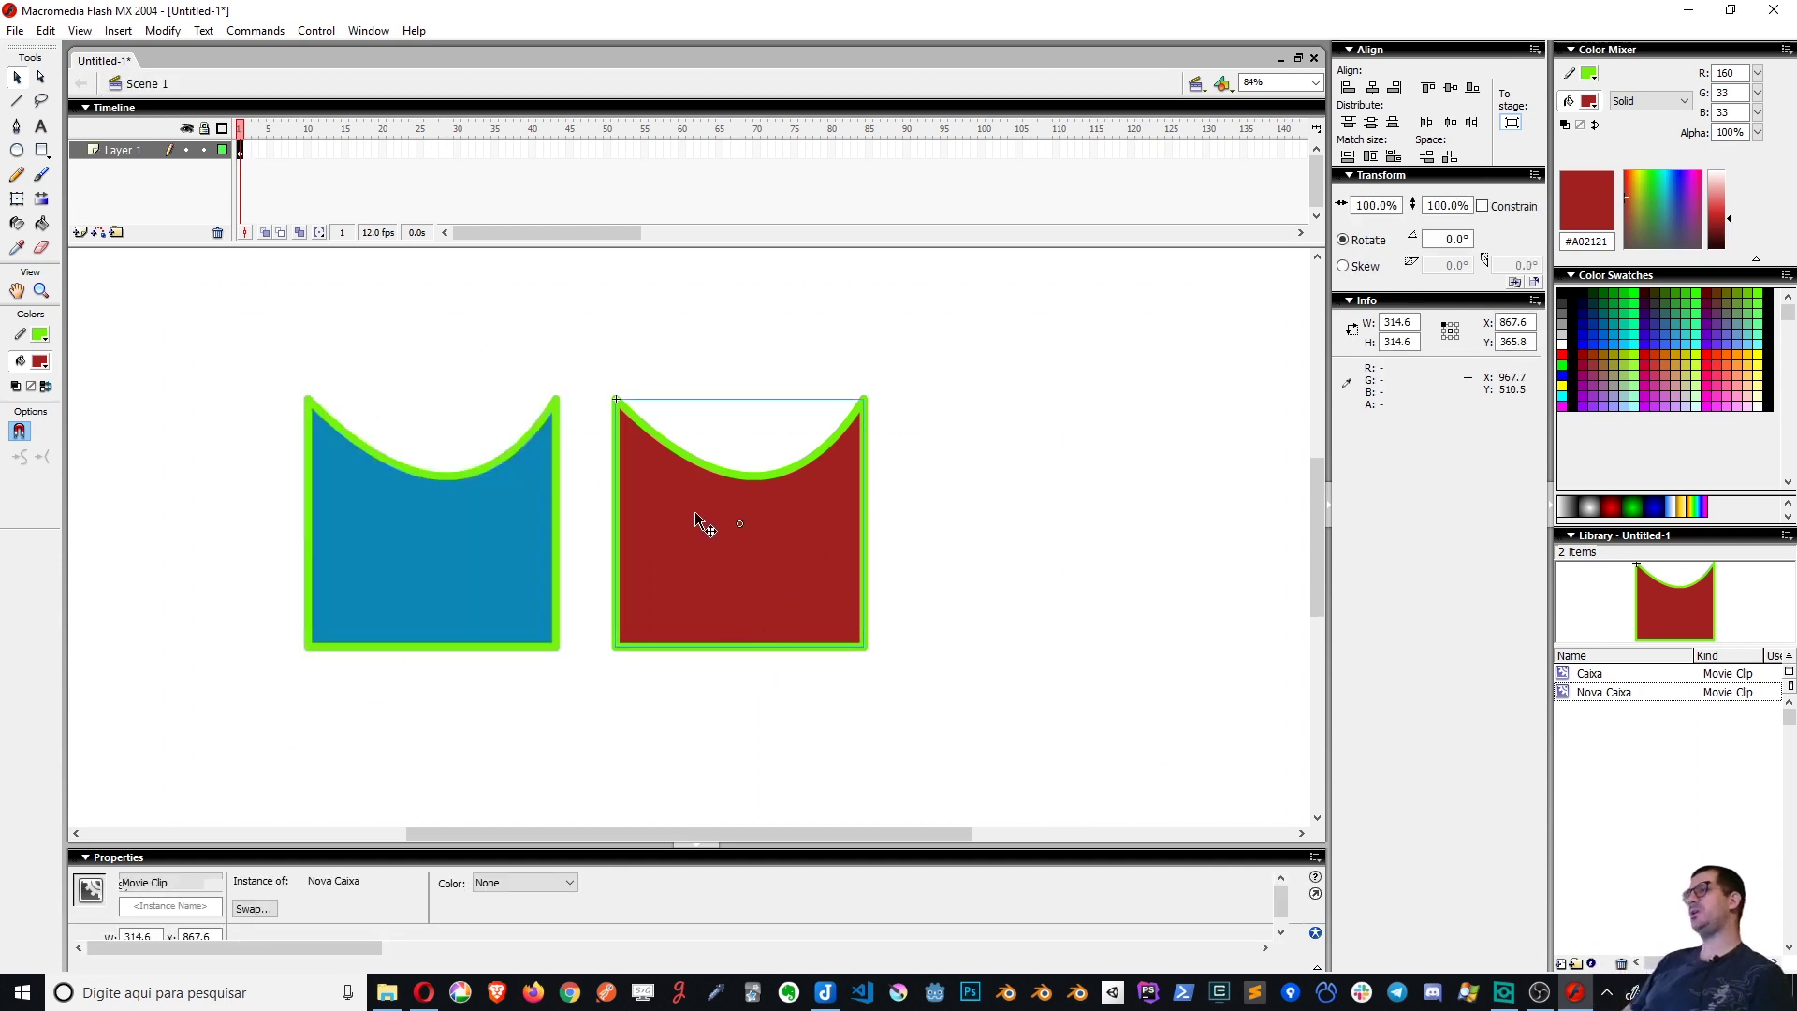
pyautogui.click(992, 451)
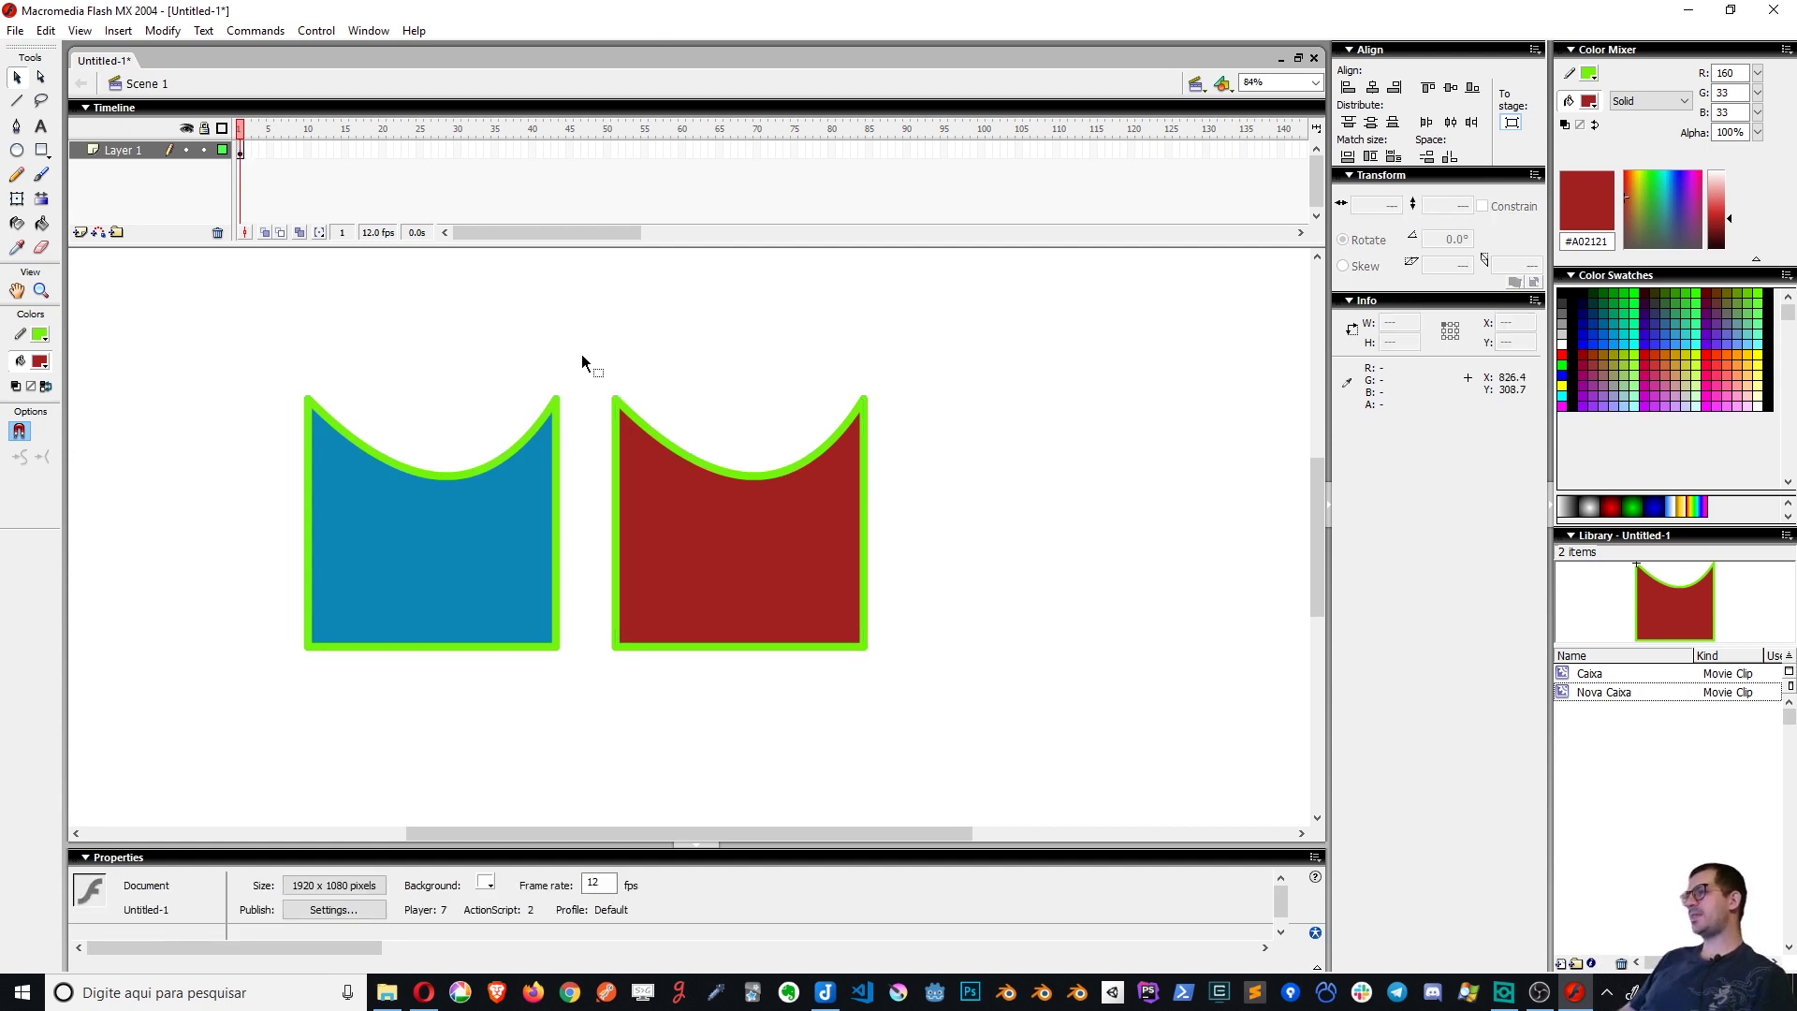
# Break apart the red Nova Caixa instance into a plain shape and deselect it
pyautogui.click(778, 549)
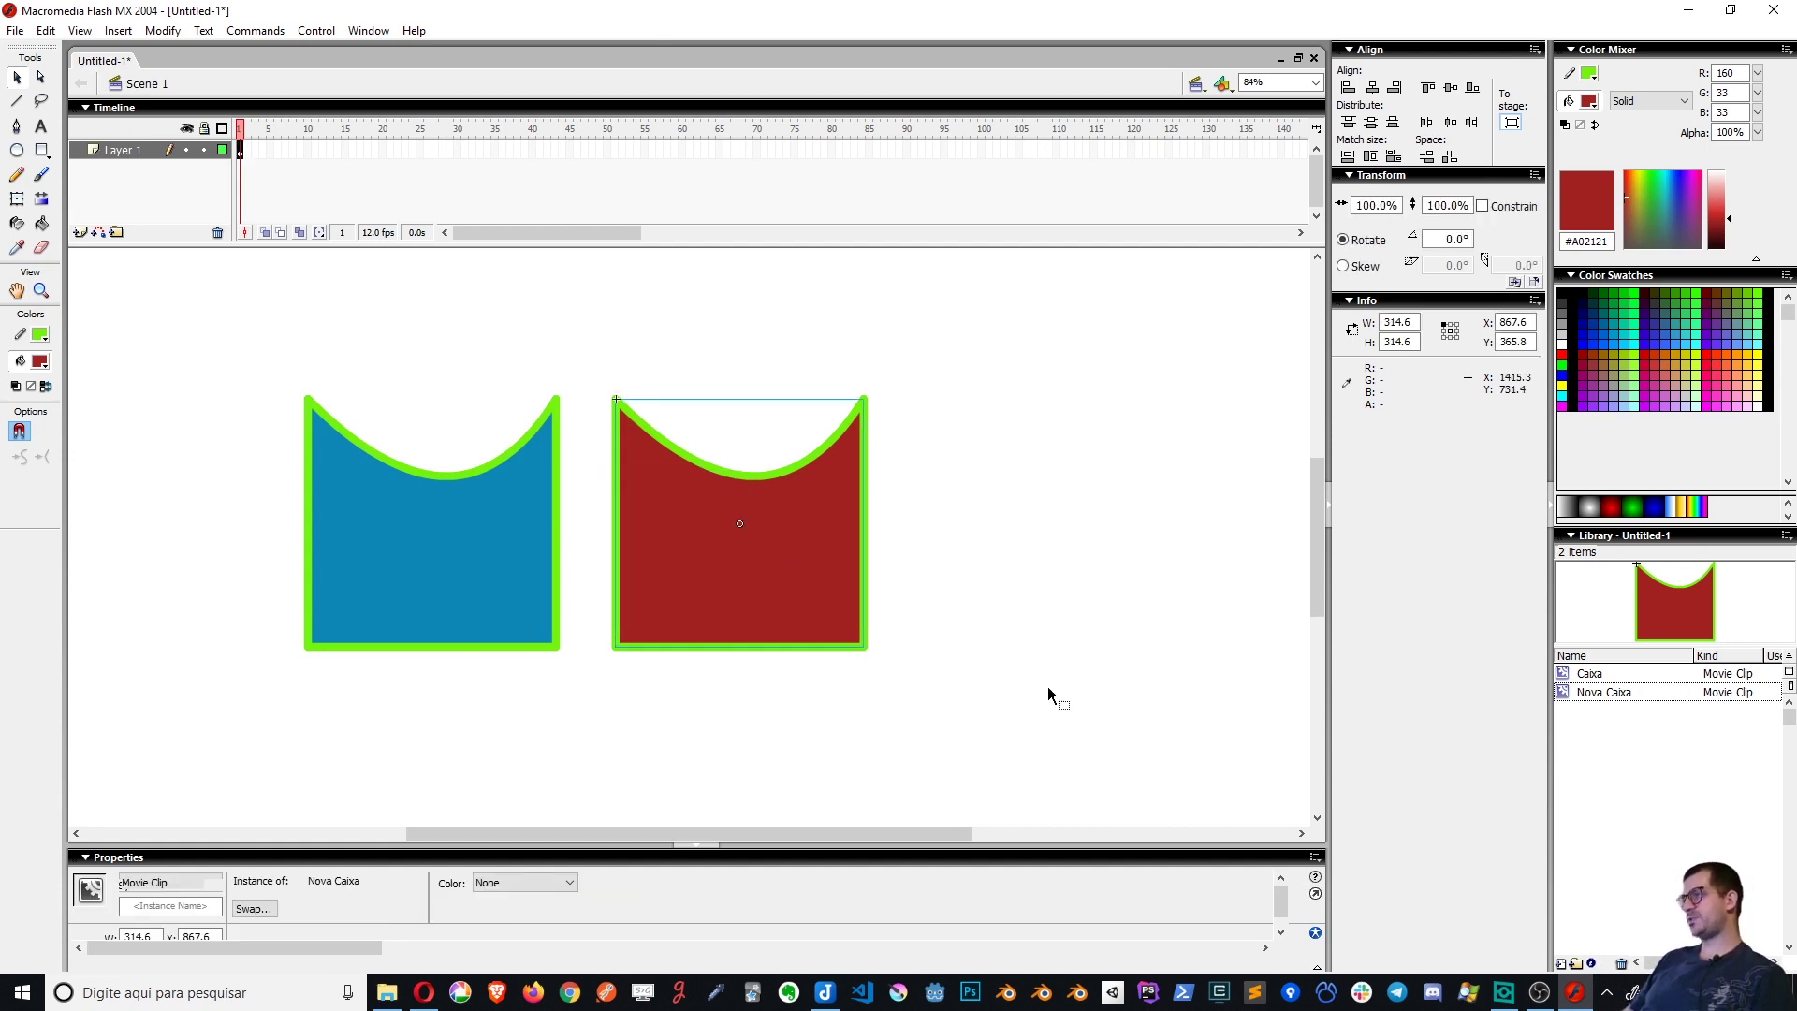
pyautogui.click(163, 30)
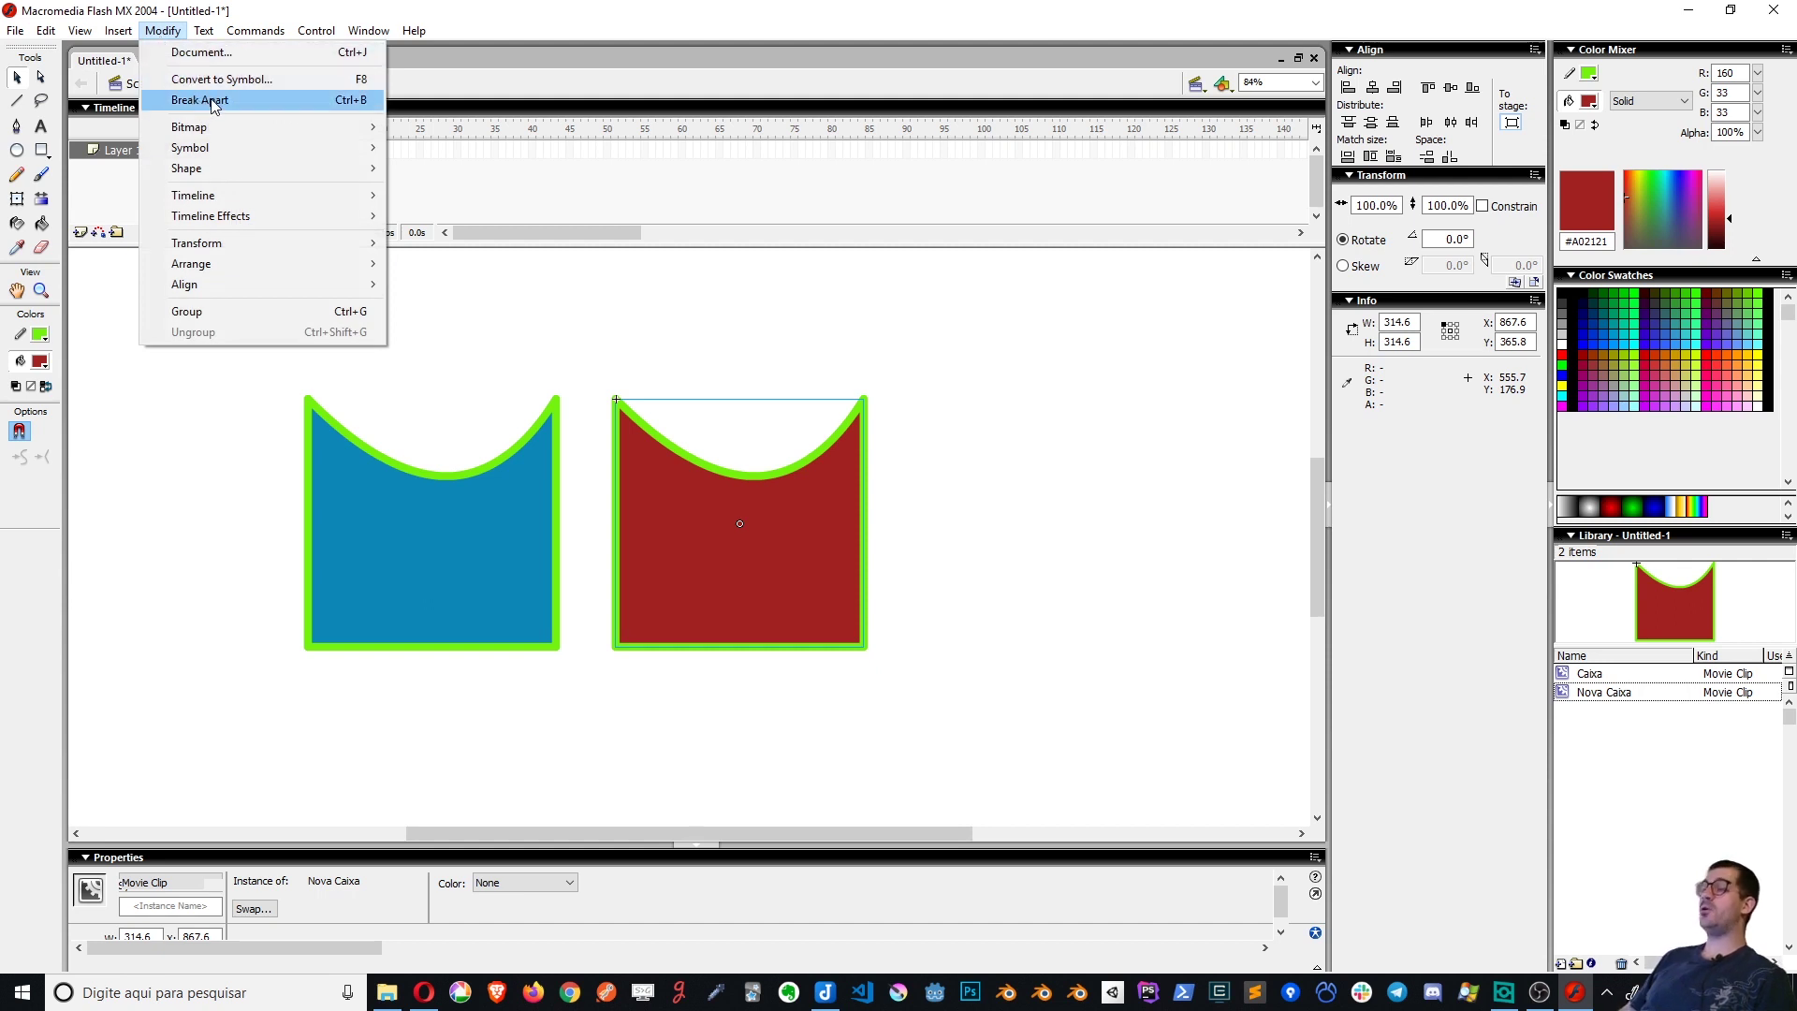
pyautogui.click(915, 521)
pyautogui.click(839, 562)
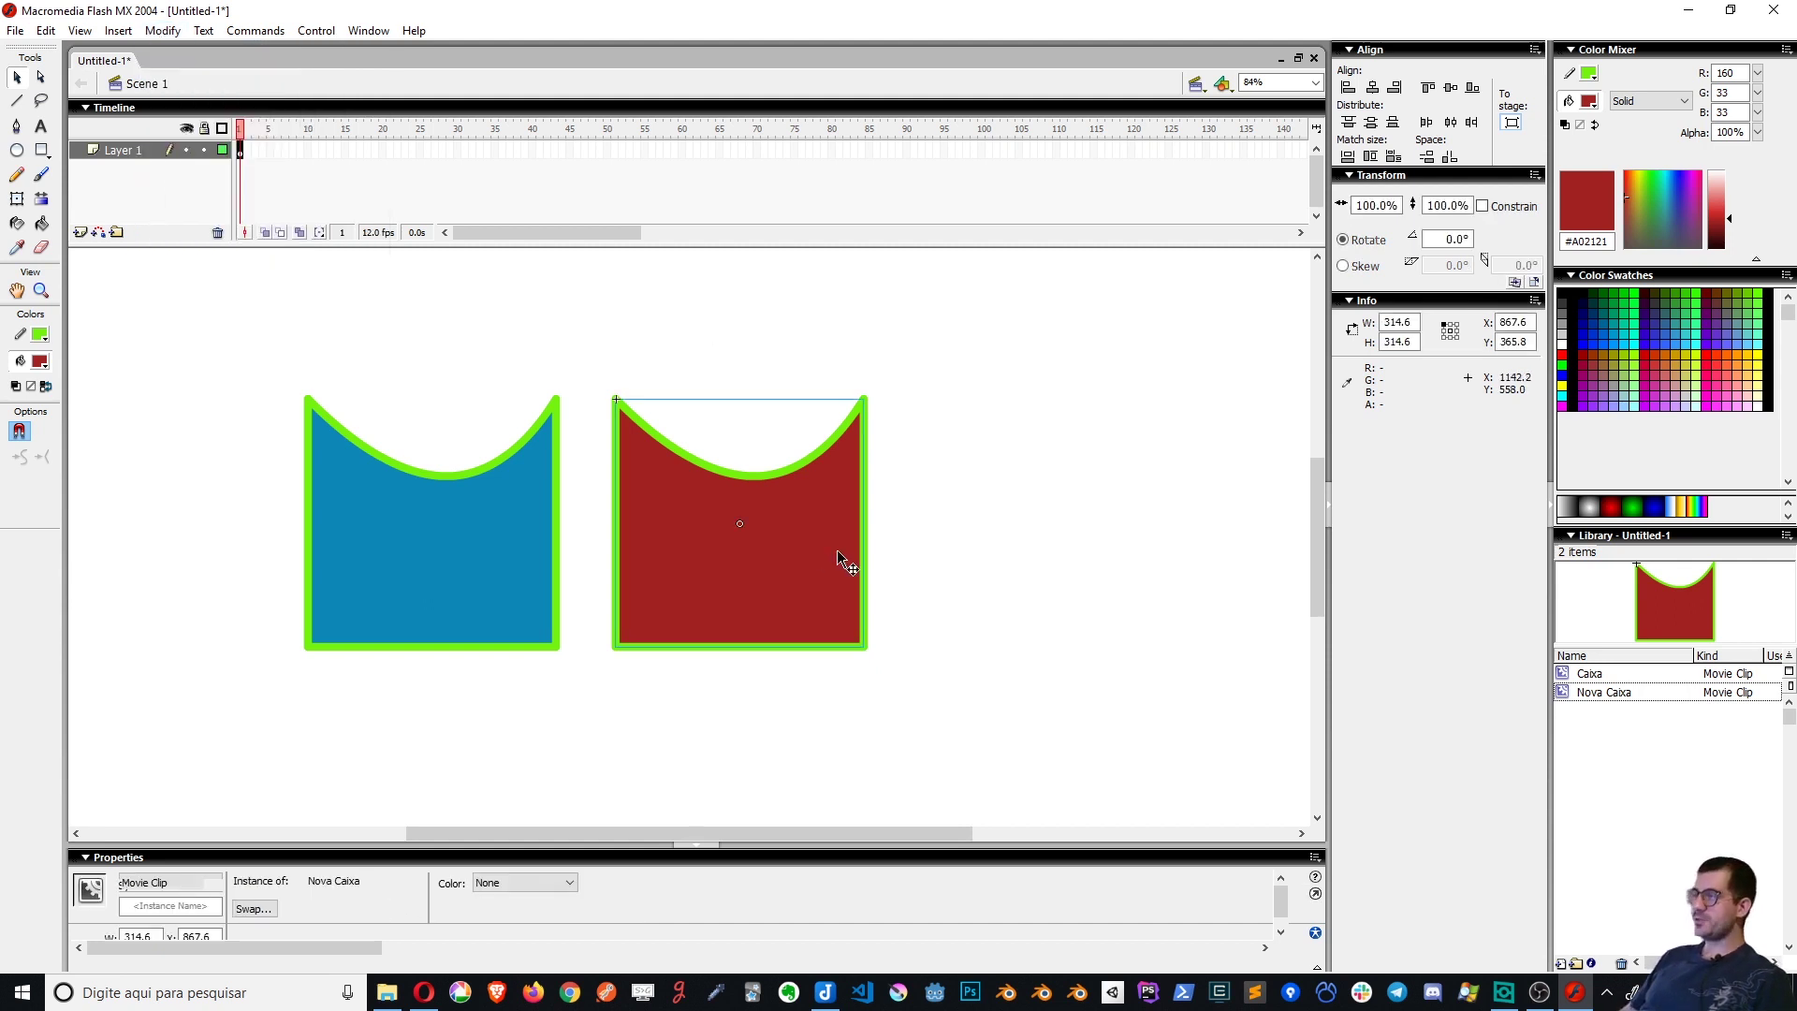
pyautogui.hotkey('ctrl', 'b')
pyautogui.click(982, 549)
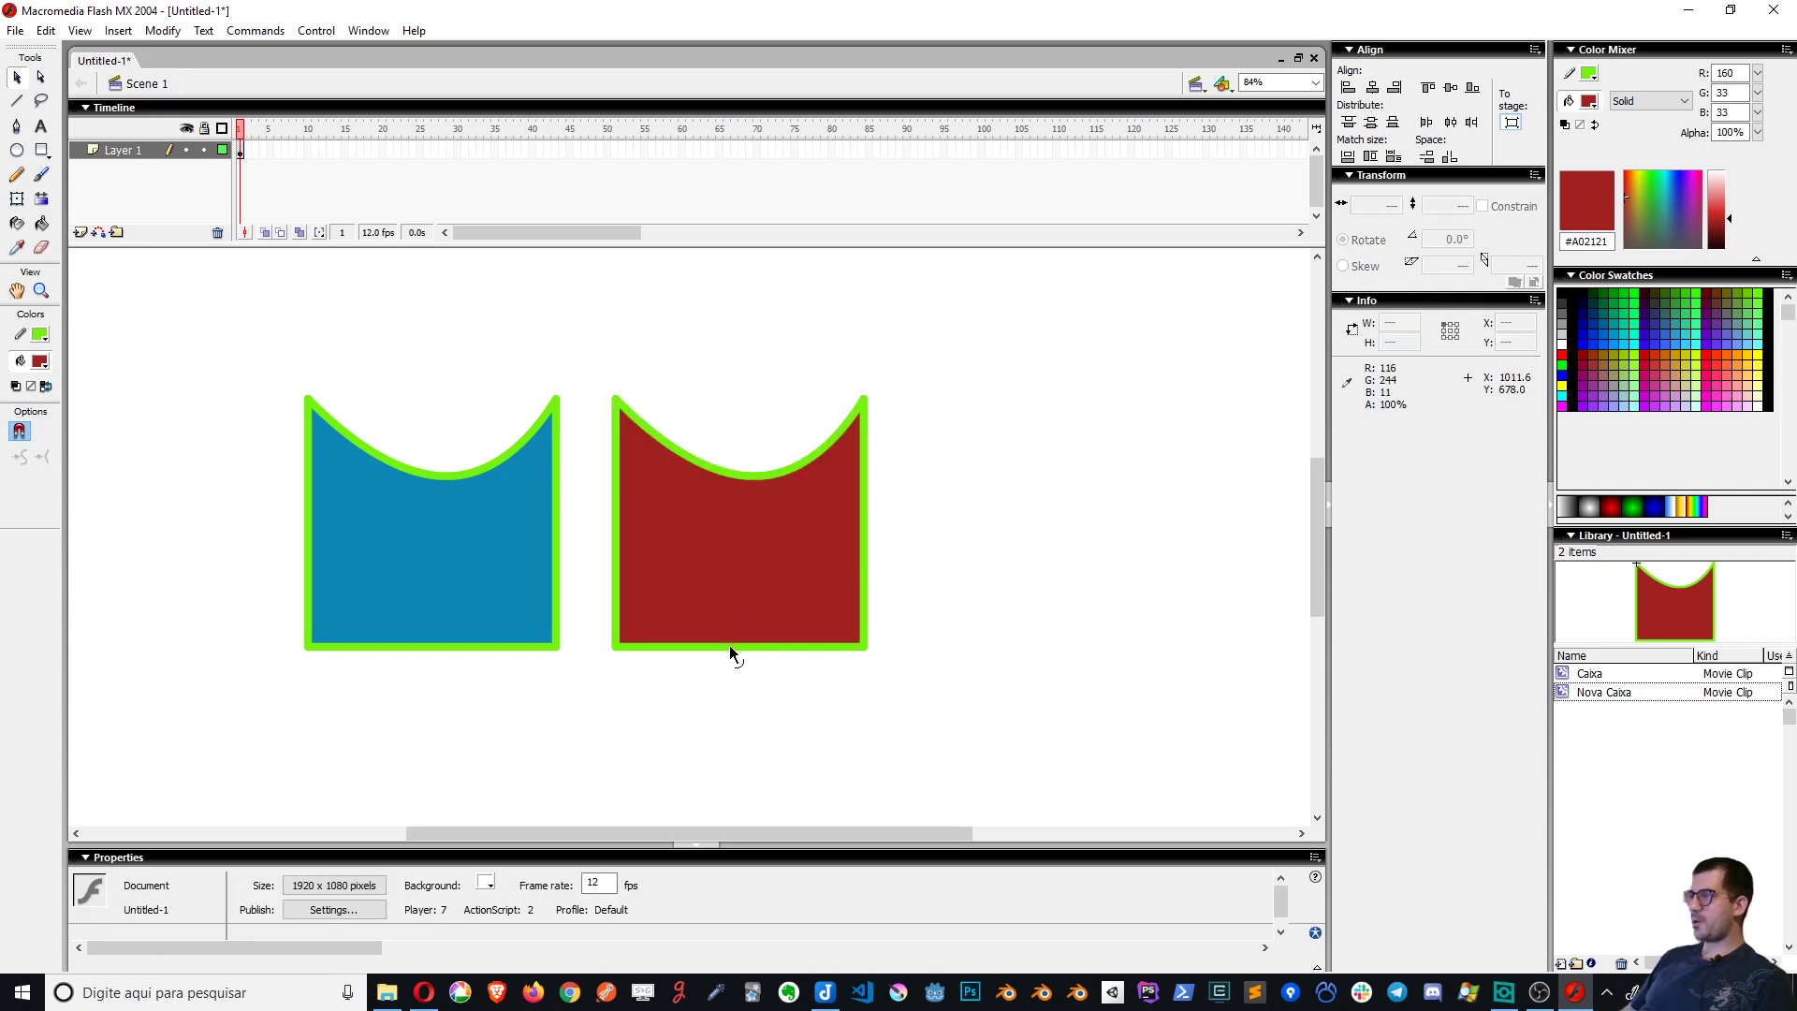
# Bend the red shape's bottom edge downward and its right edge deeply inward, and place a fresh Nova Caixa instance to its right
pyautogui.moveTo(731, 652); pyautogui.dragTo(734, 716)
pyautogui.moveTo(865, 561); pyautogui.dragTo(678, 565)
pyautogui.moveTo(1597, 696); pyautogui.dragTo(1066, 543)
pyautogui.click(1195, 789)
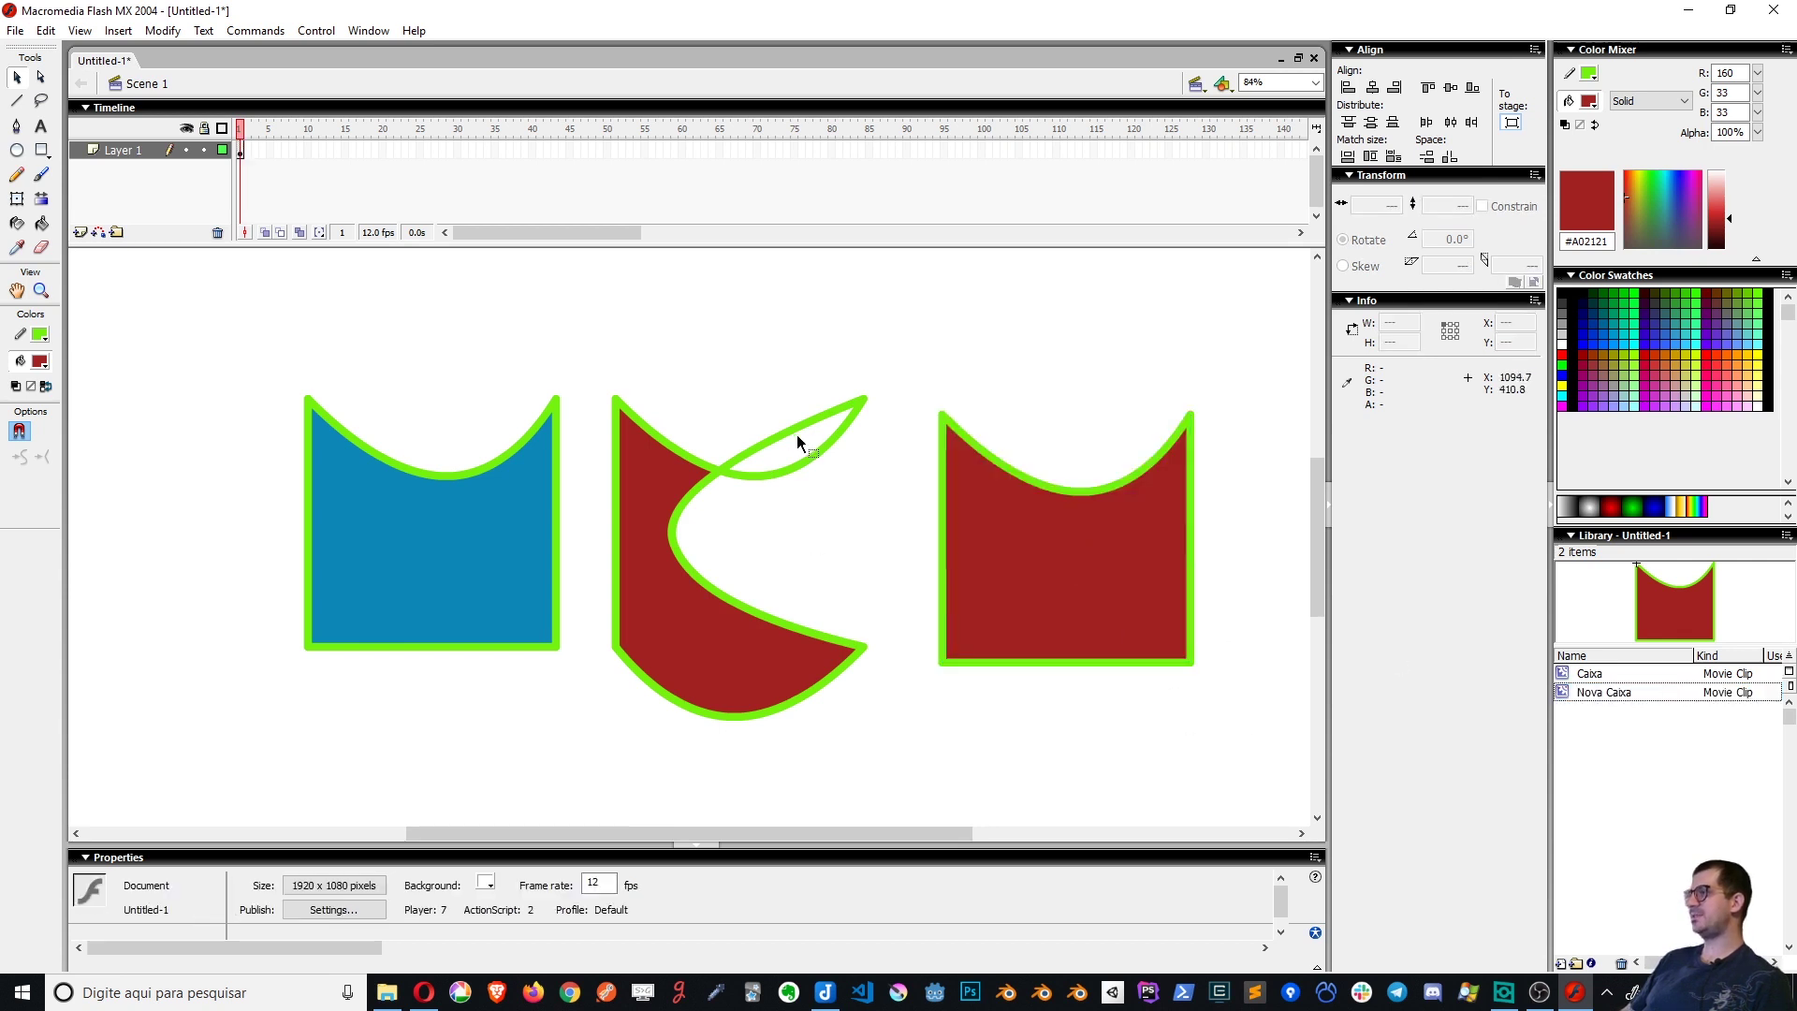
pyautogui.click(1074, 529)
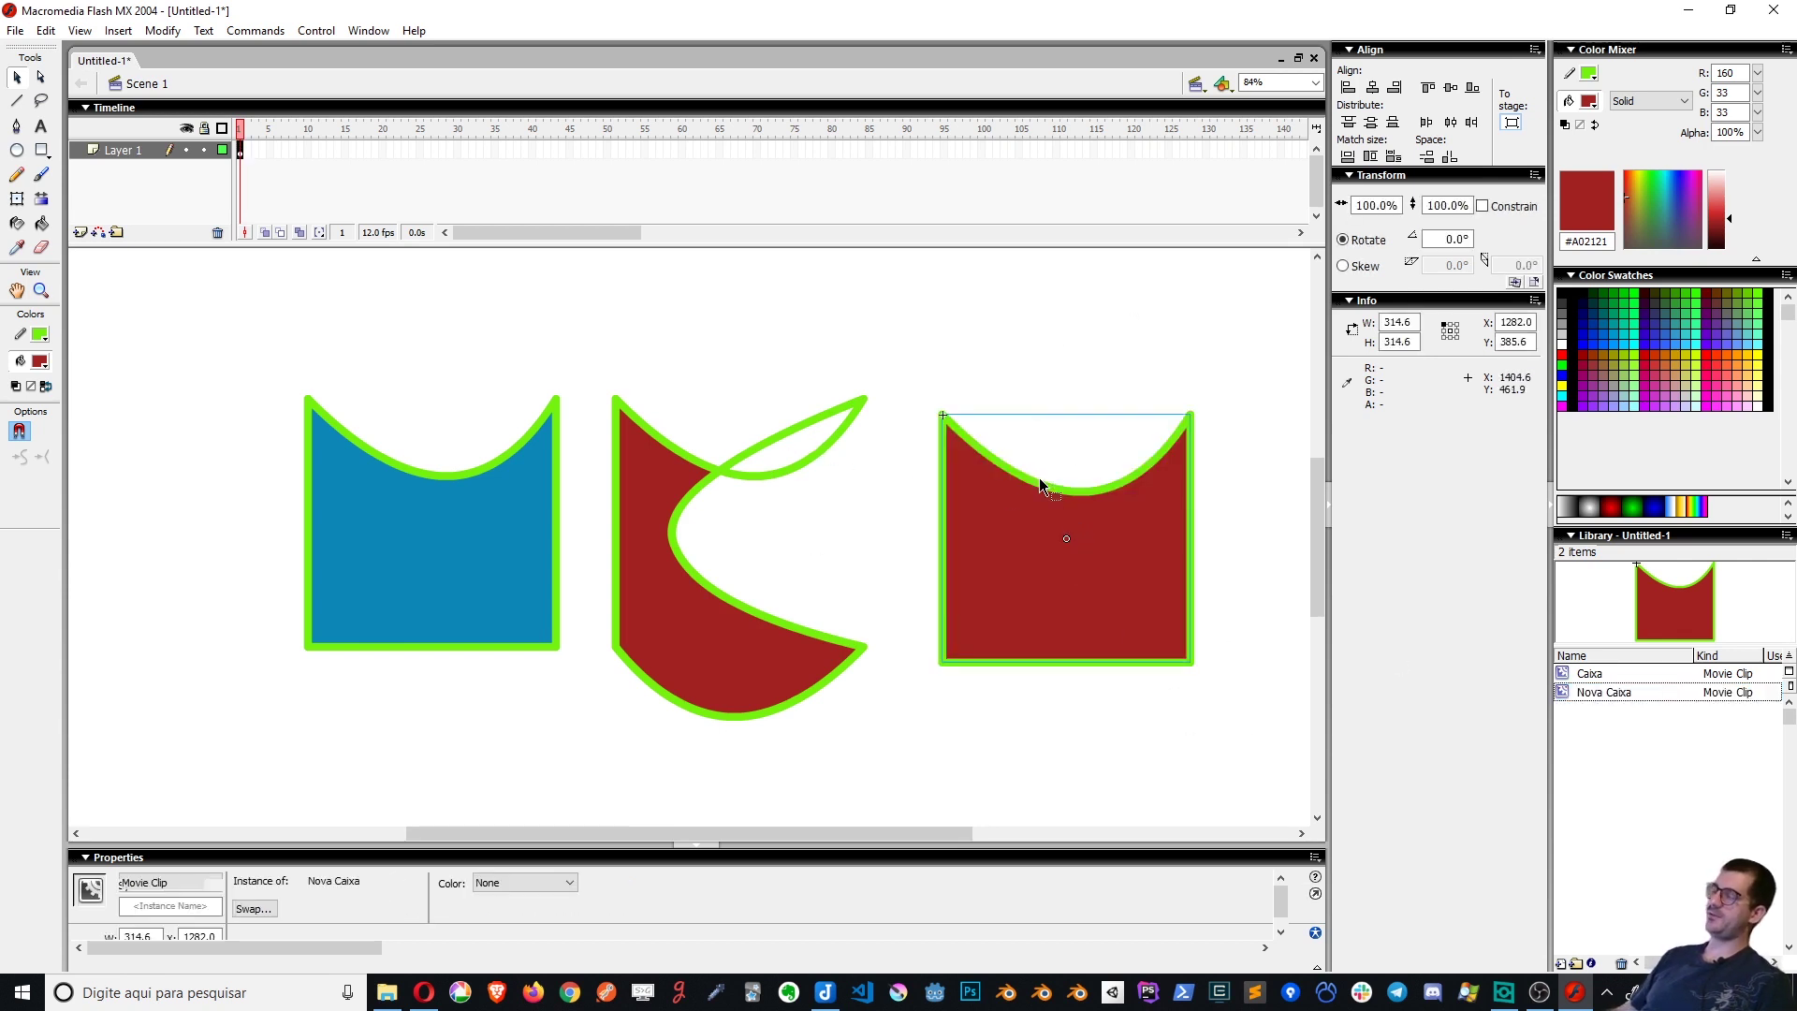
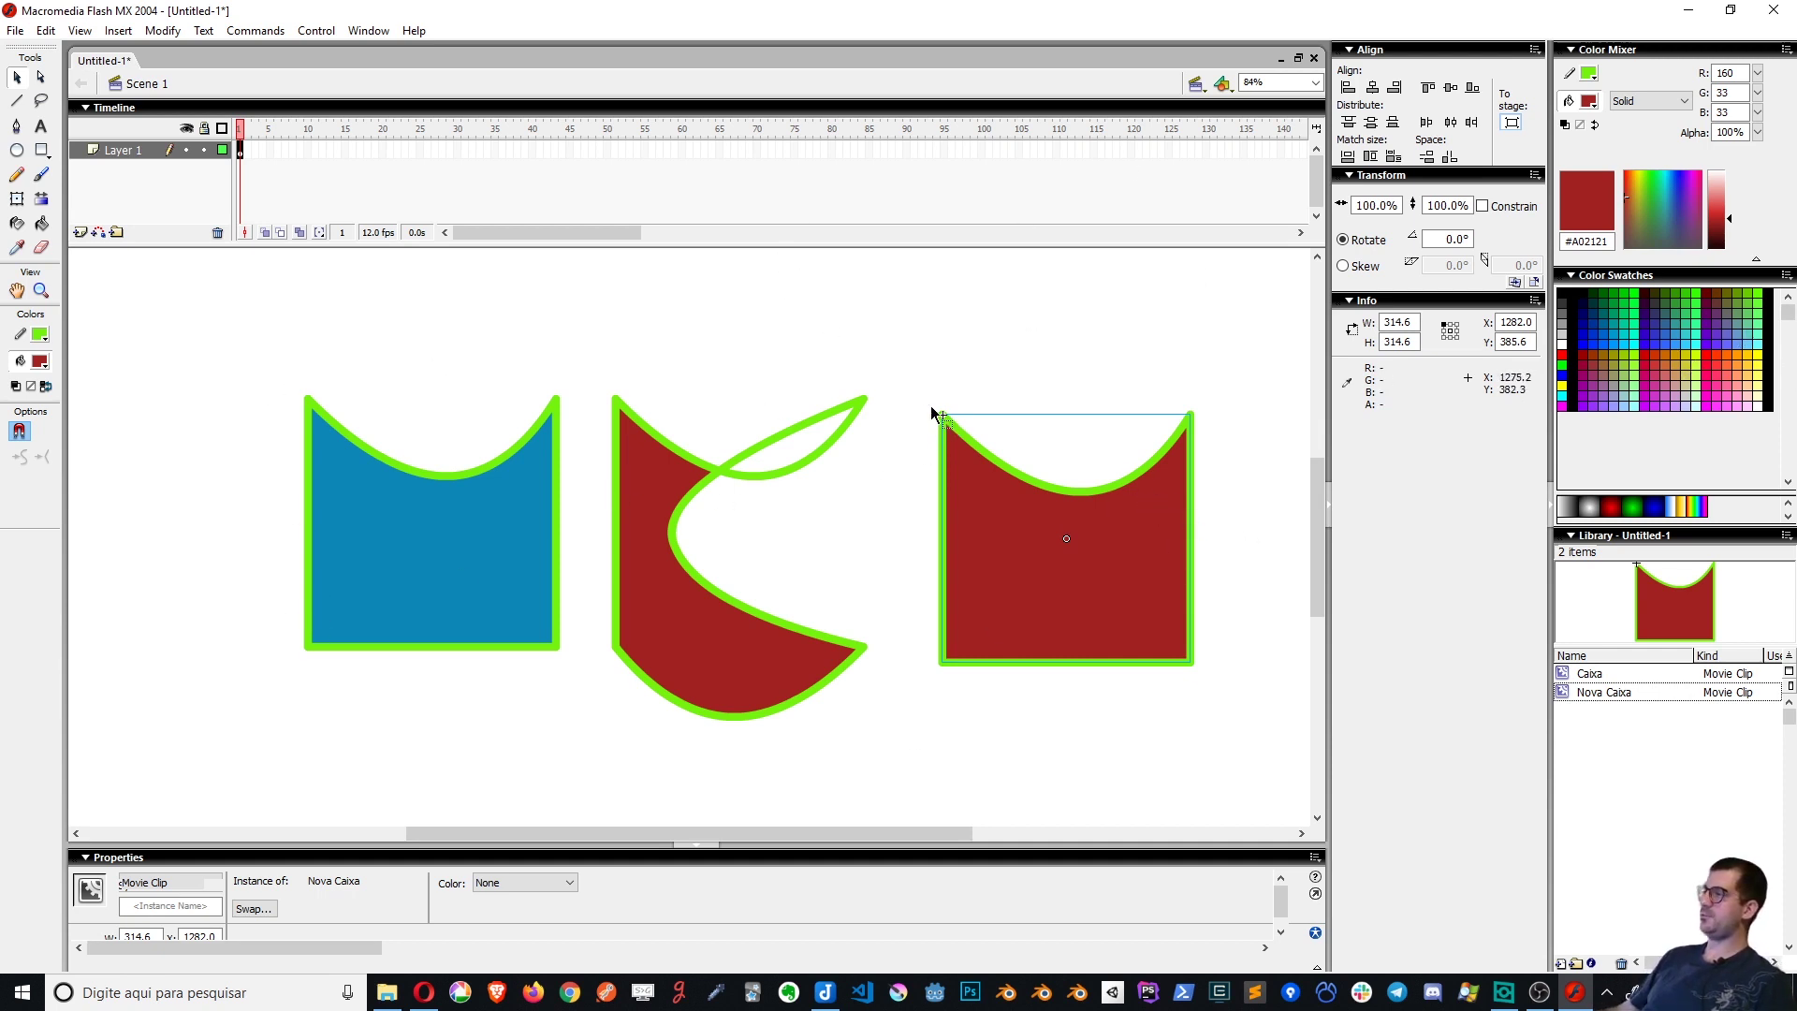
# Move the fresh Nova Caixa instance upward and convert the whole reshaped red shape into a movie clip named Nova Nova Caixa
pyautogui.moveTo(996, 585); pyautogui.dragTo(1017, 509)
pyautogui.moveTo(581, 330)
pyautogui.mouseDown()
pyautogui.moveTo(867, 745)
pyautogui.moveTo(919, 760)
pyautogui.mouseUp()
pyautogui.press('F8')
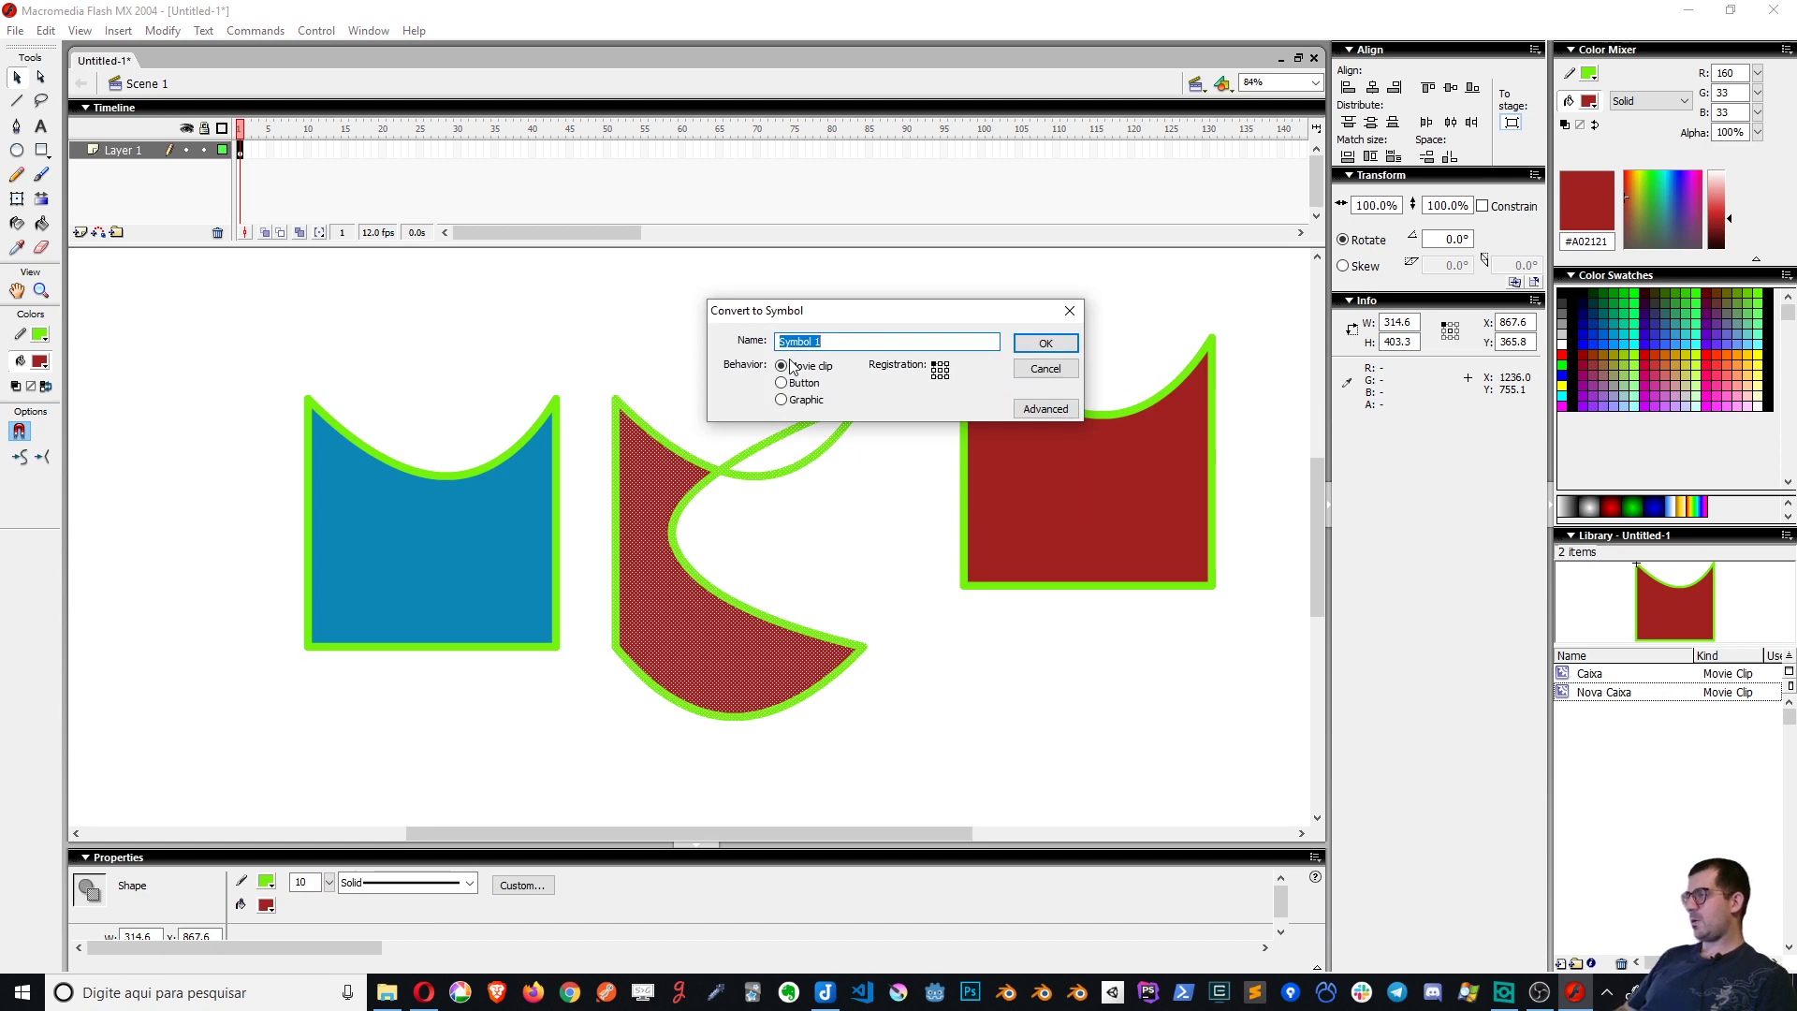
pyautogui.write('Nova Nova Caixa')
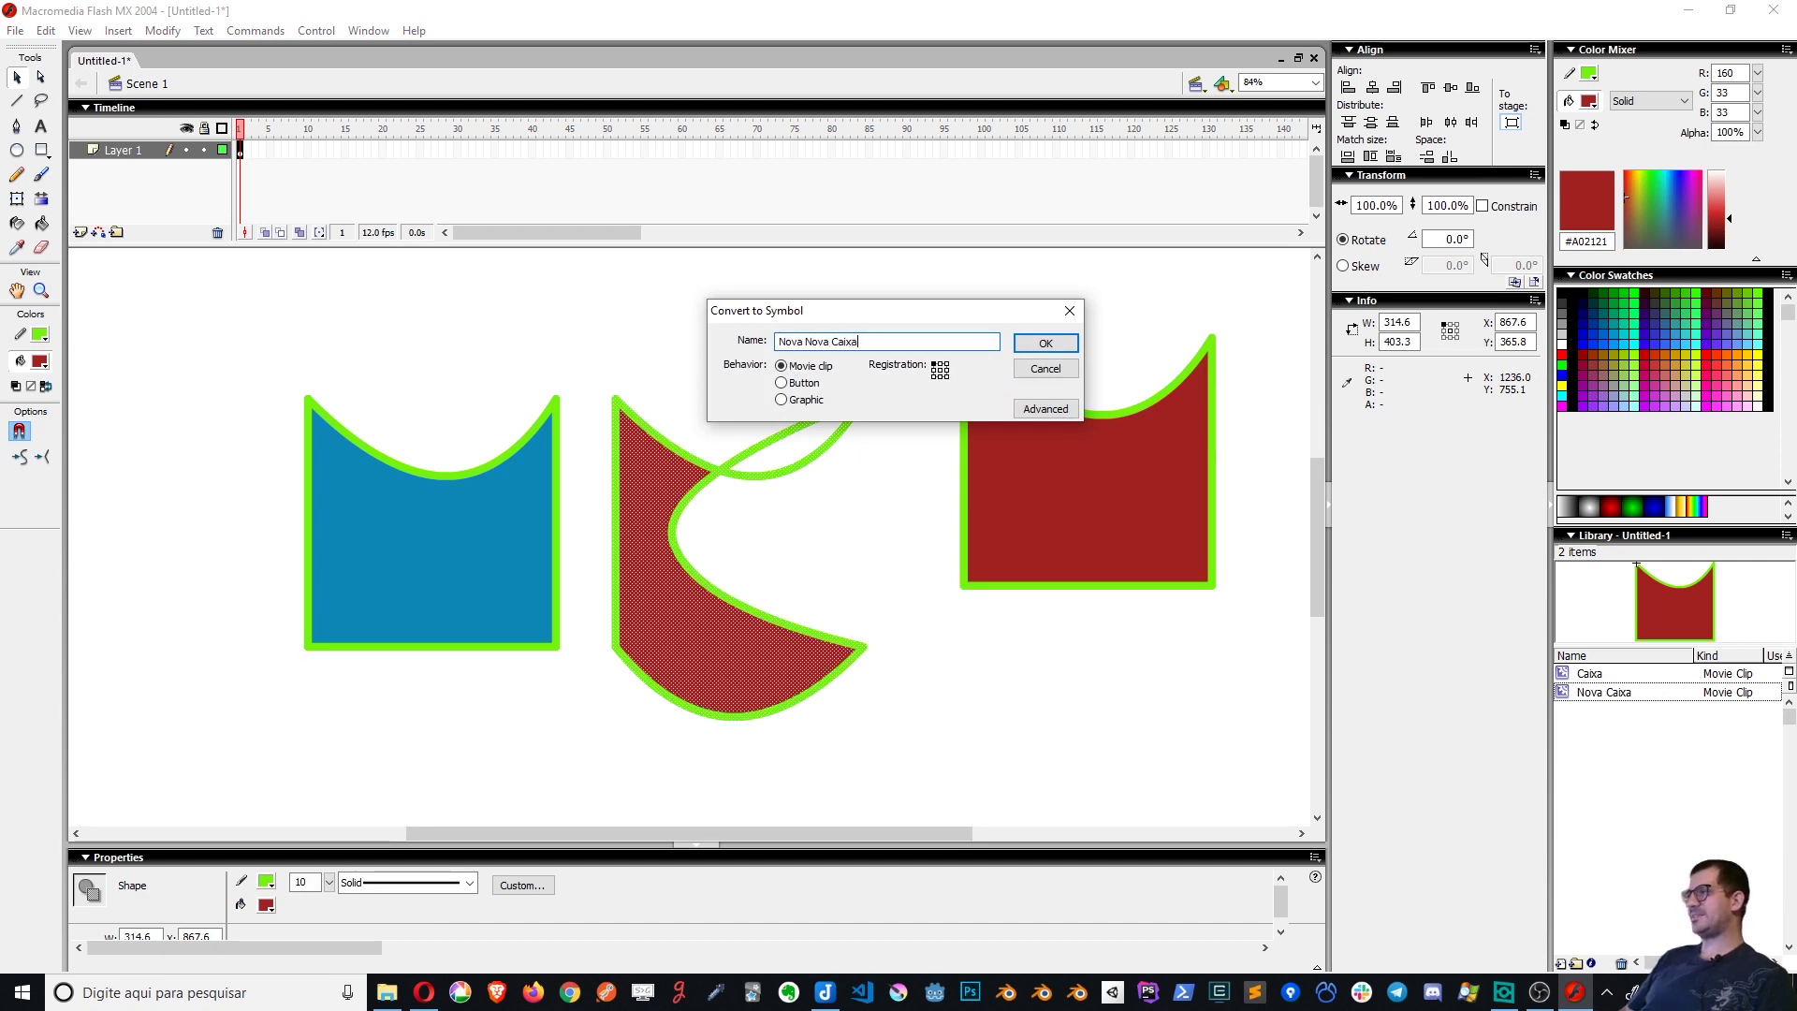
pyautogui.press('Return')
# Remove the two red objects from the stage and move the blue Caixa instance to the upper-left of the visible stage
pyautogui.click(898, 602)
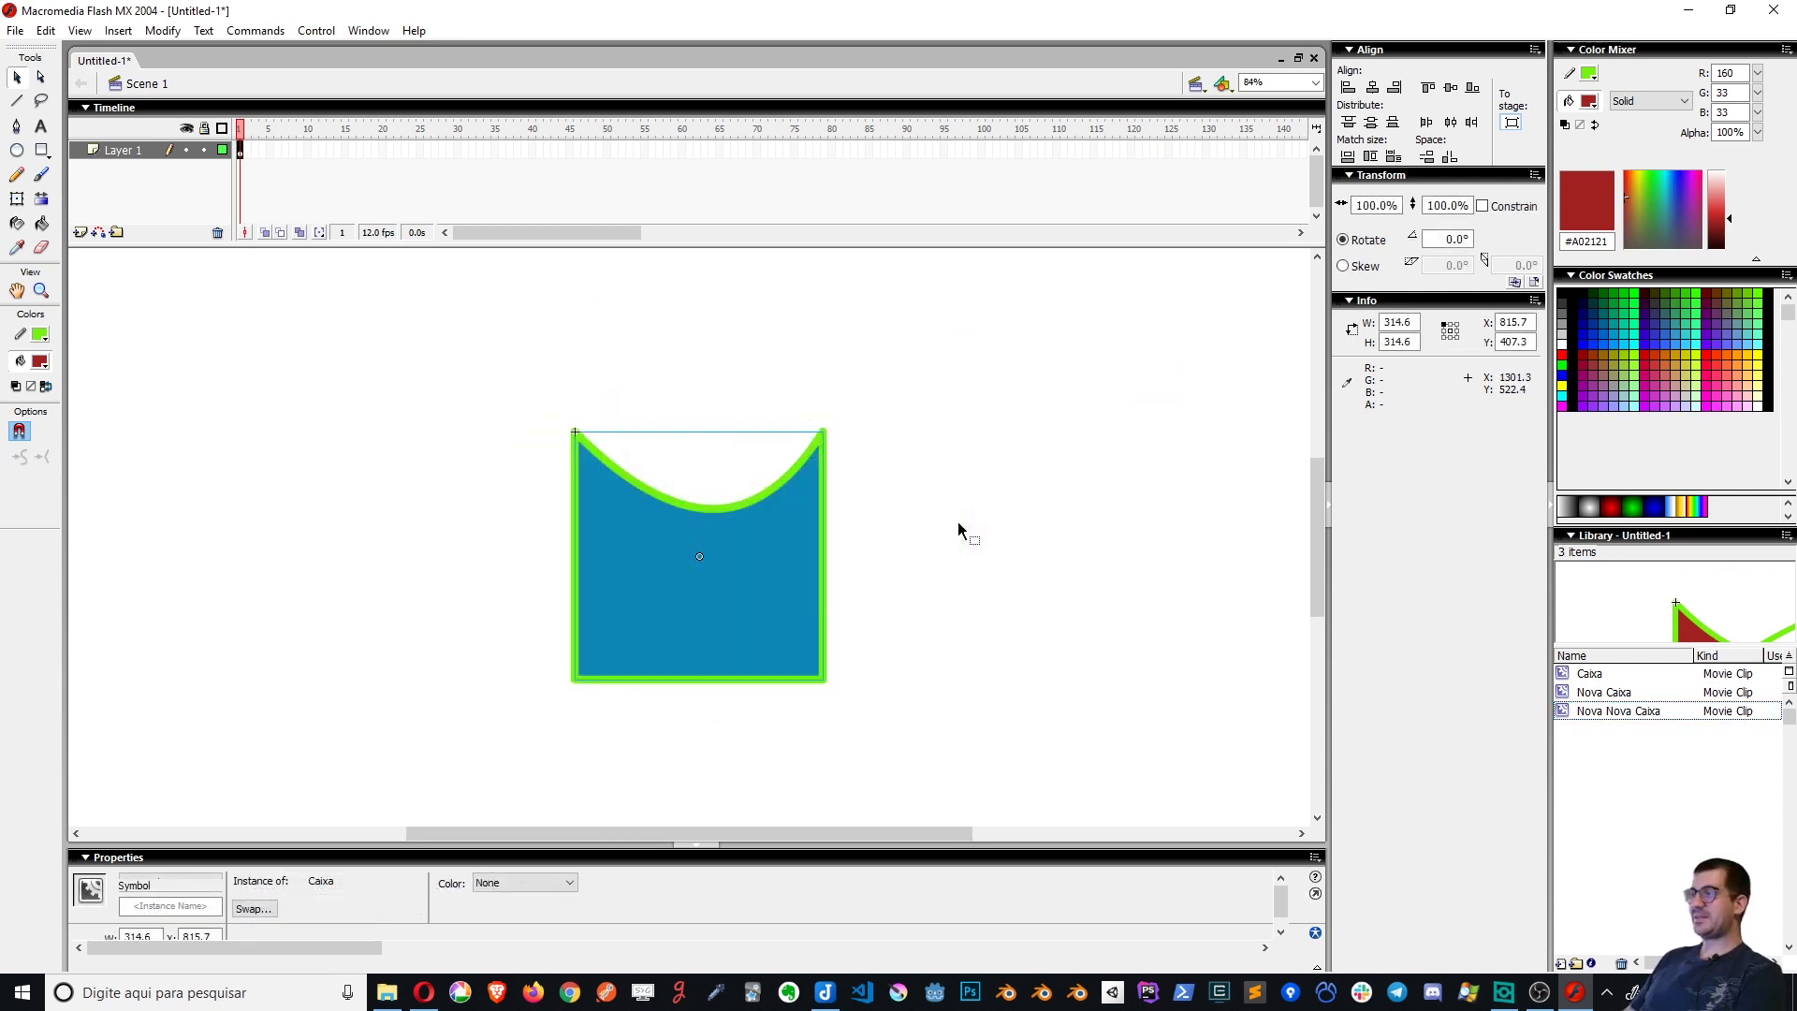
pyautogui.moveTo(566, 640); pyautogui.dragTo(195, 541)
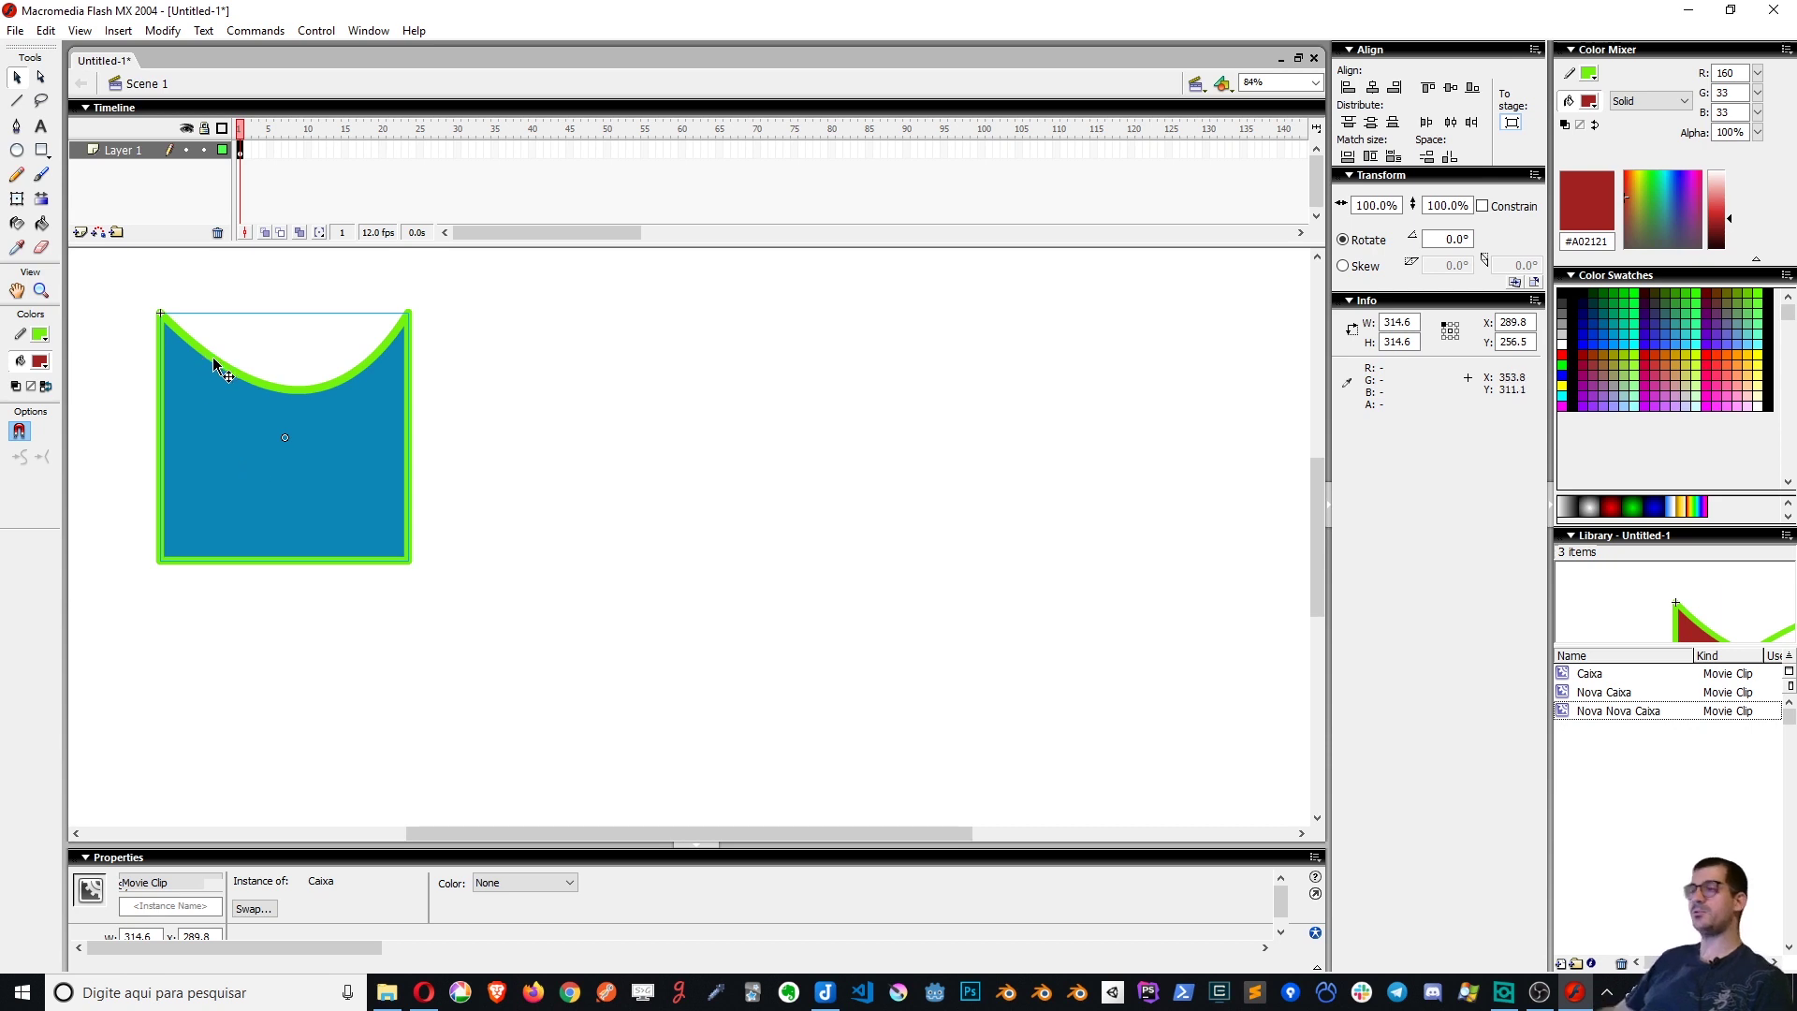
pyautogui.moveTo(240, 441); pyautogui.dragTo(164, 389)
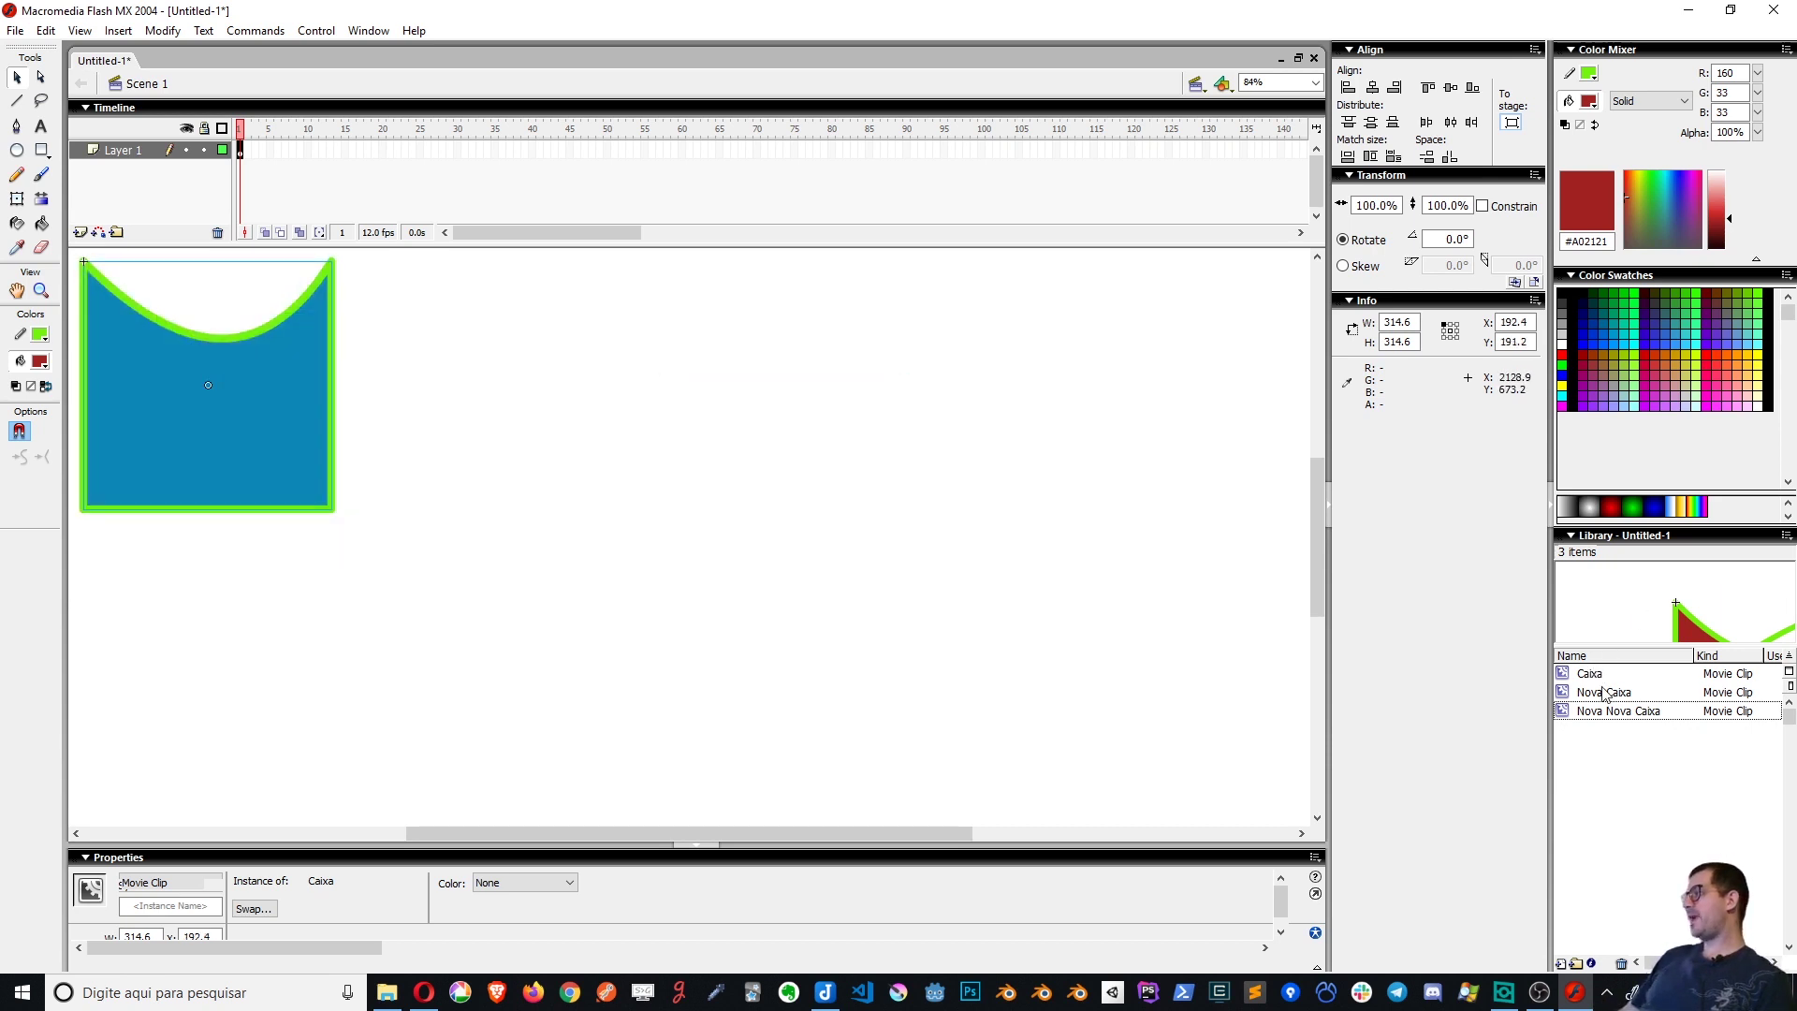
# Preview the Caixa, Nova Caixa and Nova Nova Caixa symbols in the library, and remove the Caixa instance from the stage
pyautogui.click(1629, 713)
pyautogui.click(1622, 675)
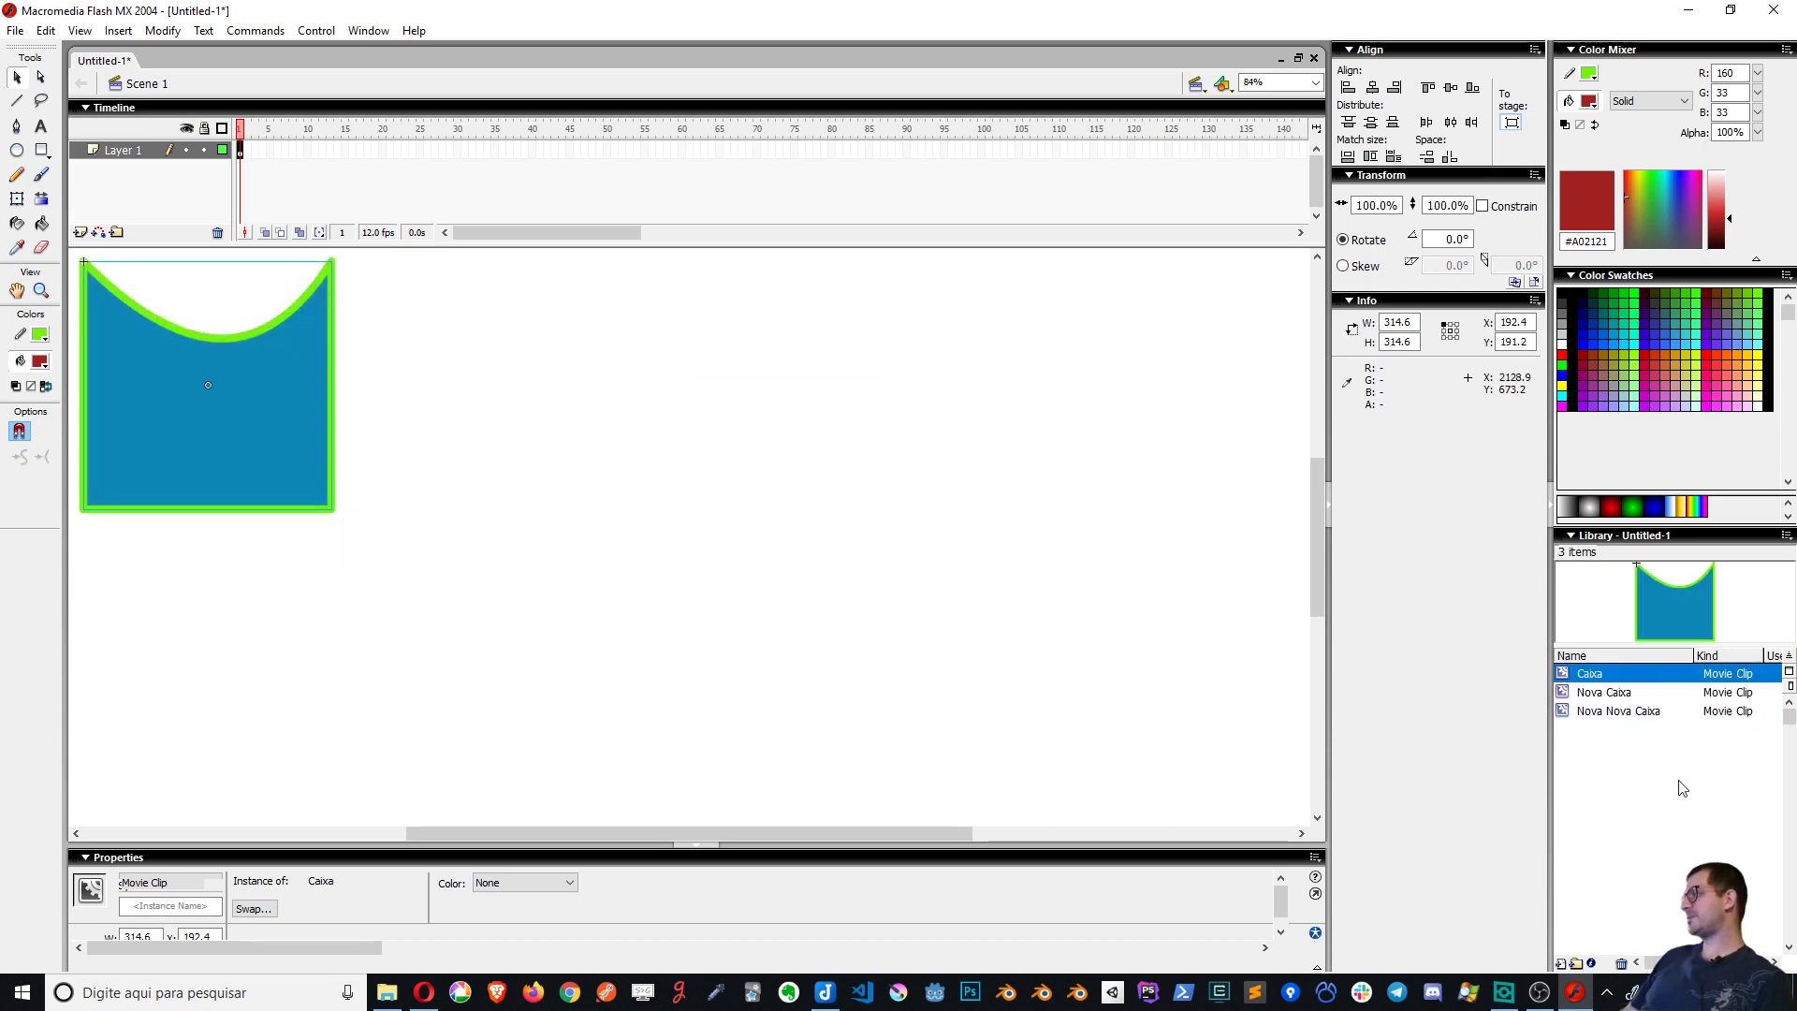
pyautogui.click(1643, 696)
pyautogui.click(1642, 716)
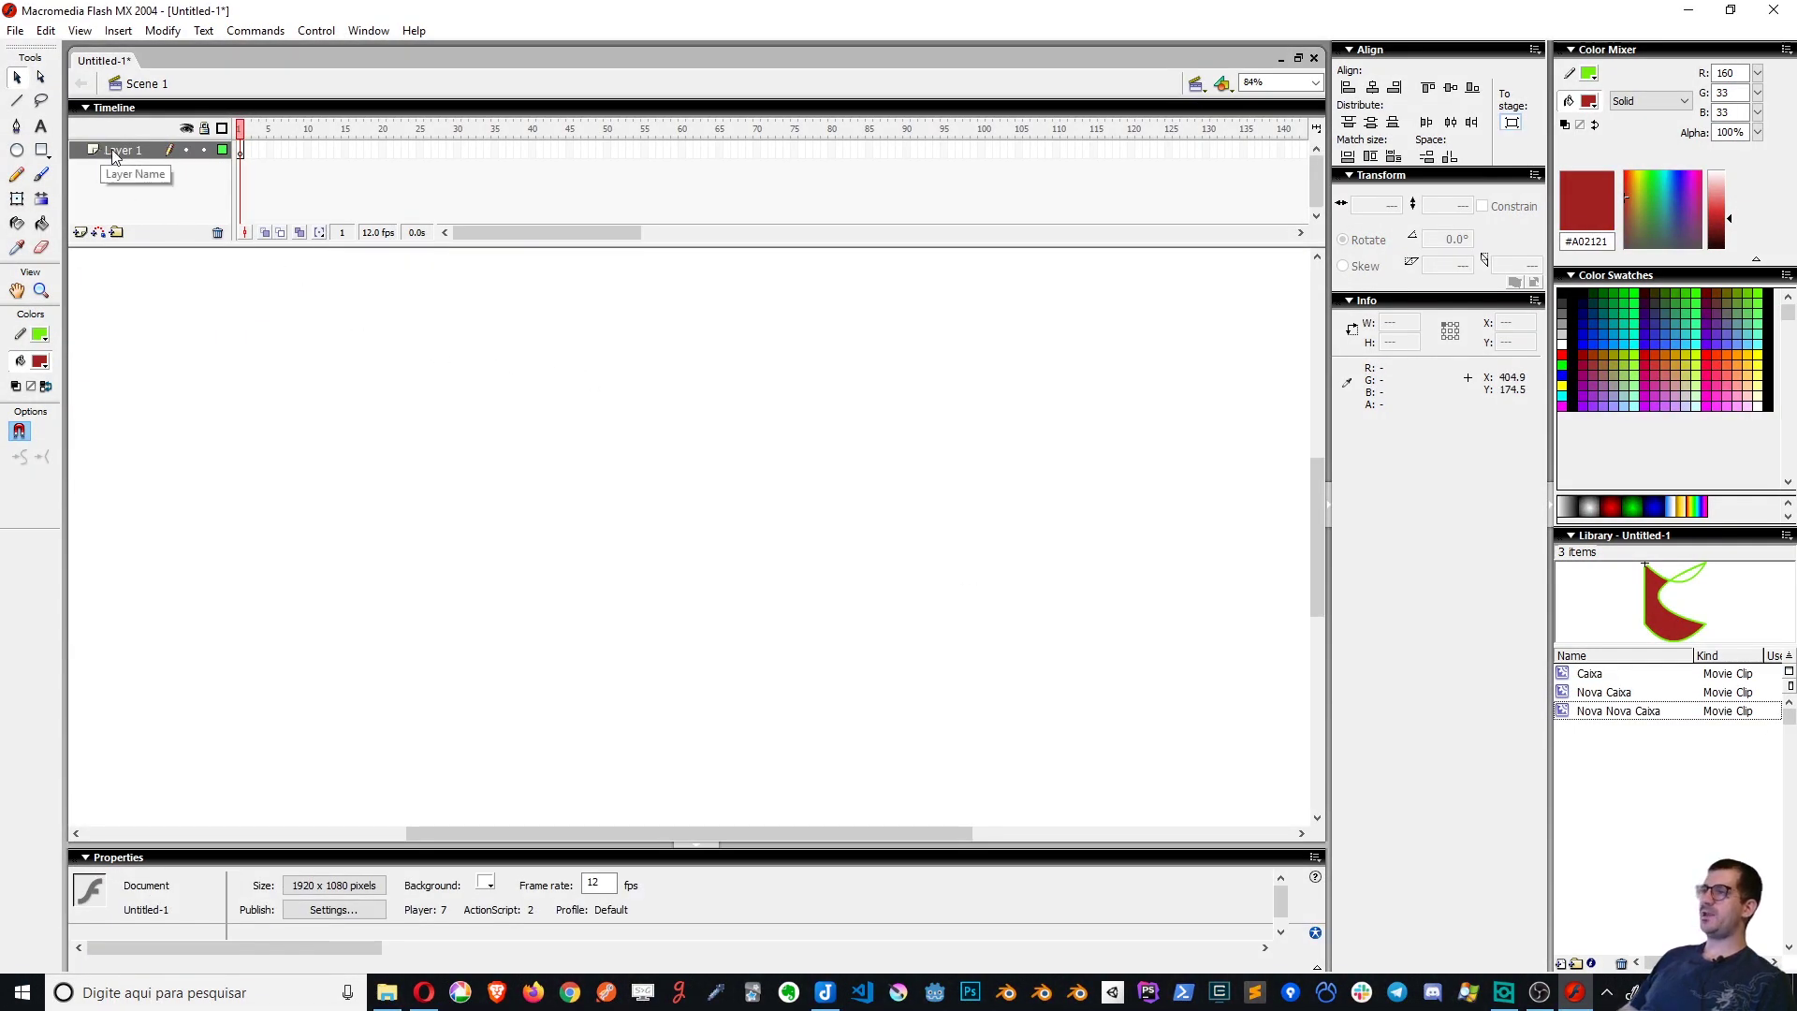
# Draw a dark red, green-outlined rectangle about 488 px wide, place a Caixa instance over its upper part, and deselect everything
pyautogui.click(41, 150)
pyautogui.moveTo(229, 287); pyautogui.dragTo(612, 577)
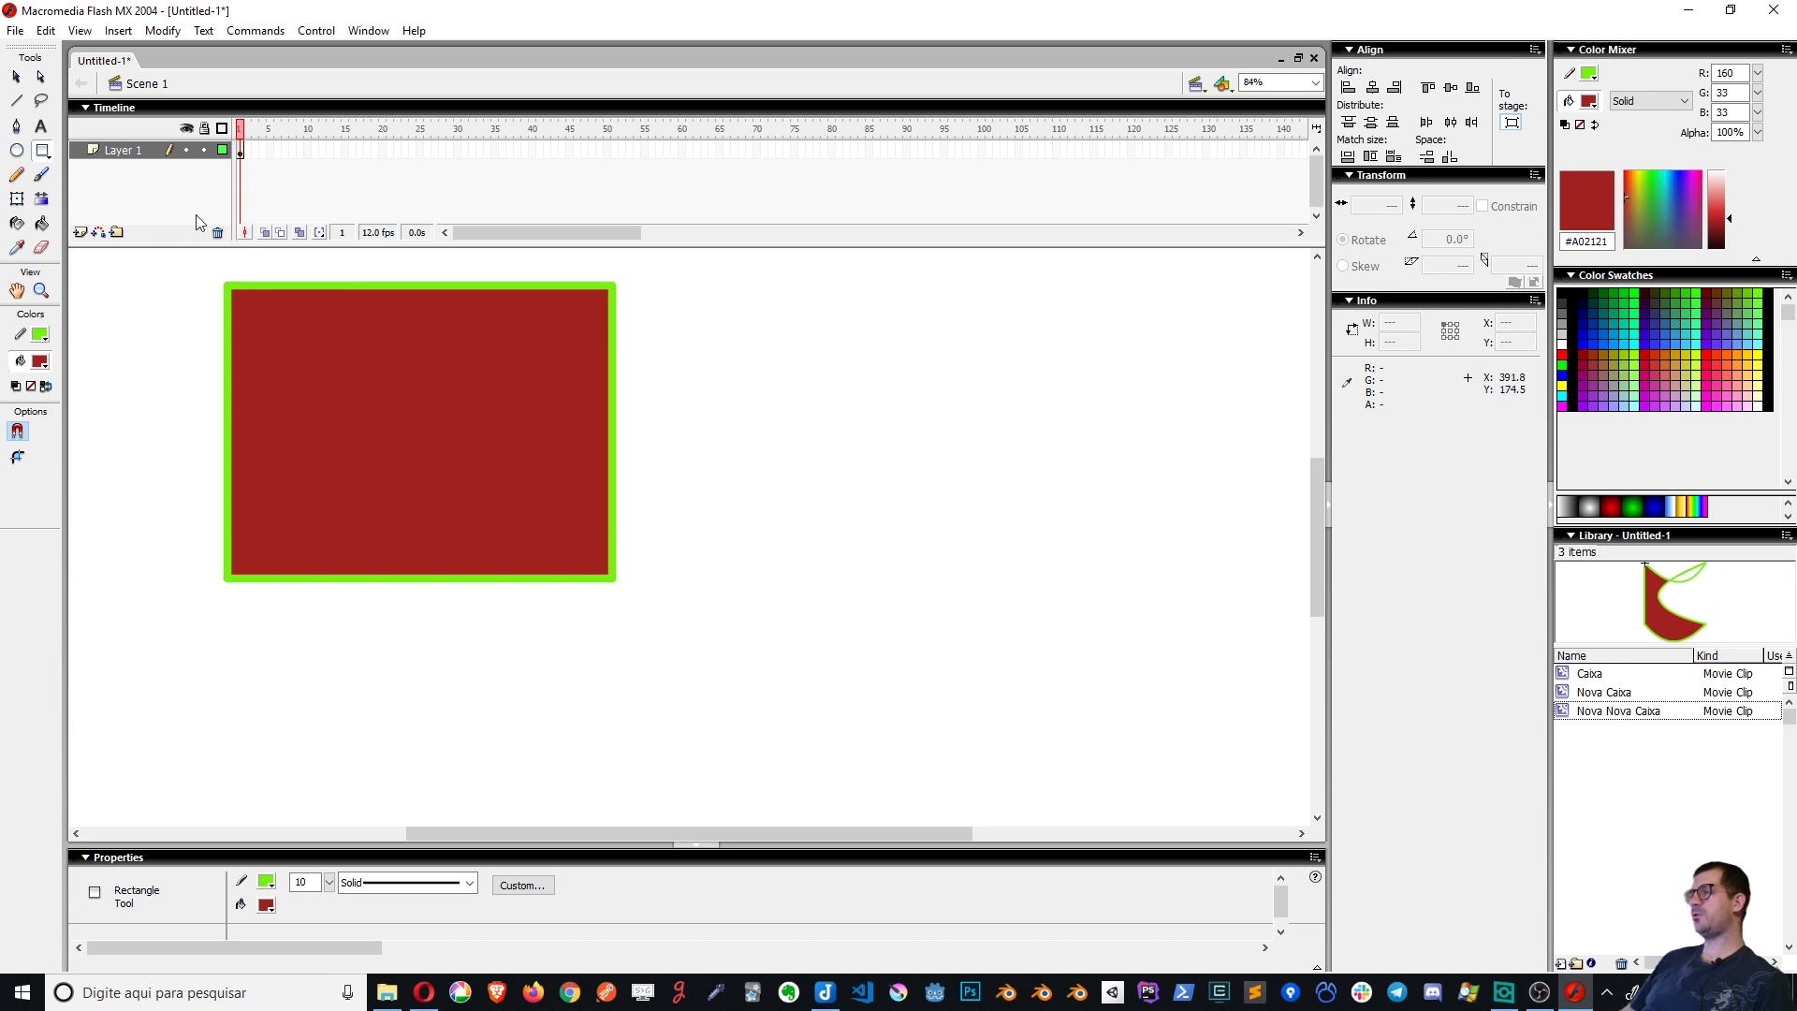
pyautogui.click(1613, 698)
pyautogui.moveTo(1591, 674); pyautogui.dragTo(339, 371)
pyautogui.press('v')
pyautogui.doubleClick(562, 524)
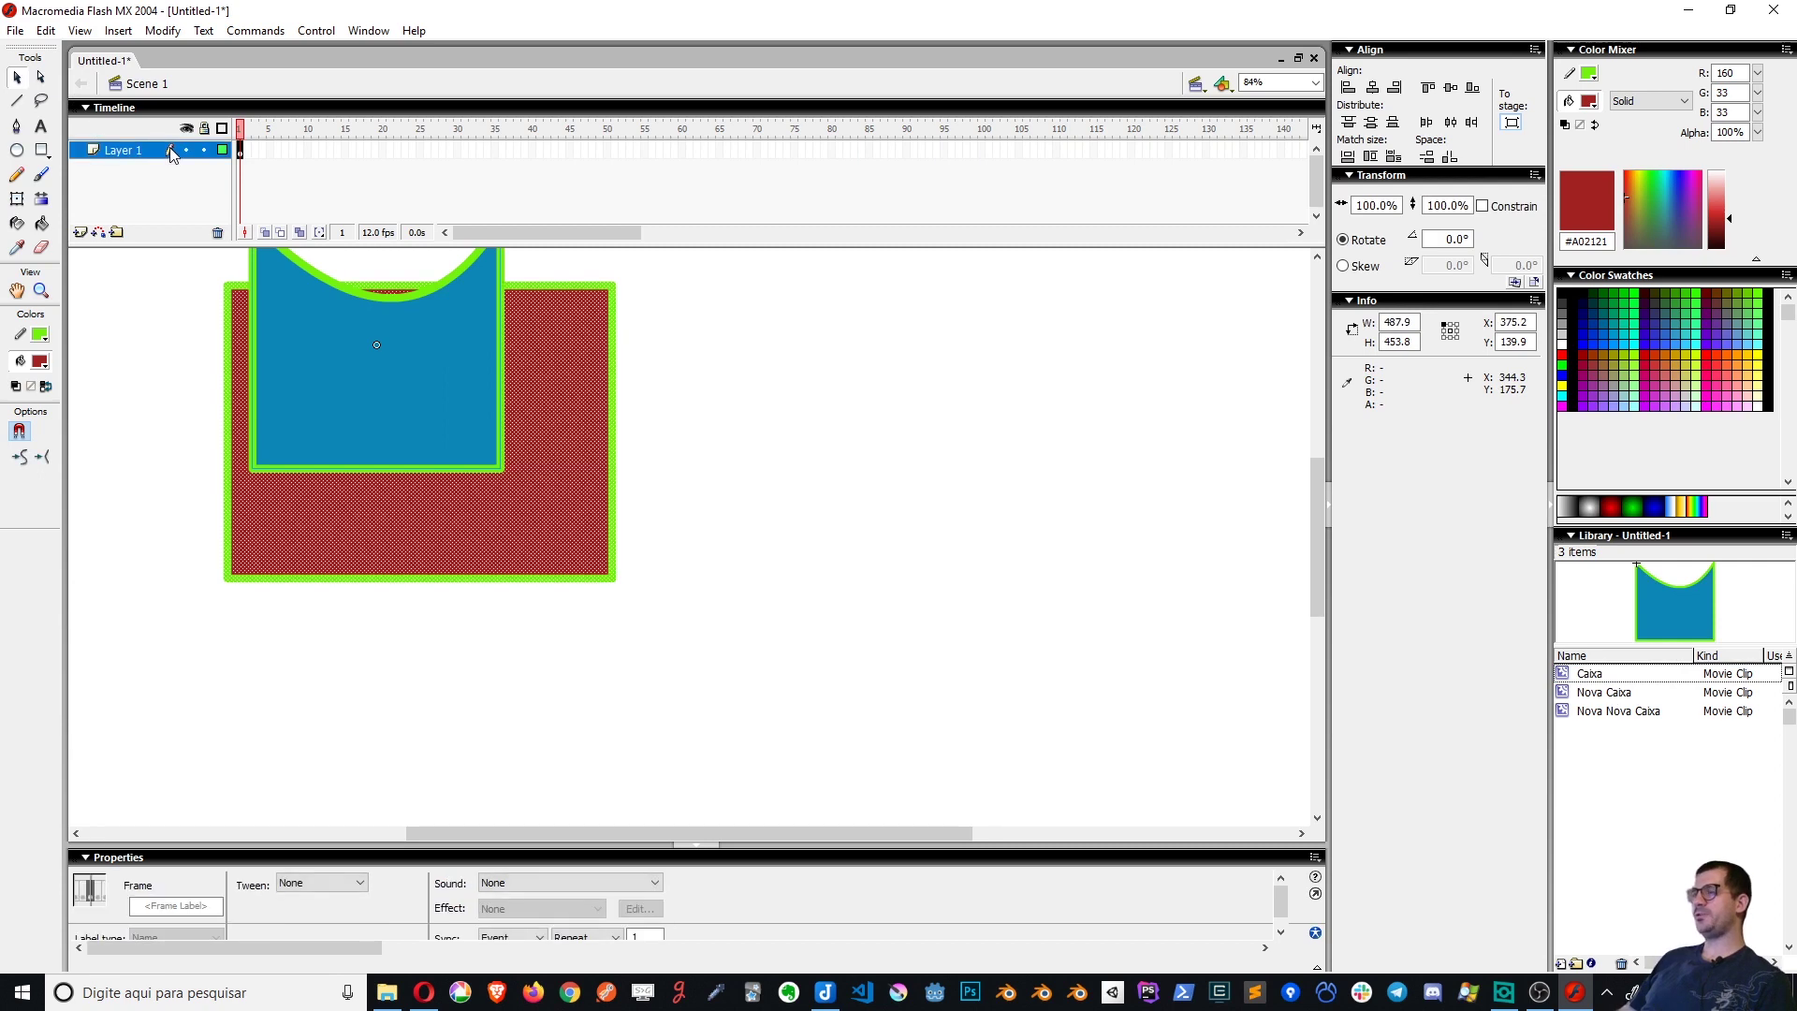
pyautogui.click(887, 356)
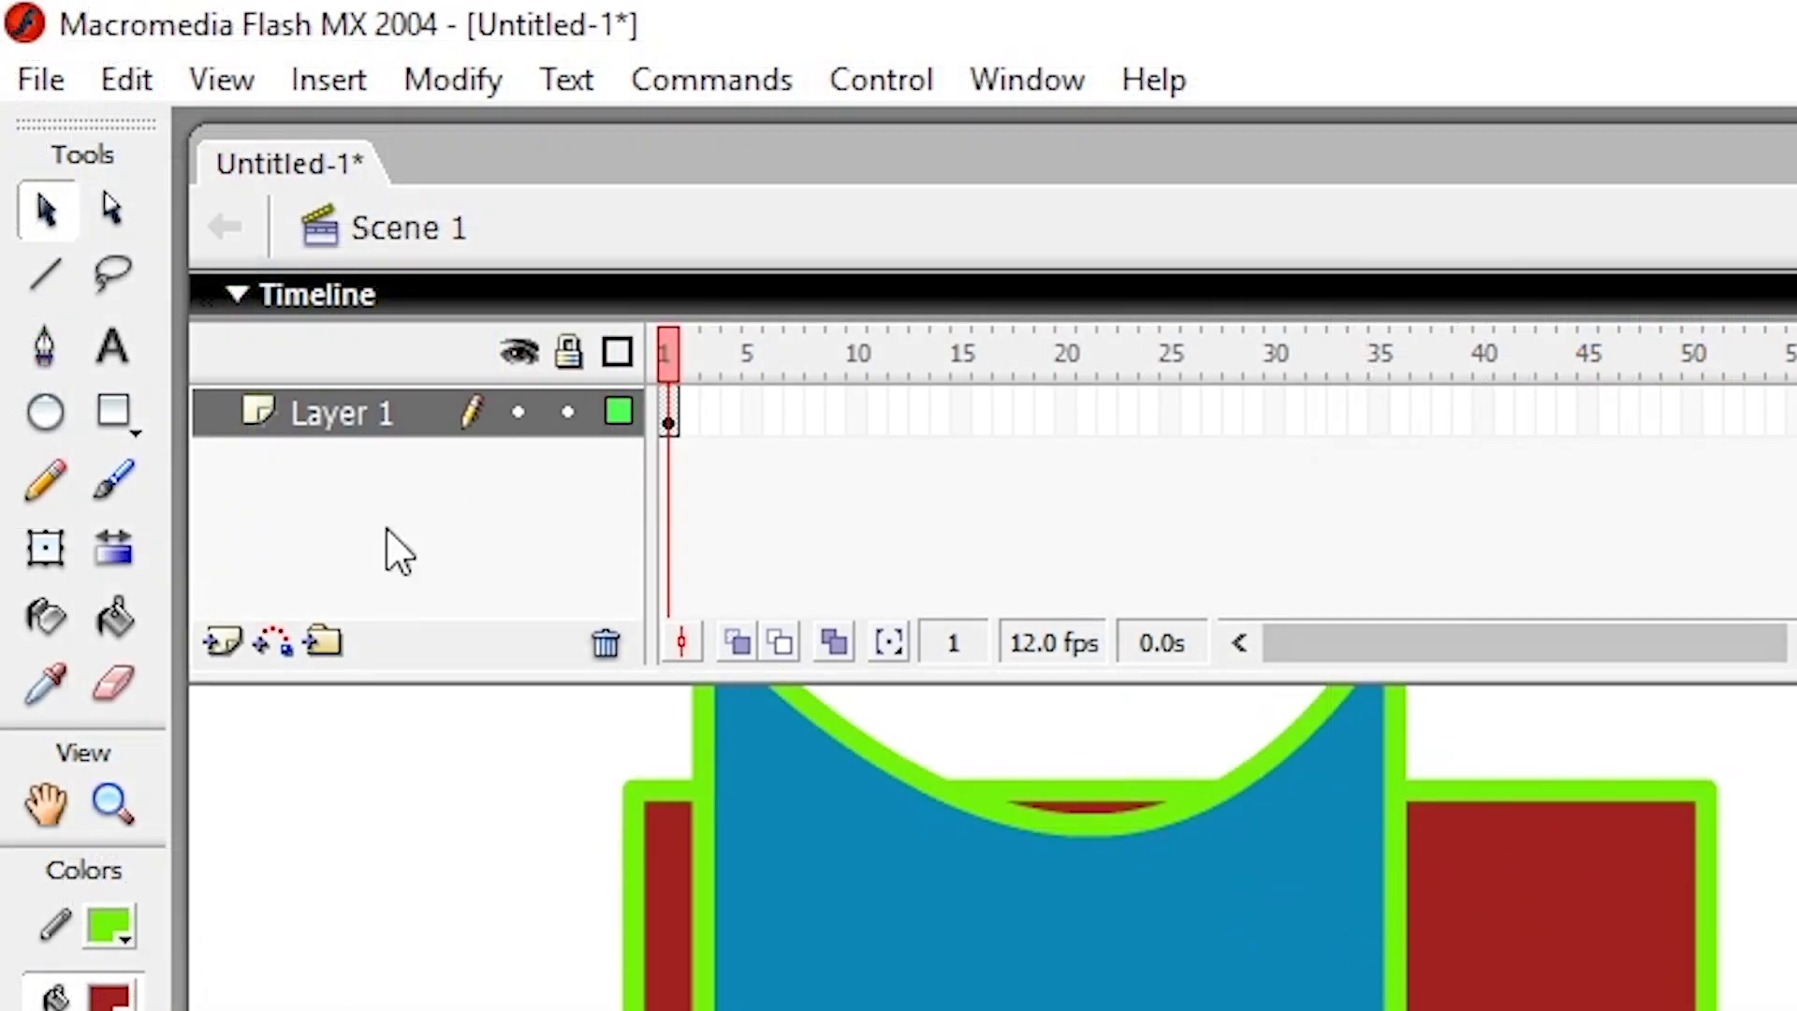
# Add a new layer above Layer 1, select Layer 1, and hide and show its contents
pyautogui.click(224, 644)
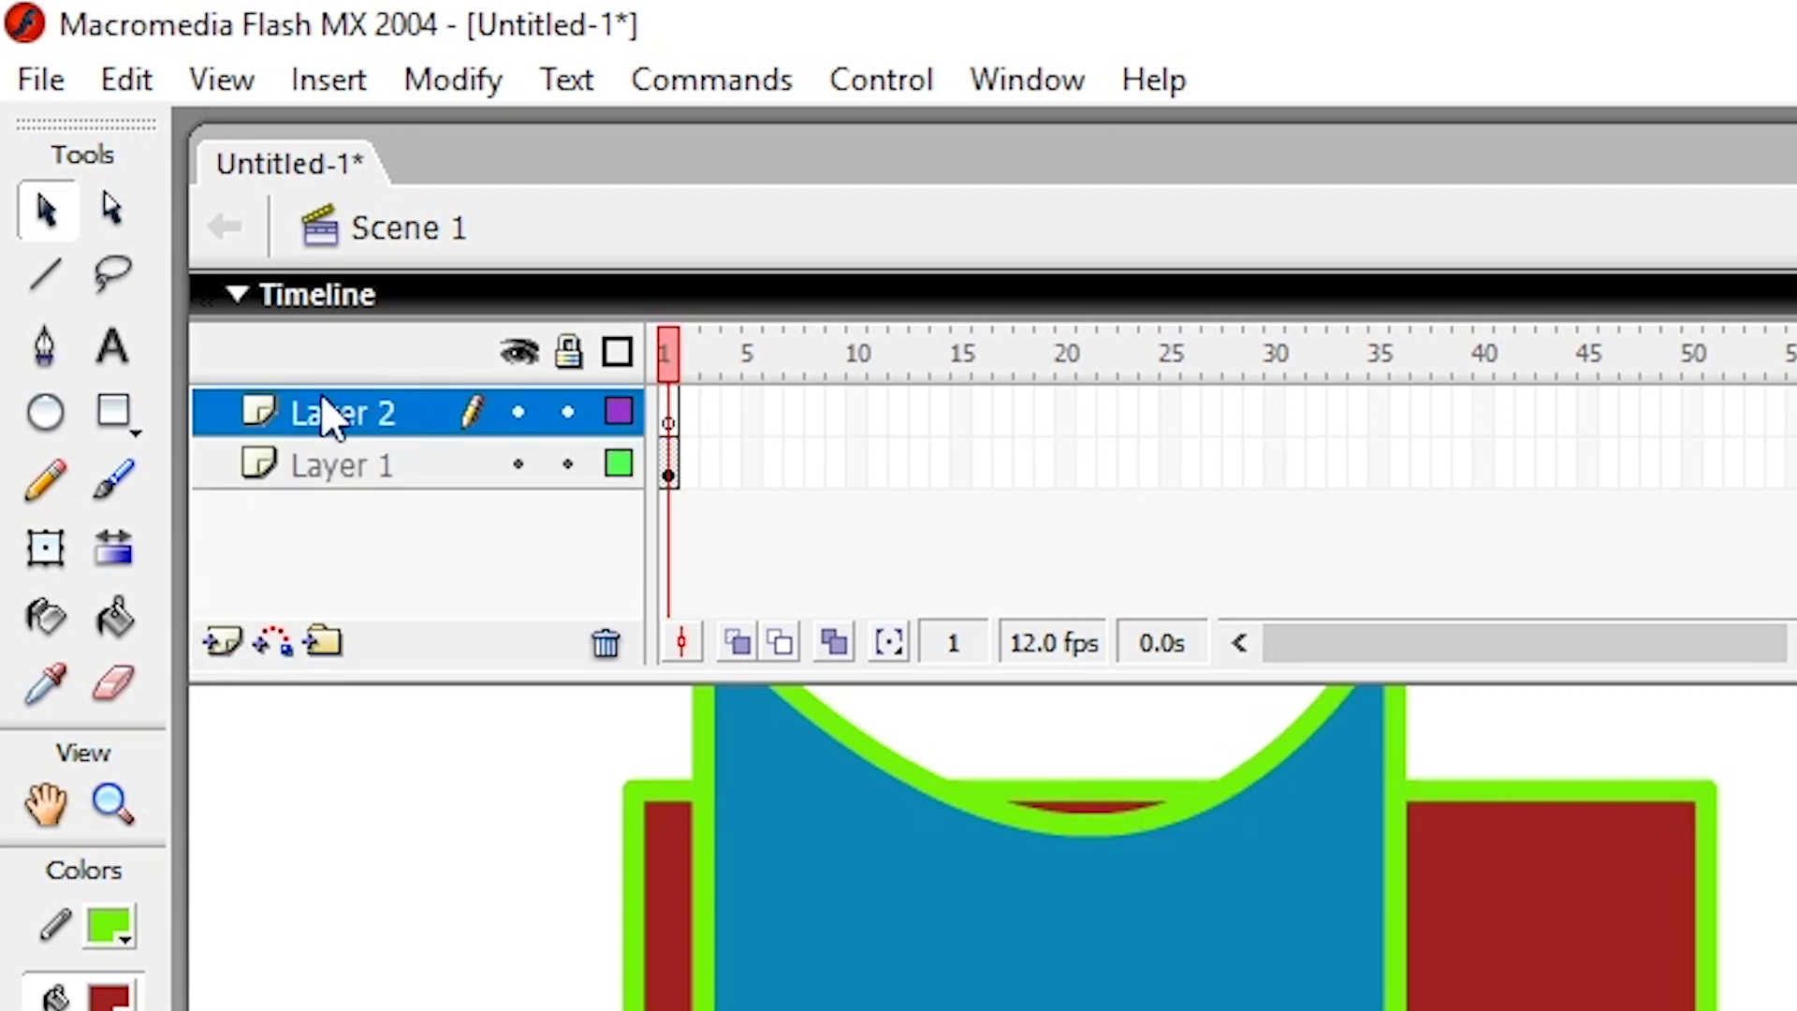
pyautogui.click(348, 473)
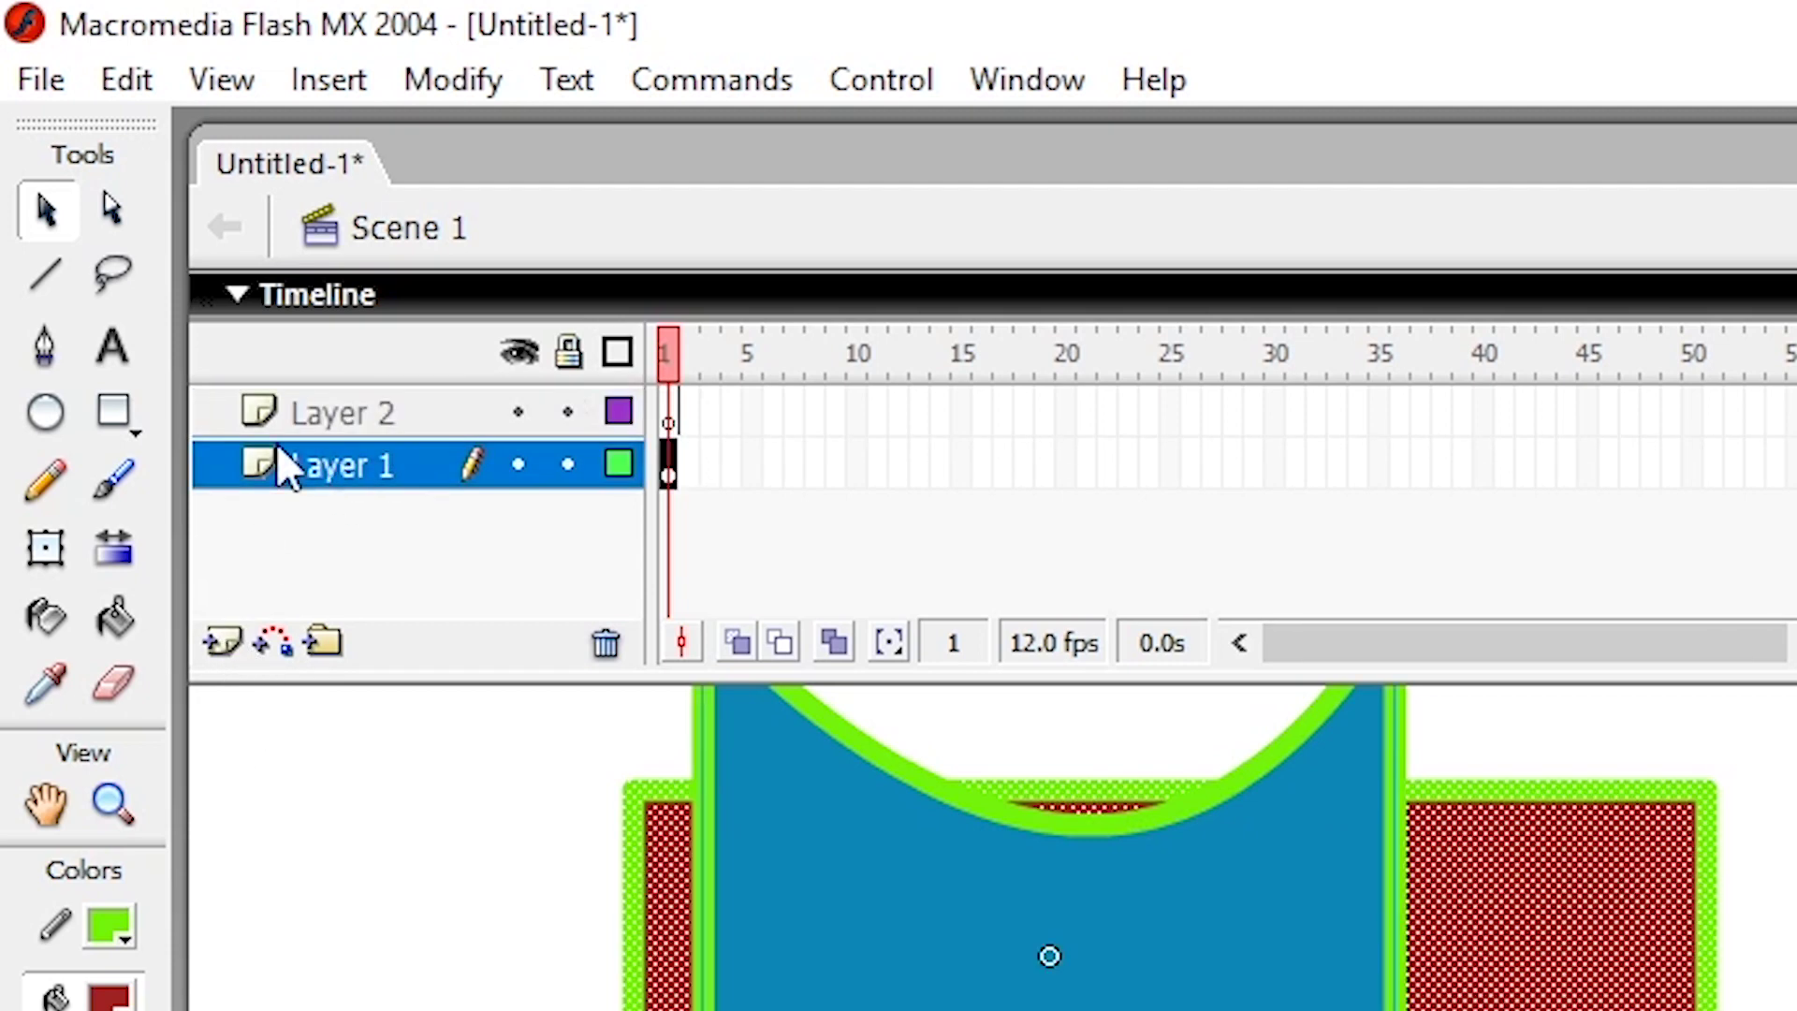
pyautogui.click(518, 465)
pyautogui.click(517, 465)
# Draw two dark red, green-outlined ovals on Layer 2: a large one over the Layer 1 artwork and a narrow one overlapping its left end
pyautogui.click(46, 410)
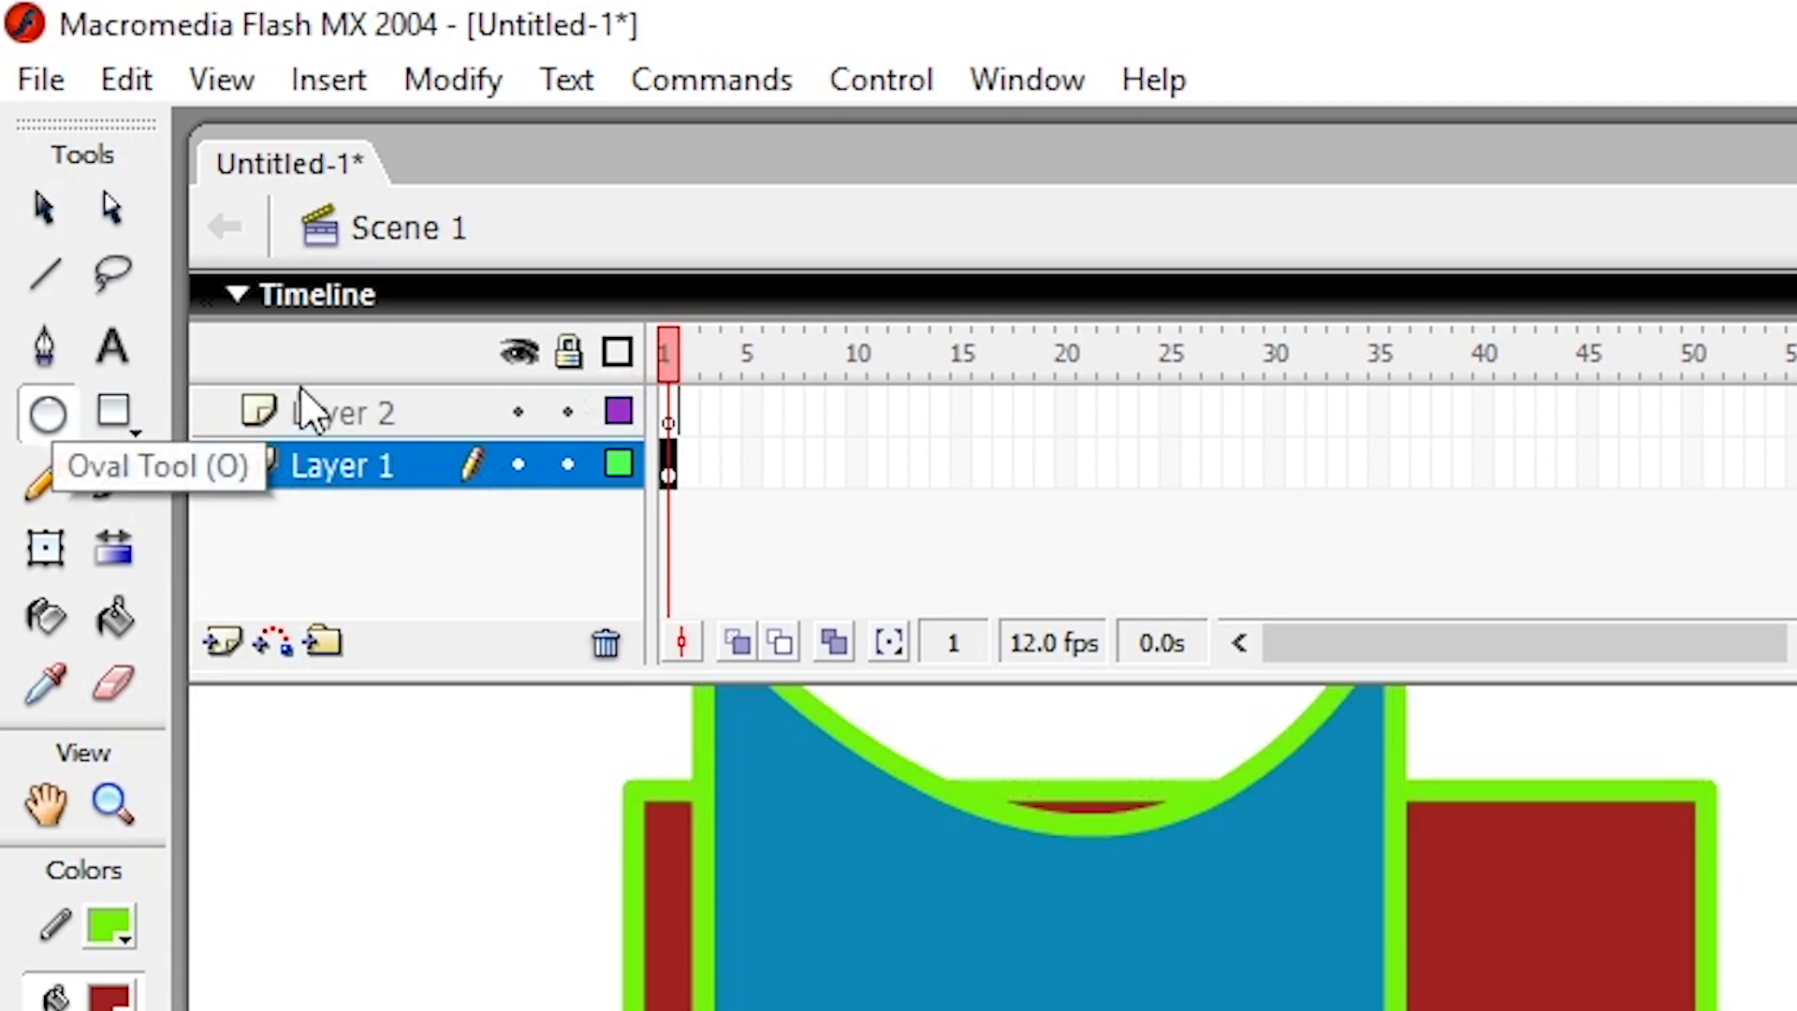
pyautogui.click(318, 410)
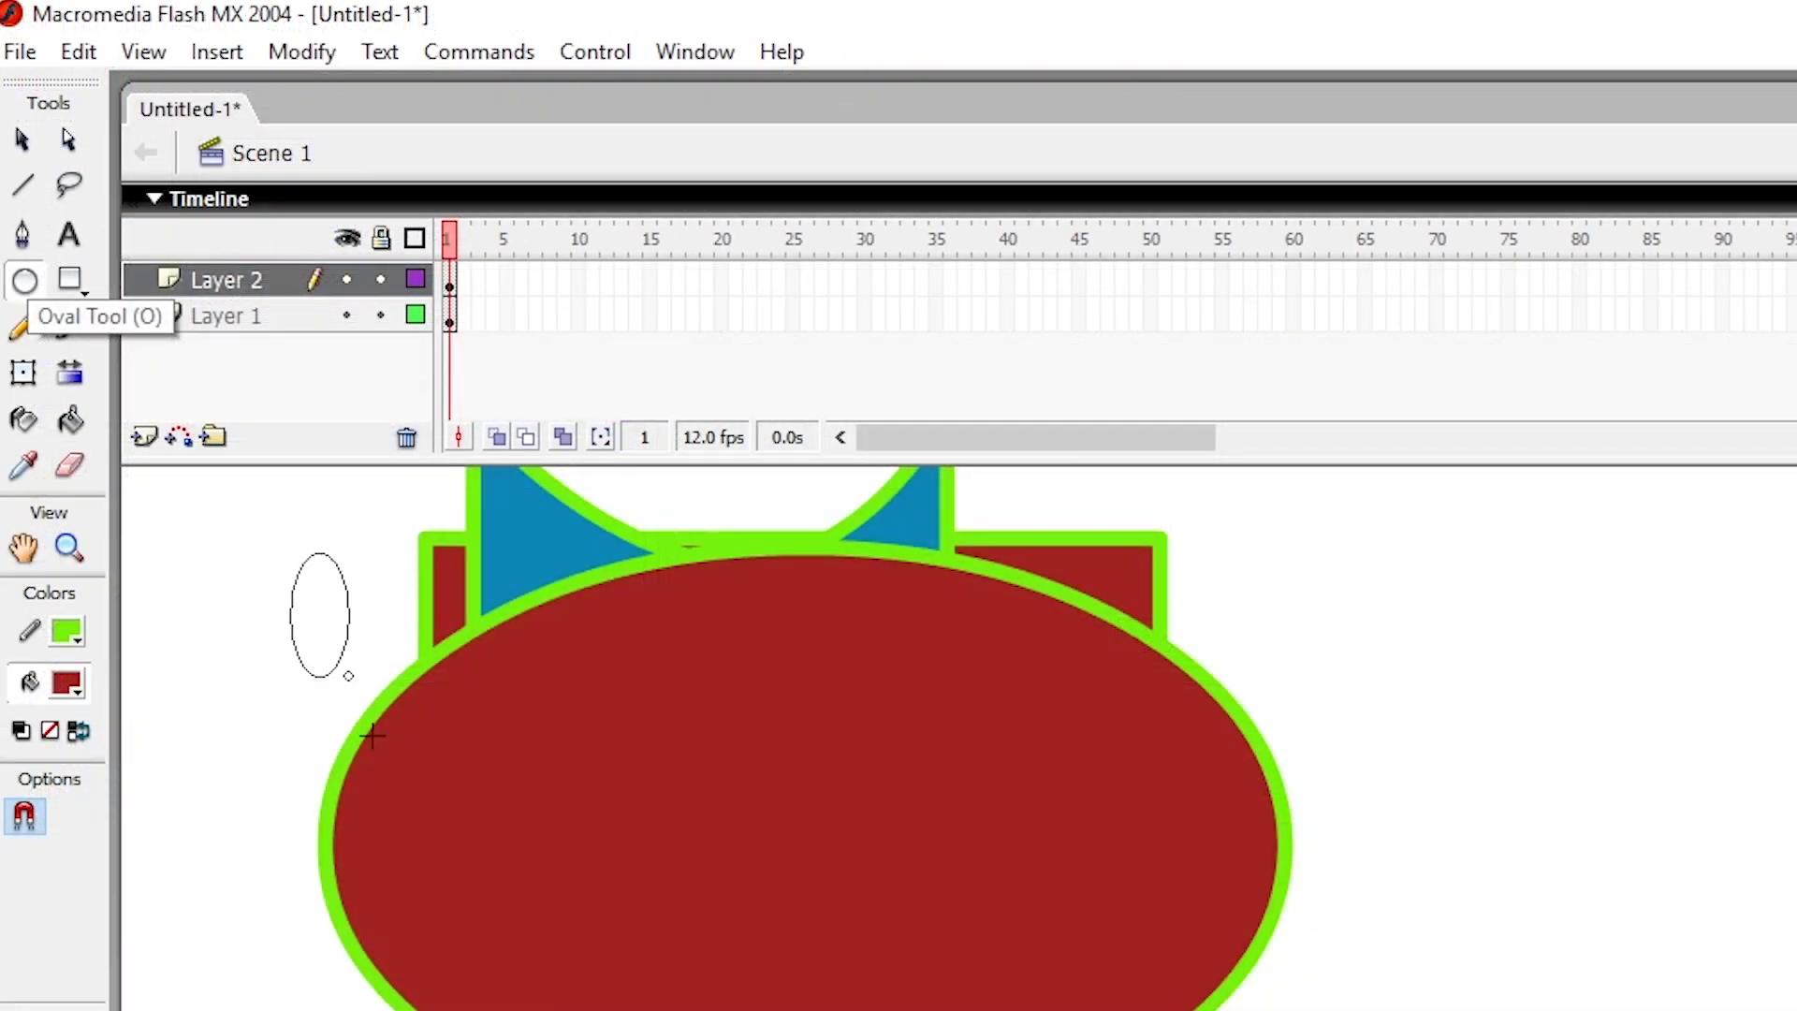
pyautogui.moveTo(371, 735); pyautogui.dragTo(489, 1006)
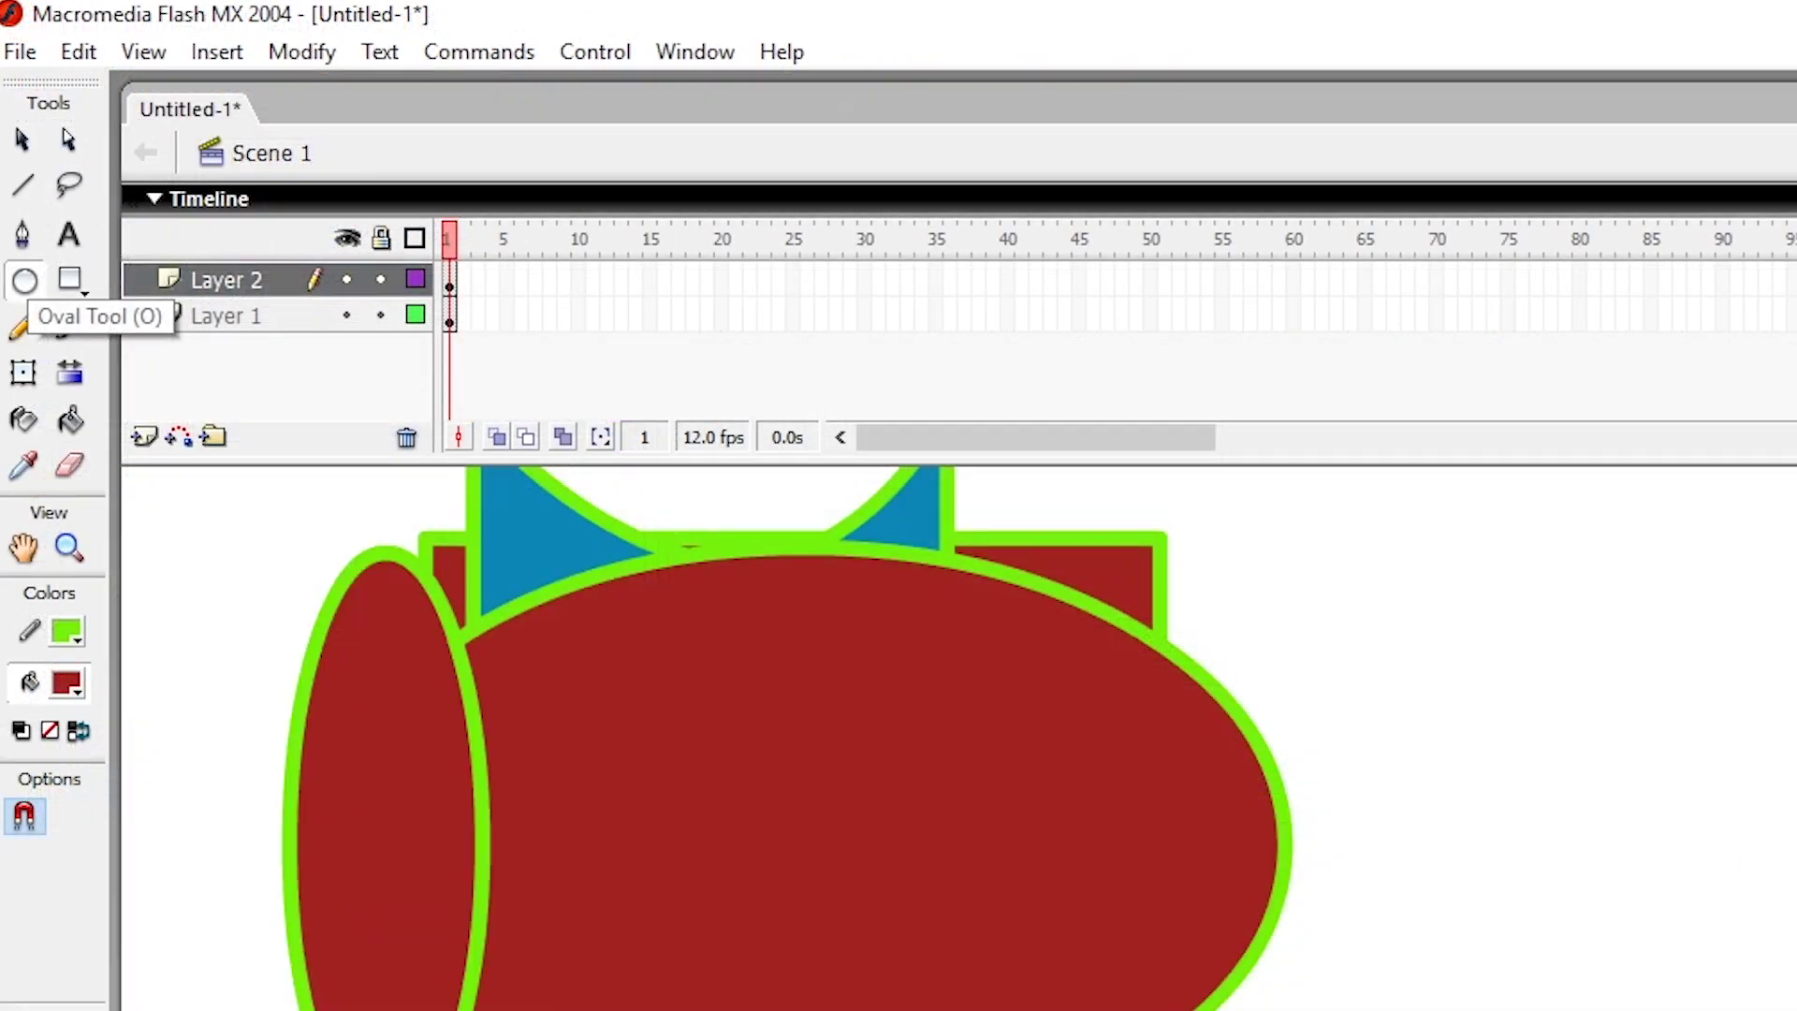
# Switch between Layer 1 and Layer 2, and hide and show each layer to check which artwork belongs to it
pyautogui.click(230, 323)
pyautogui.moveTo(208, 315)
pyautogui.mouseDown()
pyautogui.moveTo(261, 268)
pyautogui.moveTo(241, 328)
pyautogui.mouseUp()
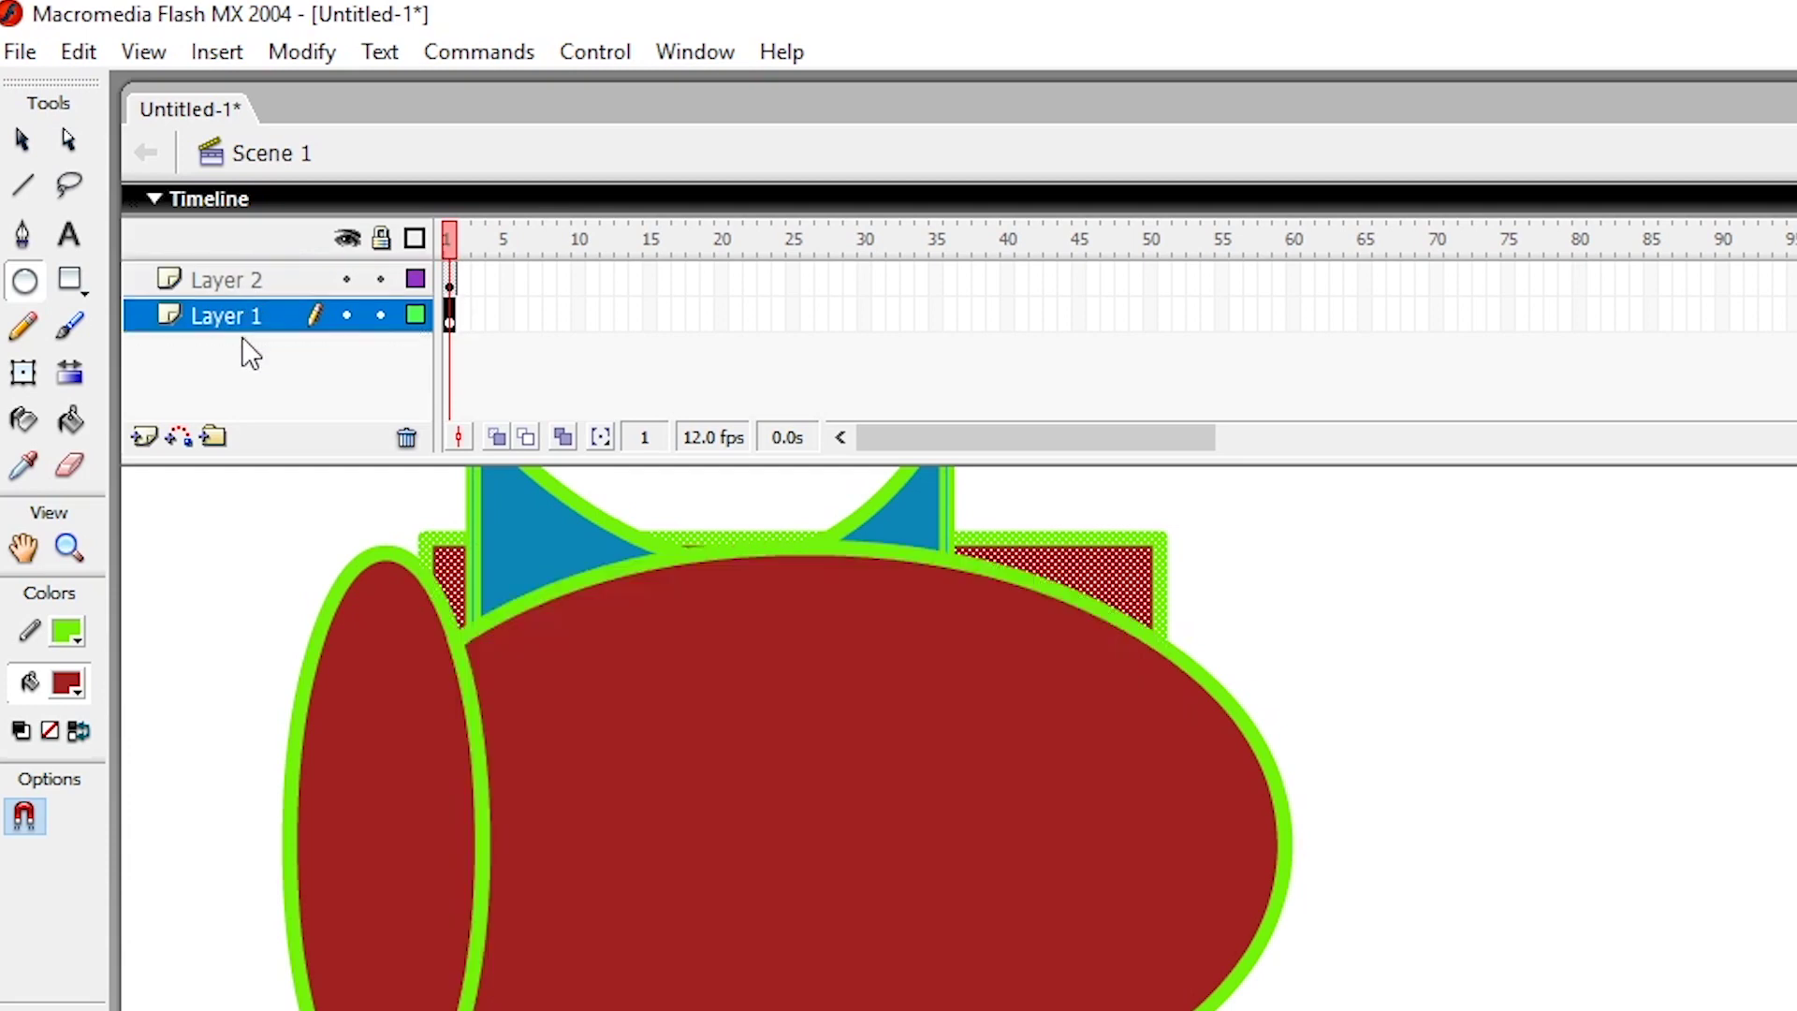
pyautogui.doubleClick(249, 316)
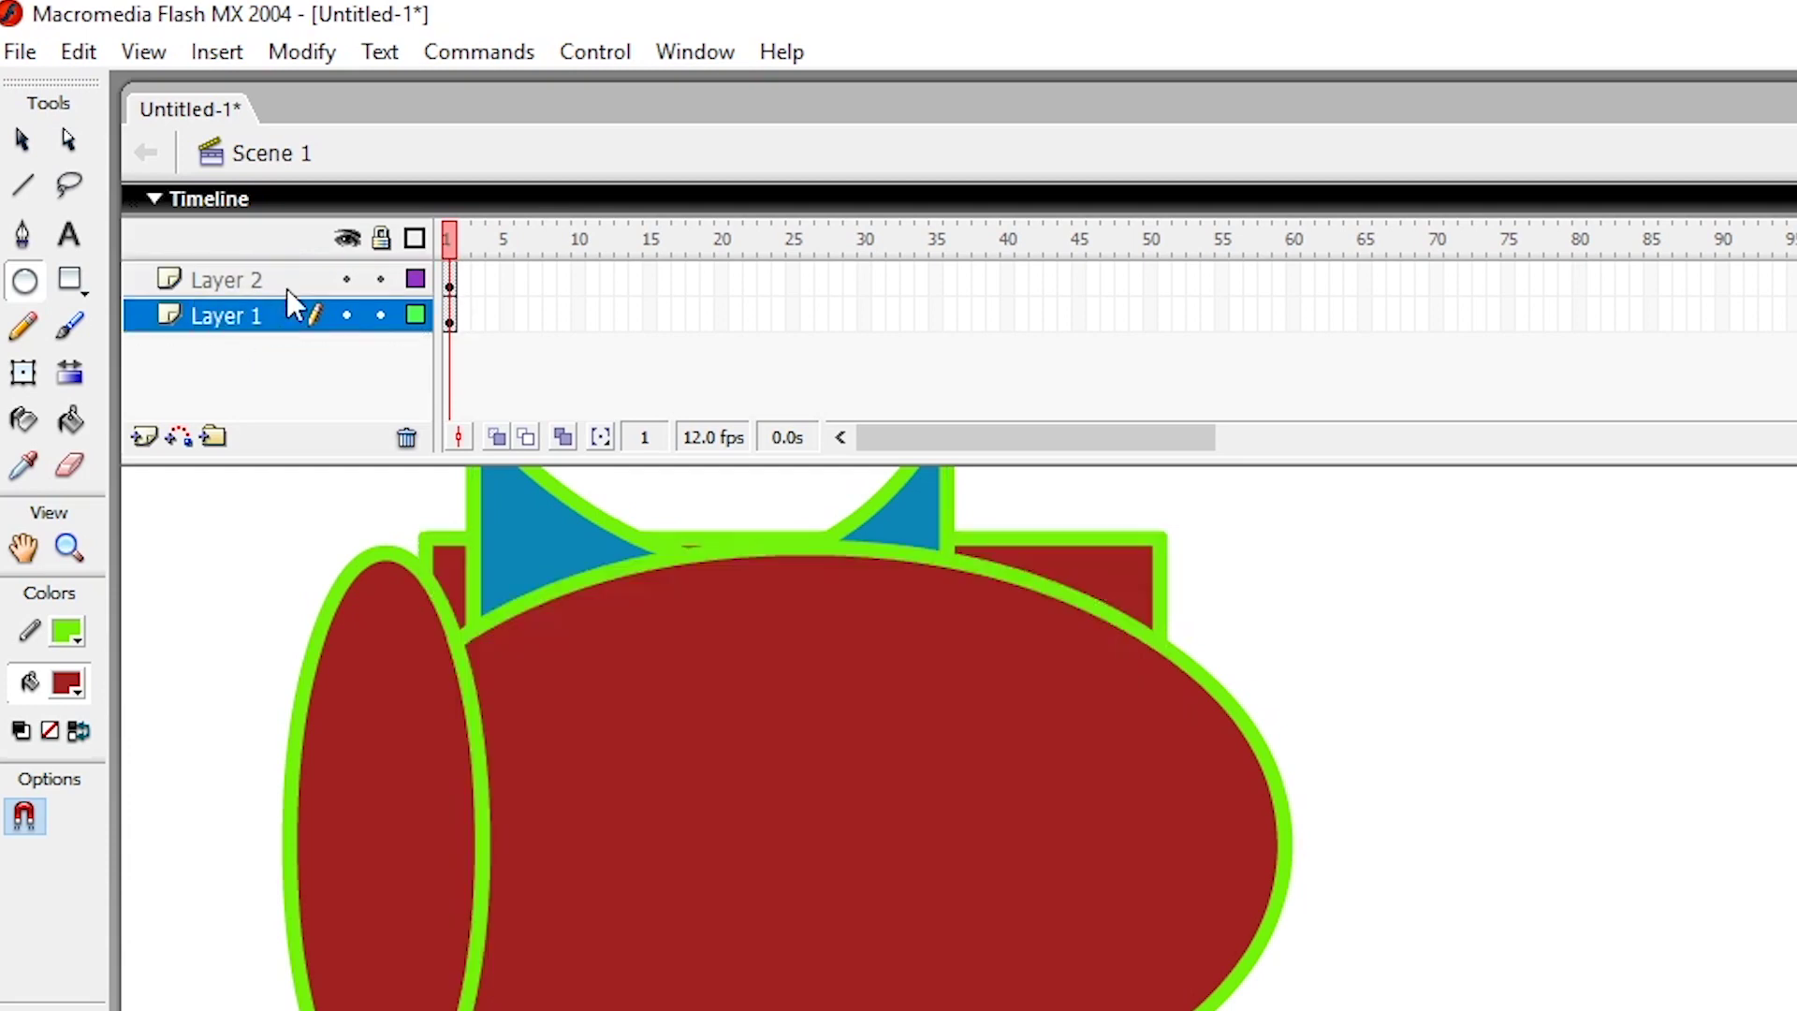
pyautogui.click(262, 278)
pyautogui.click(278, 313)
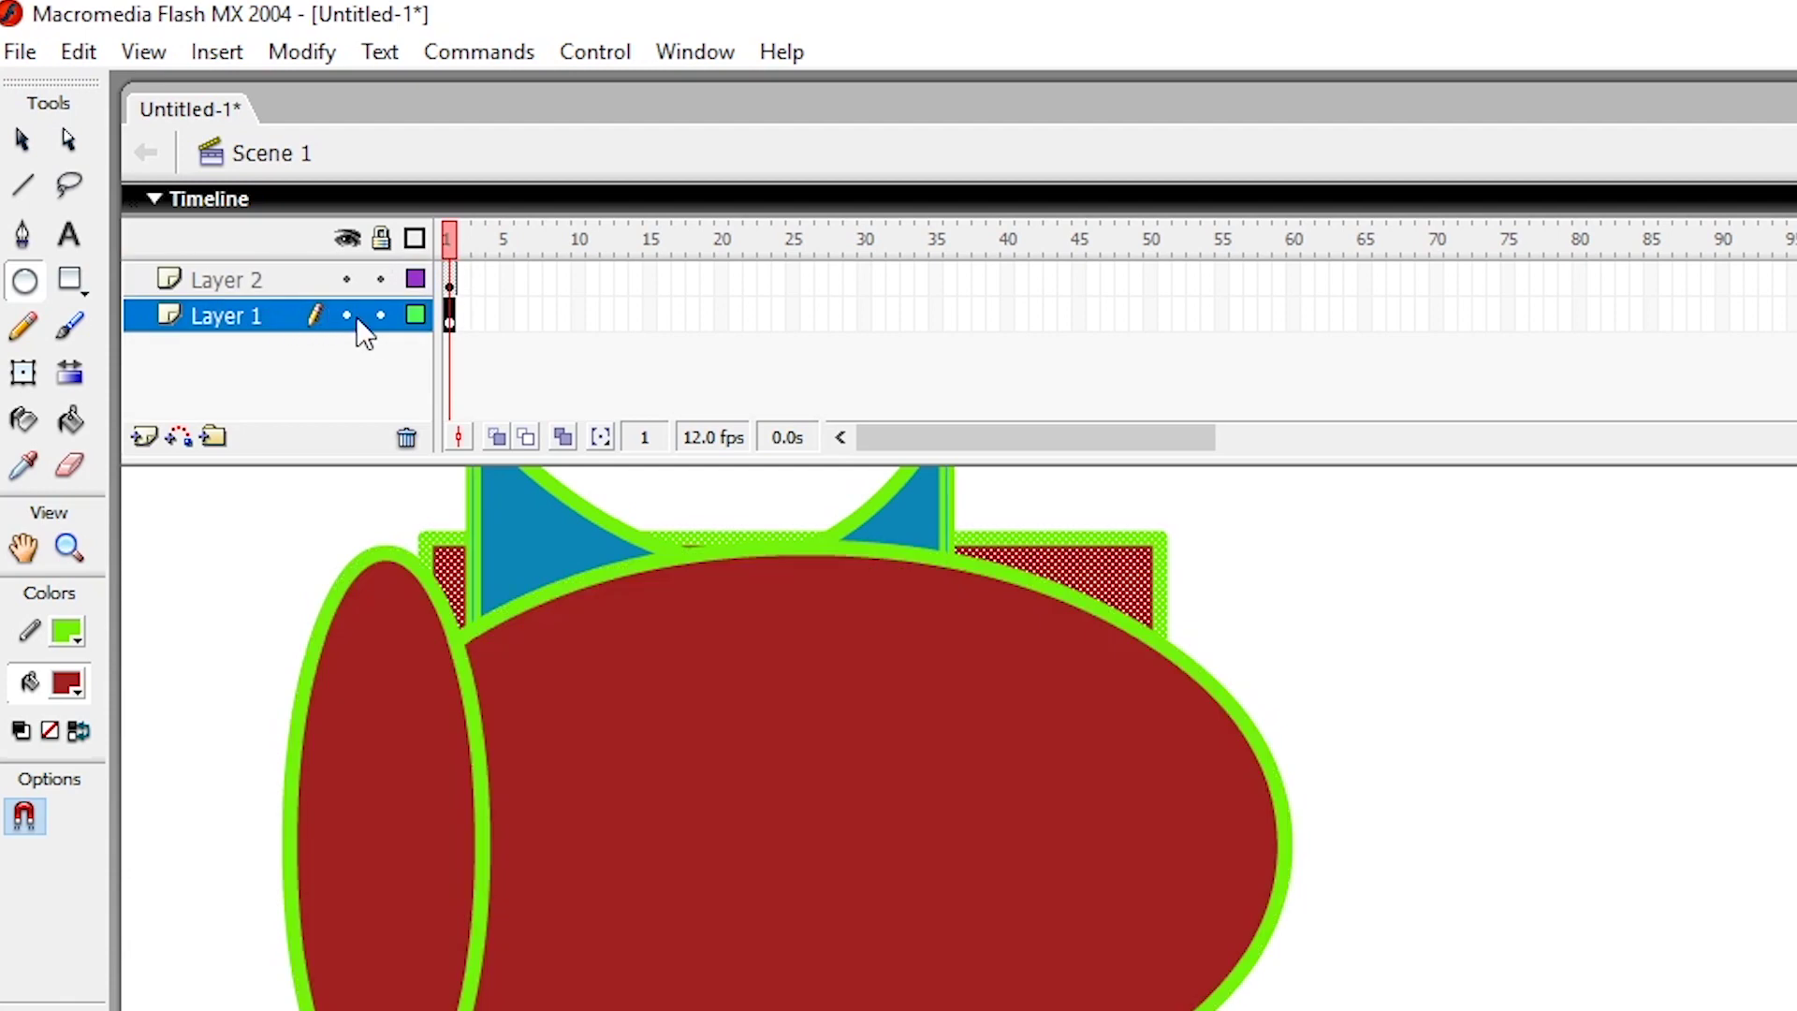
pyautogui.click(347, 316)
pyautogui.click(346, 316)
pyautogui.click(347, 315)
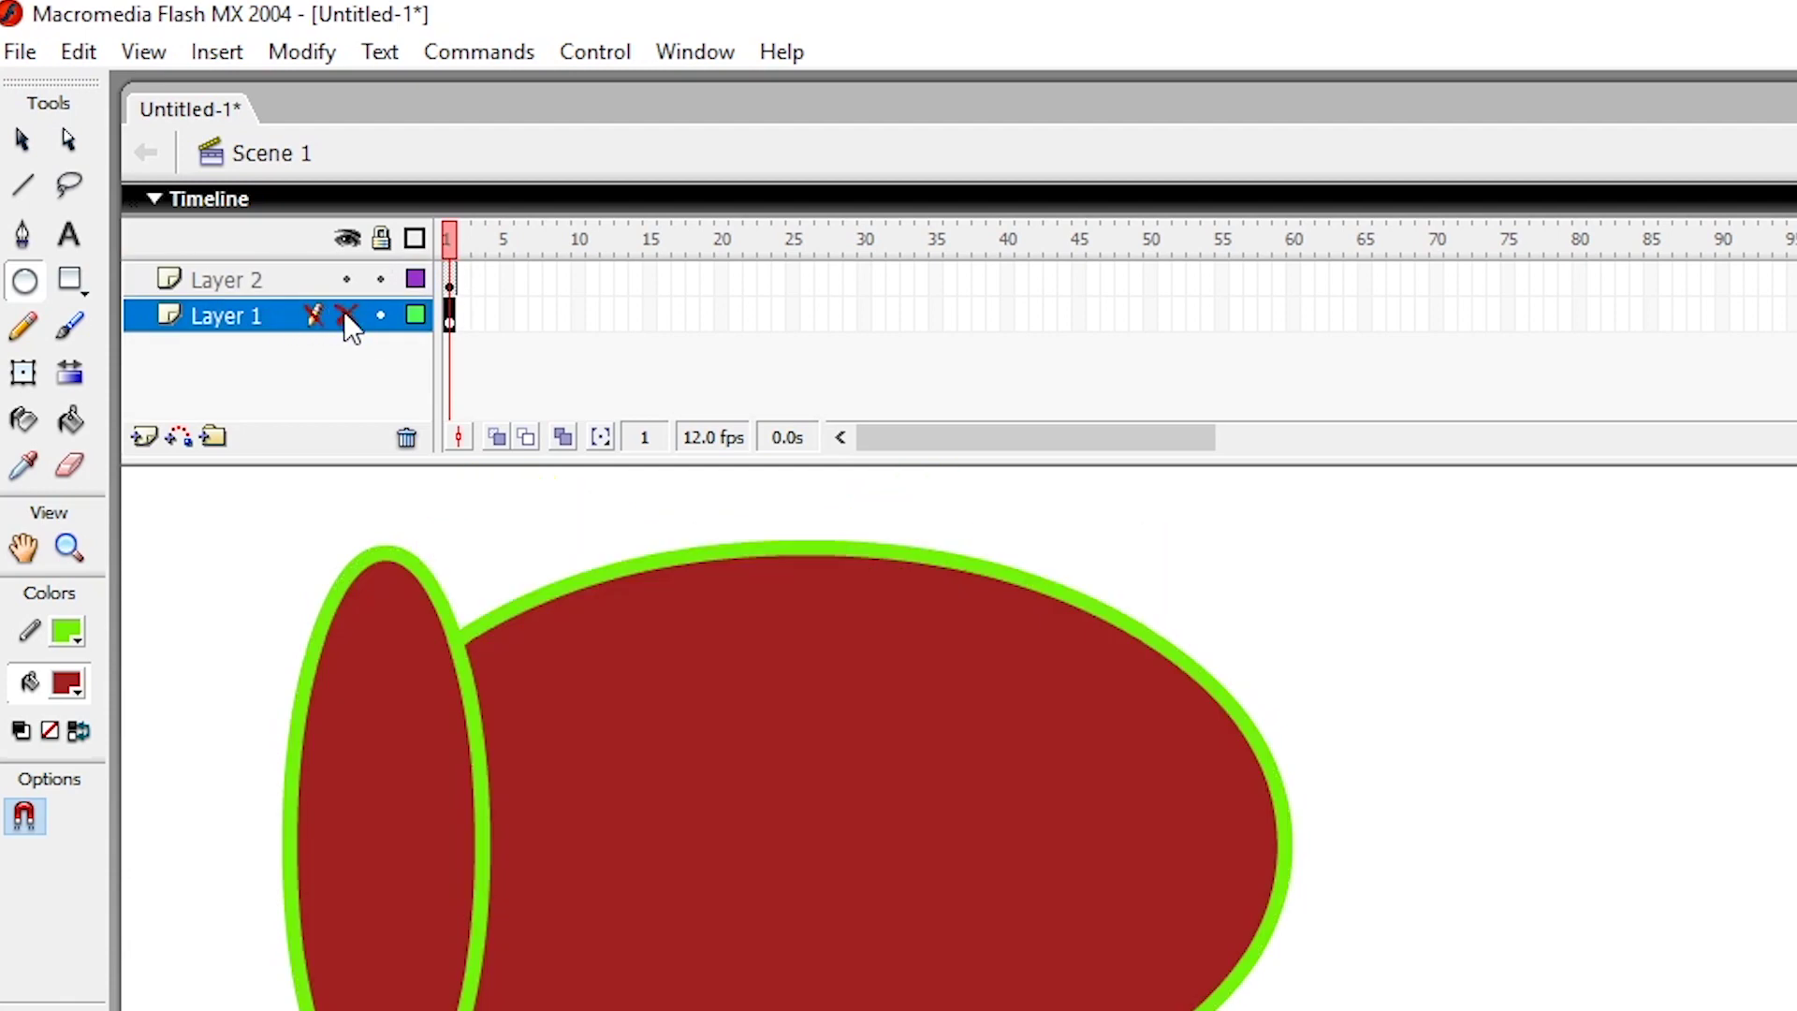
pyautogui.click(346, 279)
pyautogui.click(347, 278)
# Lock Layer 1, try the Oval tool on it, and unlock the layer
pyautogui.click(381, 316)
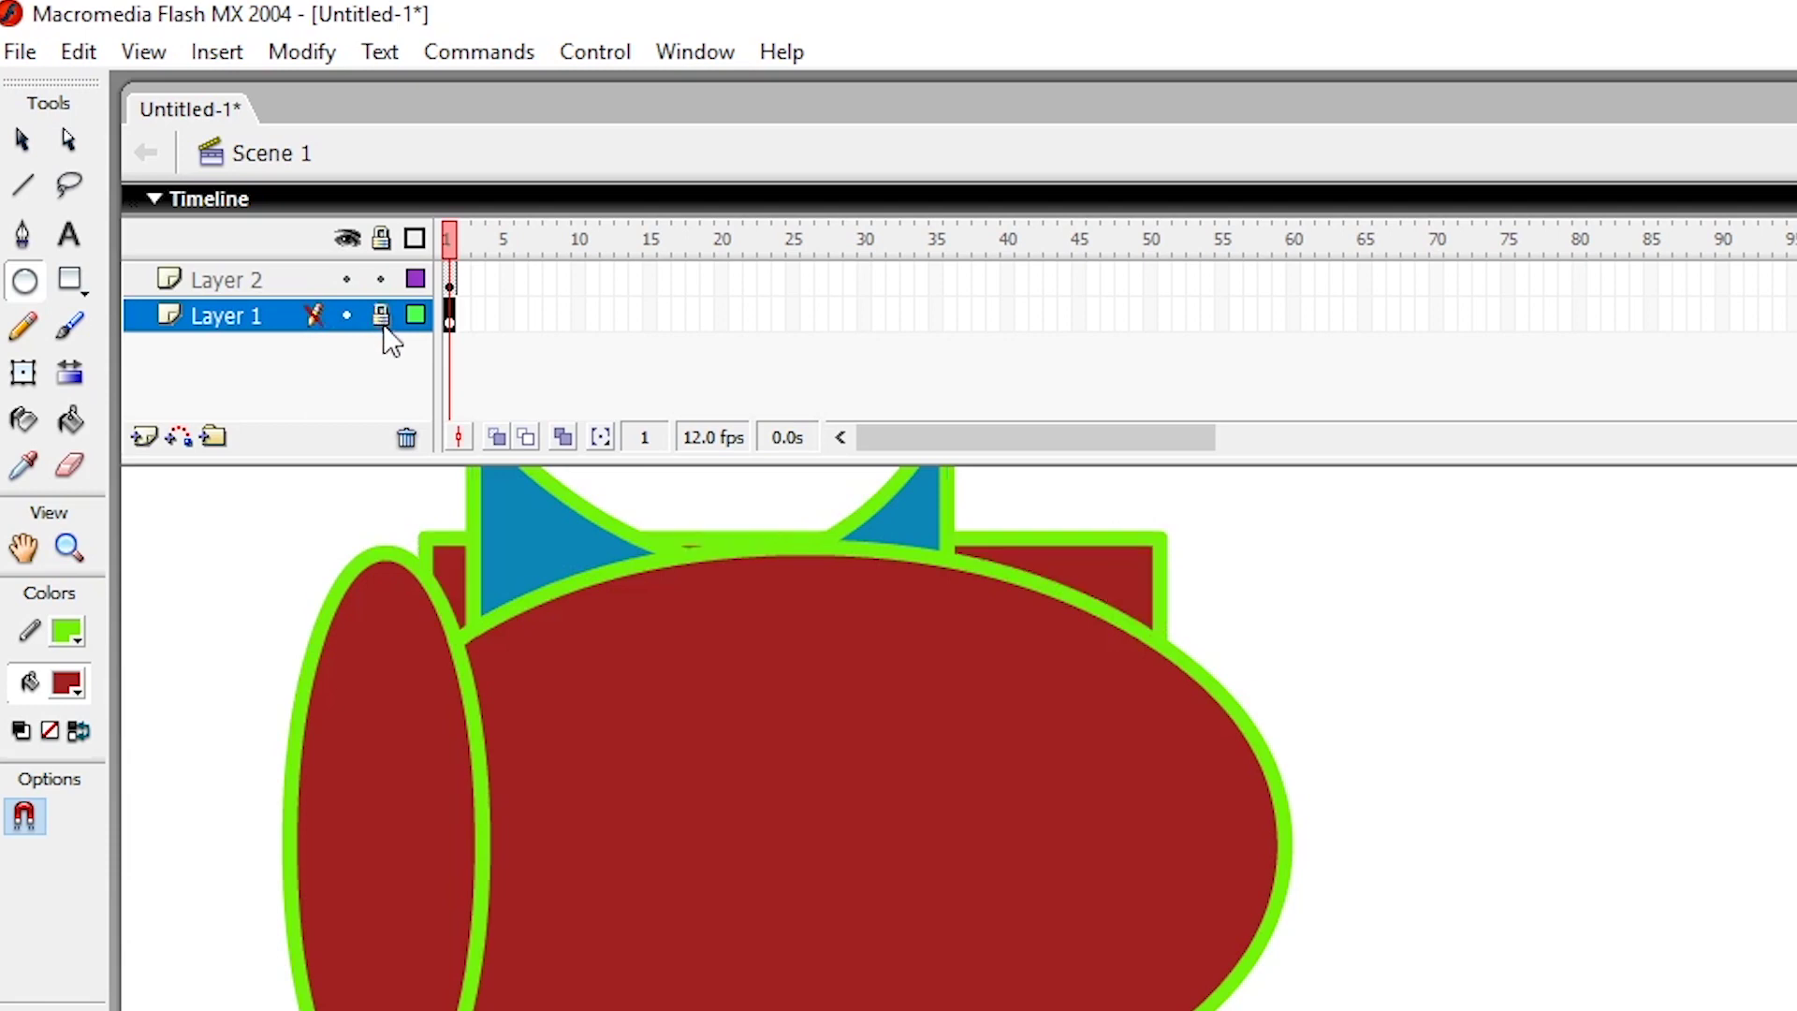
pyautogui.click(984, 511)
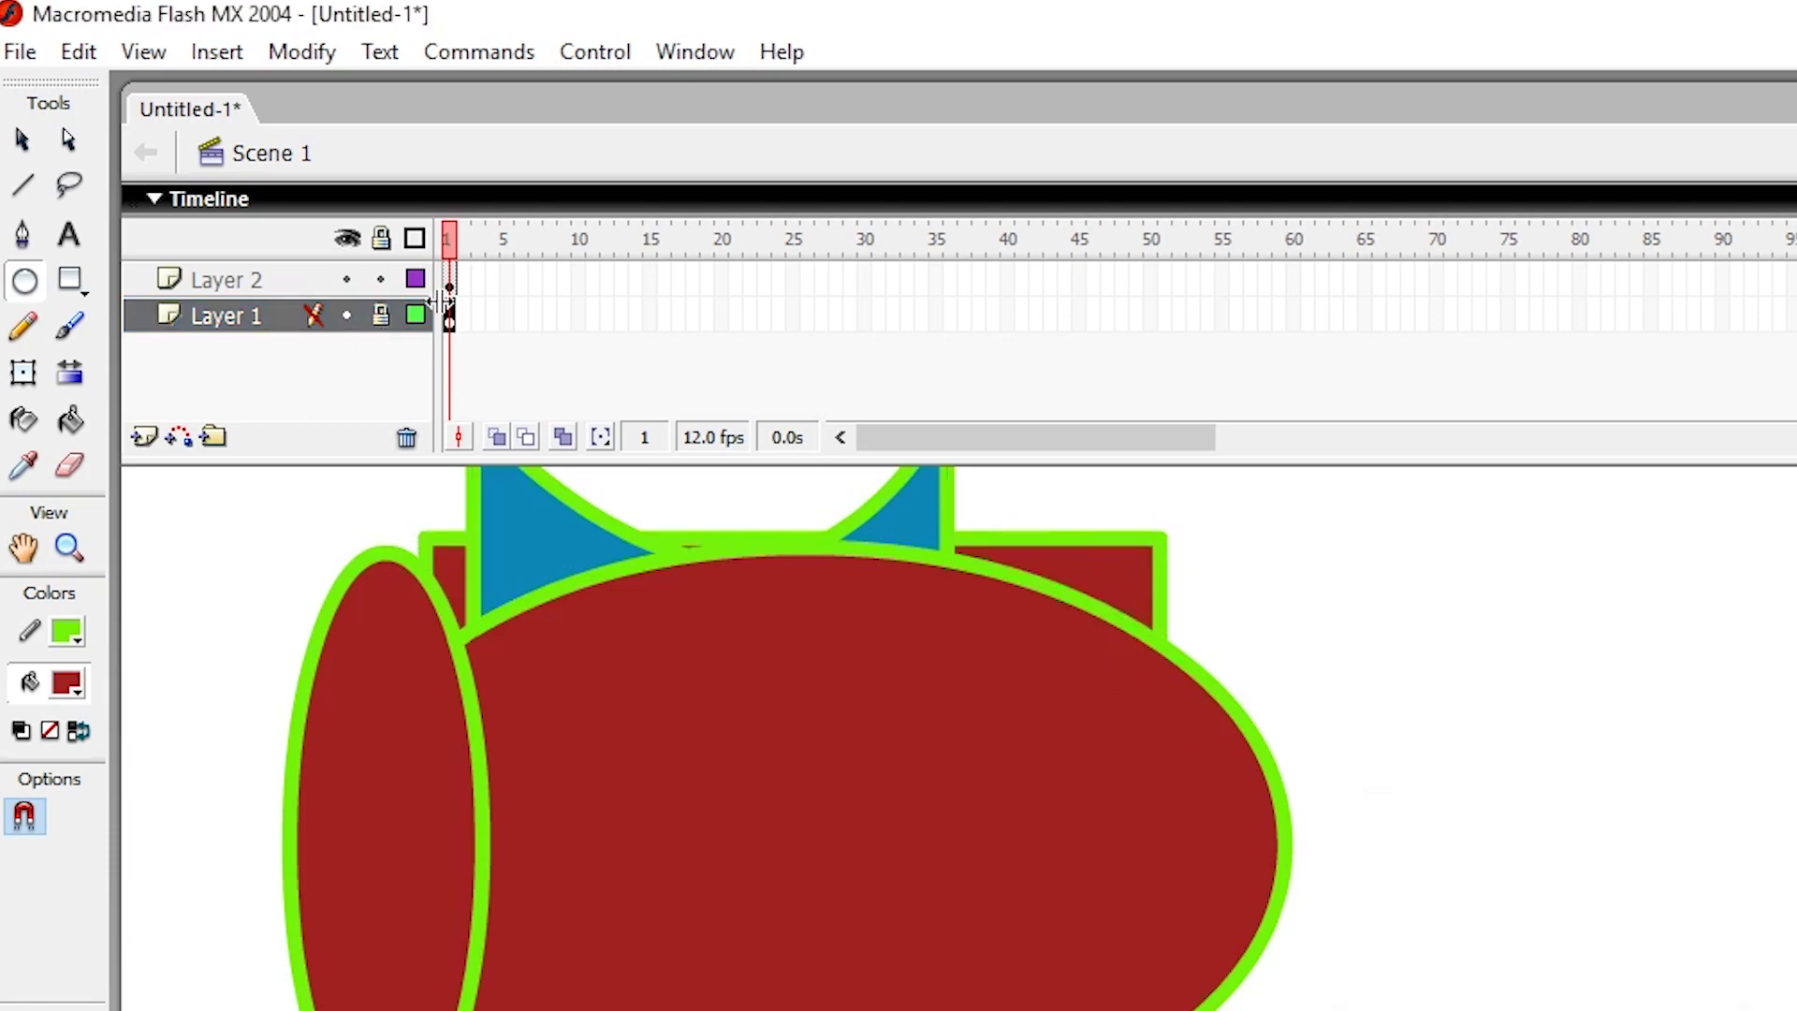
pyautogui.click(381, 316)
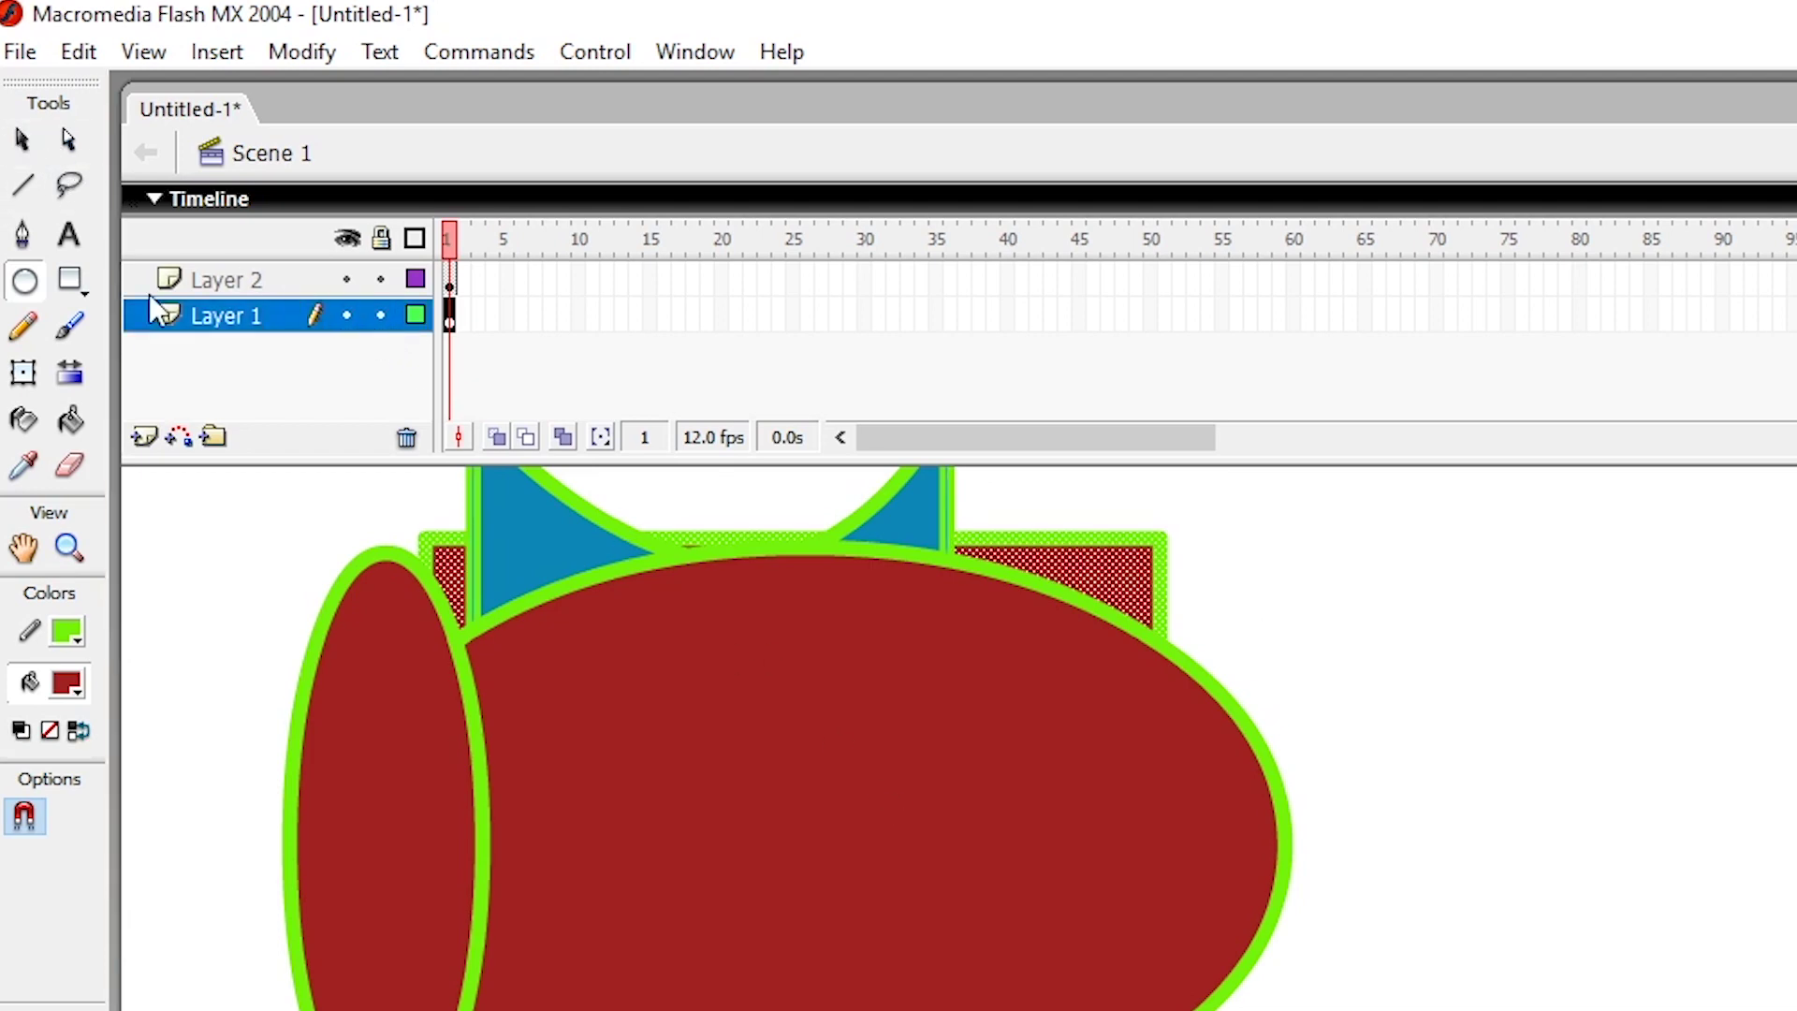
# Select the large oval's fill on Layer 2 and set its alpha to 50%
pyautogui.click(24, 141)
pyautogui.click(842, 783)
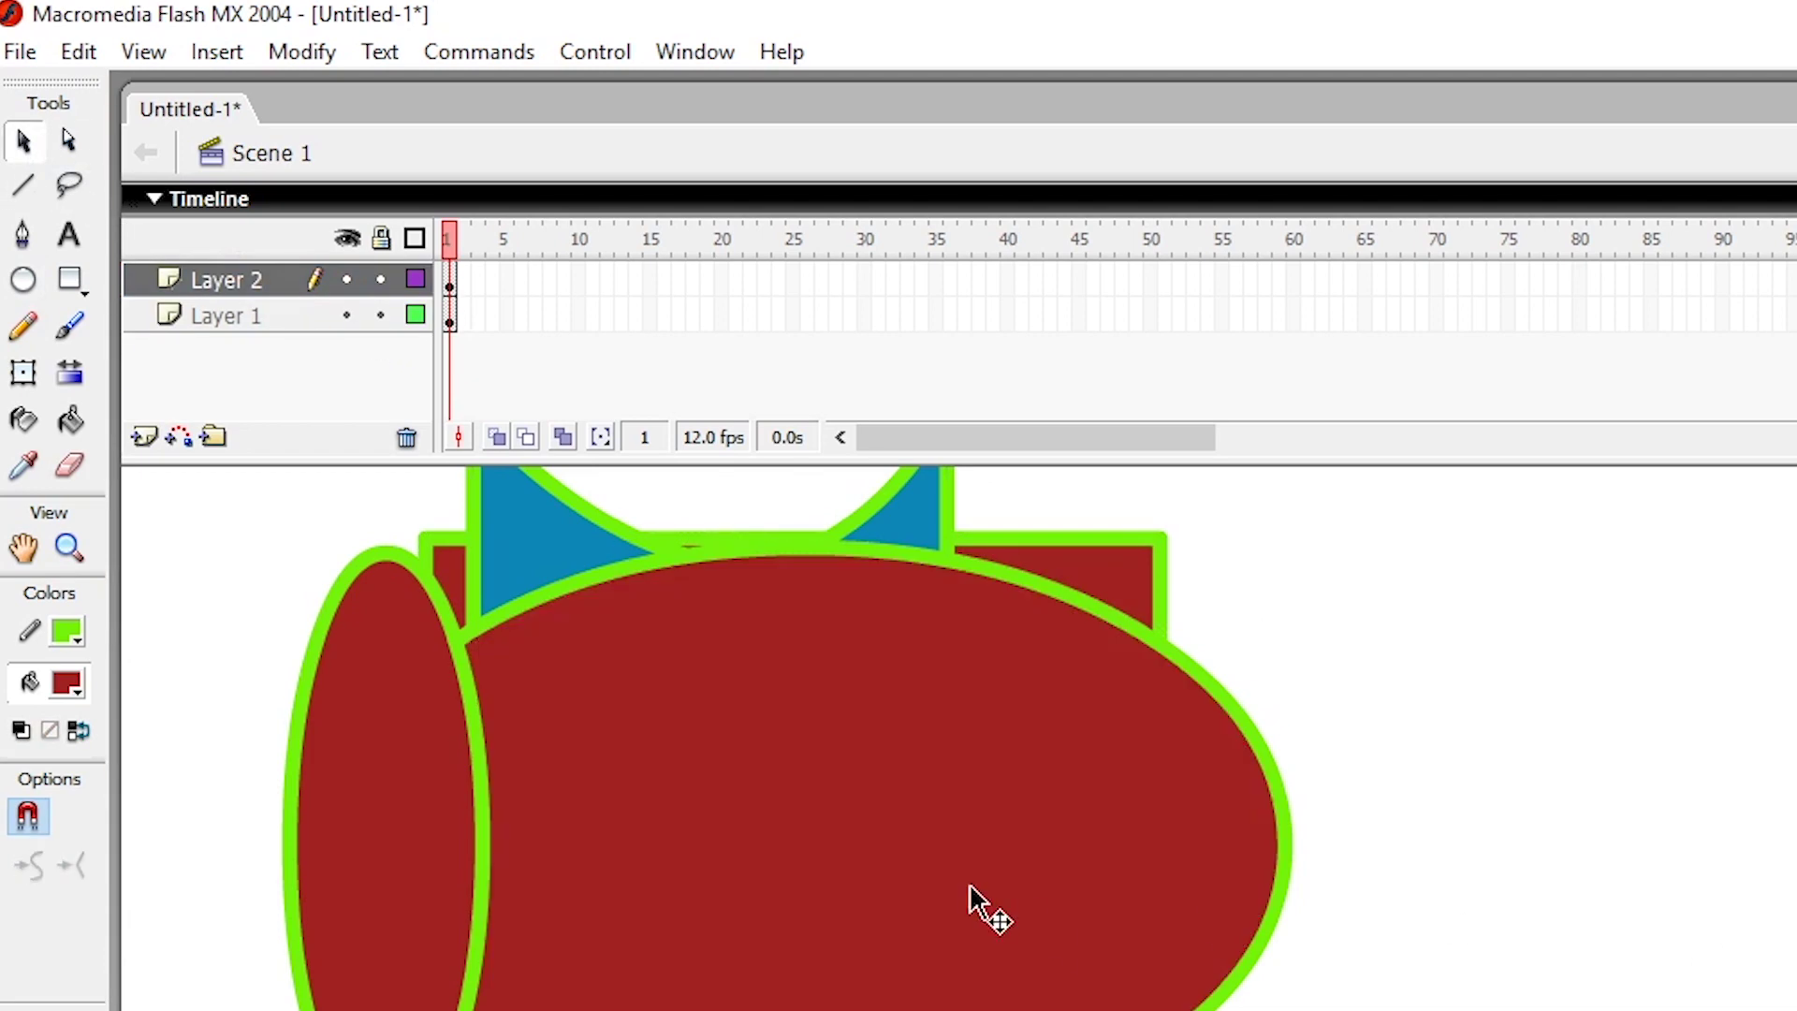
pyautogui.click(966, 906)
pyautogui.press('Escape')
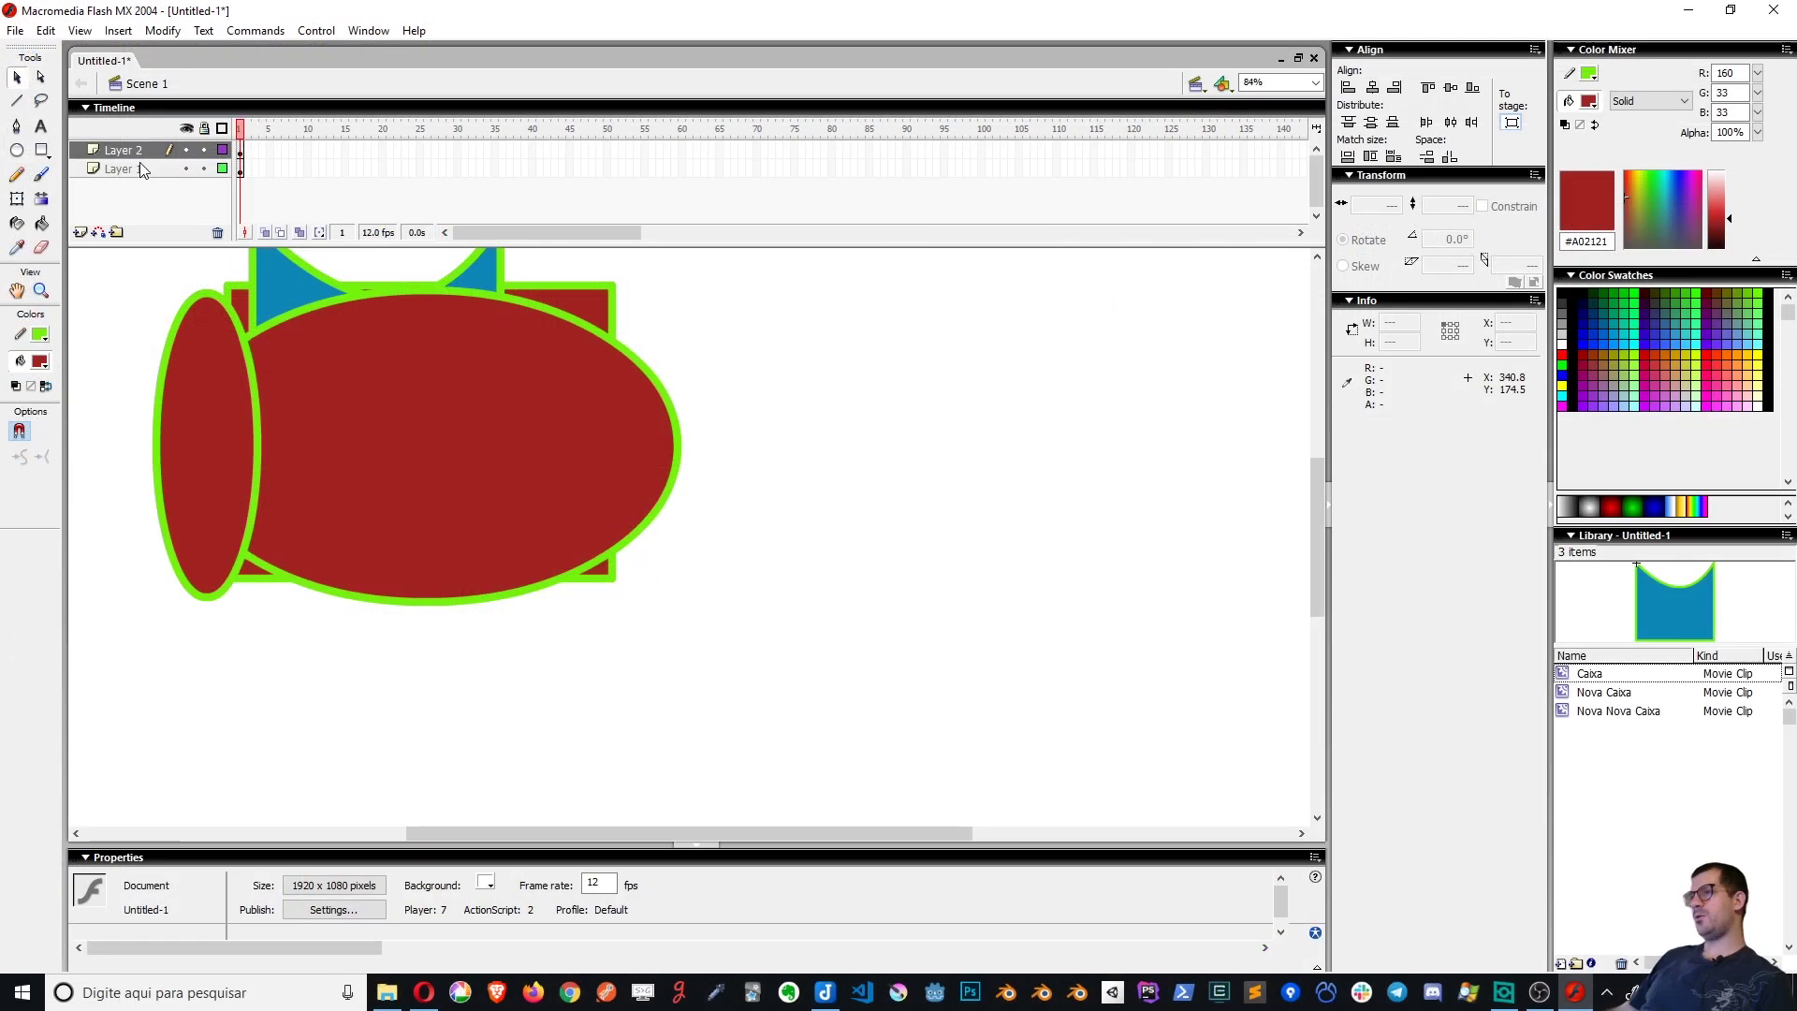
pyautogui.click(413, 402)
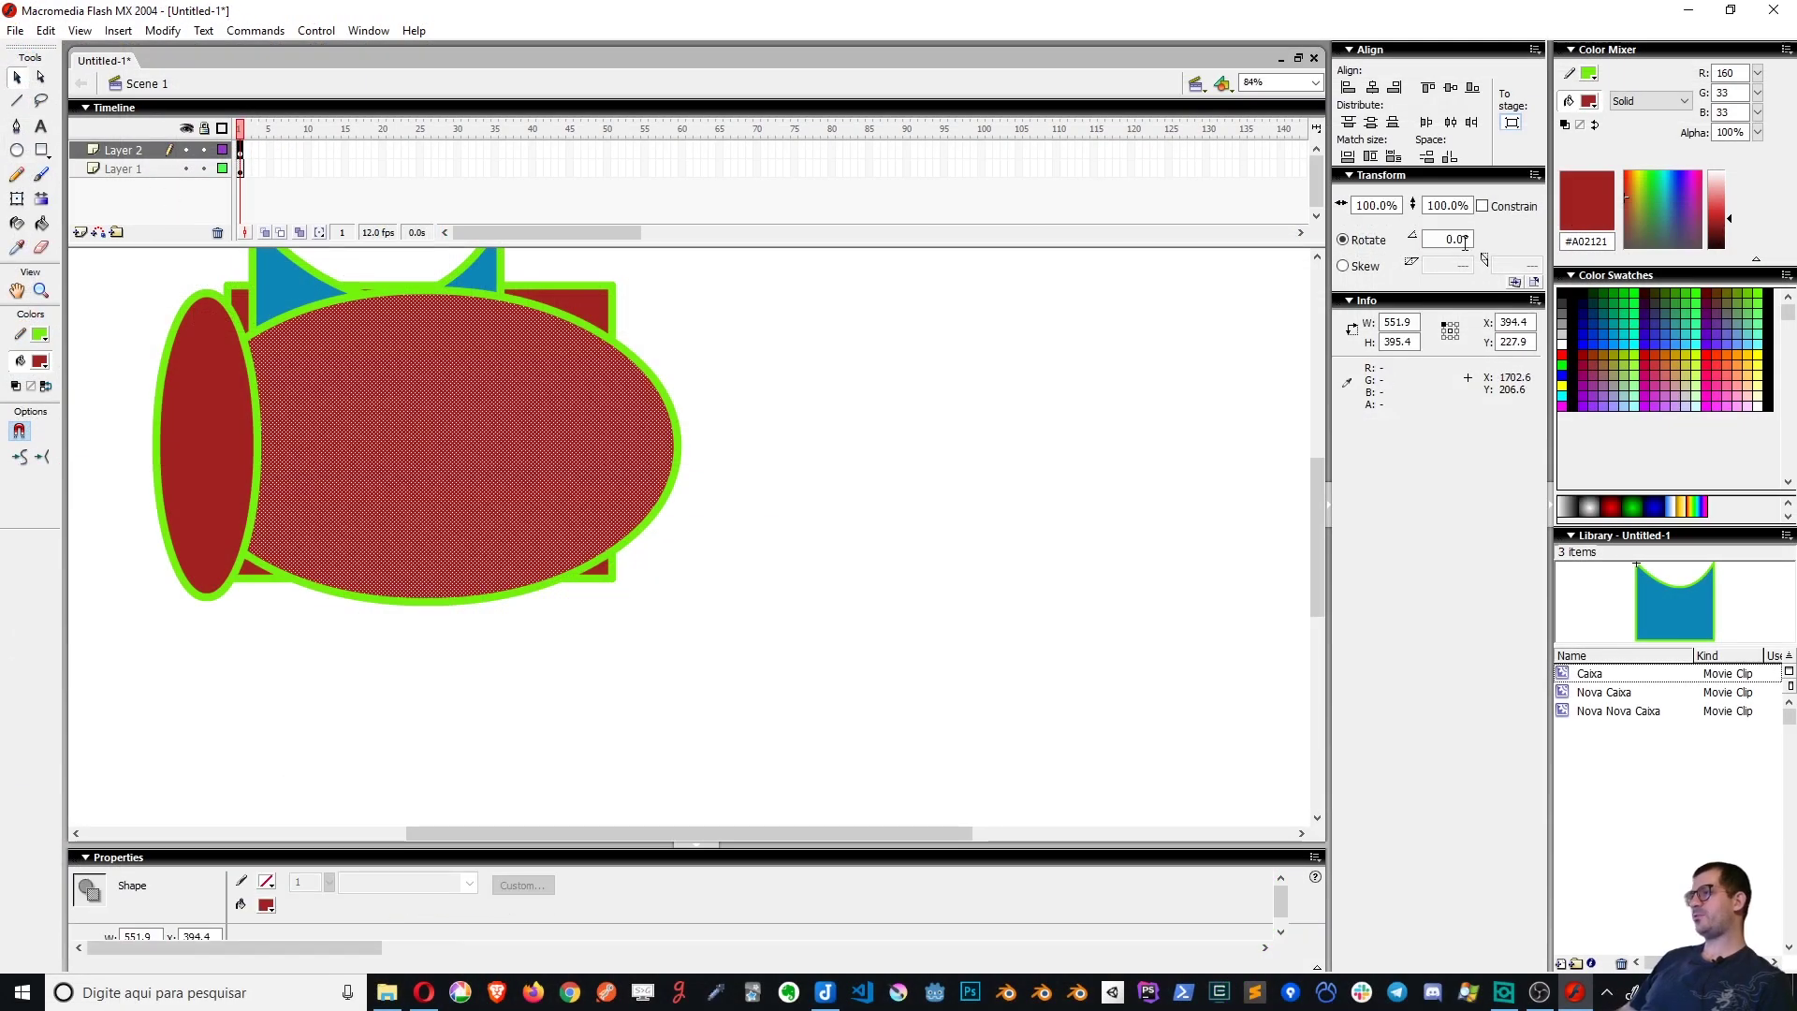
pyautogui.click(1590, 101)
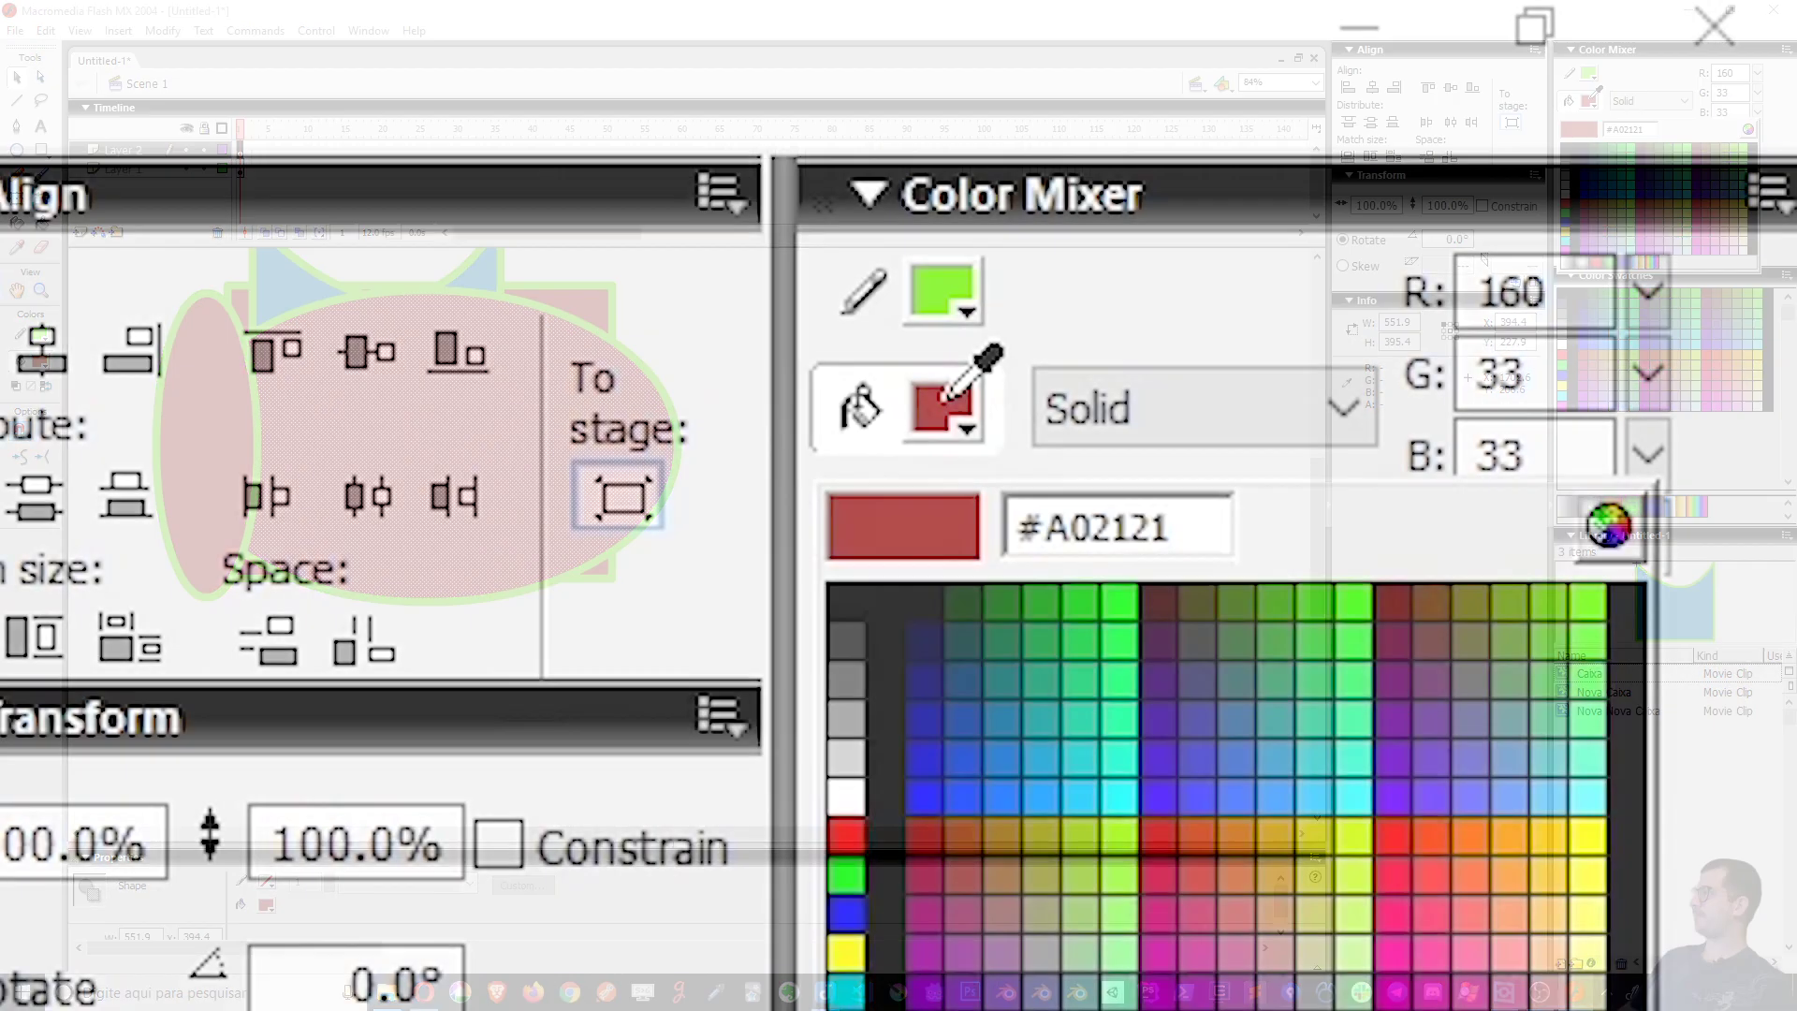
pyautogui.click(1596, 88)
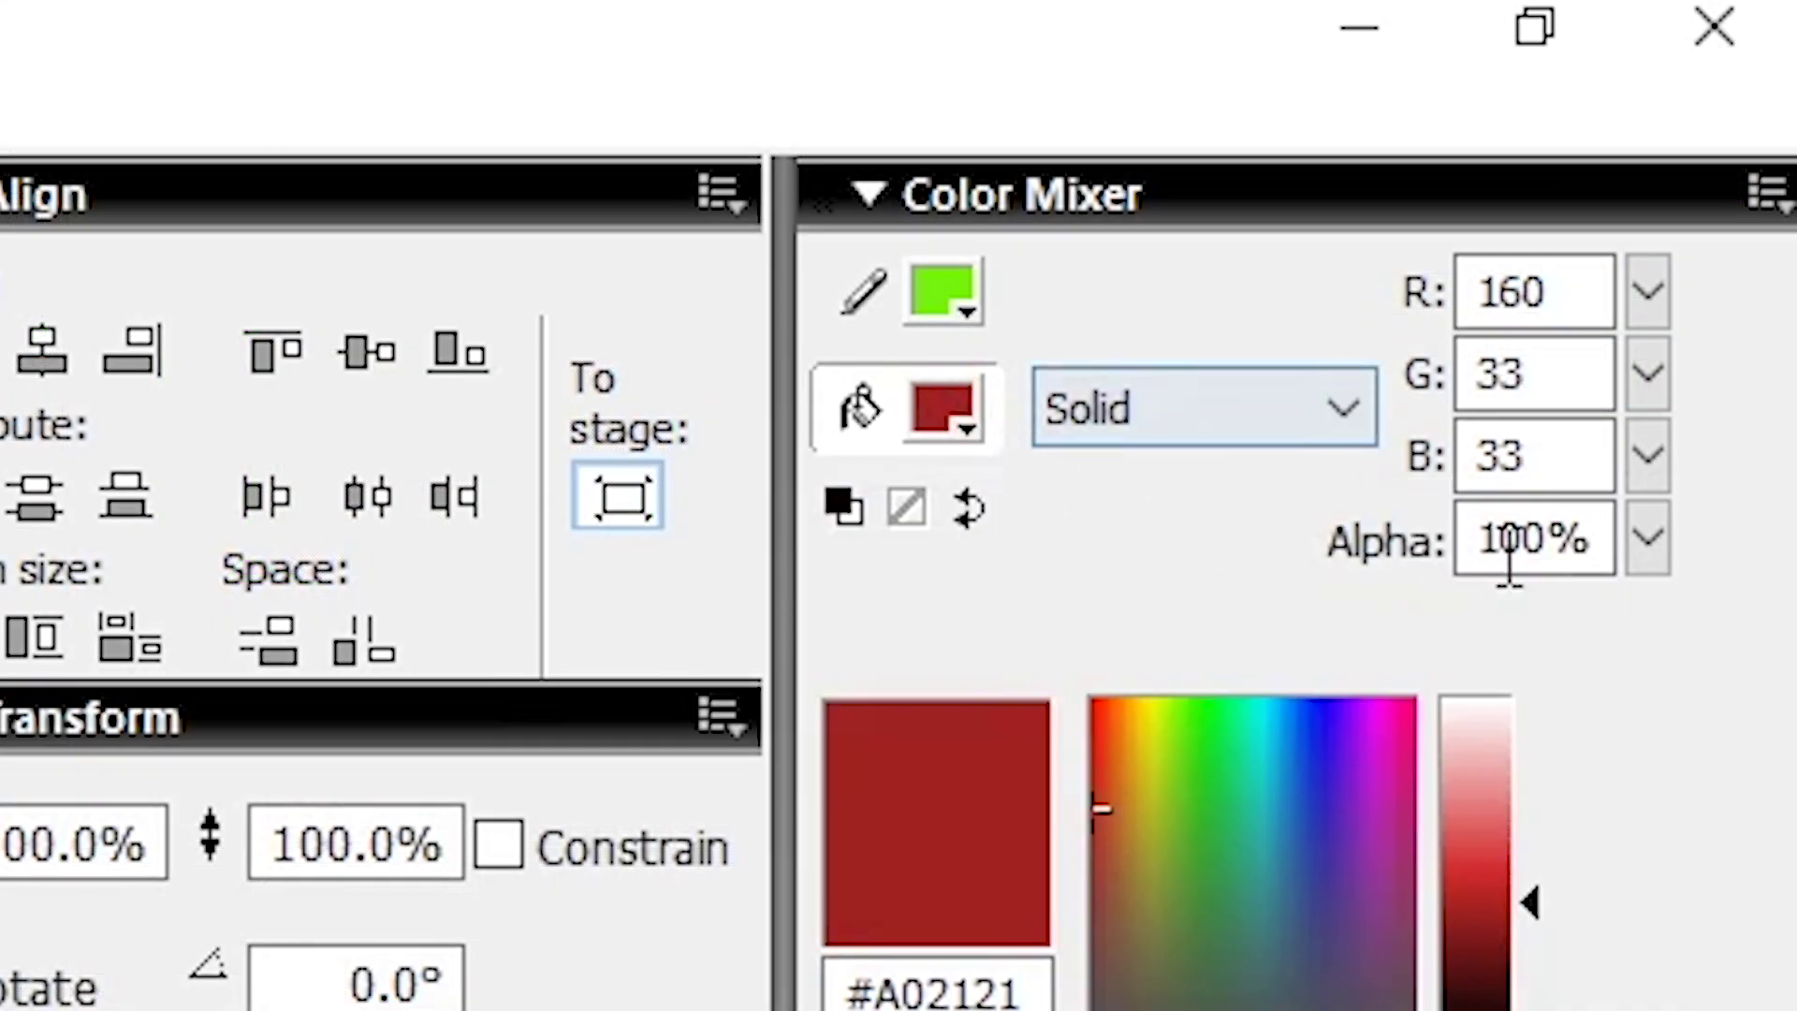
pyautogui.moveTo(1540, 524); pyautogui.dragTo(1244, 509)
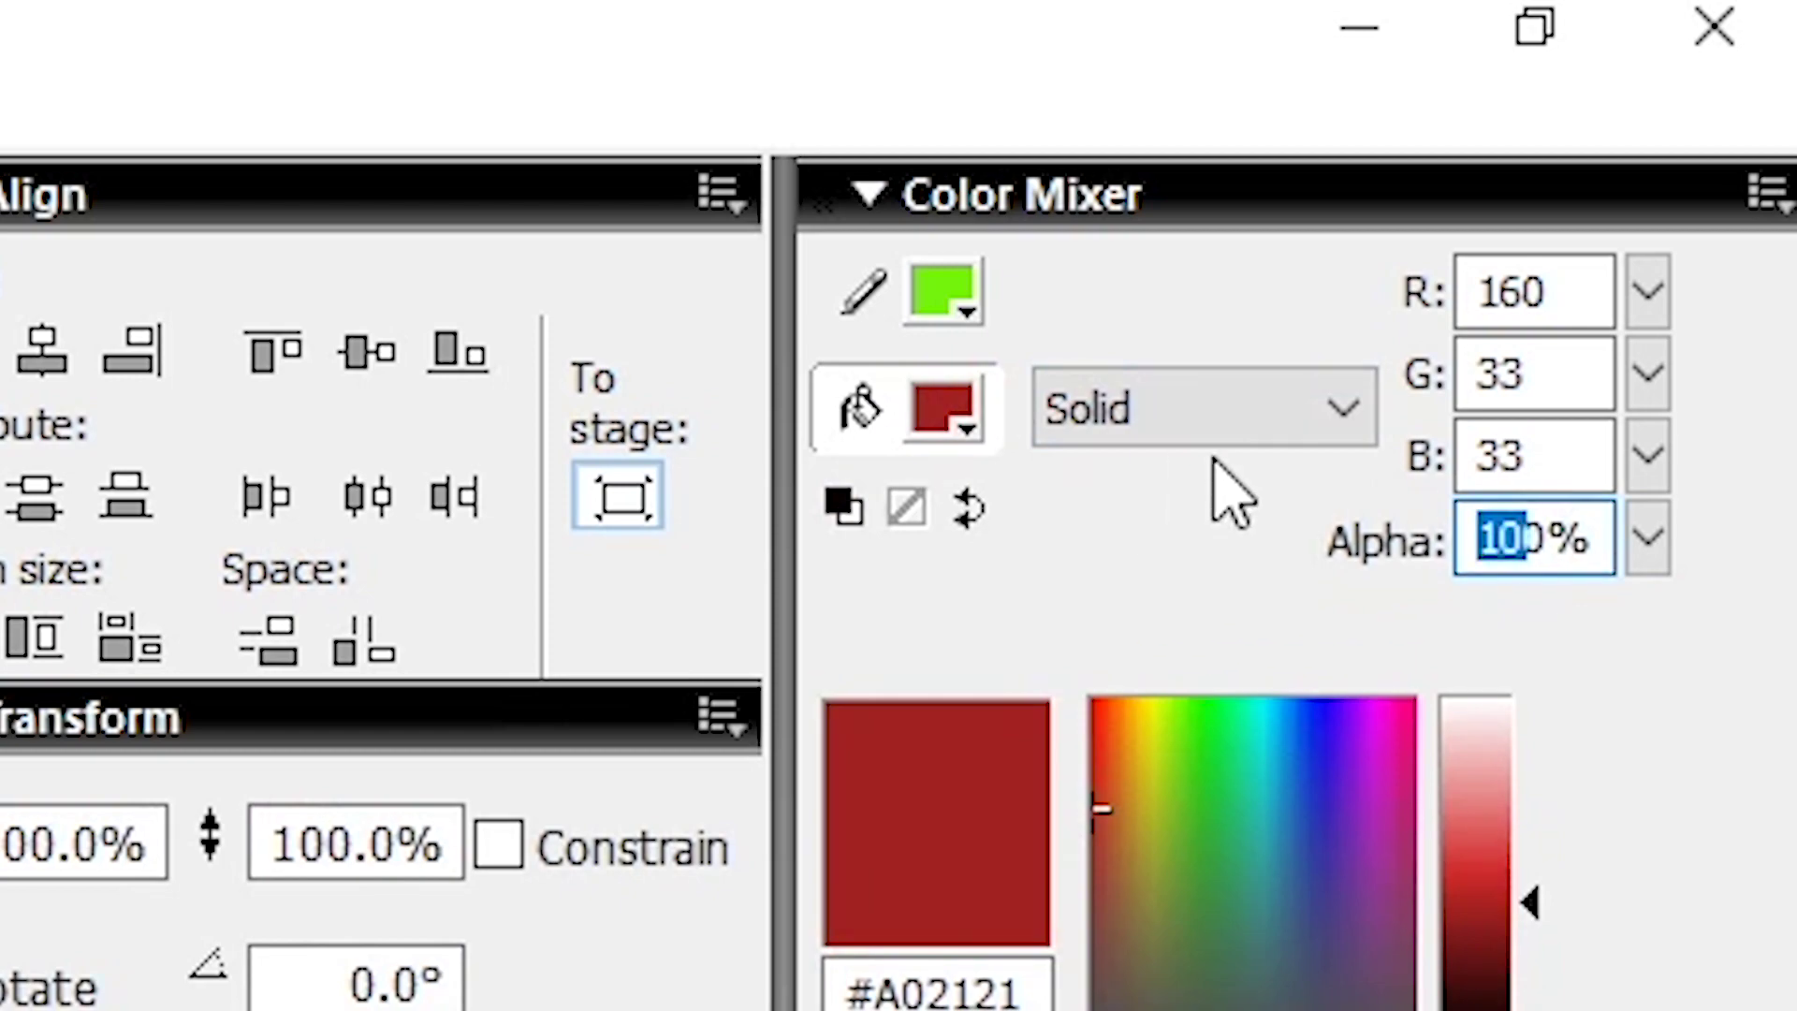
pyautogui.write('5')
pyautogui.press('Return')
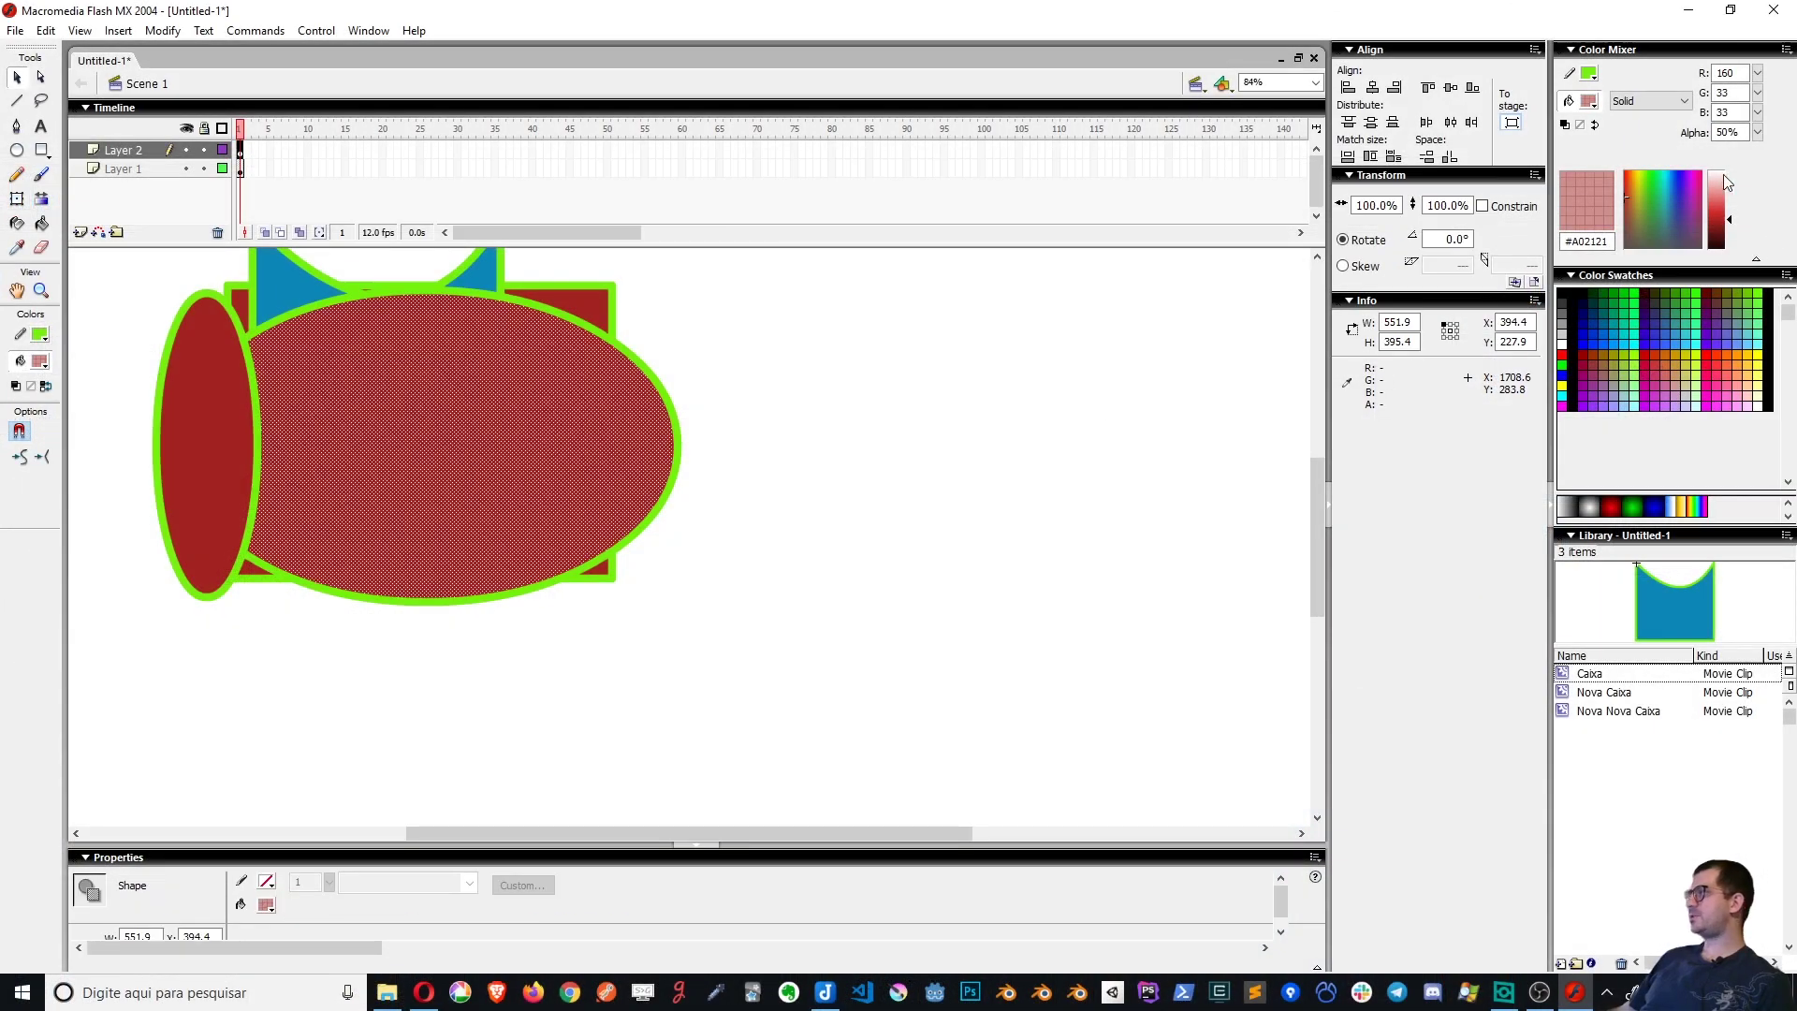
# Set the alpha of the large oval's fill to 80% and deselect it
pyautogui.moveTo(1728, 134); pyautogui.dragTo(1613, 130)
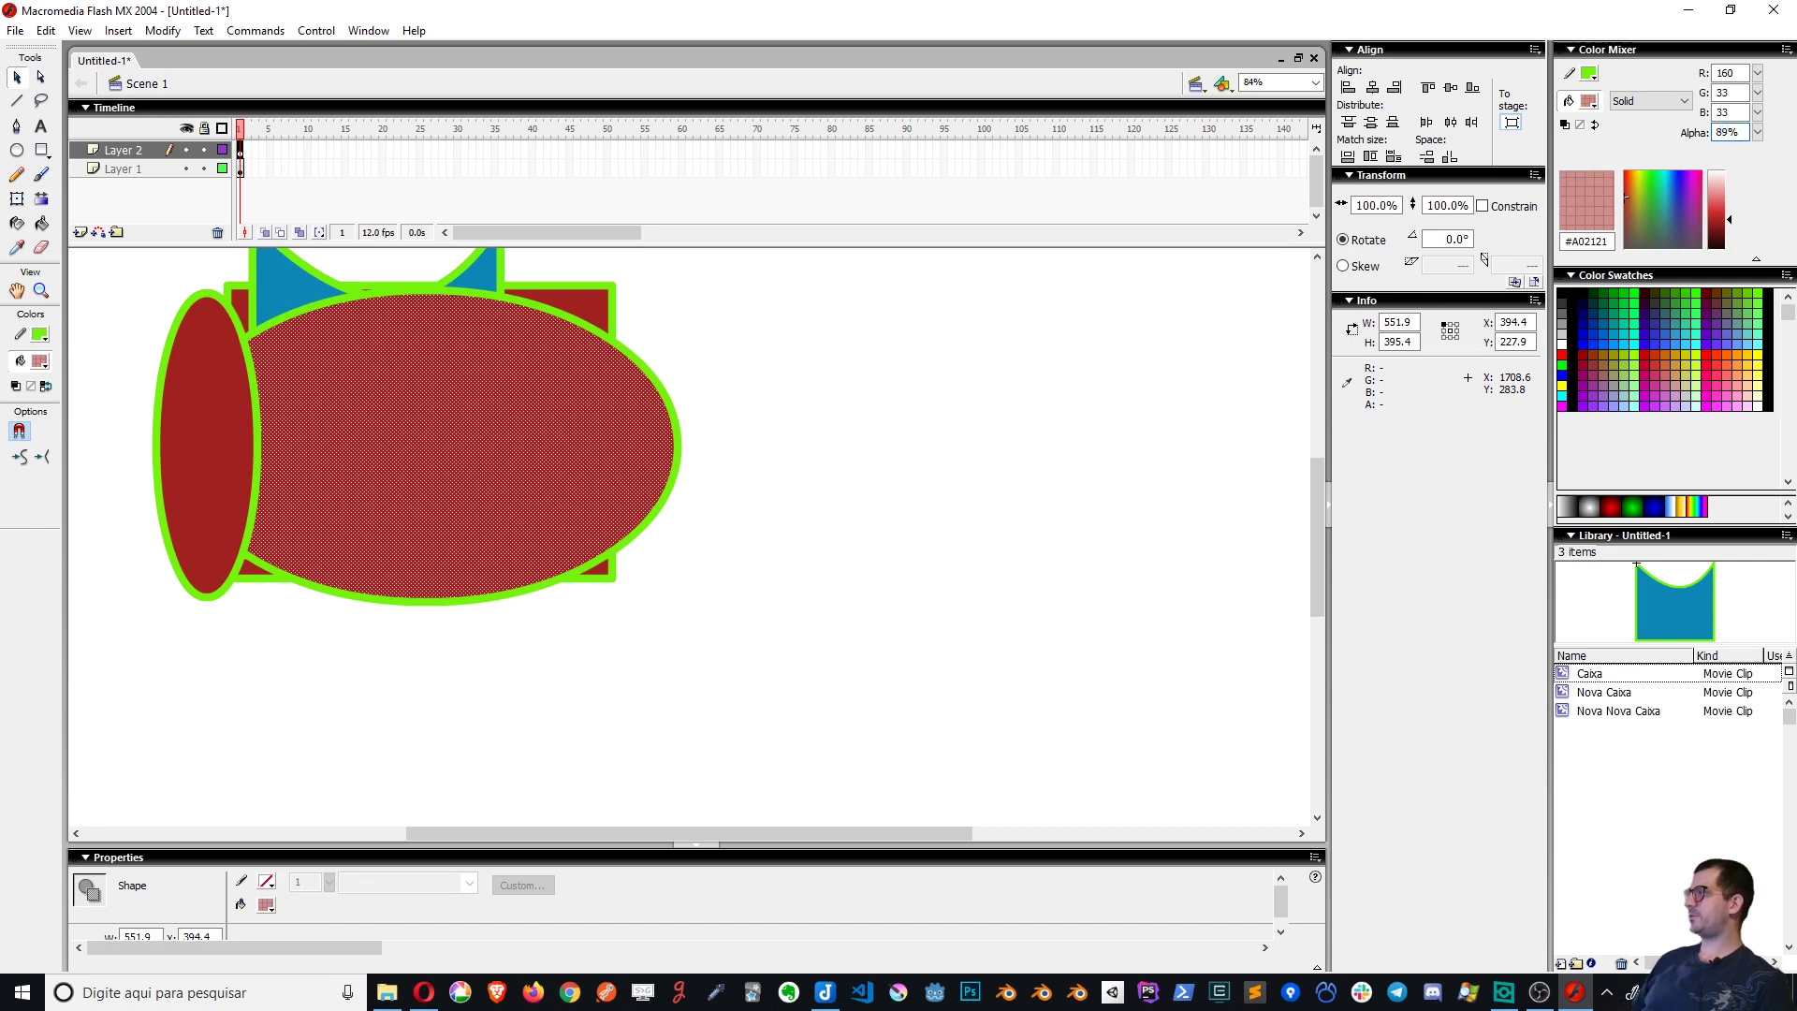
pyautogui.write('80')
pyautogui.press('Return')
pyautogui.click(1029, 467)
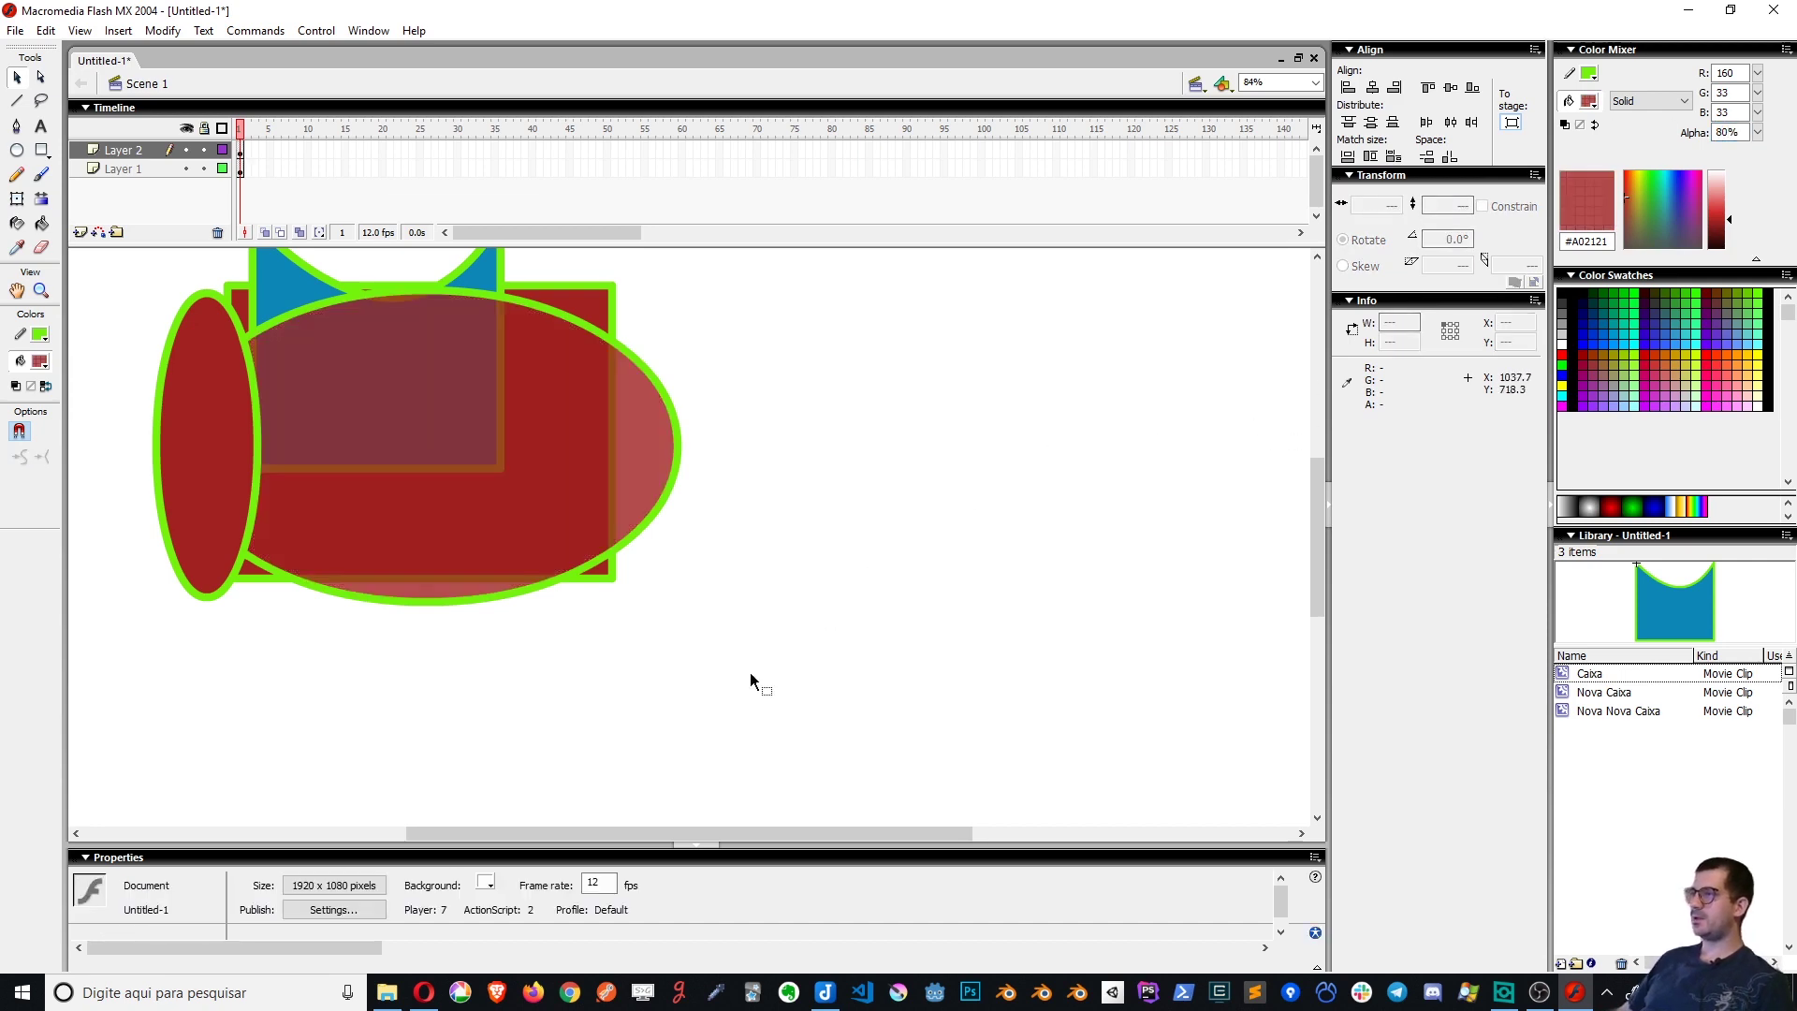
# Move the translucent oval fill up and to the left, away from its green outline
pyautogui.moveTo(452, 475); pyautogui.dragTo(441, 438)
pyautogui.click(818, 509)
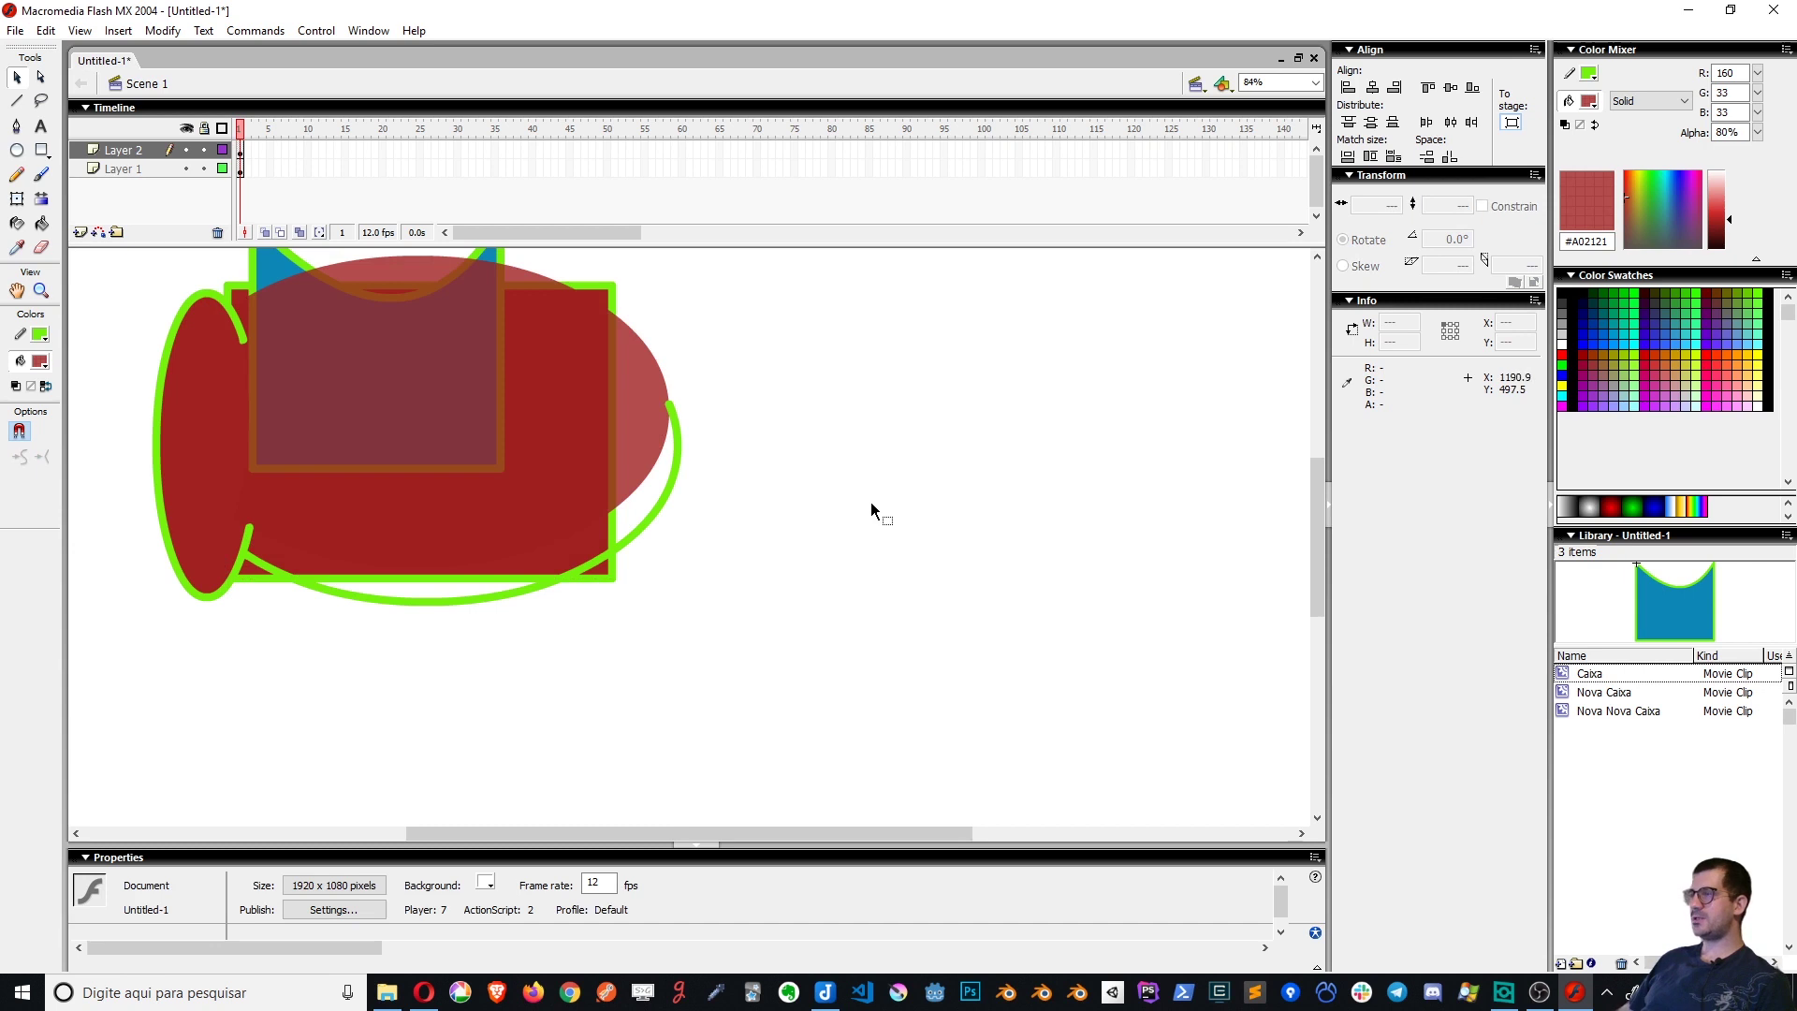
pyautogui.moveTo(552, 447); pyautogui.dragTo(505, 413)
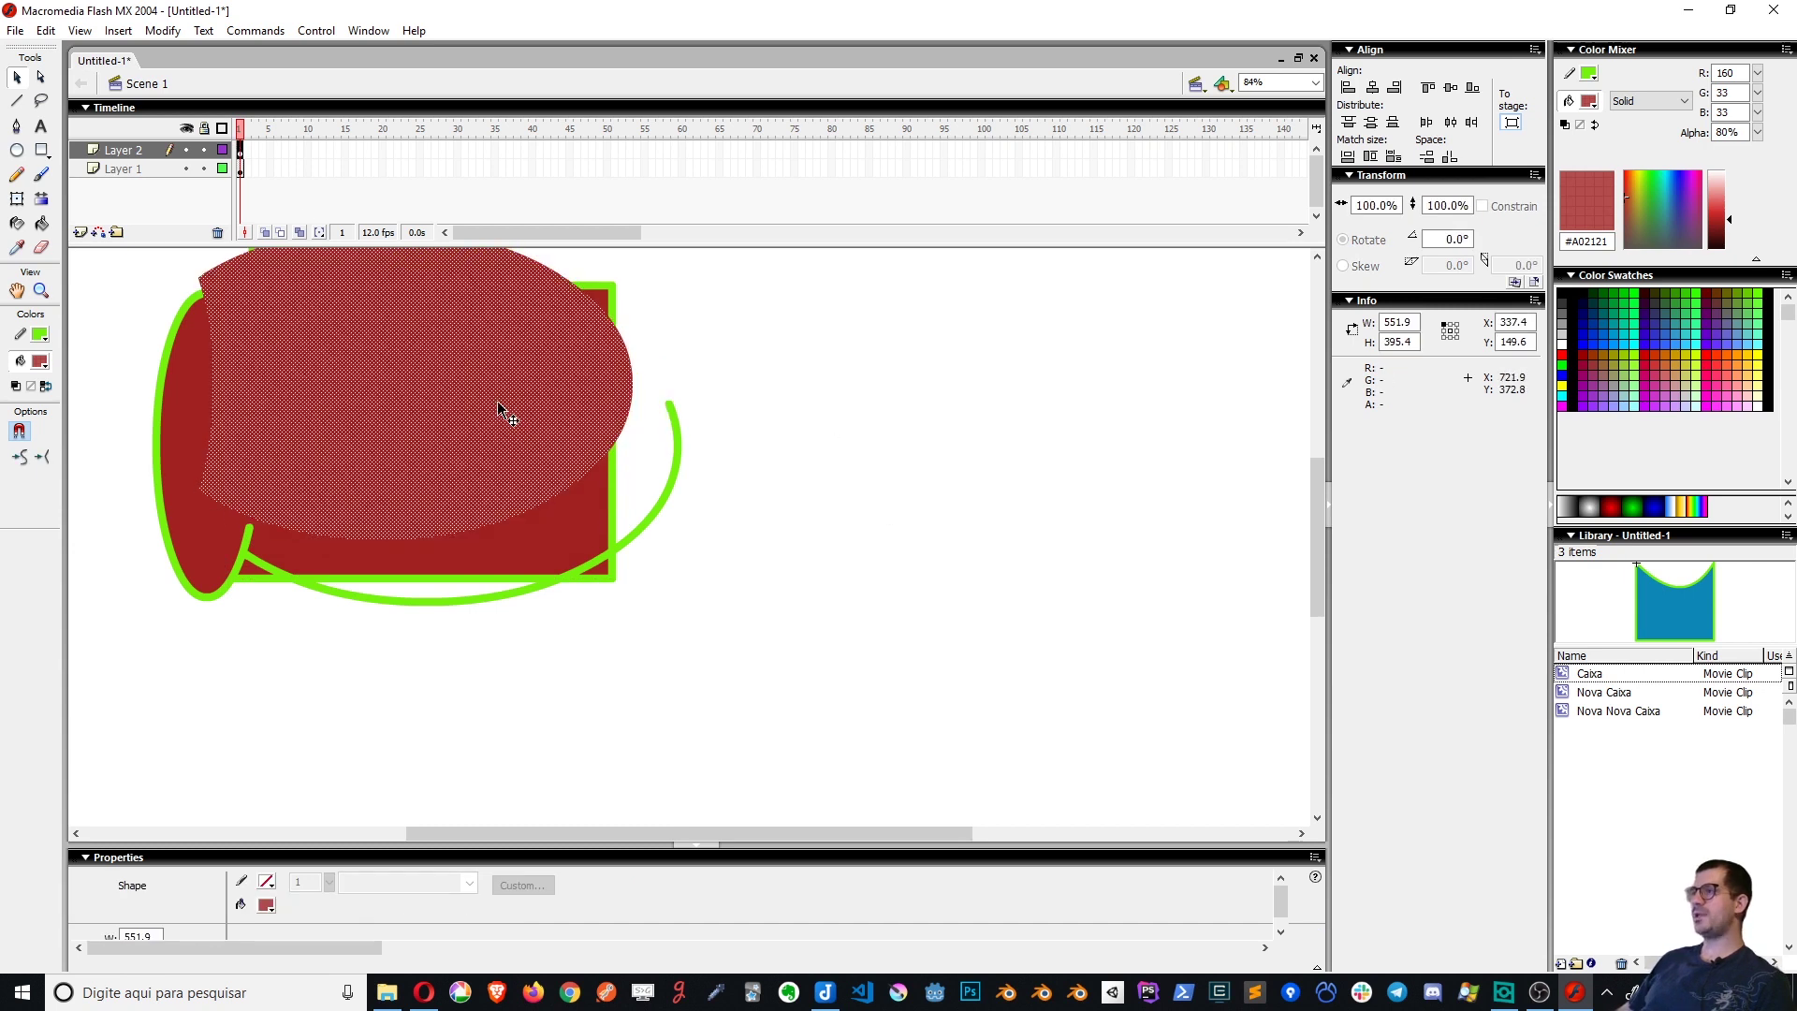
# Hide and show Layer 1, and move the translucent fill down and right over the lower-right corner of the red rectangle
pyautogui.click(186, 168)
pyautogui.click(811, 445)
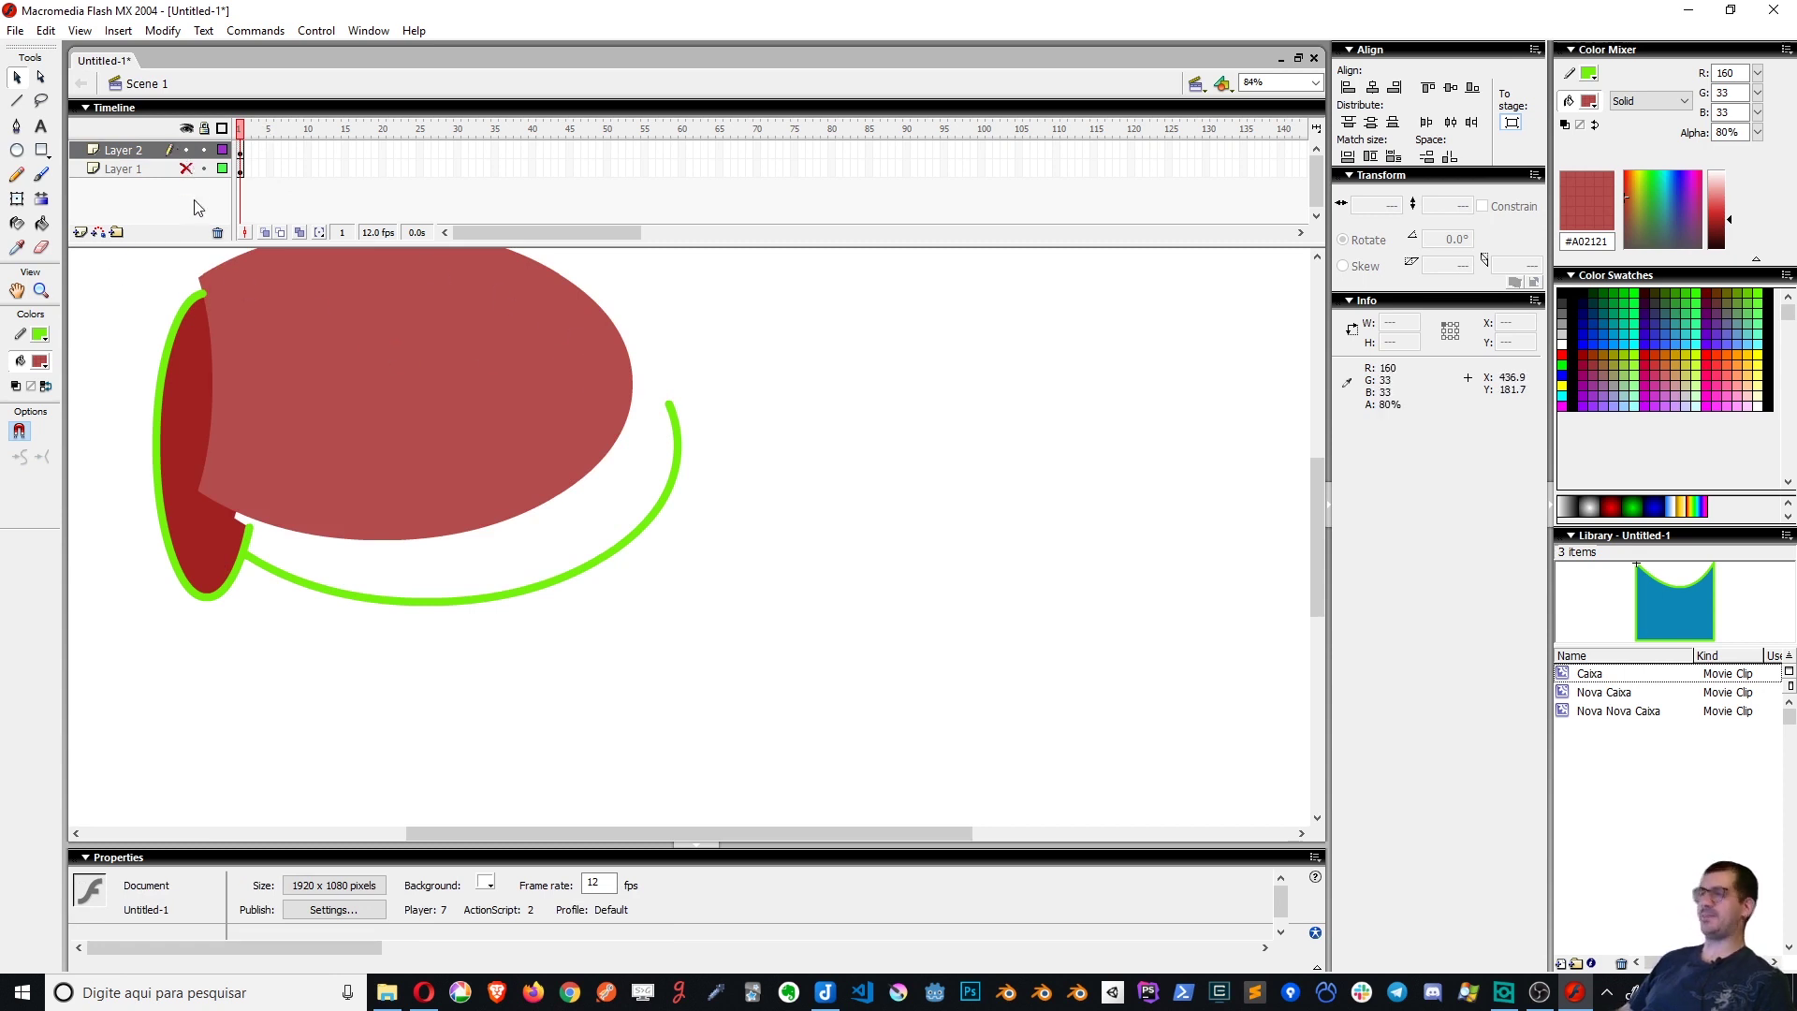
pyautogui.click(186, 169)
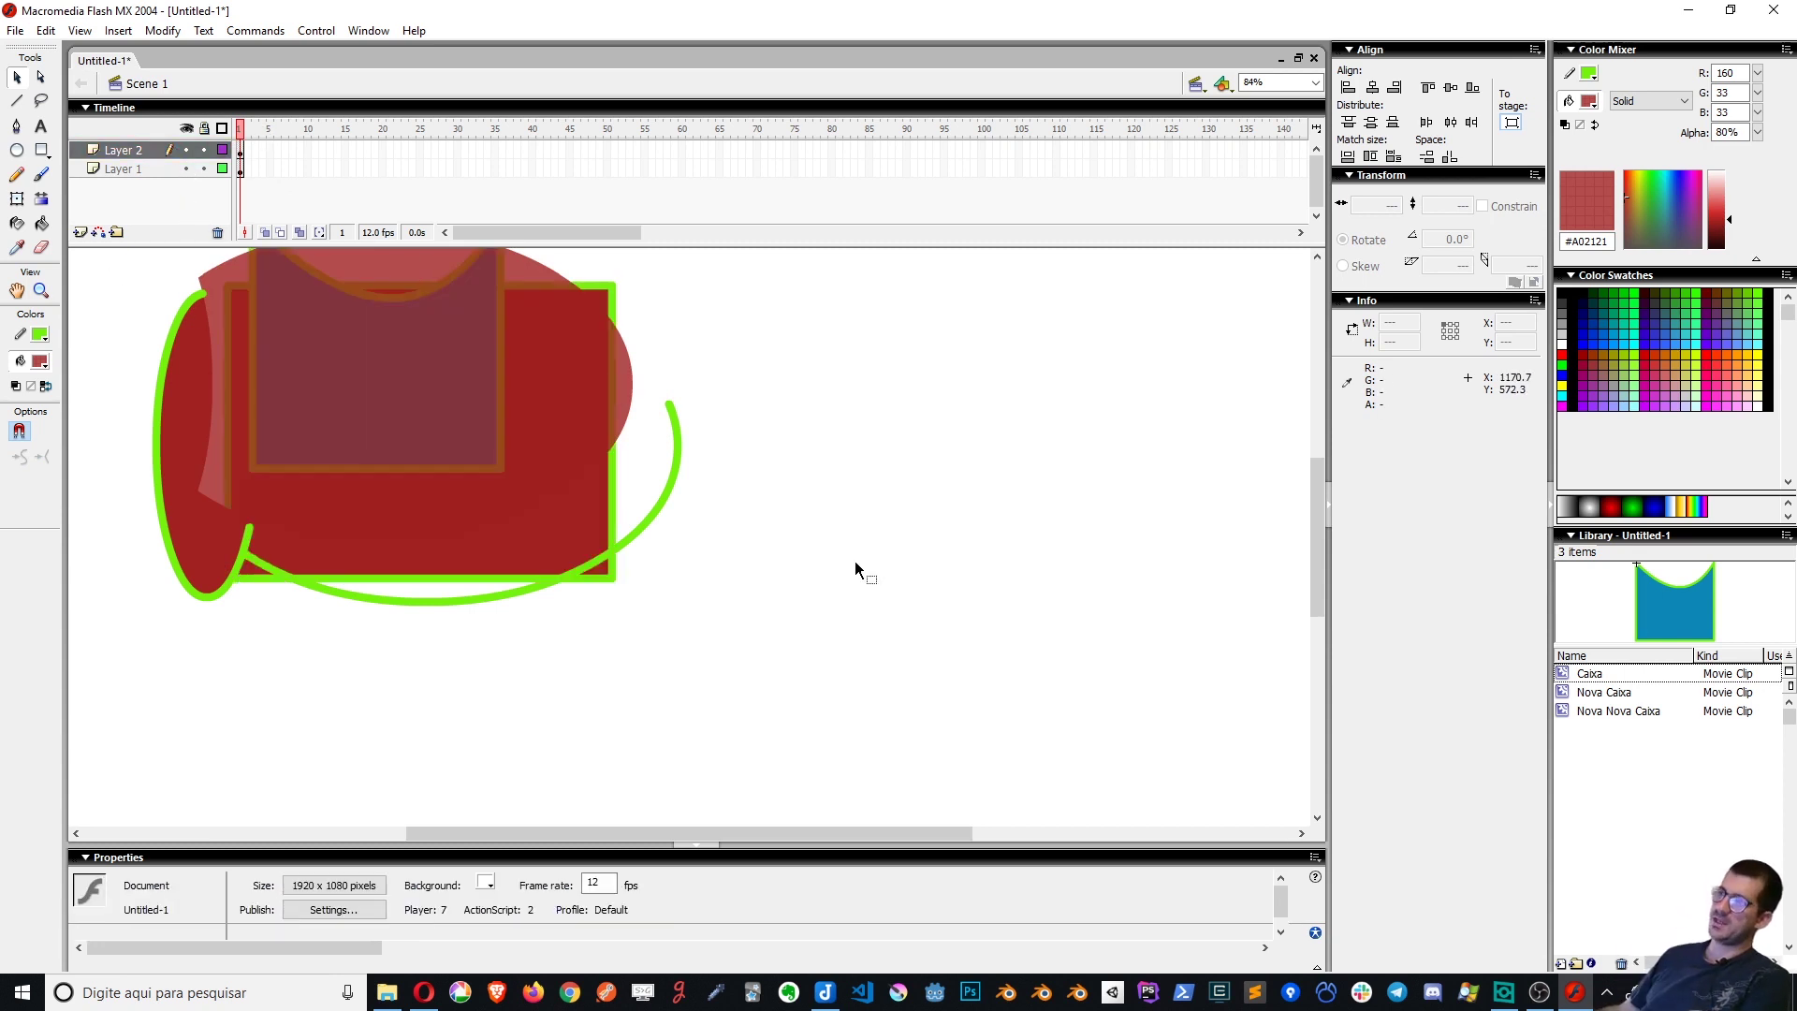
pyautogui.moveTo(533, 415); pyautogui.dragTo(721, 585)
pyautogui.click(1306, 412)
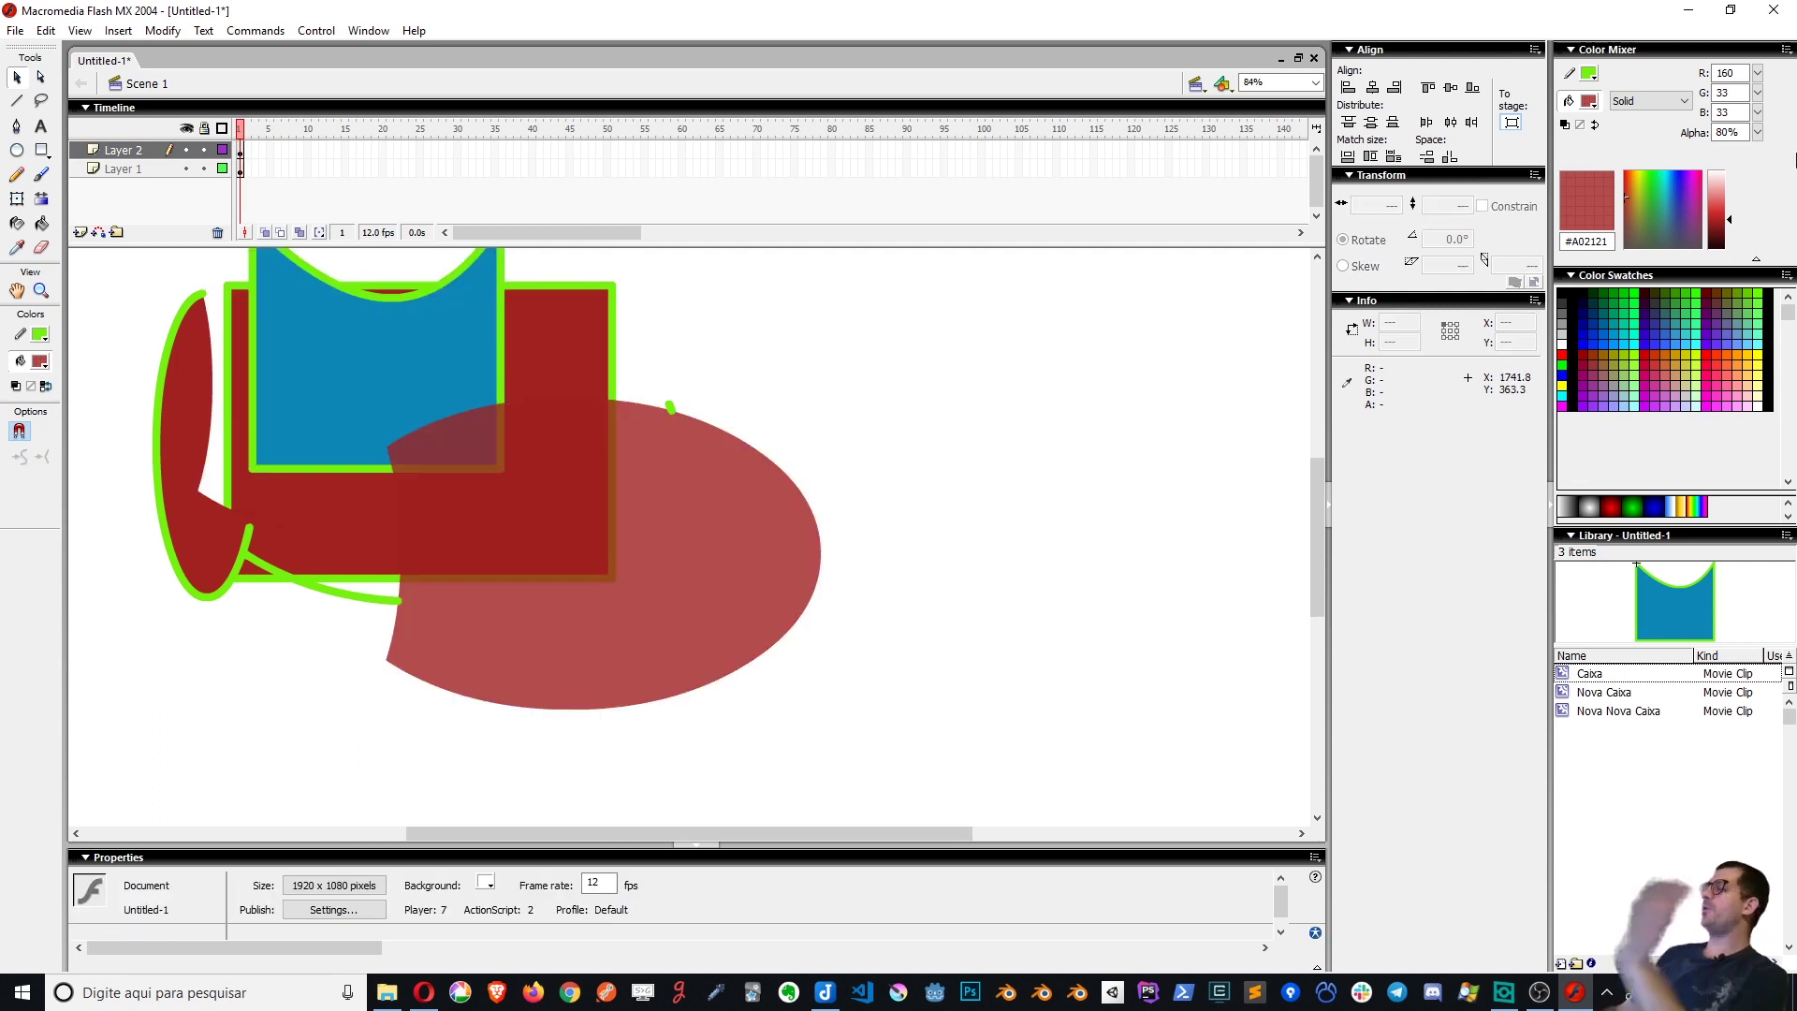
pyautogui.doubleClick(1727, 132)
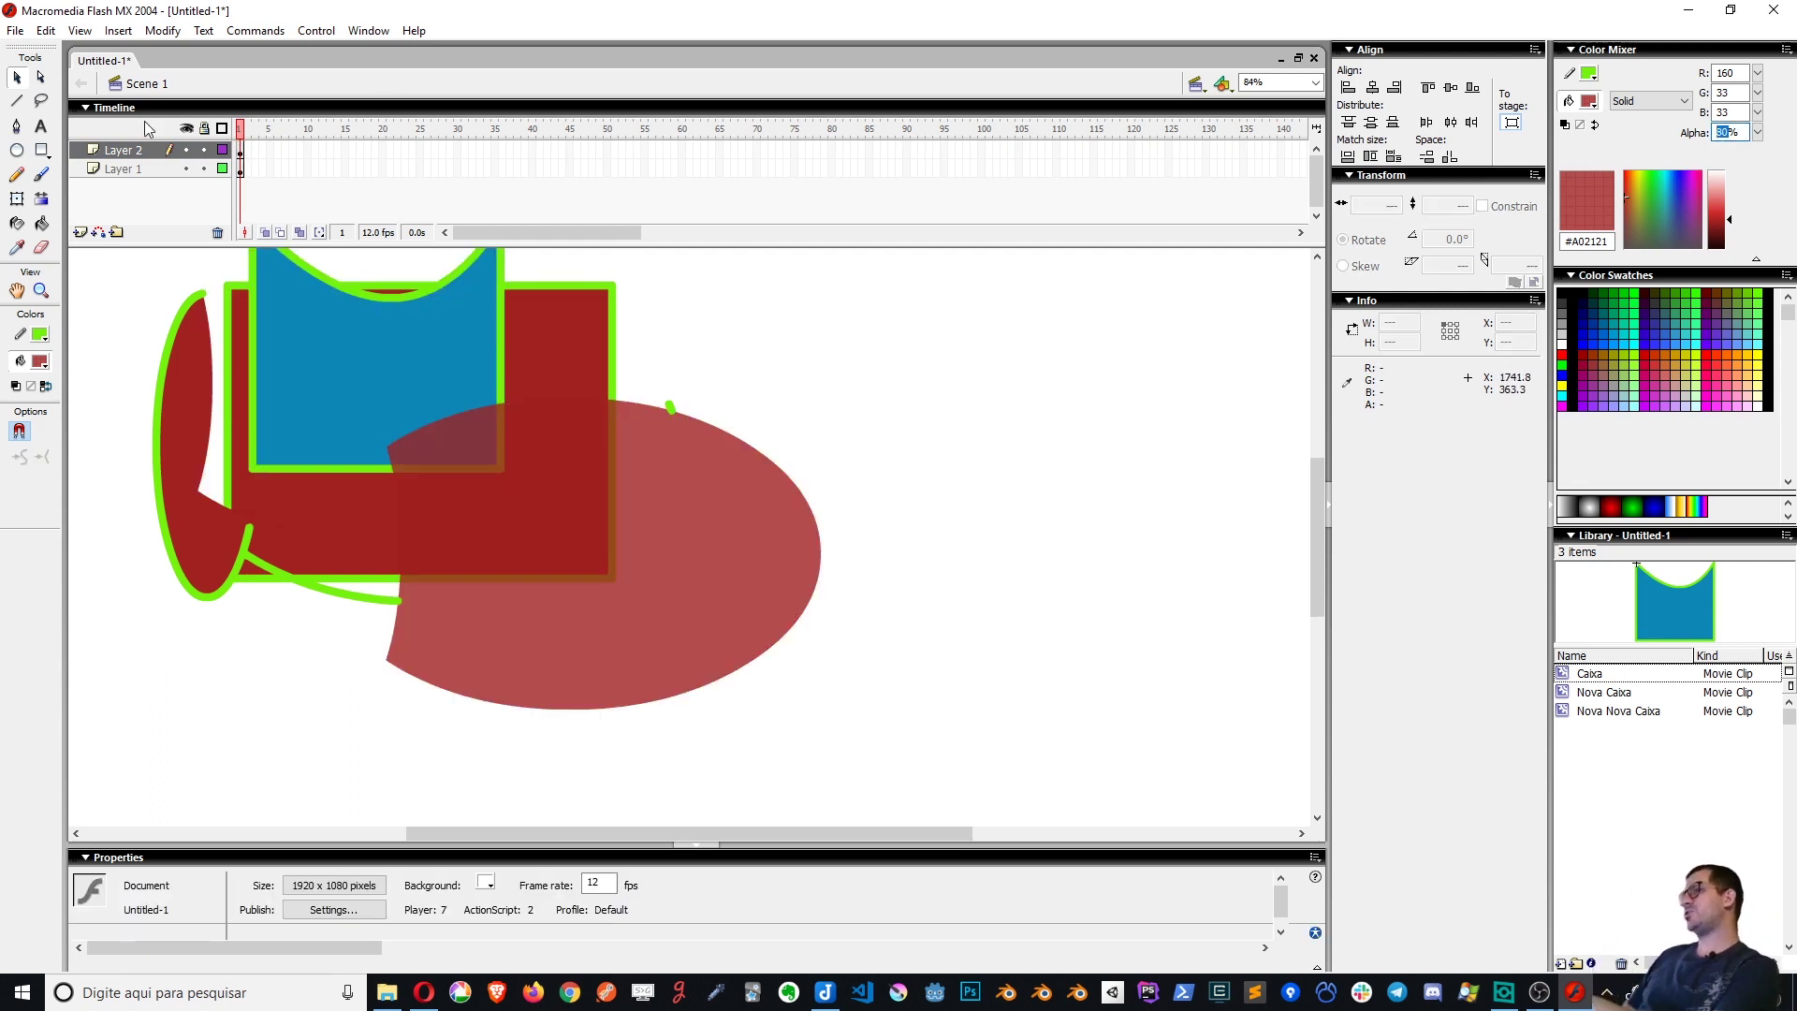
pyautogui.click(1719, 132)
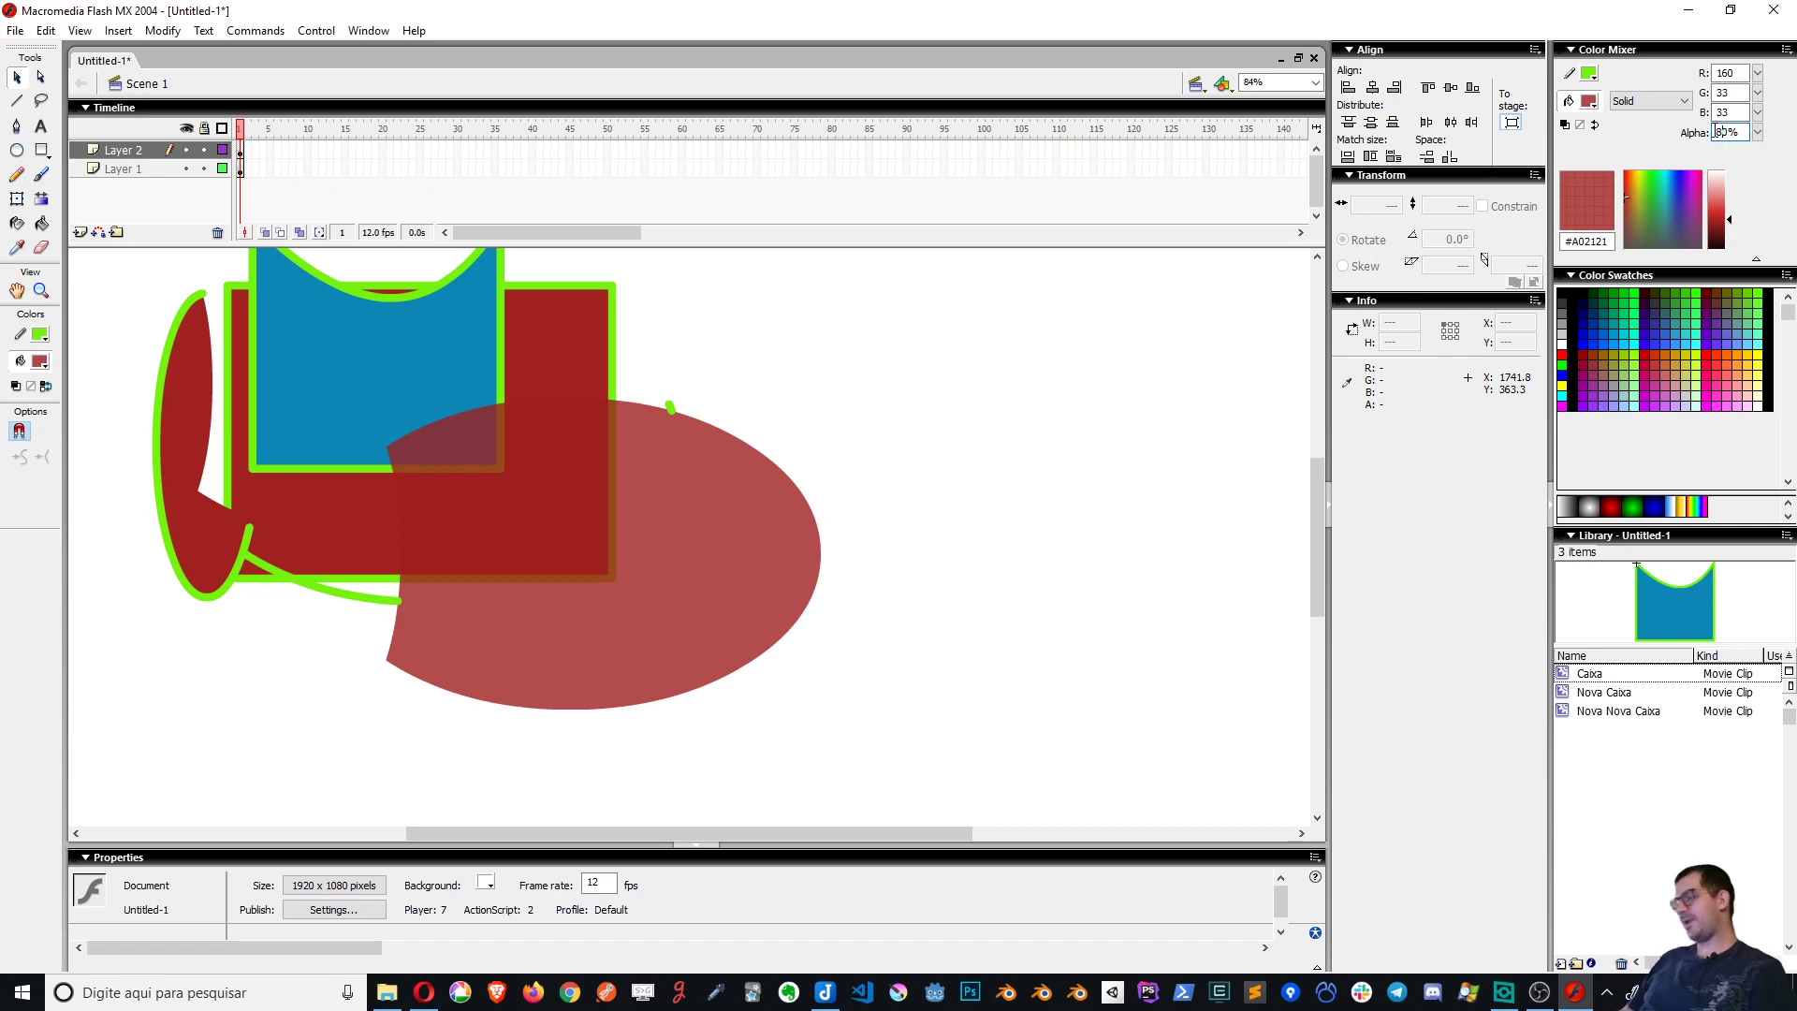
pyautogui.moveTo(1712, 134); pyautogui.dragTo(1152, 473)
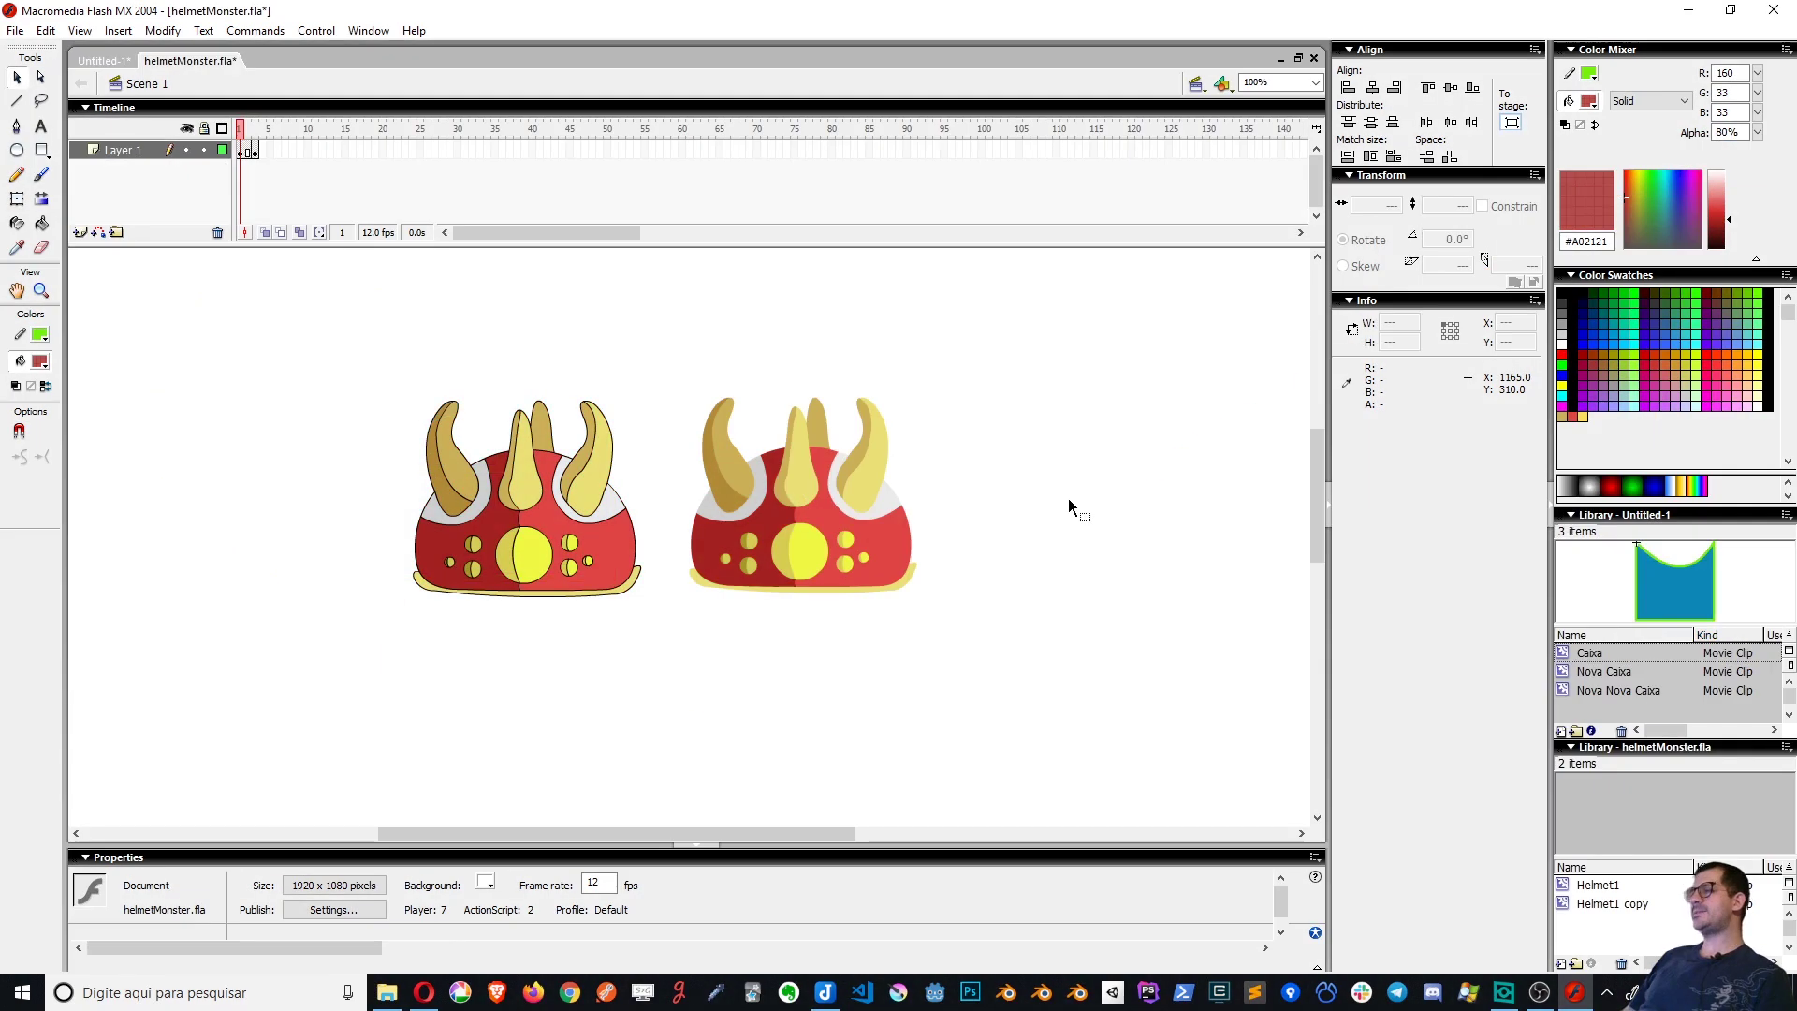